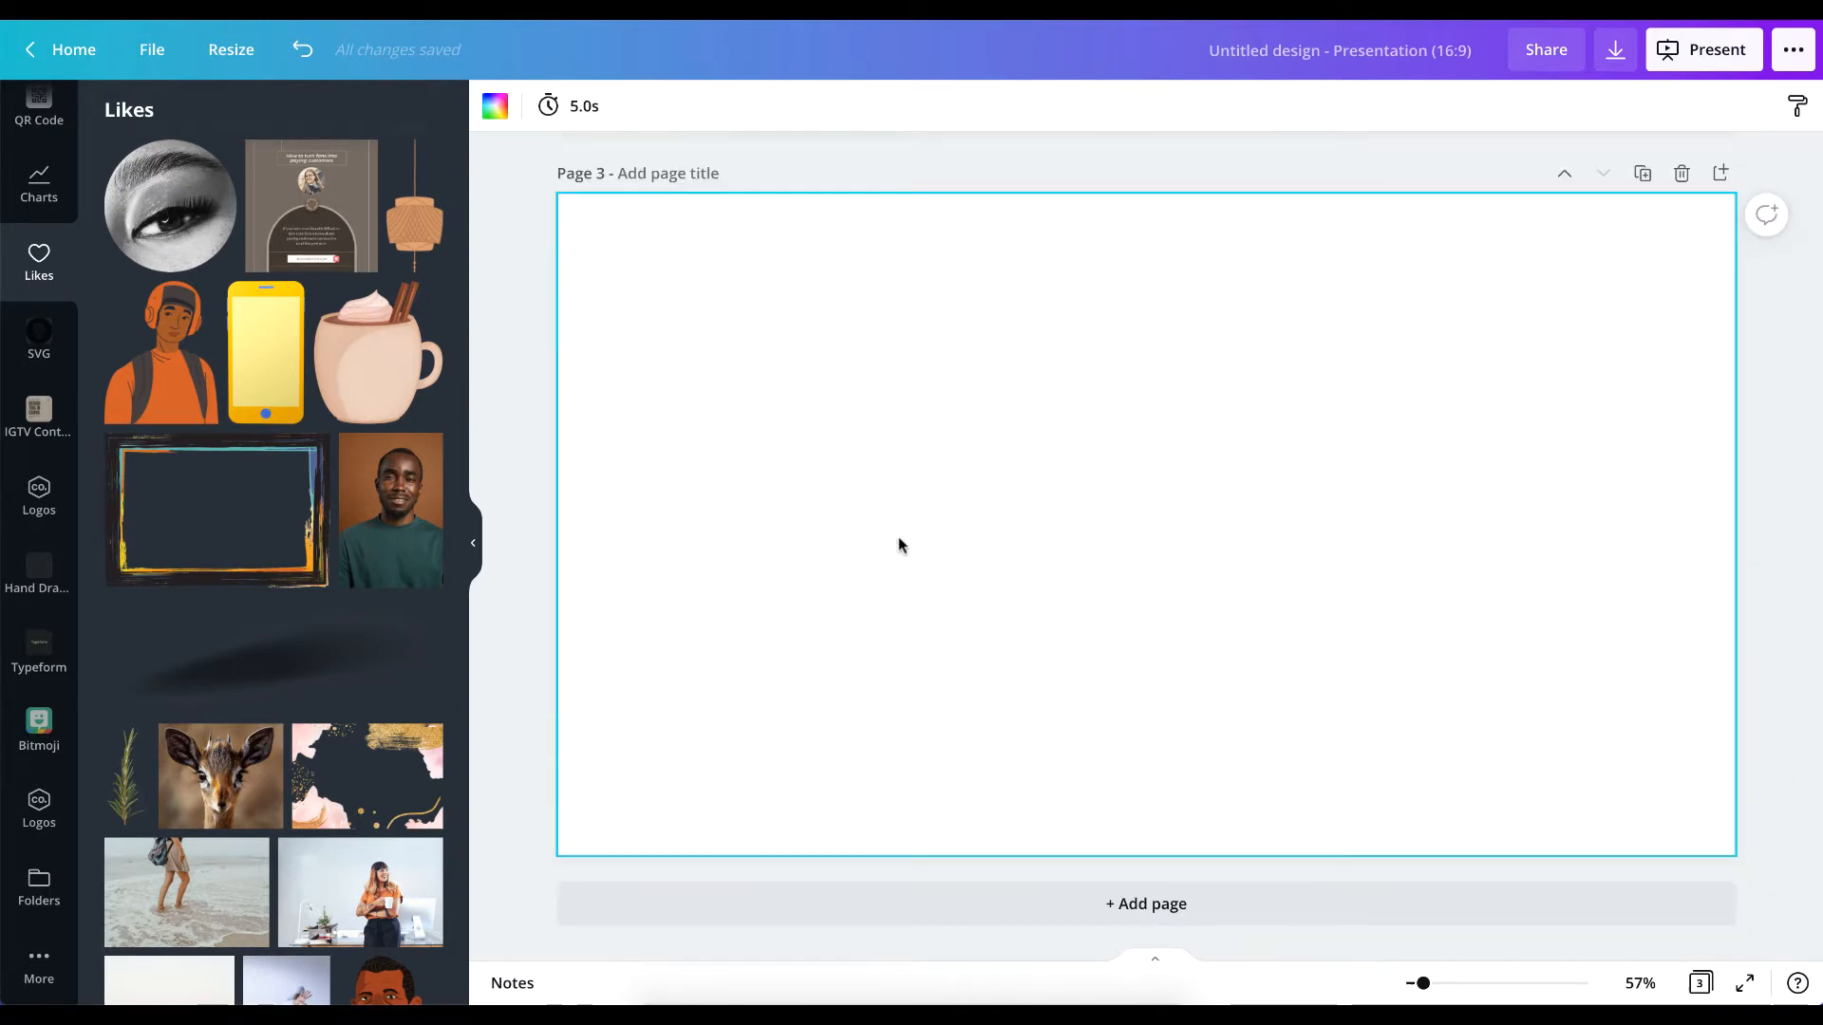
Add the liked portrait photo of the man in the green sweater to the blank page 3.
scroll(665, 574, "up", 6)
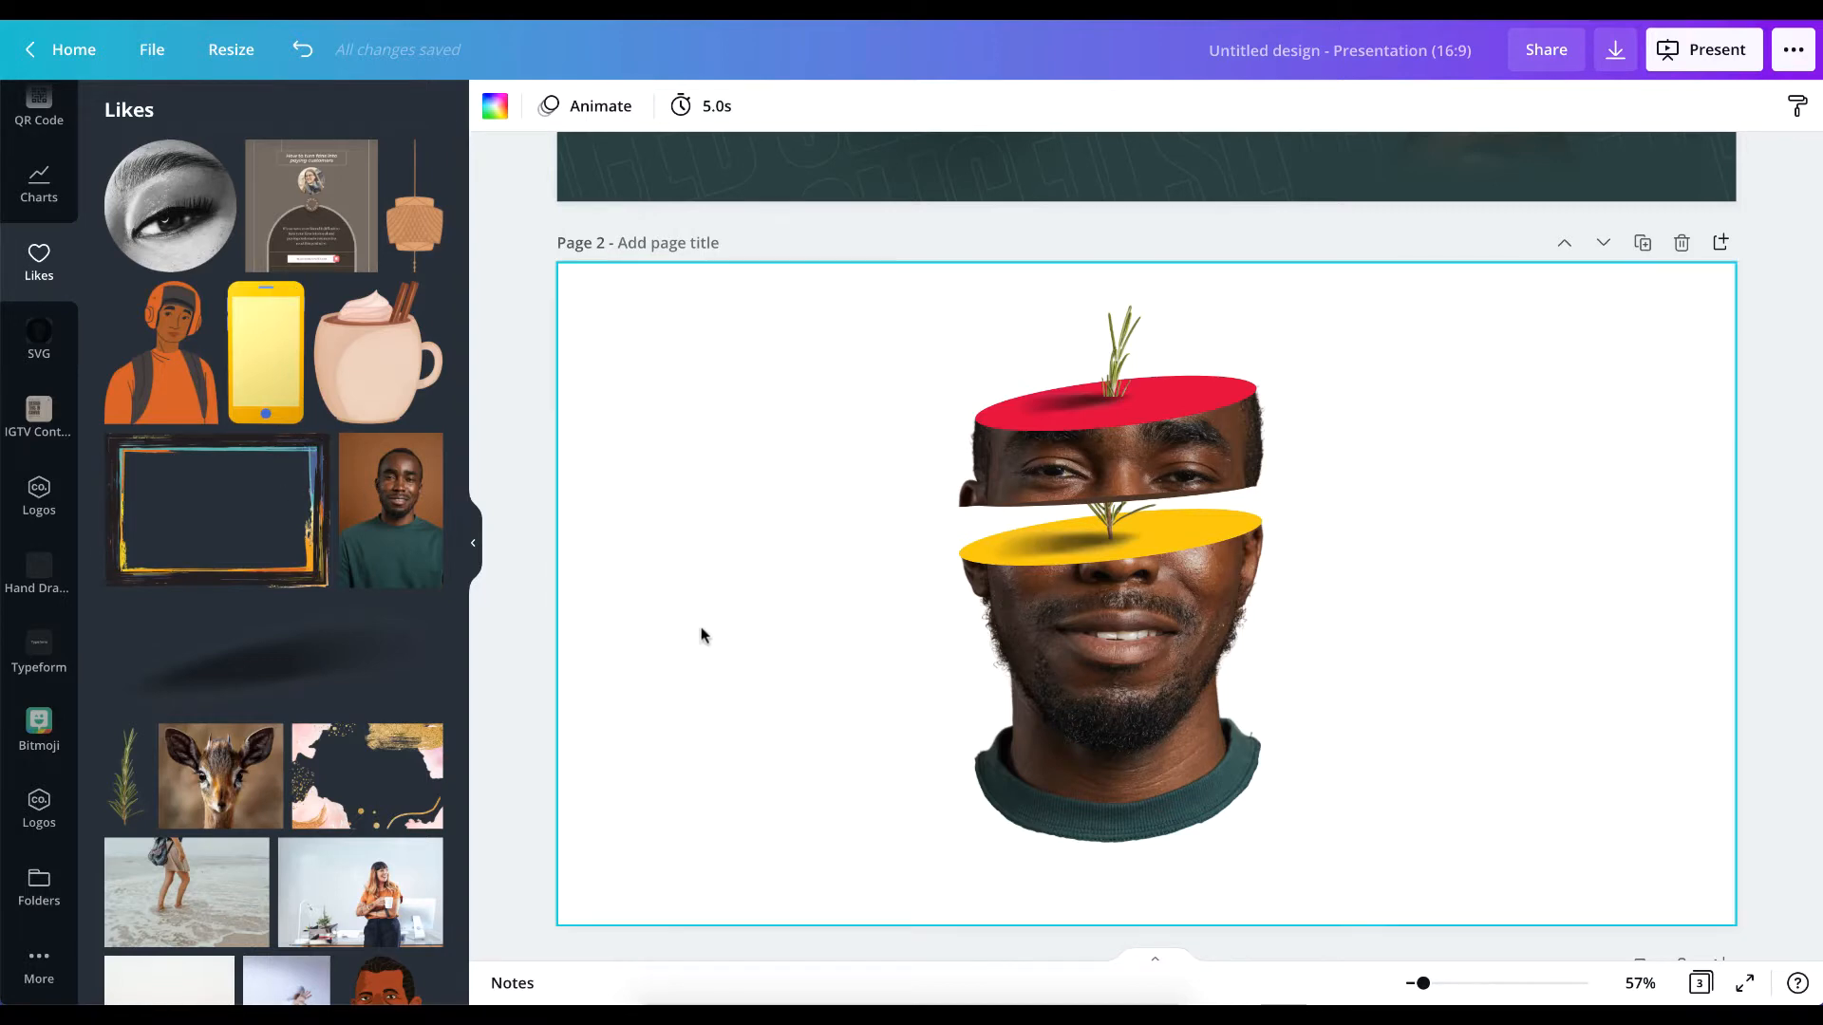
scroll(931, 663, "down", 6)
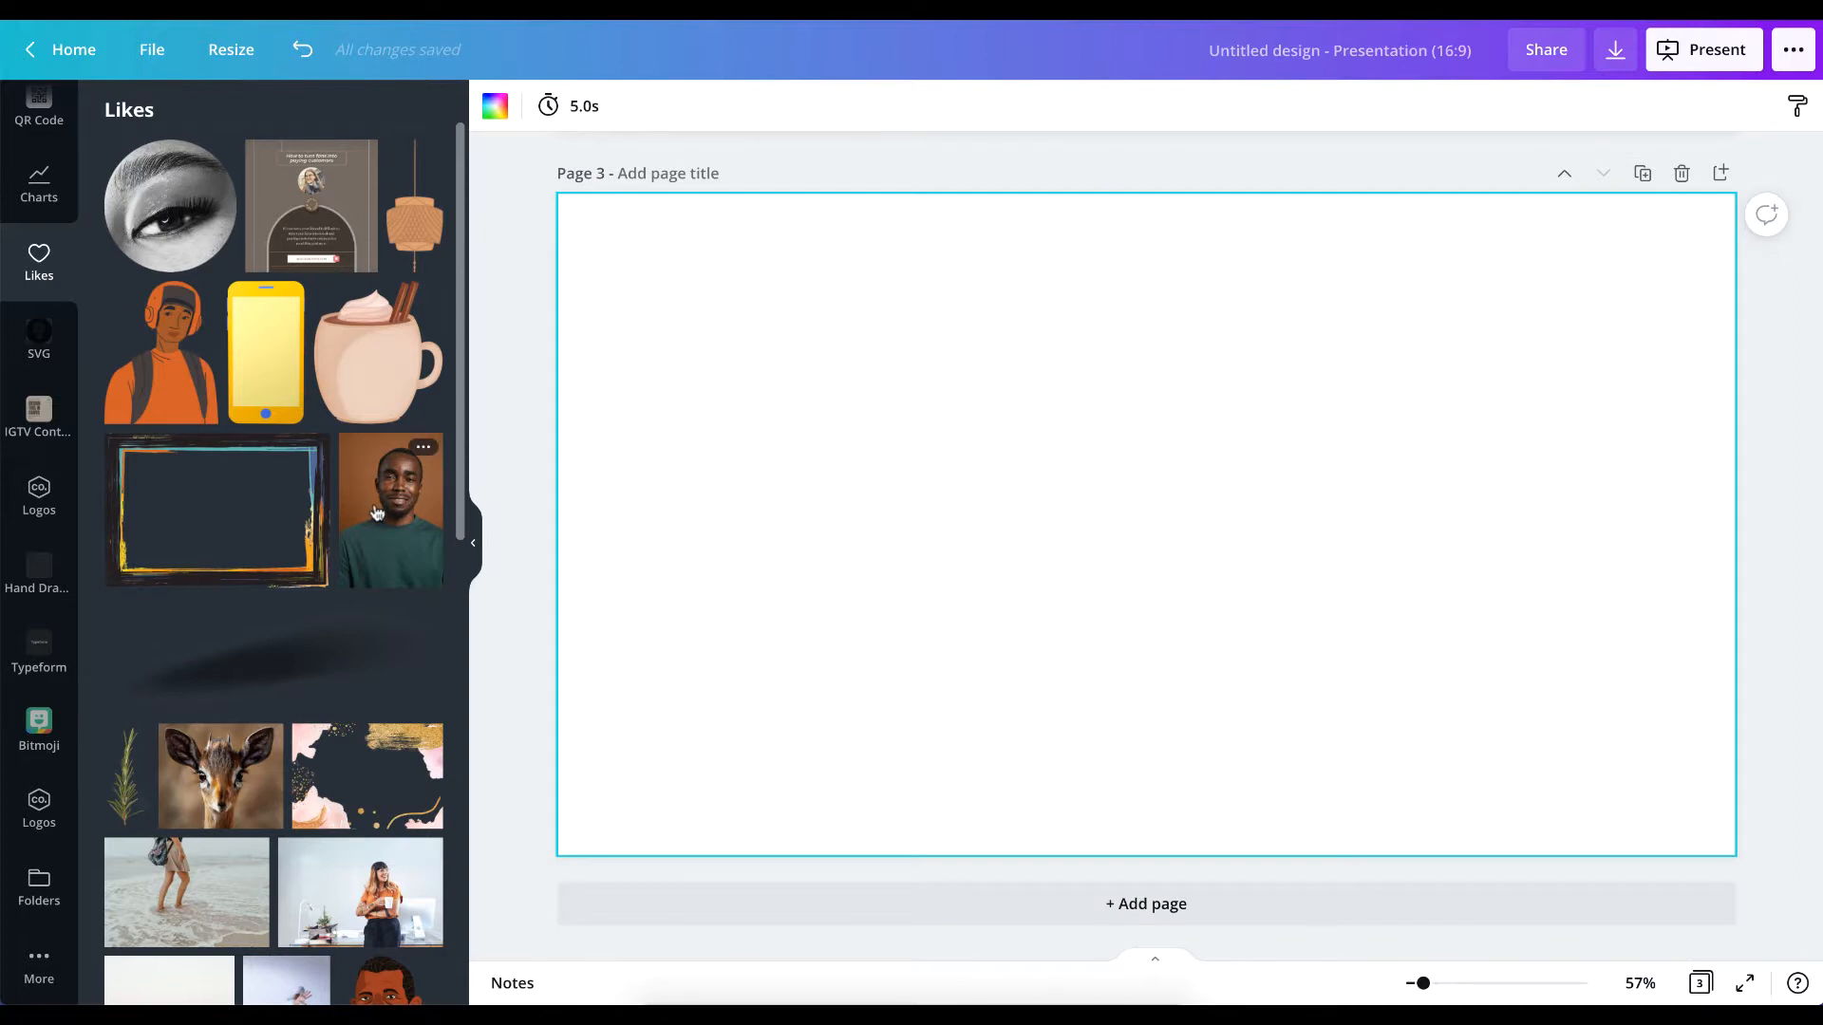
left_click(376, 514)
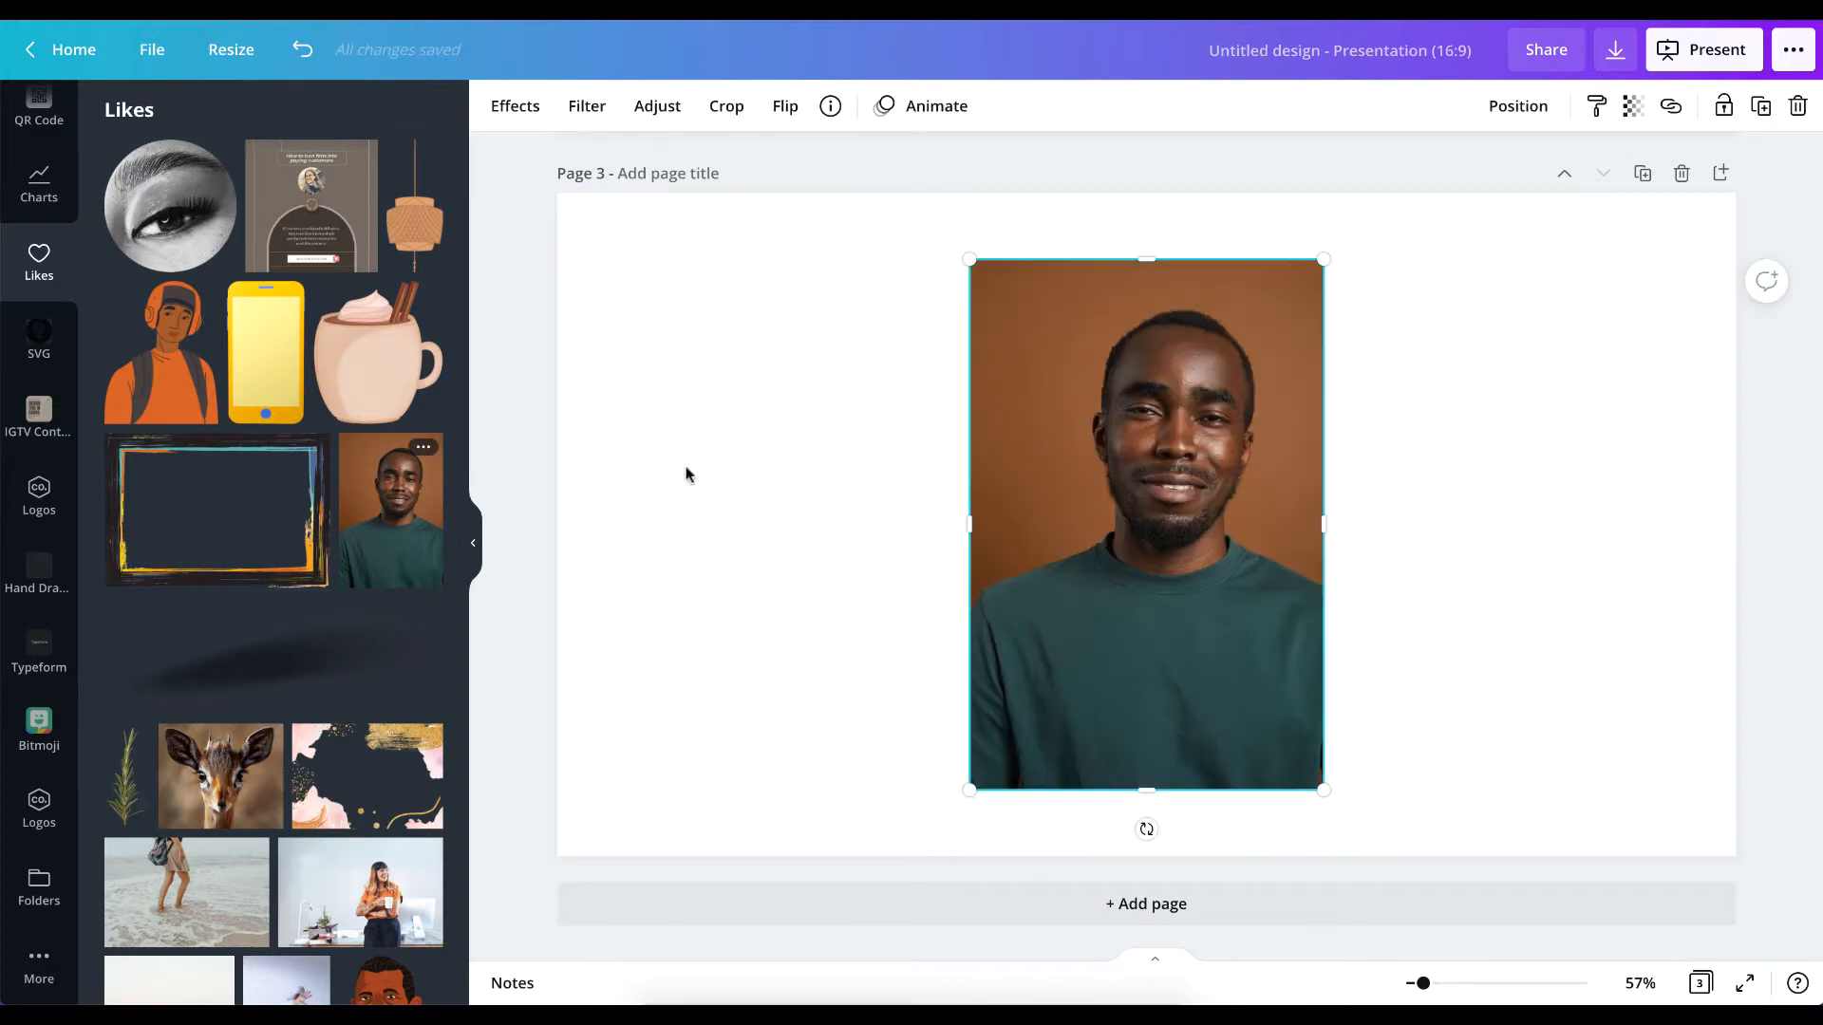
Remove the brown background from the portrait on page 3 with the Background Remover effect.
left_click(512, 109)
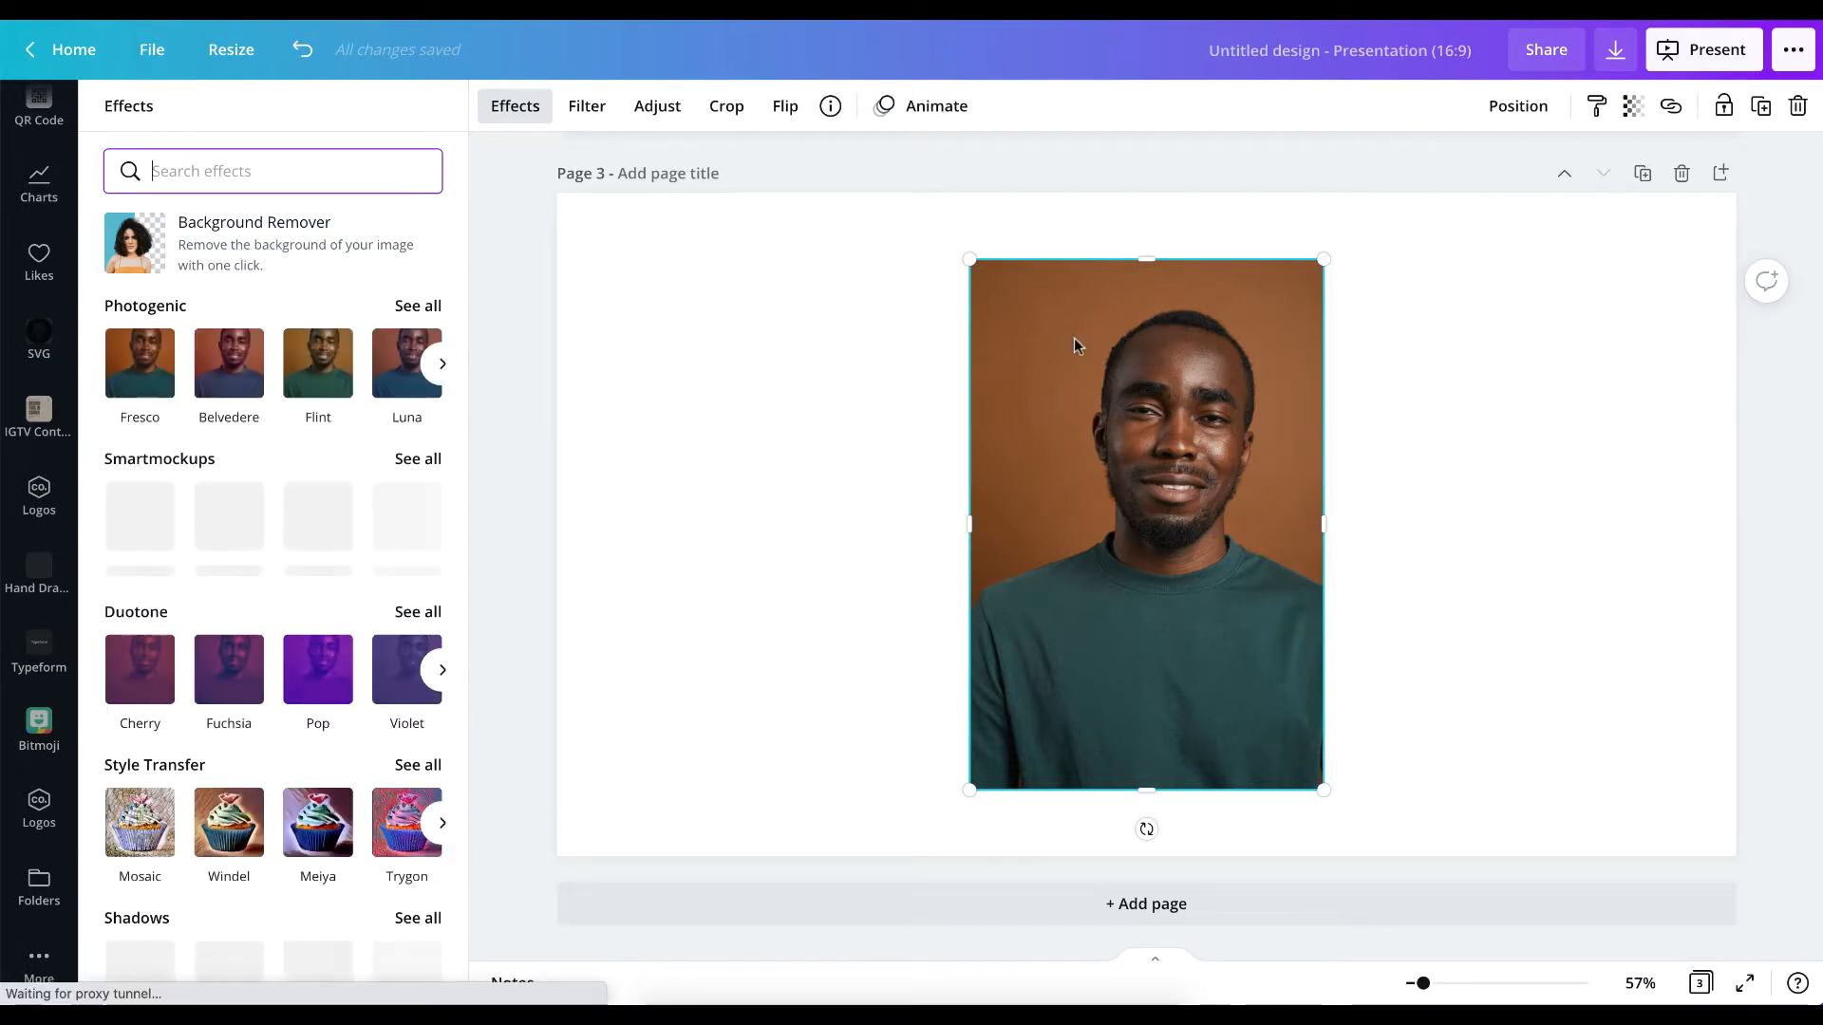
scroll(1076, 344, "up", 5)
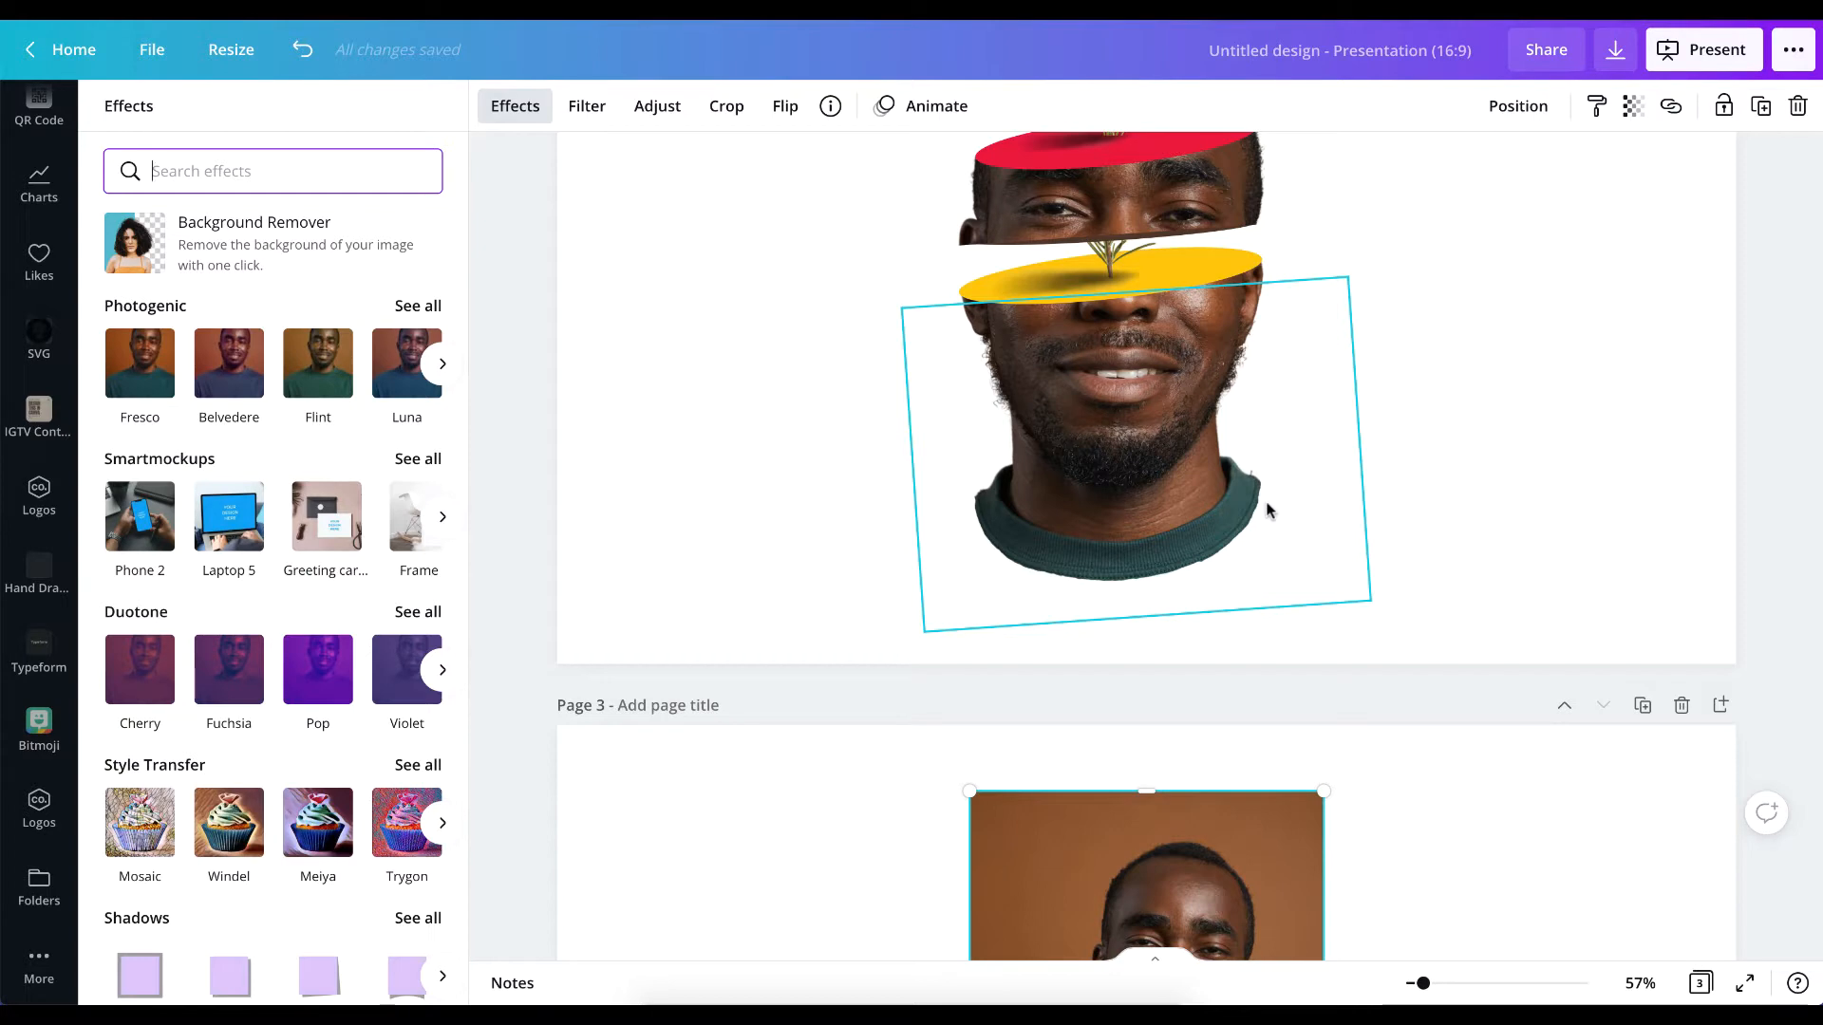
scroll(943, 630, "down", 5)
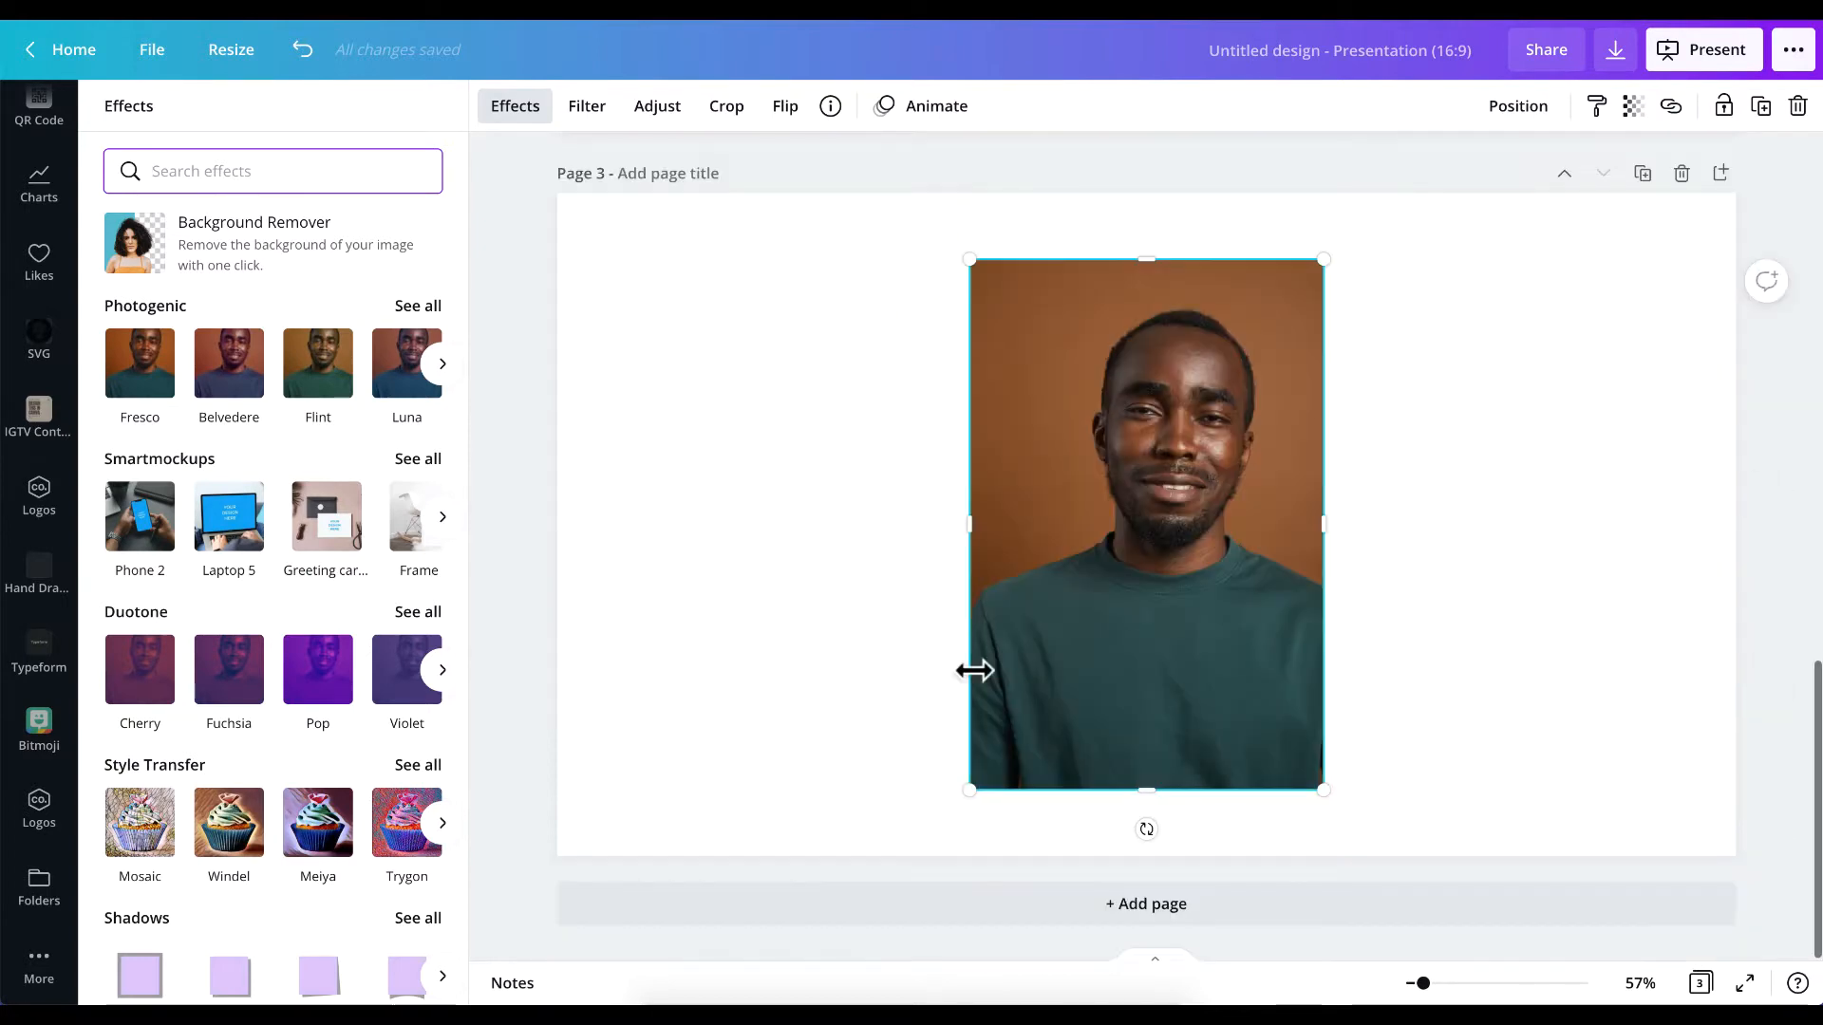
left_click(1237, 465)
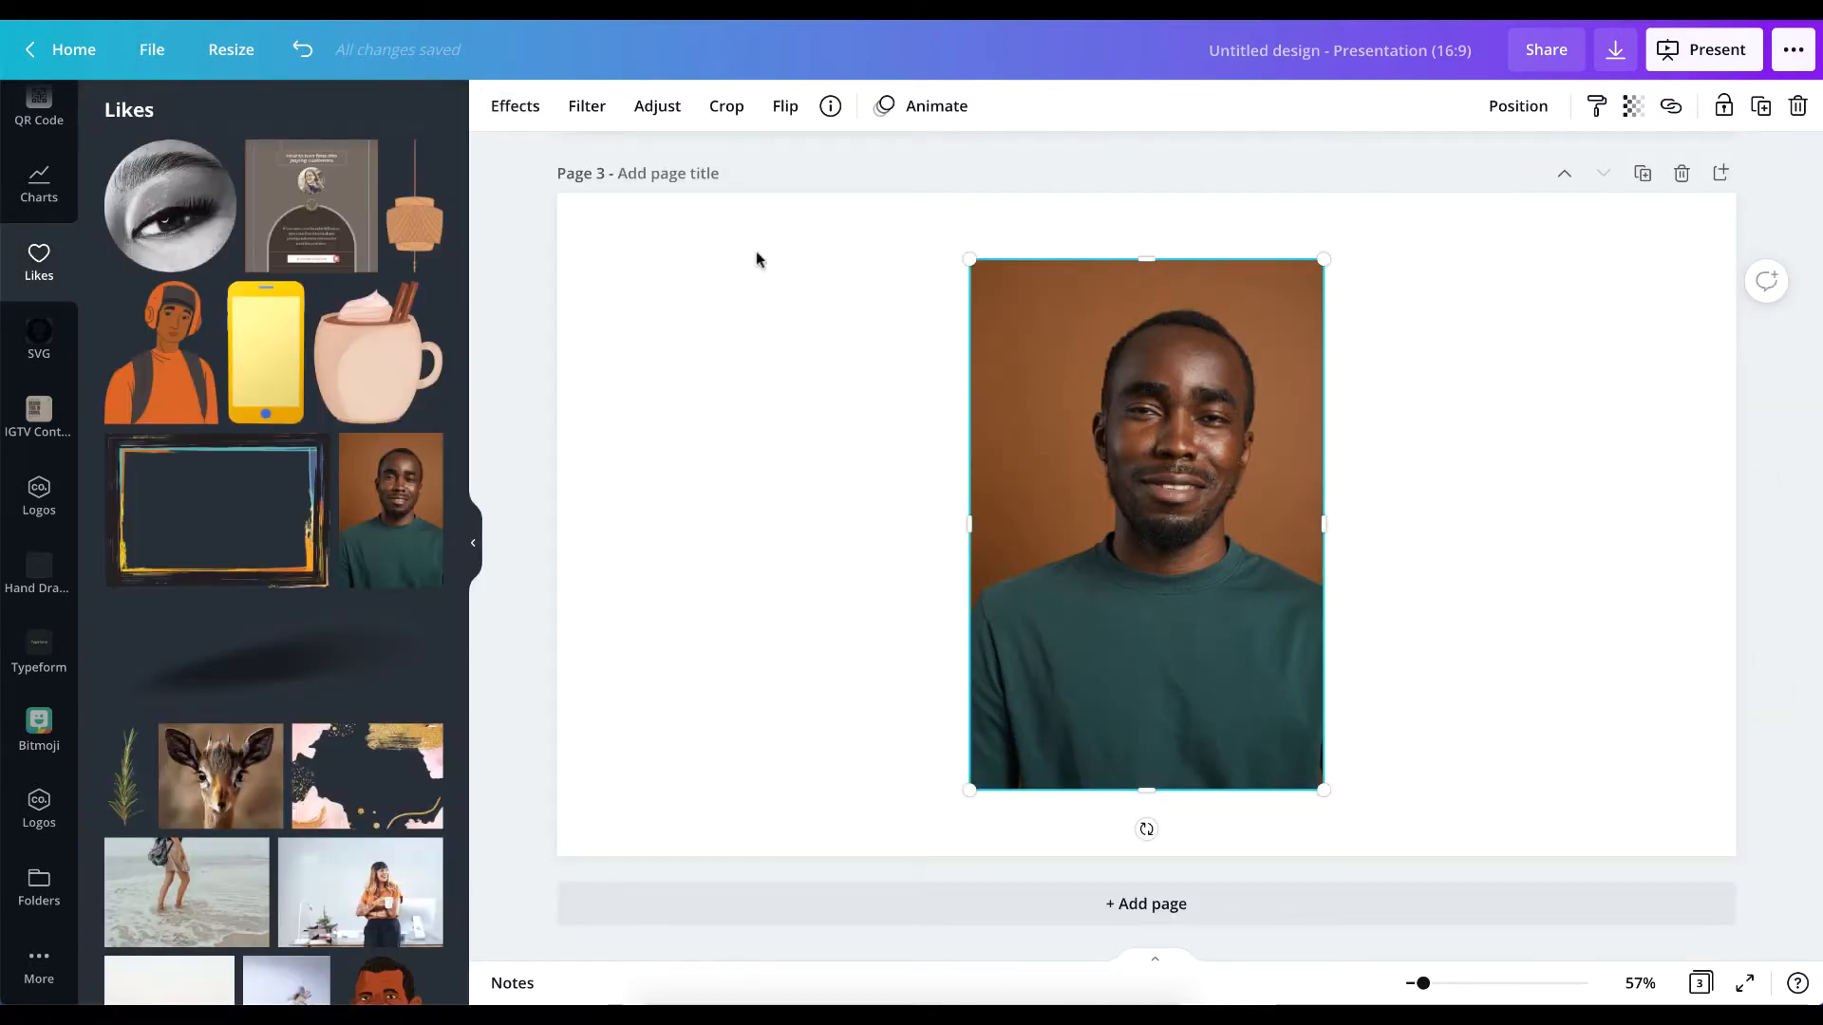
left_click(524, 112)
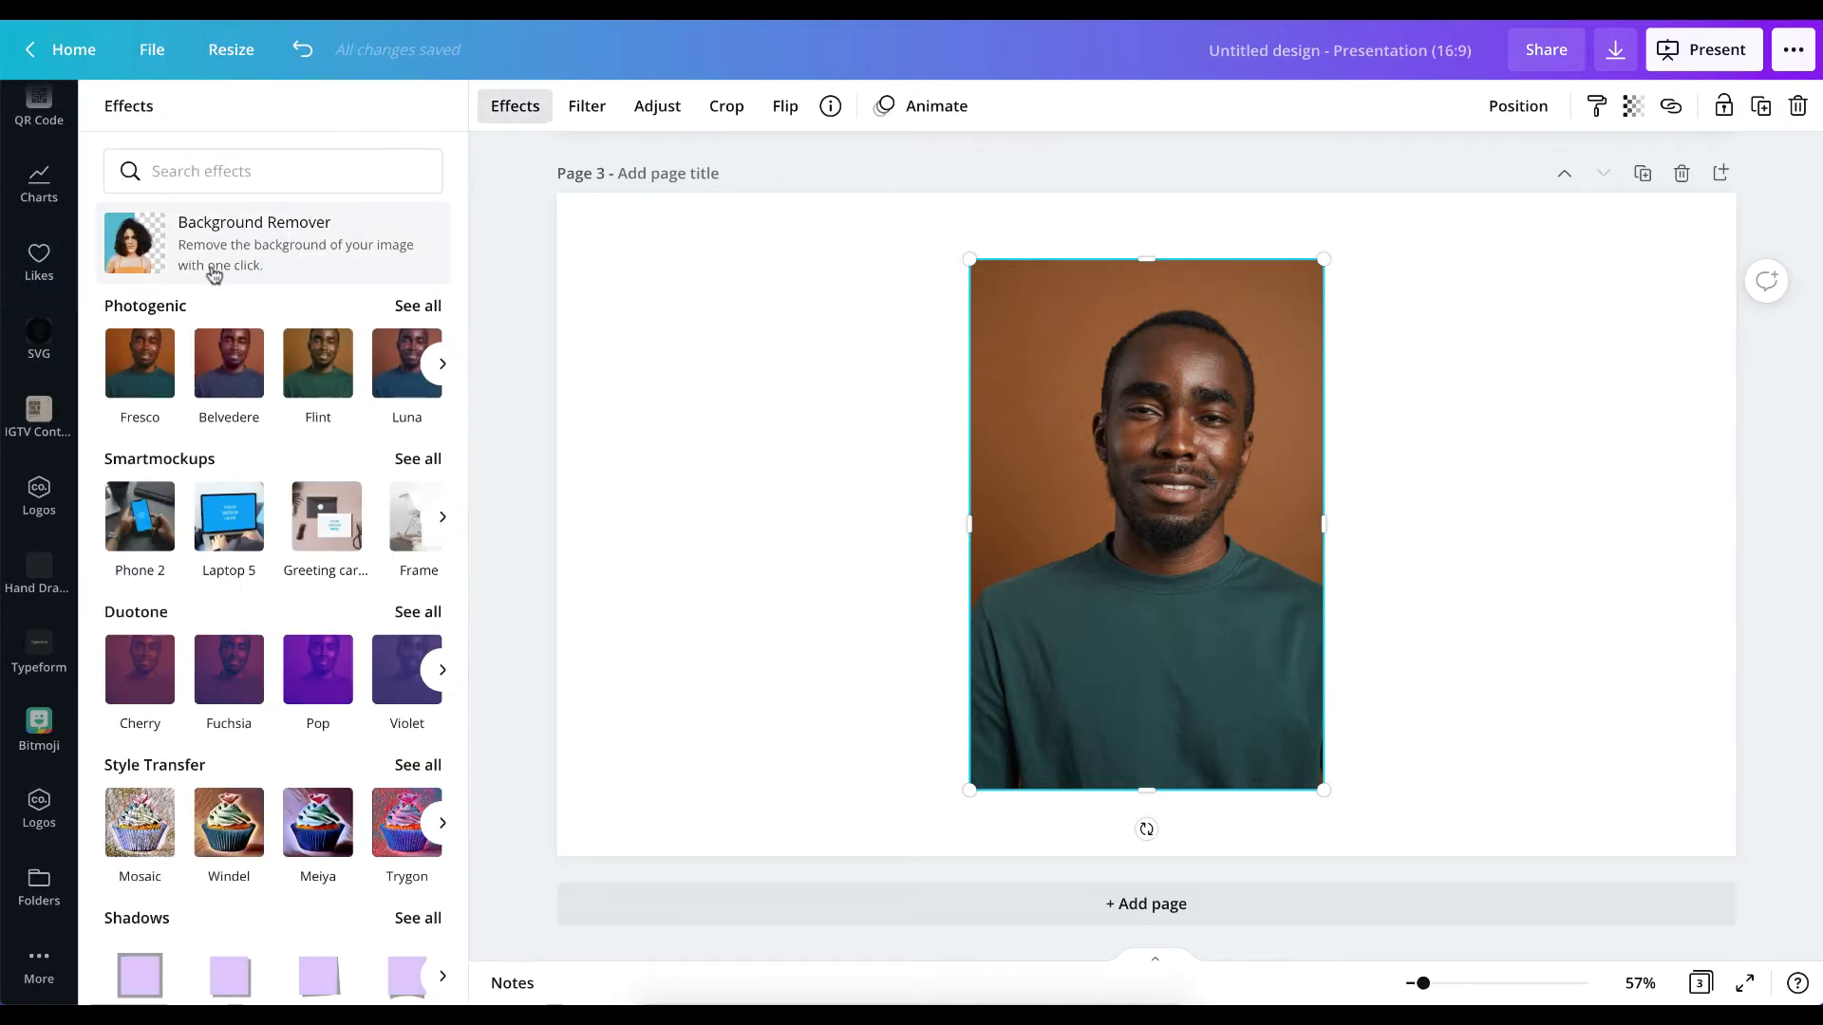
left_click(213, 270)
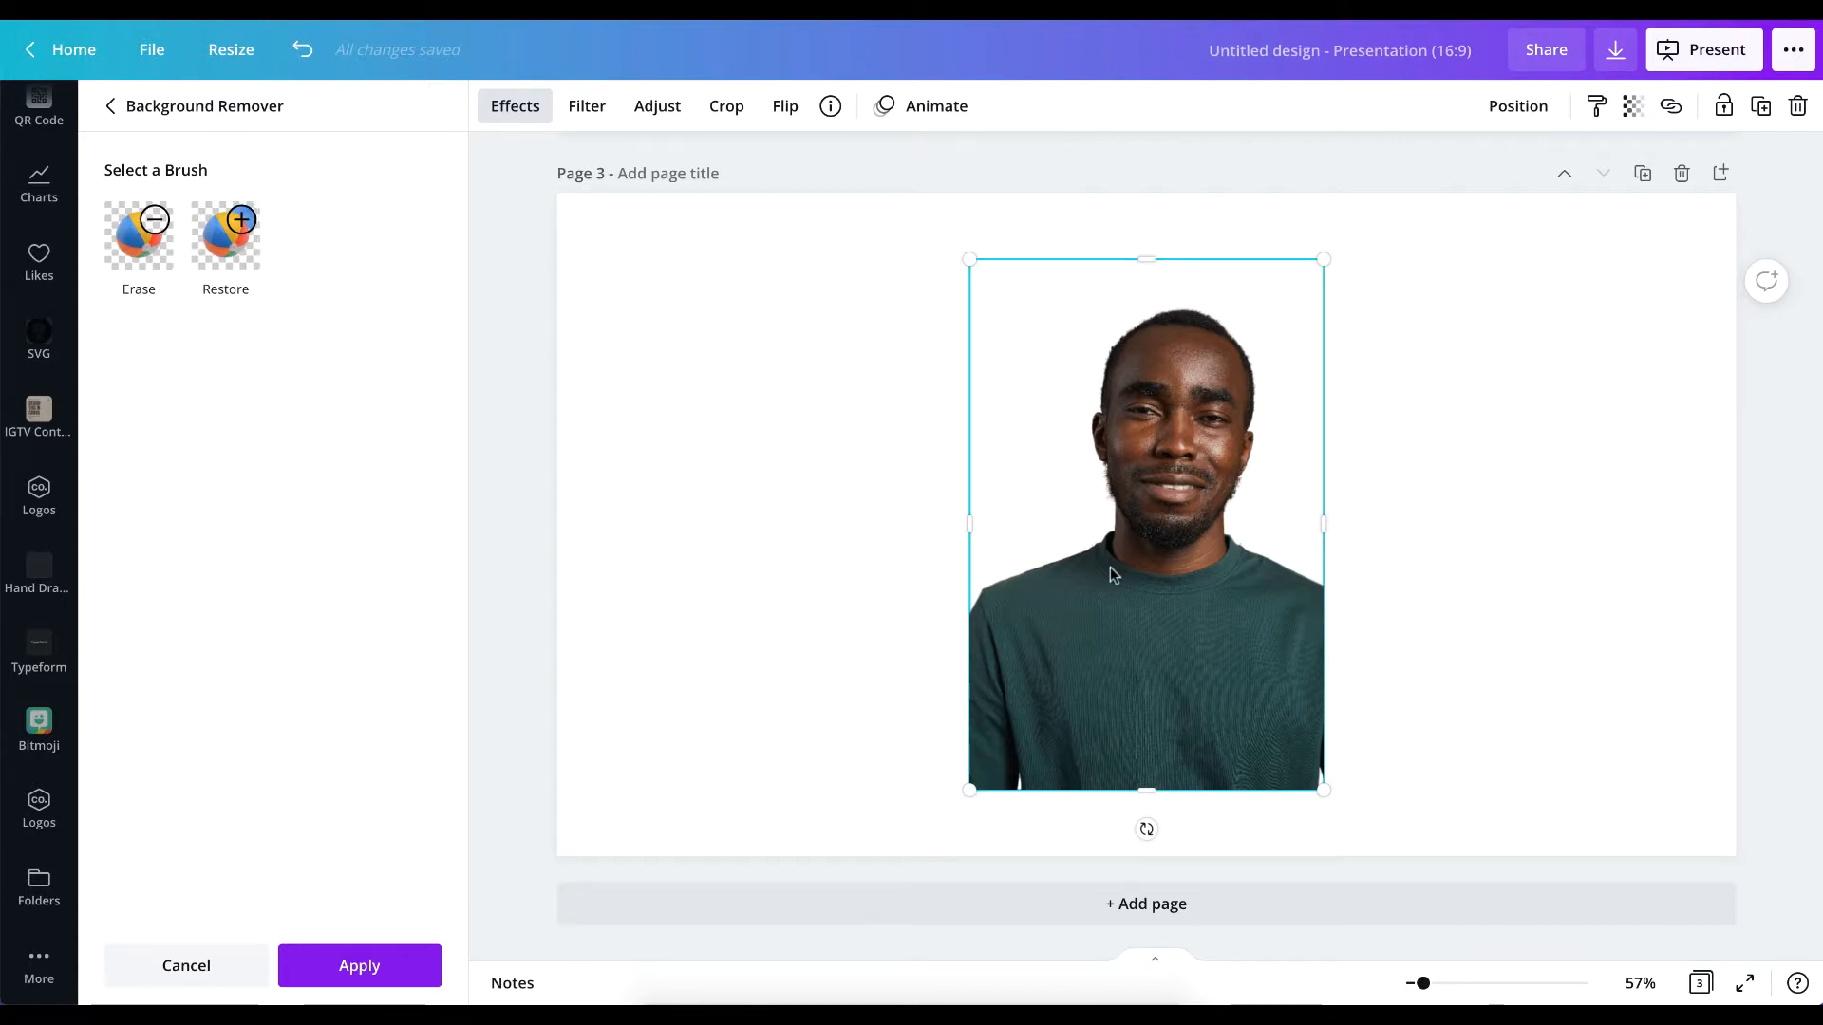
Erase the shoulders and body of the green sweater below the collar with the Erase brush at size 100.
scroll(1108, 567, "up", 5)
scroll(1110, 567, "down", 2)
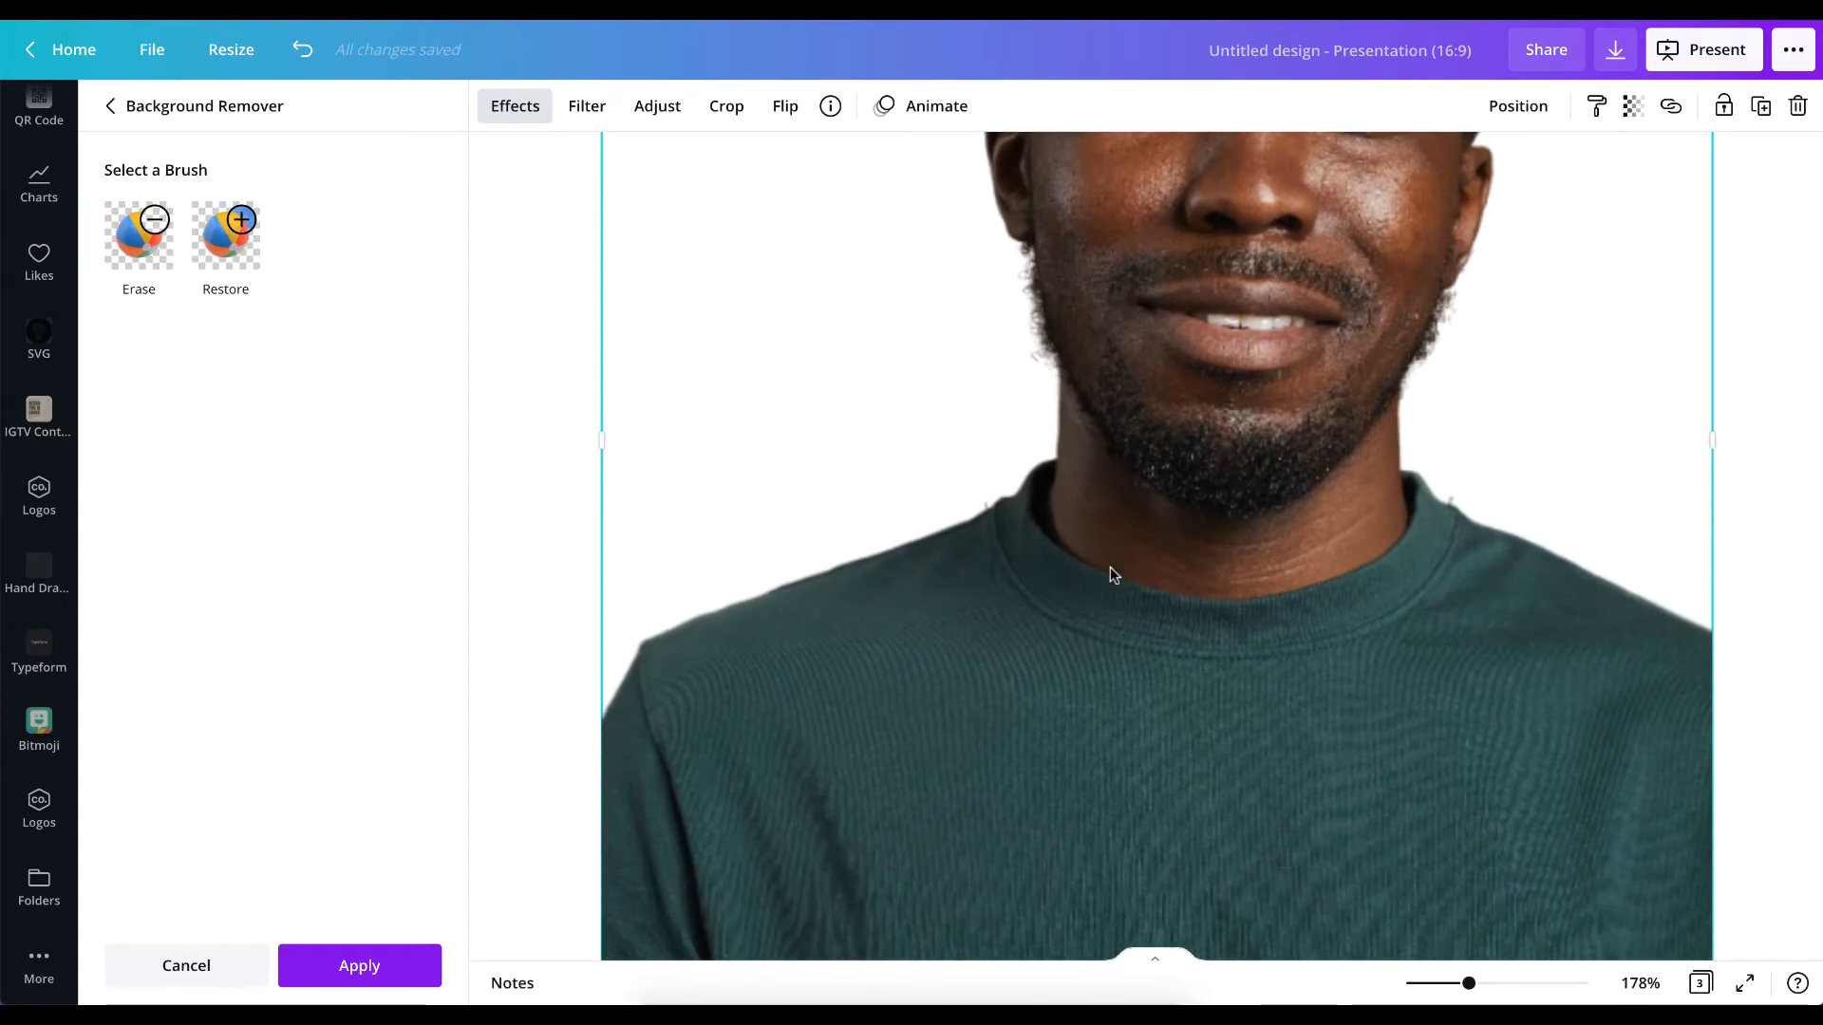
scroll(1109, 567, "down", 4)
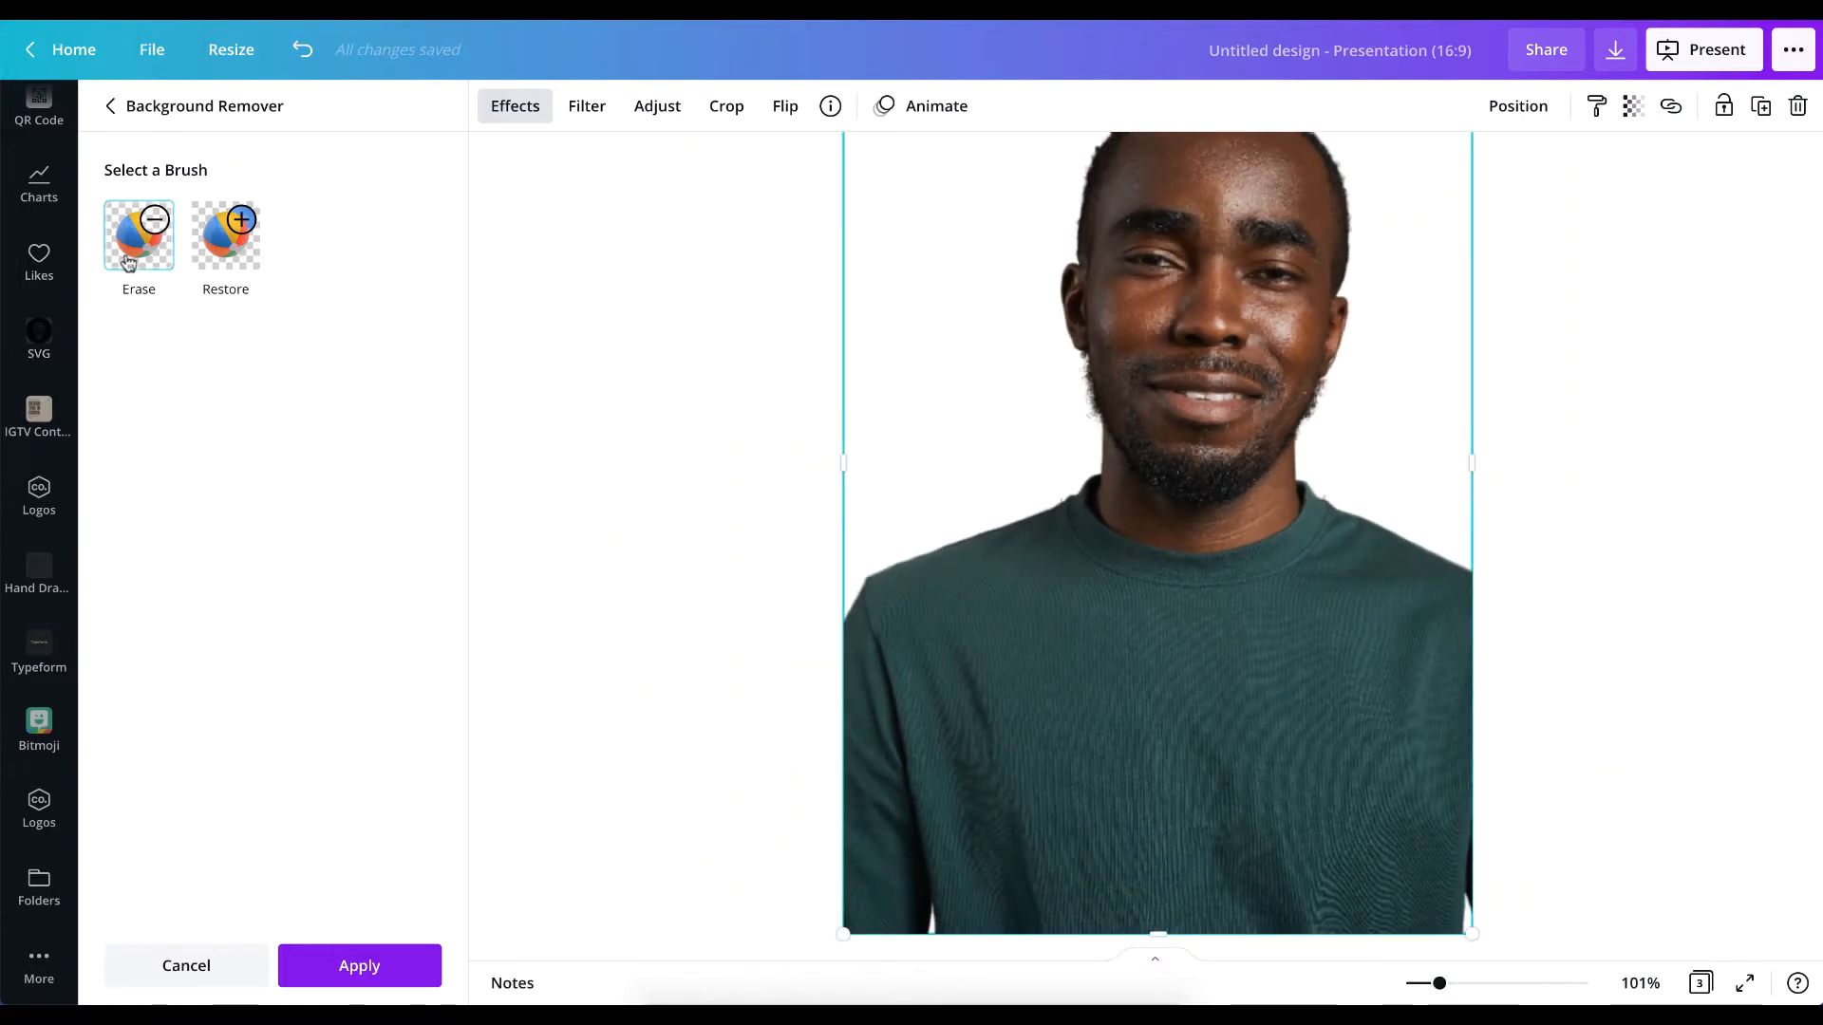
scroll(1185, 645, "up", 5)
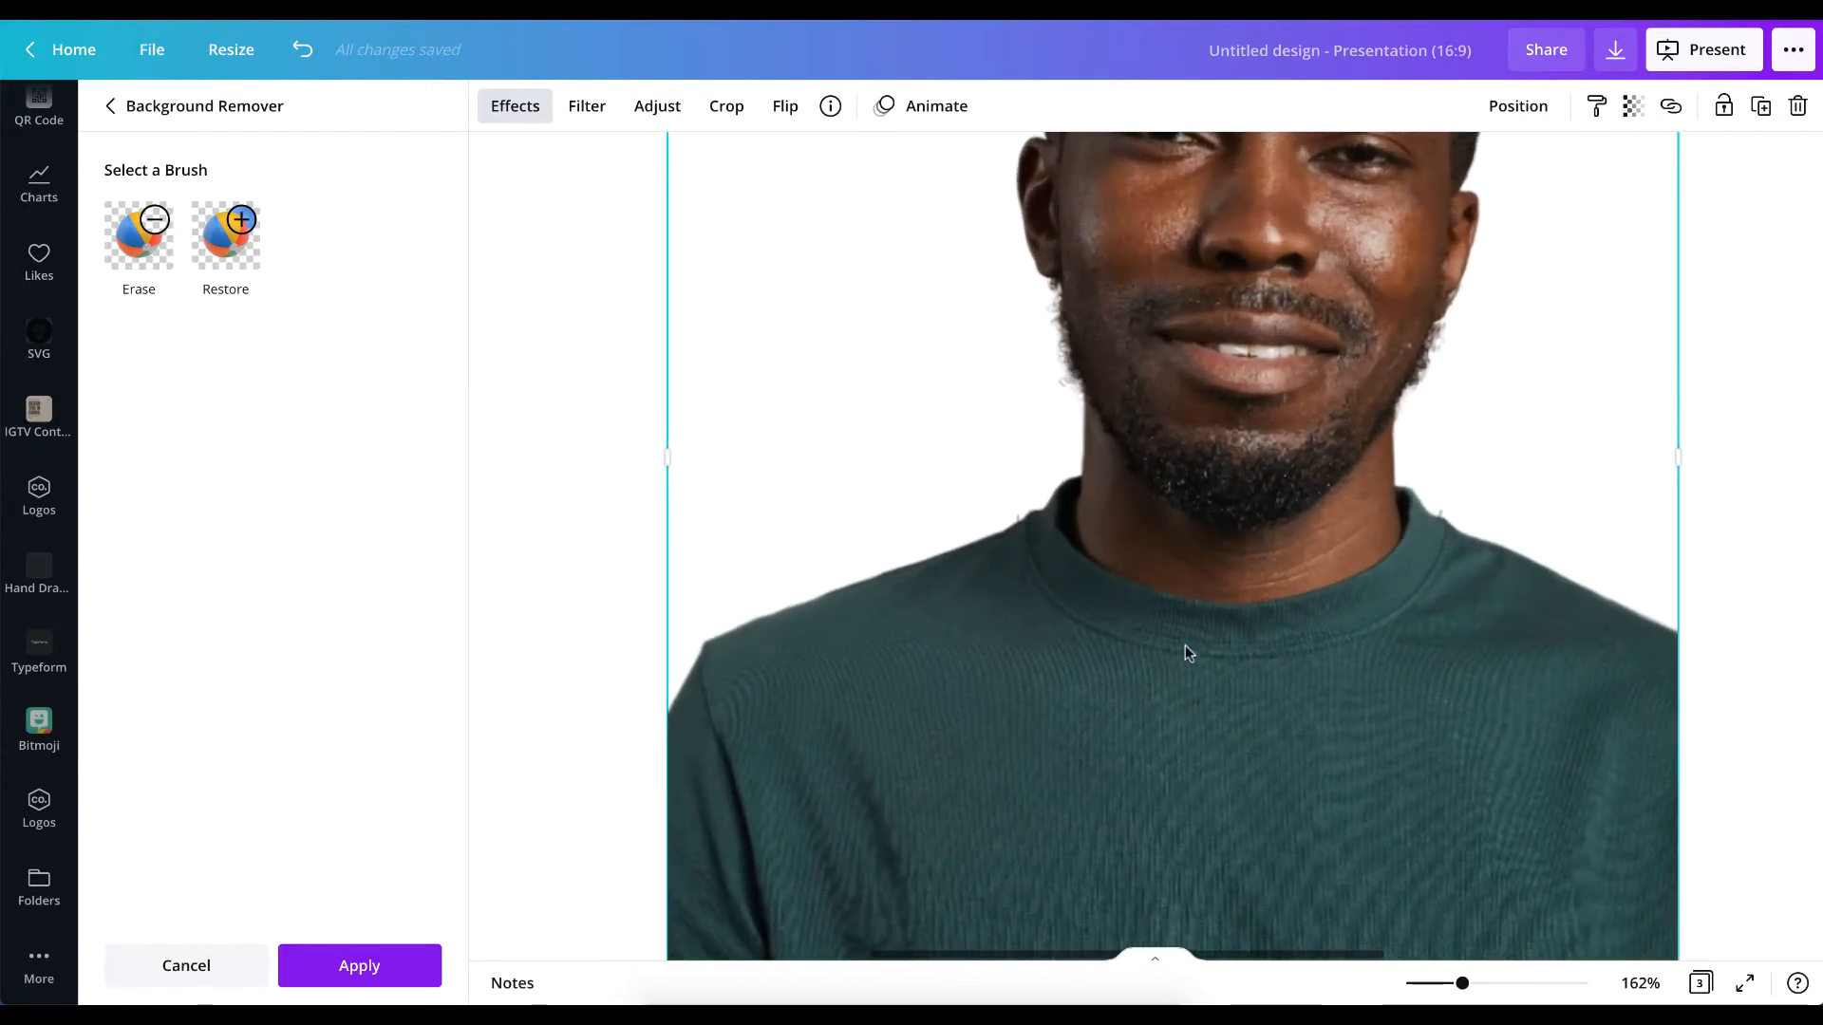
left_click(136, 254)
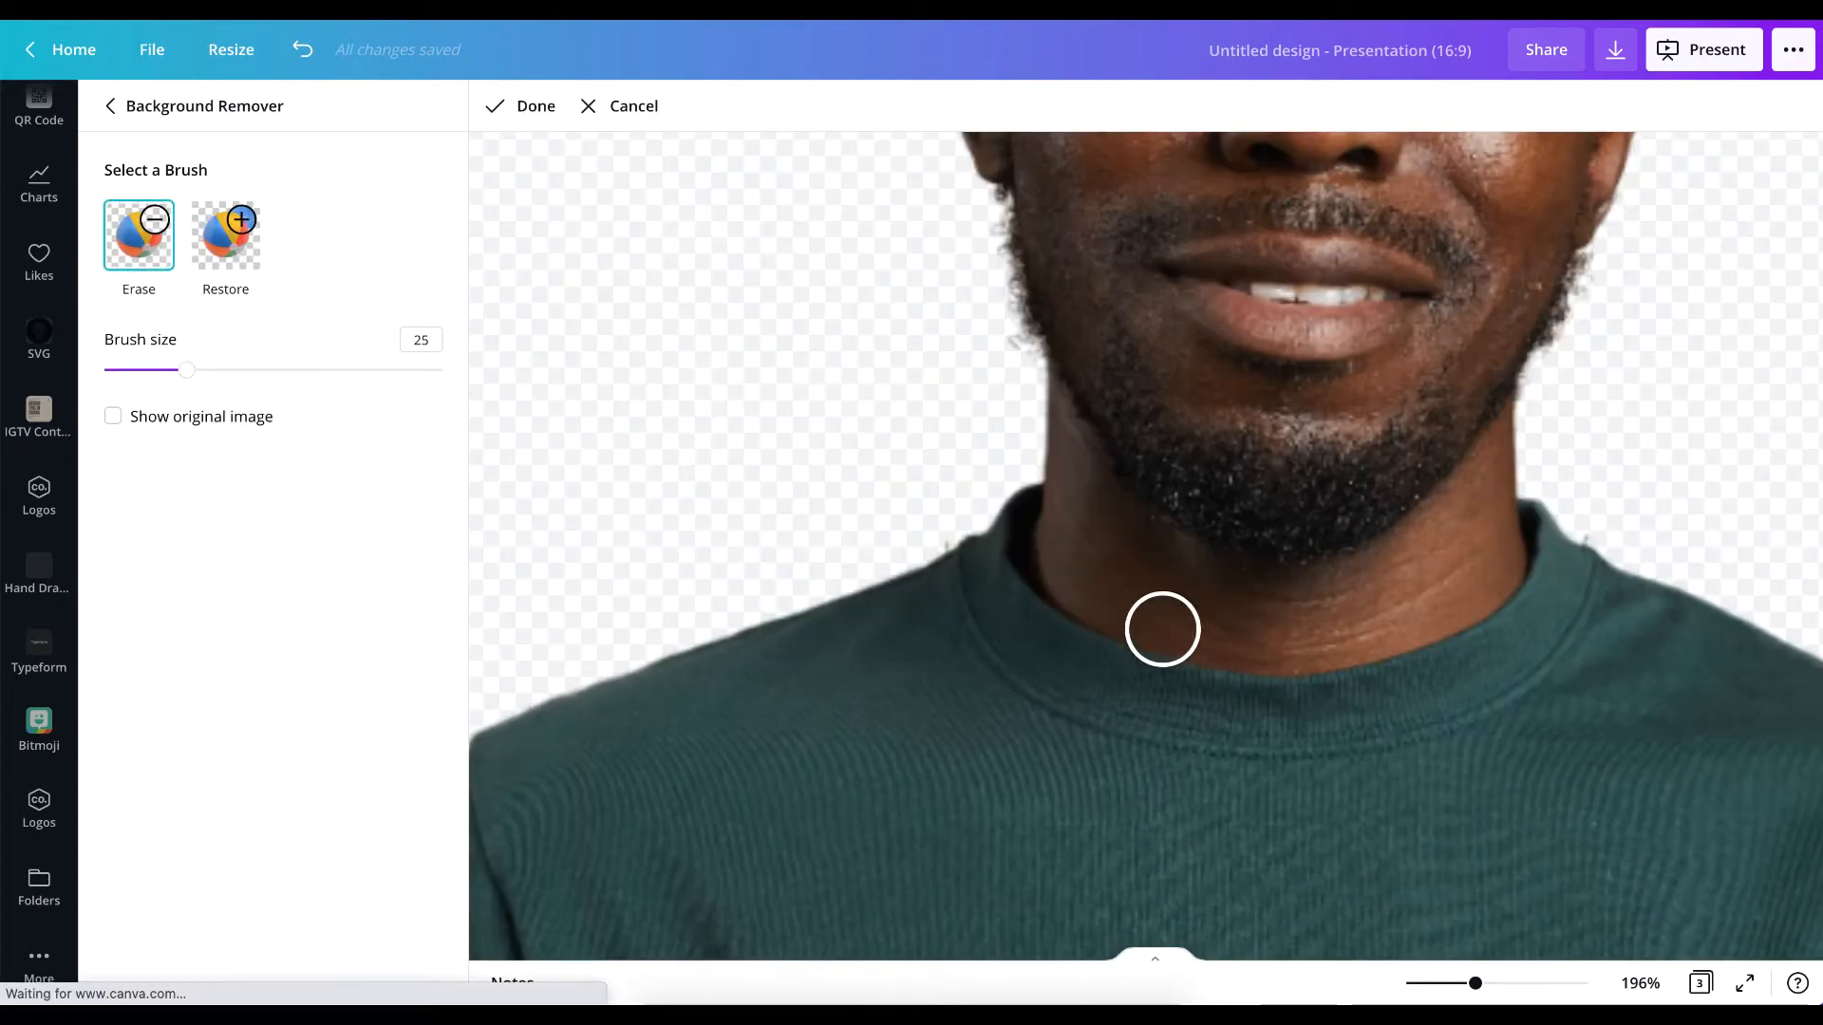
mouse_move(1478, 990)
left_mouse_down()
mouse_move(1404, 987)
mouse_move(1486, 983)
left_mouse_up()
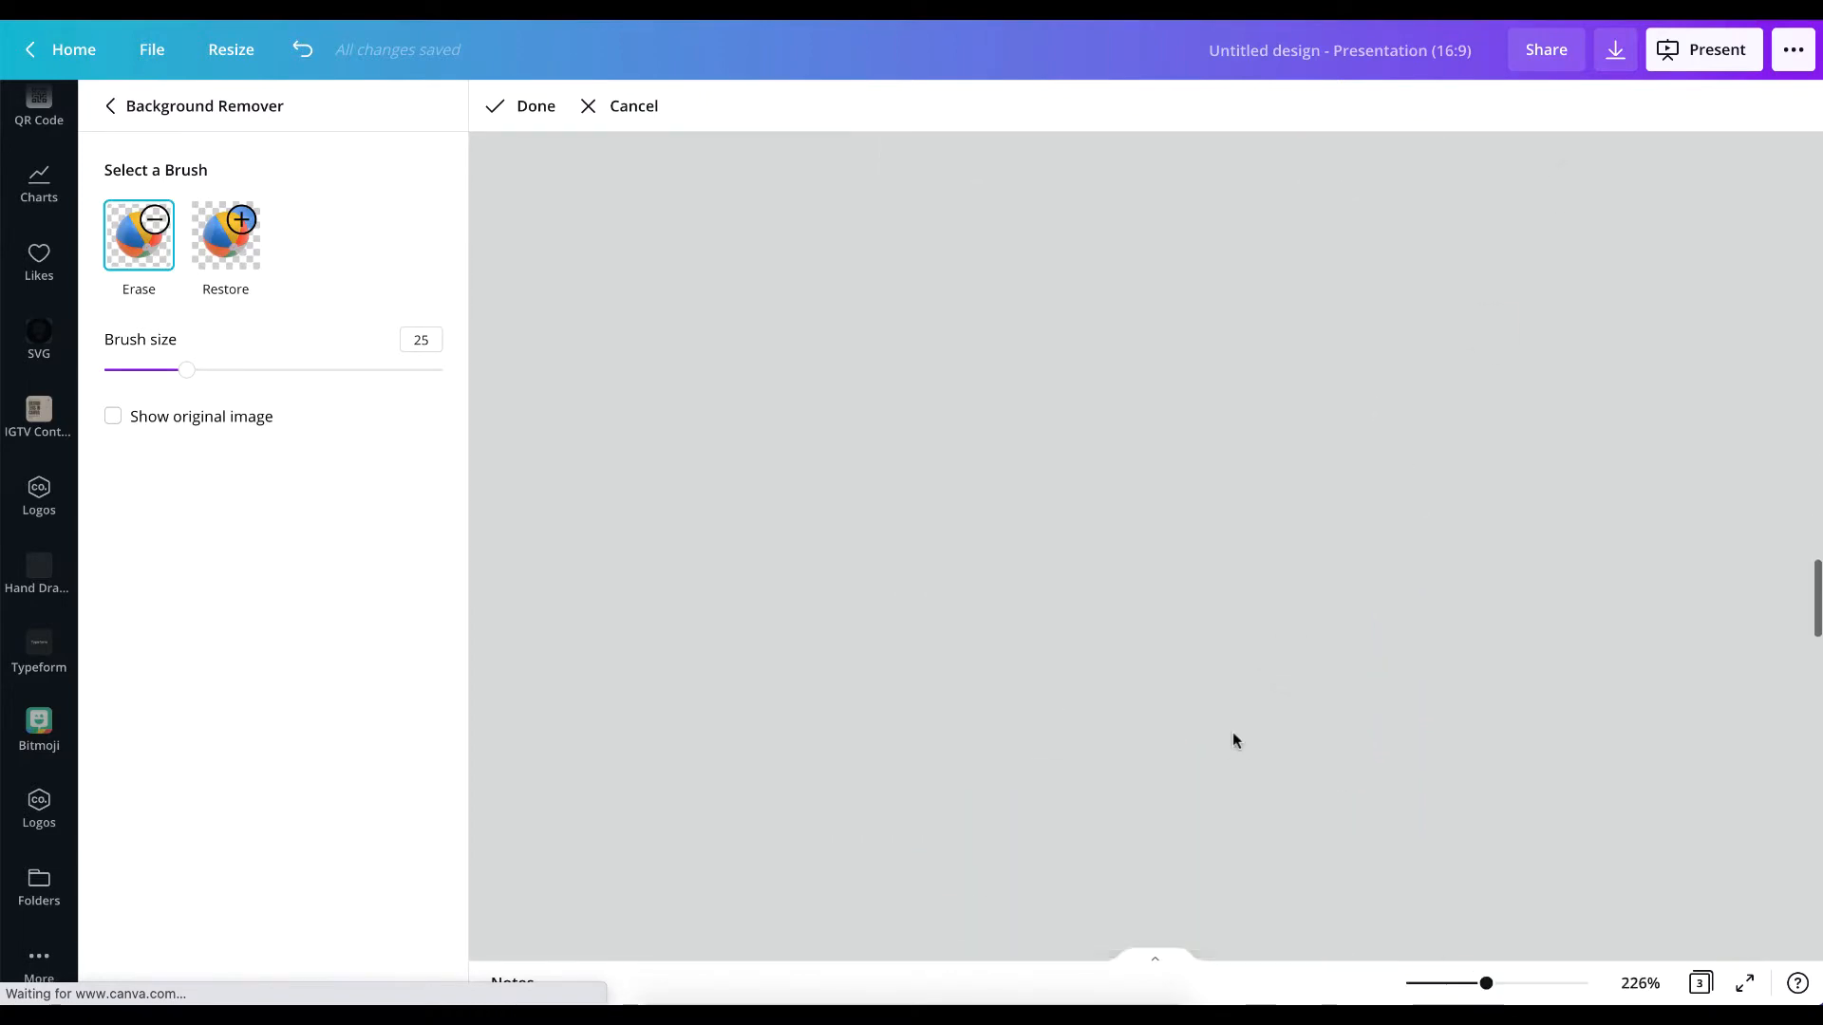
scroll(1233, 732, "down", 5)
scroll(1232, 734, "down", 6)
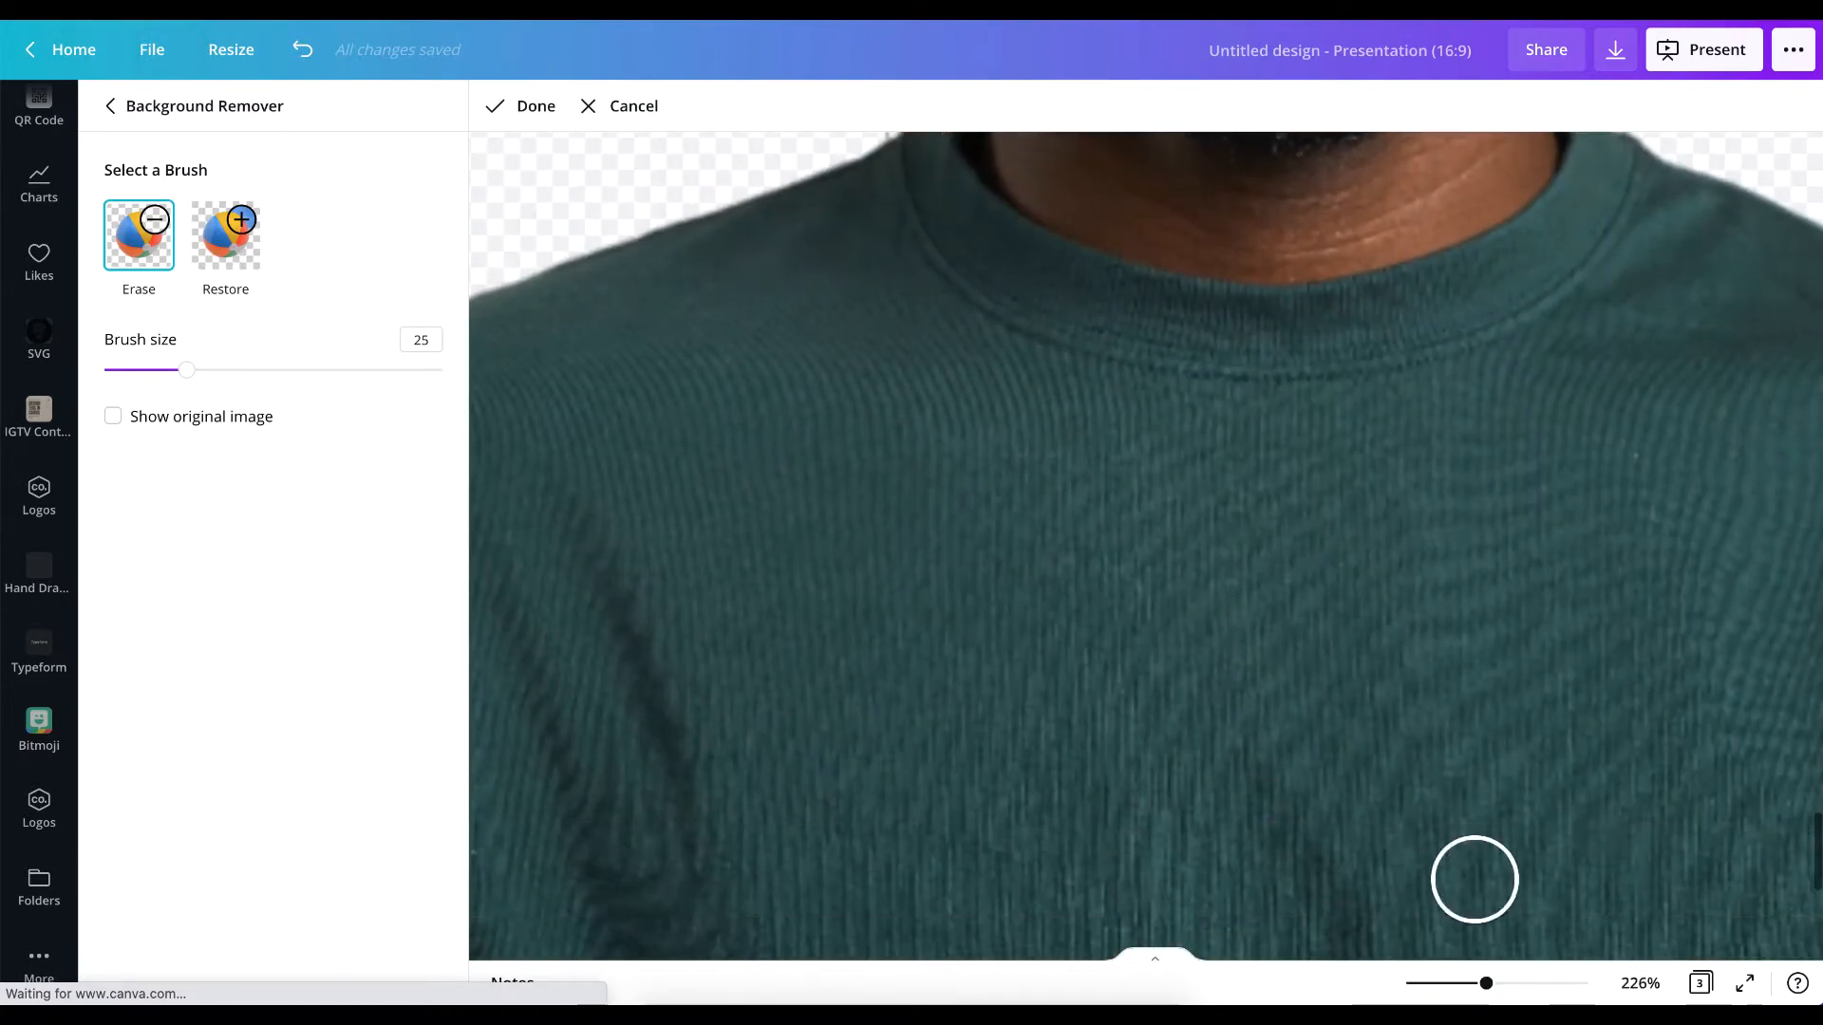
left_click_drag(1484, 988, 1440, 988)
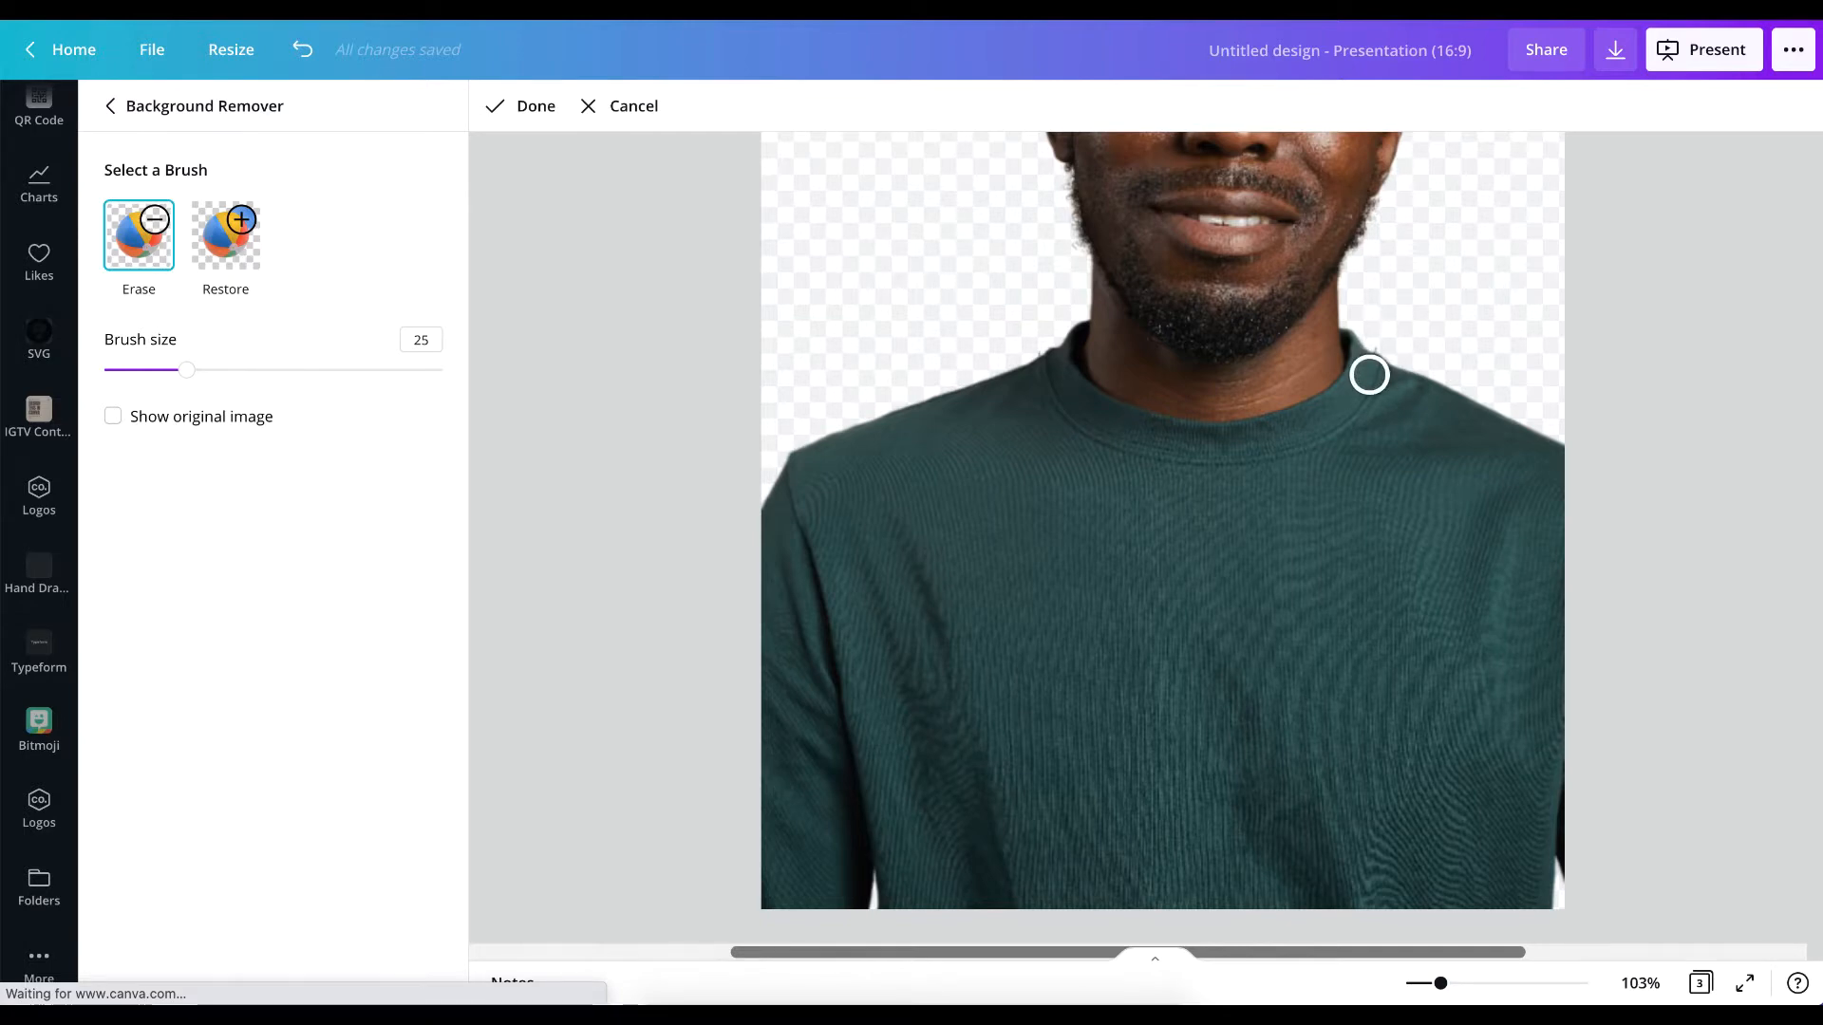
left_click_drag(183, 375, 472, 370)
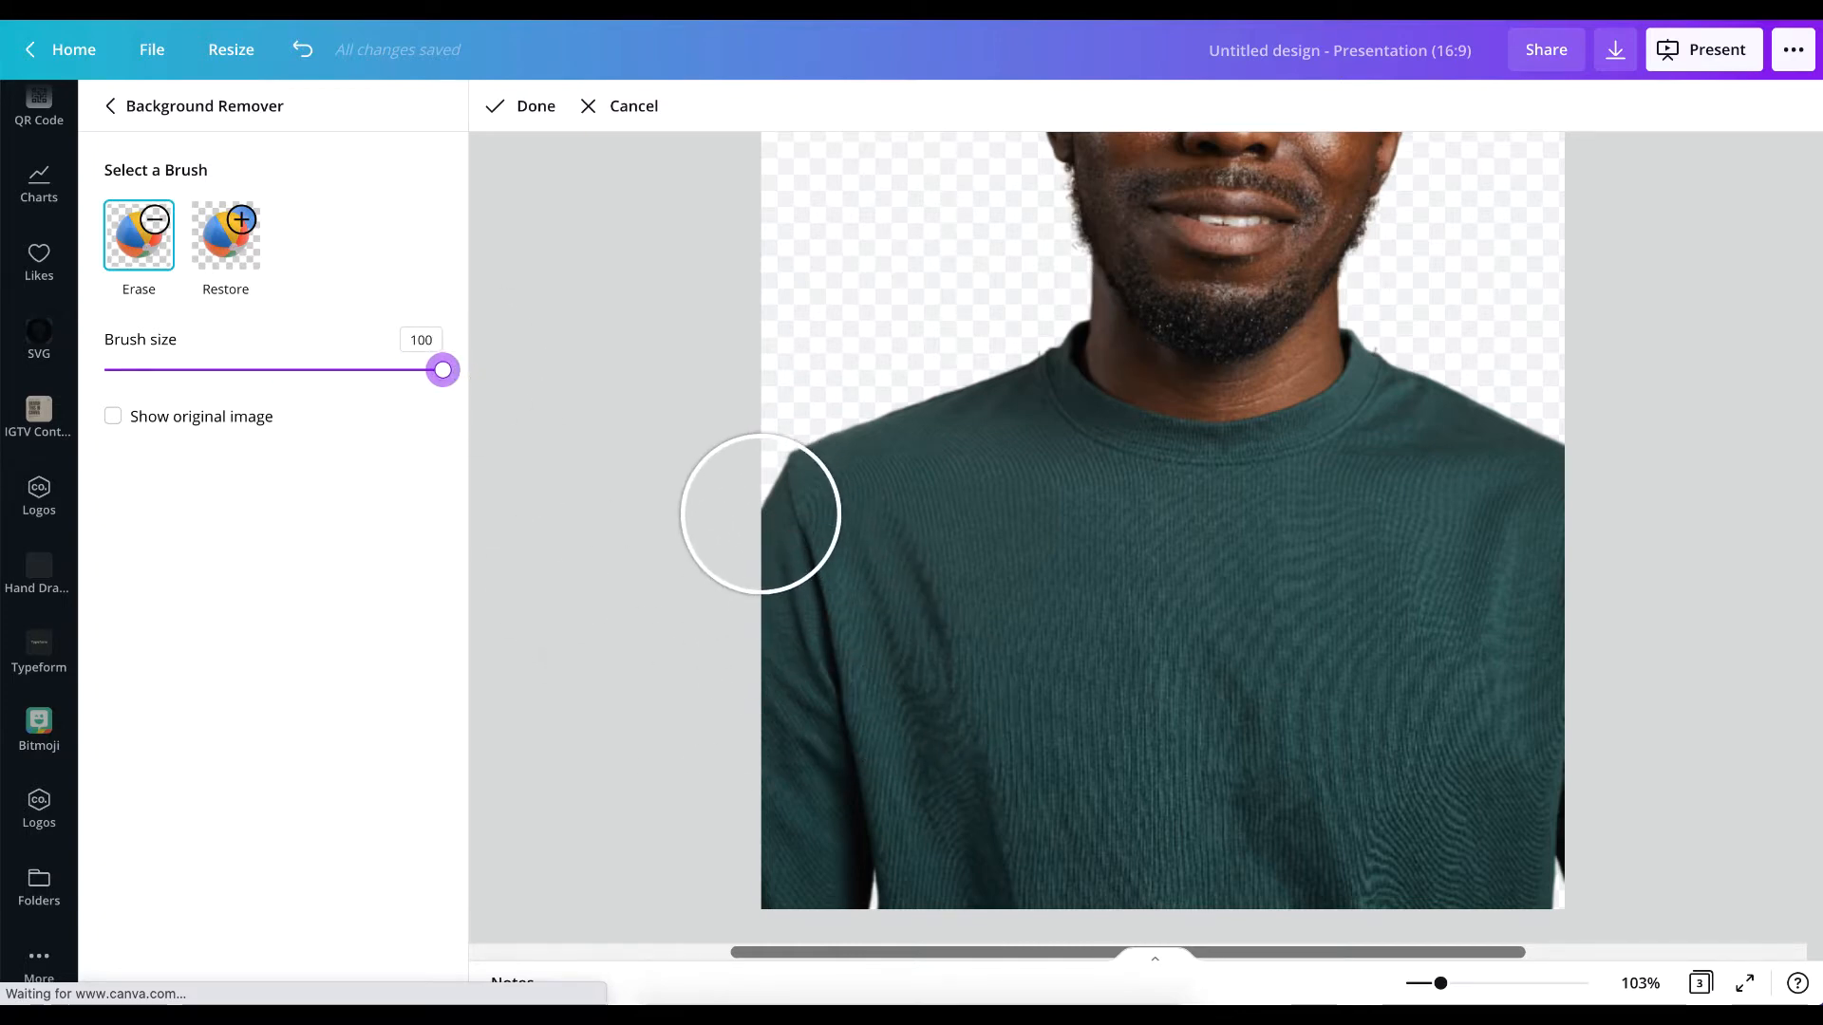
mouse_move(761, 514)
left_mouse_down()
mouse_move(771, 553)
mouse_move(953, 742)
mouse_move(1322, 815)
mouse_move(1553, 634)
mouse_move(1576, 575)
mouse_move(1575, 418)
mouse_move(1345, 675)
mouse_move(1077, 655)
mouse_move(856, 544)
mouse_move(831, 470)
mouse_move(910, 495)
mouse_move(903, 385)
mouse_move(1010, 528)
mouse_move(1284, 589)
mouse_move(1420, 540)
mouse_move(1474, 469)
mouse_move(1496, 387)
mouse_move(1490, 369)
mouse_move(1469, 454)
mouse_move(1401, 525)
mouse_move(1274, 558)
mouse_move(995, 706)
mouse_move(734, 971)
mouse_move(770, 830)
mouse_move(764, 735)
mouse_move(972, 904)
mouse_move(1199, 826)
mouse_move(1274, 882)
mouse_move(1161, 899)
mouse_move(1811, 888)
mouse_move(1498, 793)
left_mouse_up()
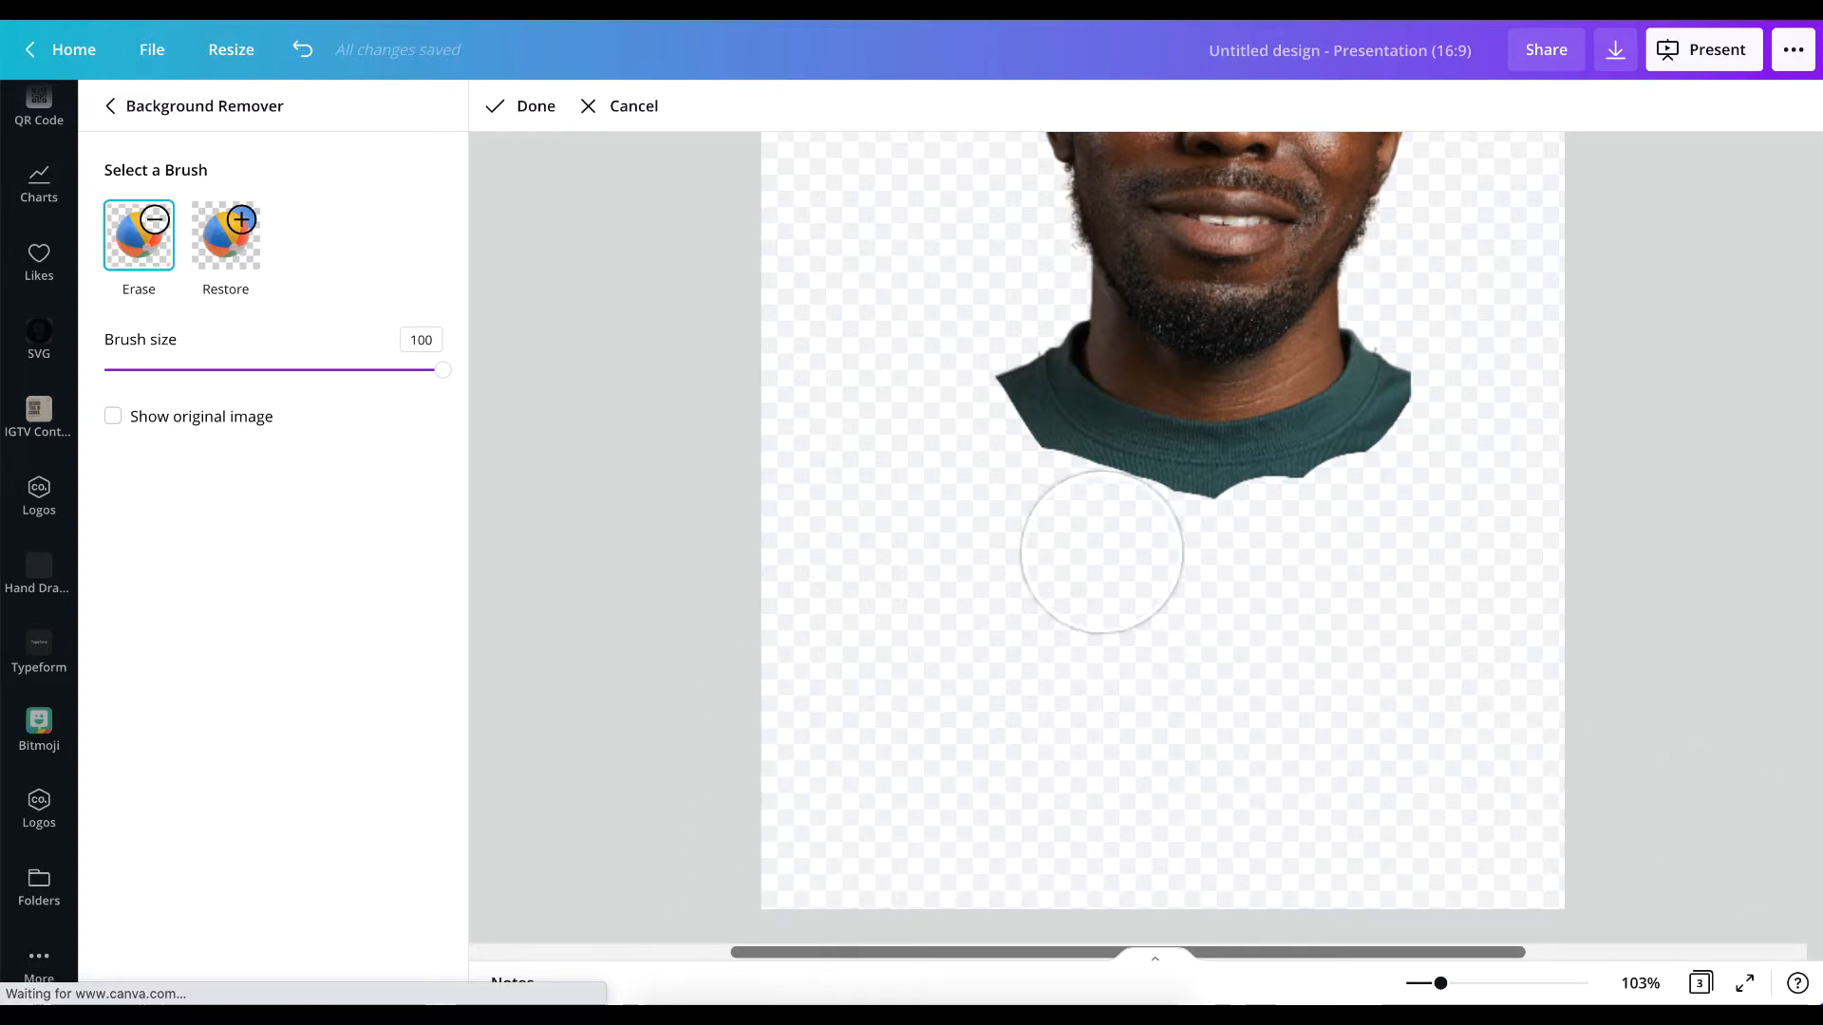
Trim the leftover sweater fabric on both sides and beneath the collar with the size 100 Erase brush.
mouse_move(1010, 521)
left_mouse_down()
mouse_move(956, 447)
mouse_move(954, 408)
left_mouse_up()
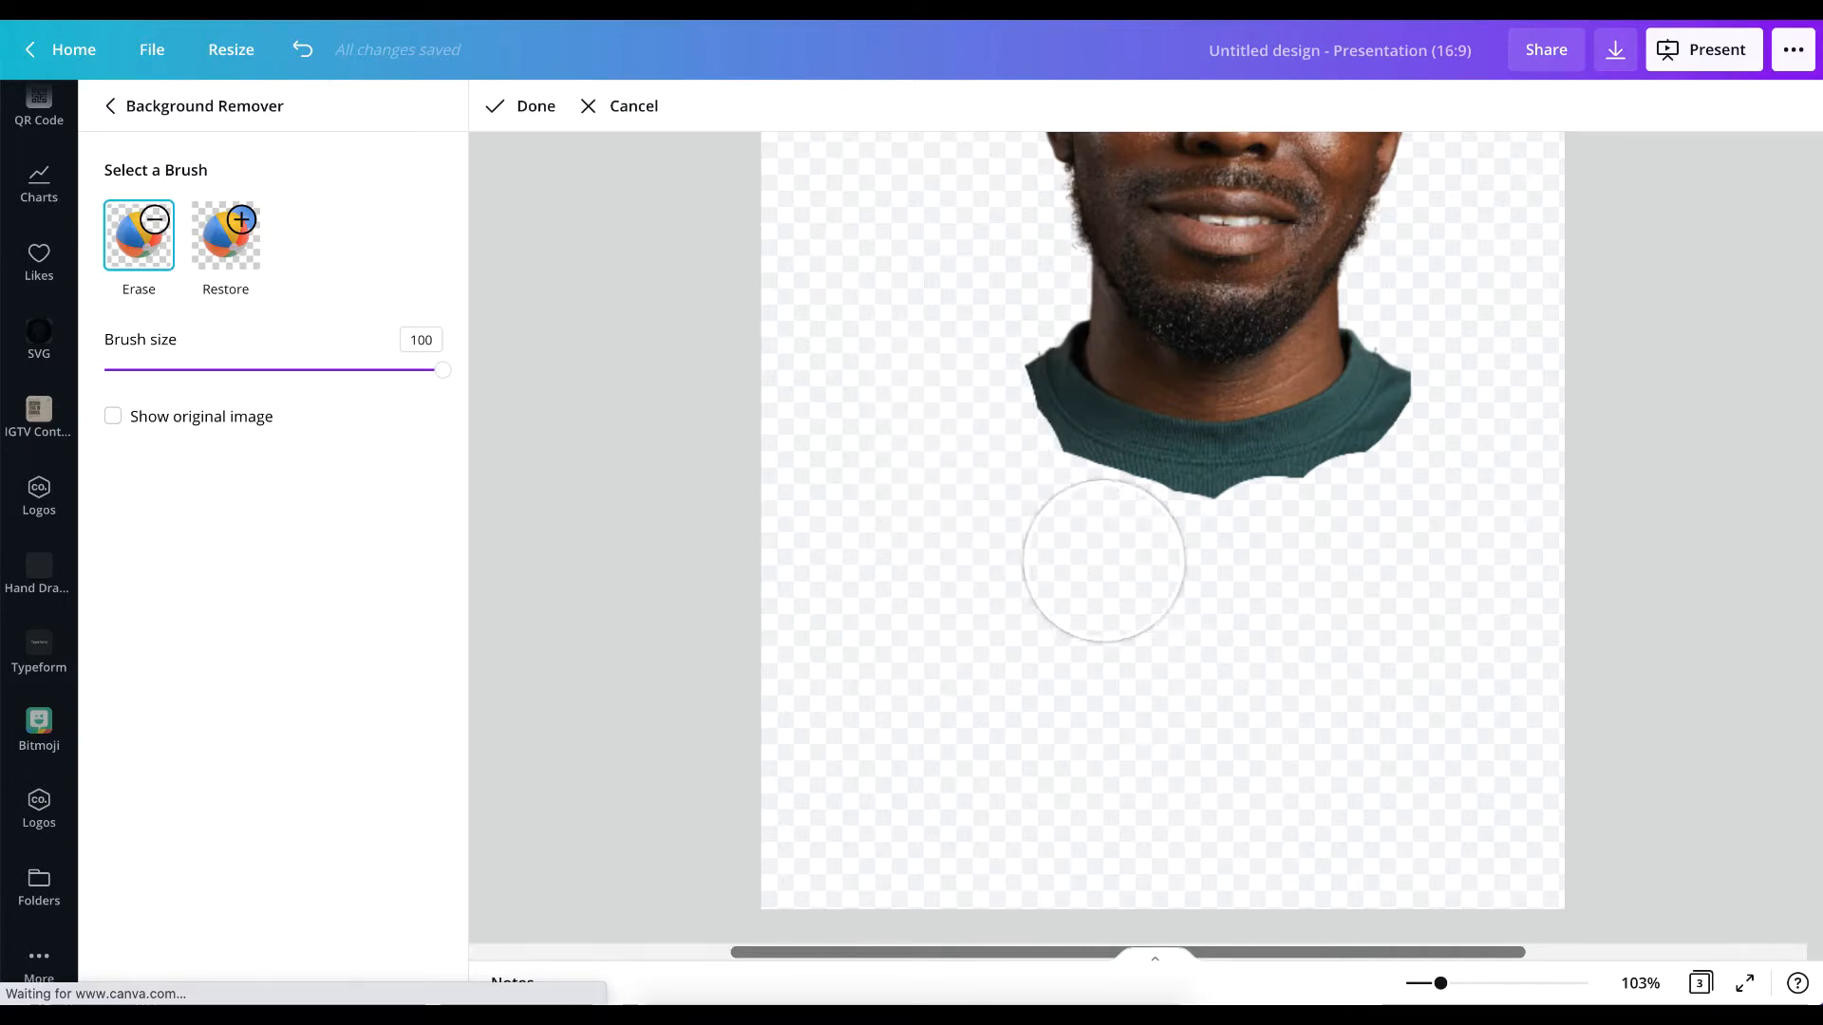
left_click_drag(1157, 561, 1323, 546)
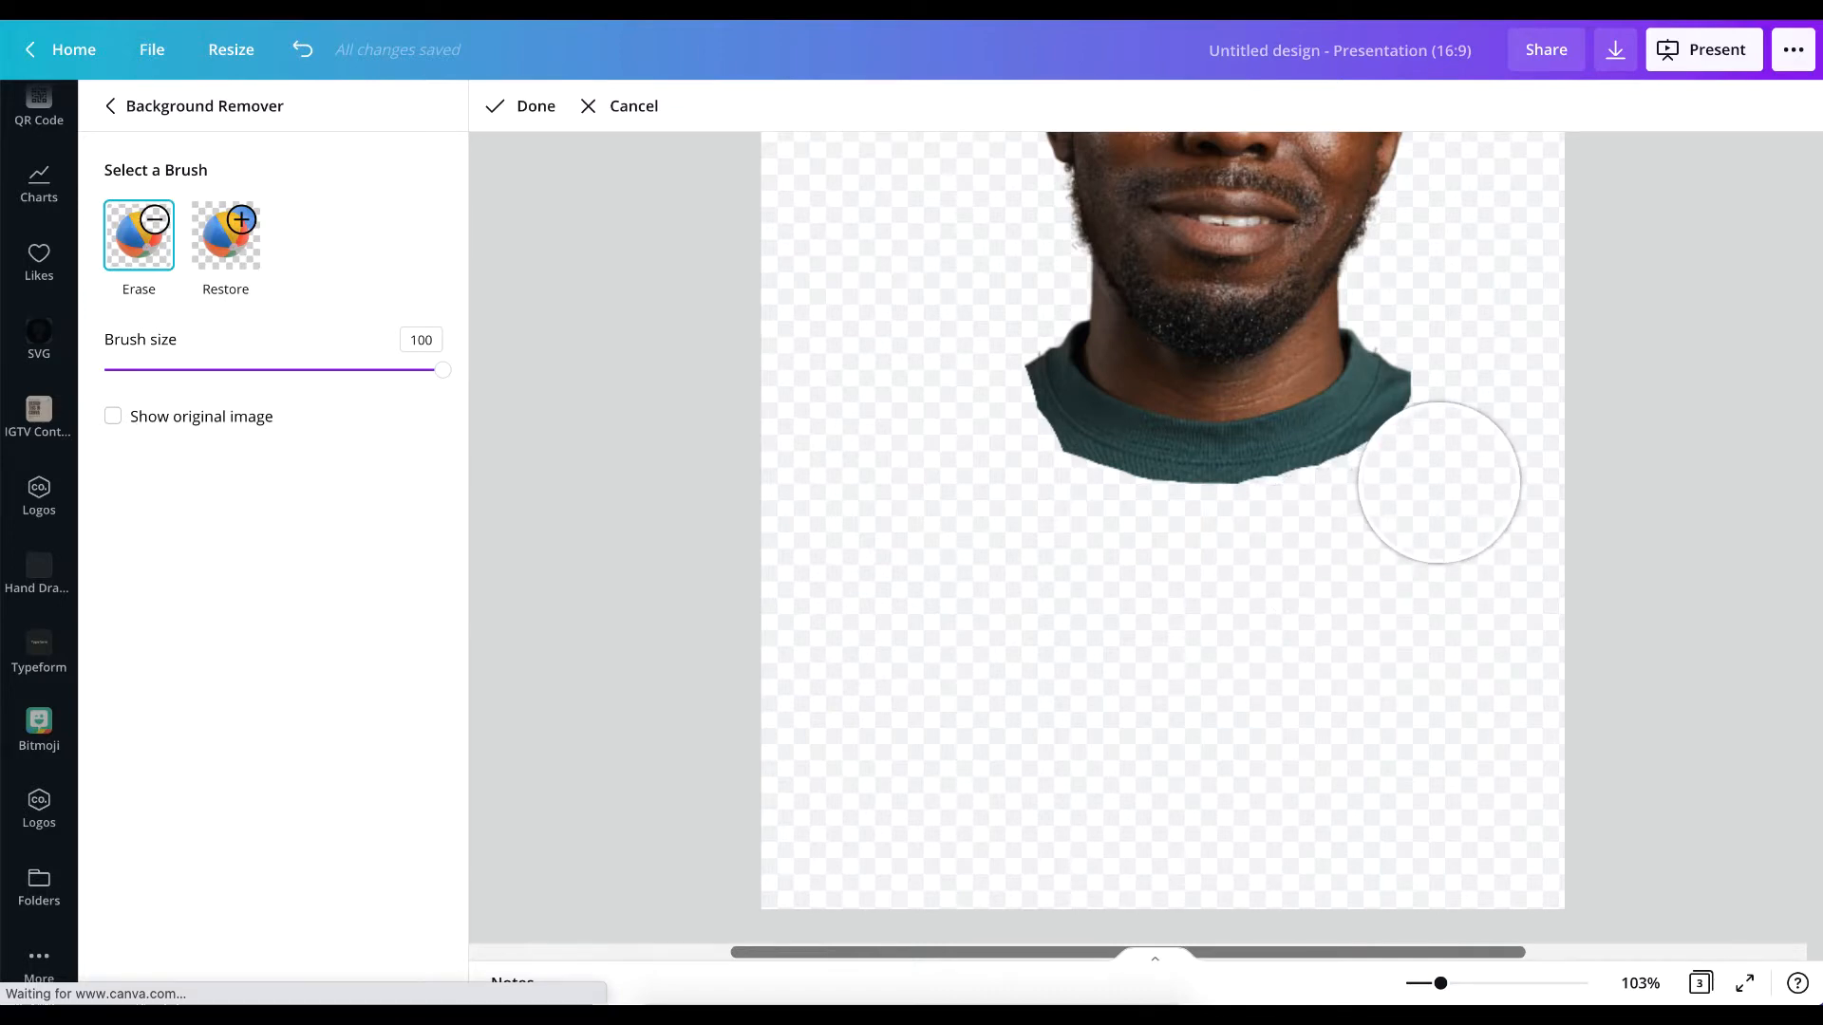
left_click_drag(1448, 467, 1484, 391)
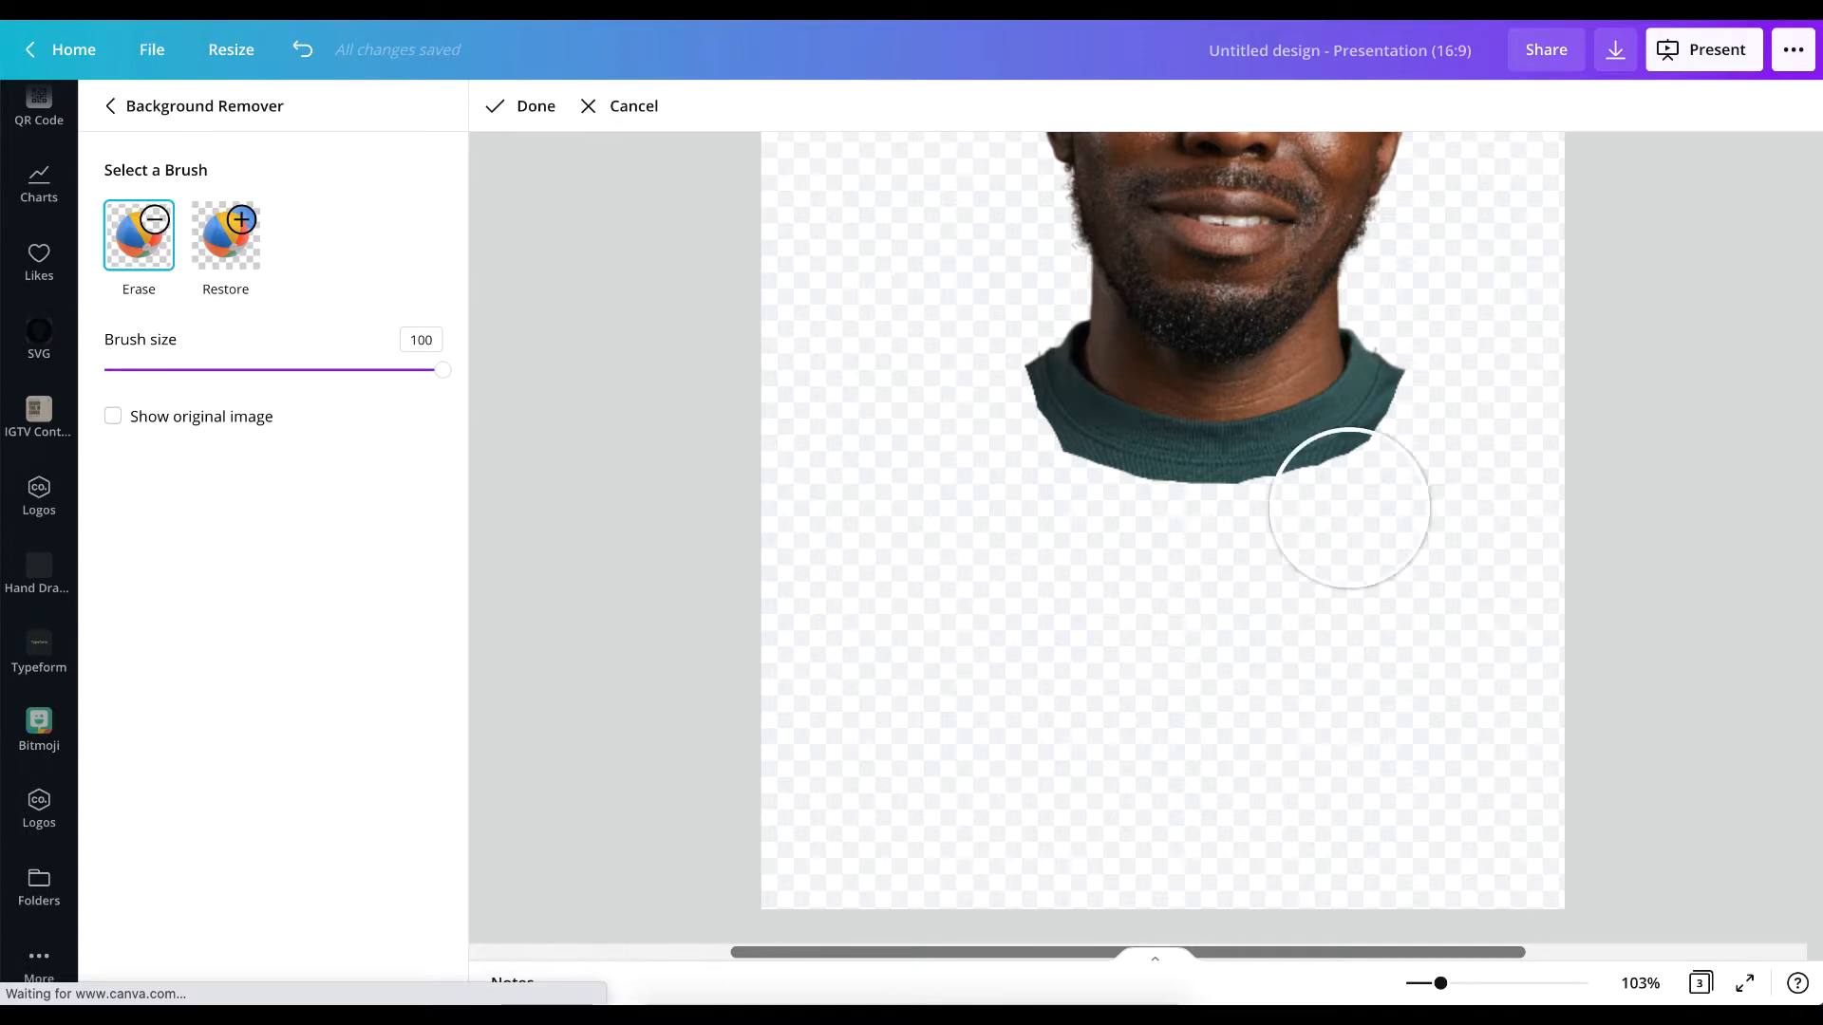
Set the Erase brush size to 14 and erase along the collar's outer seam for a smooth curved edge.
left_click_drag(442, 371, 193, 374)
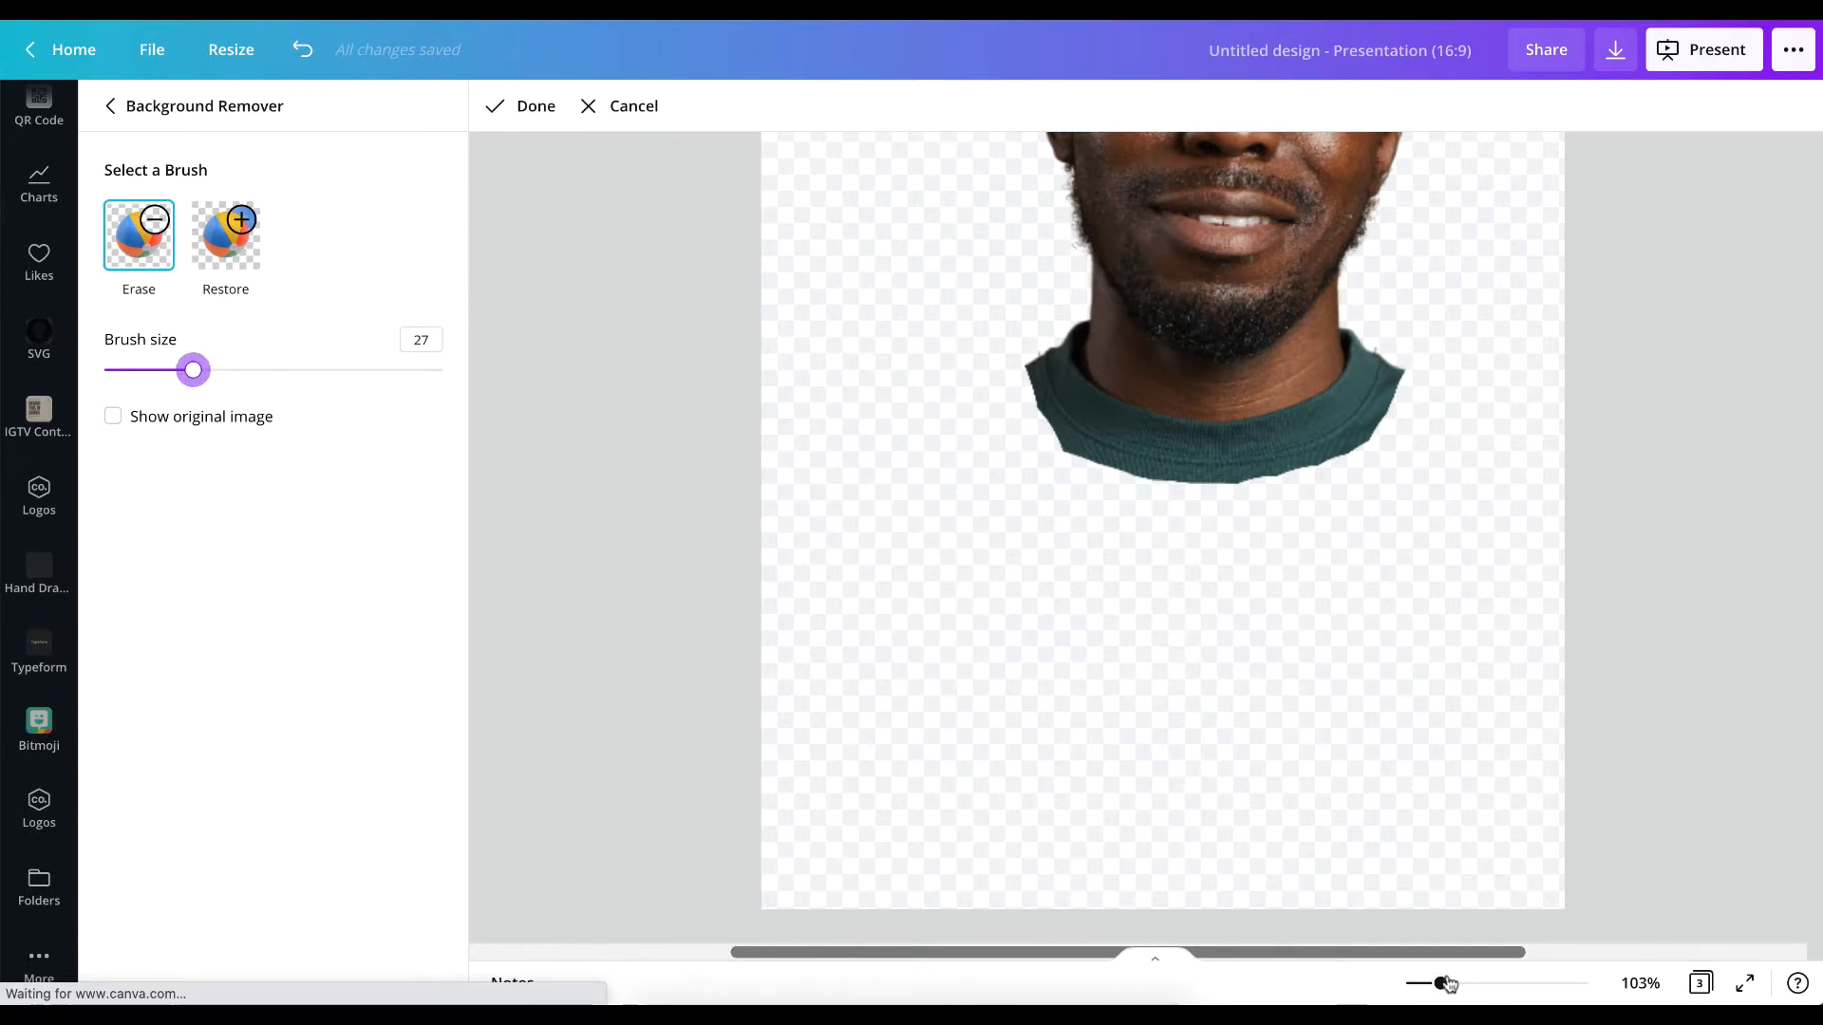
left_click_drag(1447, 984, 1490, 987)
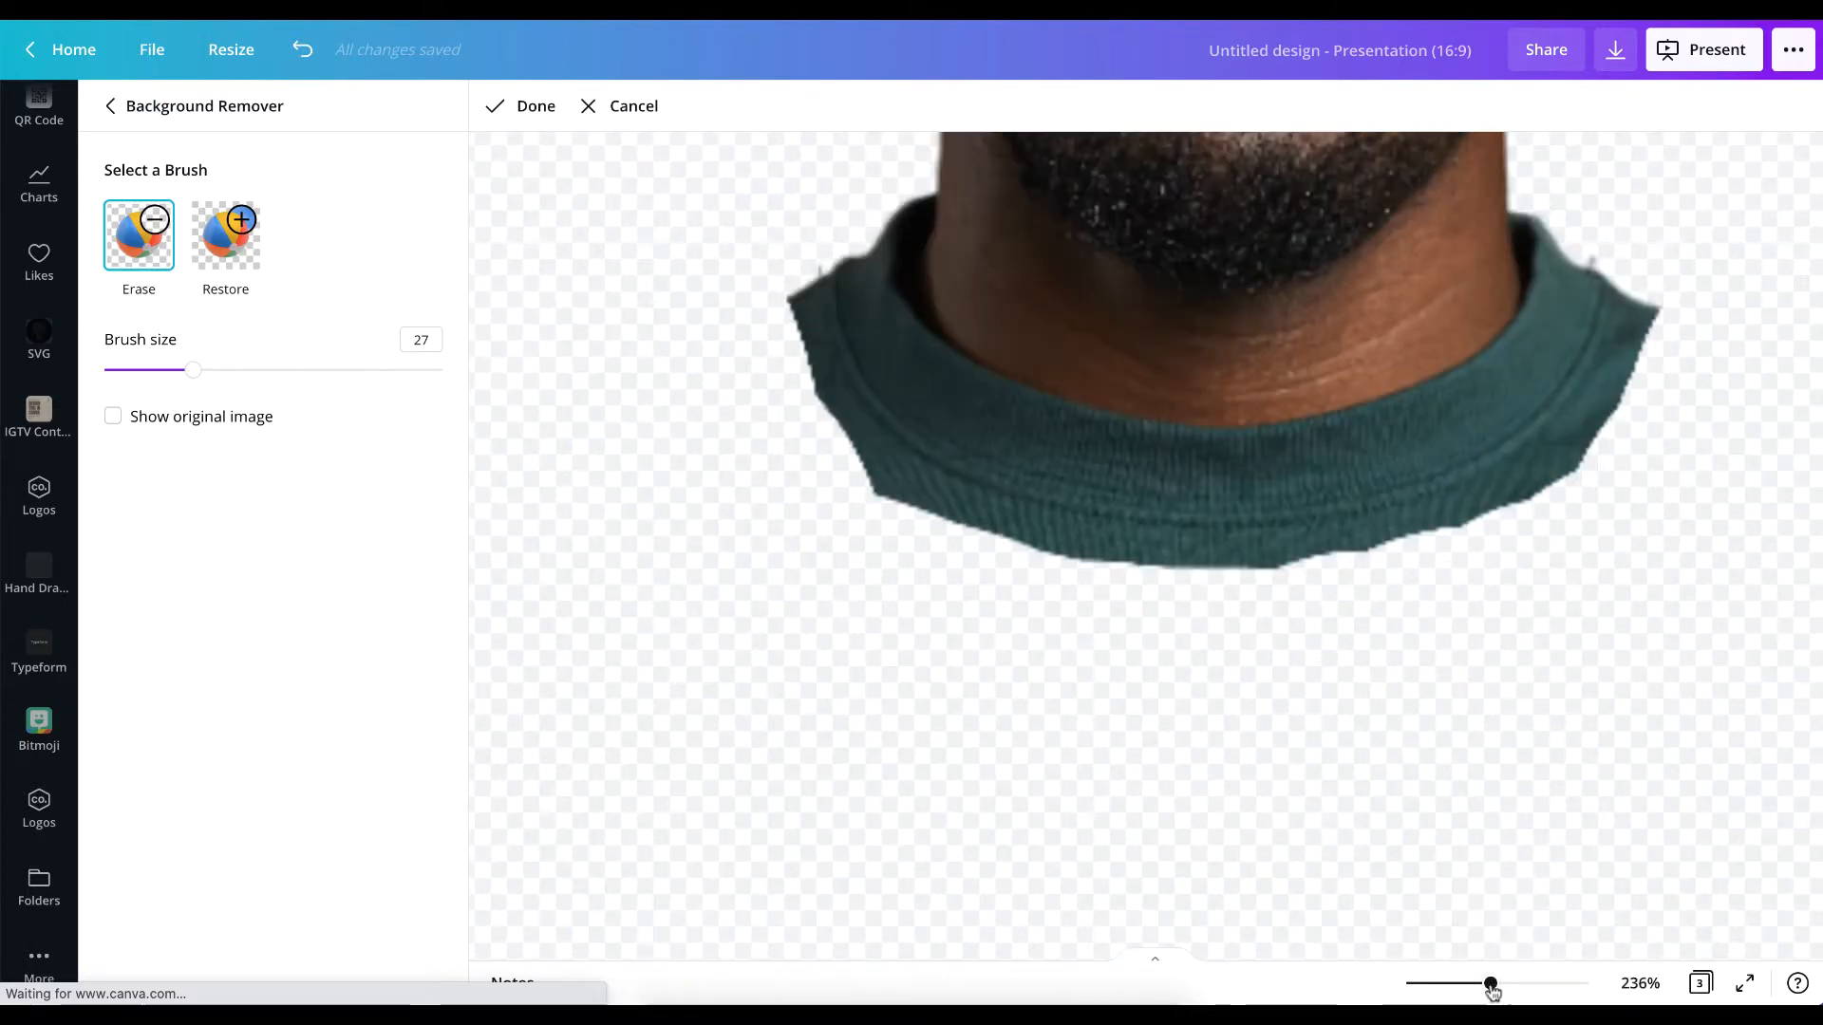
left_click_drag(1493, 989, 1520, 986)
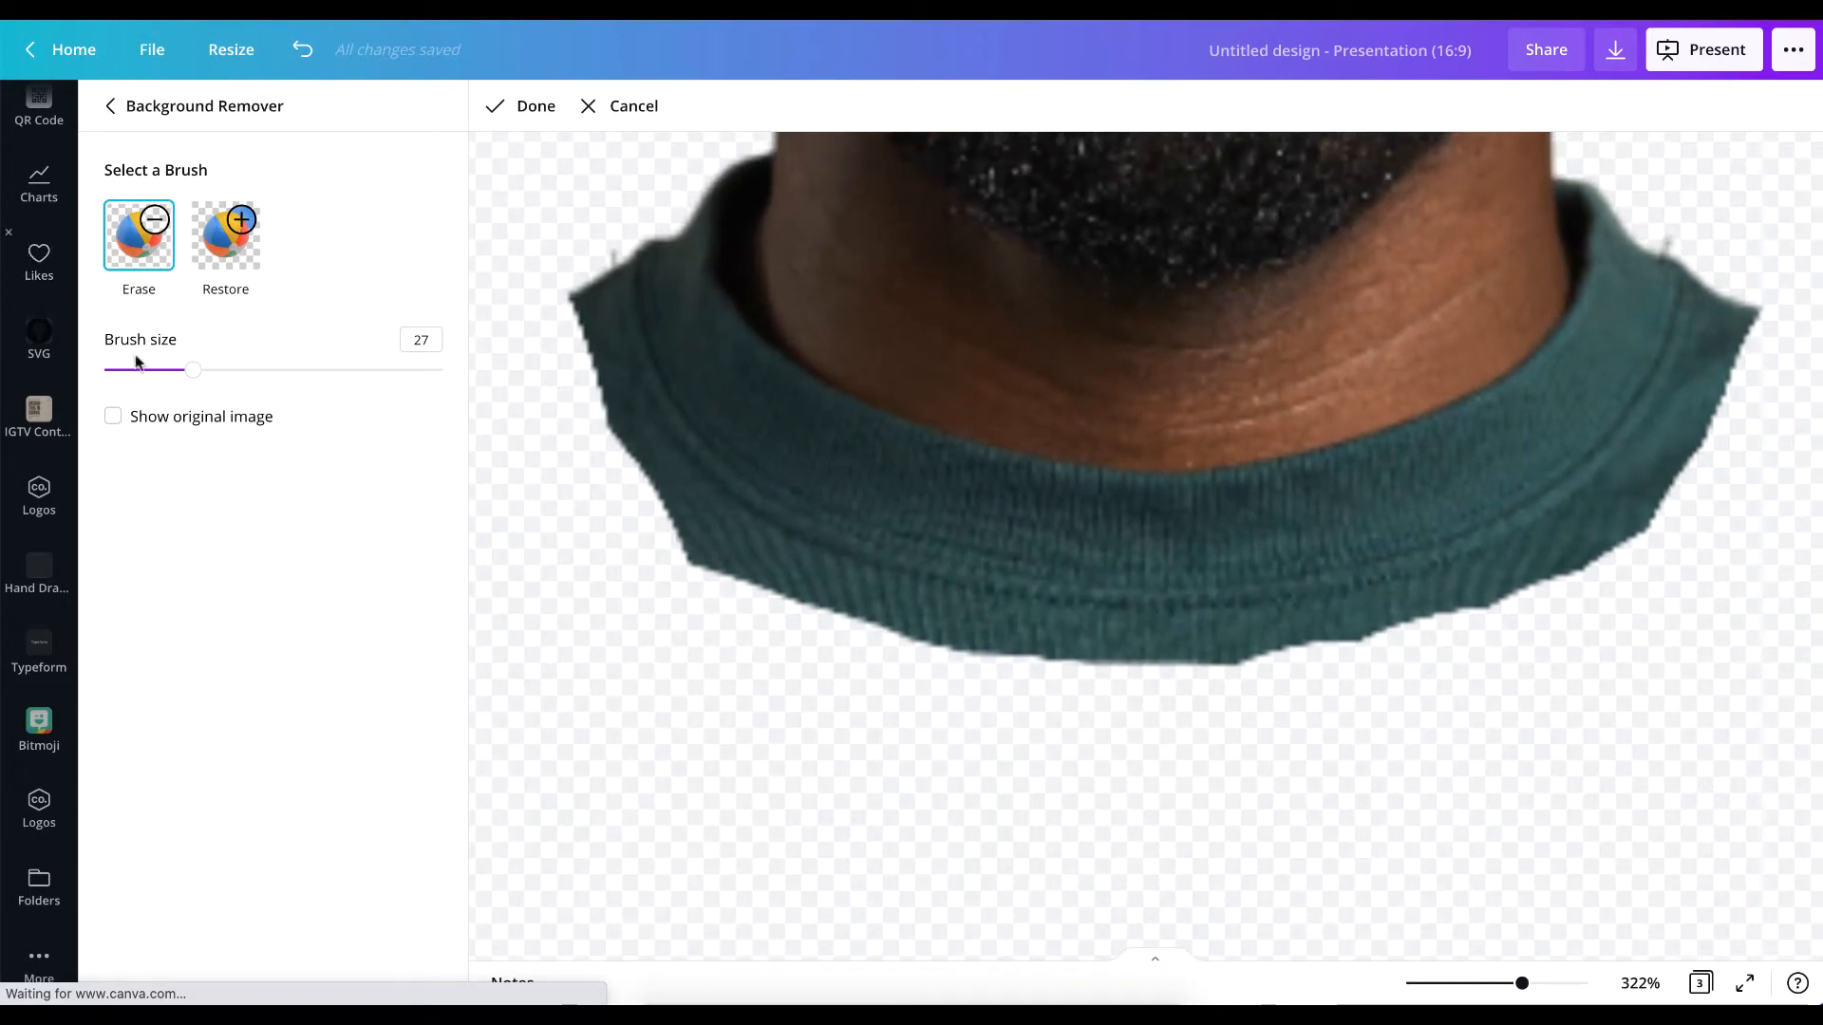
left_click_drag(194, 375, 149, 369)
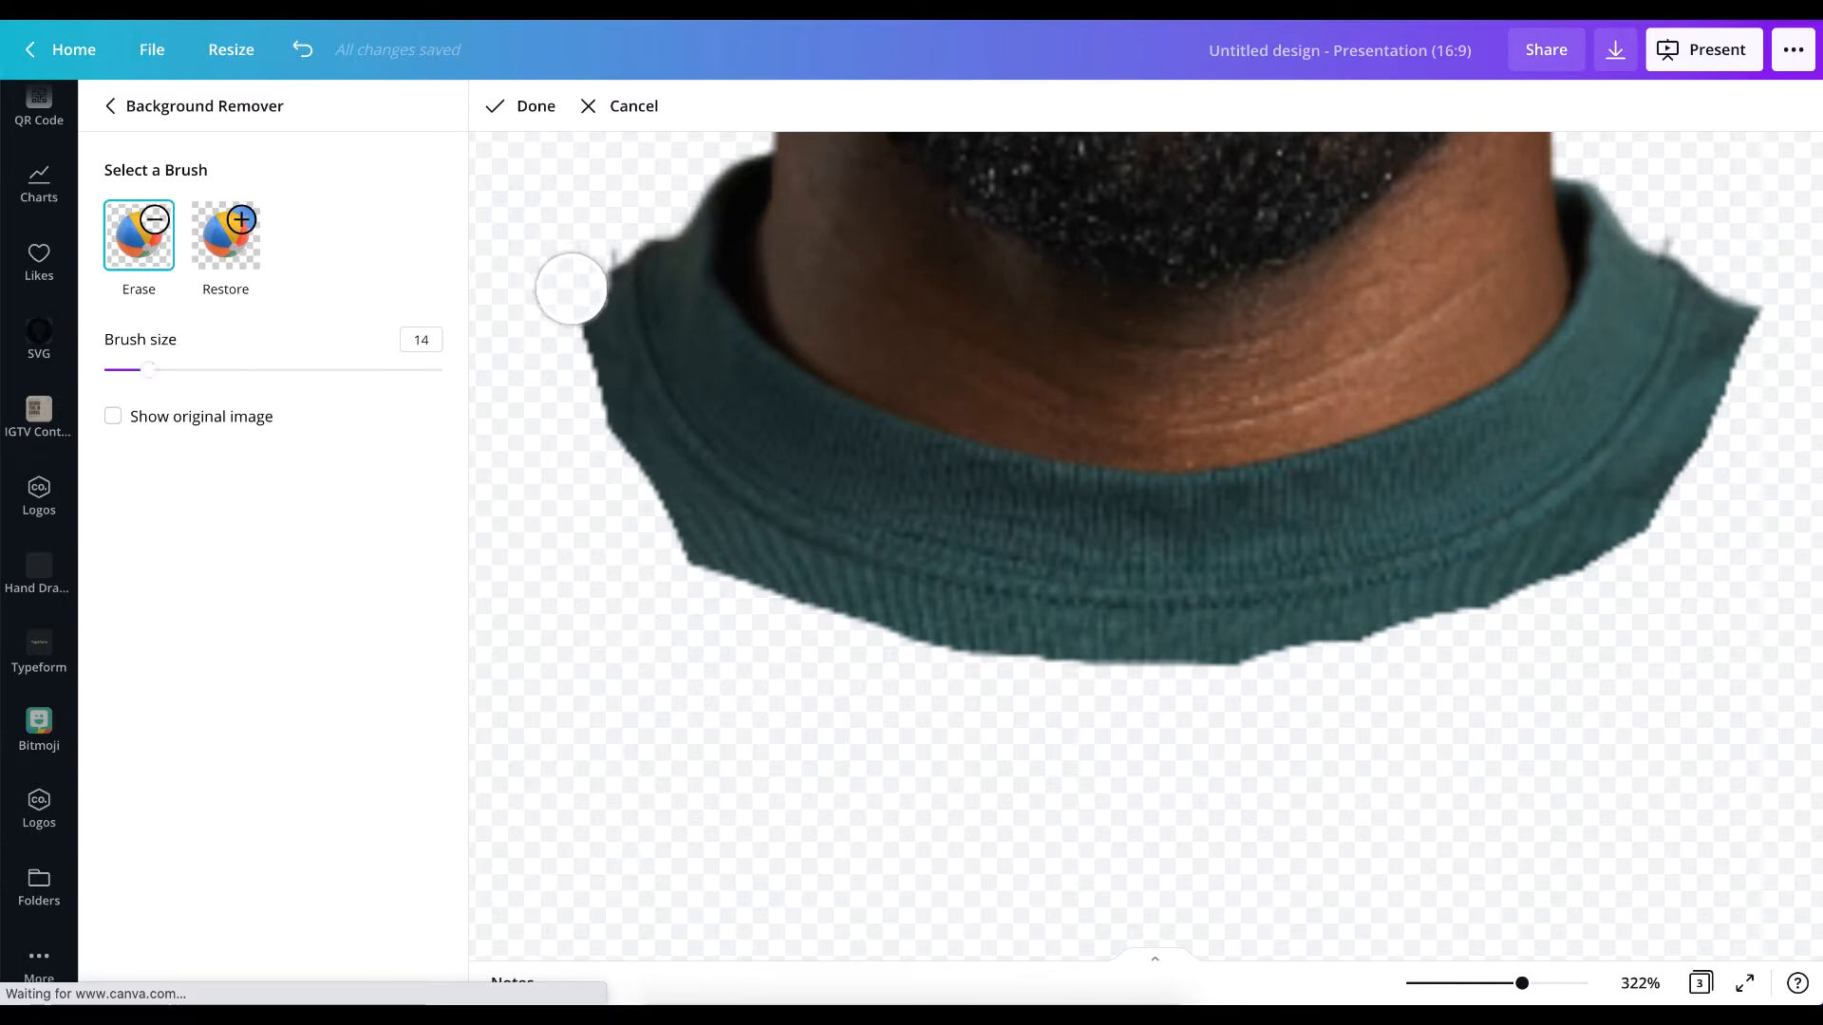
mouse_move(572, 288)
left_mouse_down()
mouse_move(590, 386)
mouse_move(645, 463)
left_mouse_up()
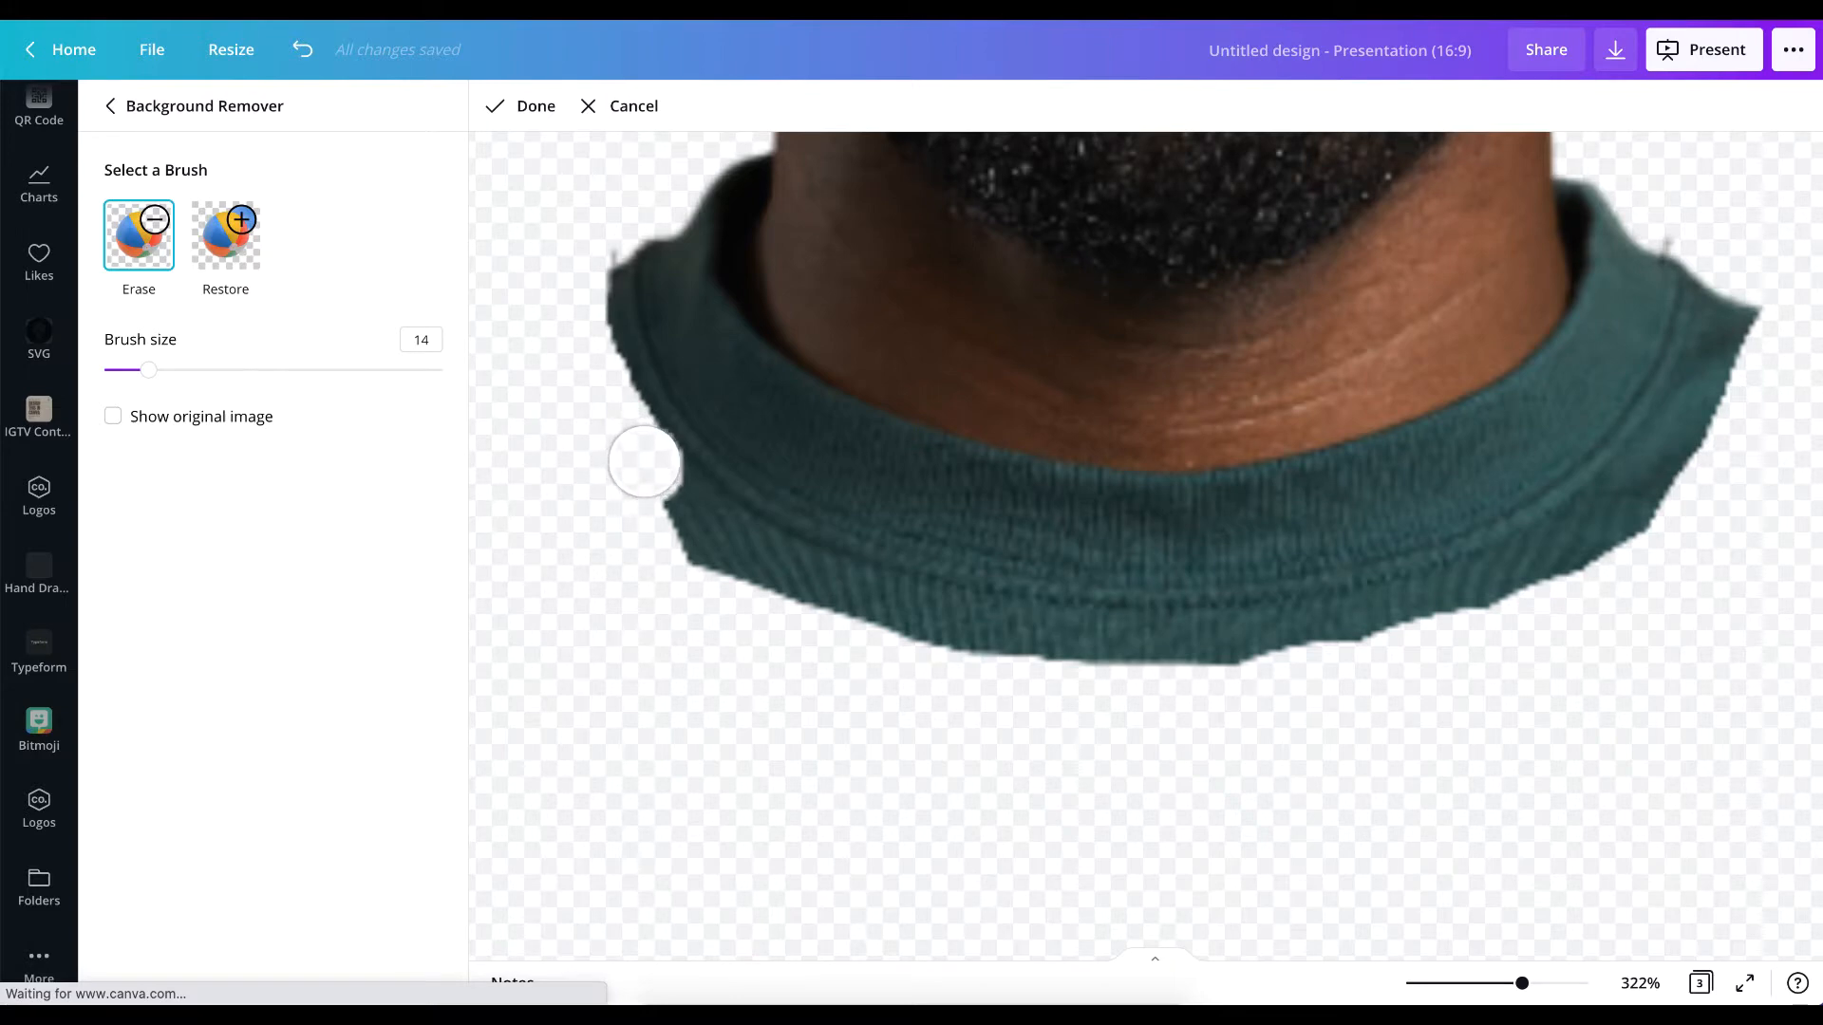
mouse_move(1725, 285)
left_mouse_down()
mouse_move(1705, 411)
mouse_move(1599, 533)
mouse_move(1457, 610)
mouse_move(1069, 659)
mouse_move(724, 570)
mouse_move(1025, 692)
mouse_move(1140, 652)
mouse_move(950, 635)
mouse_move(773, 579)
mouse_move(675, 504)
mouse_move(594, 386)
mouse_move(572, 289)
left_mouse_up()
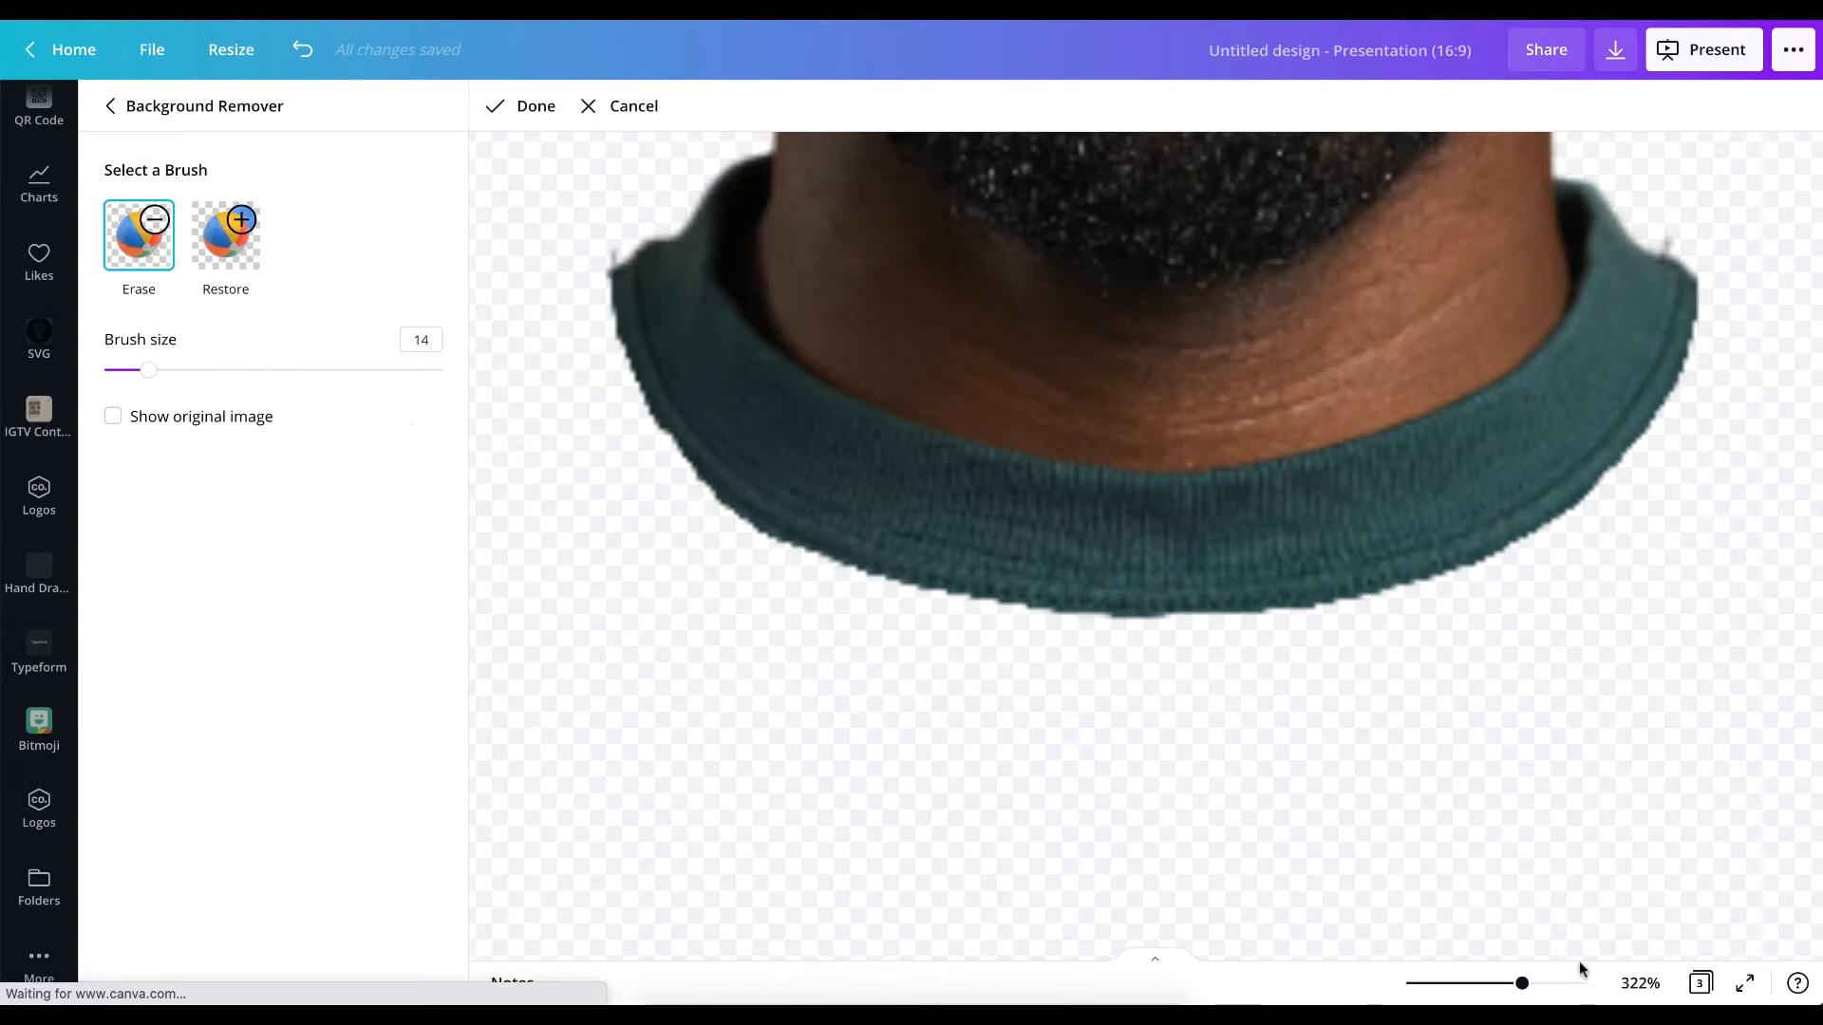
Finish the brush erasing and apply the background removal to the portrait.
left_click_drag(1519, 982, 1432, 987)
scroll(1018, 459, "up", 2)
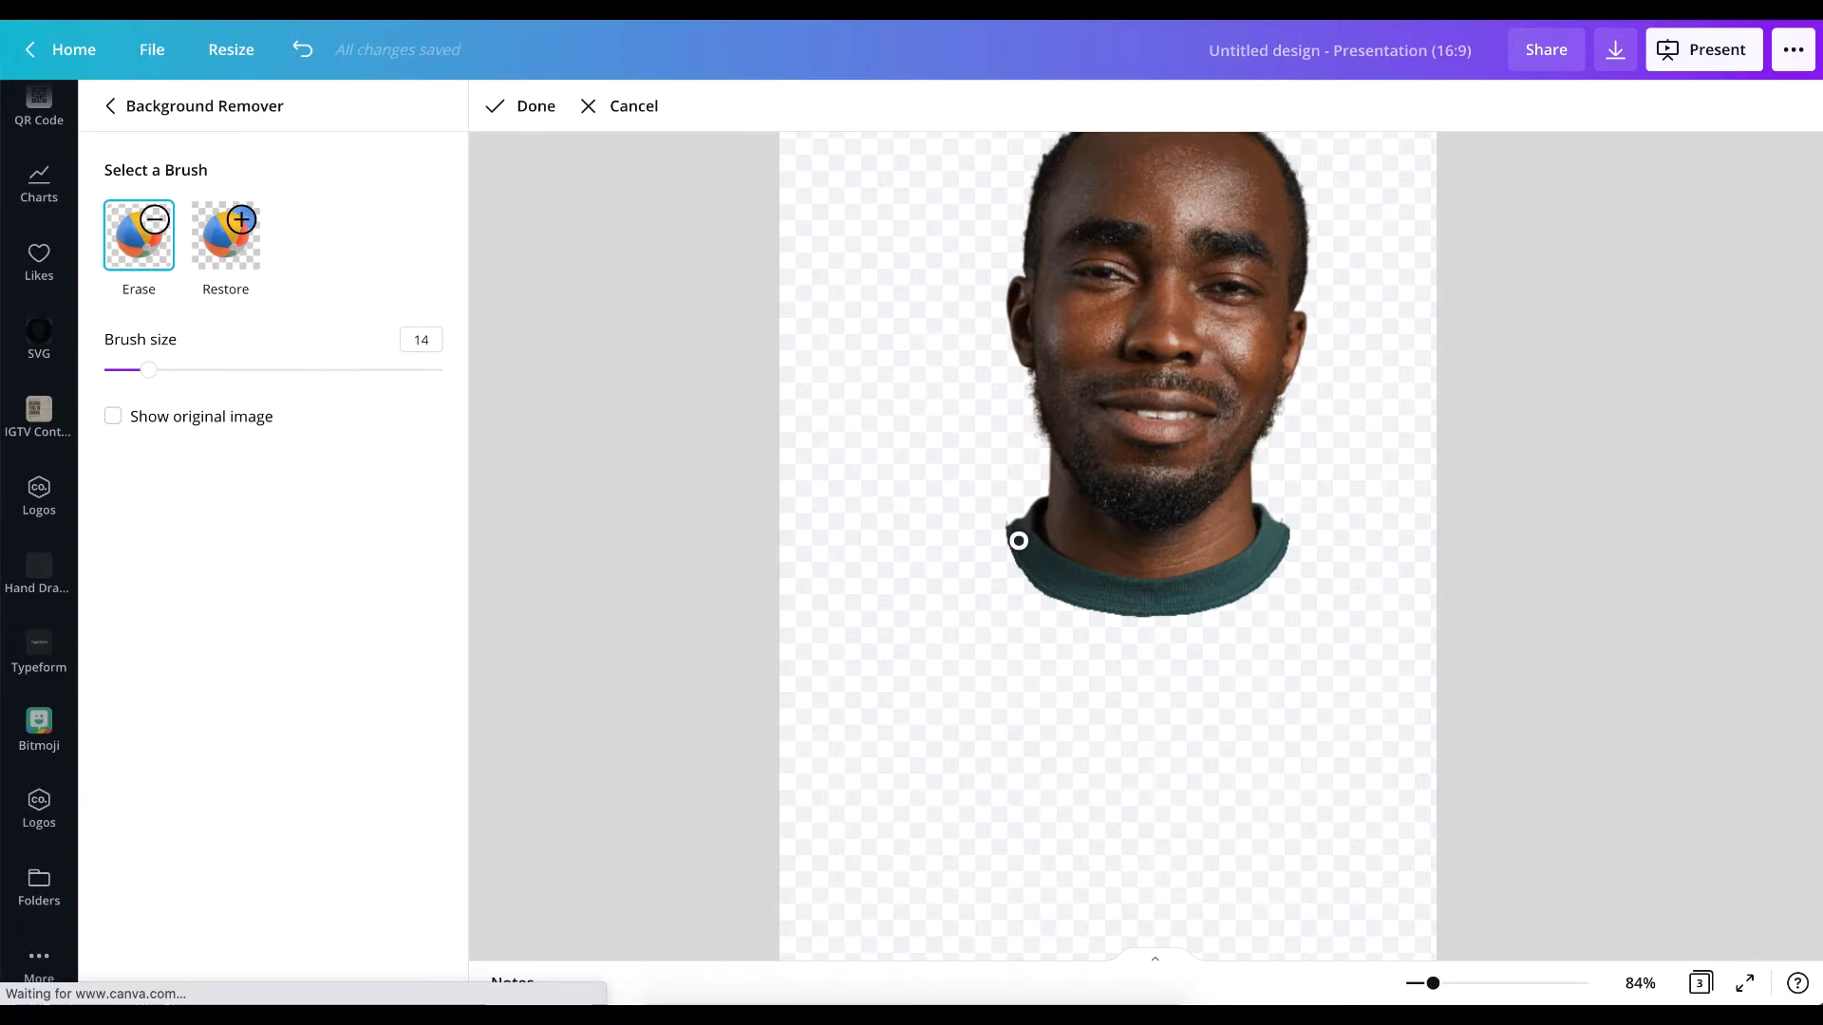
left_click(513, 107)
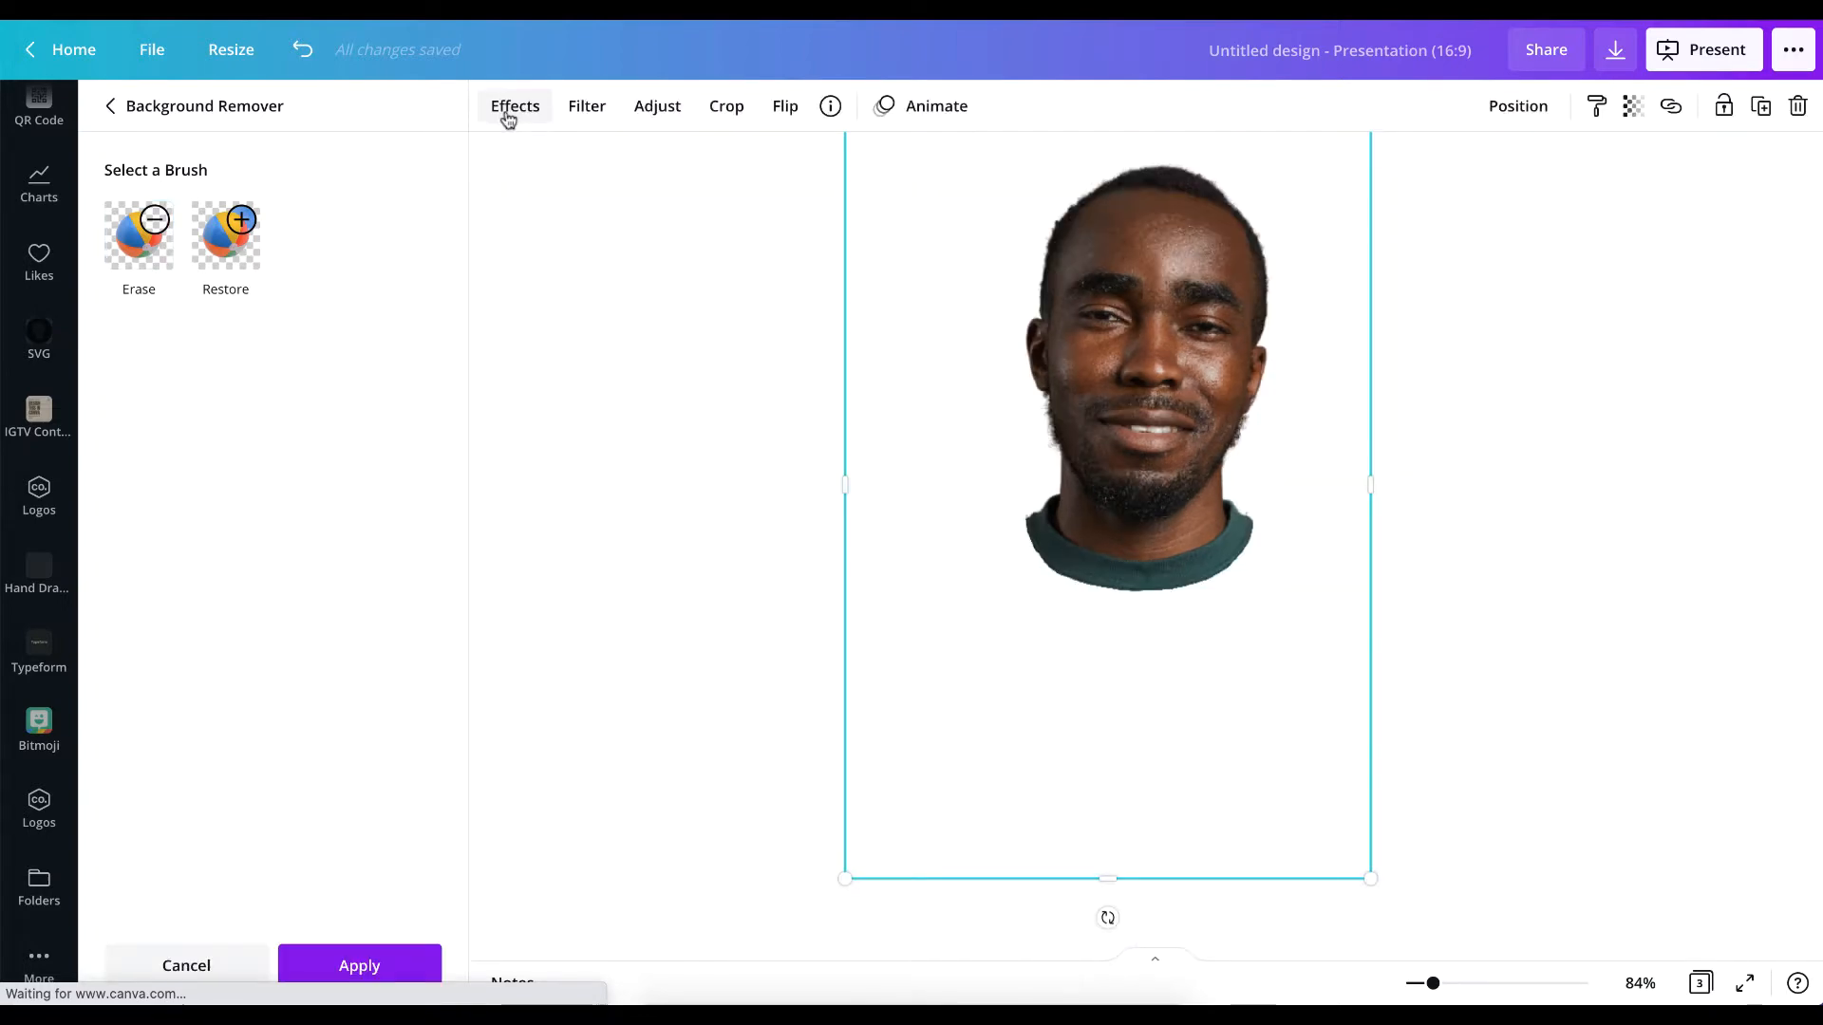
left_click(352, 965)
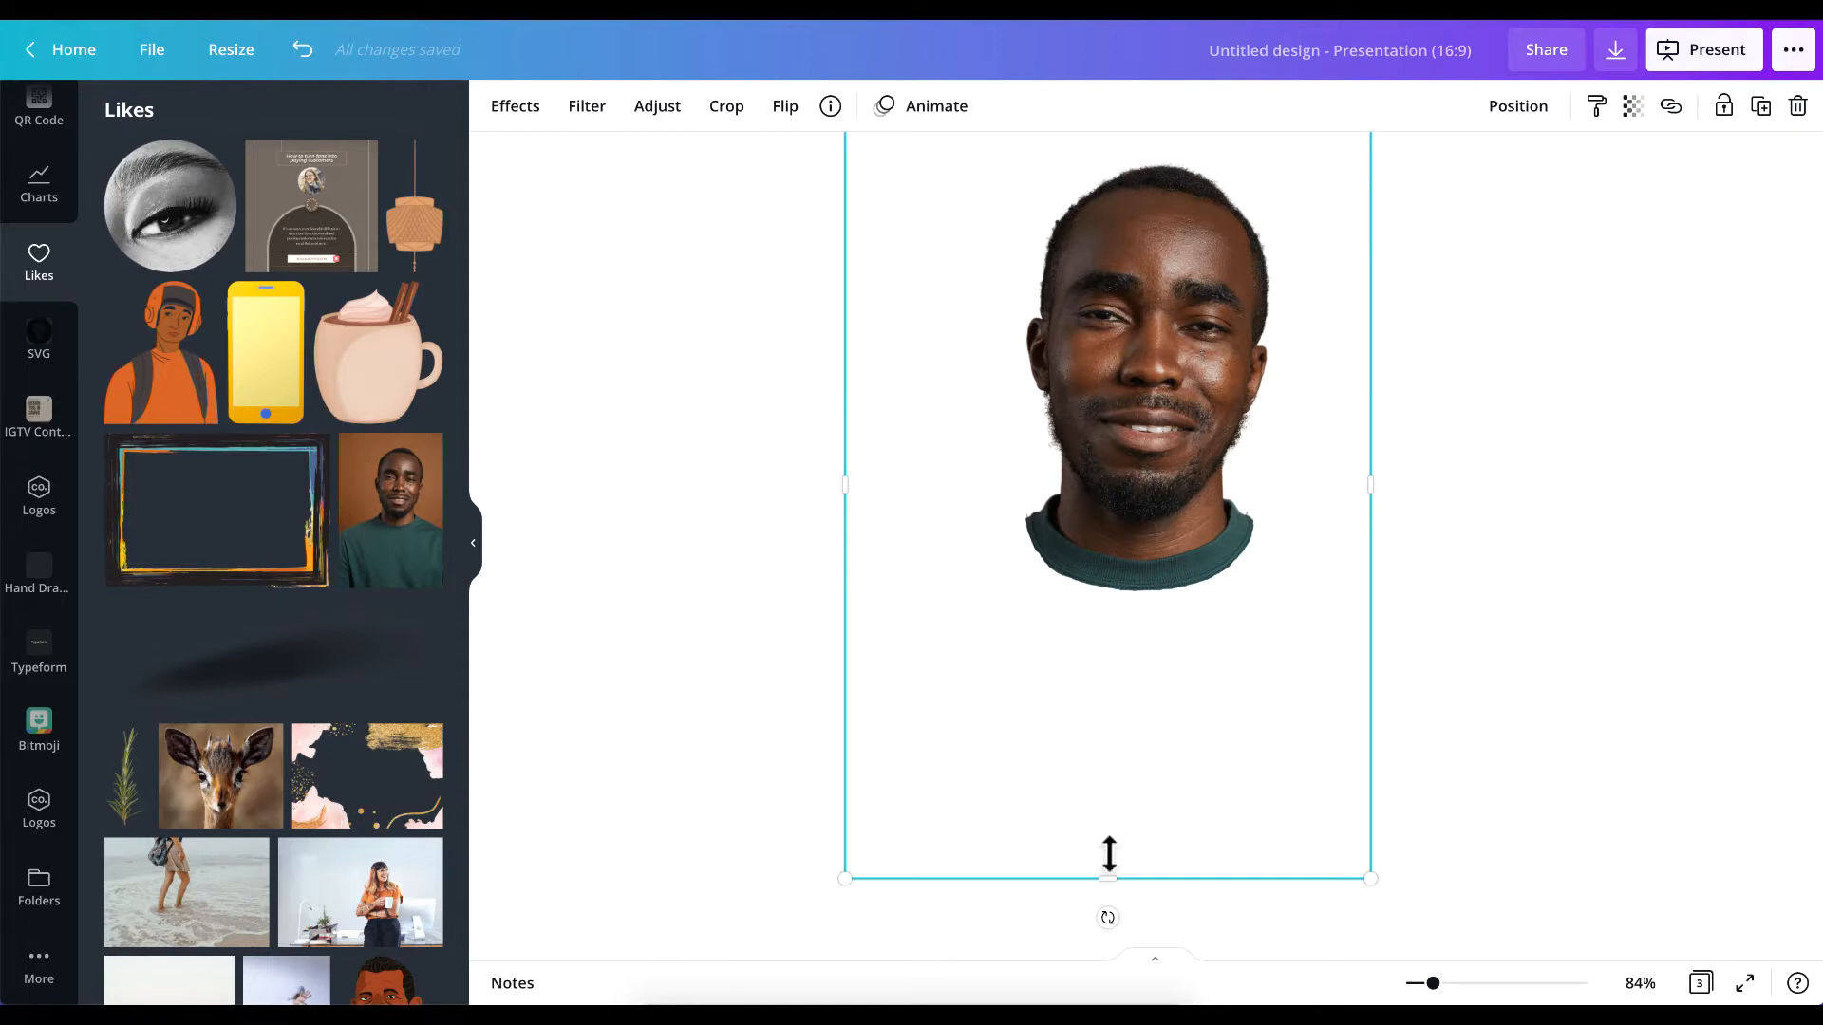
Crop the empty space on all four sides of the portrait so its frame fits closely around the head and collar.
left_click_drag(1105, 881, 1105, 613)
left_click_drag(840, 347, 977, 347)
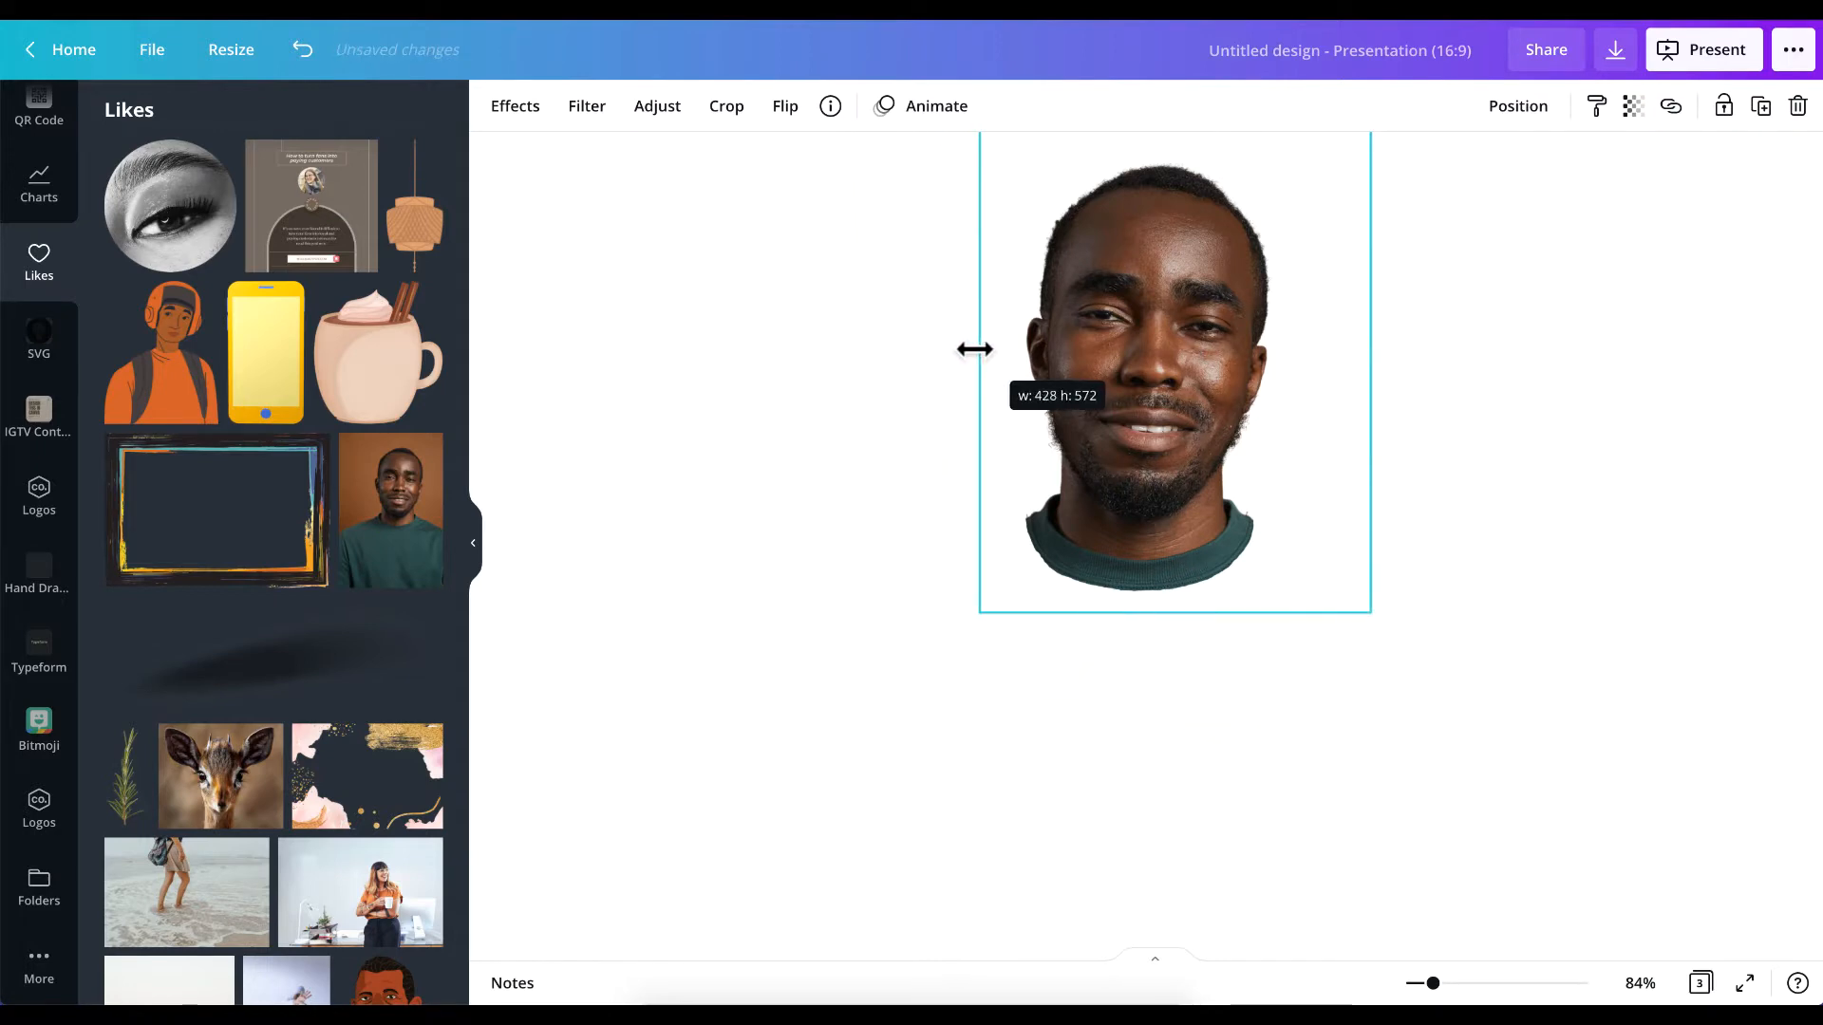
scroll(1282, 404, "up", 3)
scroll(1282, 404, "down", 2)
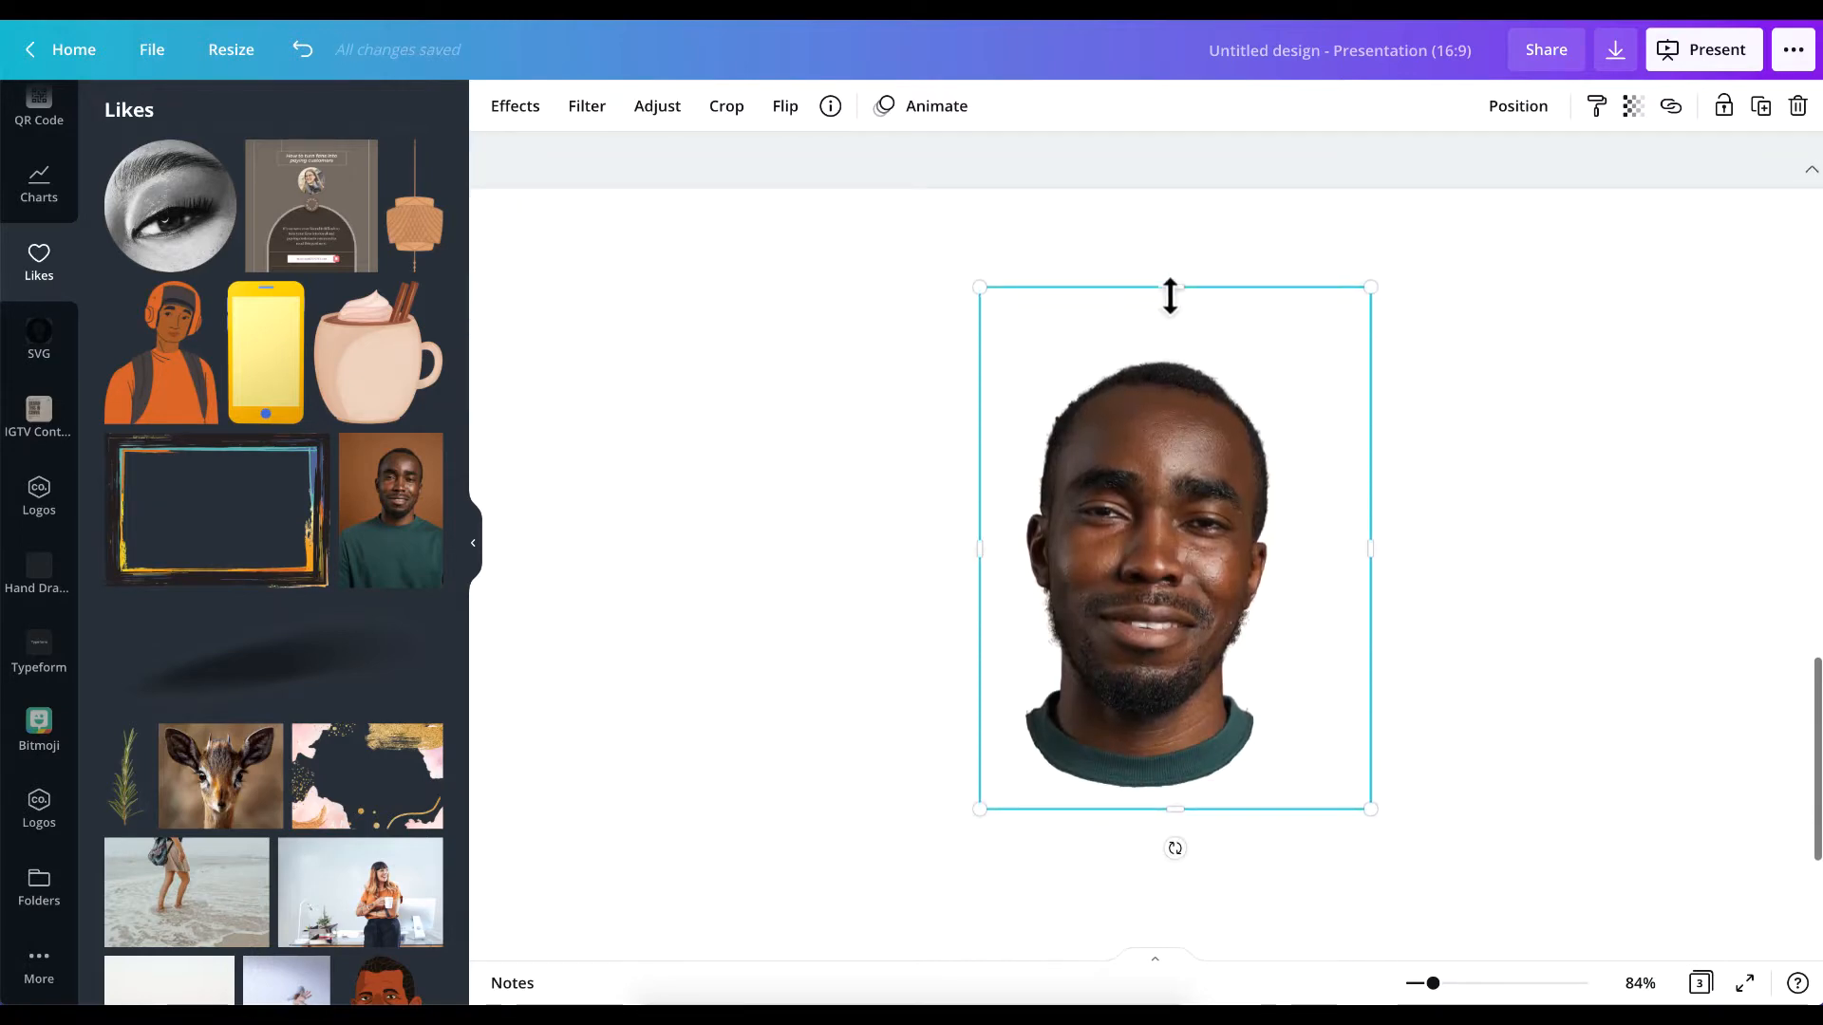
left_click_drag(1170, 296, 1187, 340)
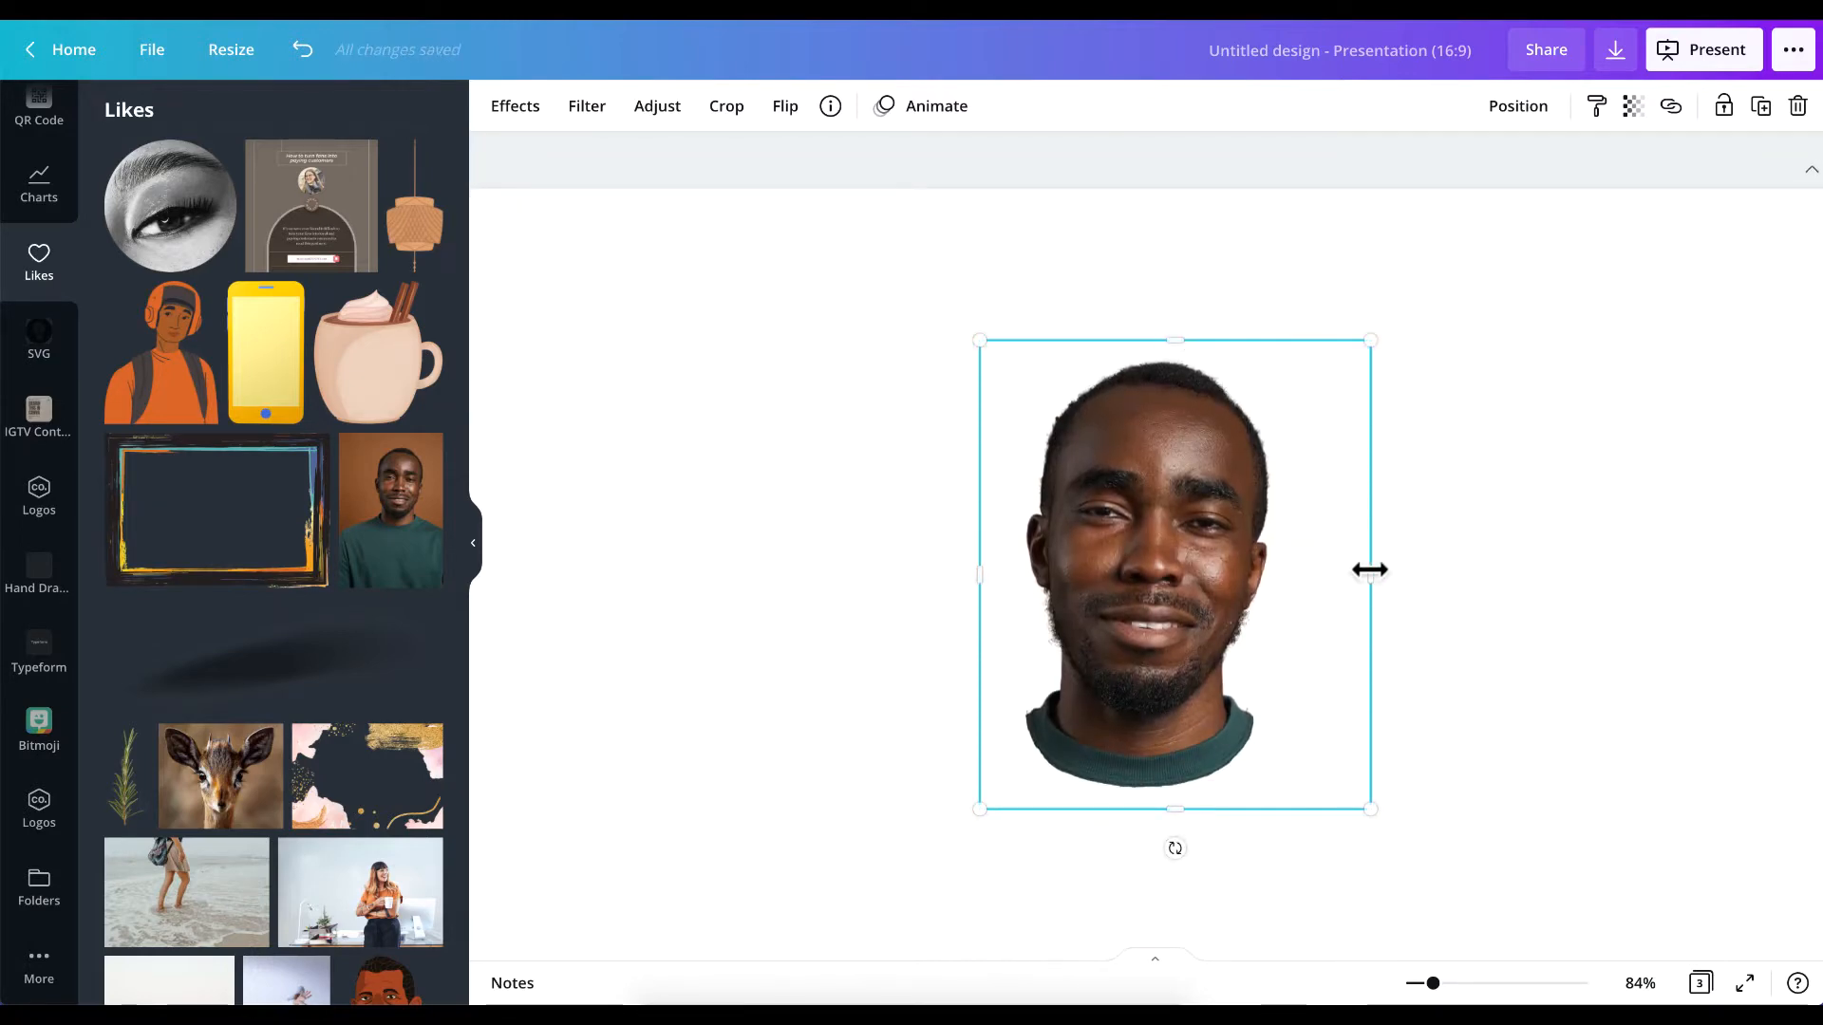
left_click_drag(1370, 570, 1297, 570)
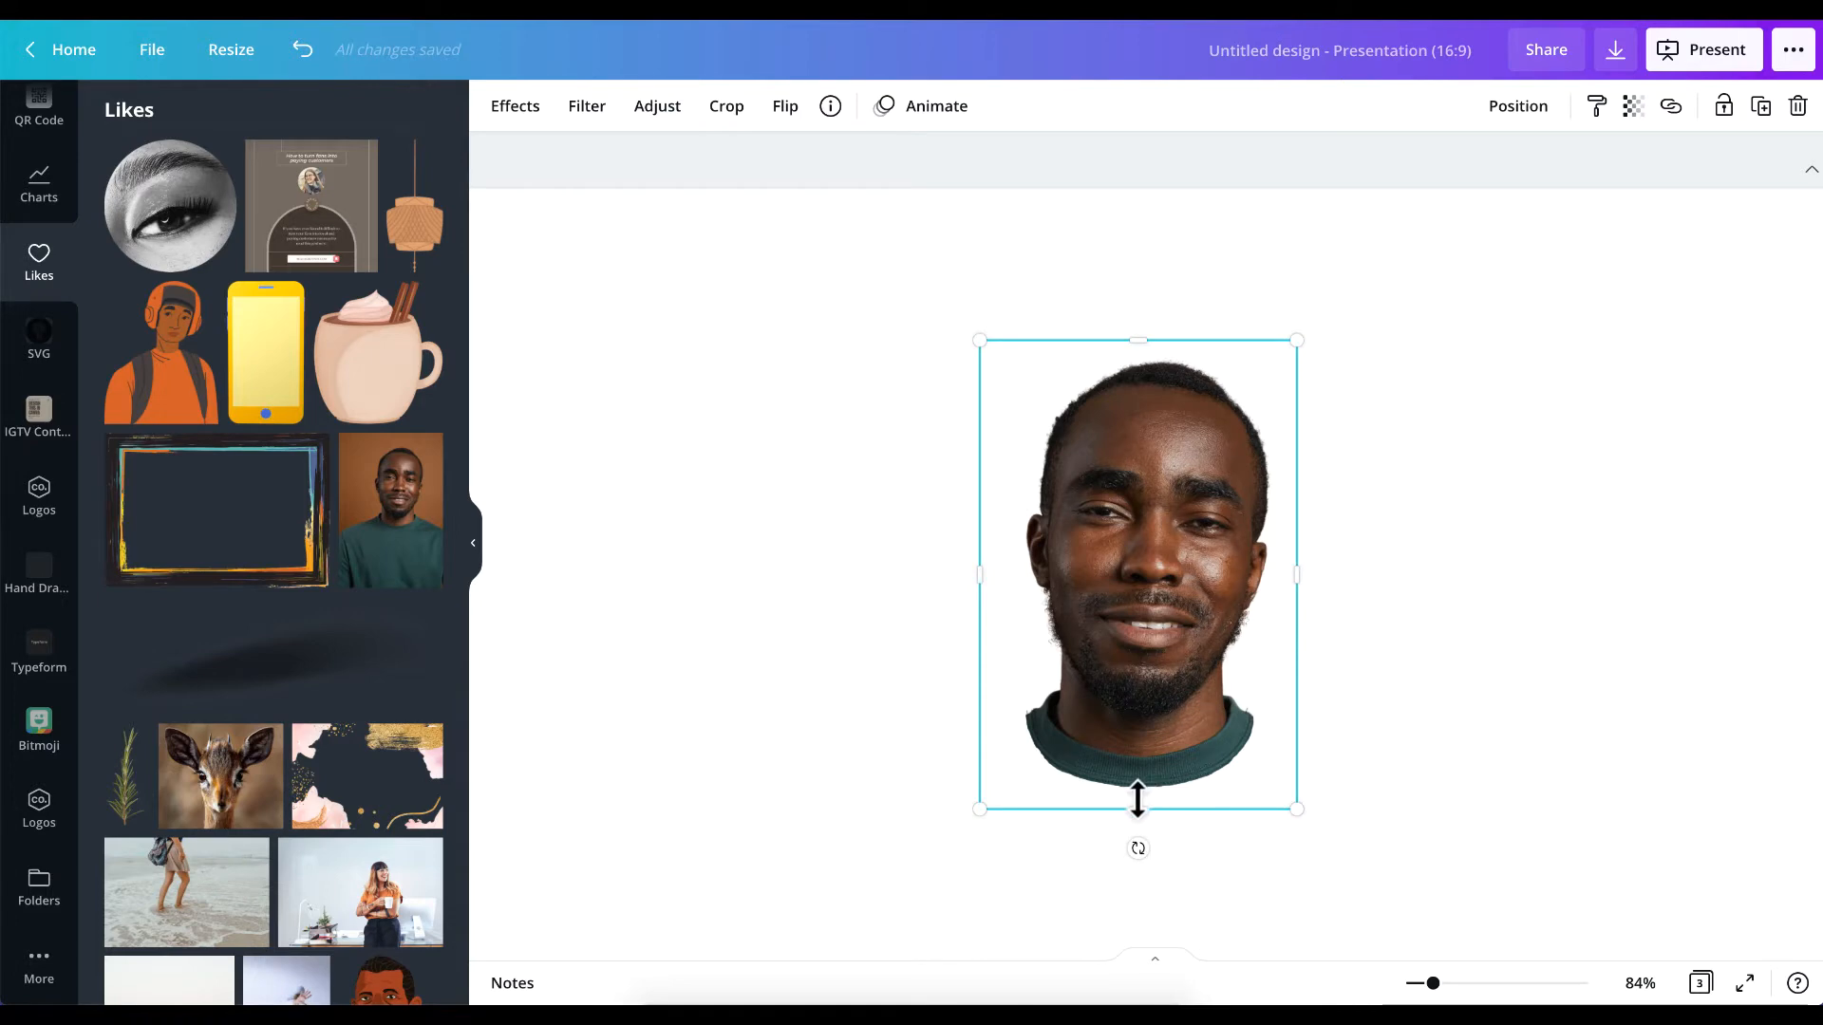
left_click_drag(1138, 794, 1138, 788)
left_click(1542, 590)
left_click(1101, 503)
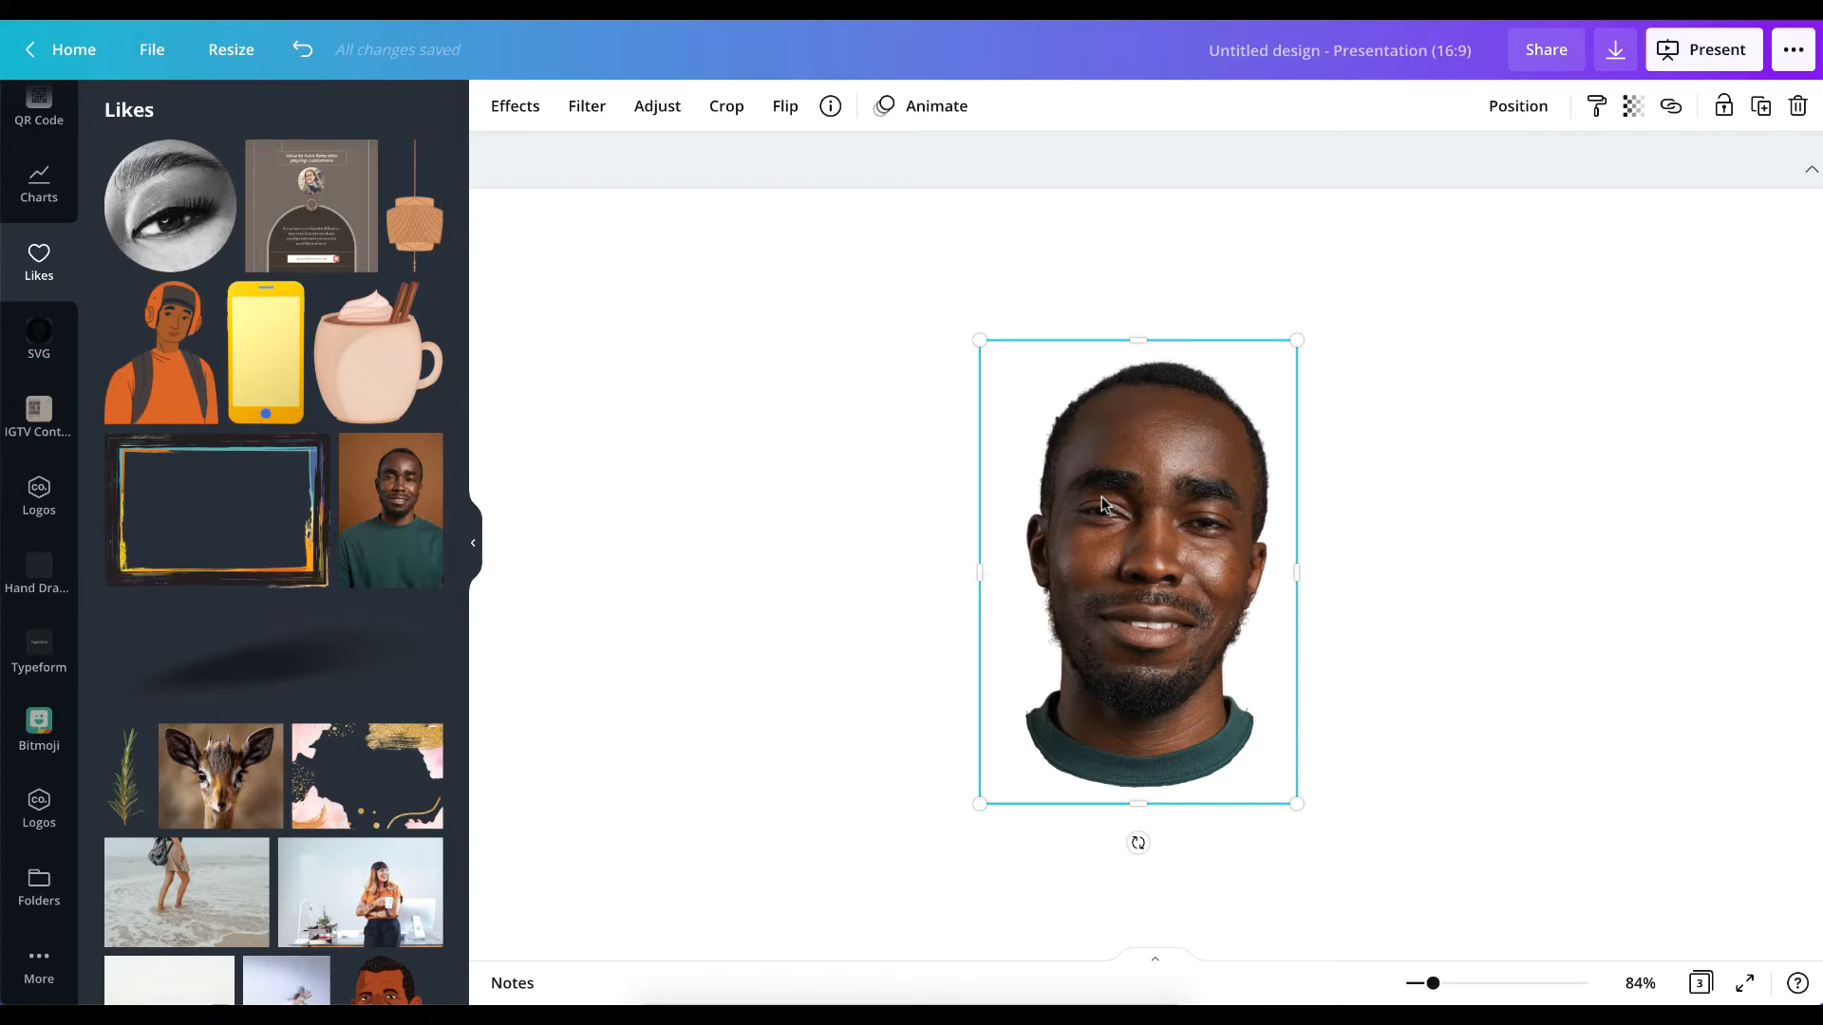
Overlay a duplicate of the portrait exactly on the original, cropping one copy to the collar and the other to the face above the mouth.
key("Escape")
left_click(1120, 526)
mouse_move(1120, 526)
left_mouse_down()
mouse_move(1121, 665)
mouse_move(1282, 532)
mouse_move(1123, 528)
left_mouse_up()
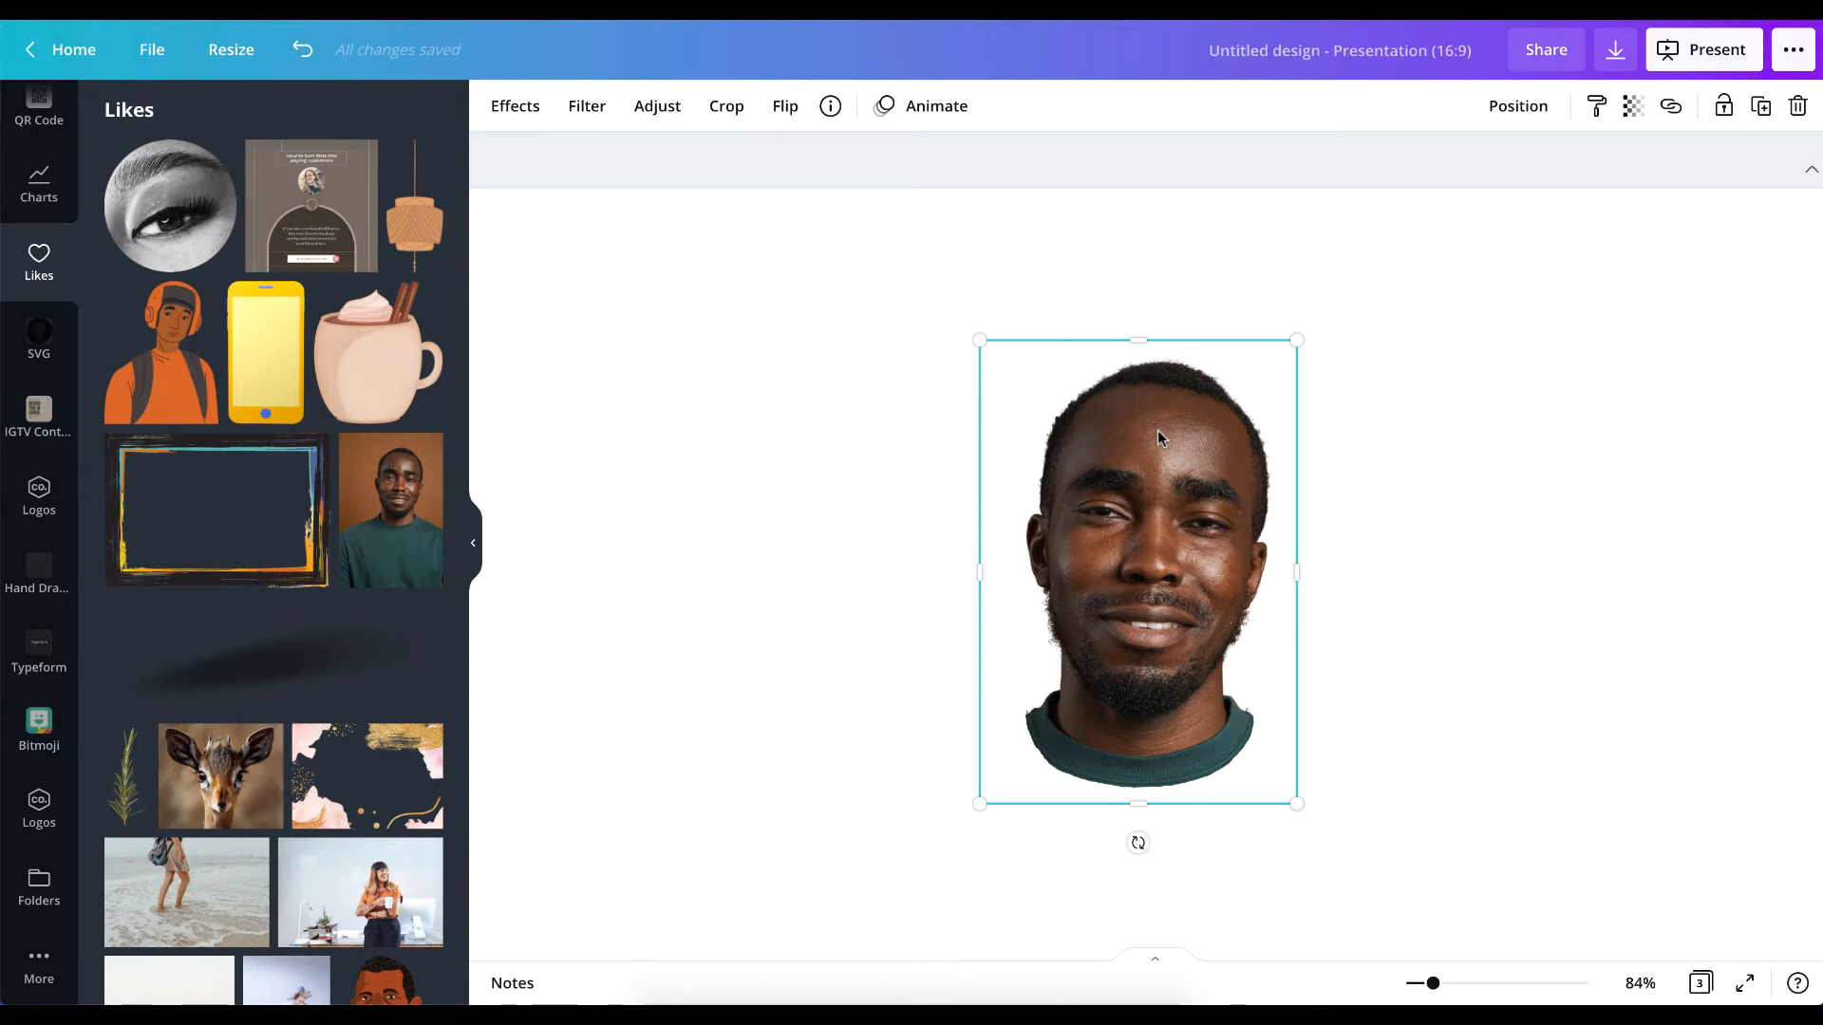
left_click_drag(1140, 340, 1167, 705)
left_click(1128, 585)
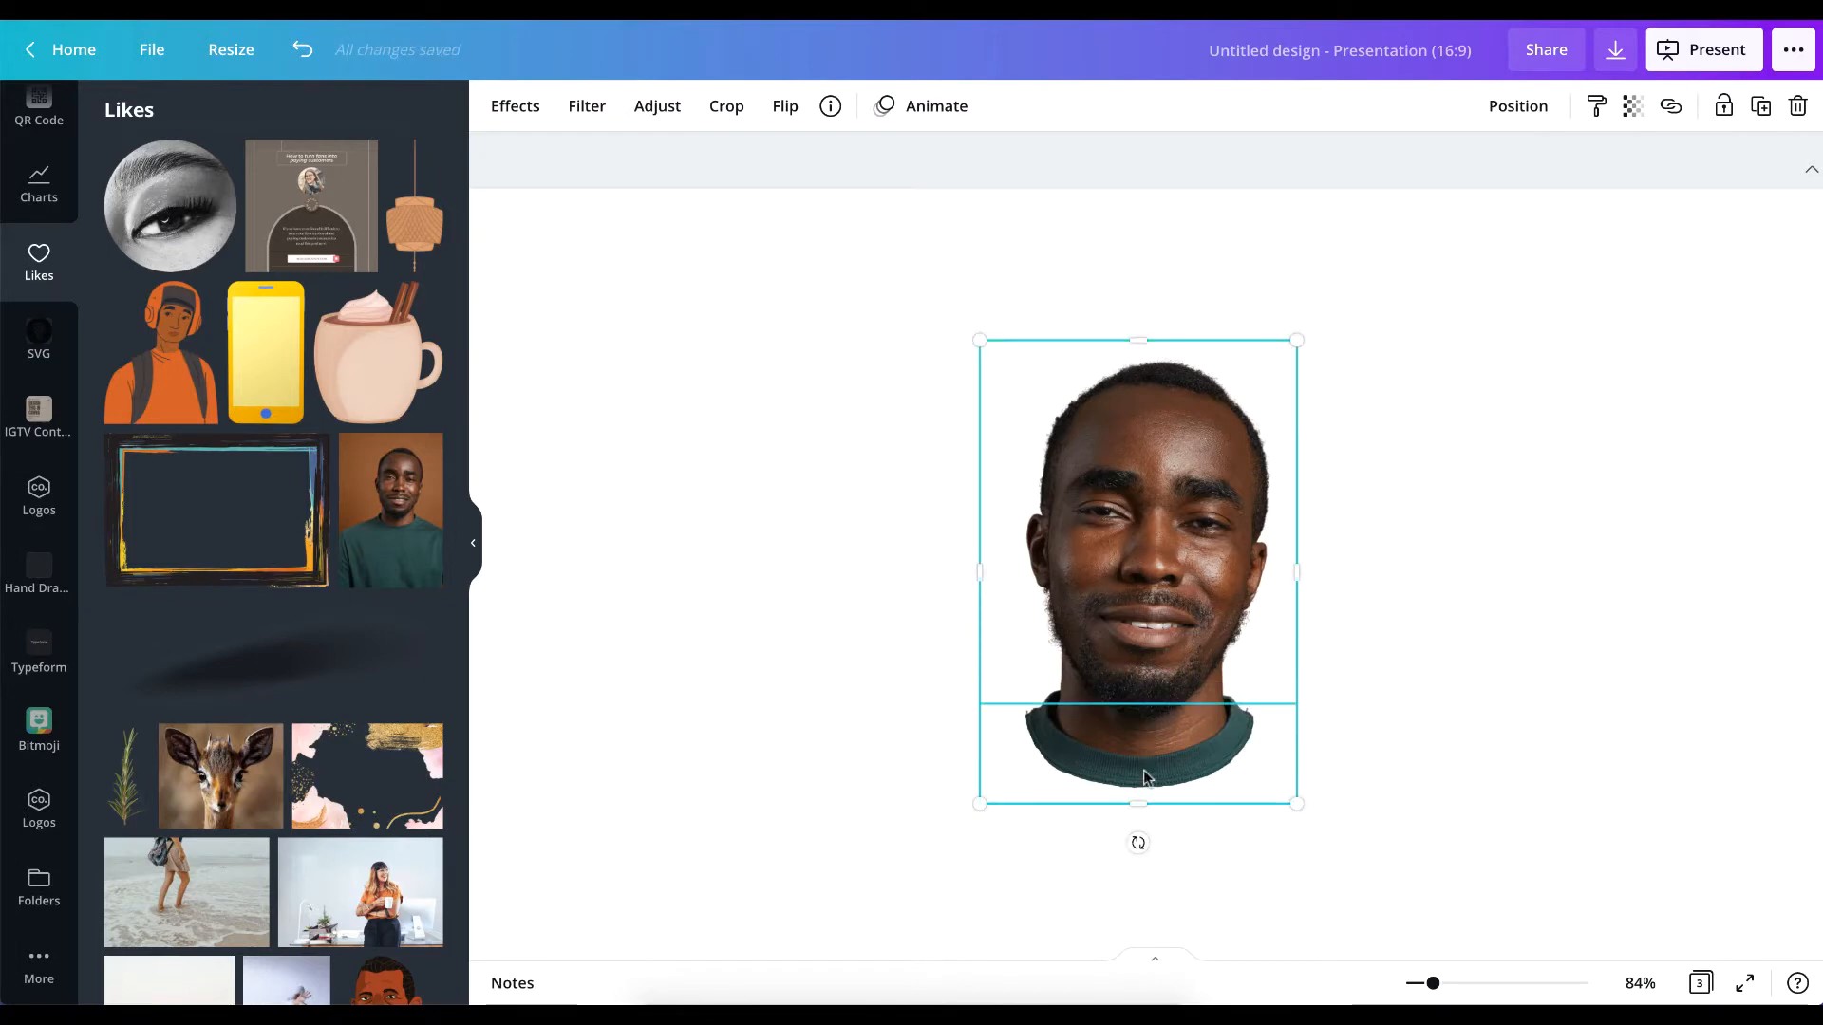
left_click_drag(1138, 803, 1147, 594)
Extend the lower slice's top edge upward to nose level so it includes the mouth and chin.
left_click(1146, 732)
scroll(1126, 602, "up", 7)
scroll(1126, 595, "up", 1)
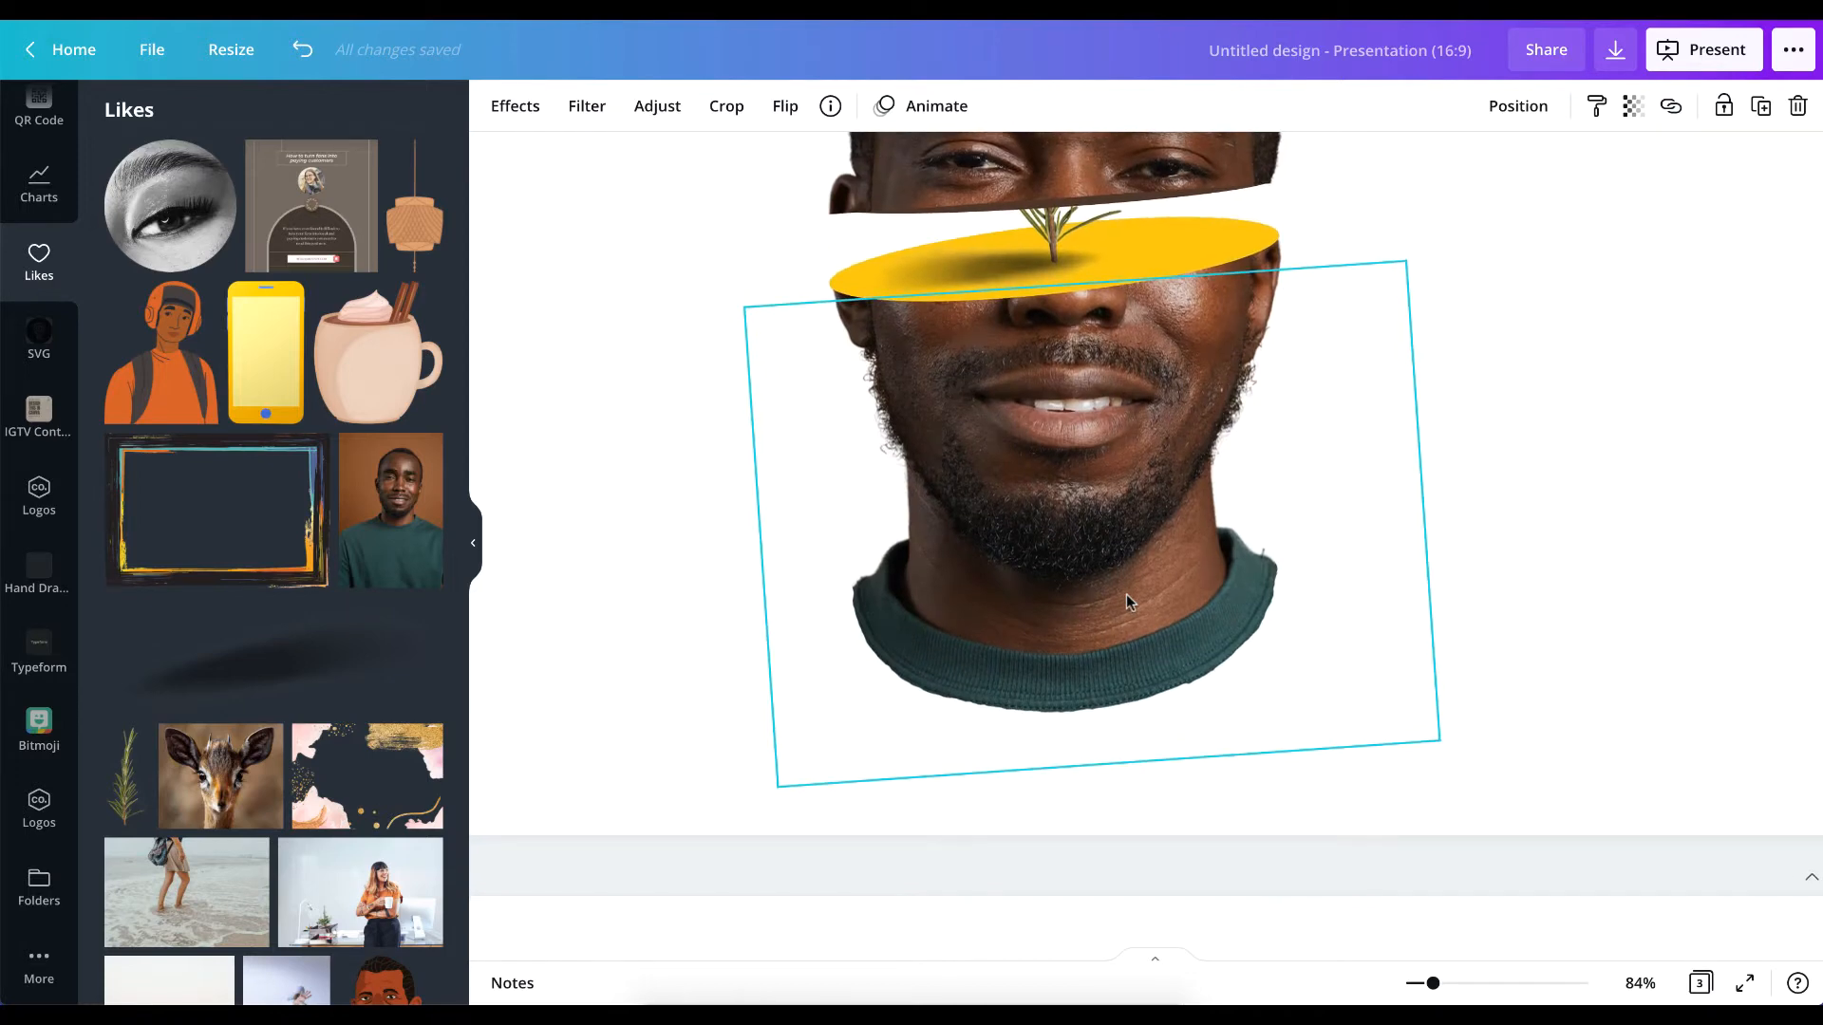
scroll(1126, 594, "down", 7)
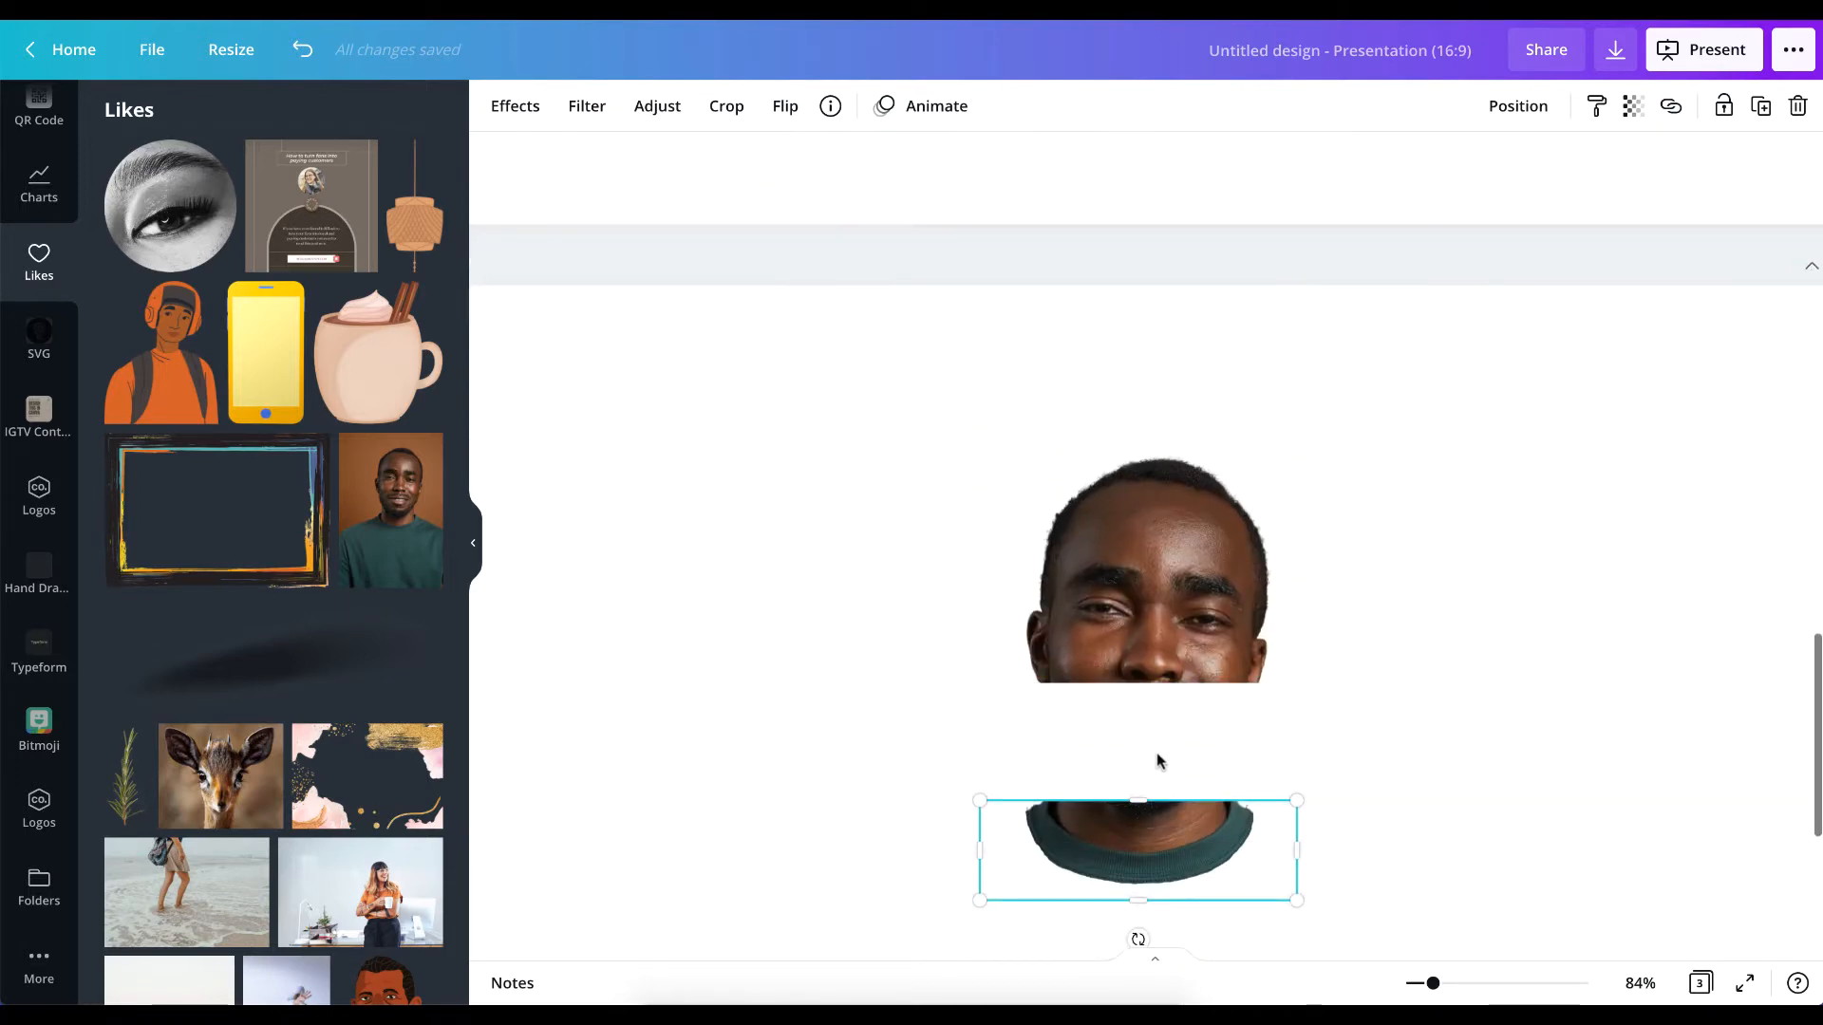
left_click_drag(1139, 801, 1140, 635)
Crop the upper slice to the band between forehead and eyes and raise it to leave a gap above the lower slice.
left_click(1149, 591)
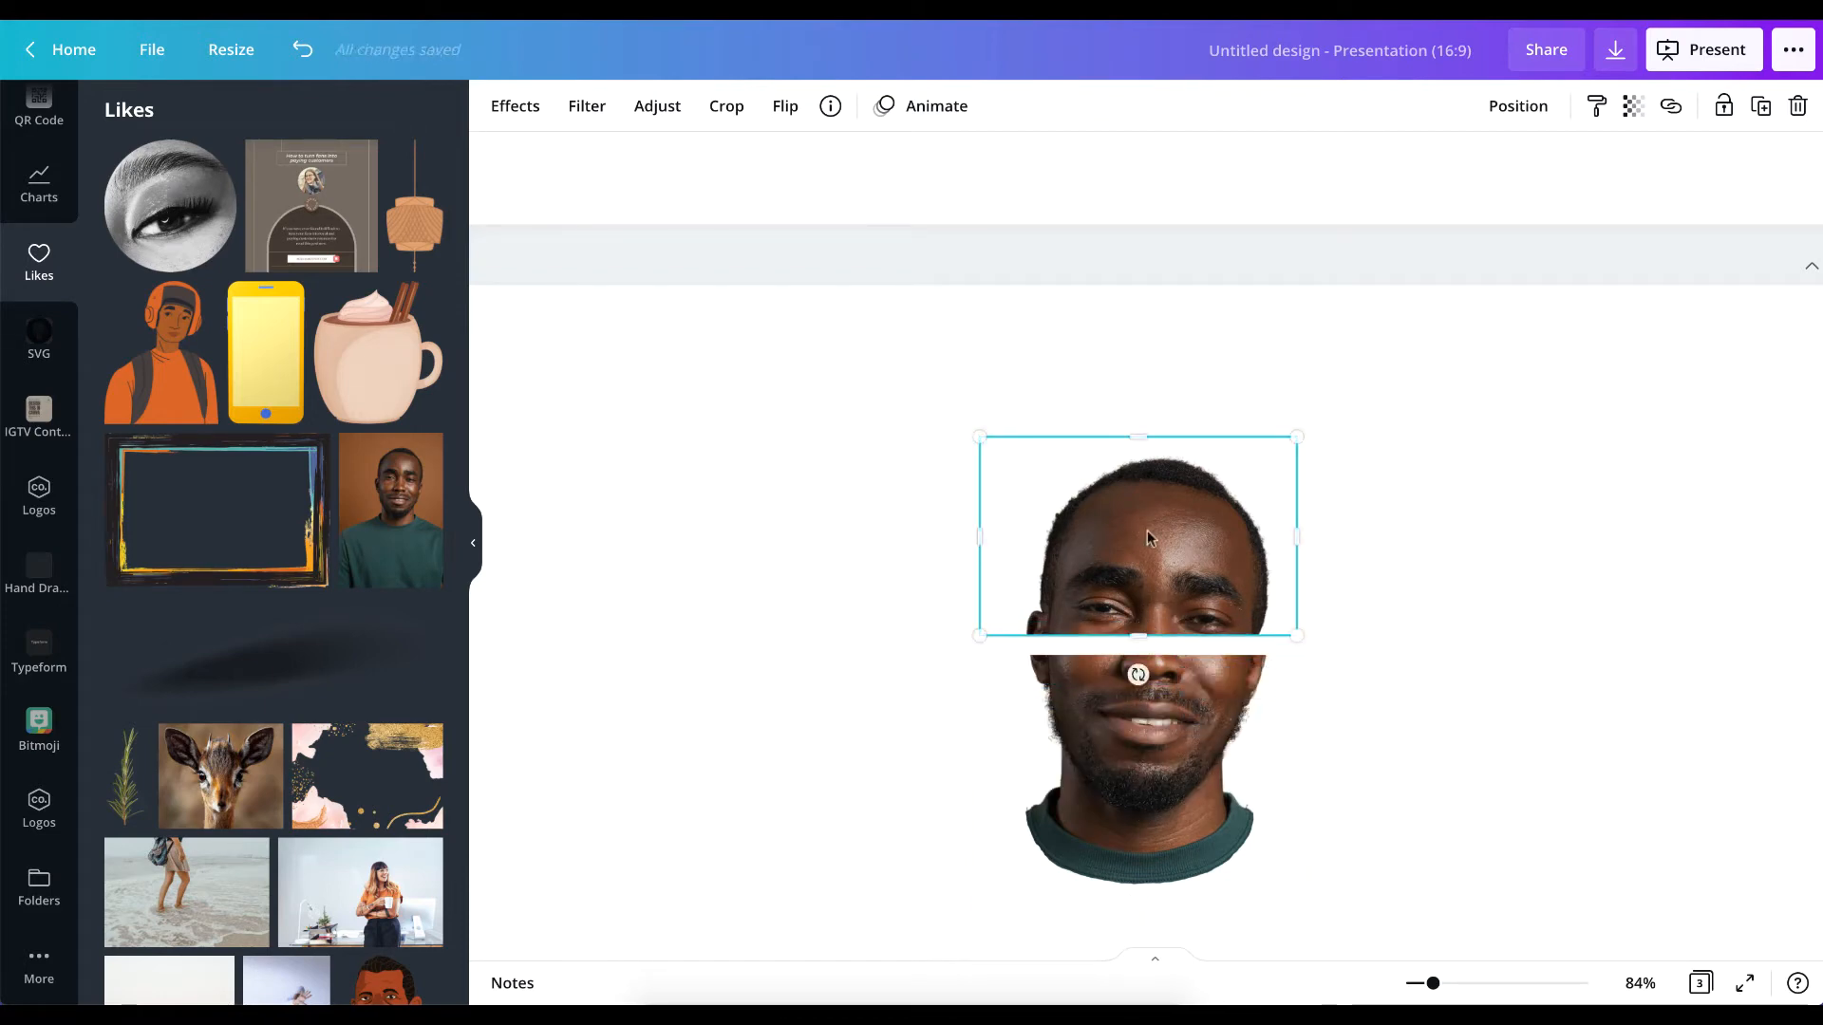
left_click_drag(1137, 447, 1147, 522)
scroll(1147, 526, "up", 5)
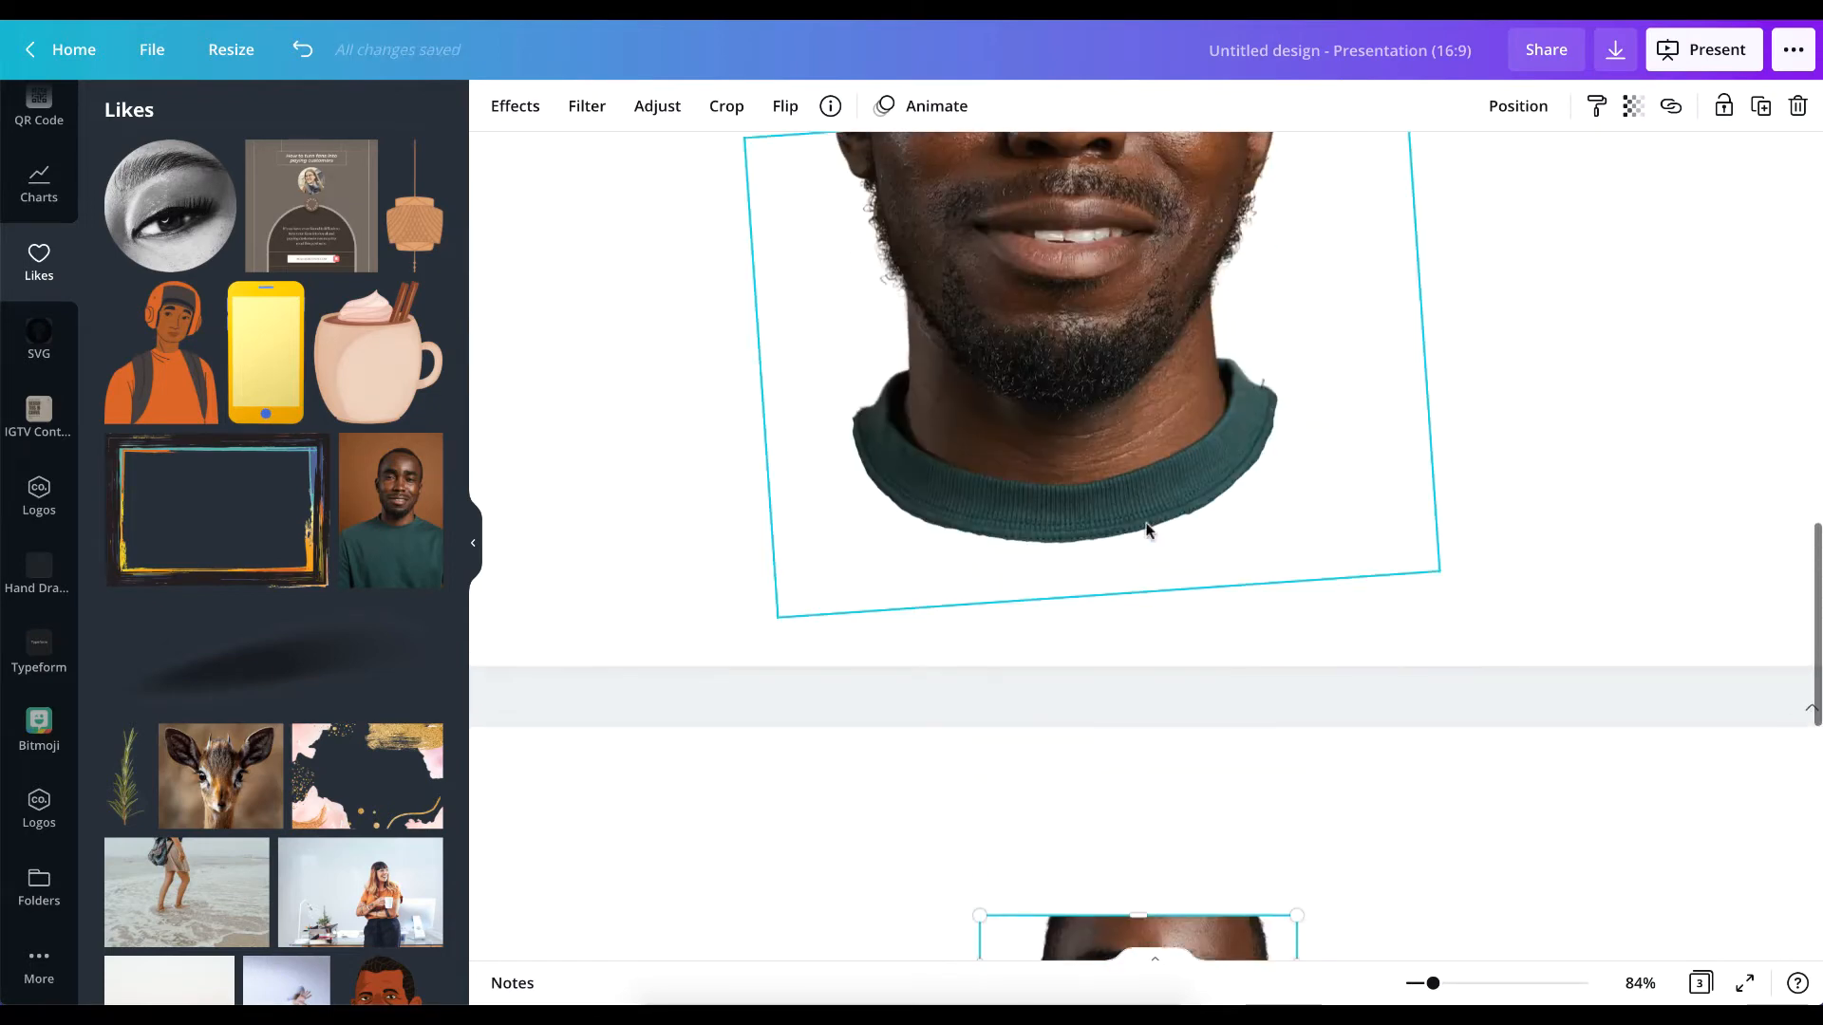
scroll(1147, 528, "up", 3)
scroll(1147, 522, "down", 7)
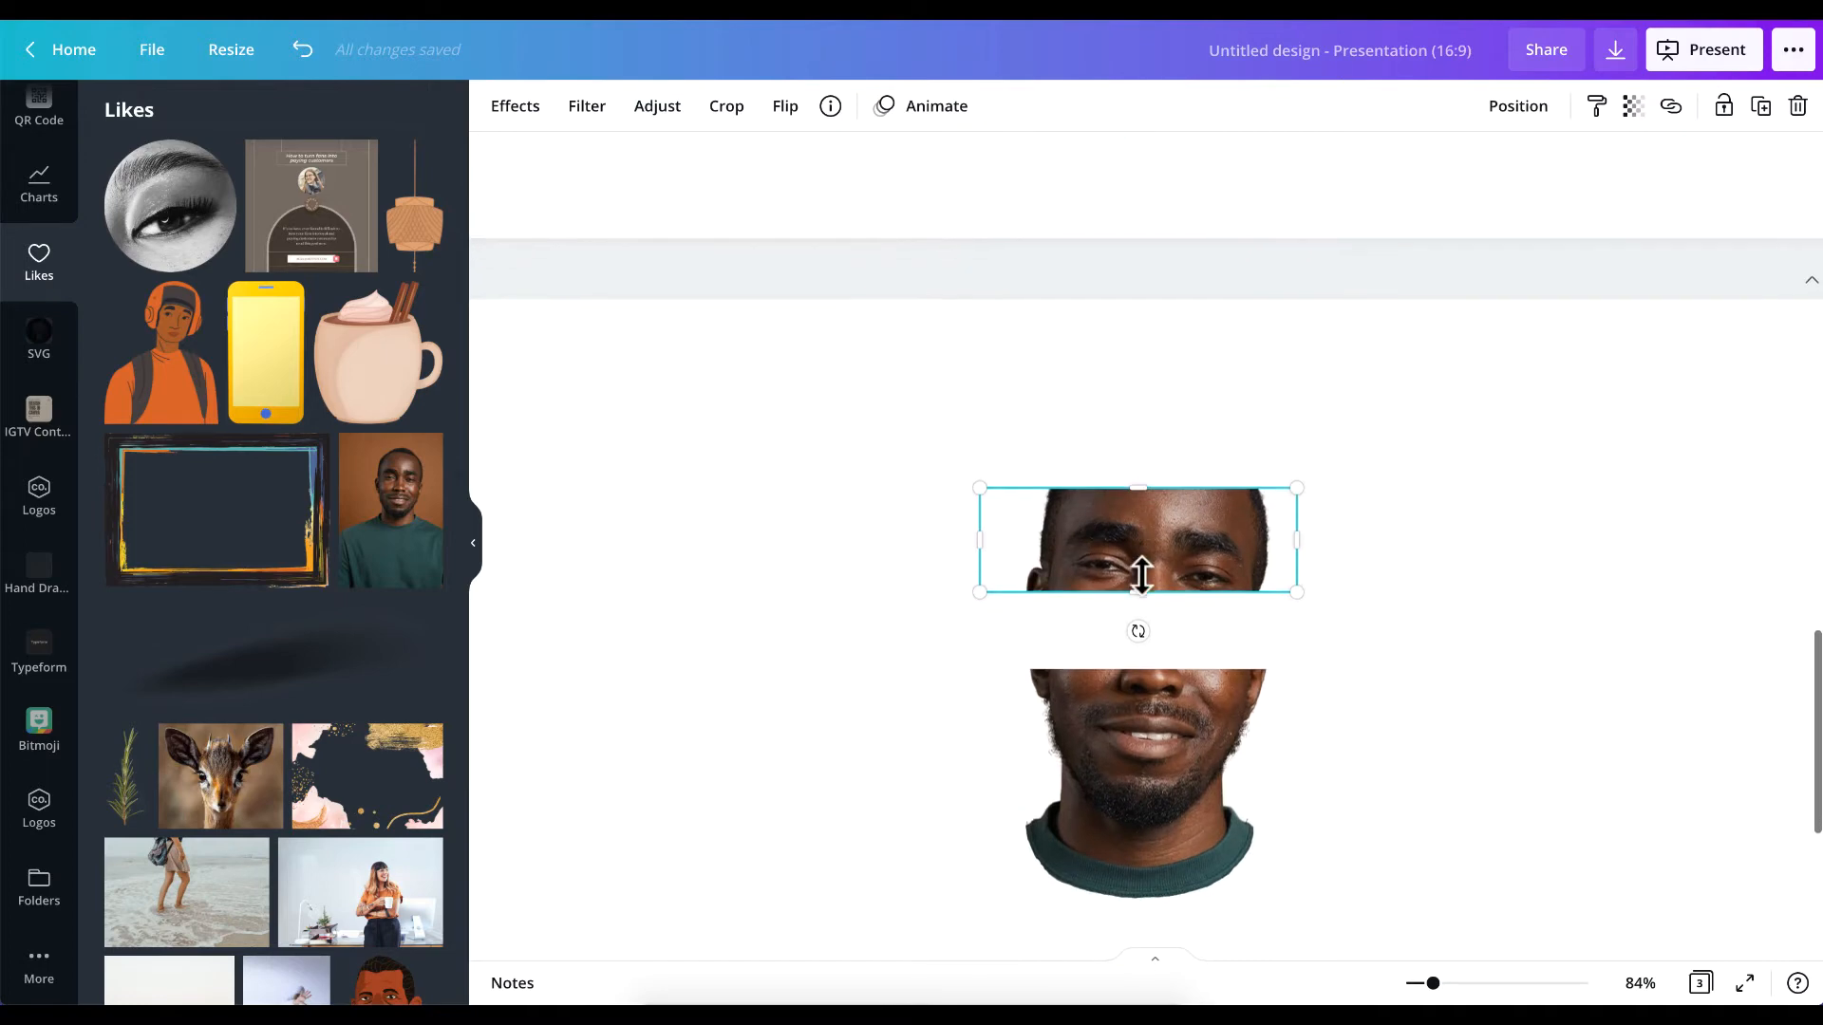
Rotate the lower slice a few degrees counterclockwise so its cut edge slopes upward to the right.
left_click(1136, 744)
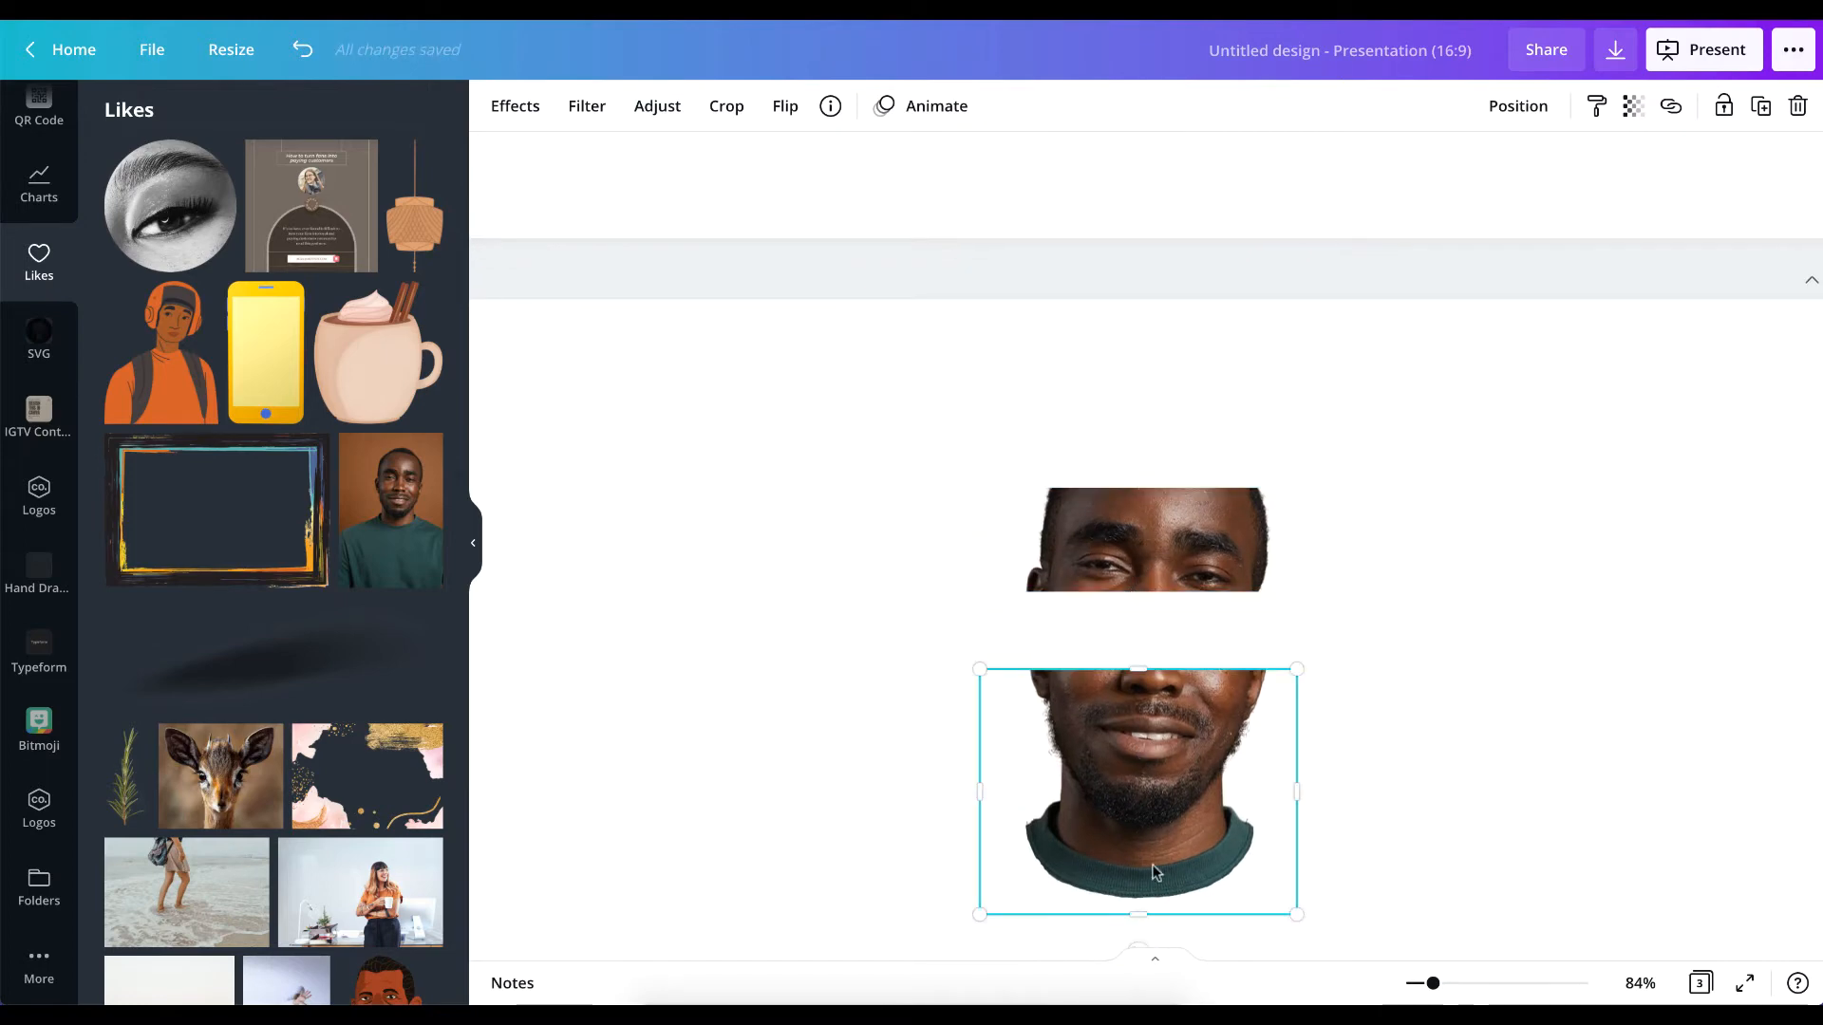
scroll(1153, 871, "down", 1)
left_click_drag(1132, 863, 1147, 862)
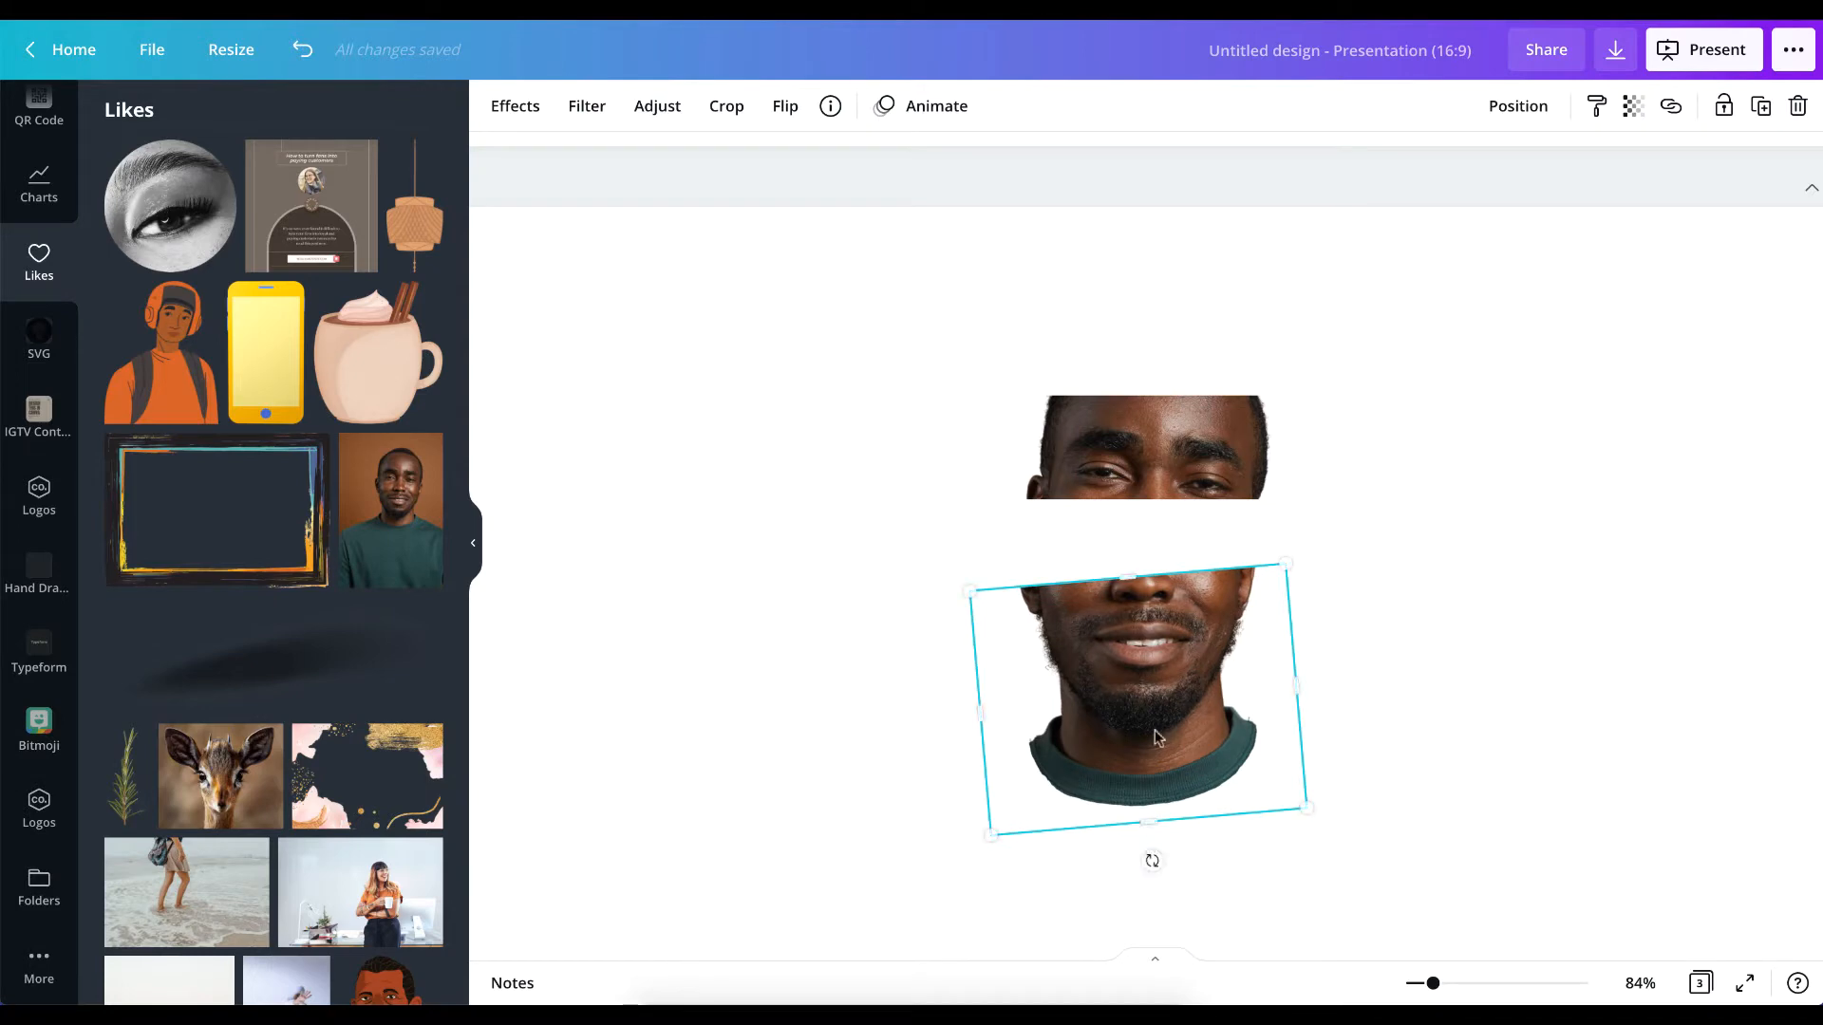
left_click(1449, 580)
Slightly reduce the lower slice's counterclockwise tilt, using the finished example on the page above as reference.
left_click(1143, 423)
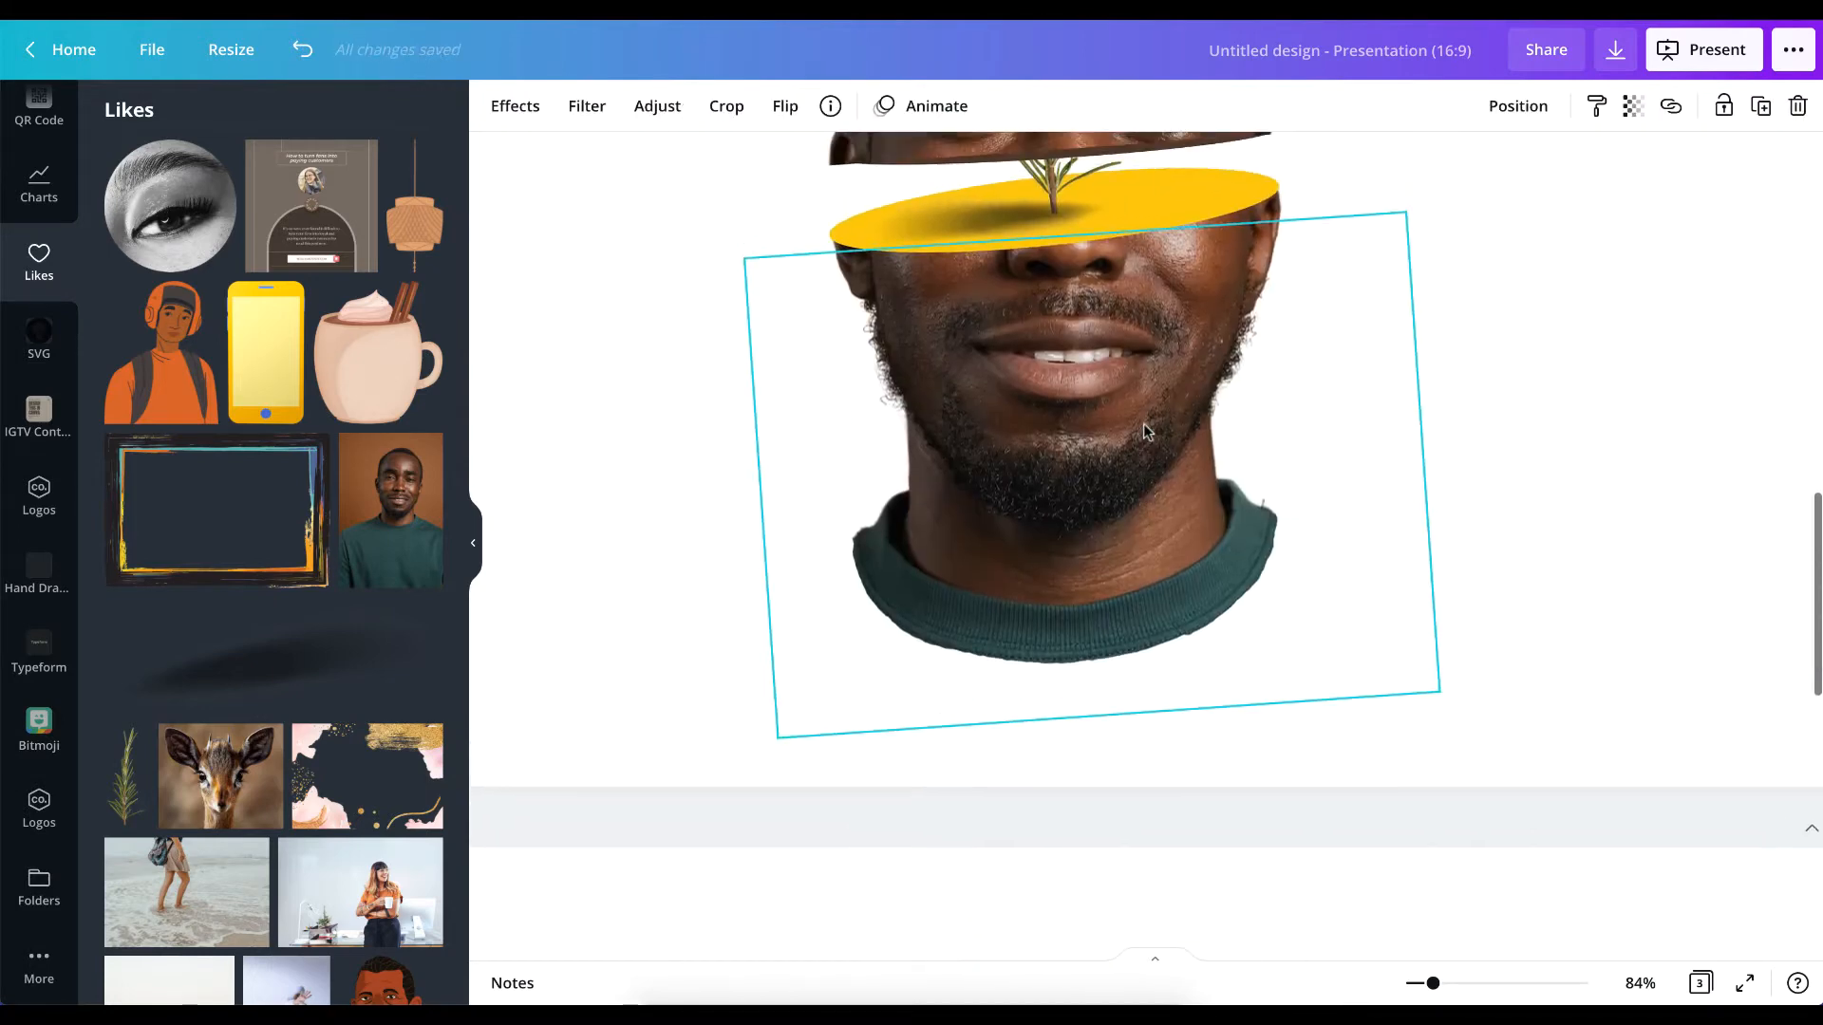
scroll(1143, 432, "up", 1)
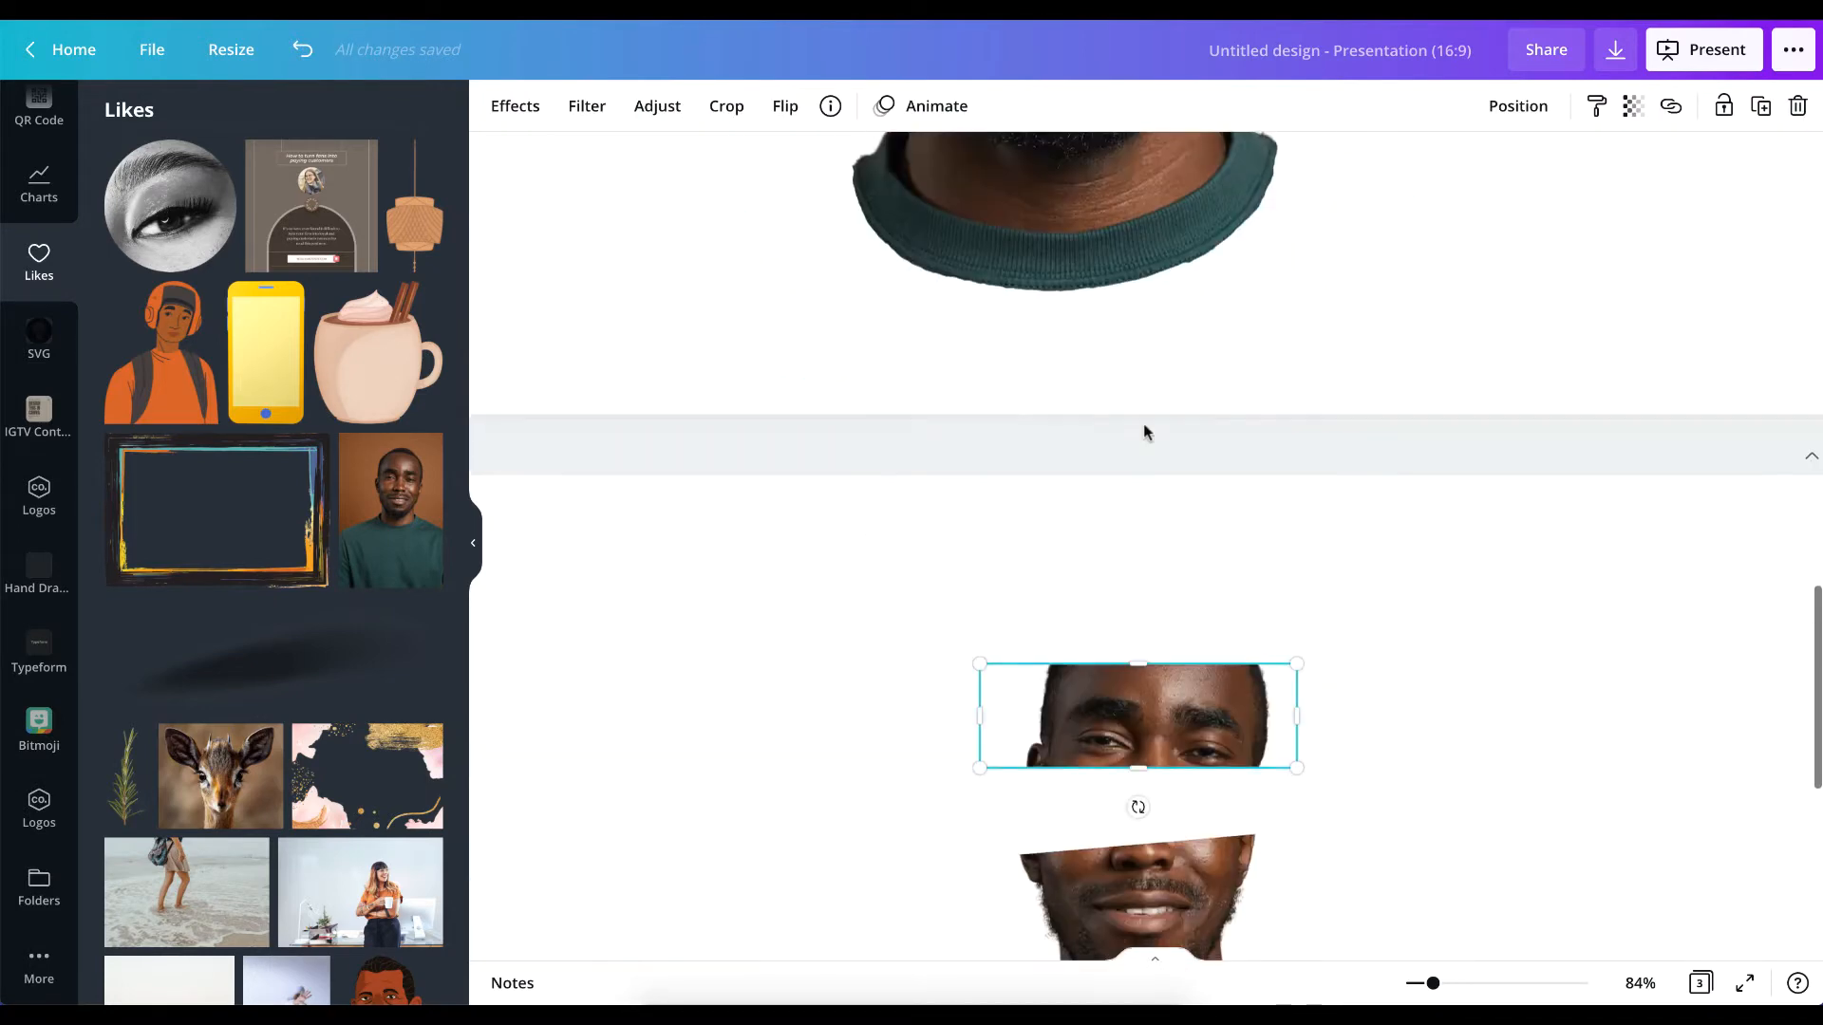
scroll(1143, 424, "down", 5)
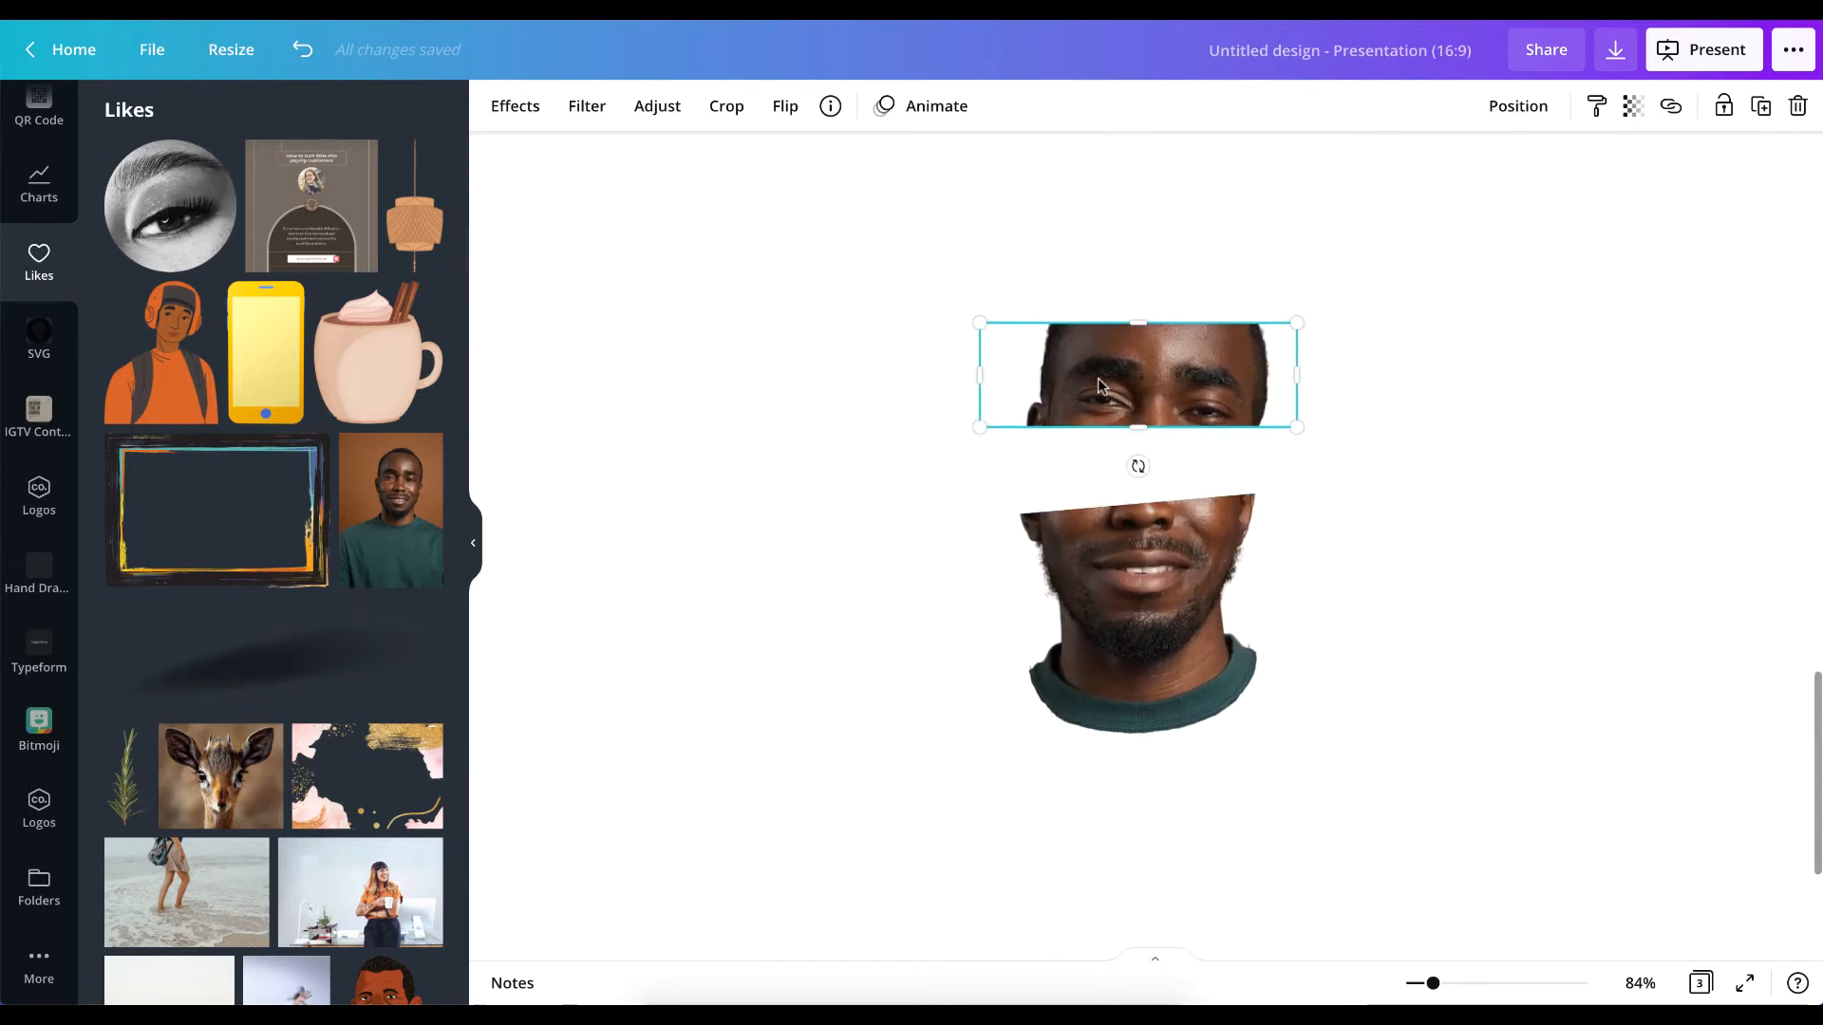
left_click(1160, 658)
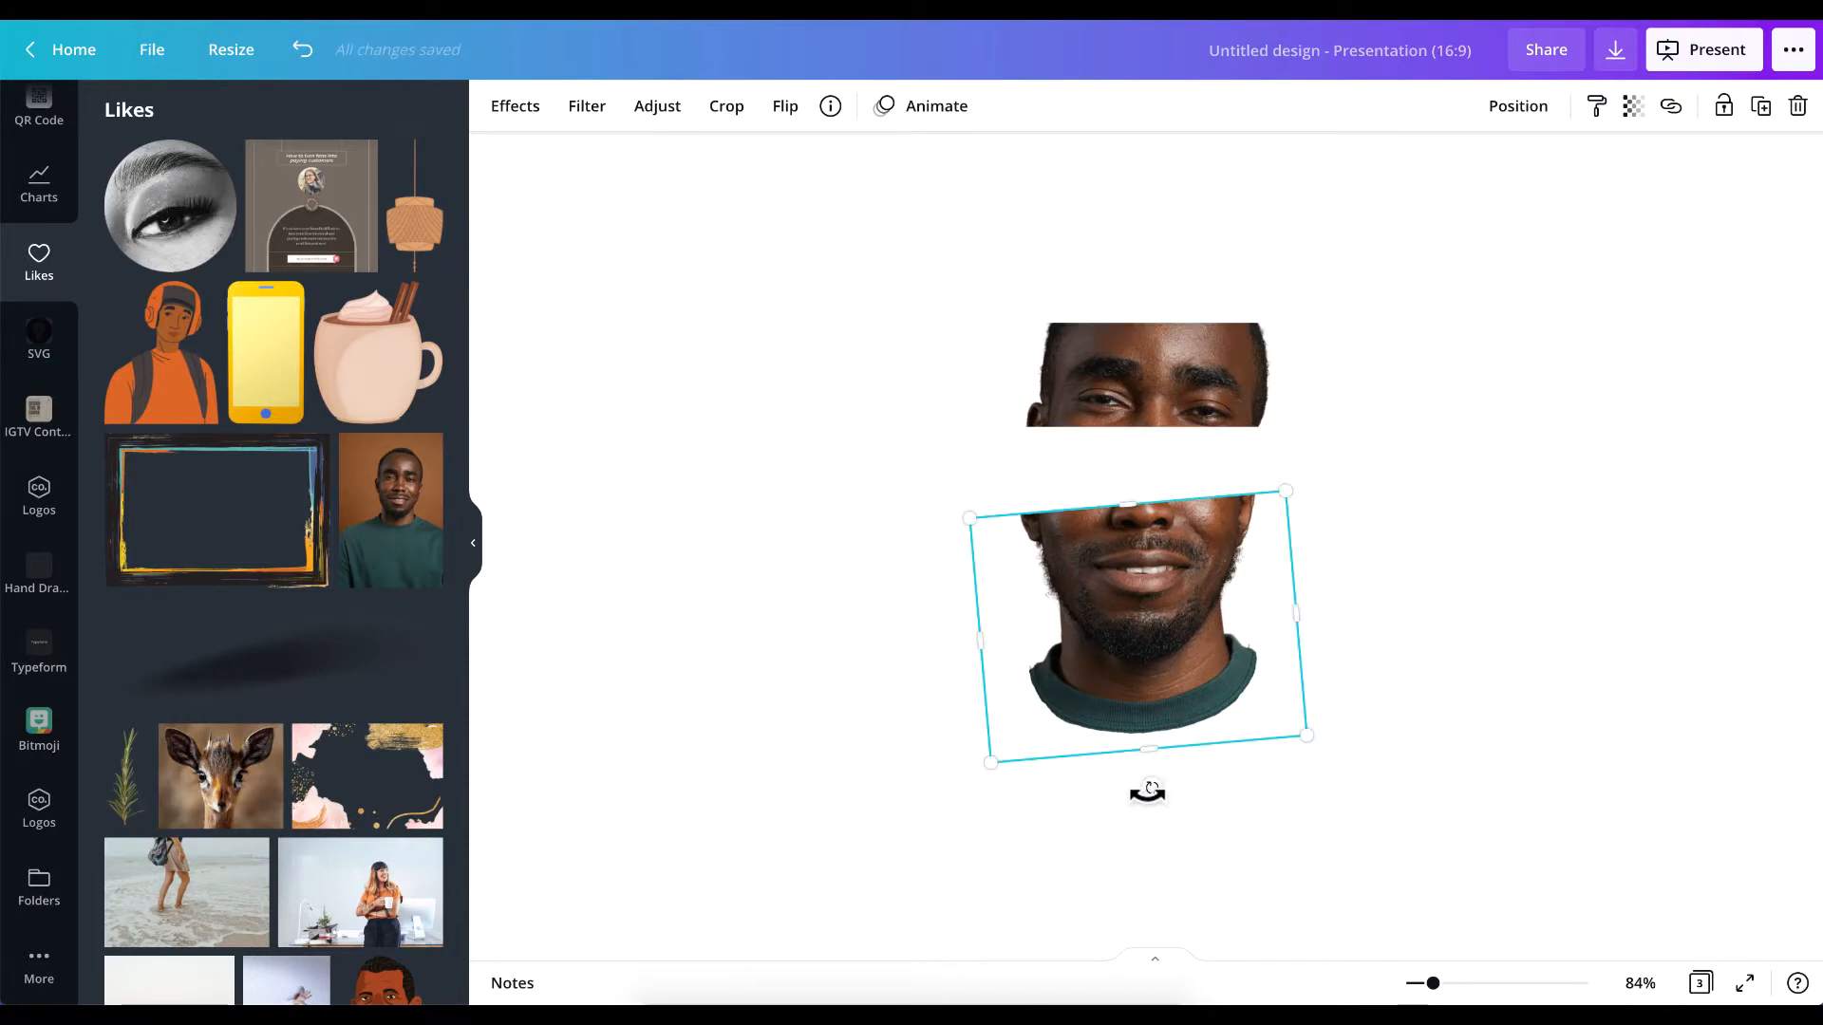
left_click_drag(1147, 791, 1196, 807)
Tilt the upper slice a few degrees counterclockwise and shift it left to line up above the lower slice.
left_click(1105, 372)
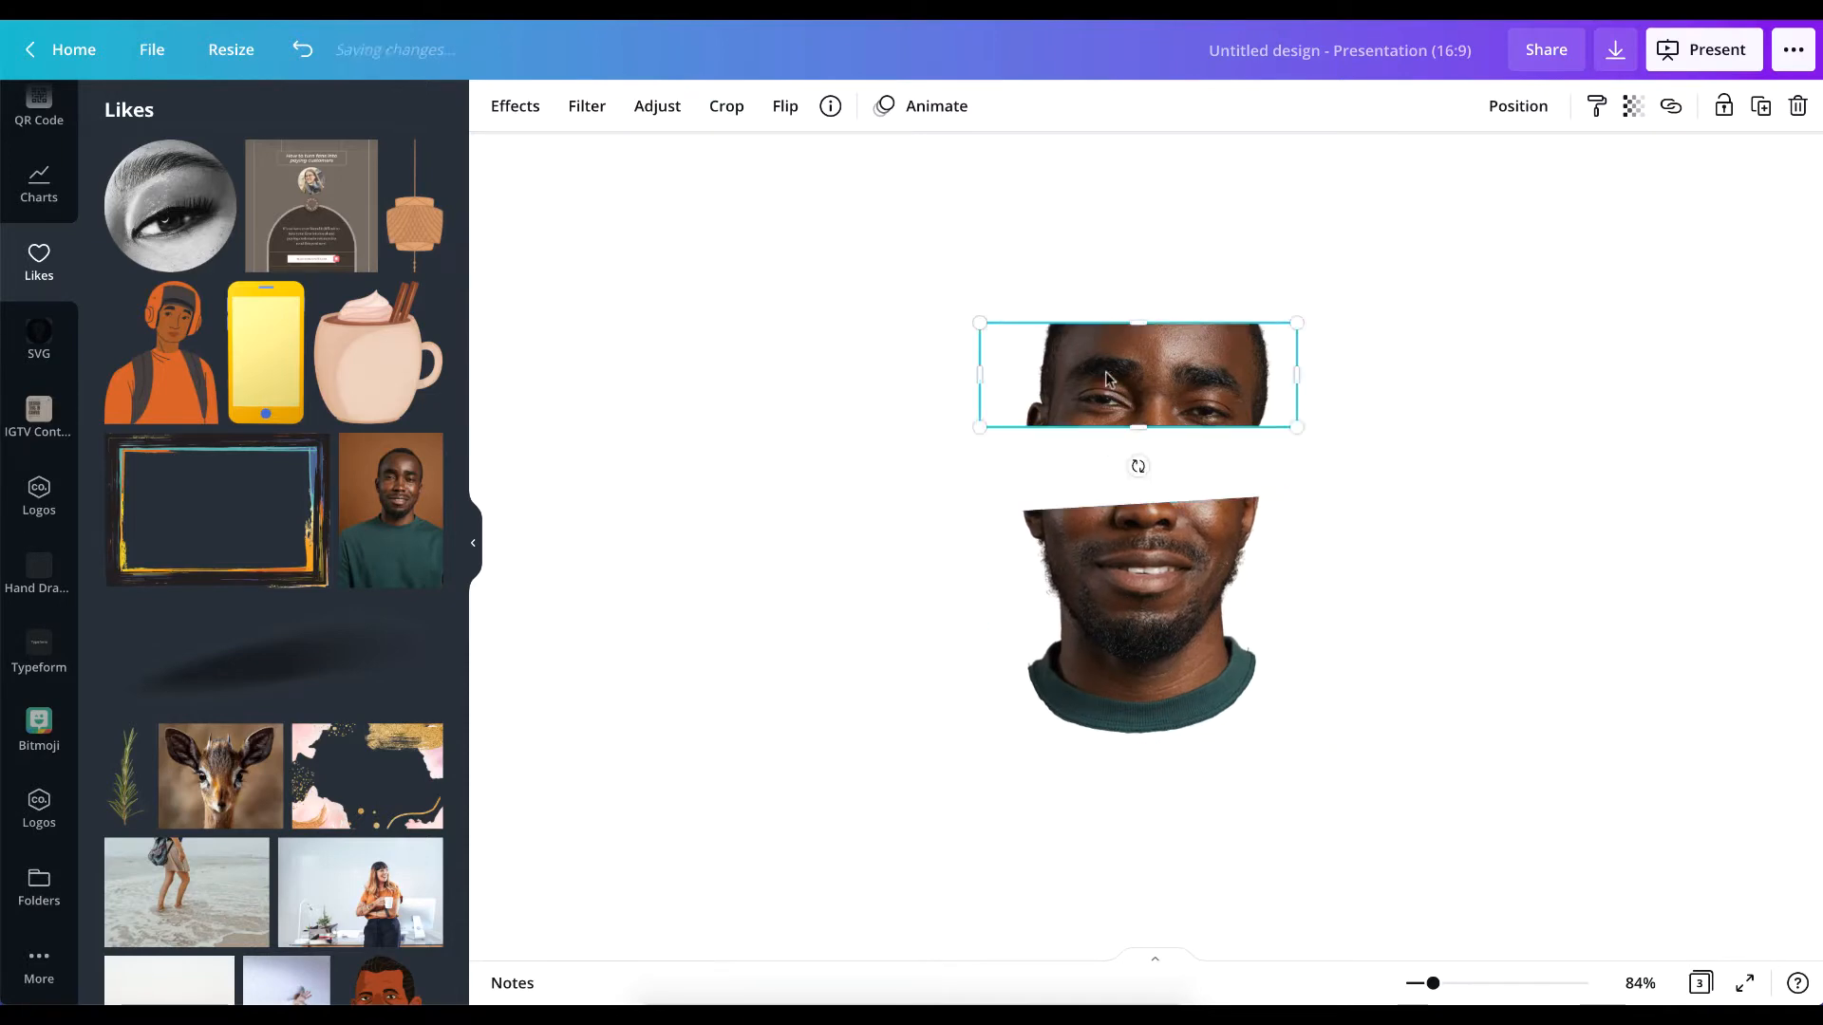
left_click_drag(1139, 466, 1149, 462)
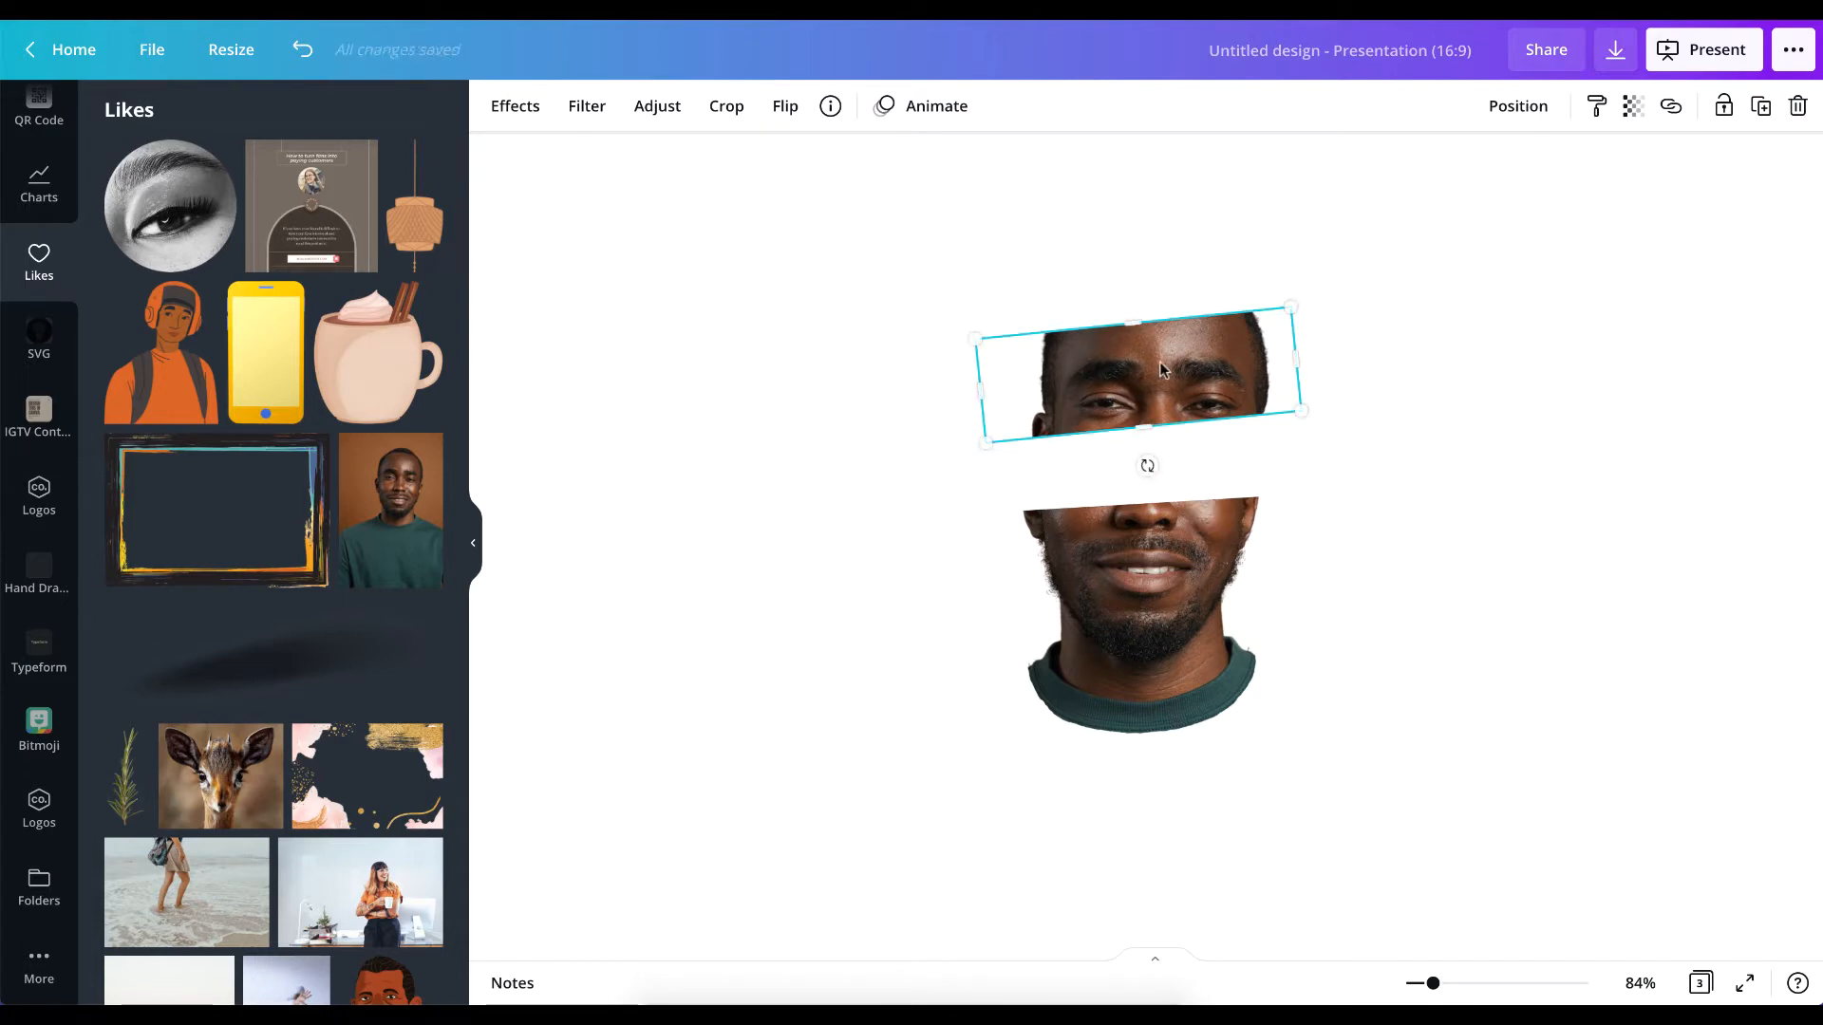
left_click_drag(1159, 361, 1148, 368)
scroll(1147, 370, "up", 5)
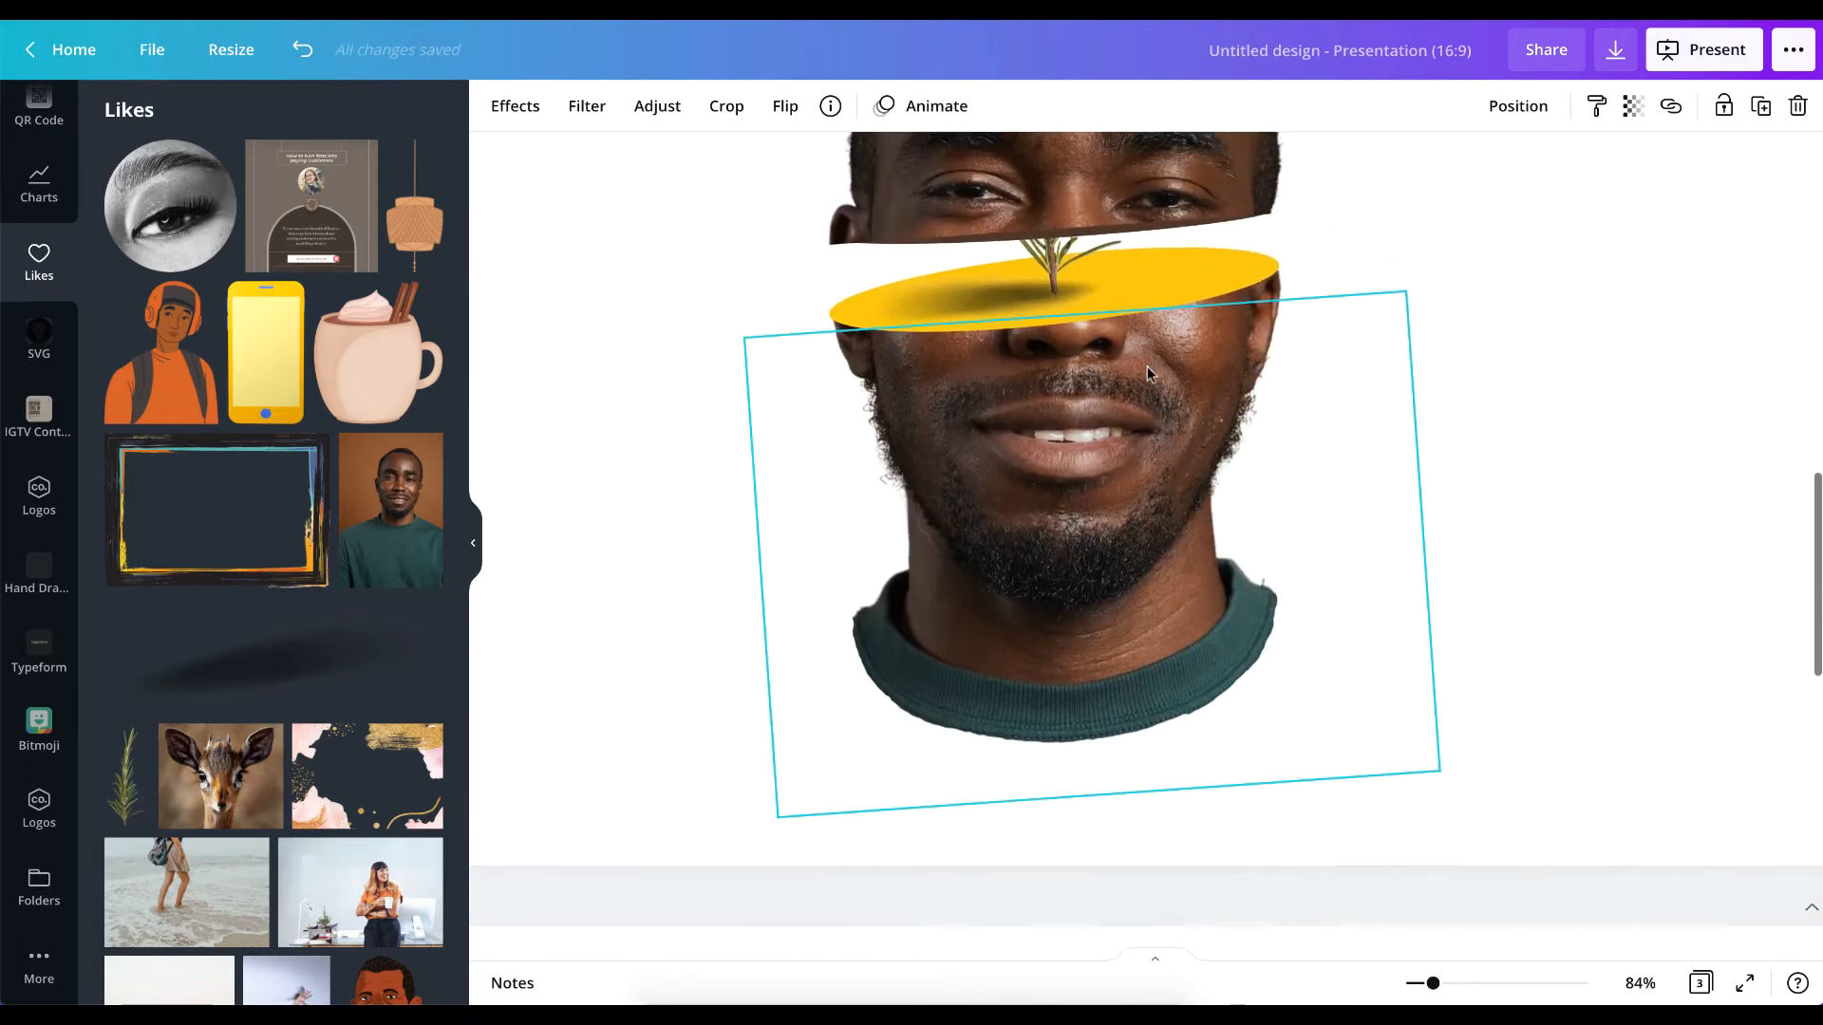
scroll(1147, 373, "down", 3)
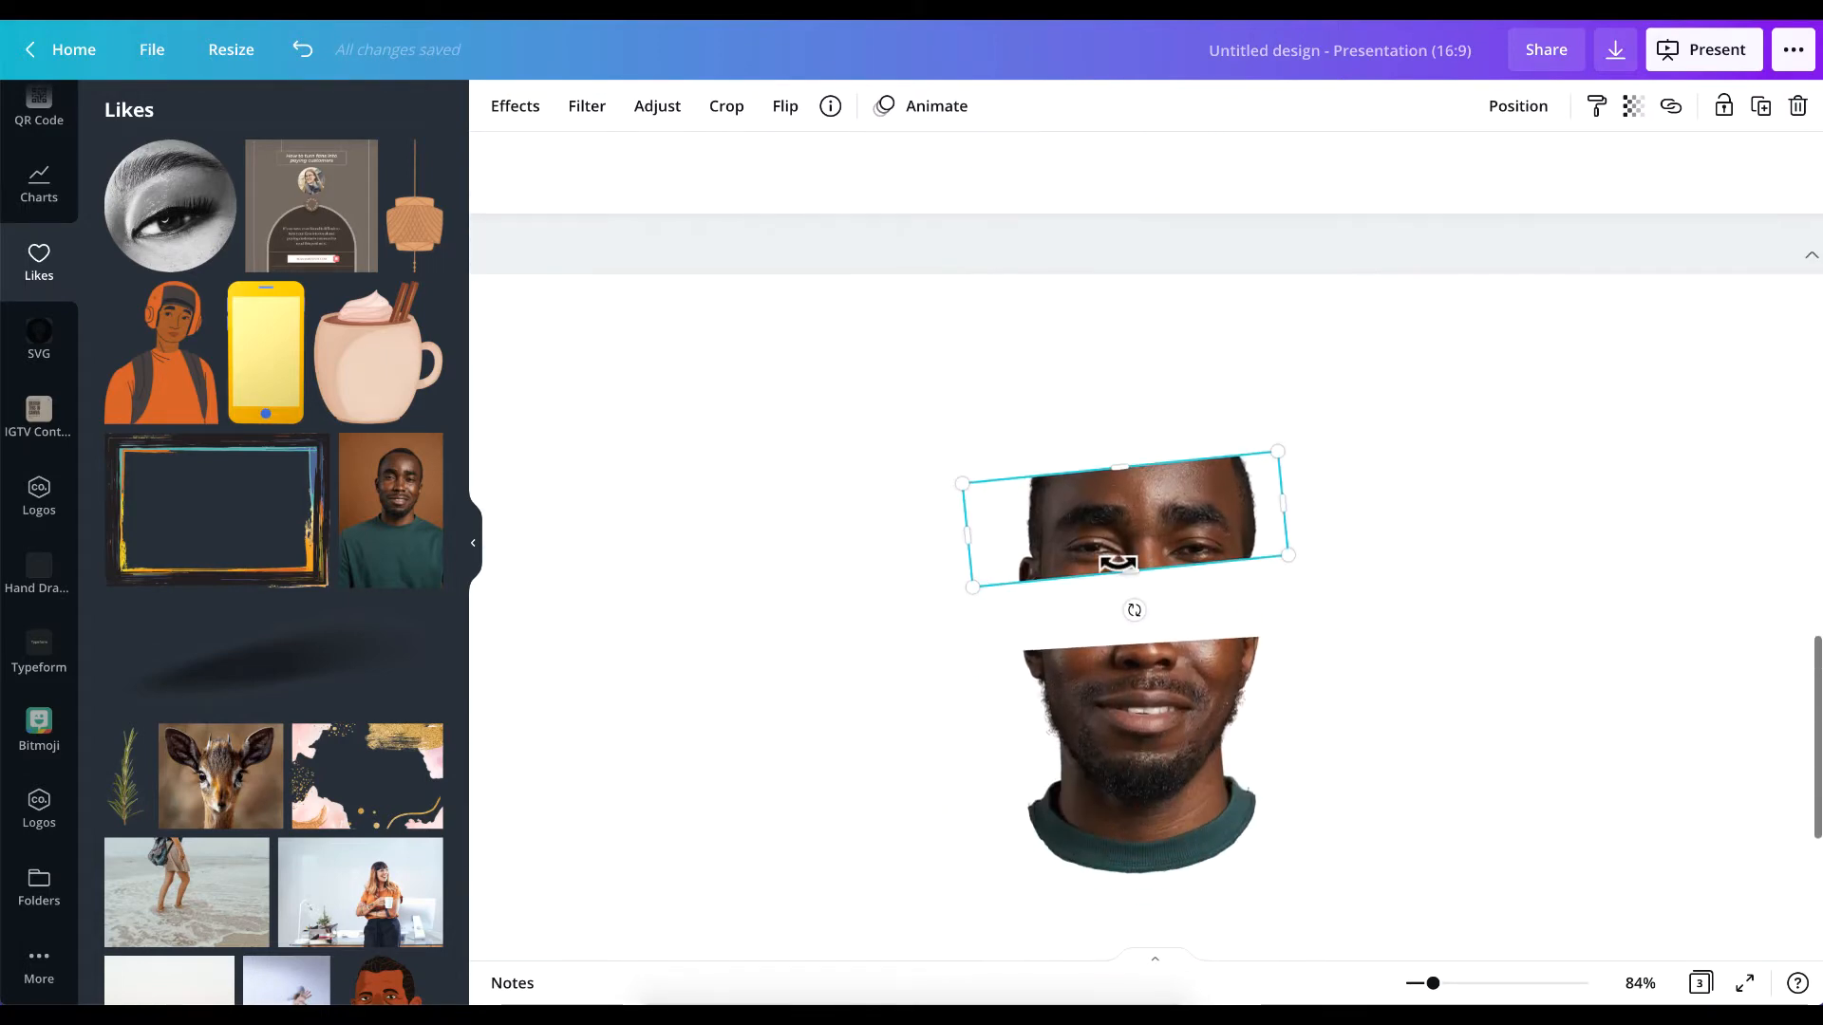
Crop more of the forehead from the upper slice so its top edge sits just above the eyebrows.
left_click_drag(1120, 460, 1122, 482)
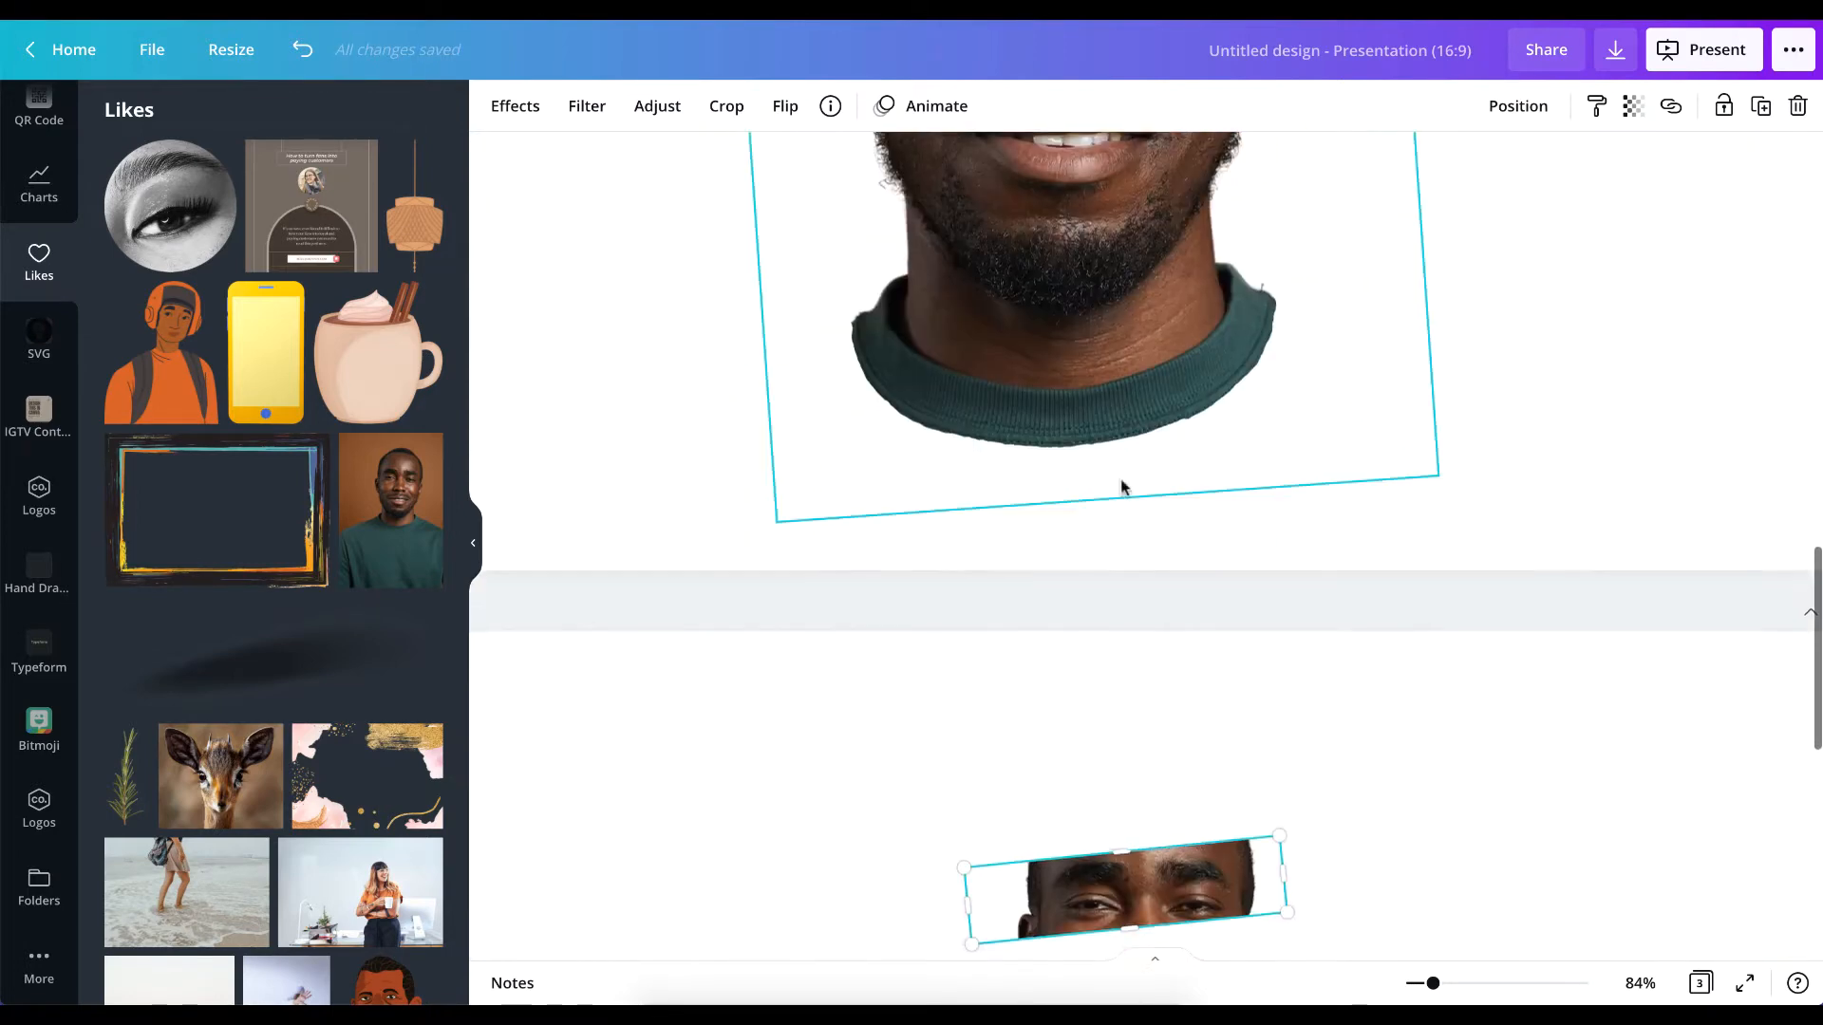
scroll(1128, 482, "down", 5)
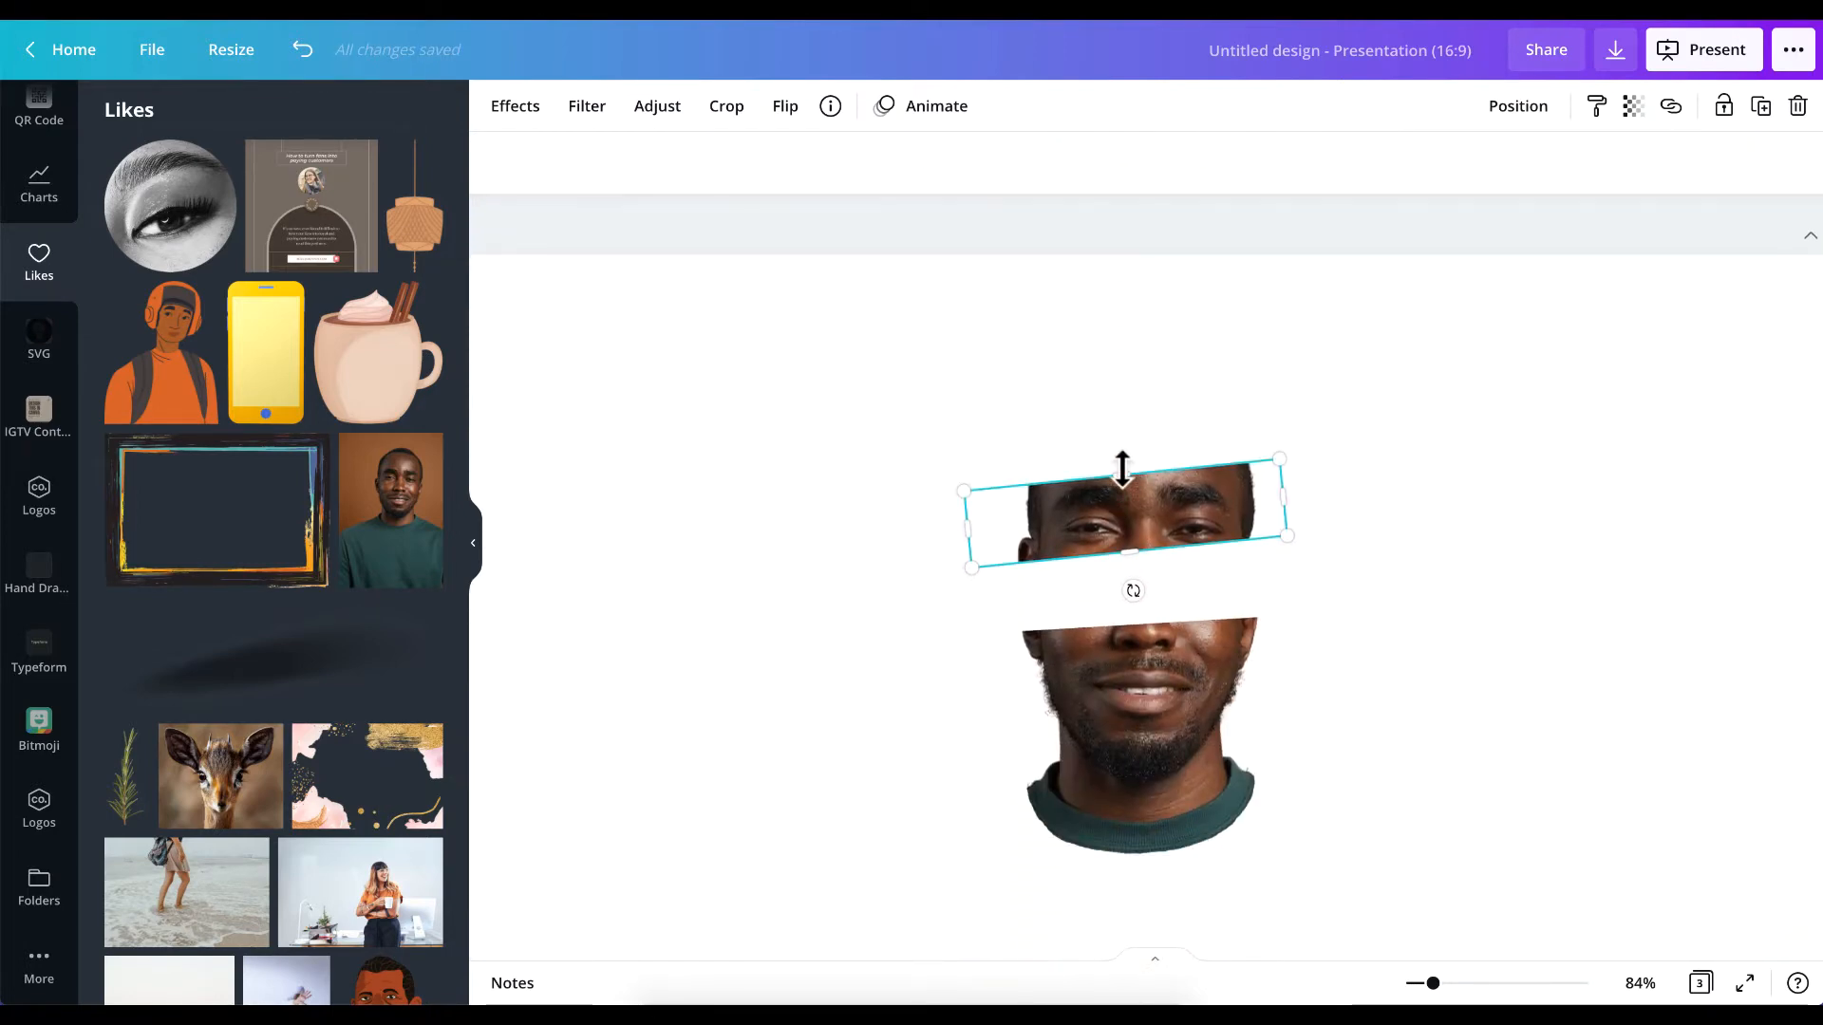
left_click_drag(1122, 472, 1123, 476)
left_click(1449, 541)
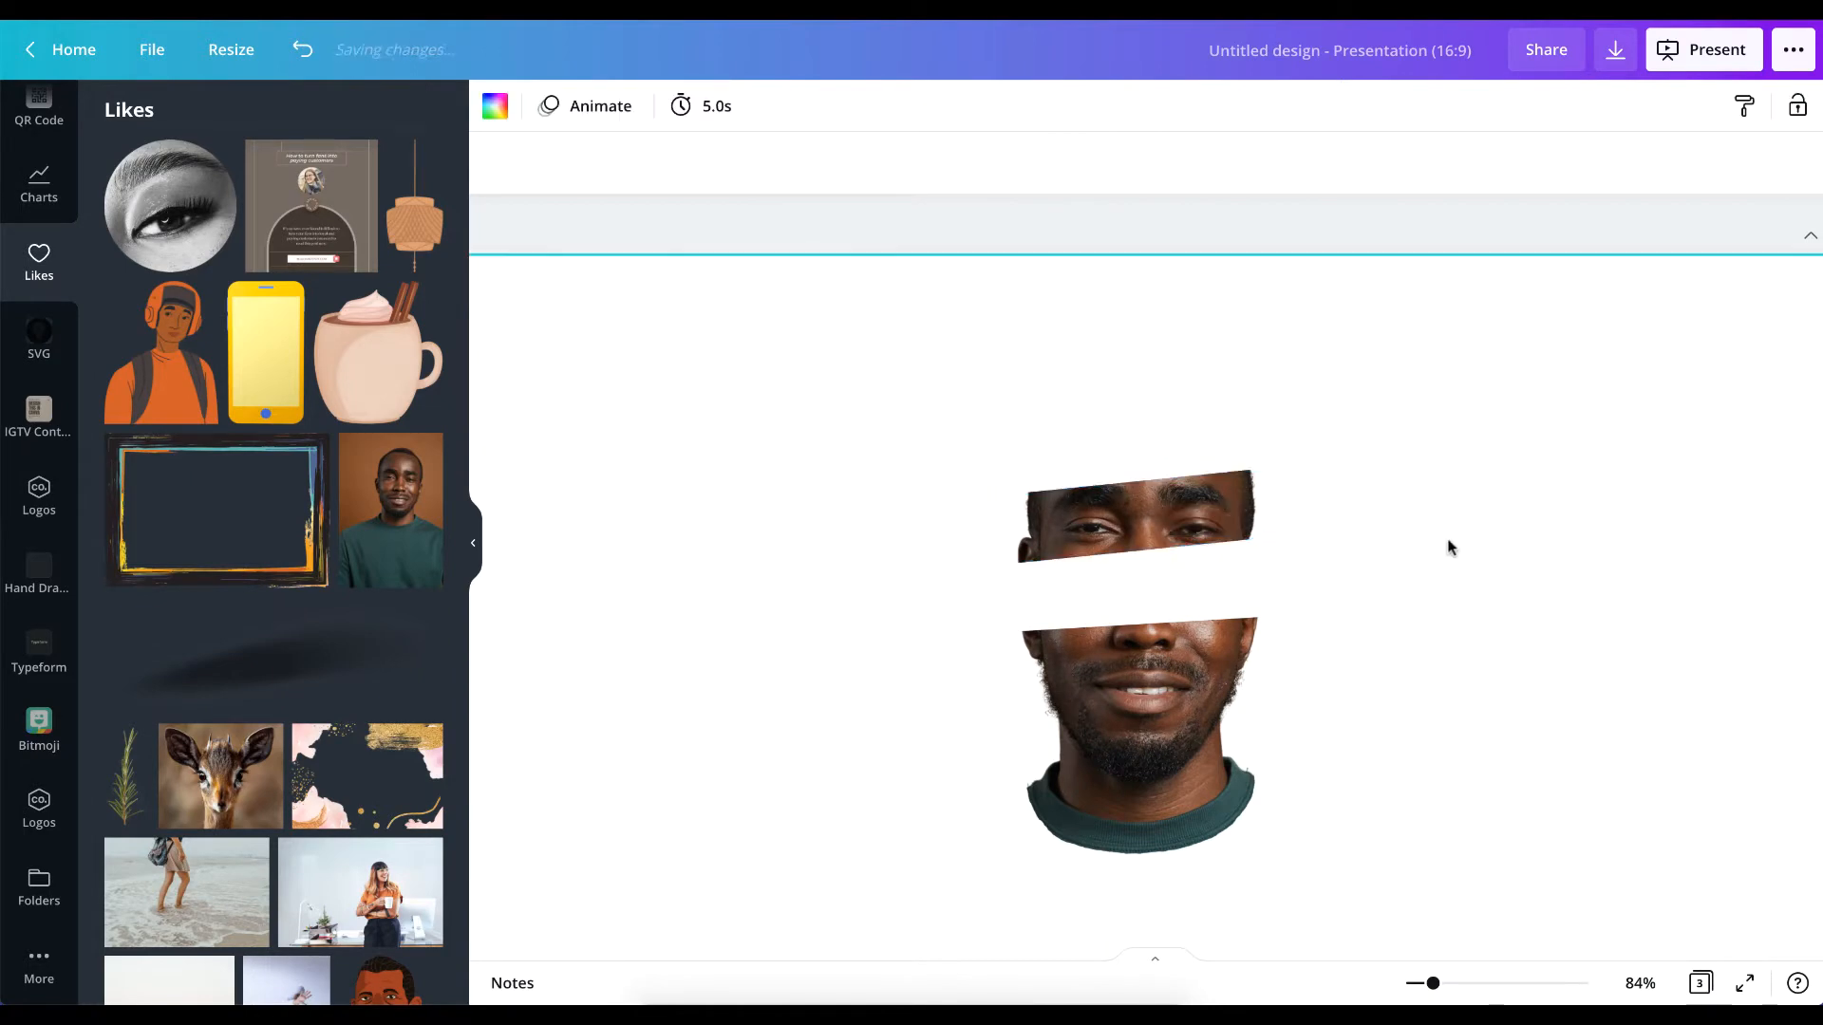
Adjust the upper slice's bottom crop so the cut runs just below the eyes, comparing it with the finished example.
scroll(1149, 490, "up", 5)
scroll(1145, 490, "up", 5)
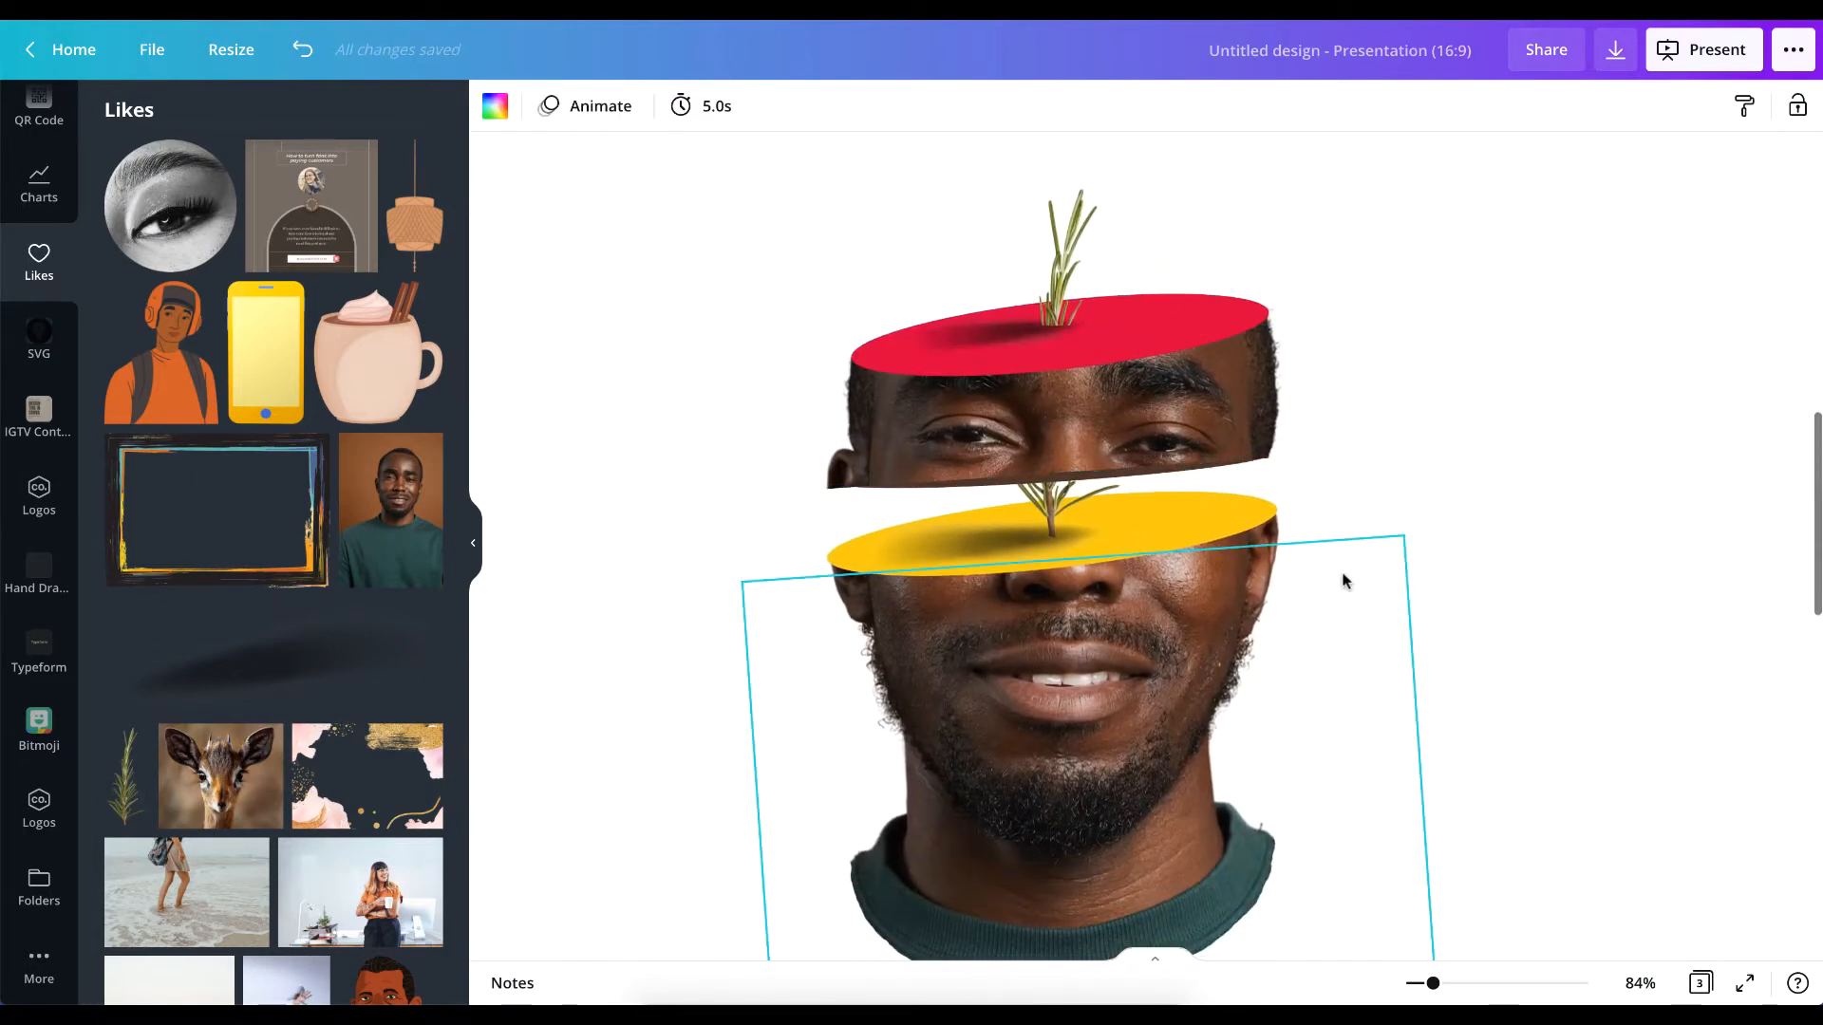
scroll(1342, 582, "down", 6)
scroll(1343, 582, "down", 4)
left_click(1158, 487)
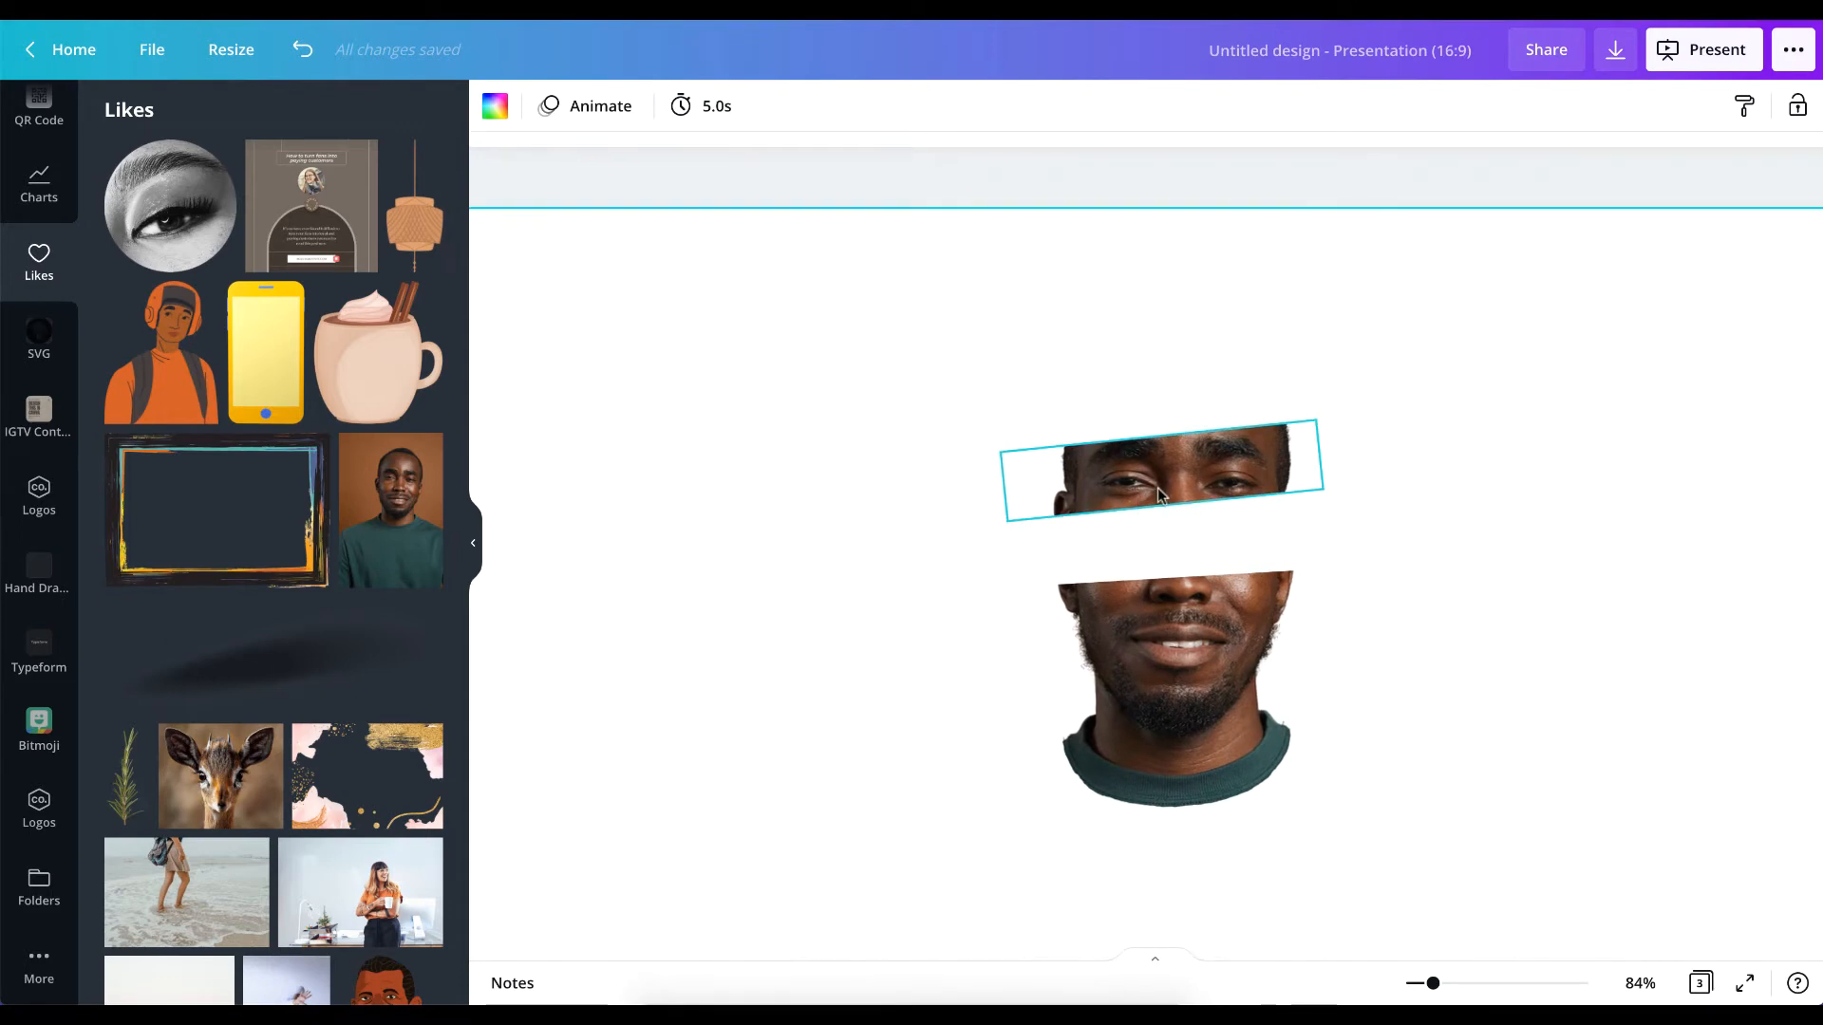
left_click_drag(1163, 504, 1166, 522)
scroll(1153, 446, "up", 5)
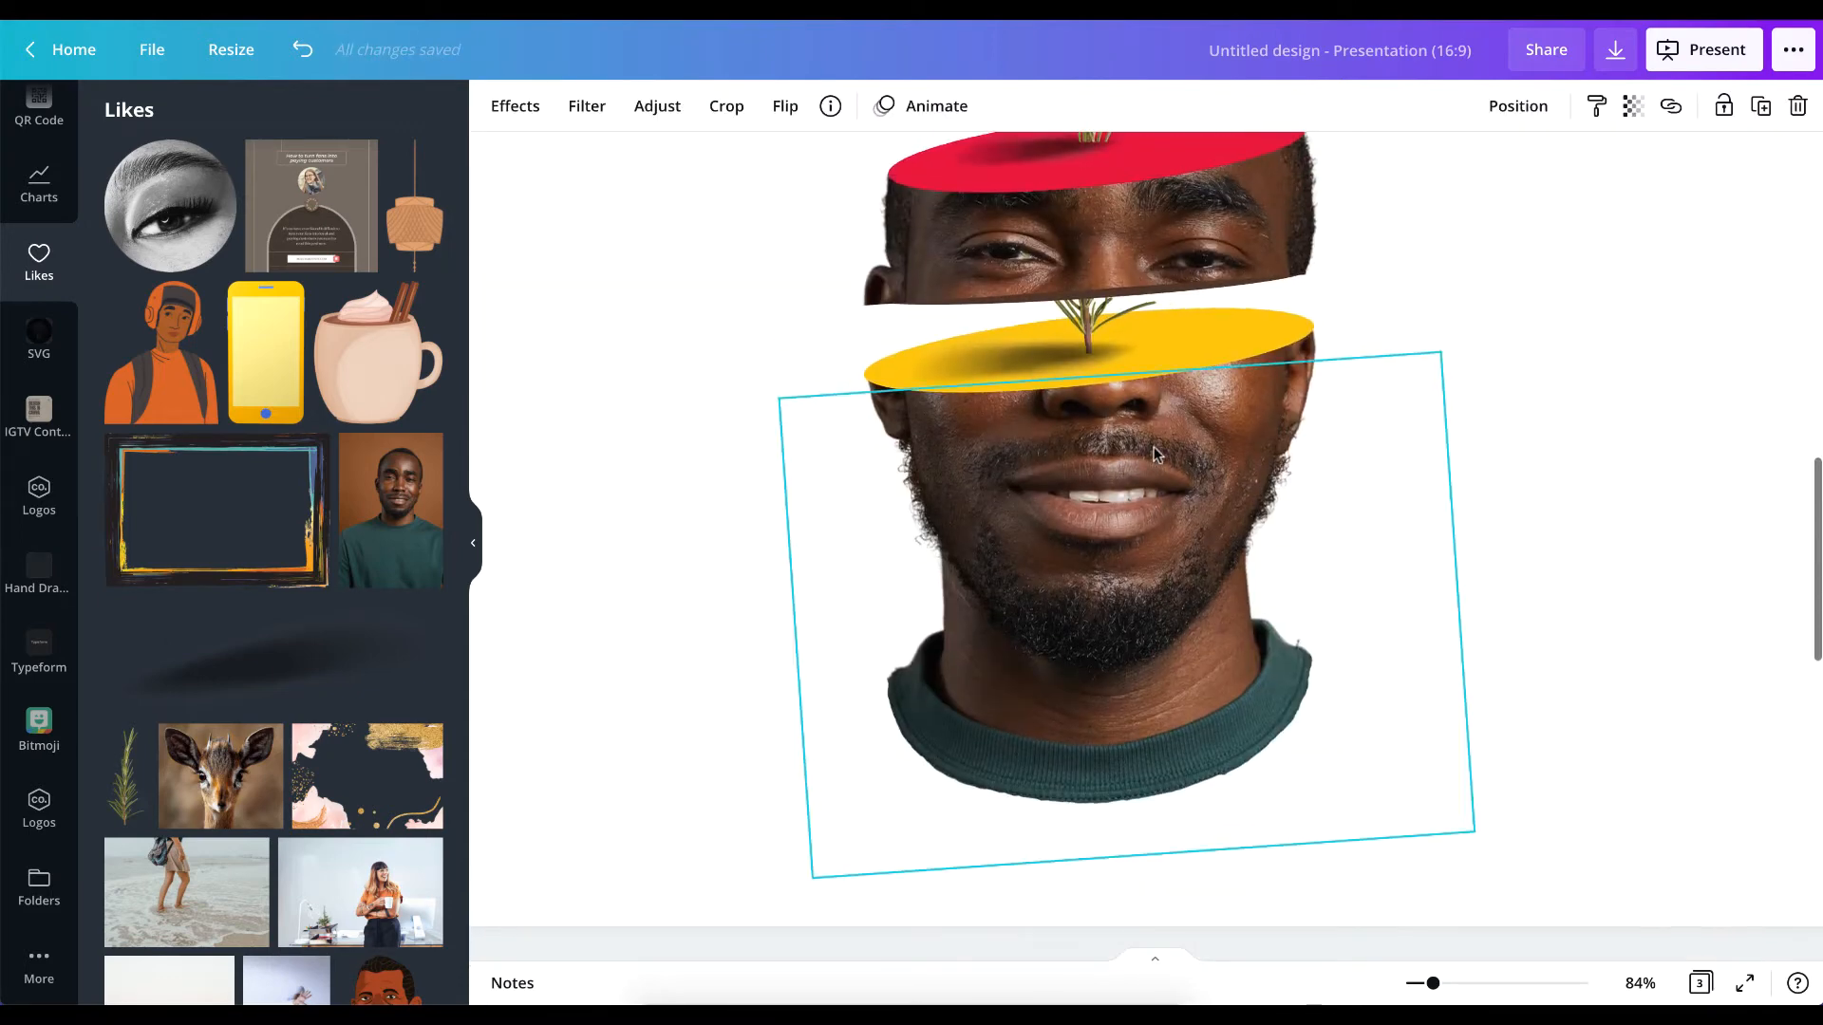
scroll(1154, 447, "down", 4)
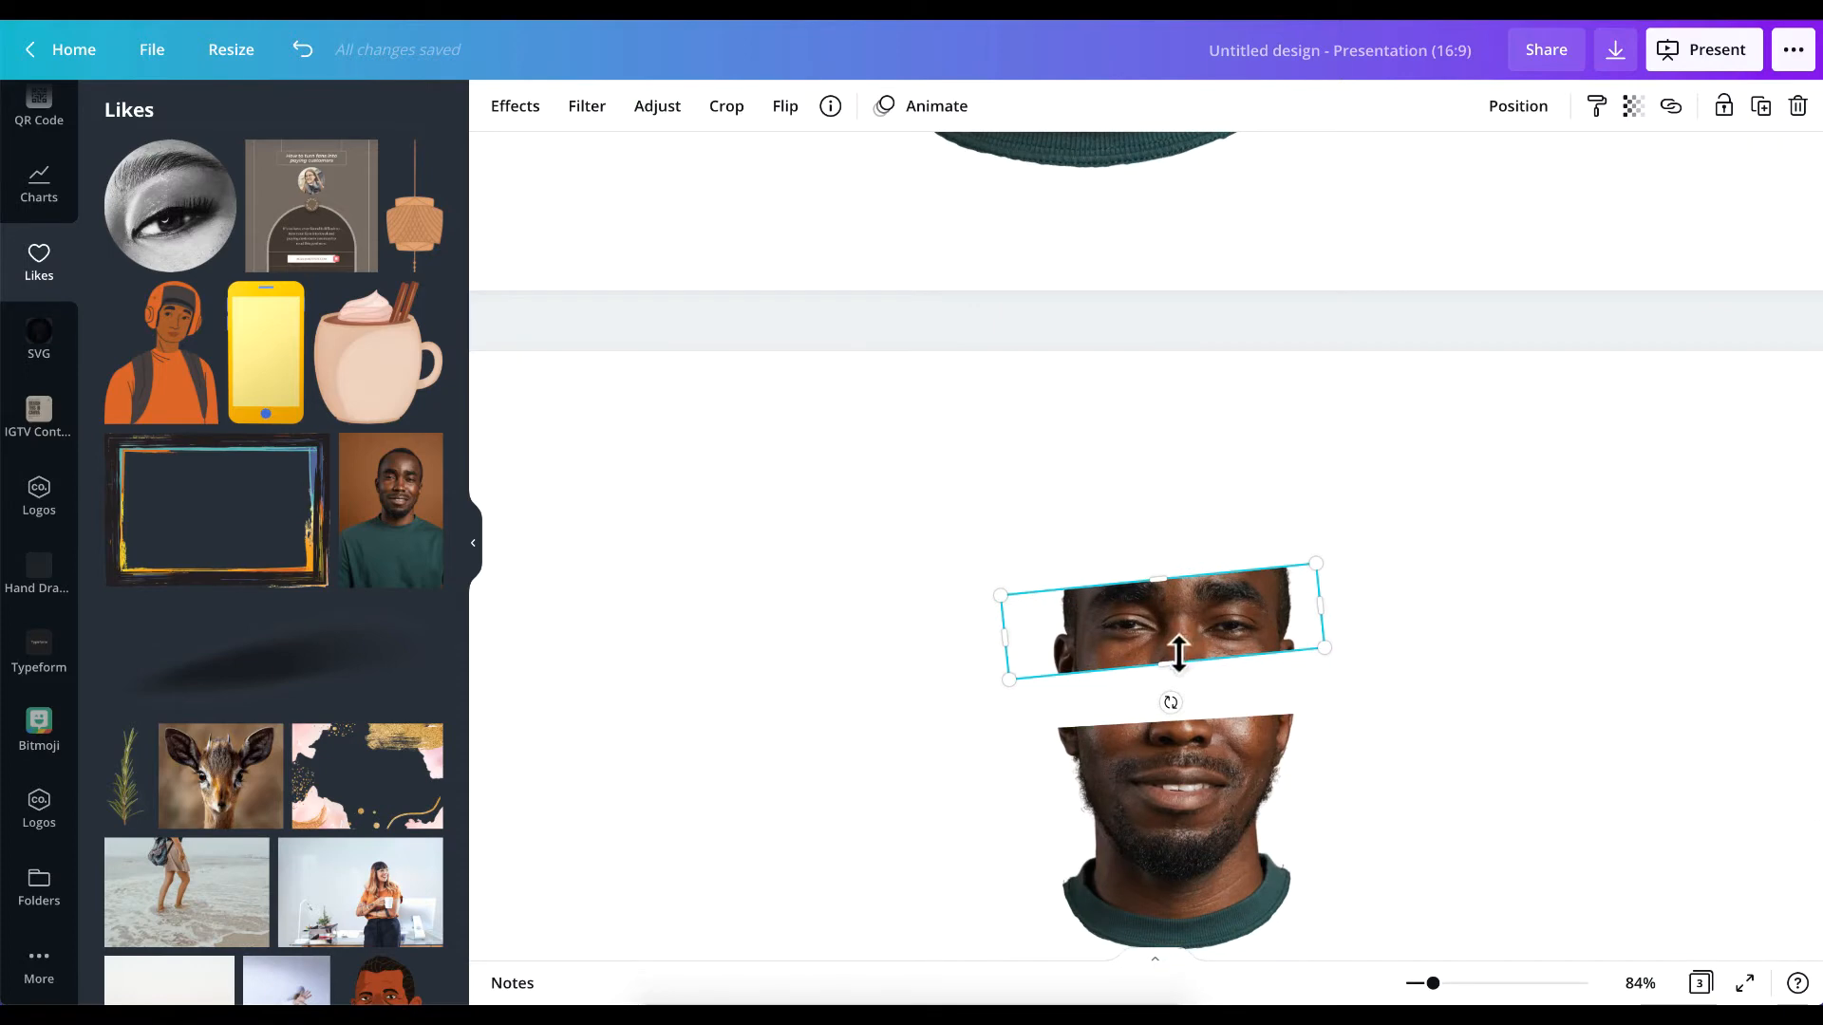
left_click_drag(1173, 657, 1169, 647)
left_click(1467, 629)
Trim the small leftover sliver along the upper slice's bottom edge.
scroll(1468, 629, "down", 1)
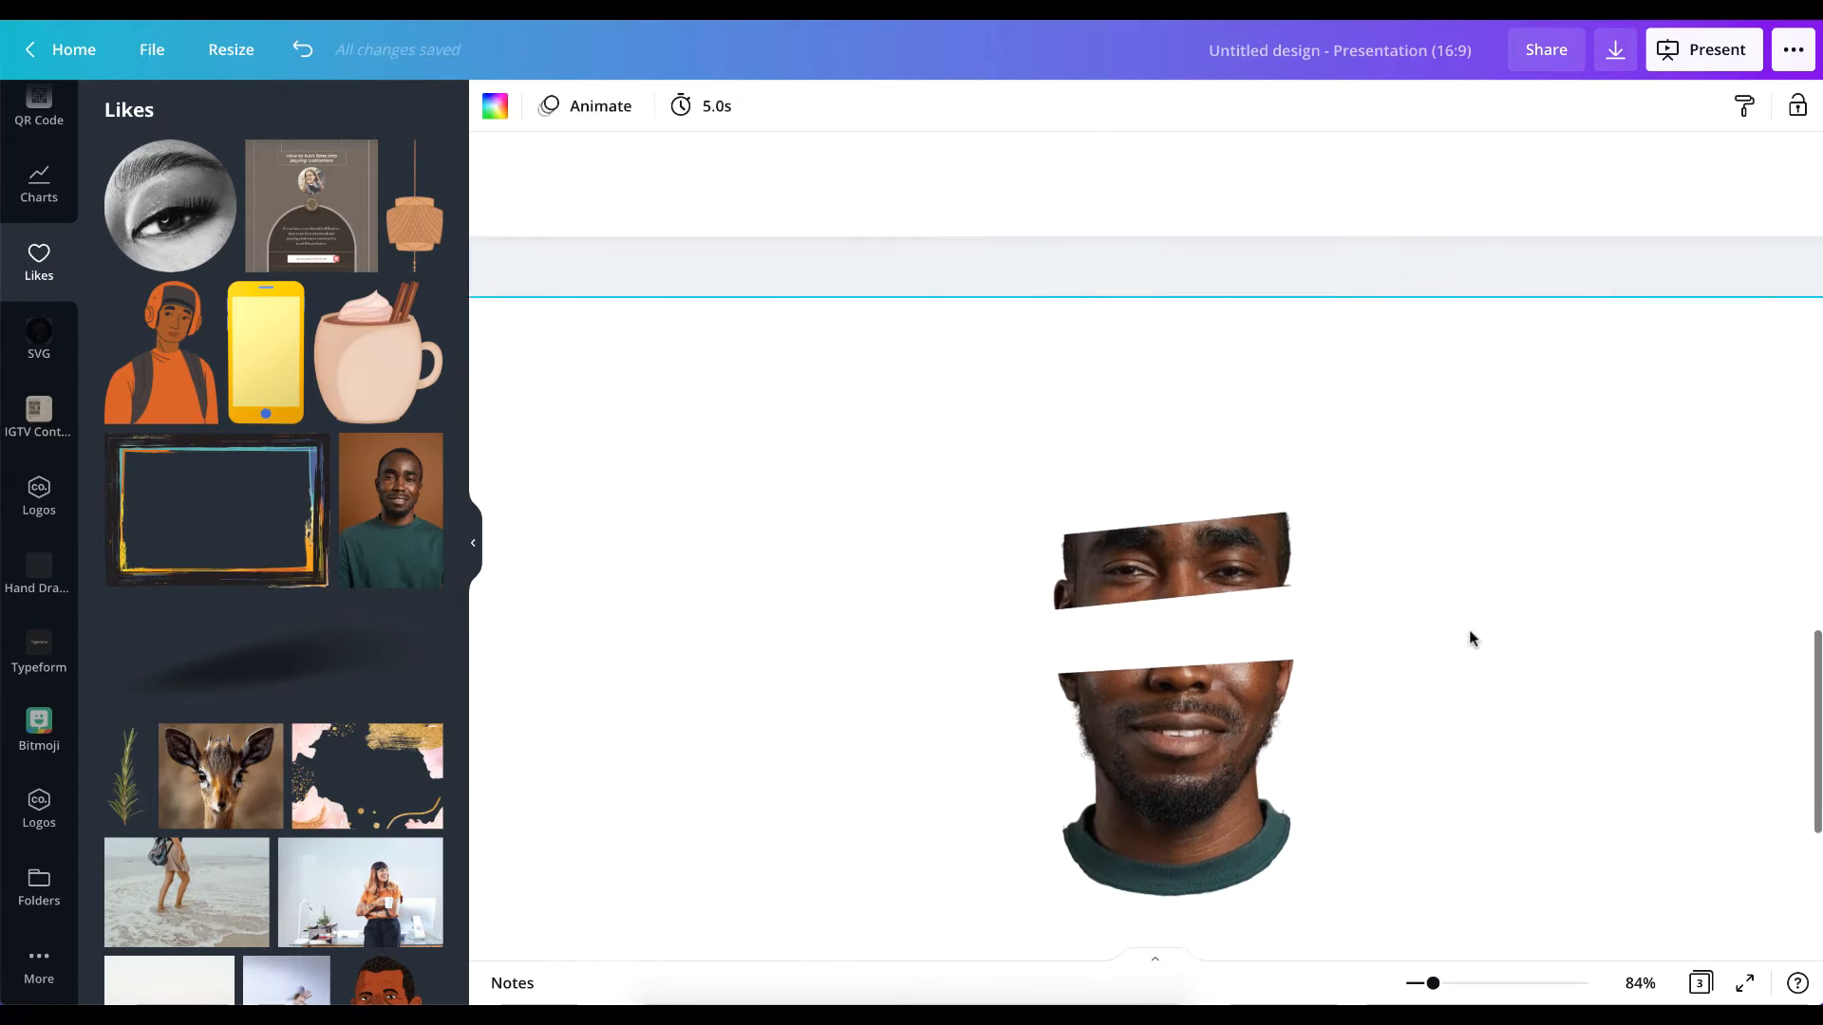
scroll(1468, 630, "up", 7)
scroll(1468, 629, "down", 5)
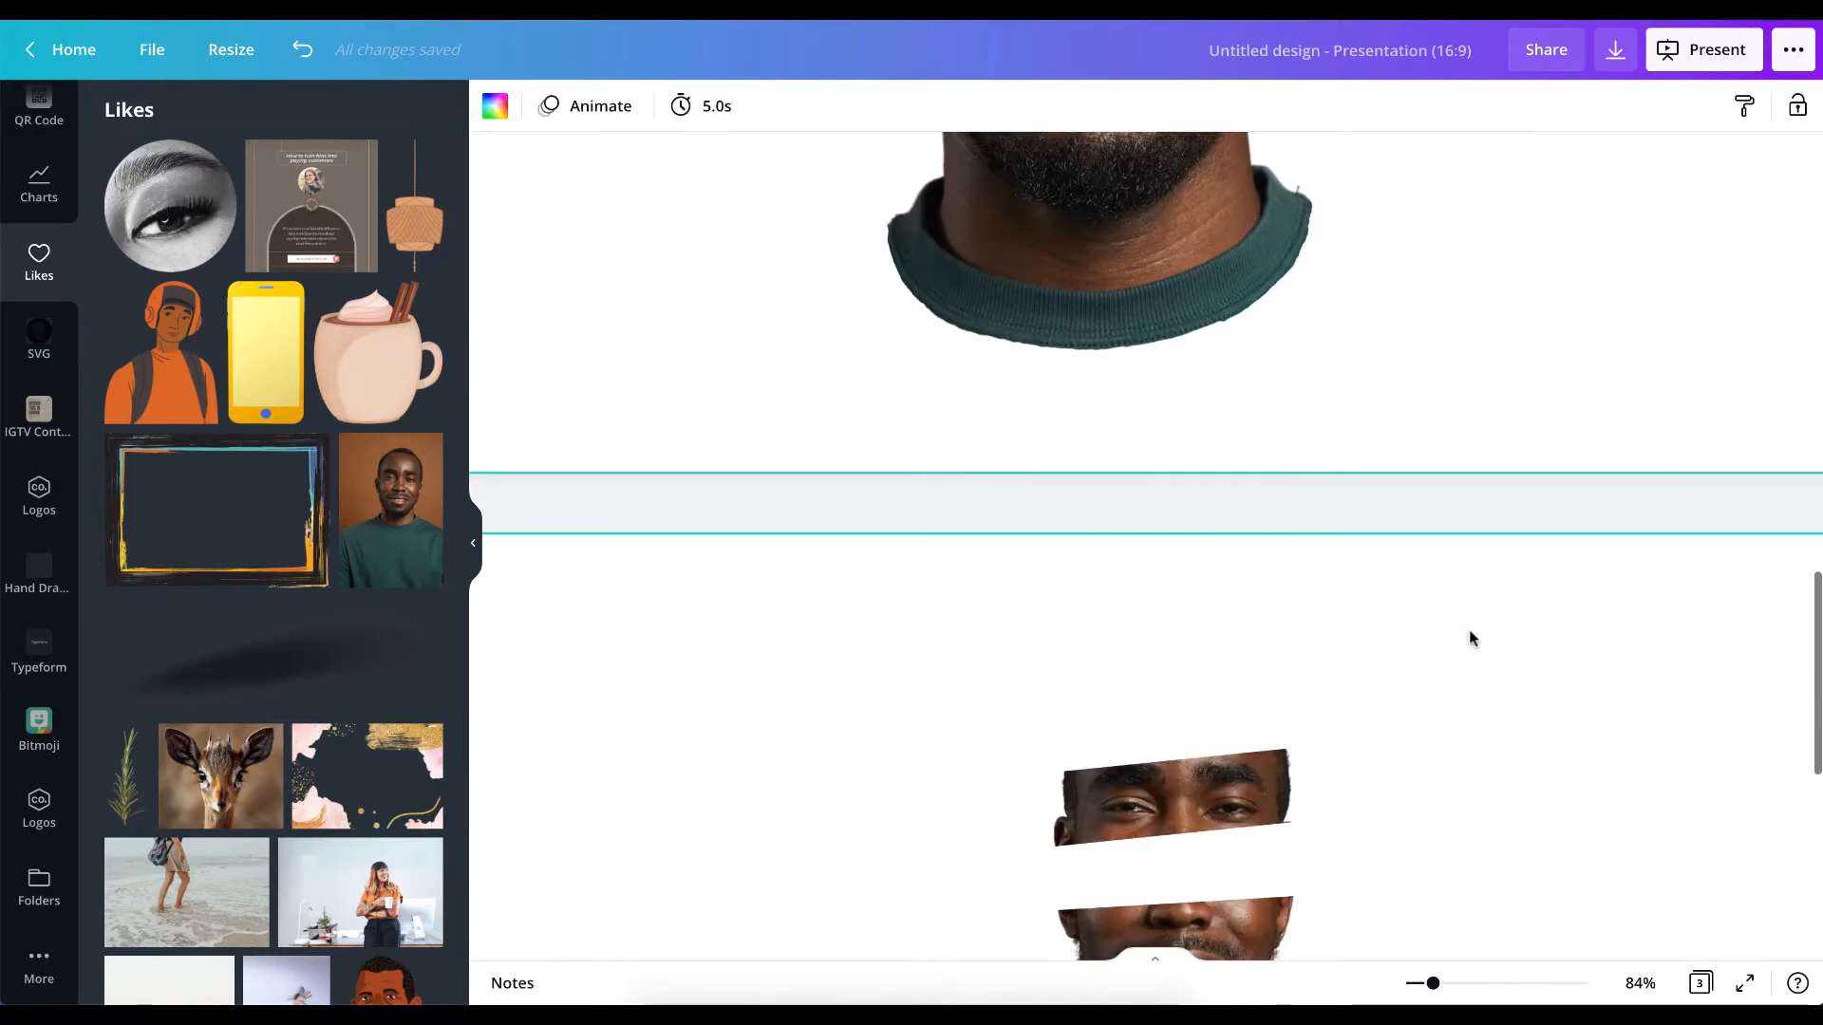
scroll(1468, 630, "down", 4)
left_click(1216, 458)
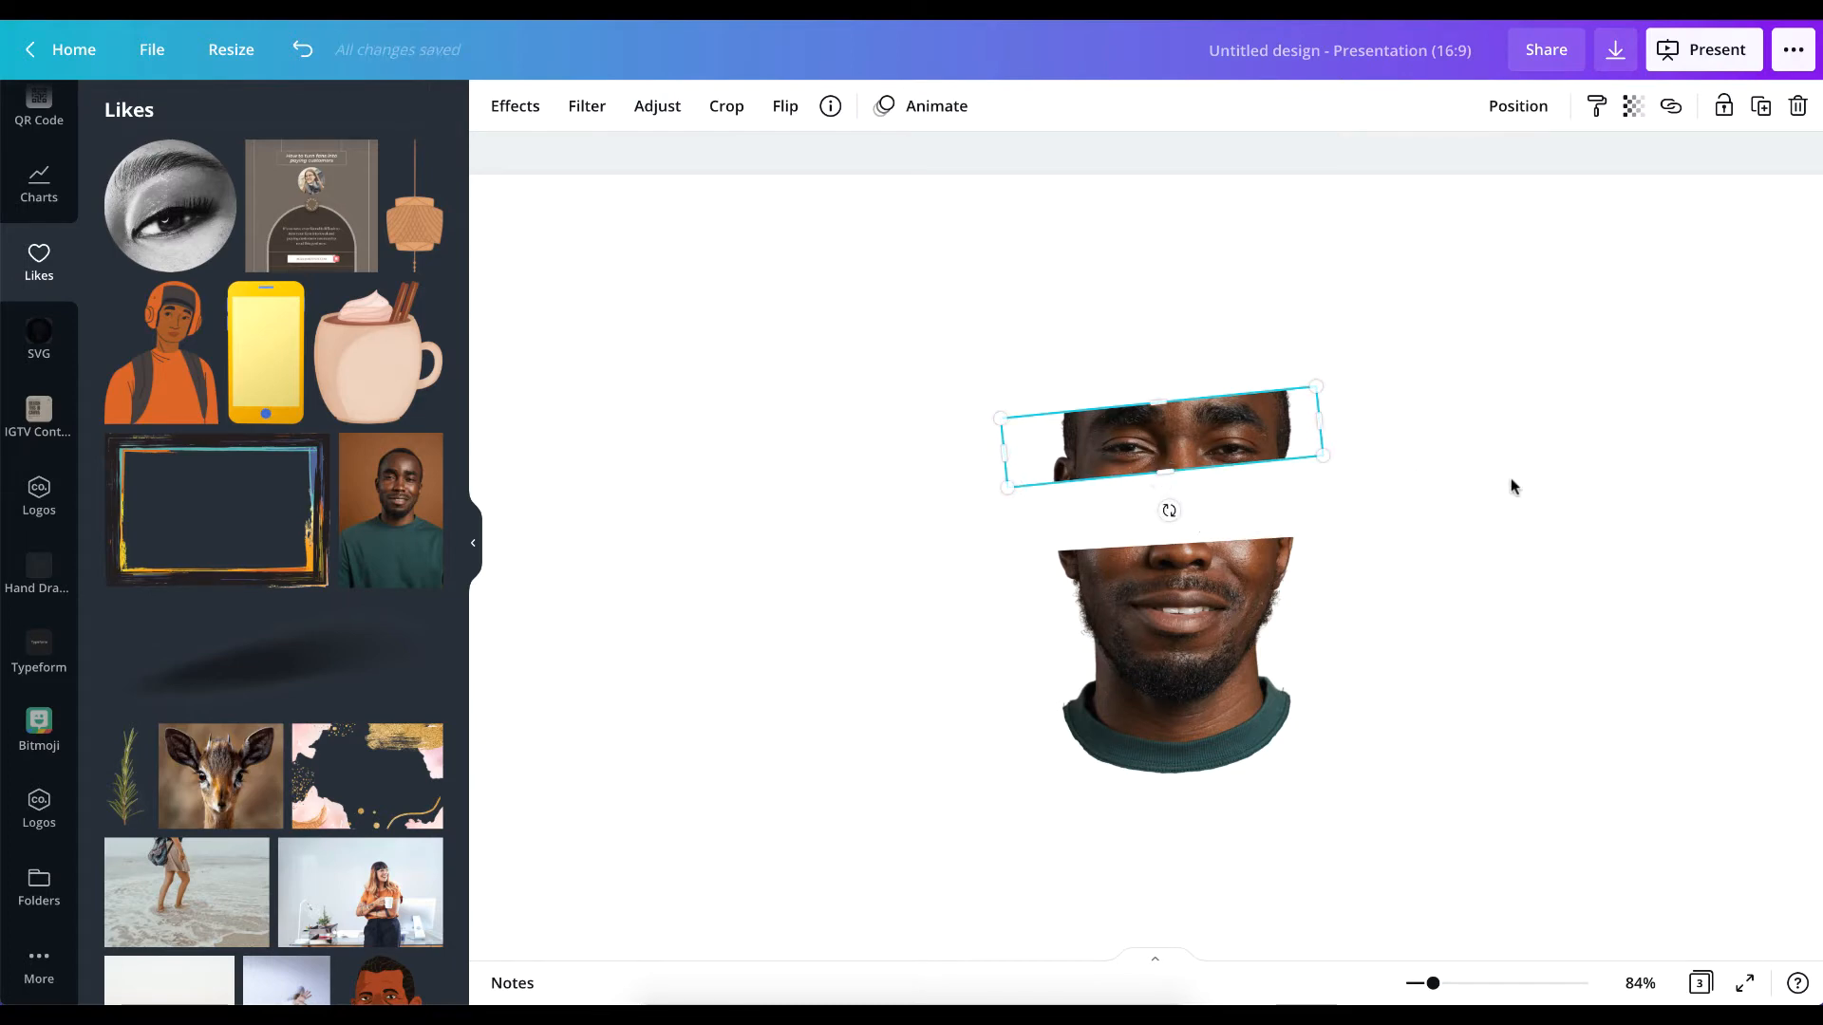
left_click(1274, 514)
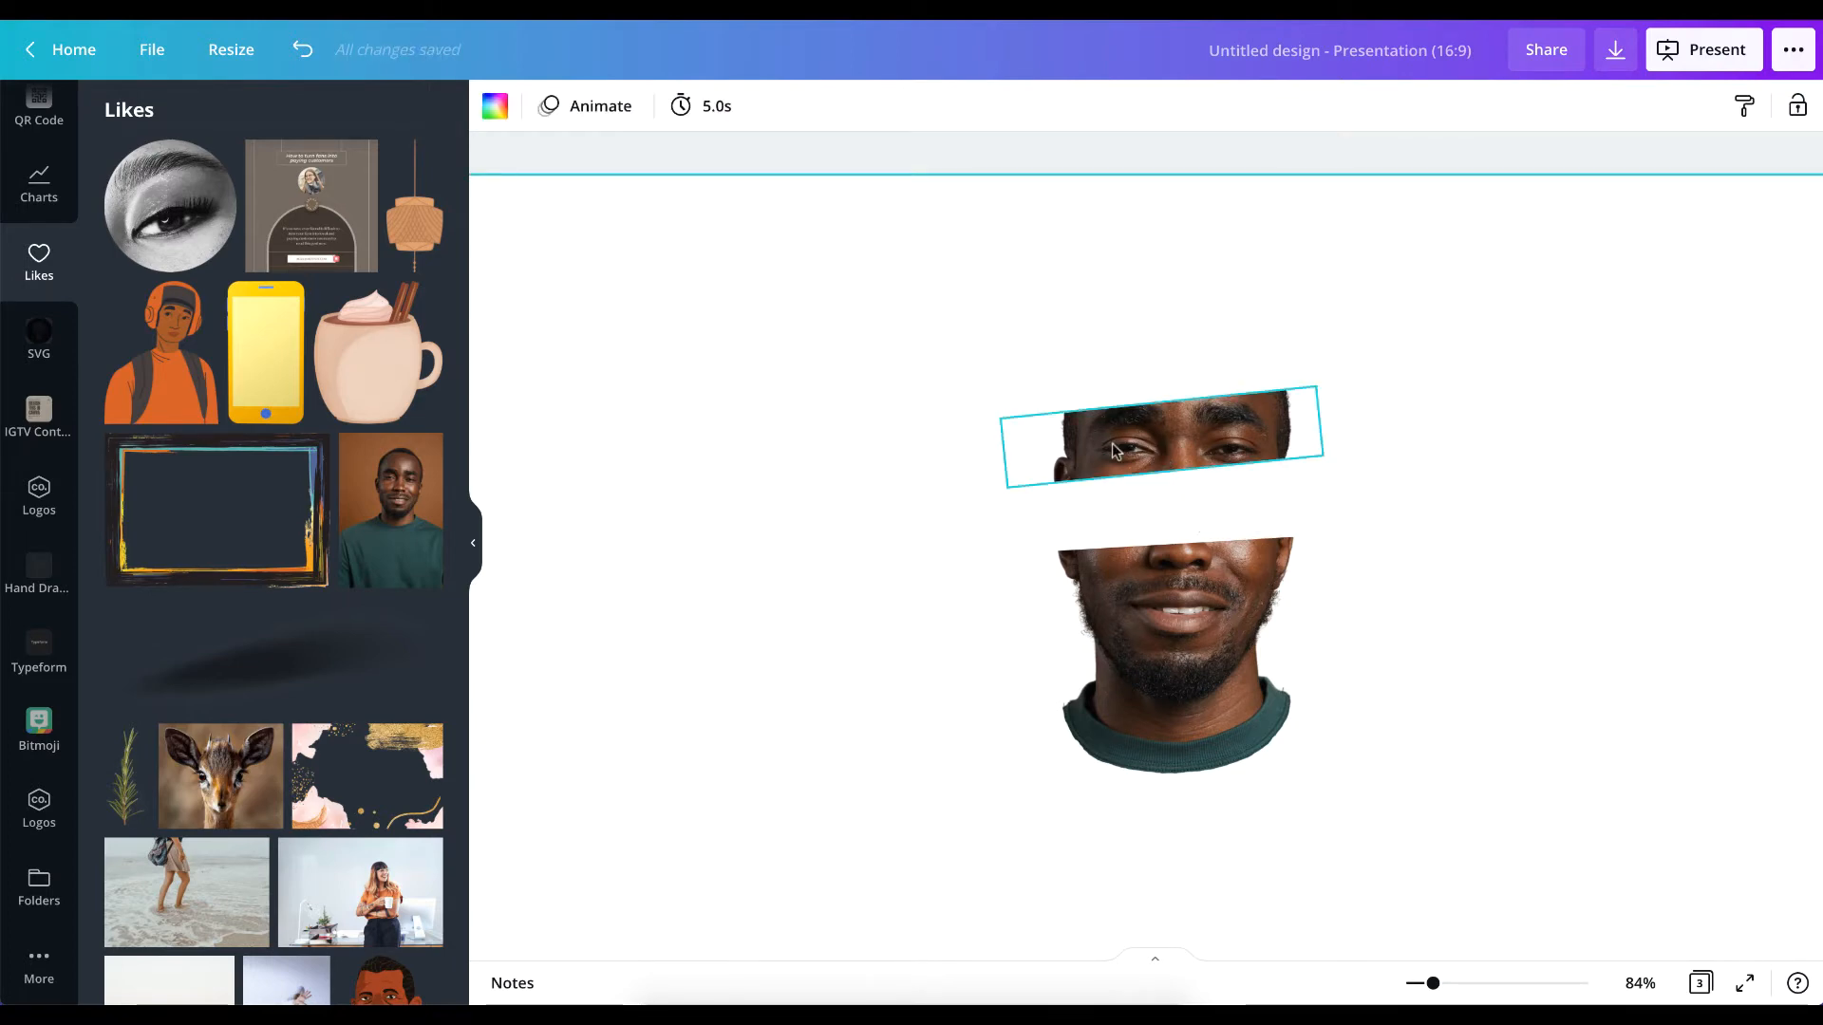
Add a circle shape to the page with the sliced head.
scroll(1484, 594, "right", 1)
scroll(1483, 590, "down", 1)
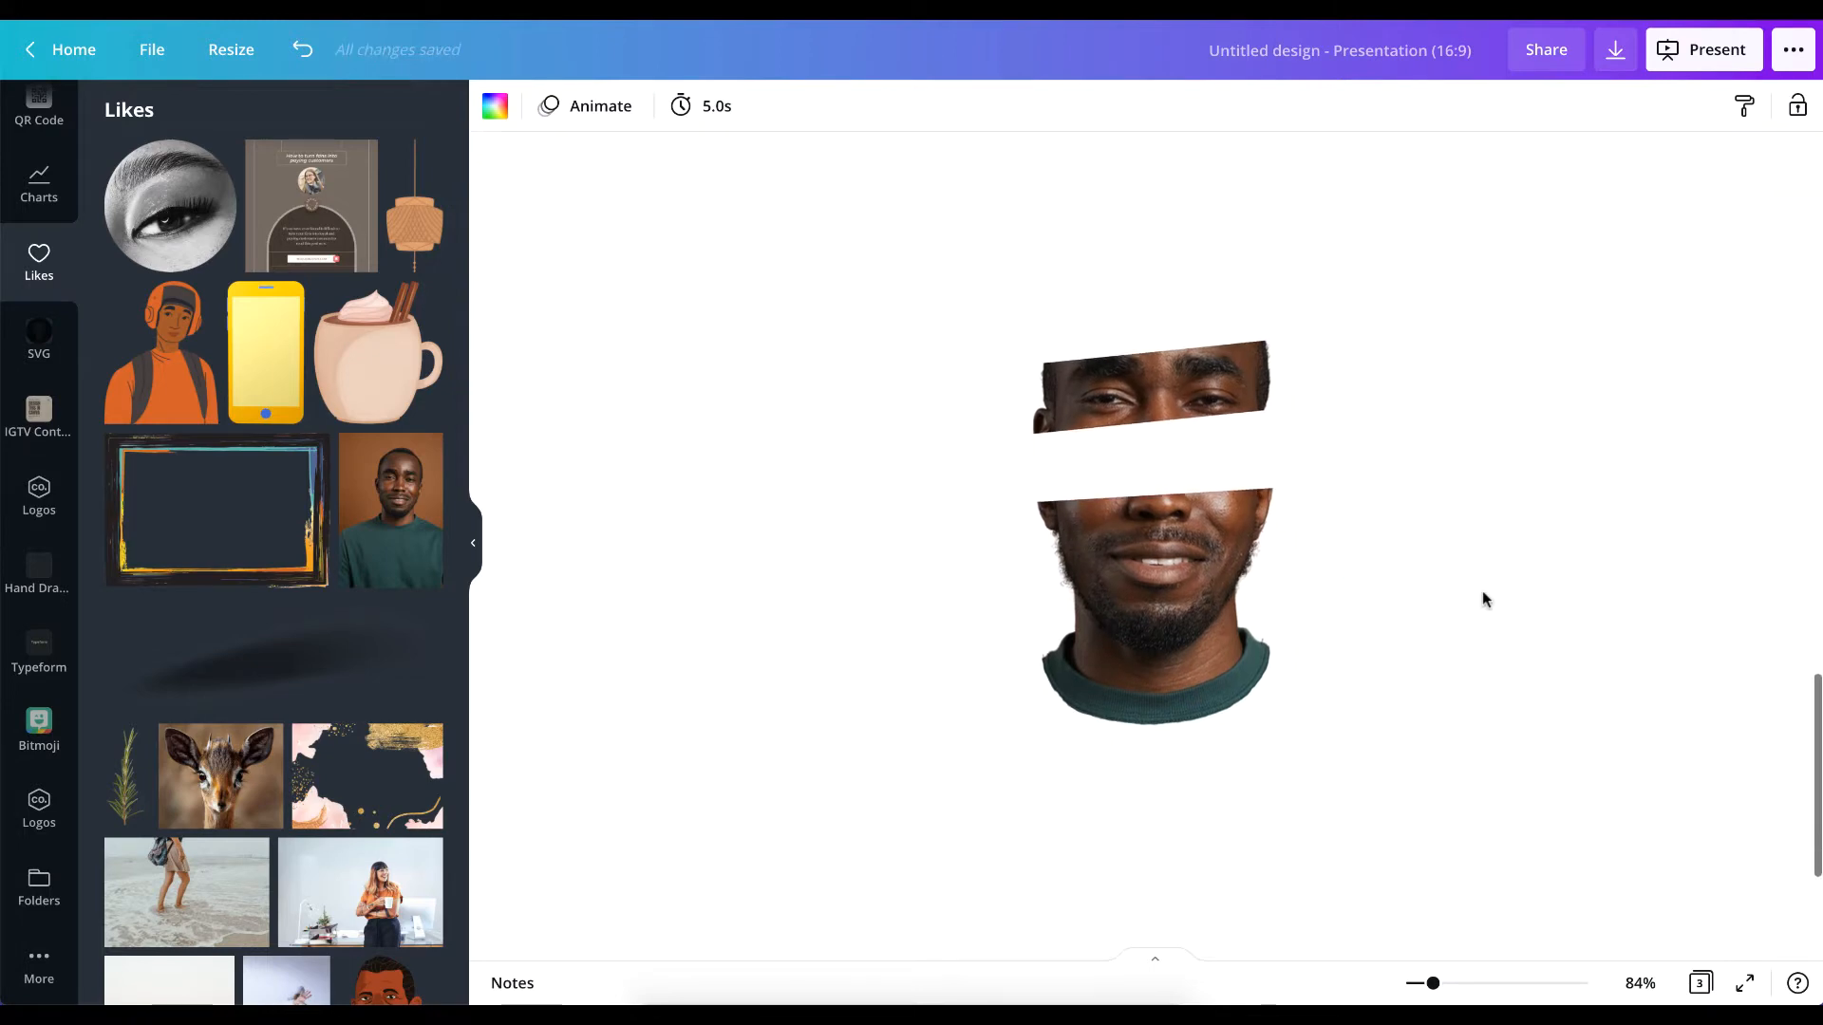
scroll(1404, 574, "up", 3, "ctrl")
scroll(1404, 571, "down", 1, "ctrl")
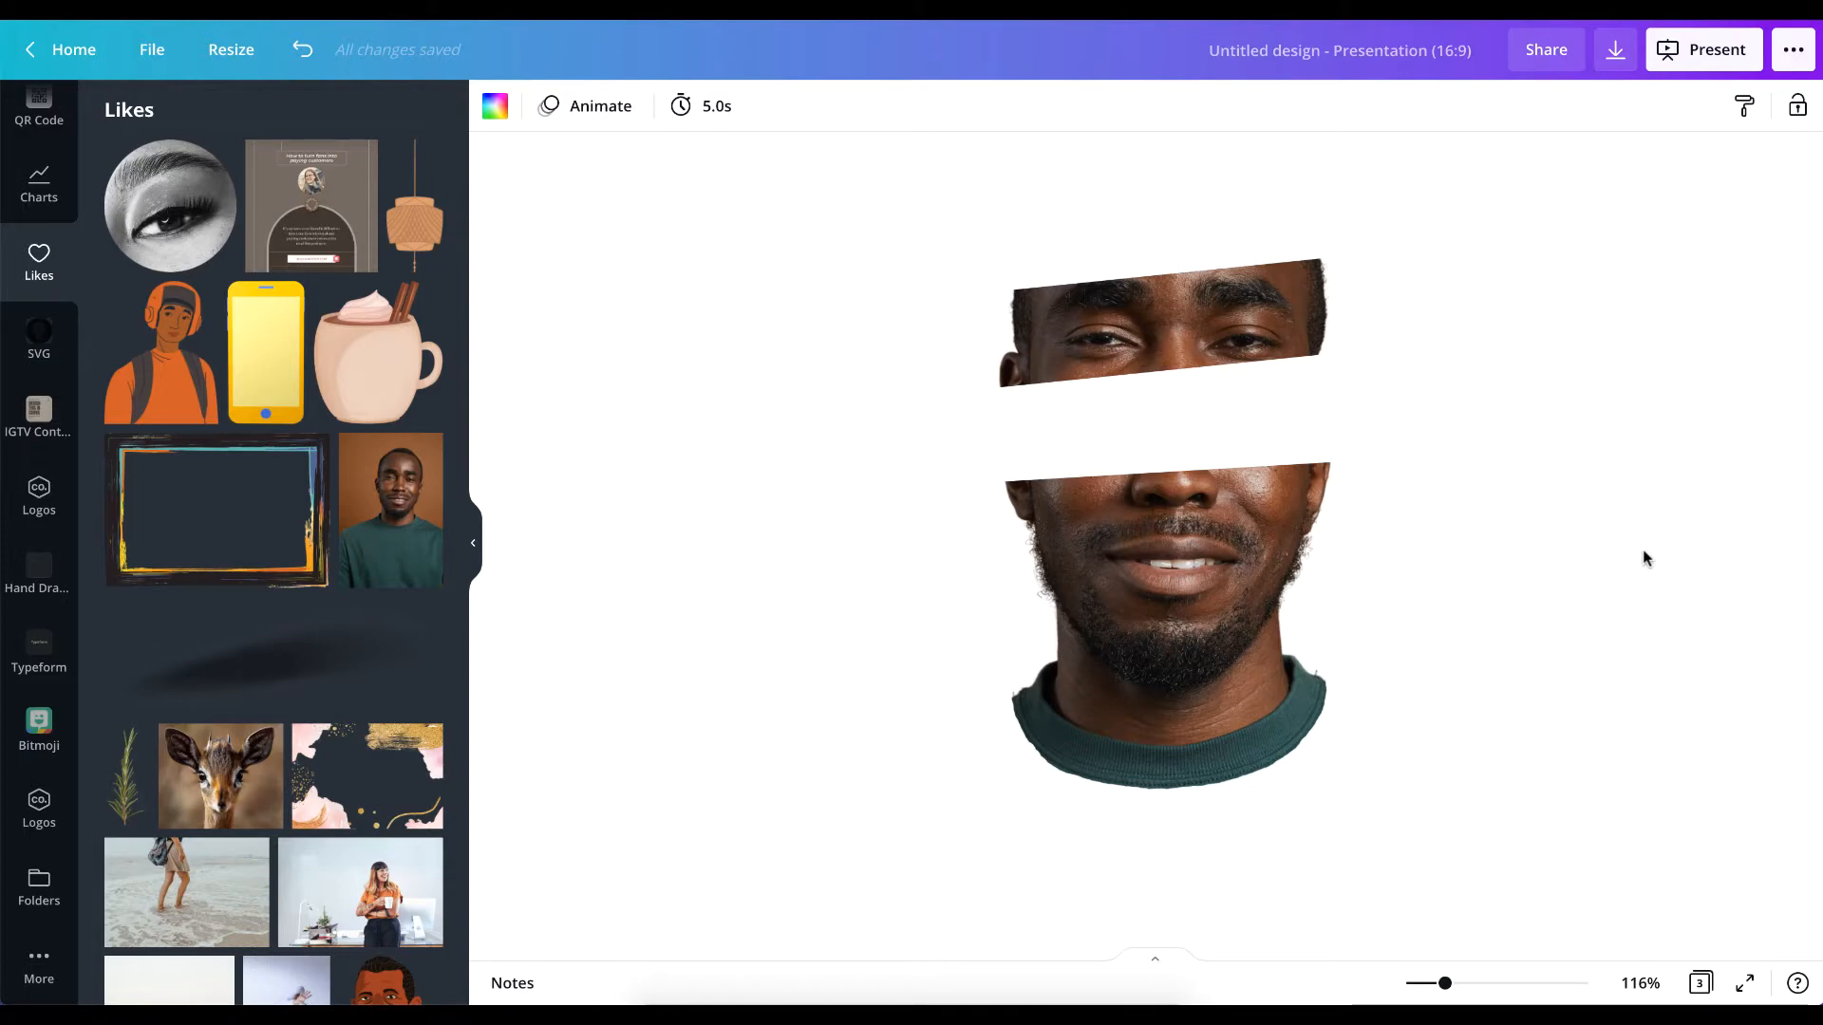
scroll(47, 276, "up", 5)
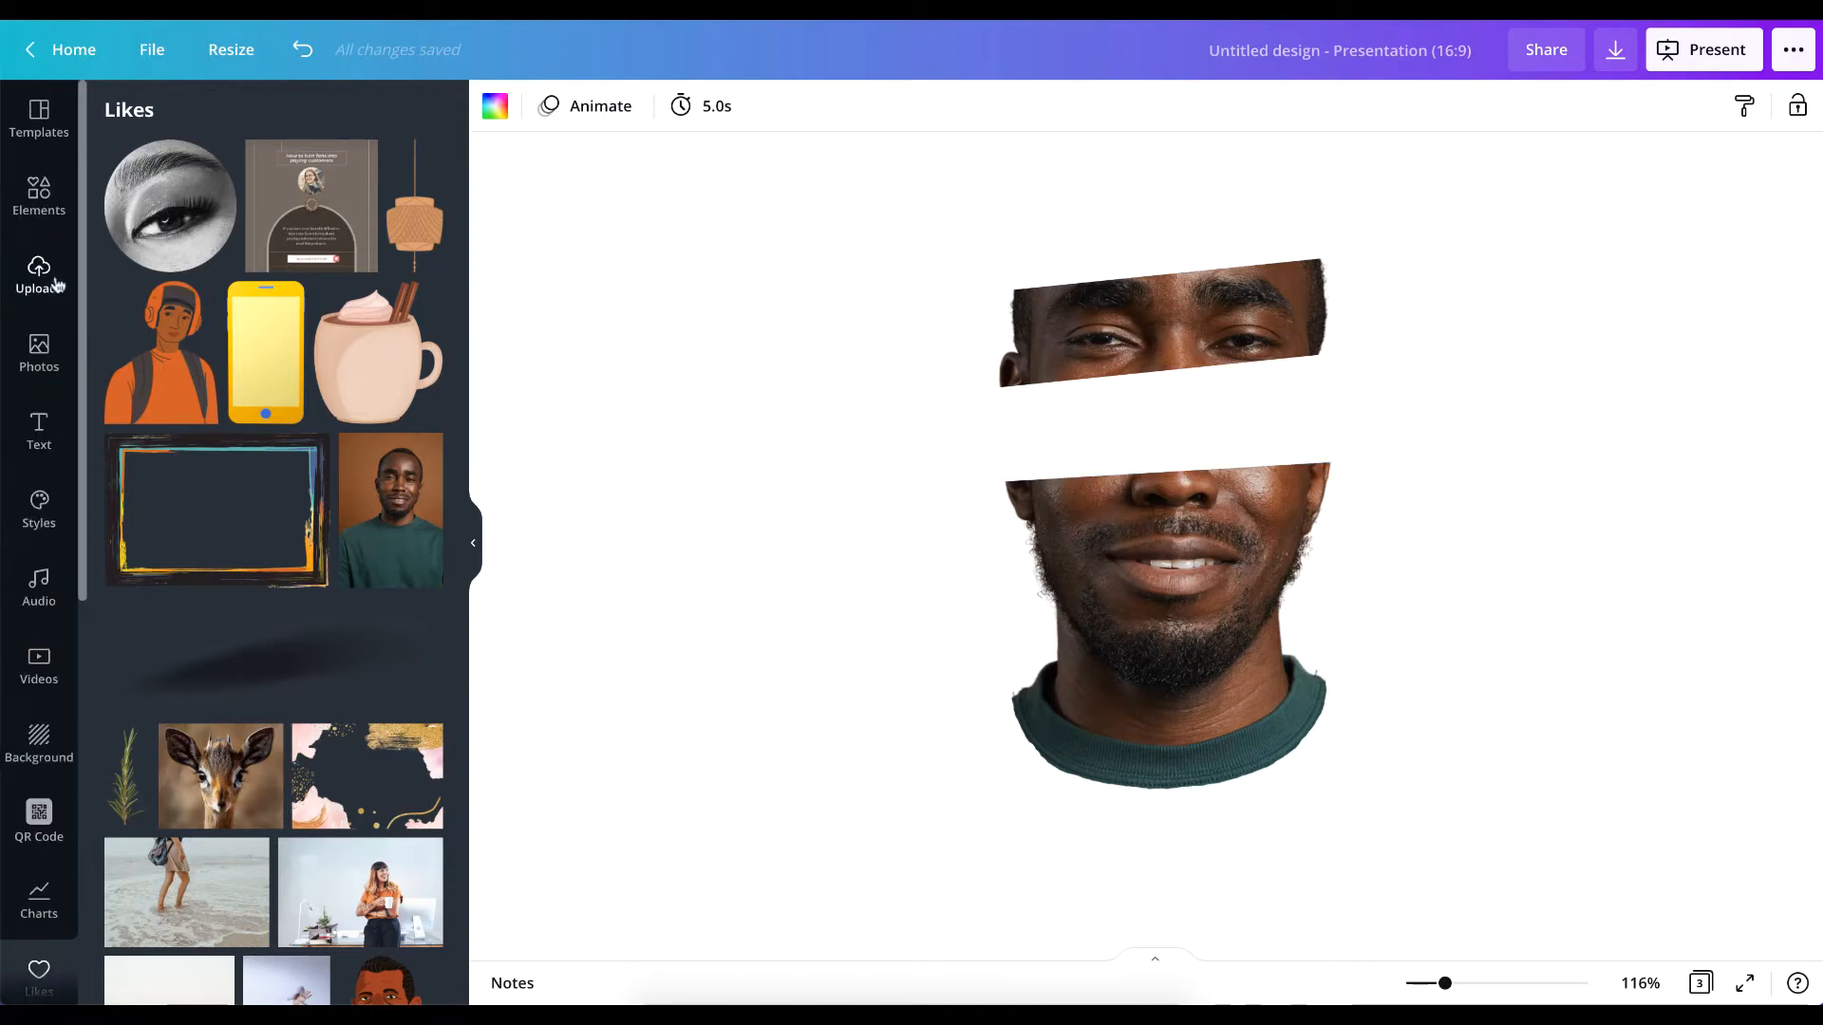
left_click(51, 215)
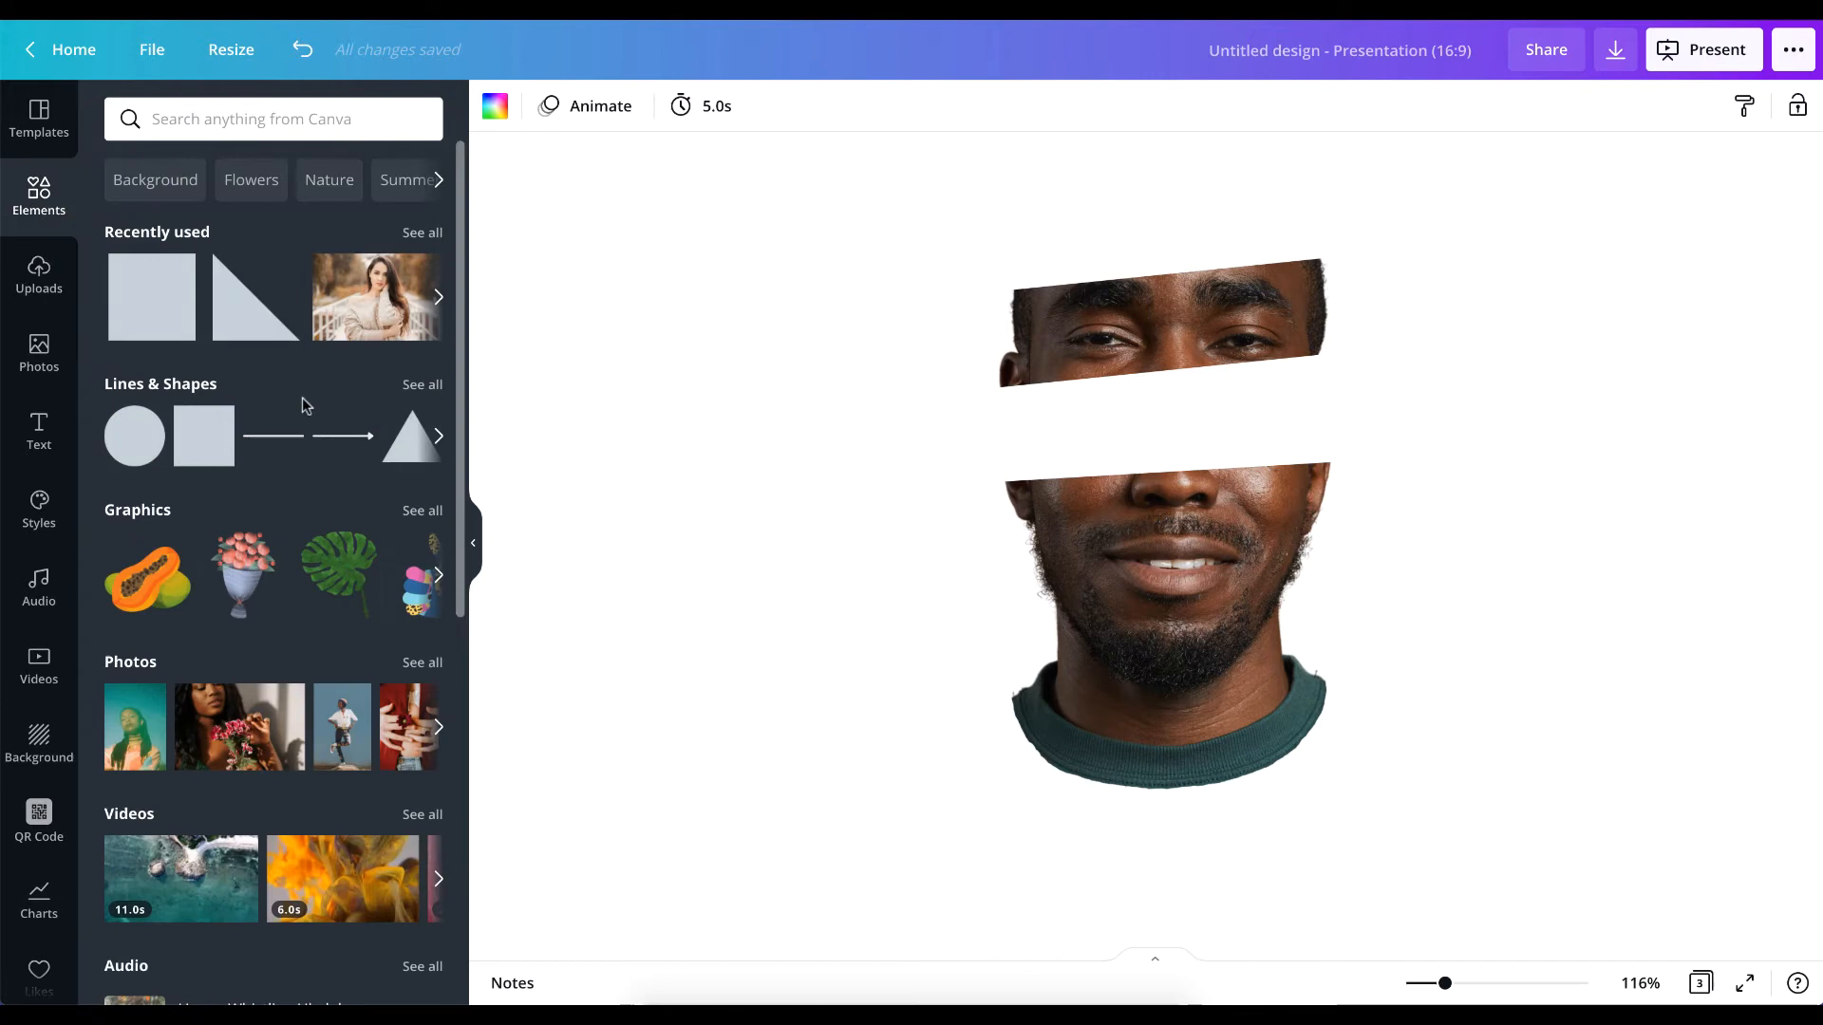
left_click(148, 431)
left_click(122, 448)
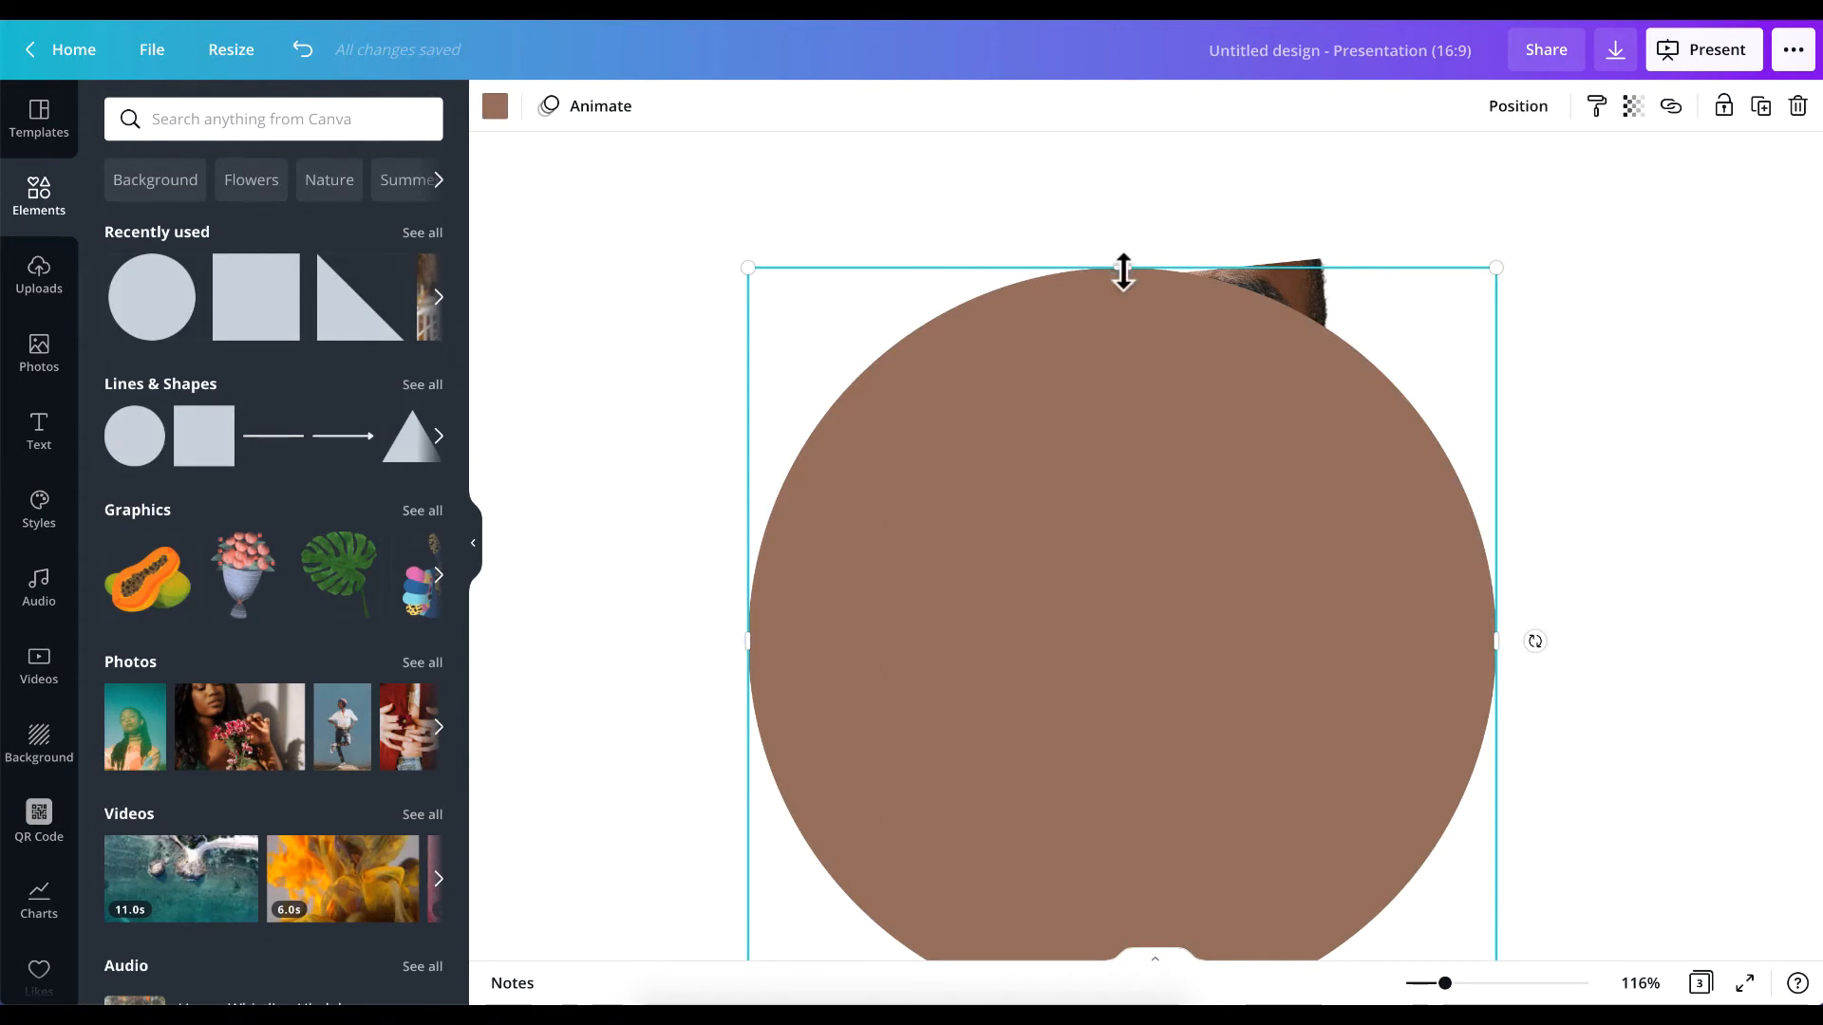
Flatten the circle into a thin ellipse and fit it across the upper slice's bottom cut at about the width of the face.
left_click_drag(1123, 273, 1176, 394)
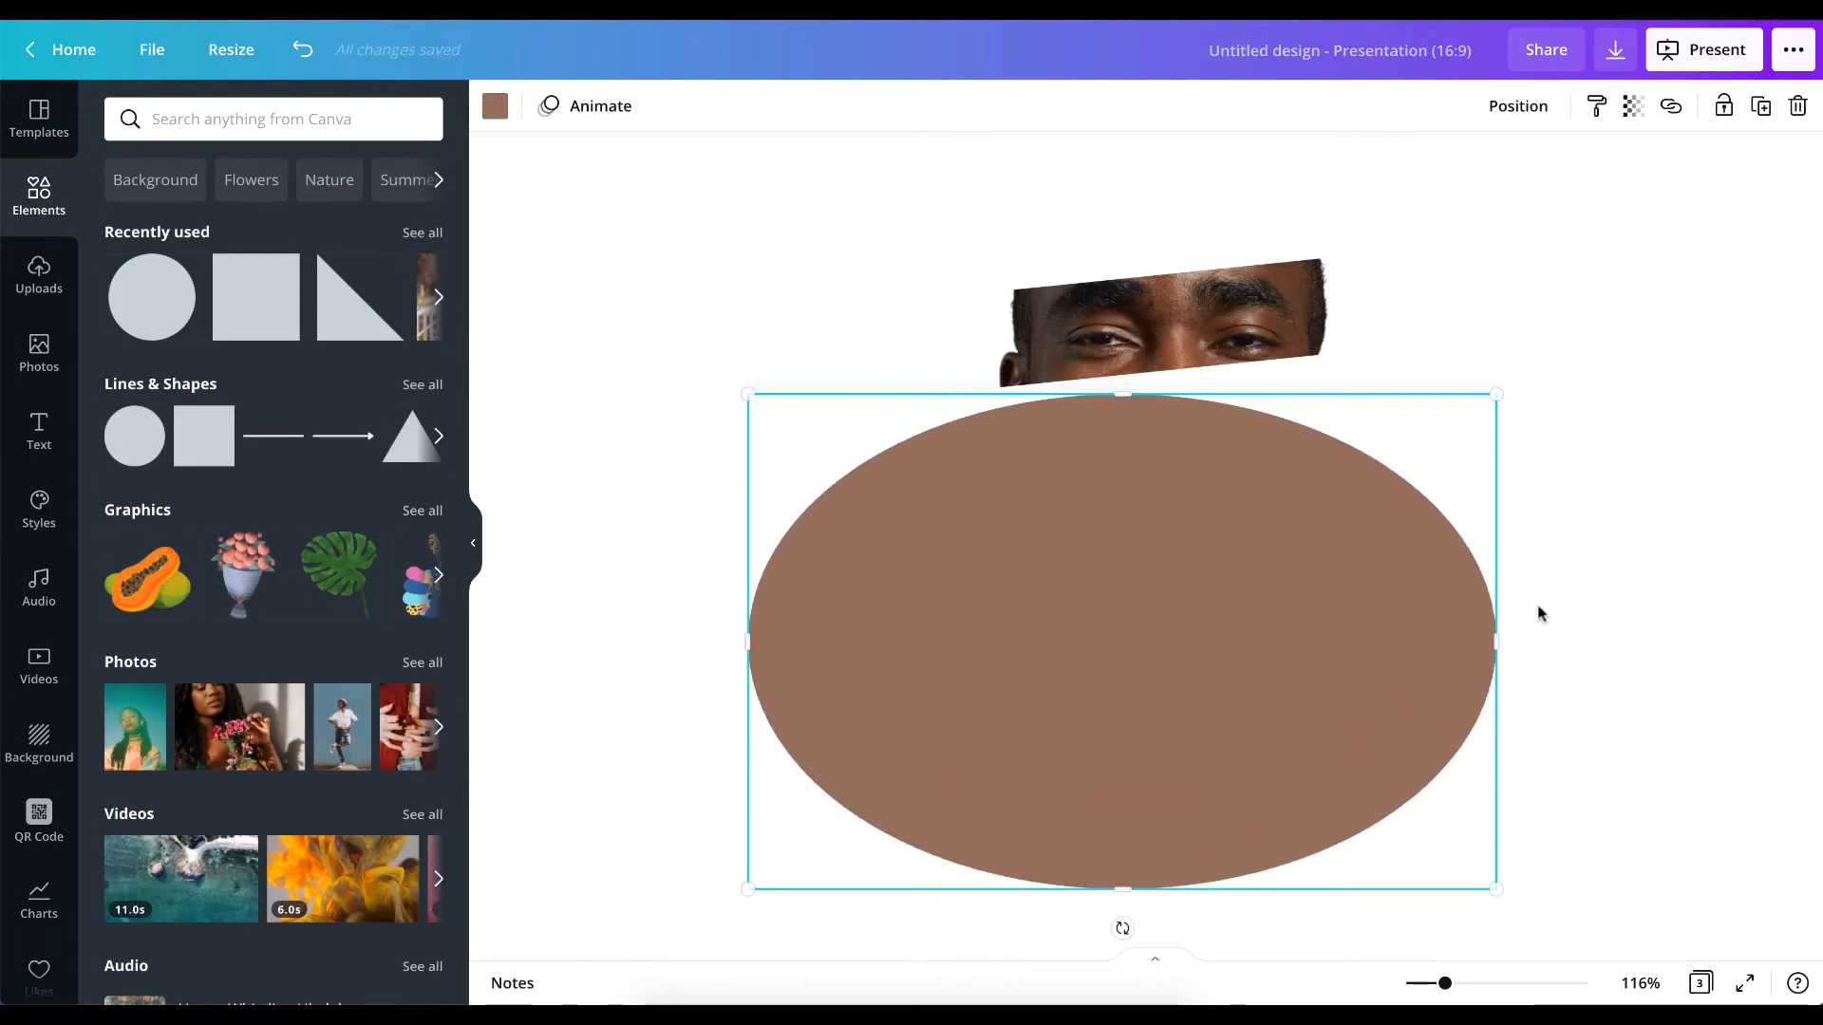
left_click_drag(1495, 637, 1346, 638)
left_click_drag(1117, 385, 1124, 627)
left_click_drag(1140, 700, 1129, 421)
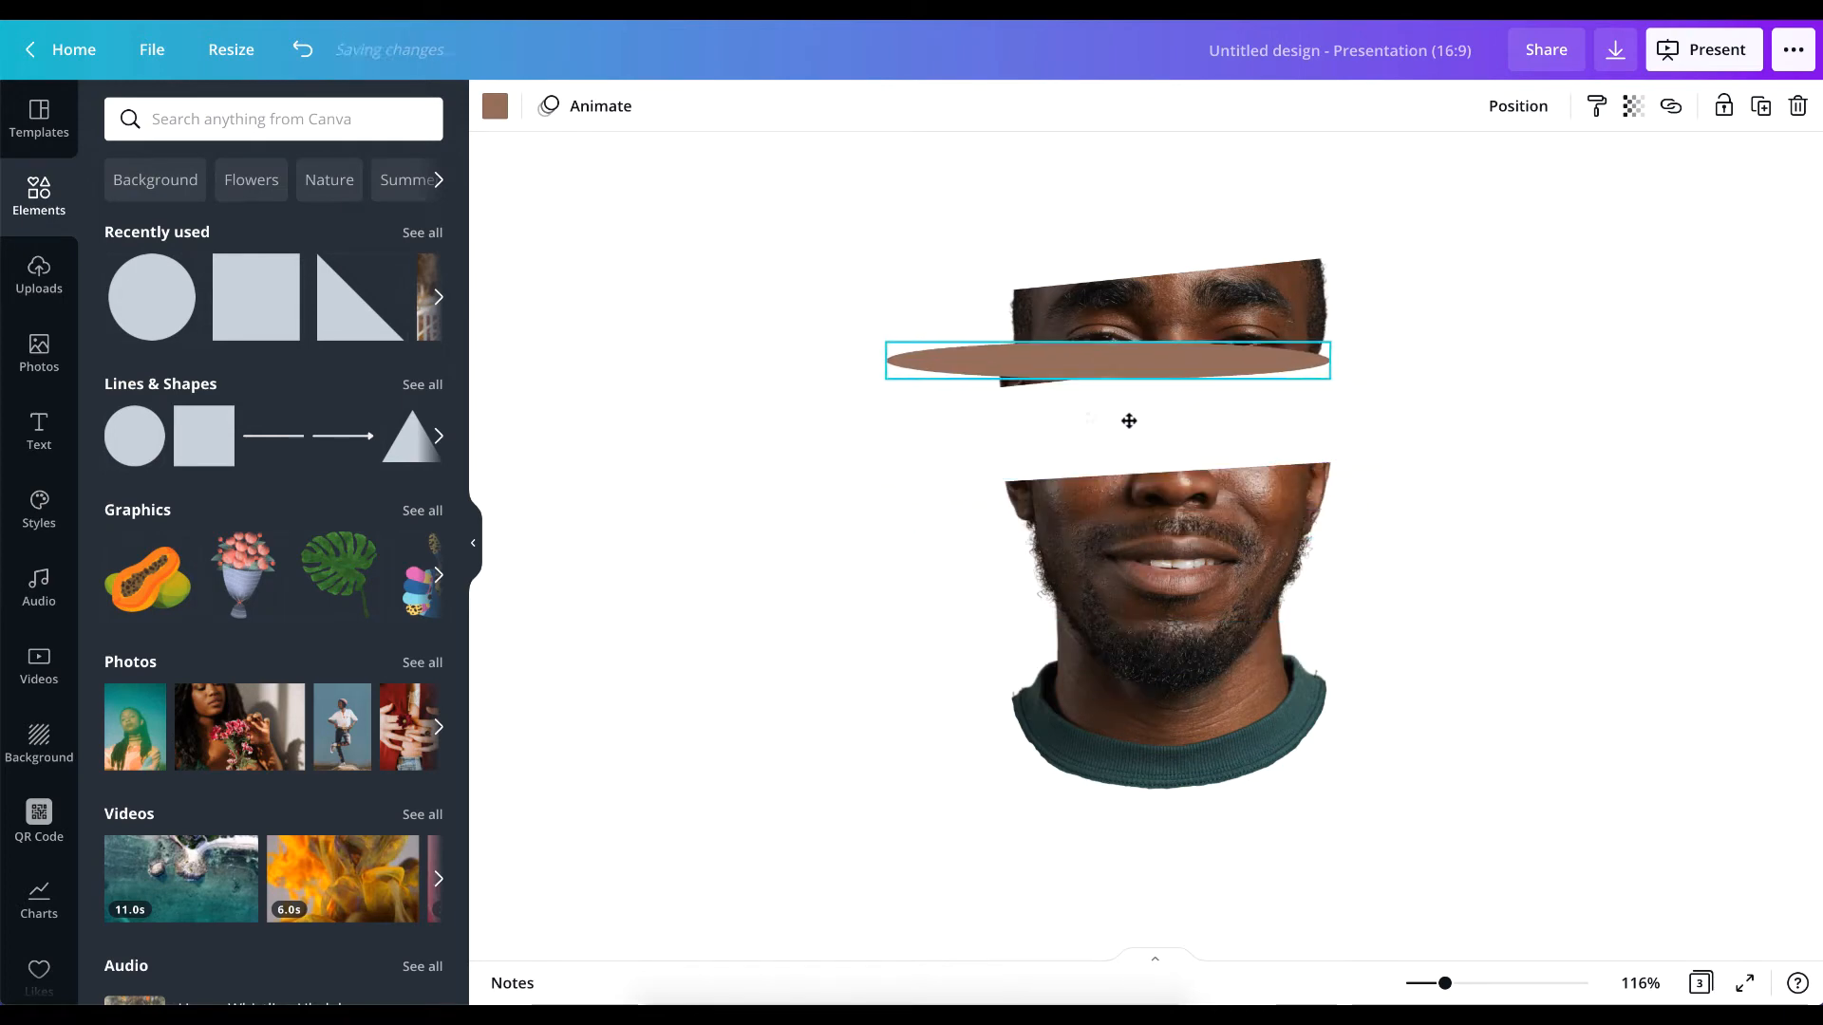
left_click_drag(884, 362, 1001, 395)
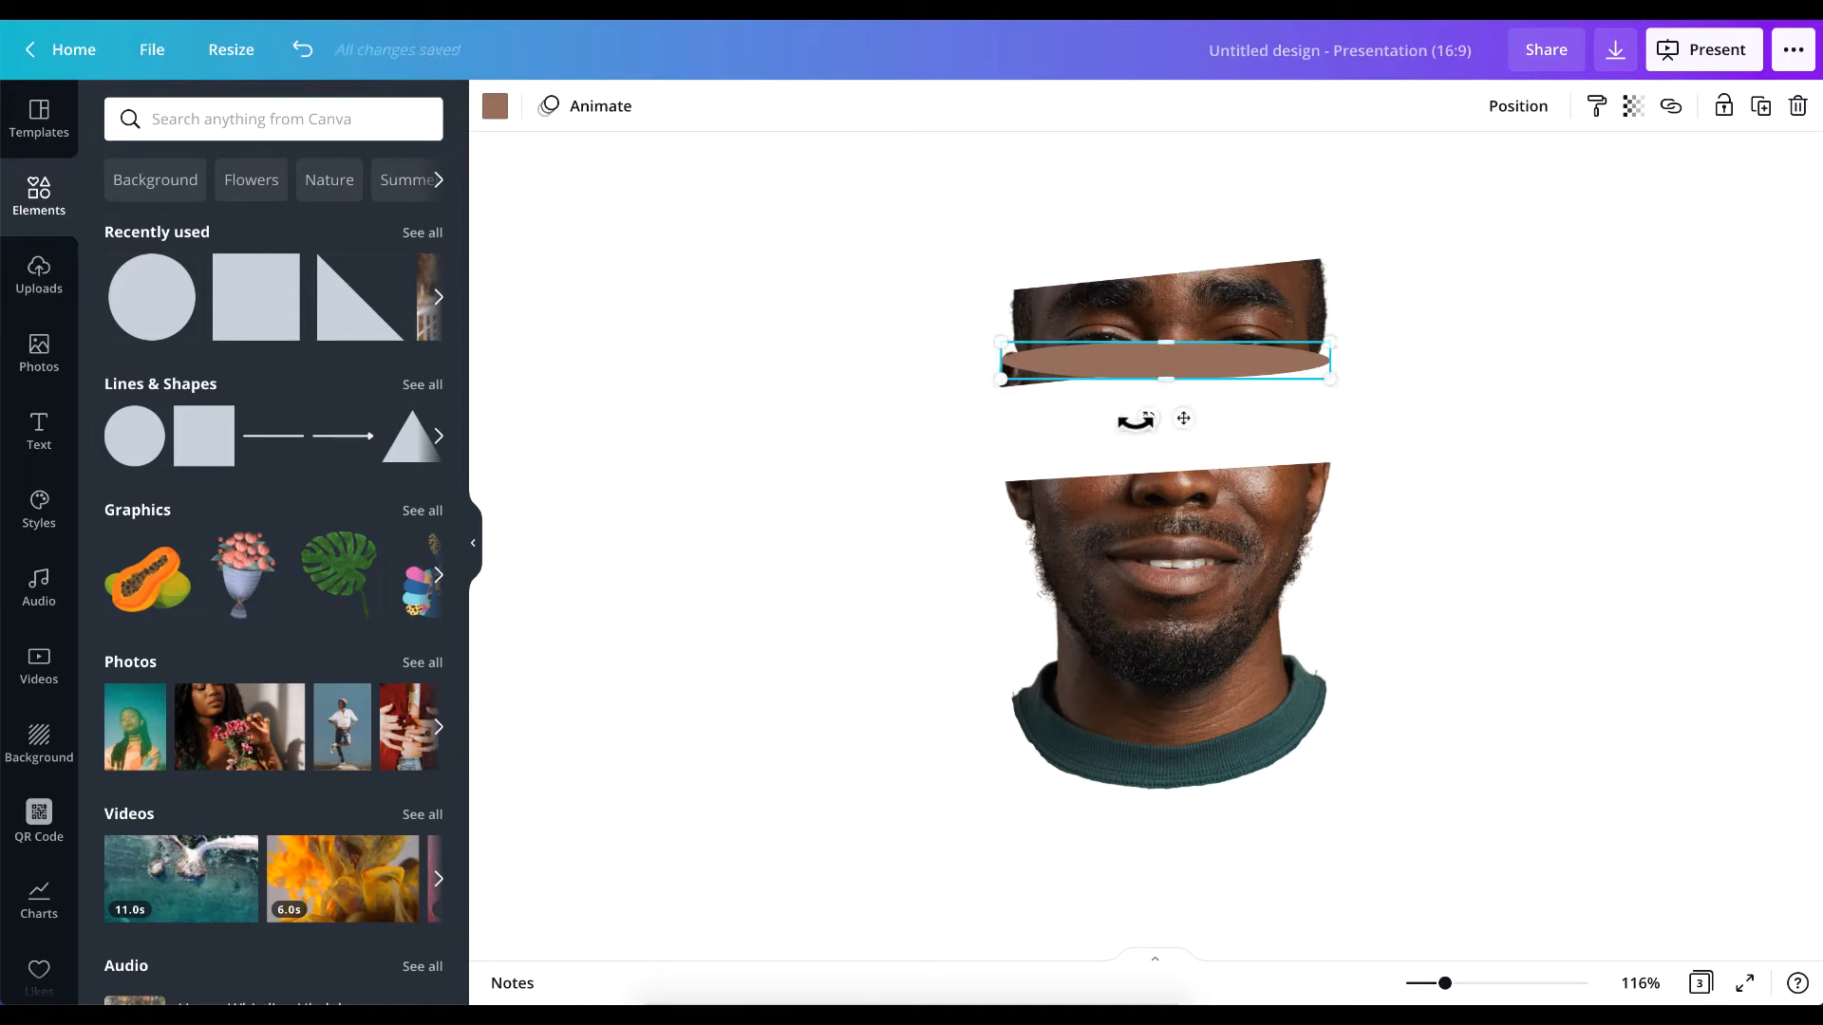
Rotate the ellipse to match the tilt of the upper slice's bottom cut and shorten it slightly to the face's width.
left_click(1153, 440)
left_click(1136, 356)
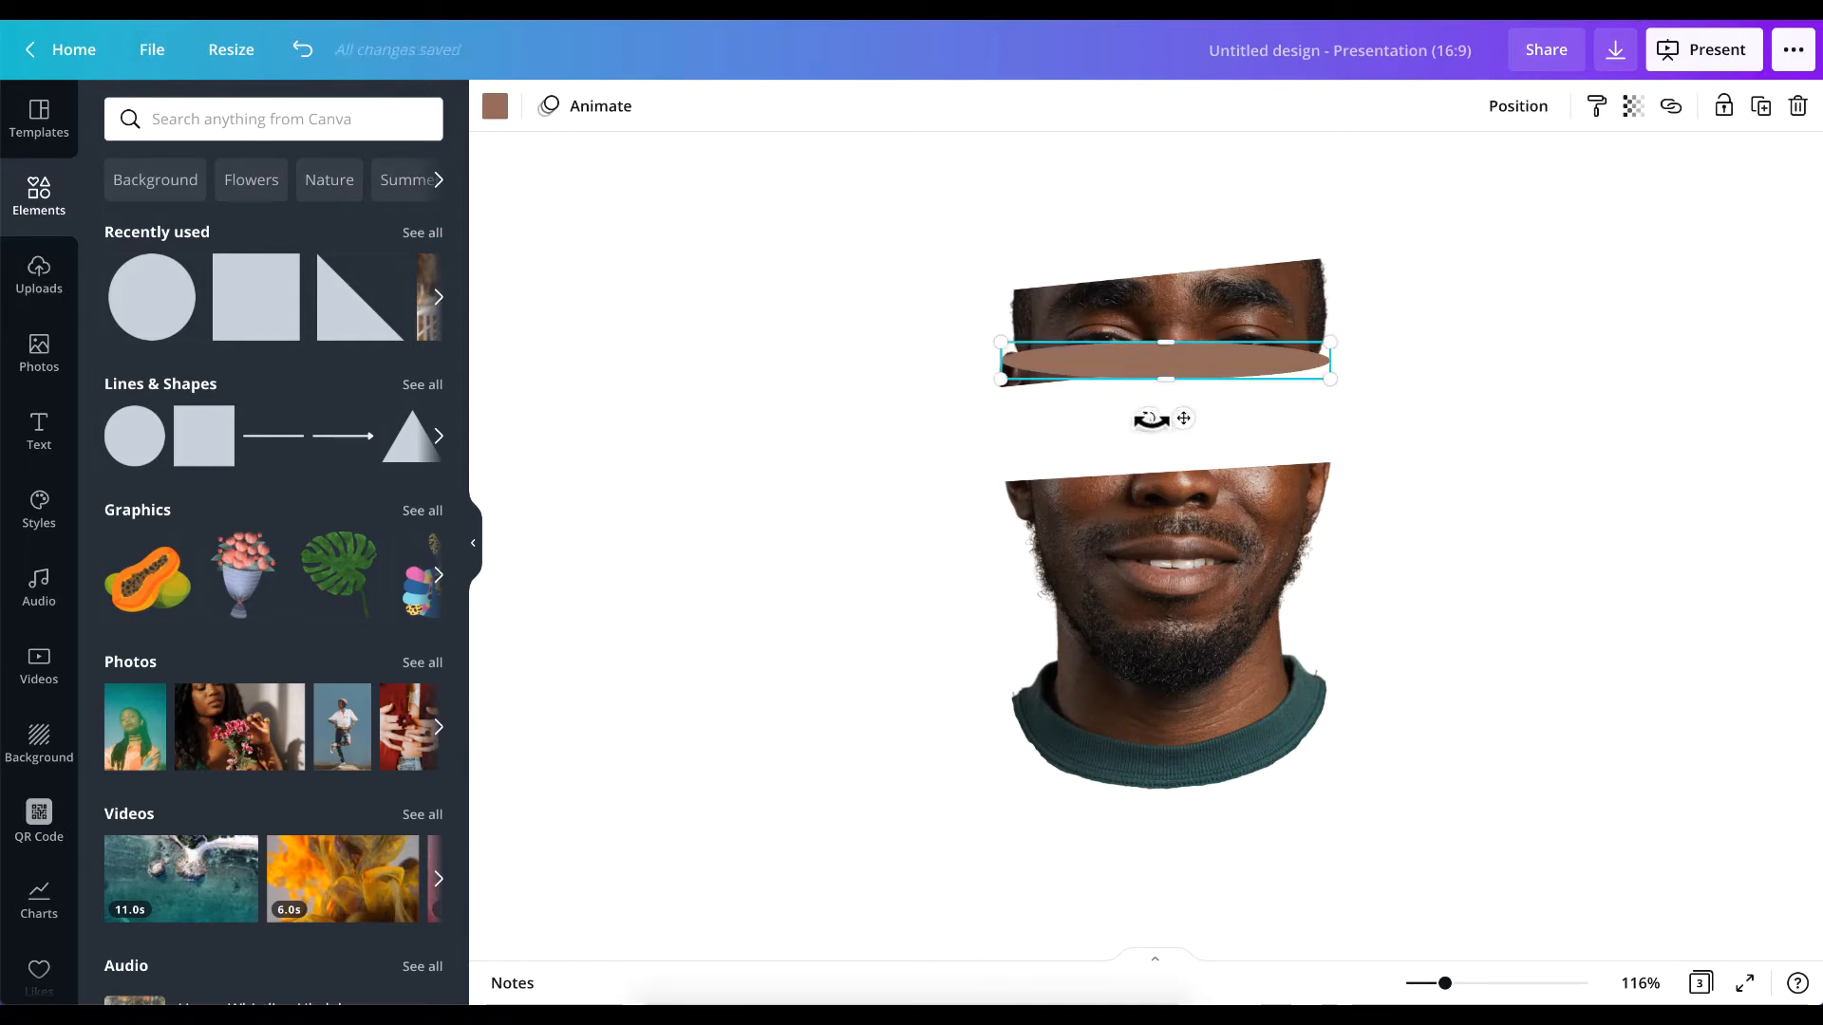
left_click_drag(1166, 423, 1143, 383)
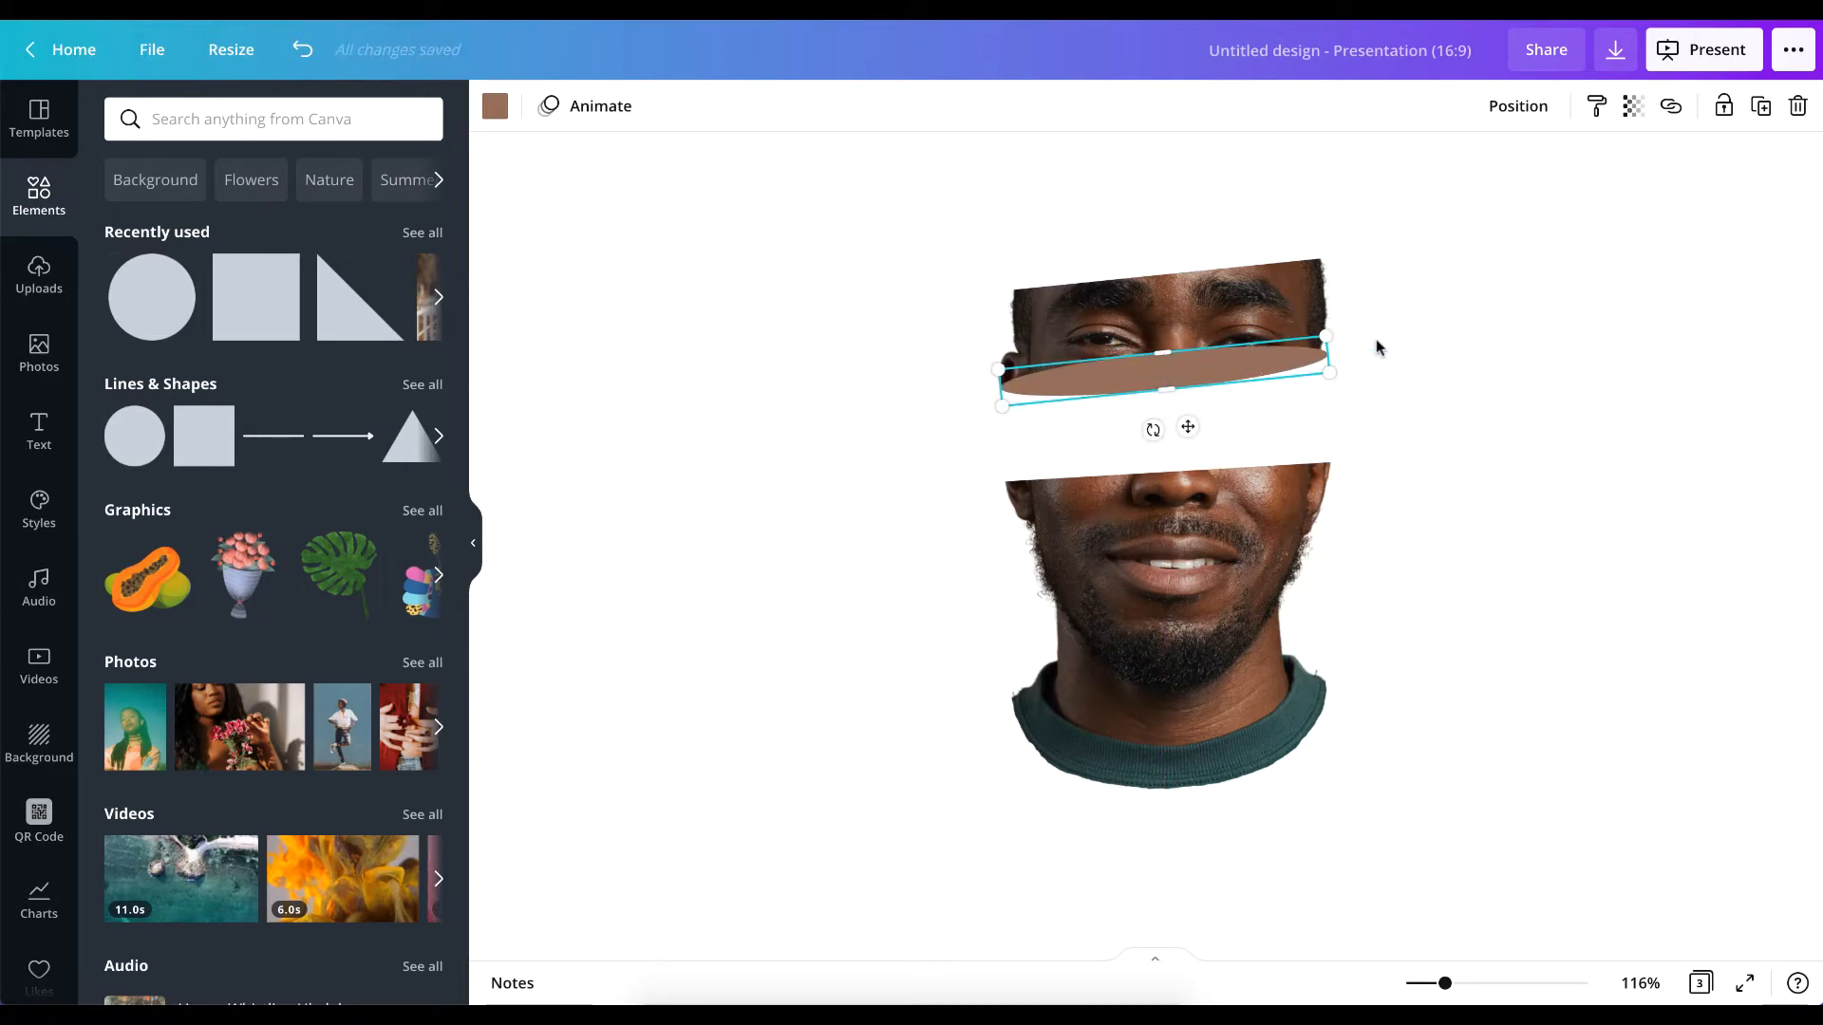
left_click_drag(1331, 349, 1322, 350)
left_click(1539, 397)
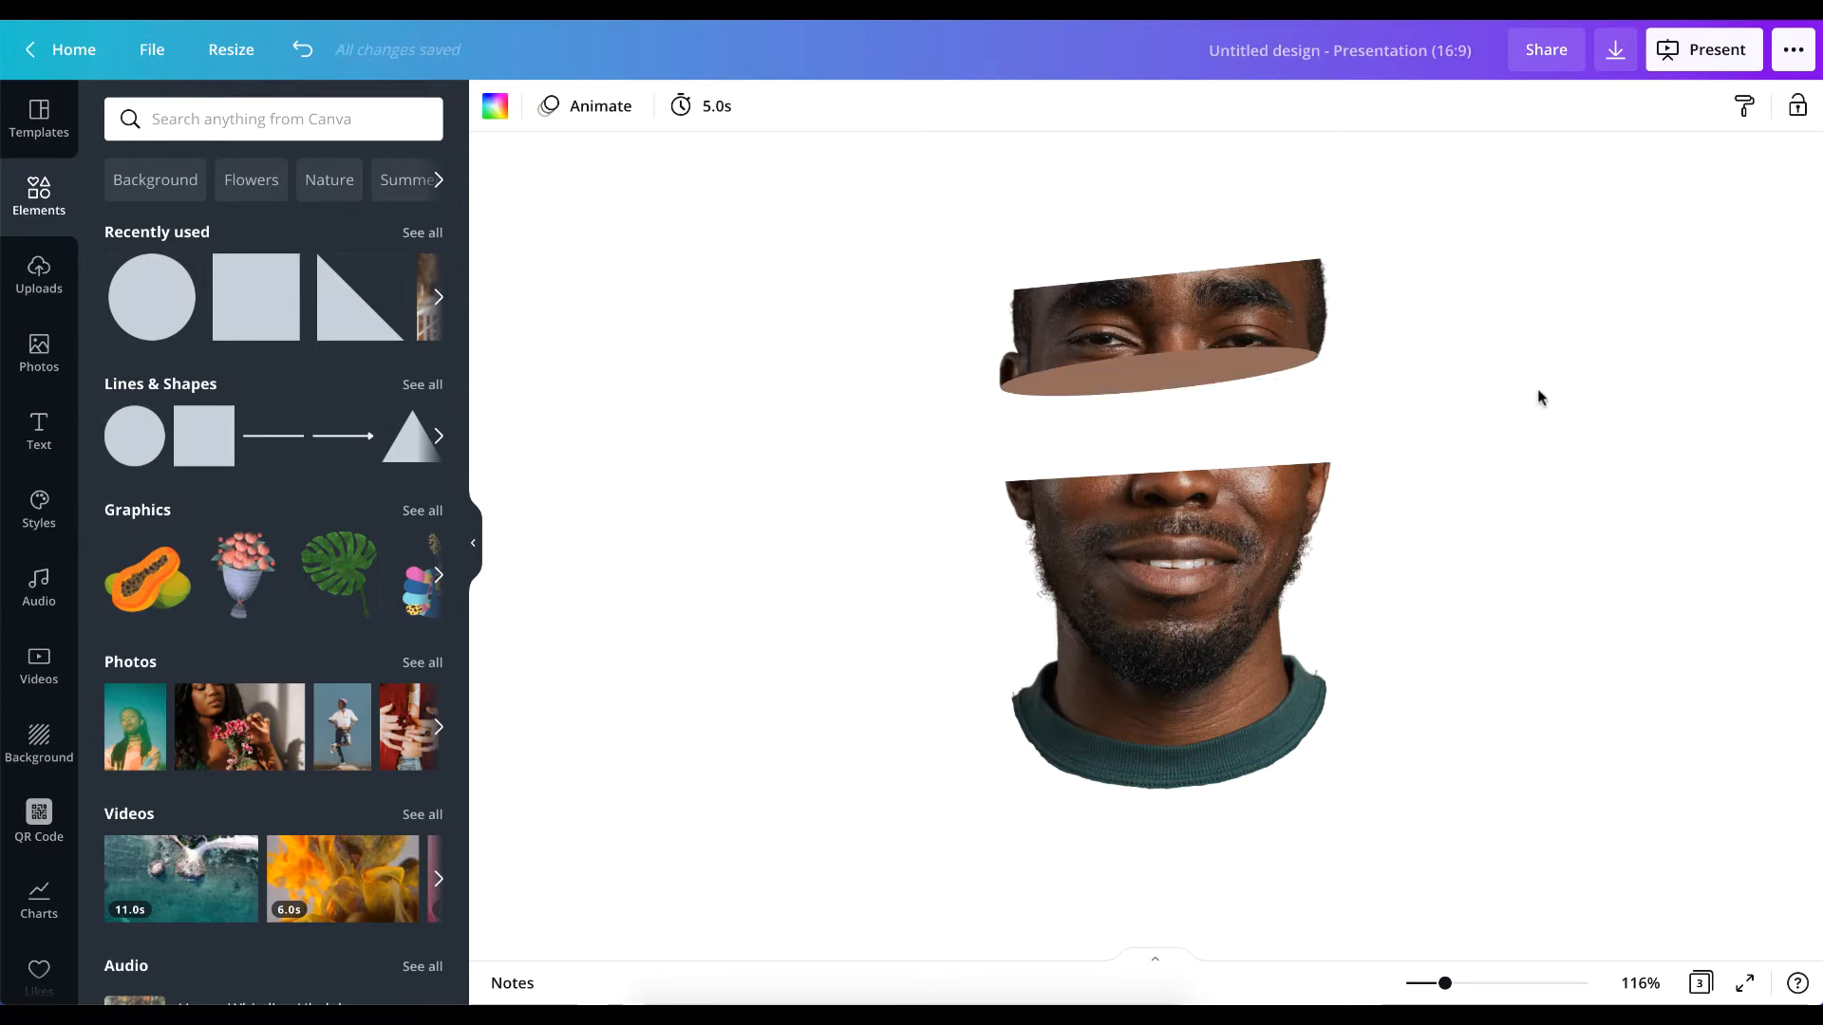
Send the brown ellipse backward so it sits behind the upper face slice.
left_click(1192, 364)
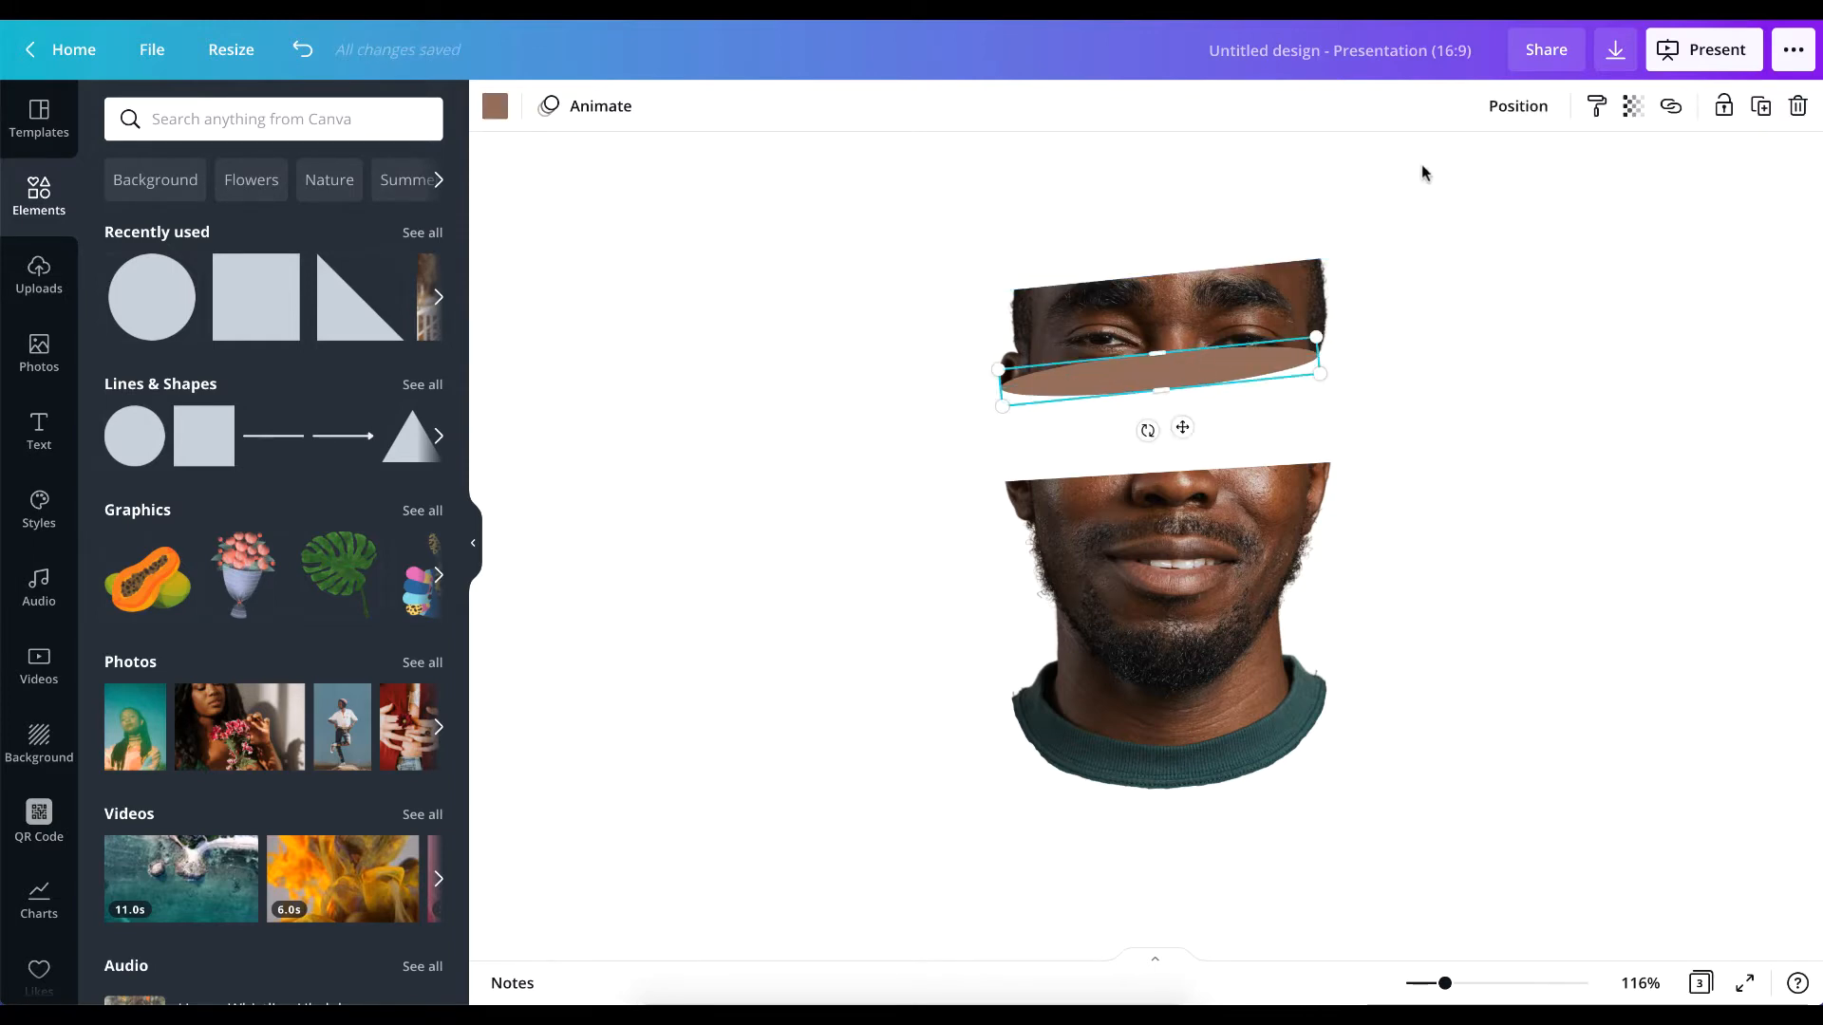
left_click(1502, 122)
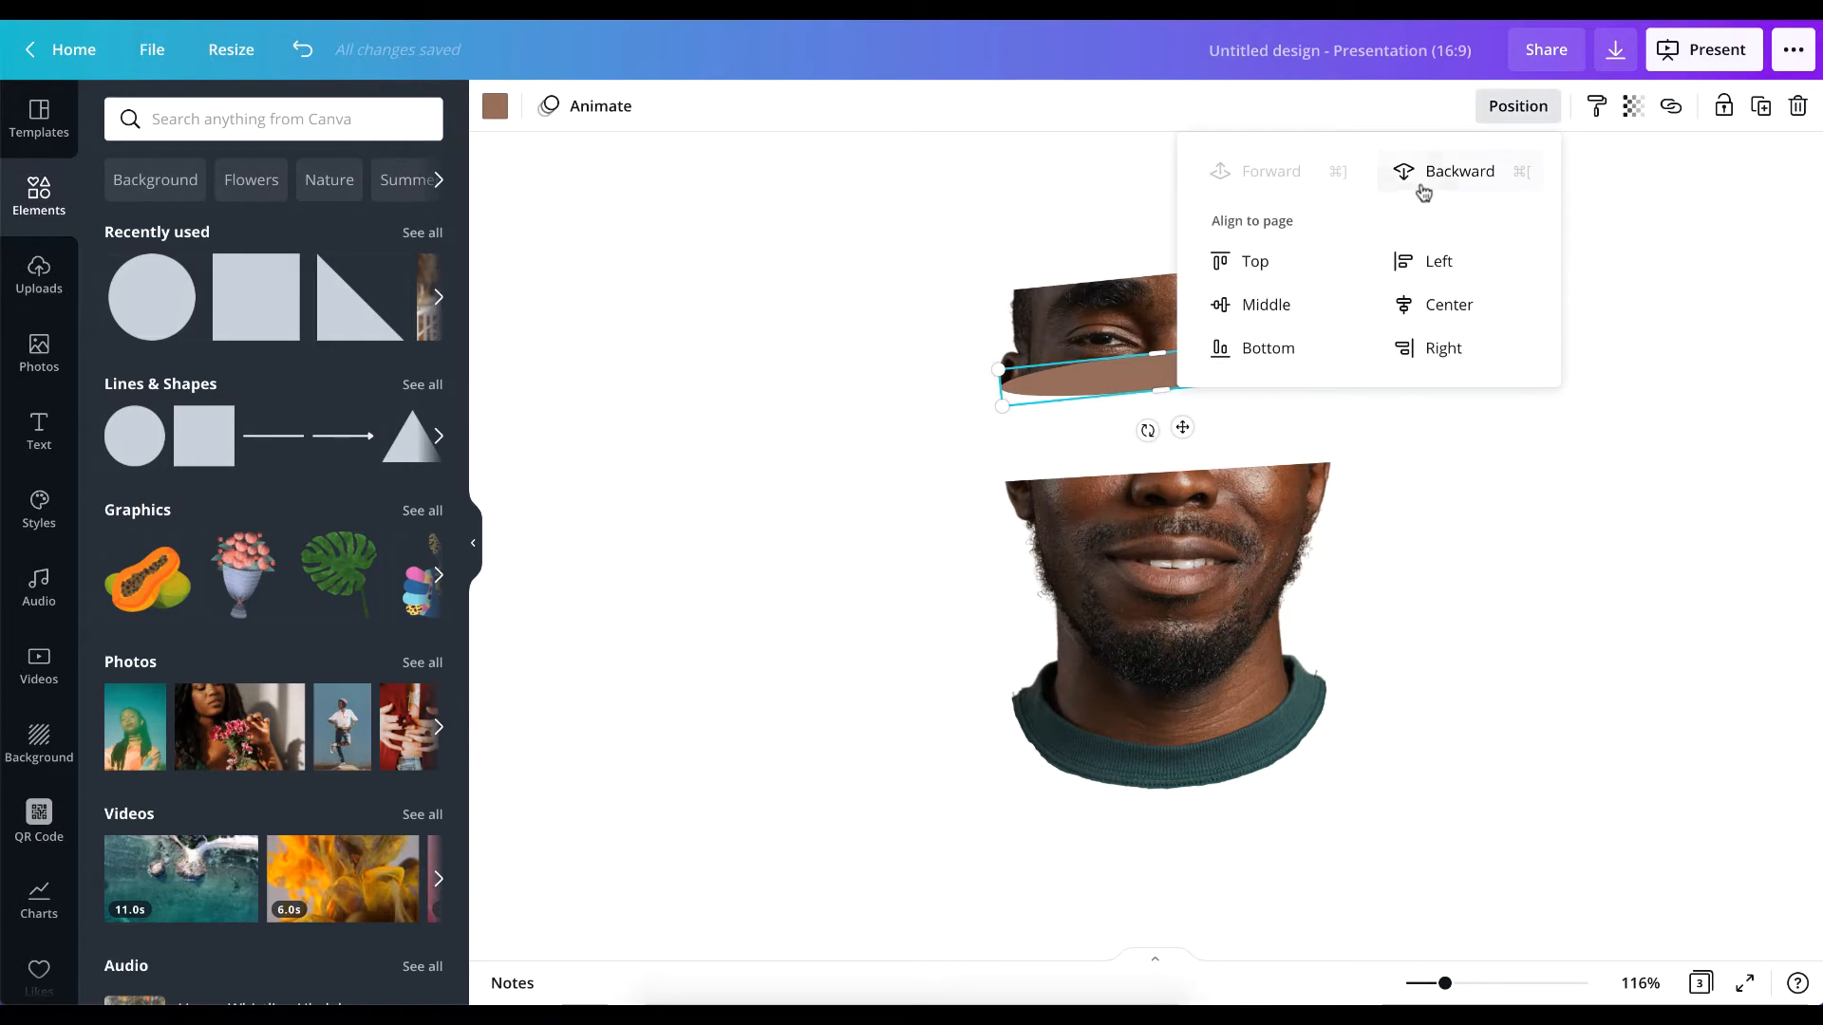
left_click(1534, 555)
left_click(1119, 385)
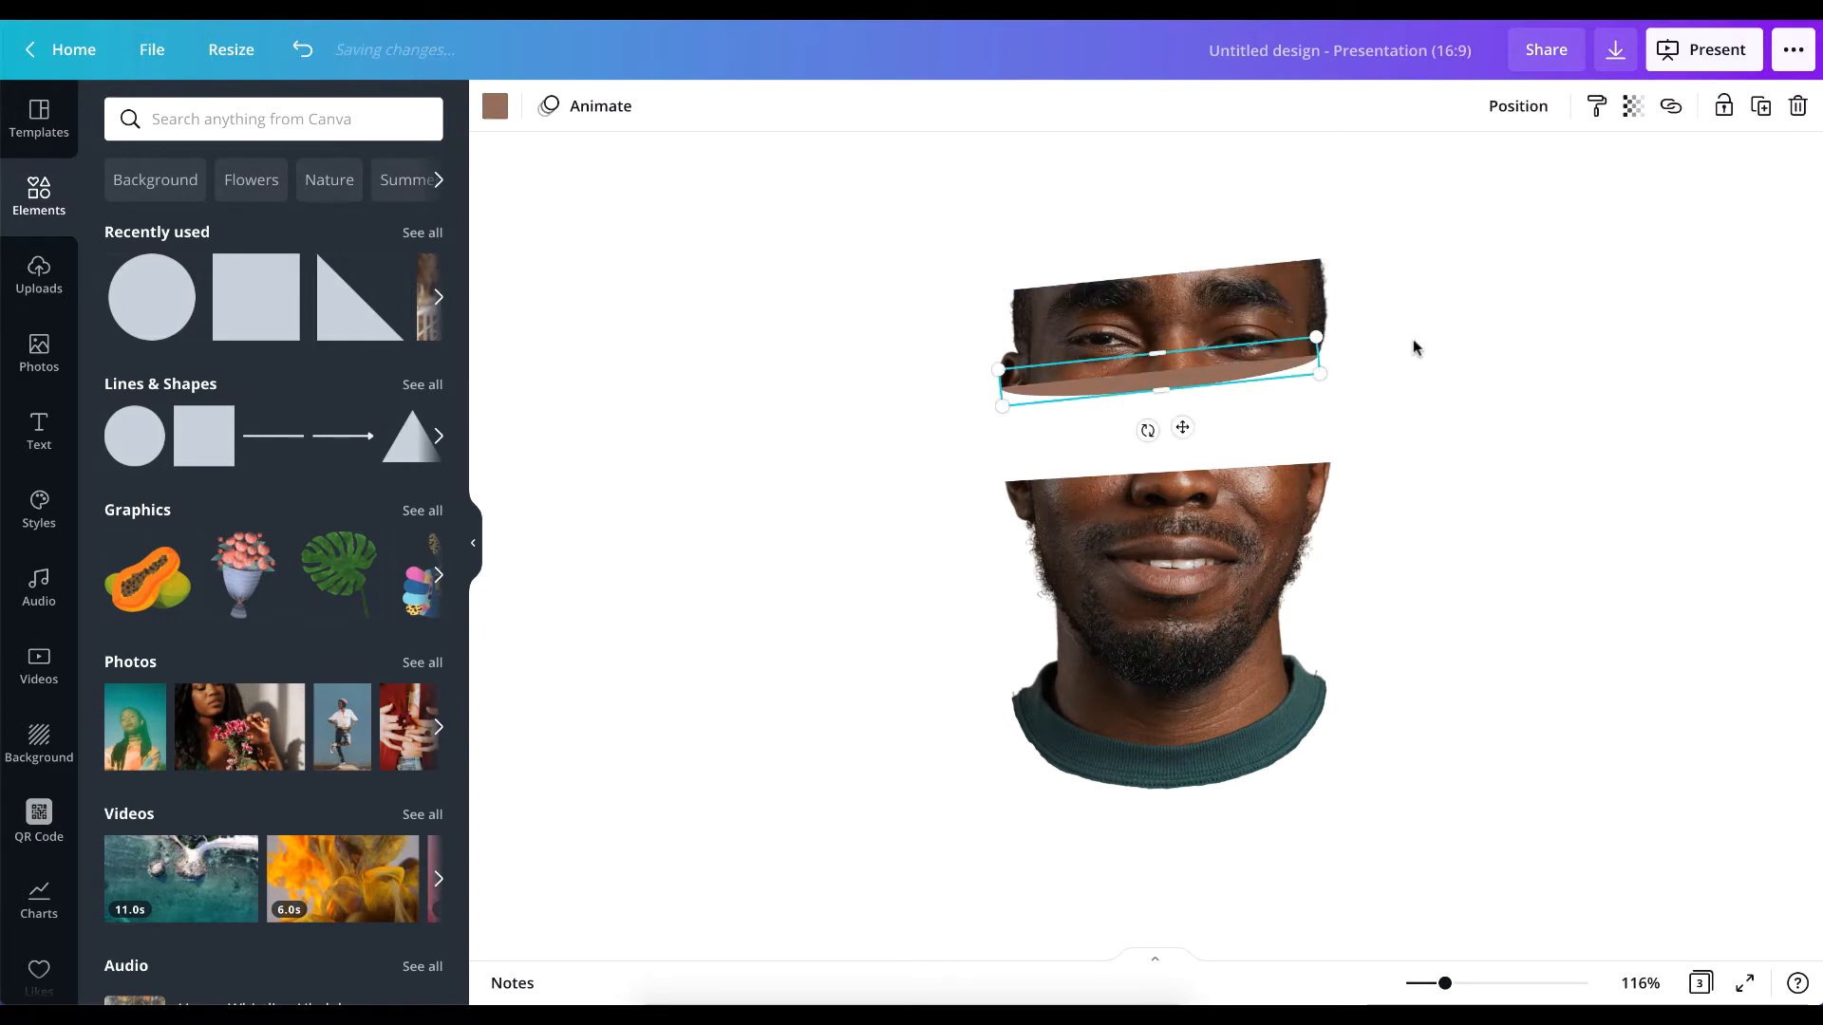
Compare with the finished example, then flatten the ellipse to a thin sliver and nudge it up against the upper slice's bottom cut.
scroll(1413, 339, "down", 10)
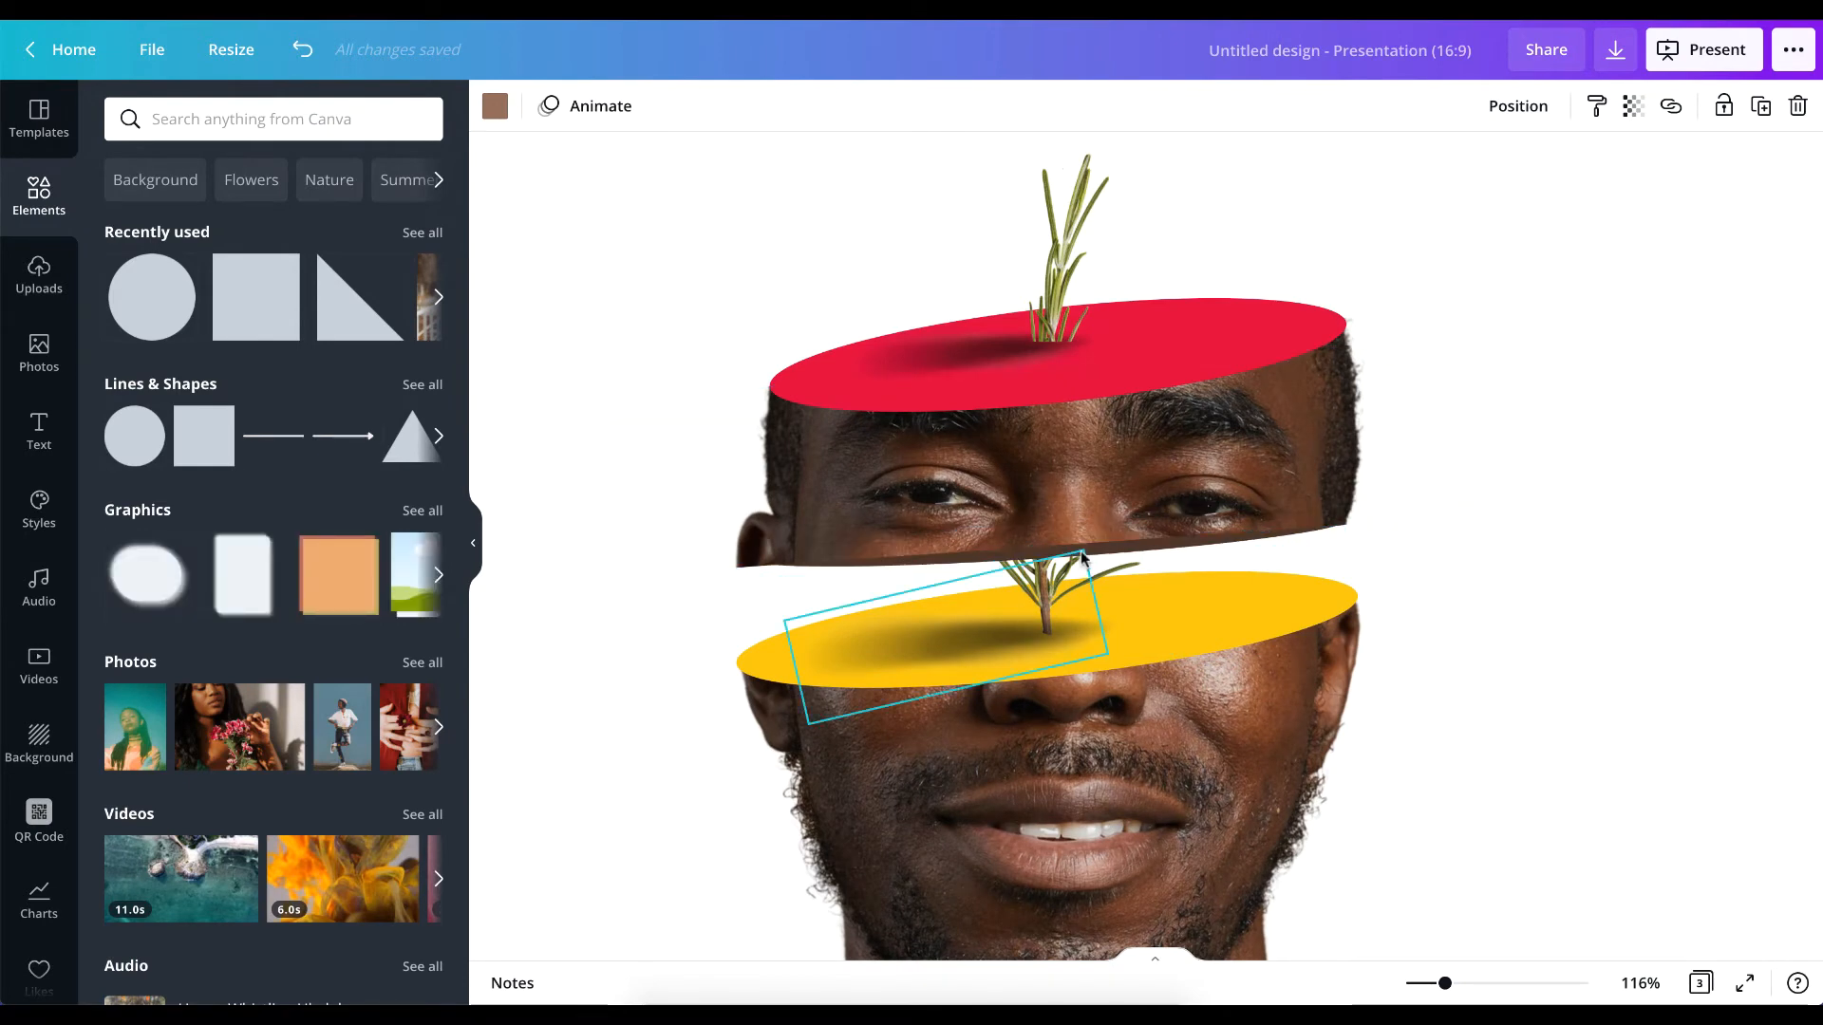
scroll(1084, 553, "down", 15)
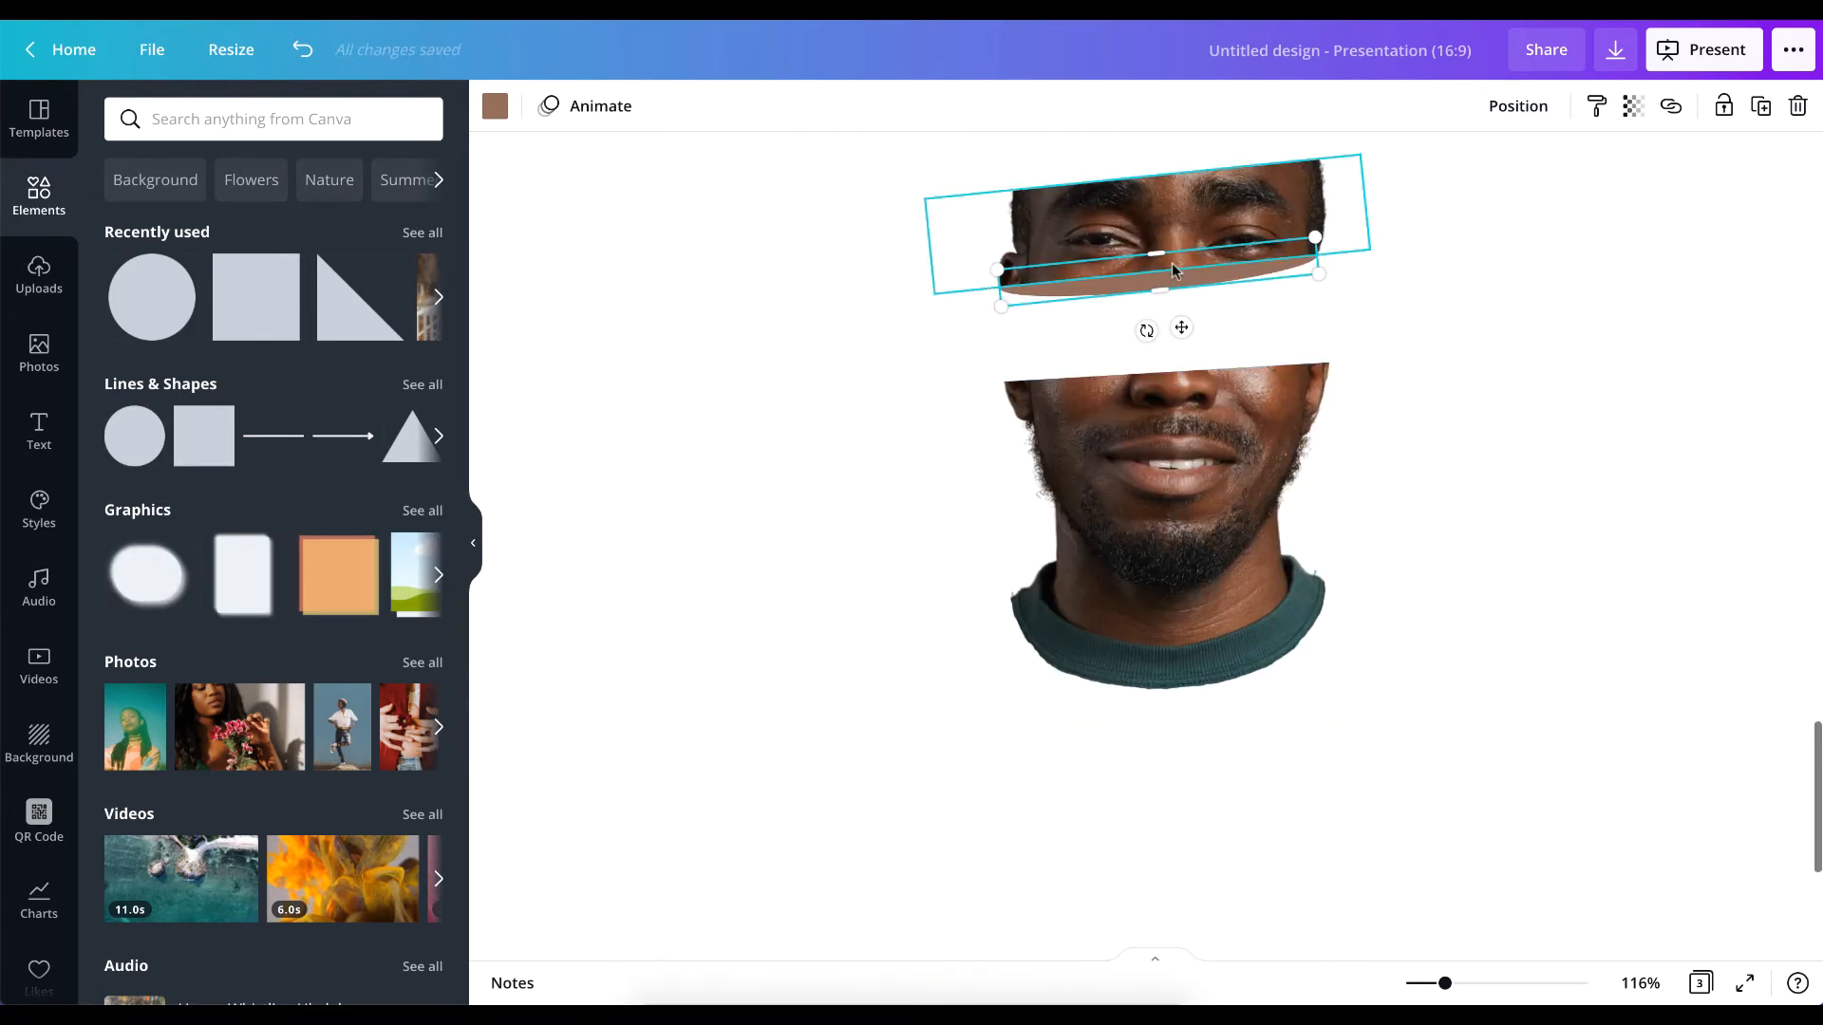
left_click_drag(1153, 257, 1159, 277)
key("Up")
key("Up")
key("Up")
key("Up")
key("Up")
key("Up")
key("Up")
key("Up")
key("Up")
key("Up")
key("Up")
key("Up")
key("Up")
key("Up")
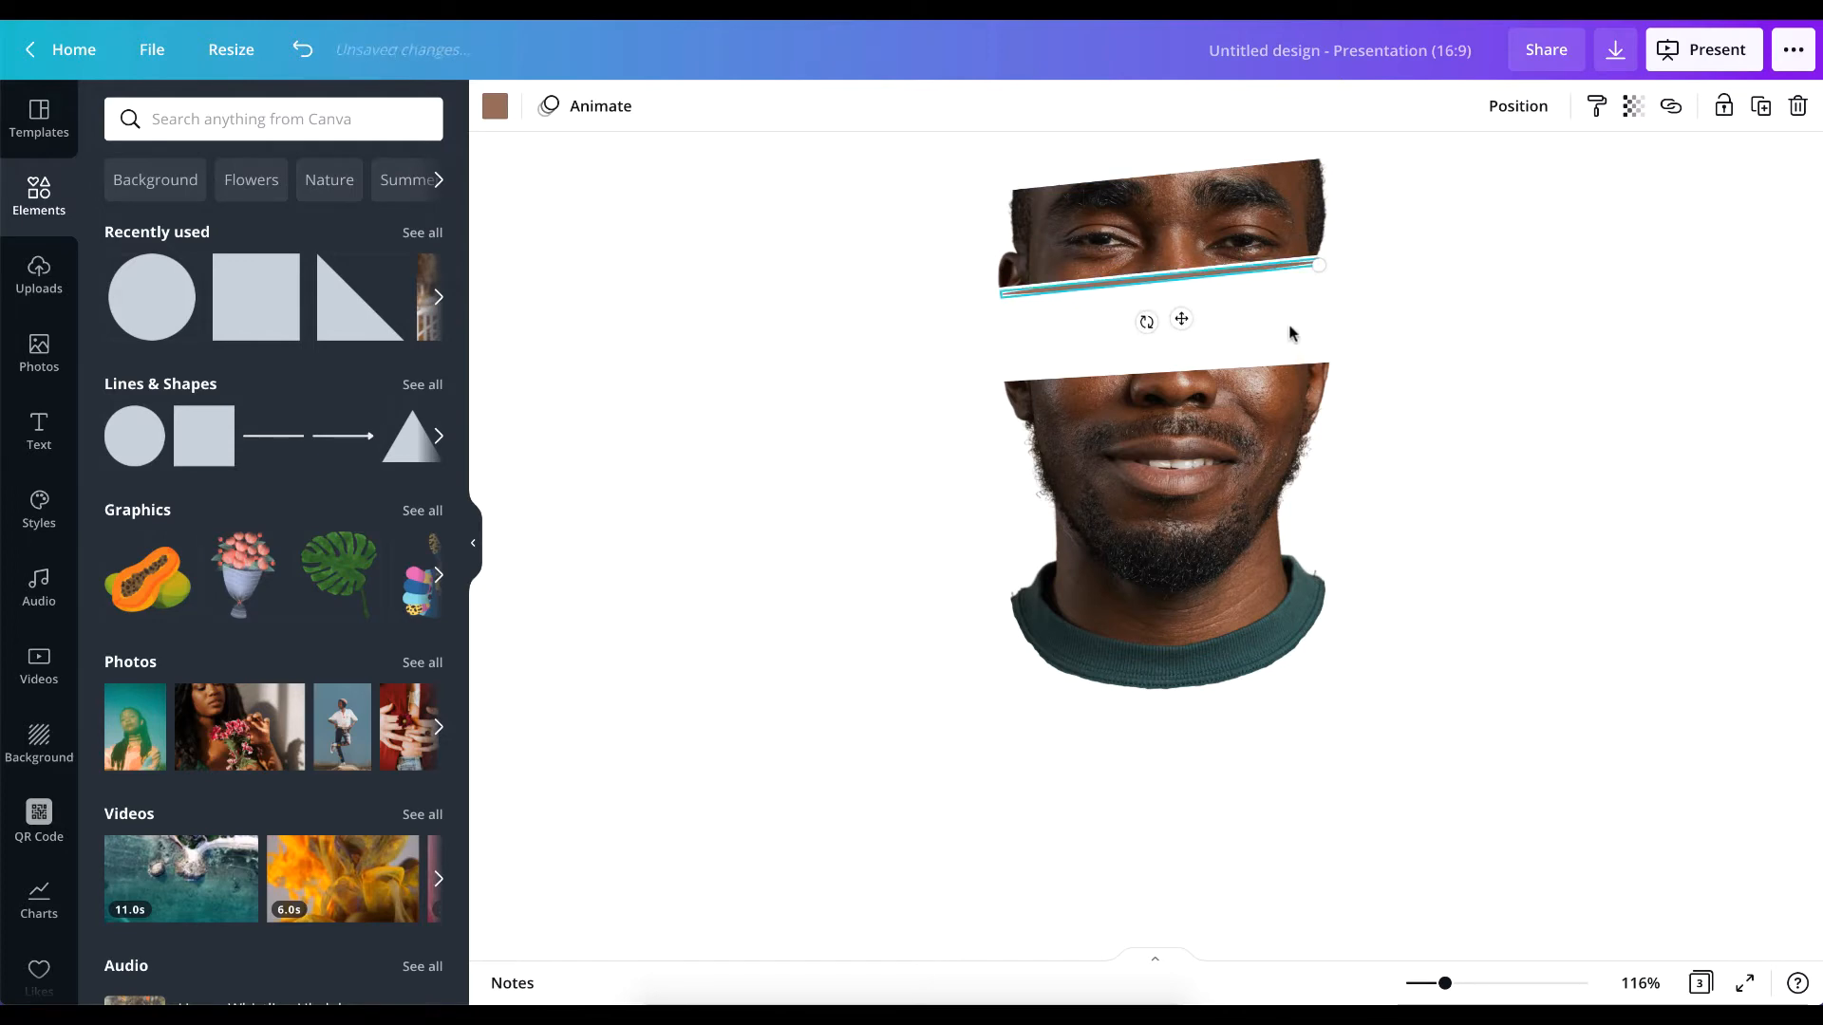
key("Up")
key("Up")
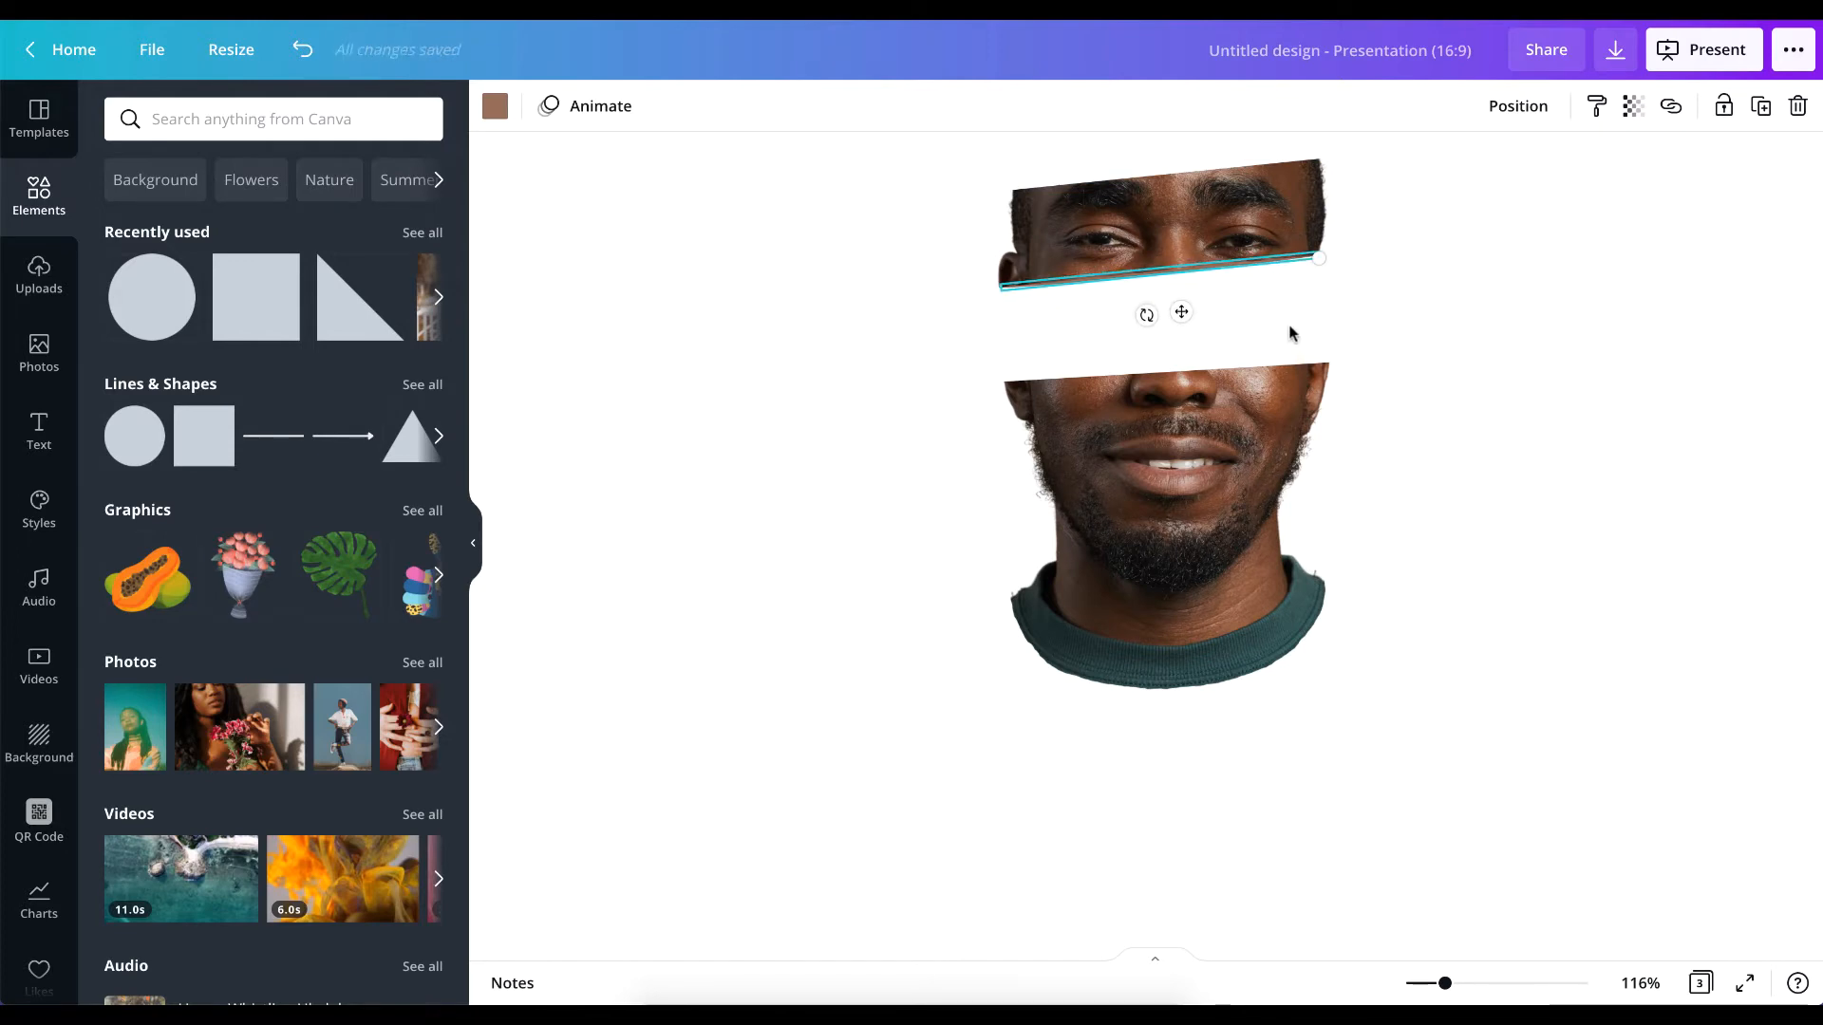
Stretch the thin ellipse slightly so its raised end meets the outer edge of the upper slice.
scroll(1291, 332, "up", 5)
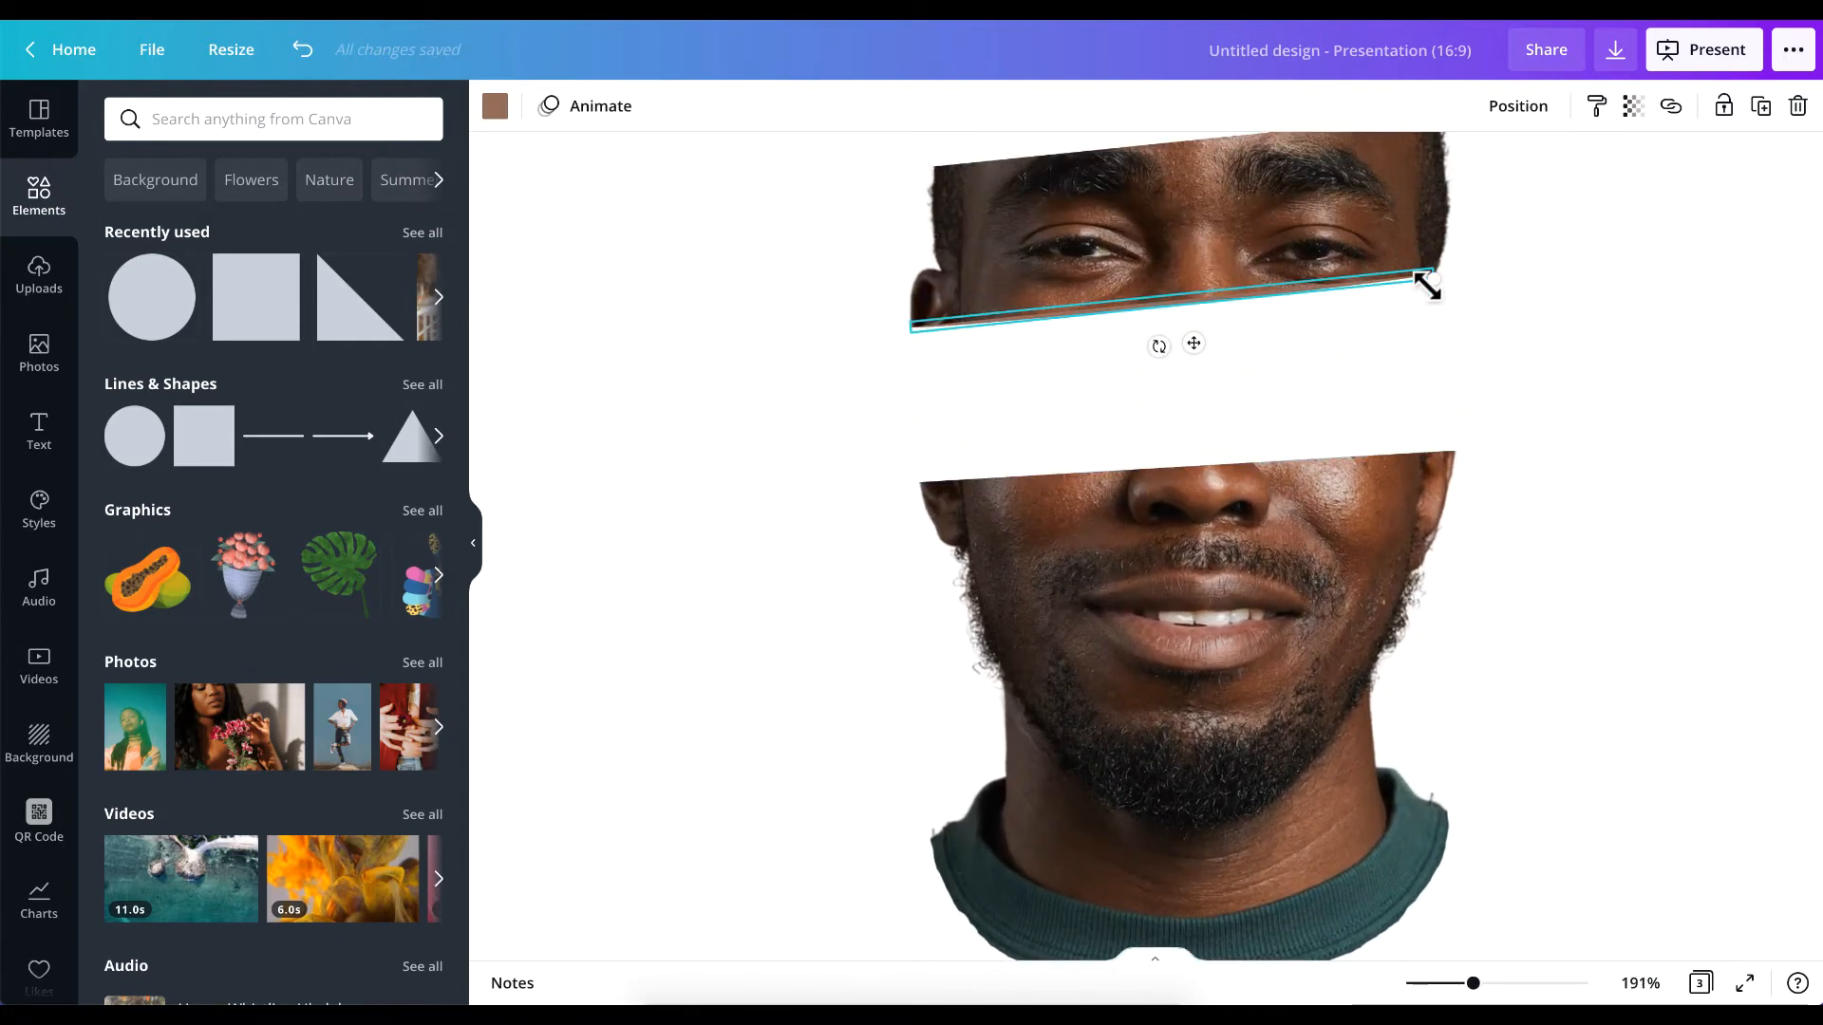
scroll(1427, 285, "up", 5)
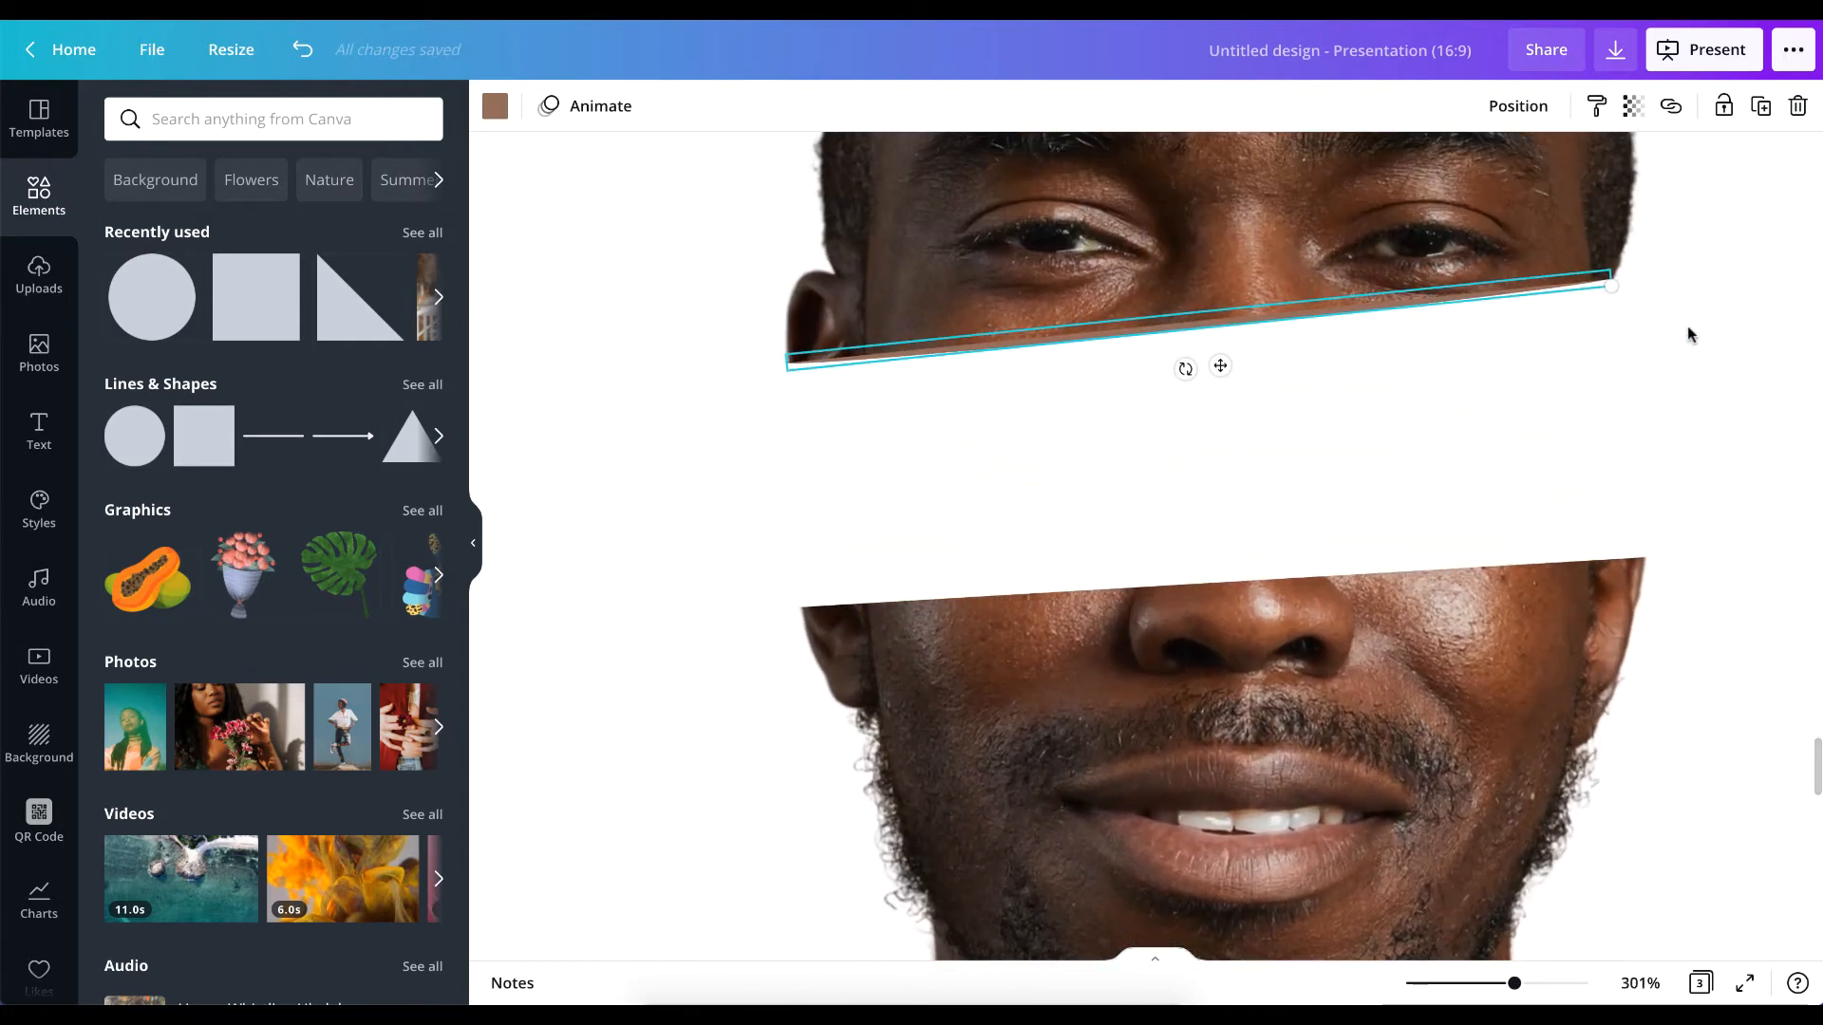
left_click(1688, 328)
left_click(1506, 291)
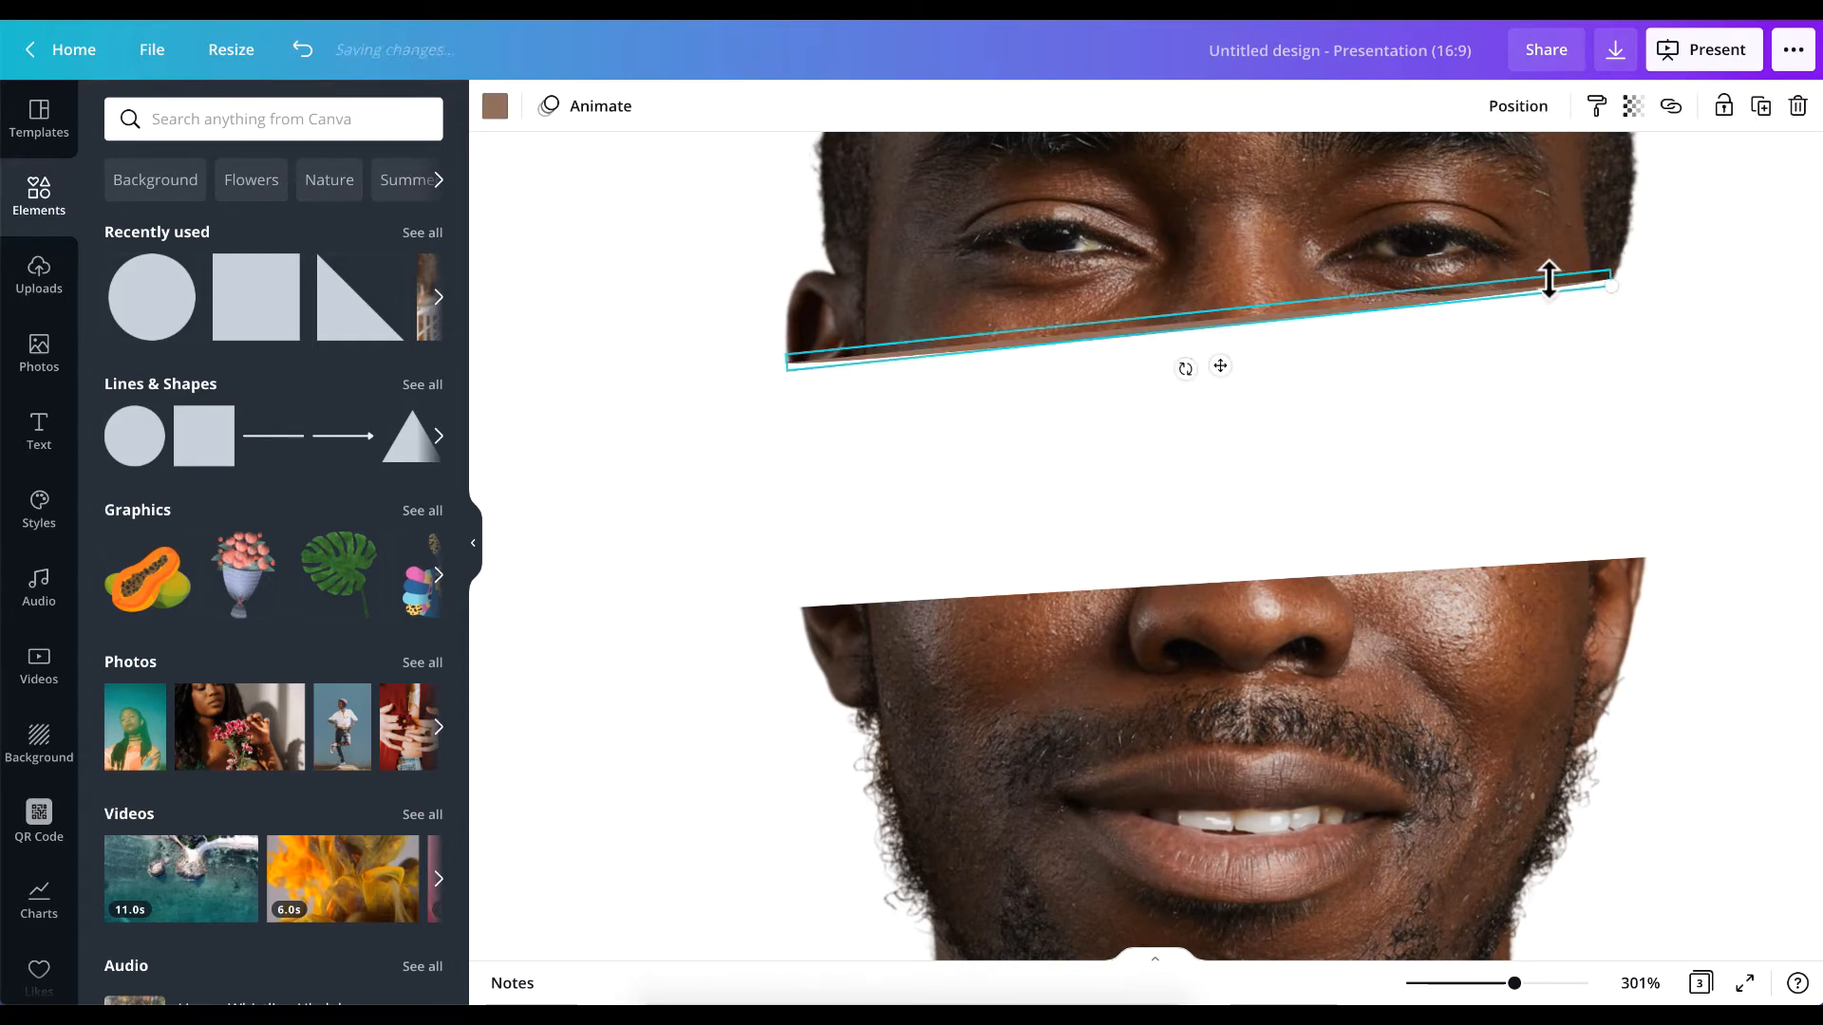
left_click_drag(1608, 277, 1618, 287)
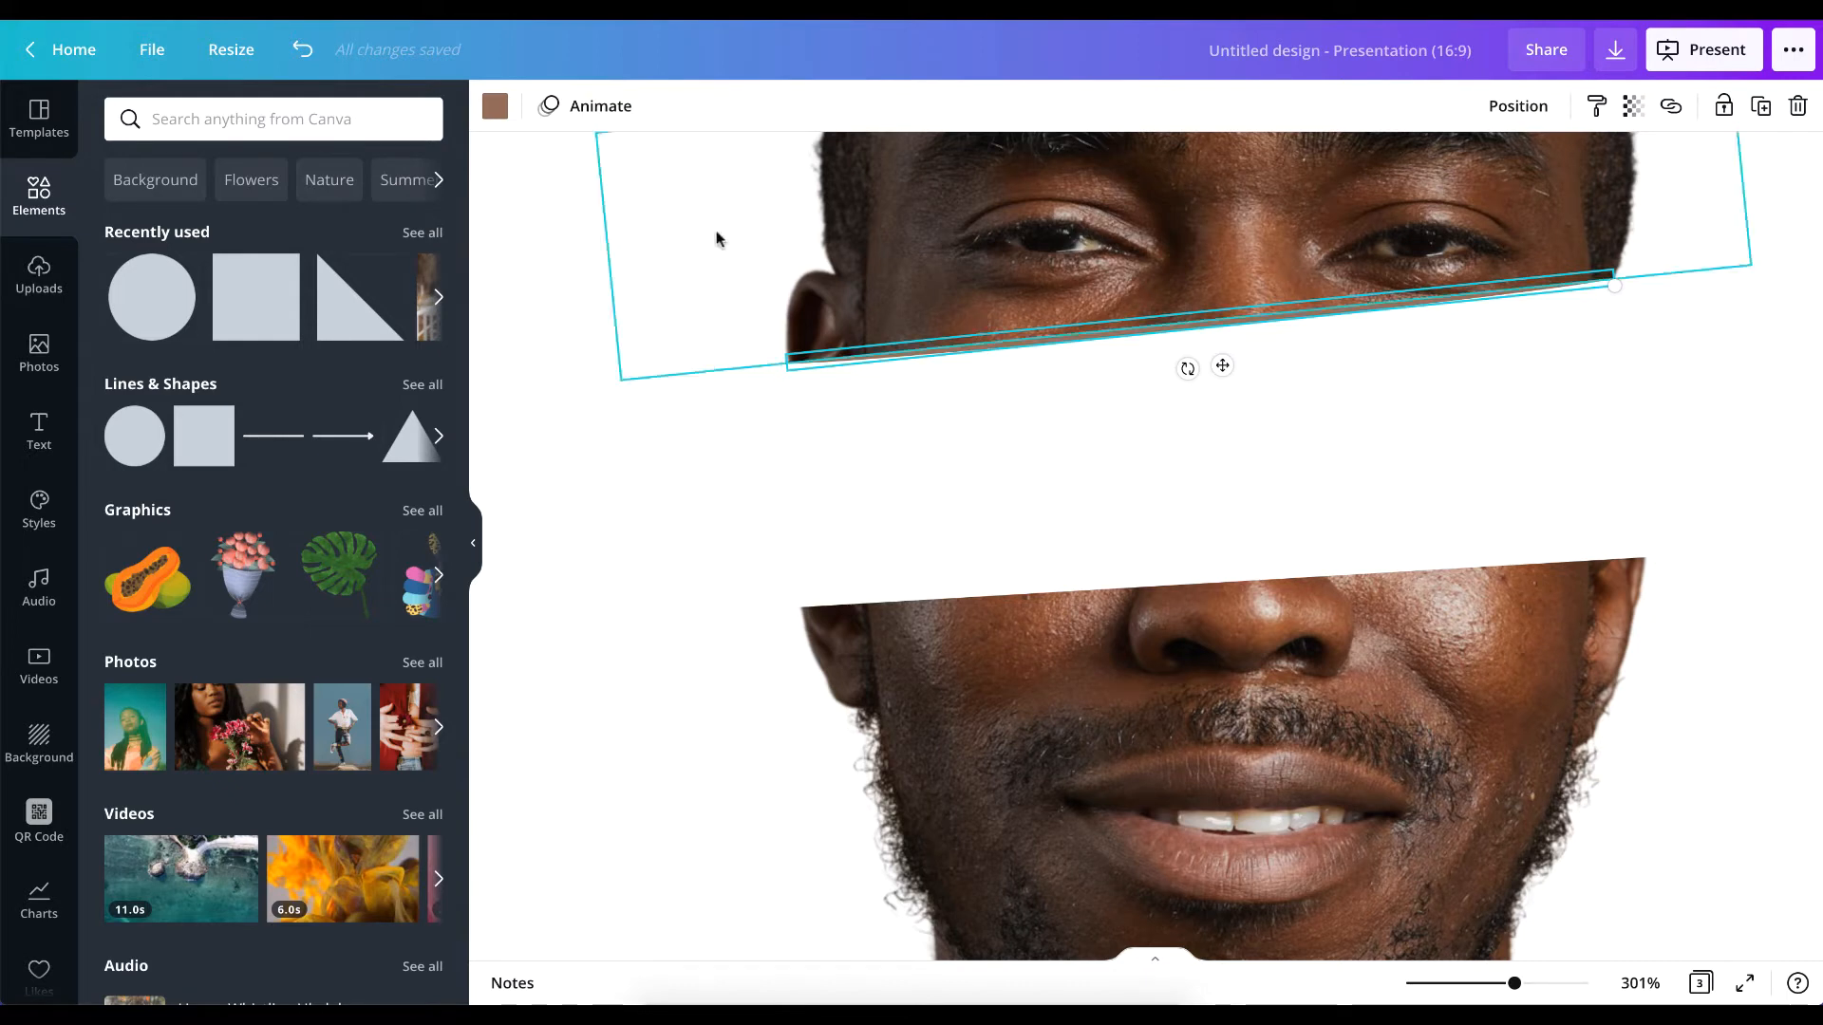
Recolour the thin ellipse with the dark brown document colour #4d3429.
left_click(494, 109)
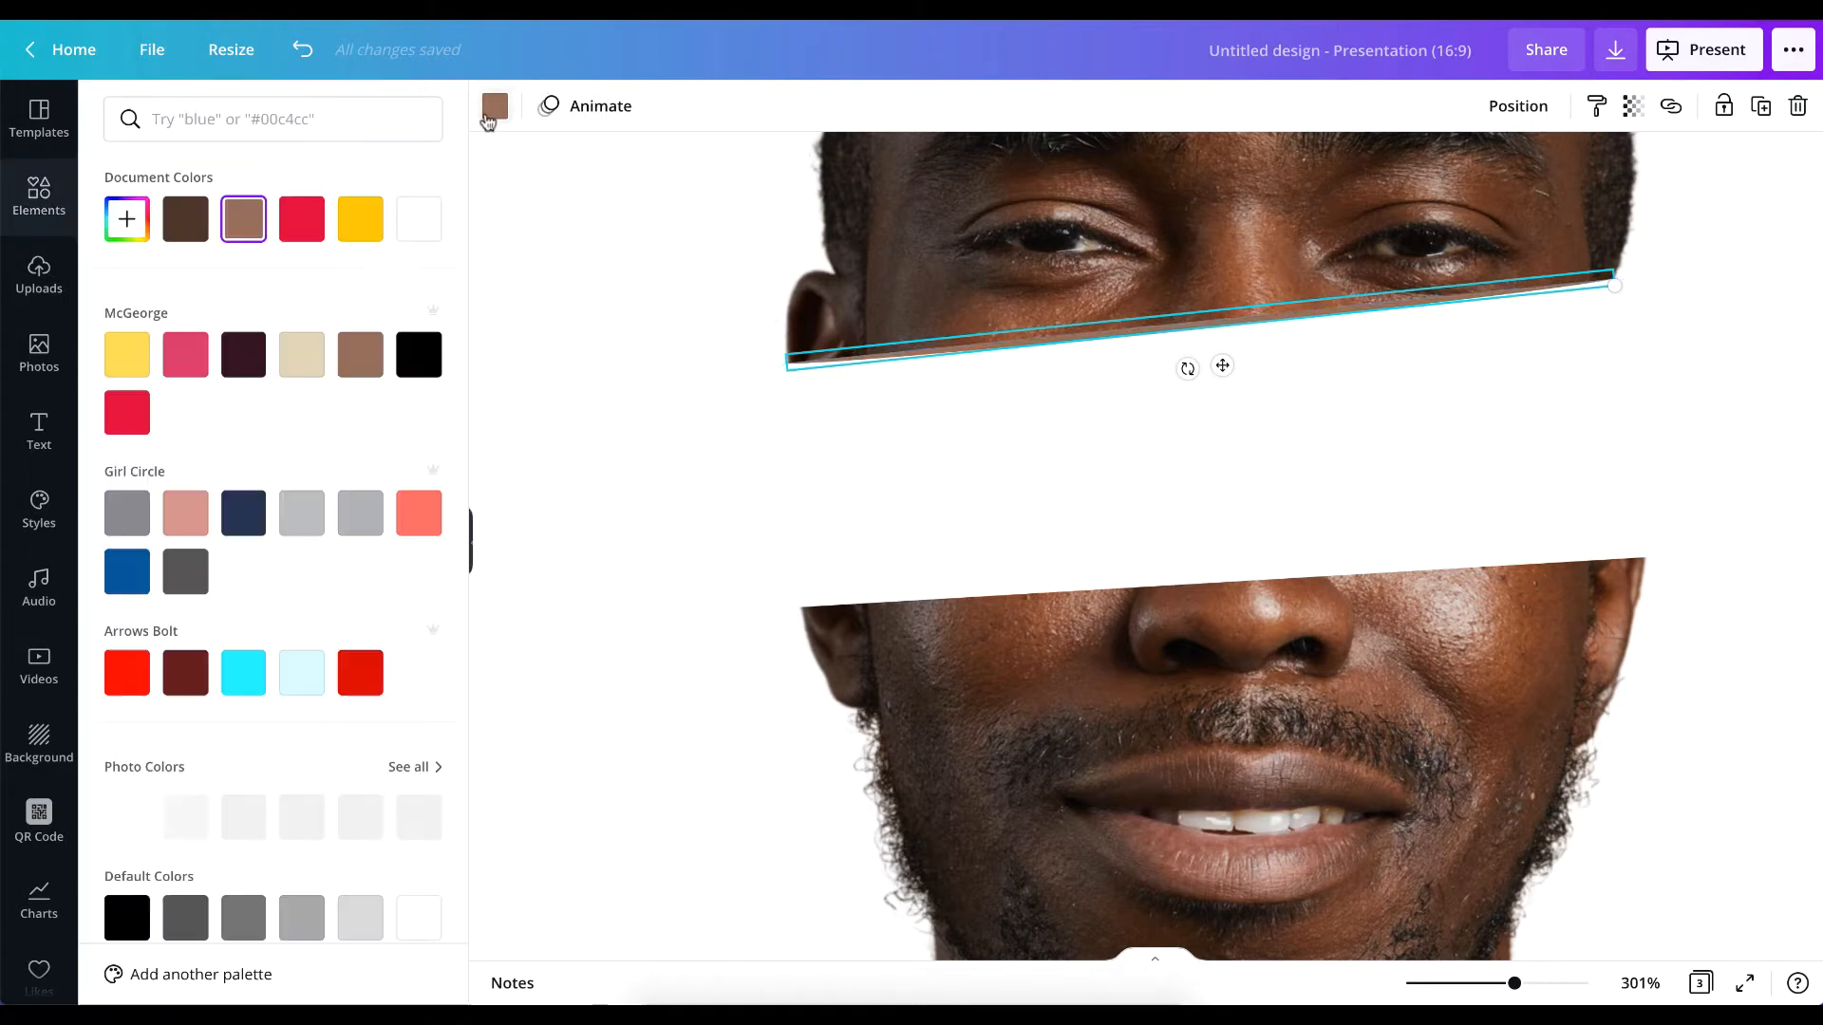
scroll(285, 696, "down", 3)
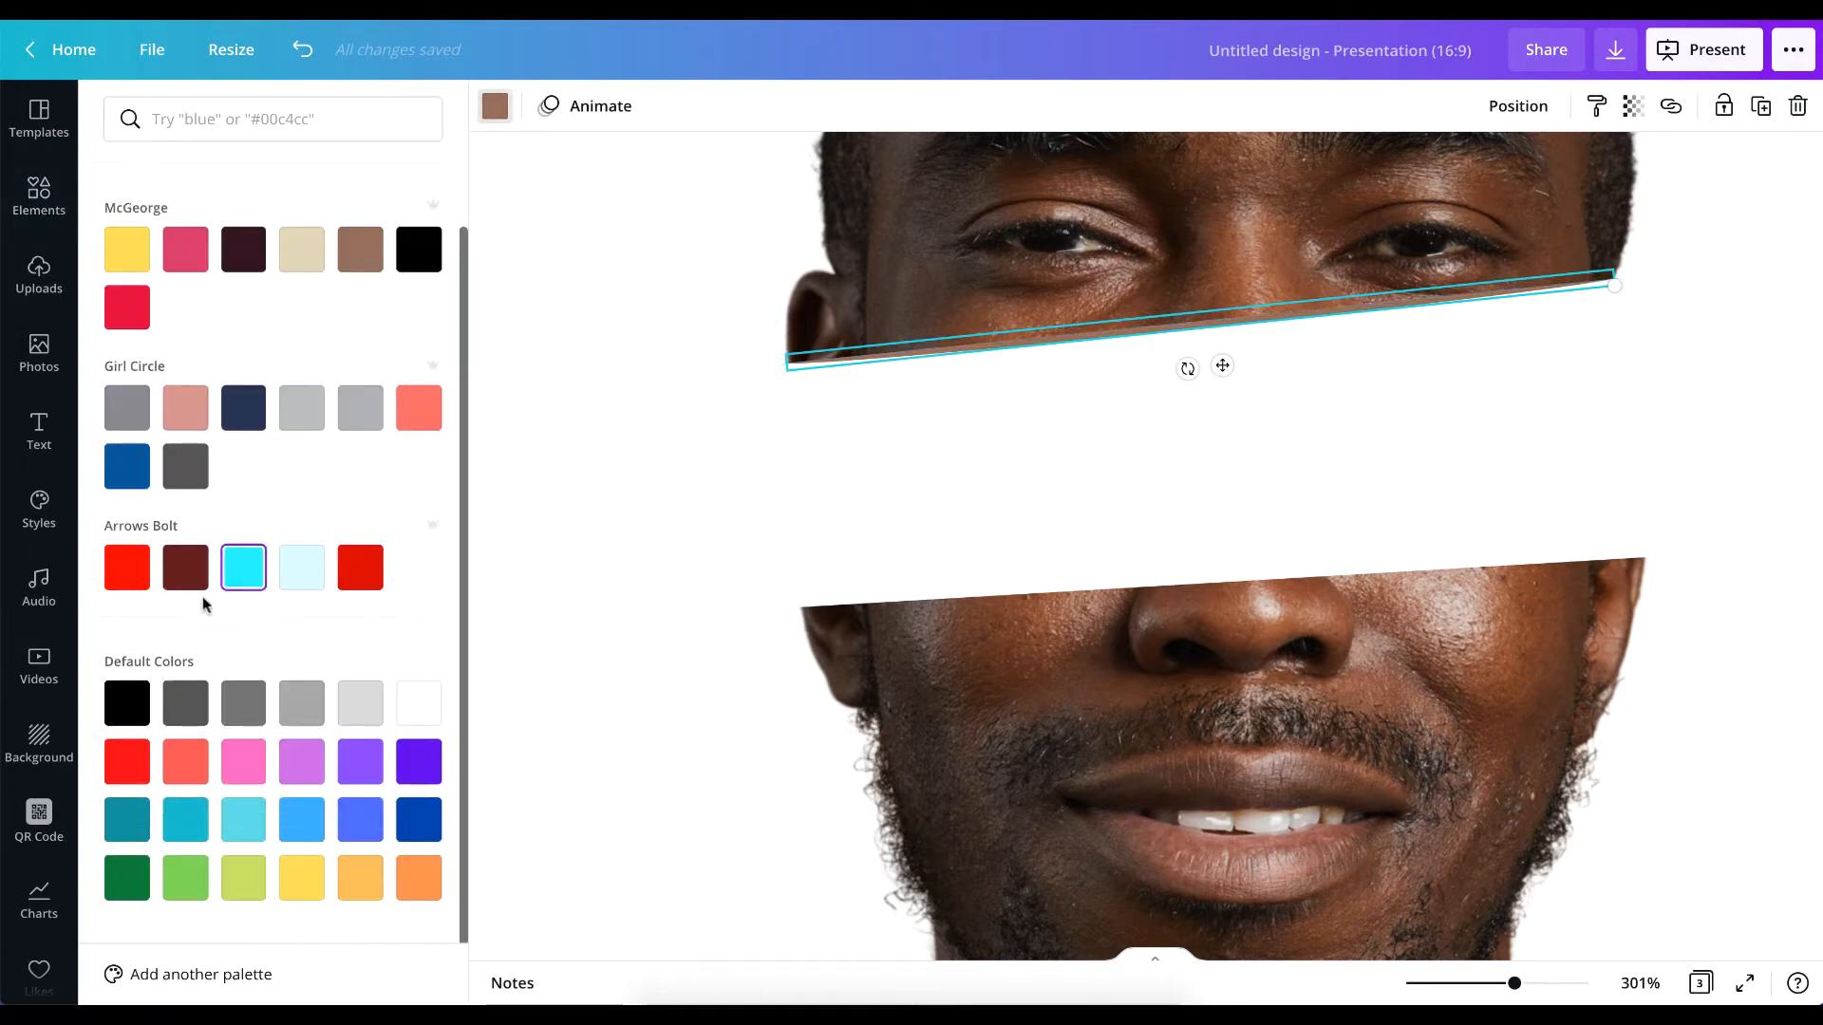
scroll(256, 698, "up", 1)
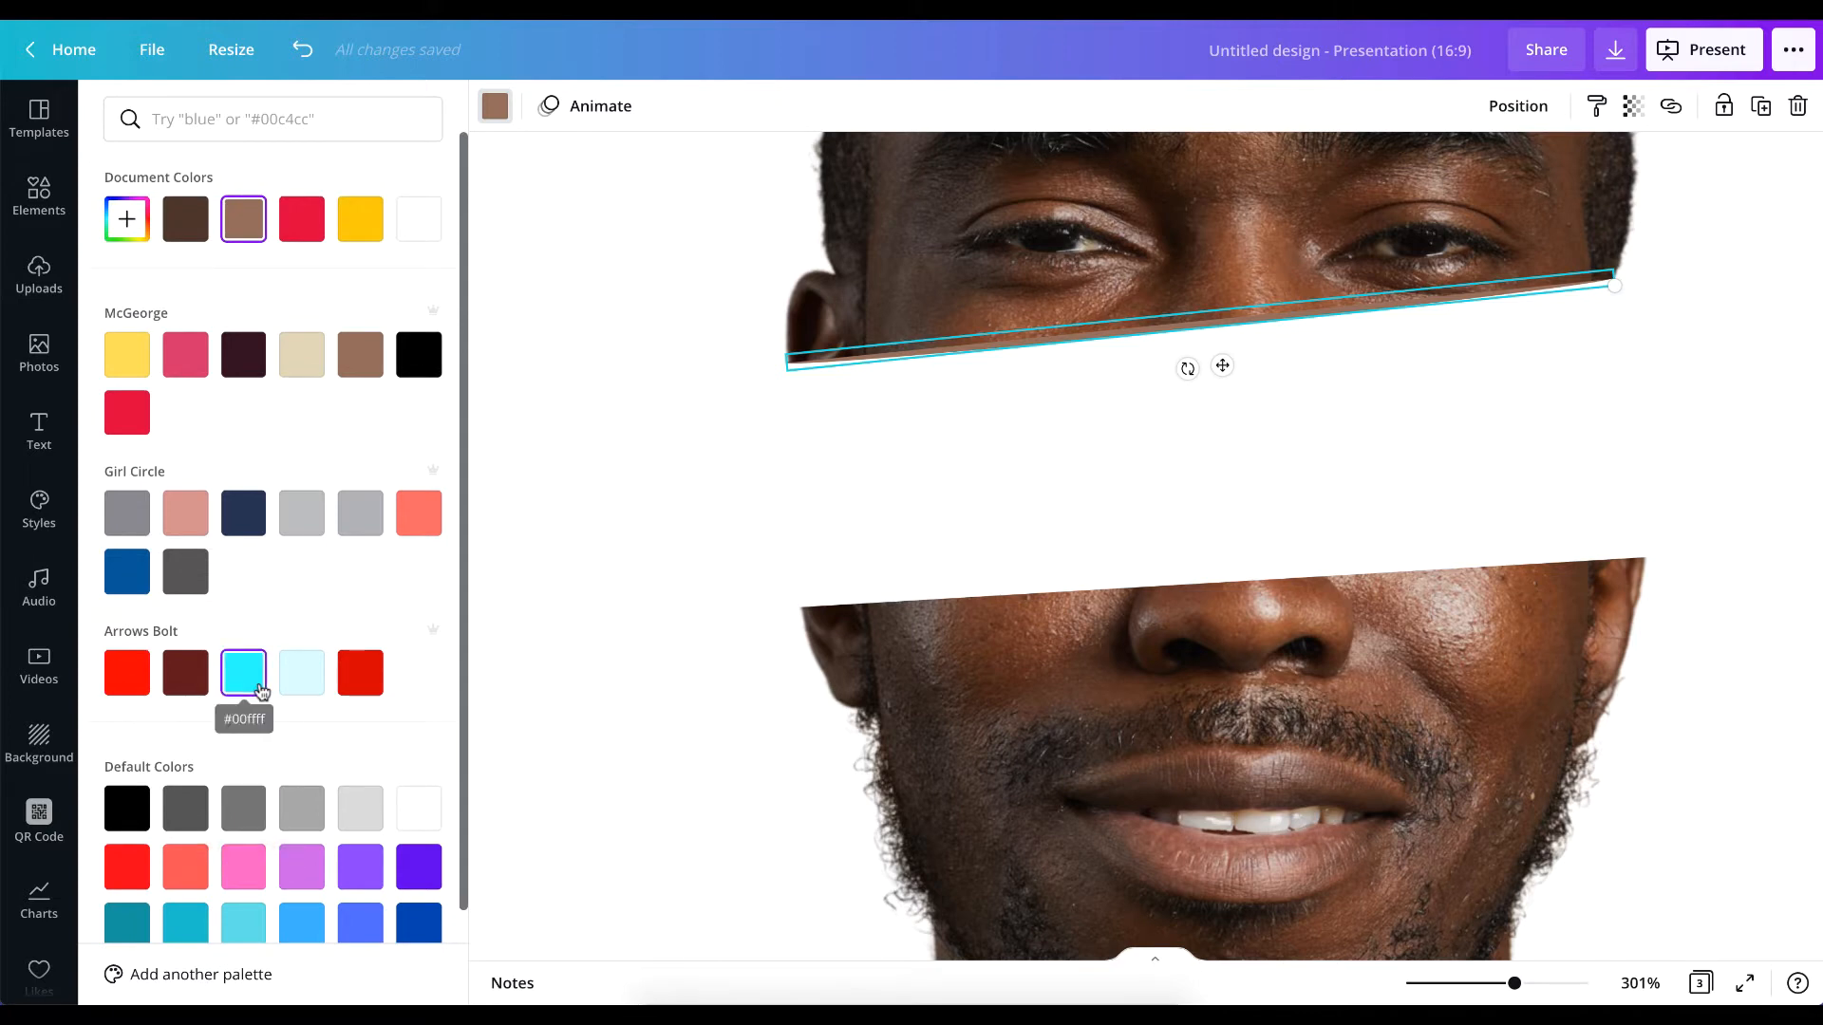
scroll(261, 691, "down", 1)
scroll(261, 664, "up", 1)
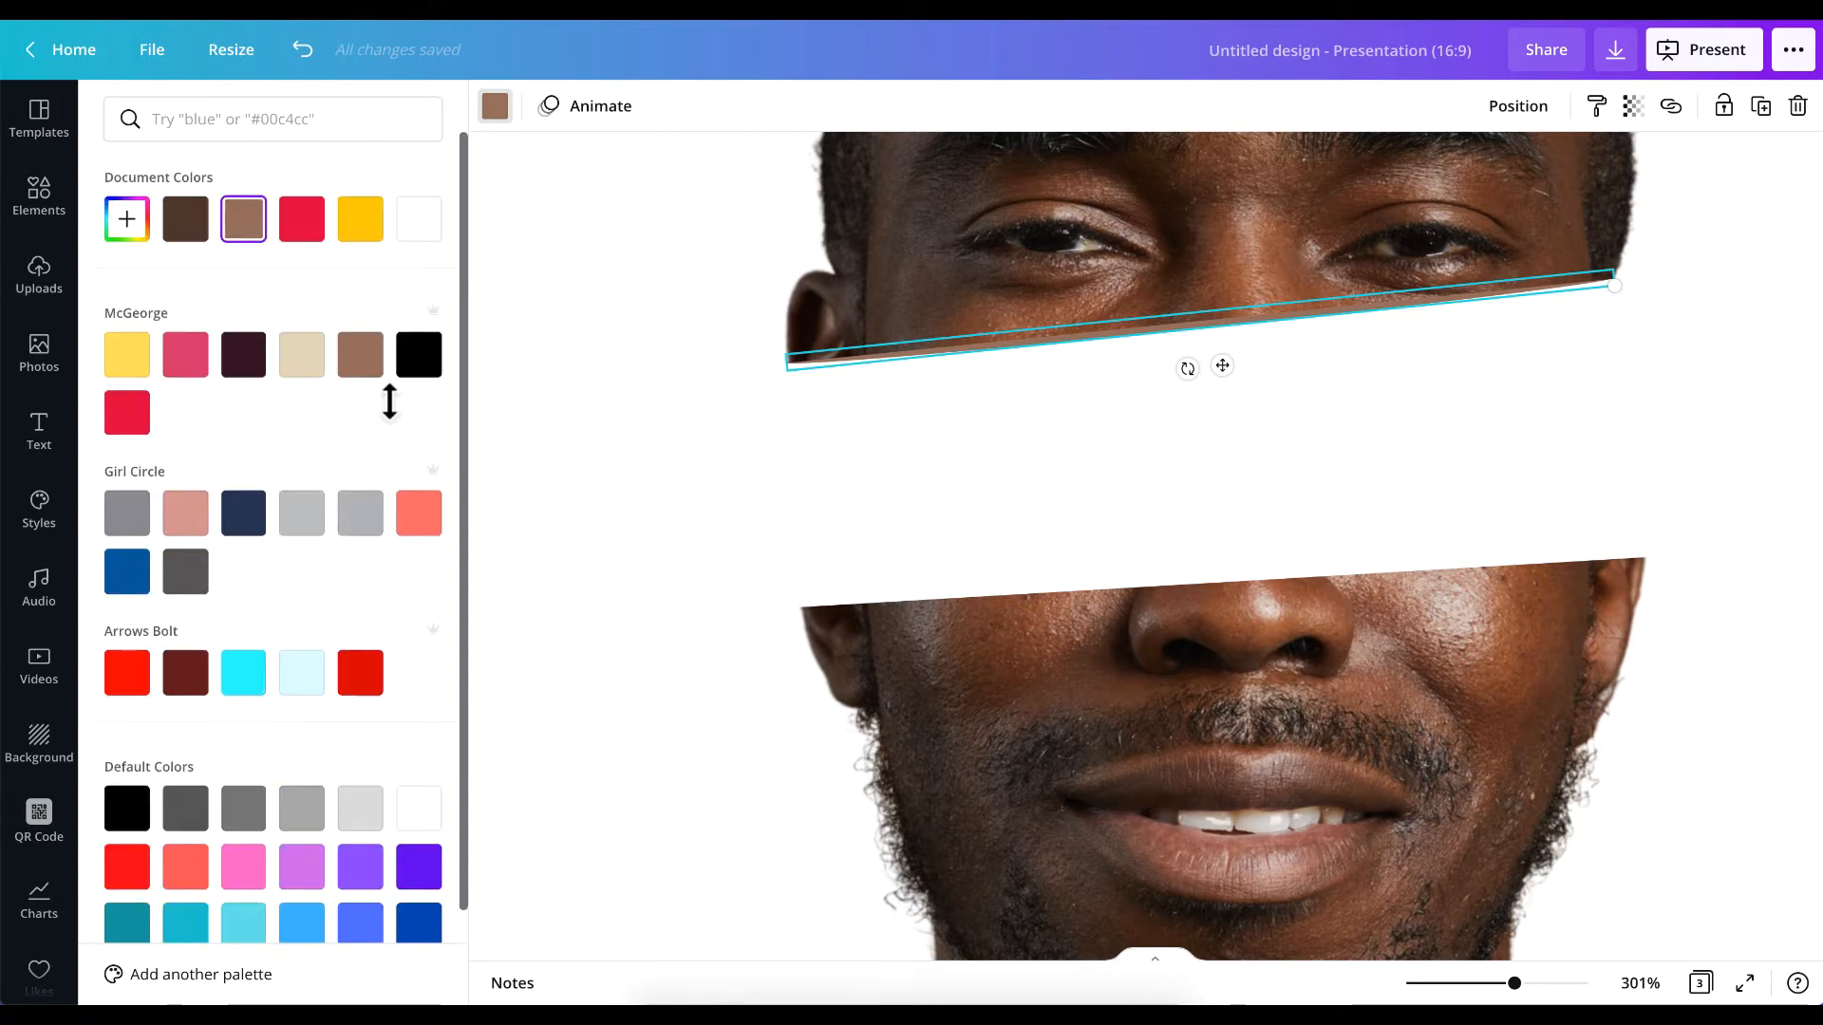
scroll(207, 653, "down", 1)
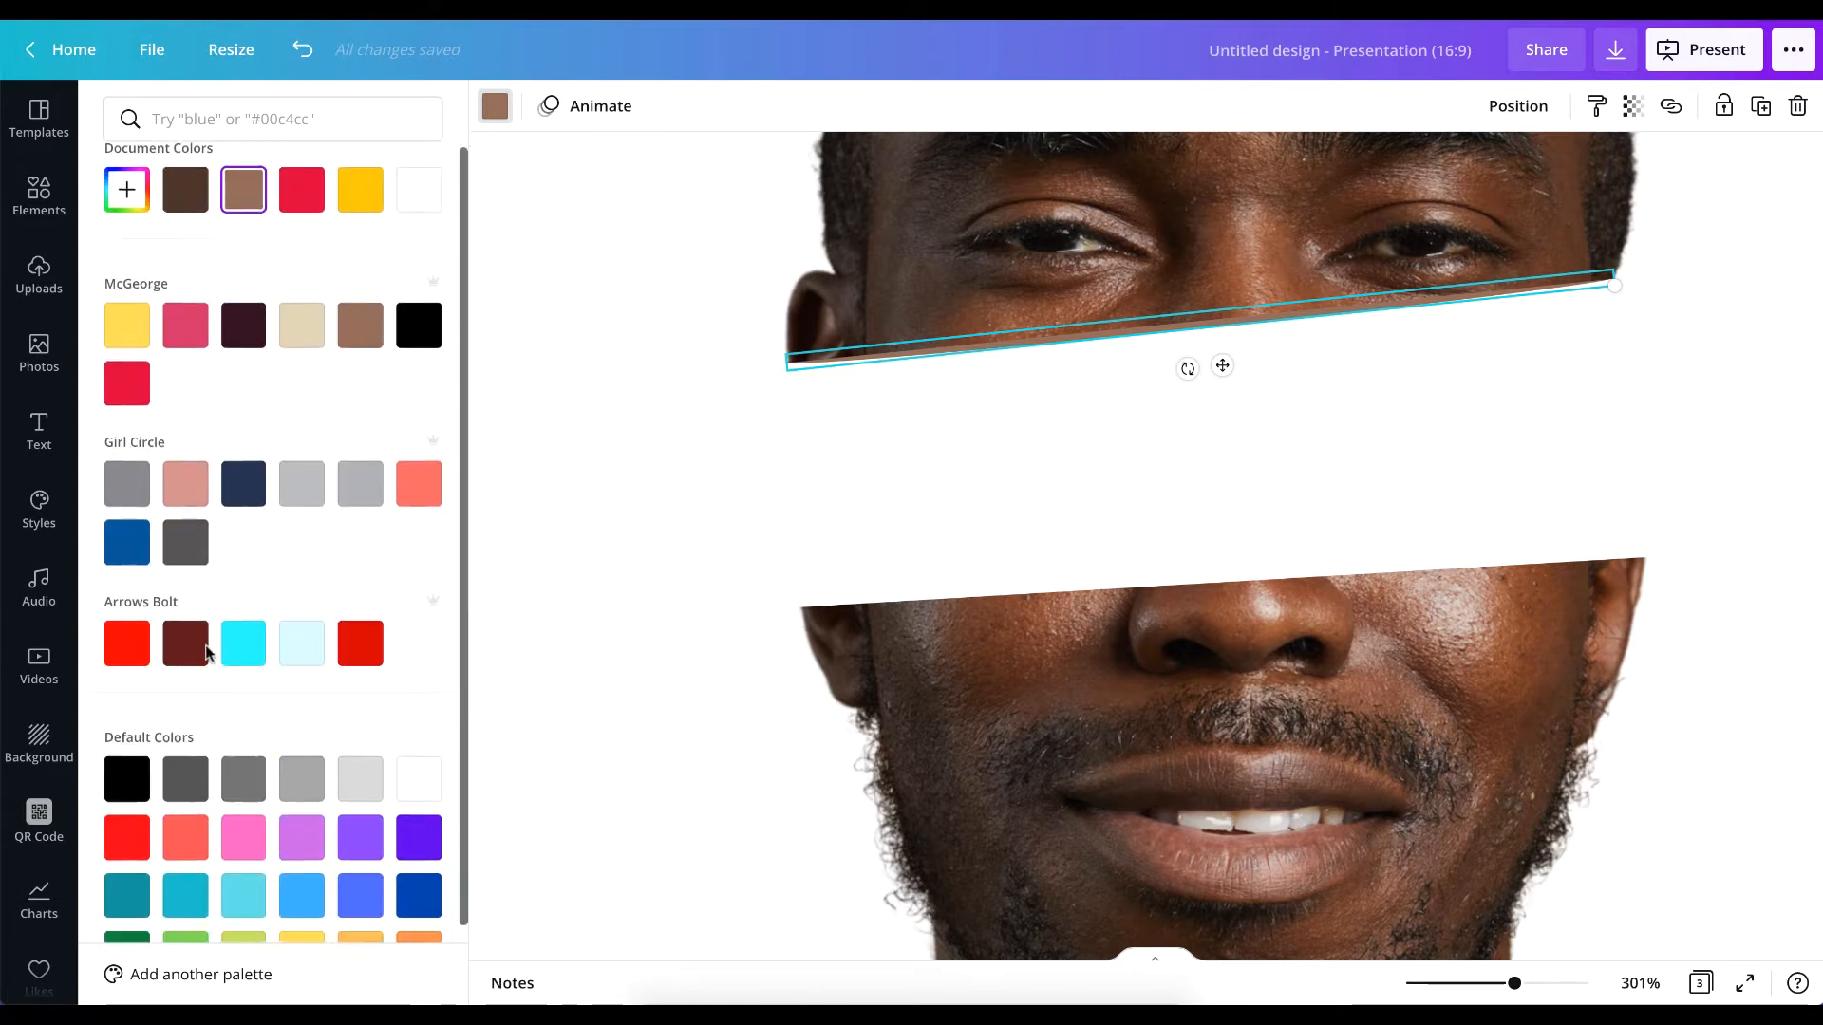
scroll(207, 653, "up", 1)
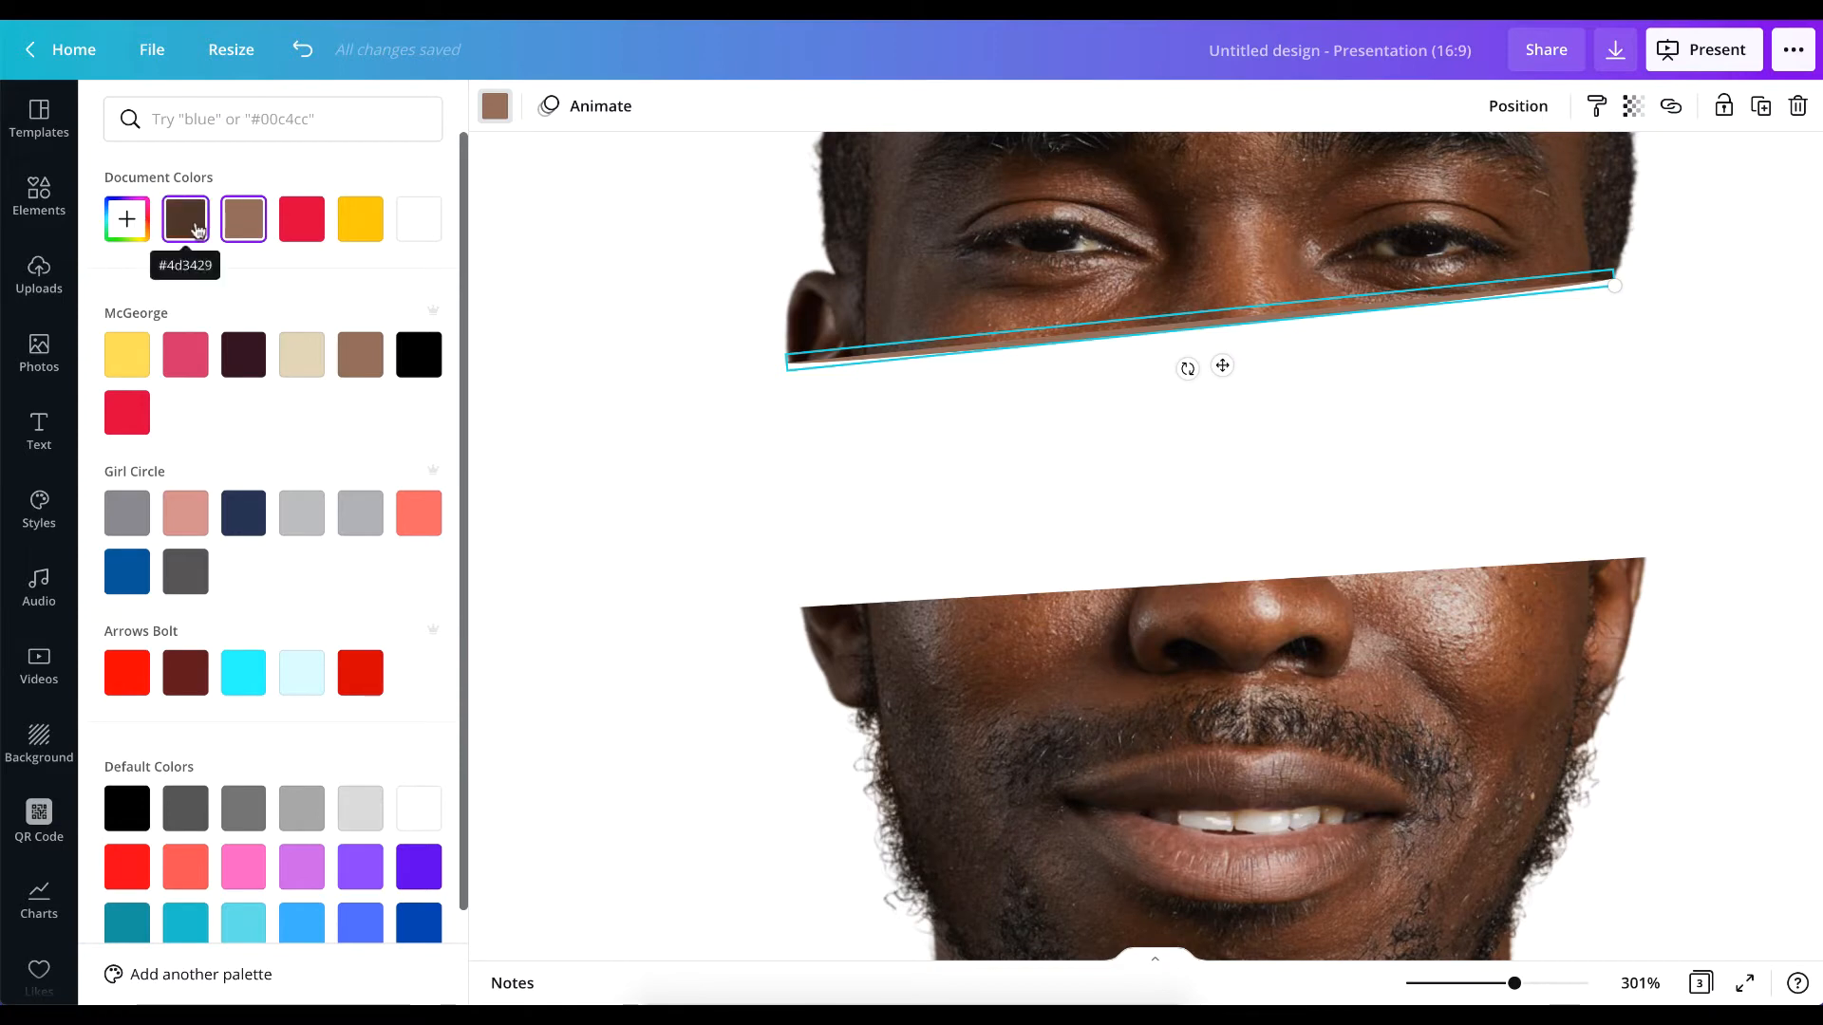
left_click(197, 231)
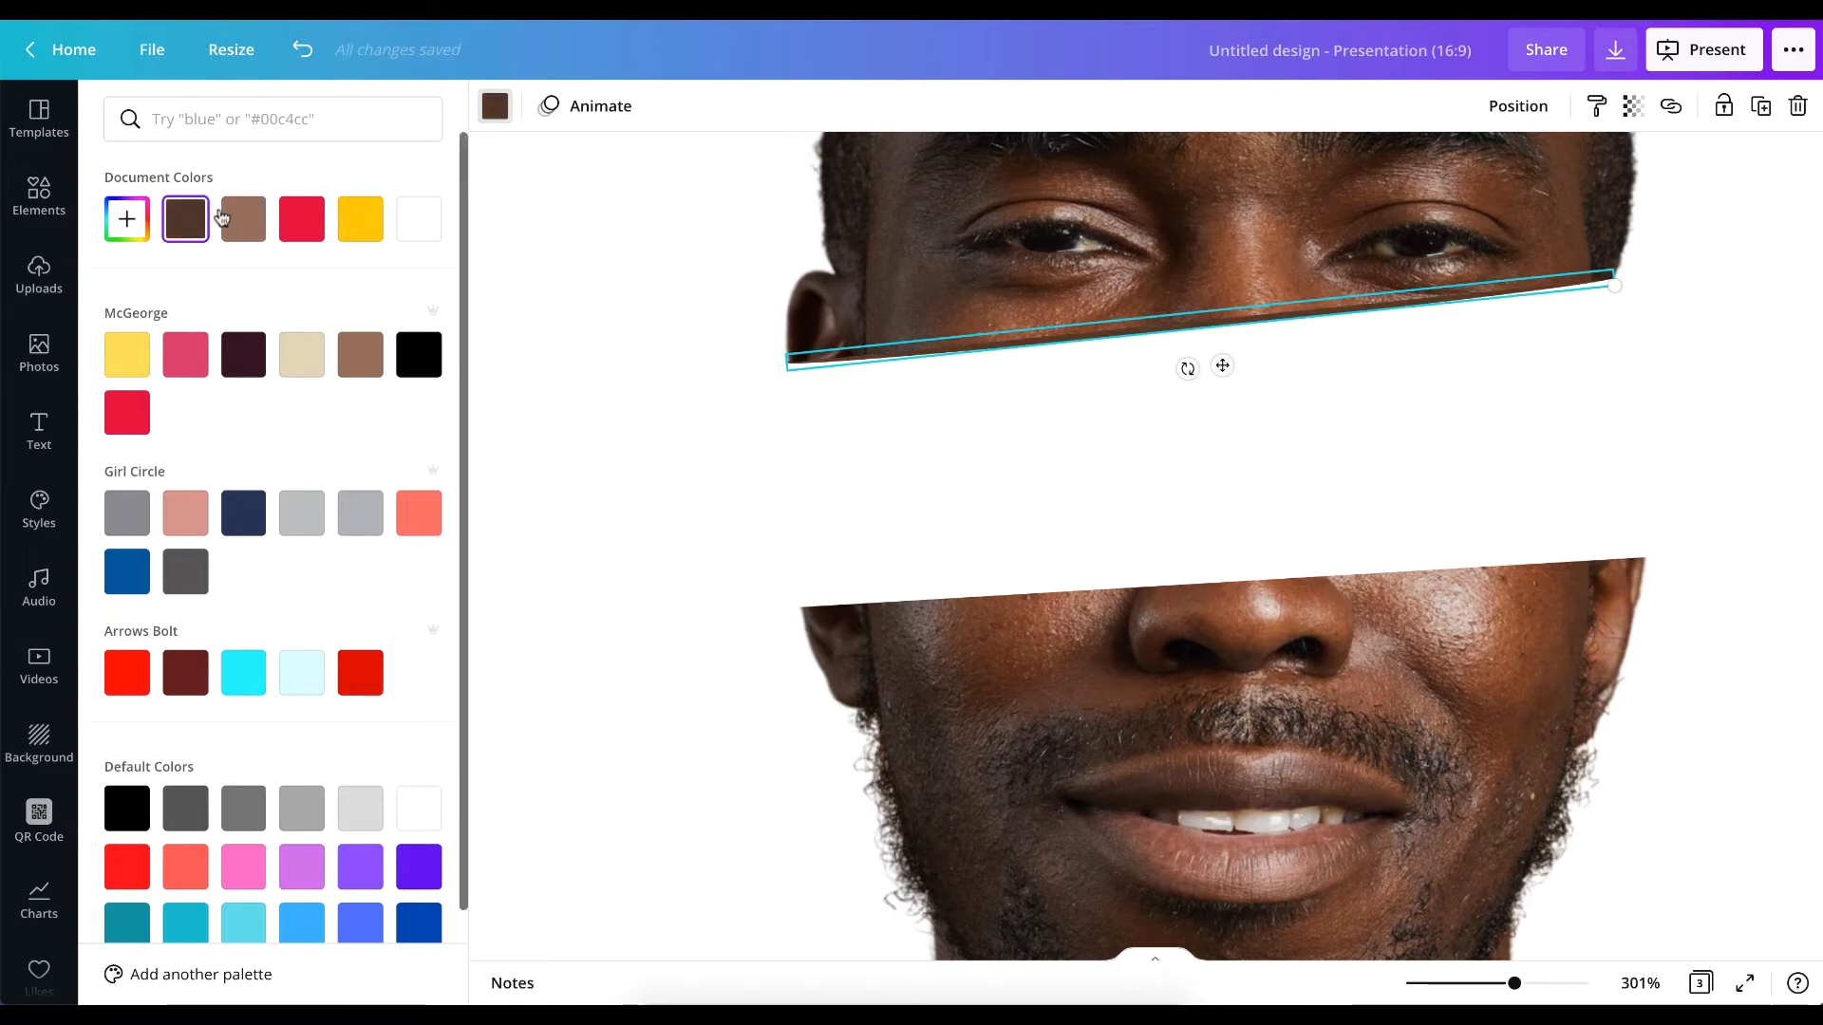
left_click(613, 414)
Duplicate the dark brown ellipse, move the copy onto the lower slice's top cut and make it thicker to cover the cut.
scroll(1465, 427, "down", 2)
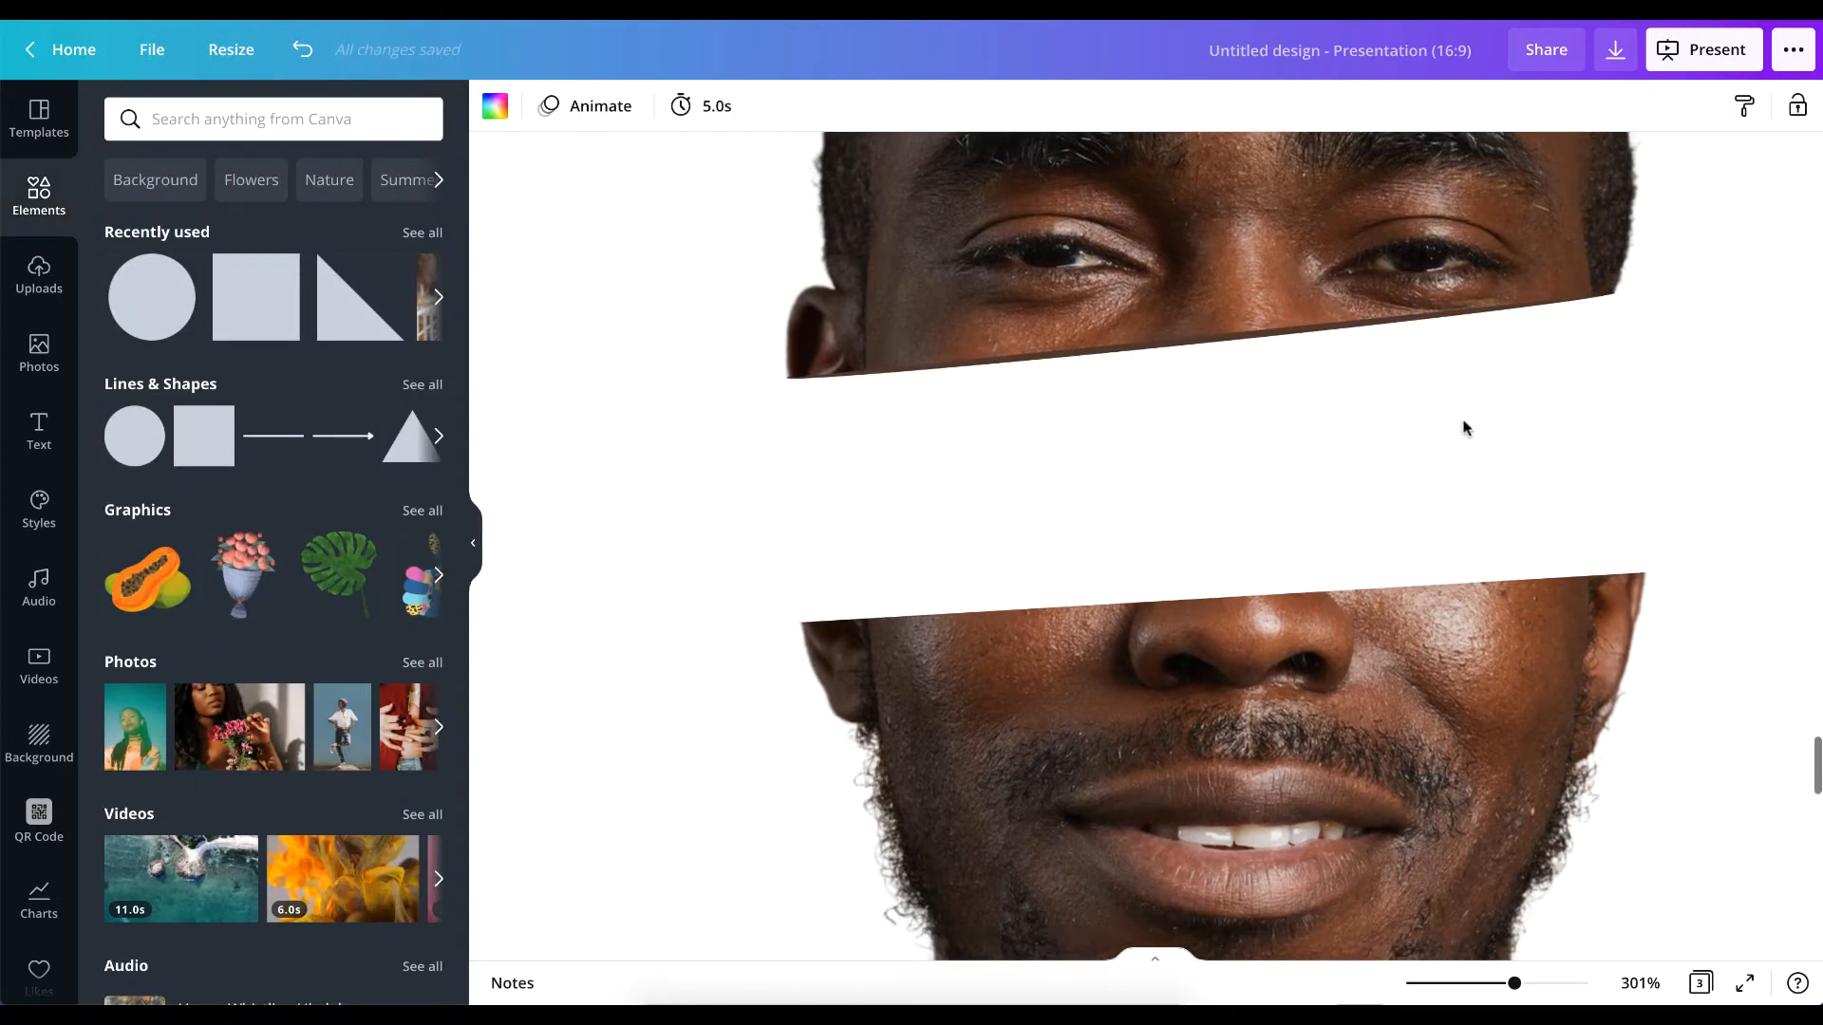
scroll(1465, 427, "down", 5)
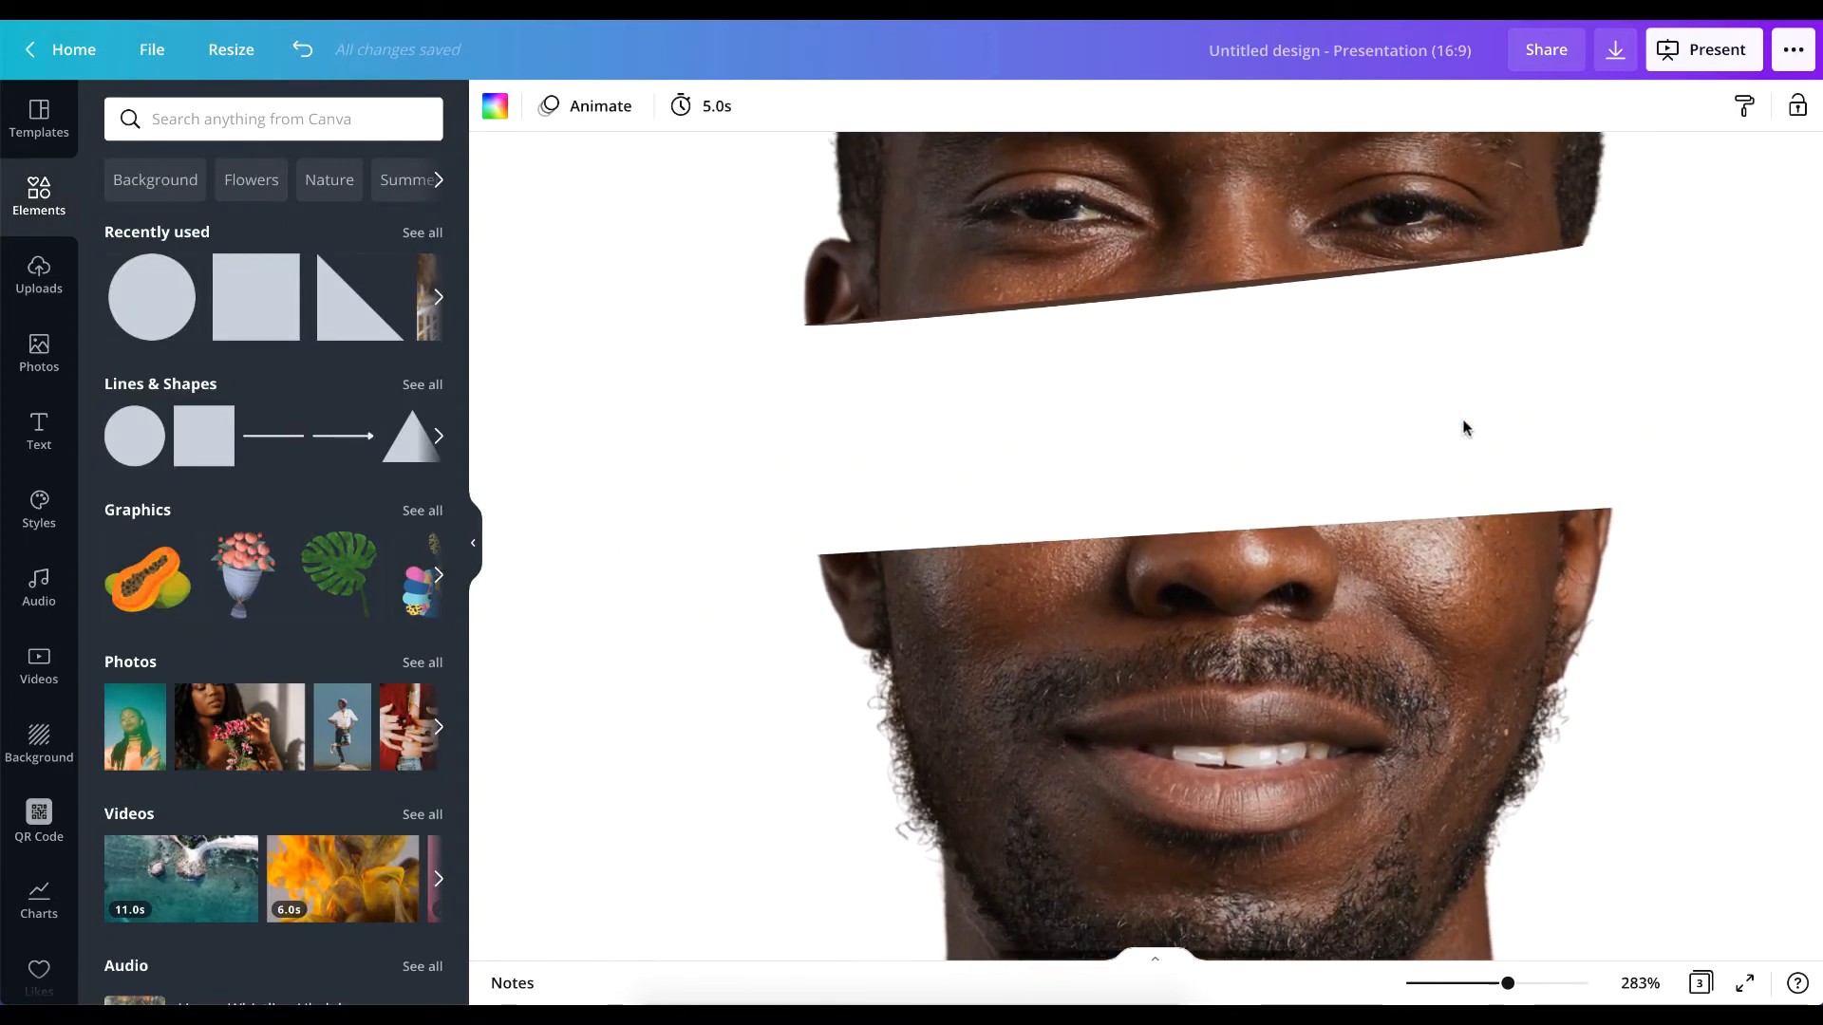
scroll(1463, 429, "down", 3)
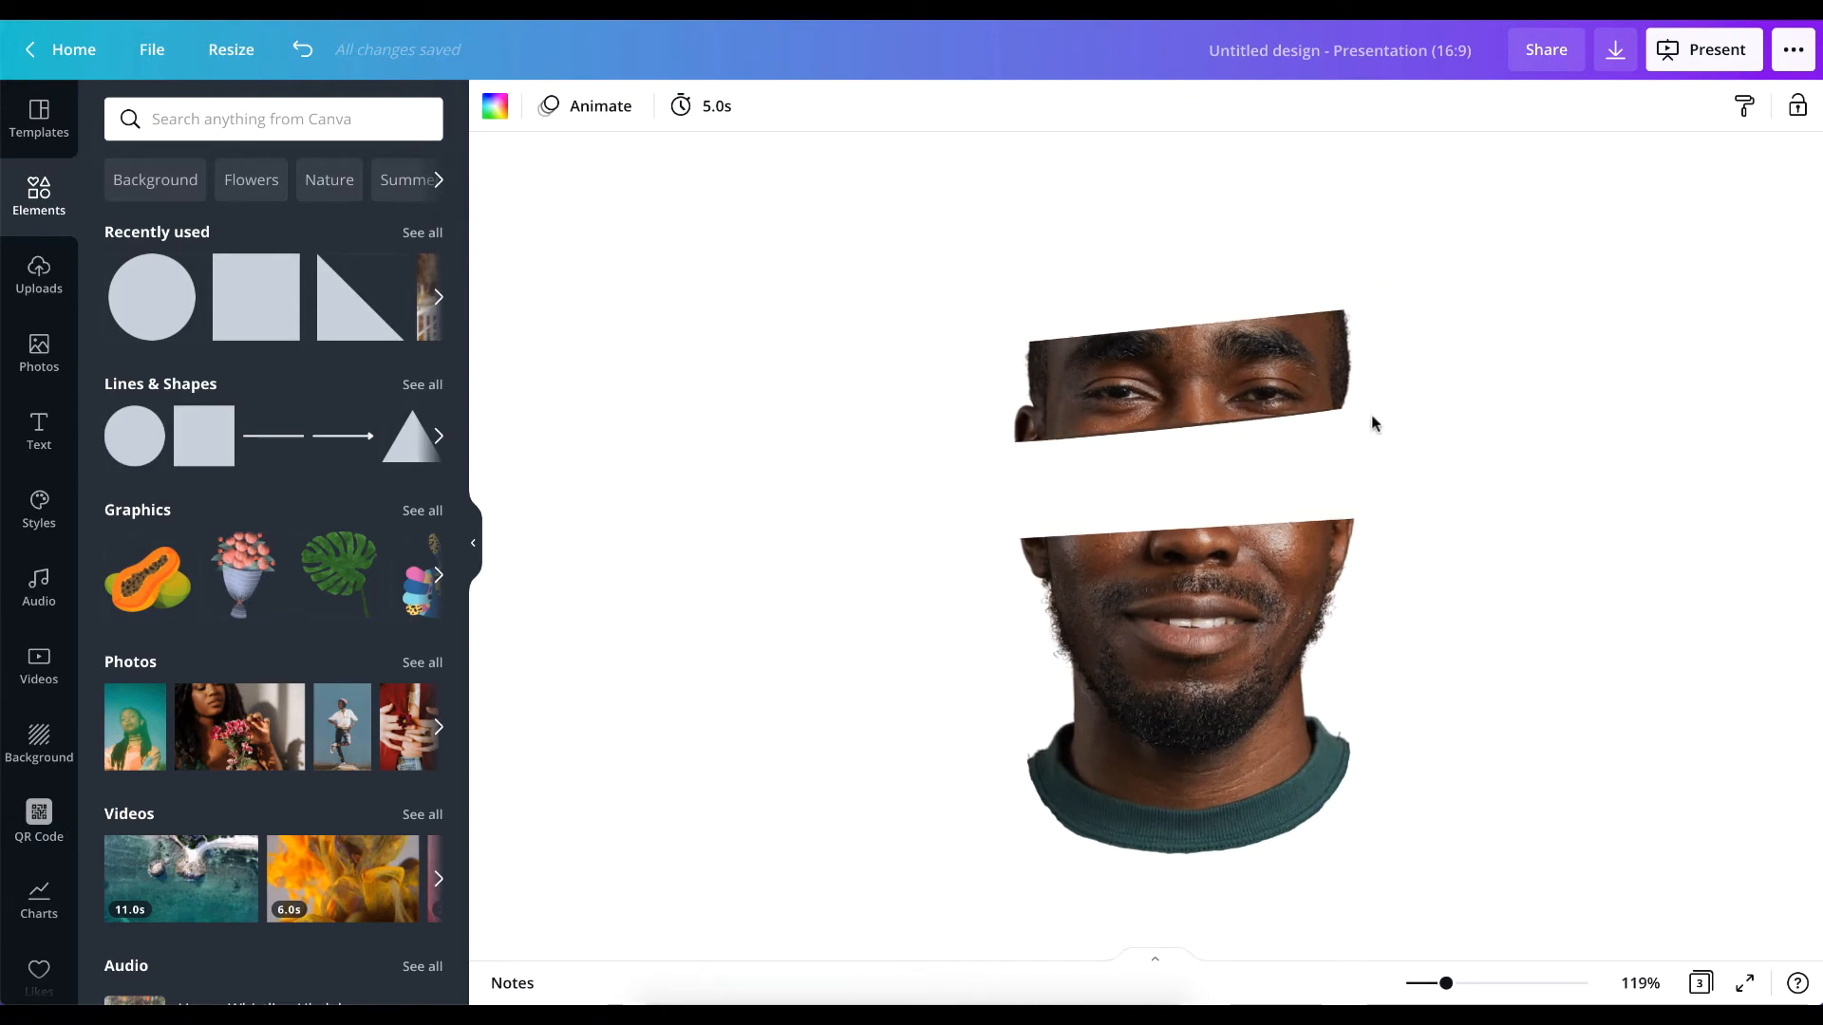
scroll(1372, 422, "down", 10)
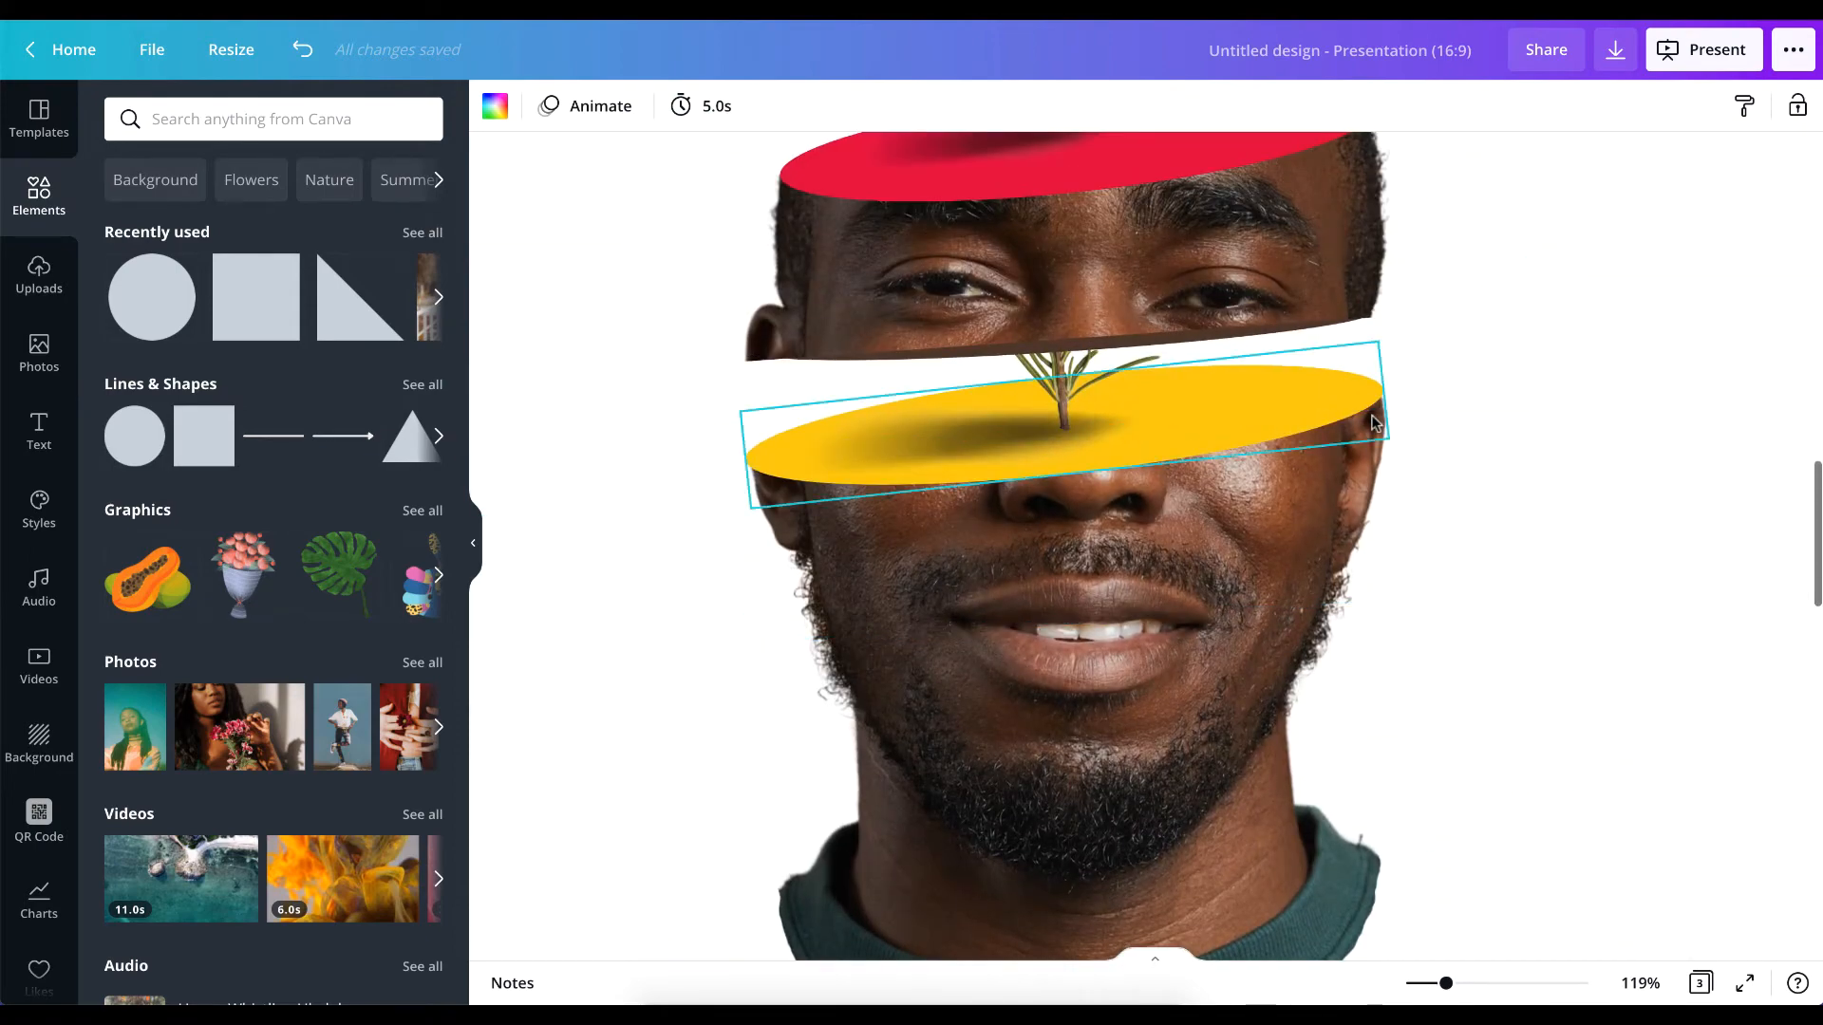
scroll(1372, 423, "down", 10)
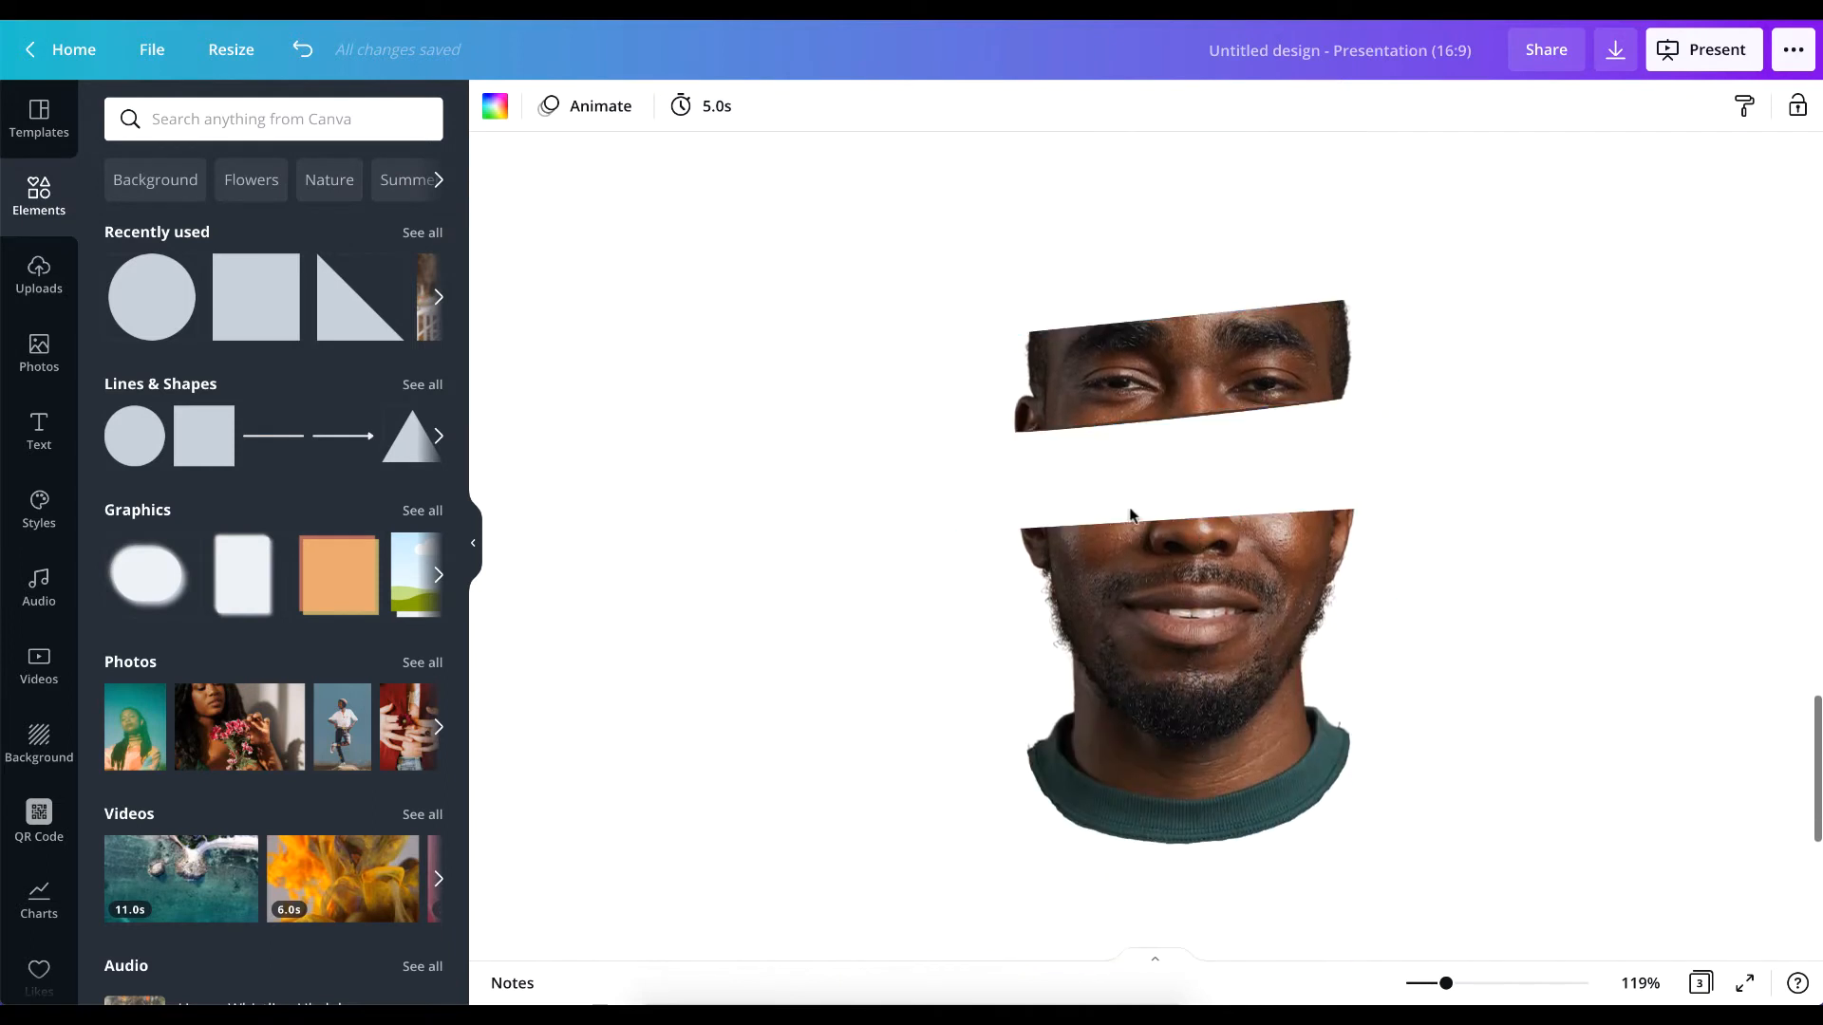
left_click(1162, 418)
key("super+d")
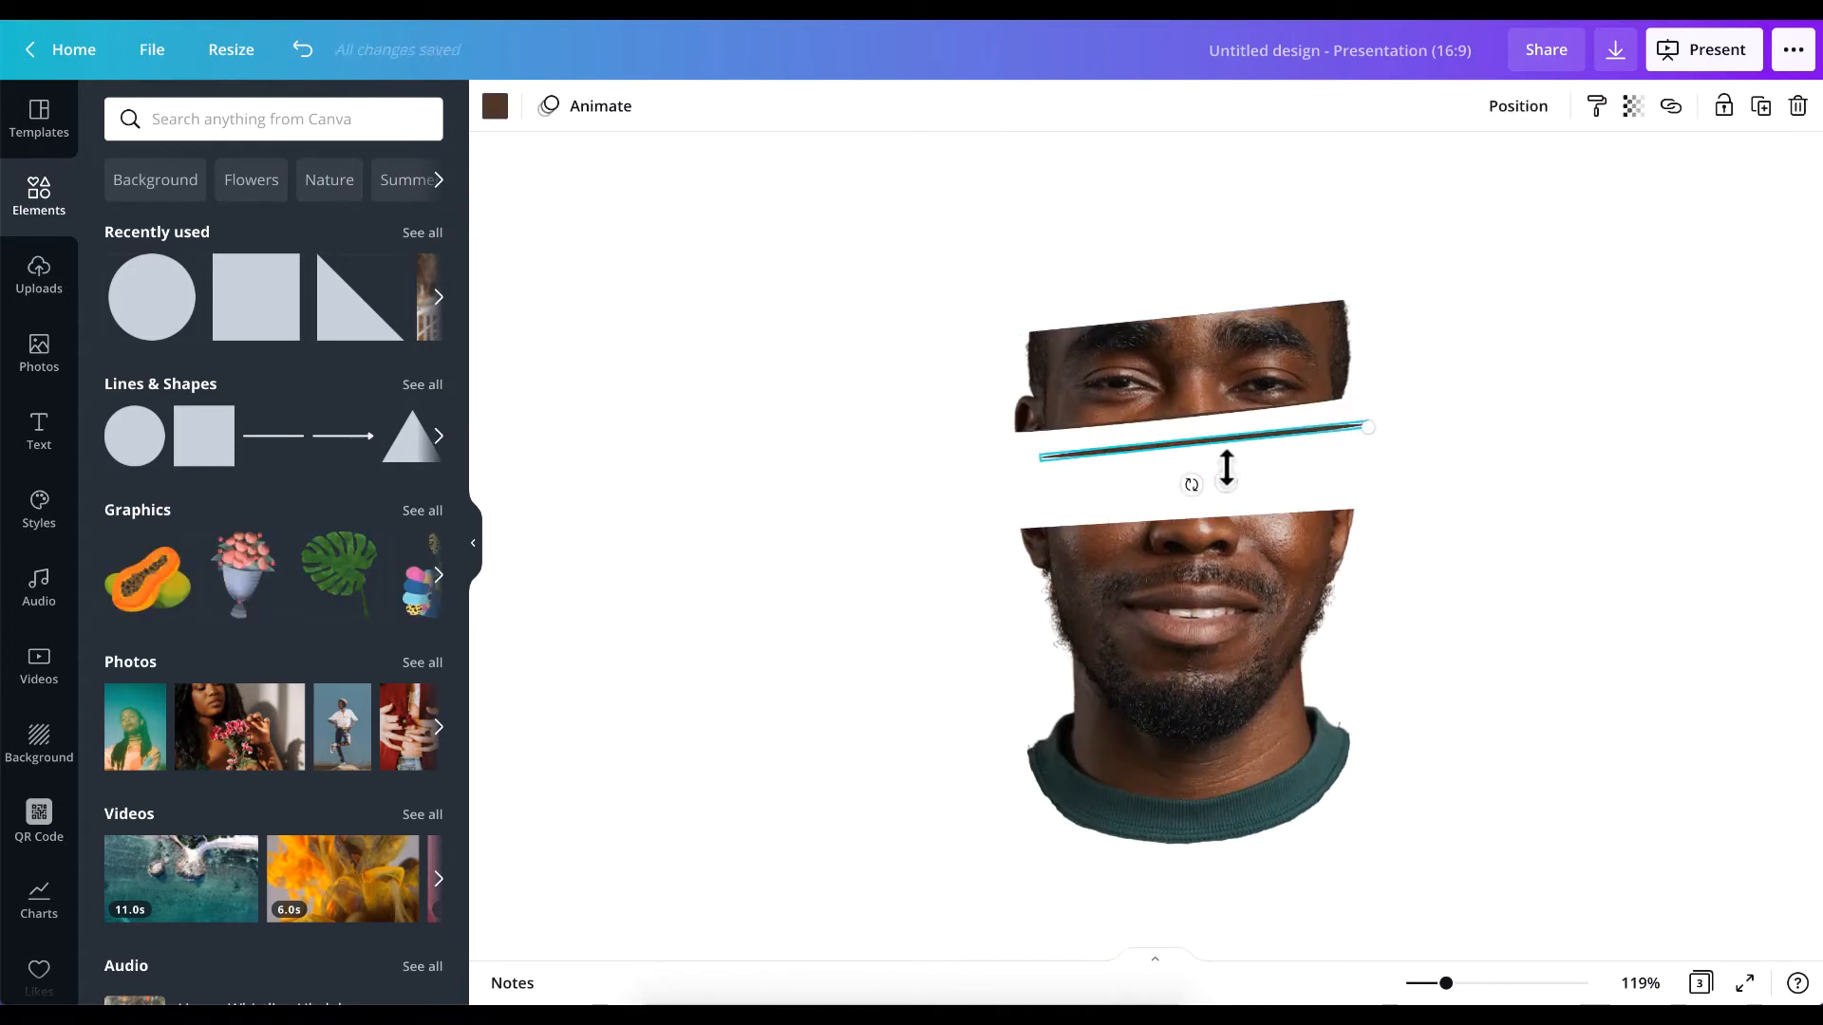
left_click_drag(1197, 443, 1179, 500)
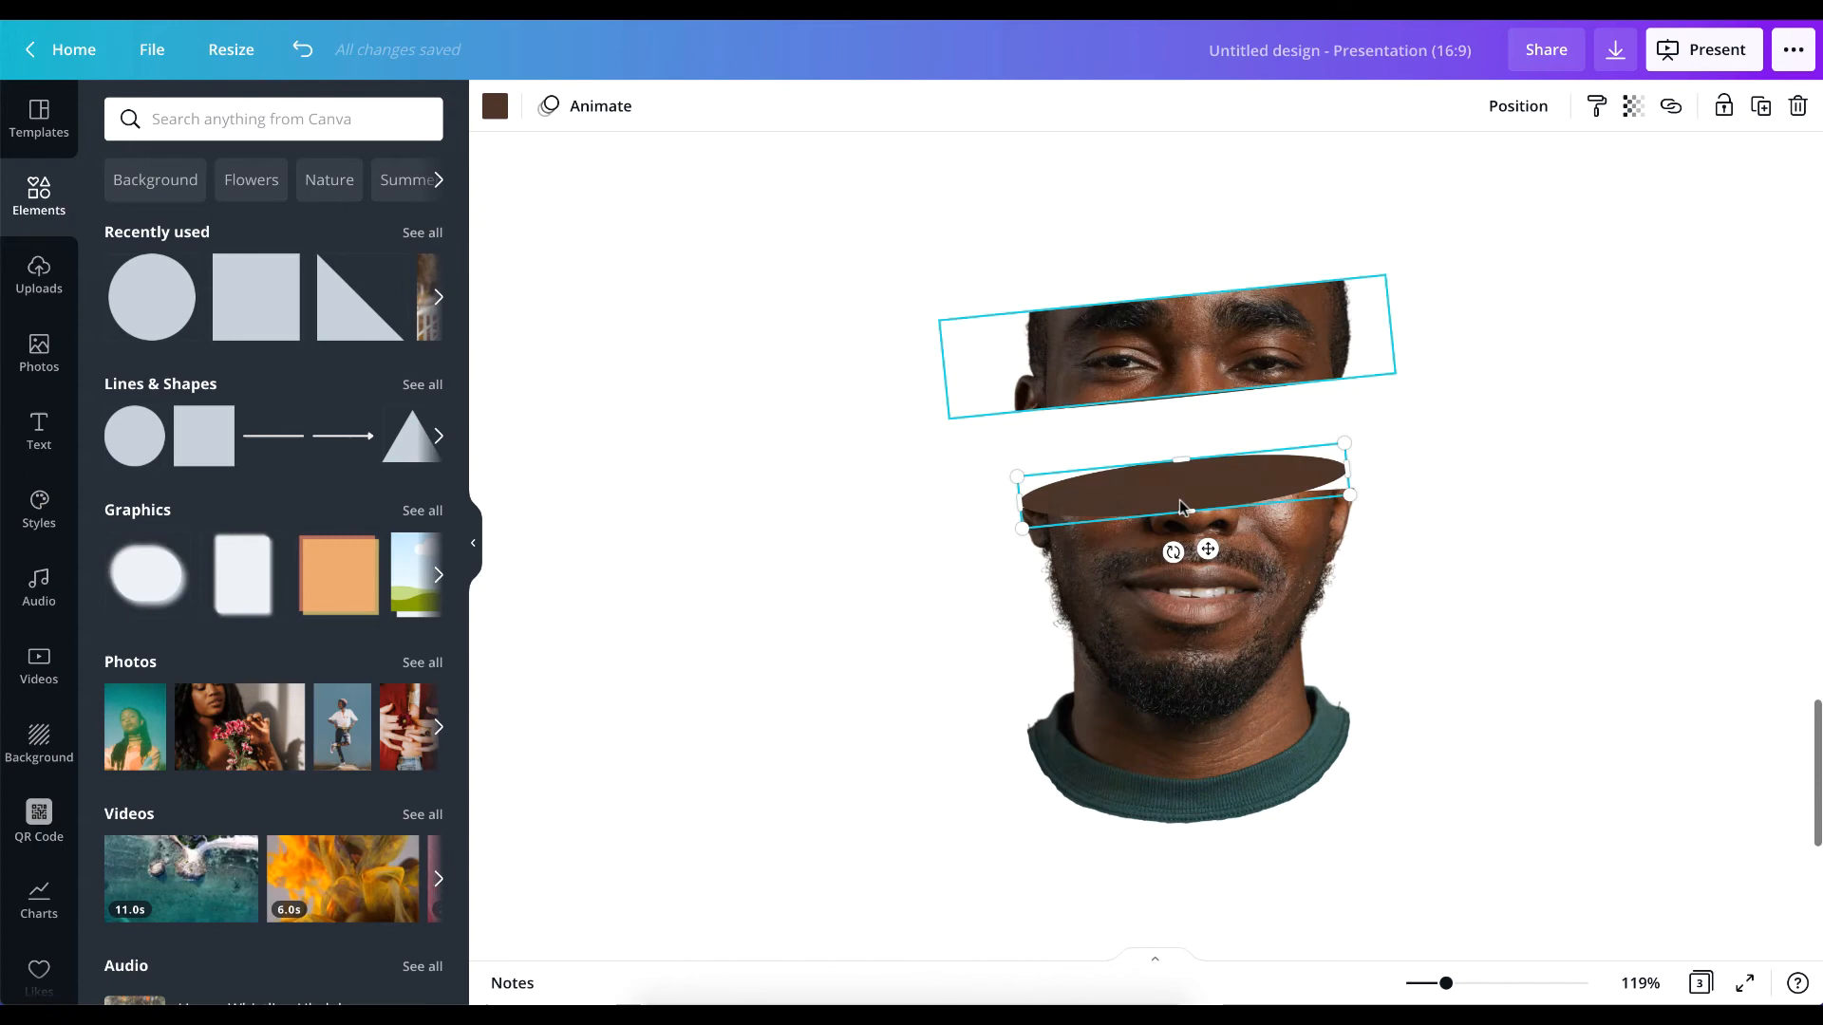
Tilt the lower slice's ellipse slightly more steeply and reduce its height a little.
scroll(1181, 503, "down", 1)
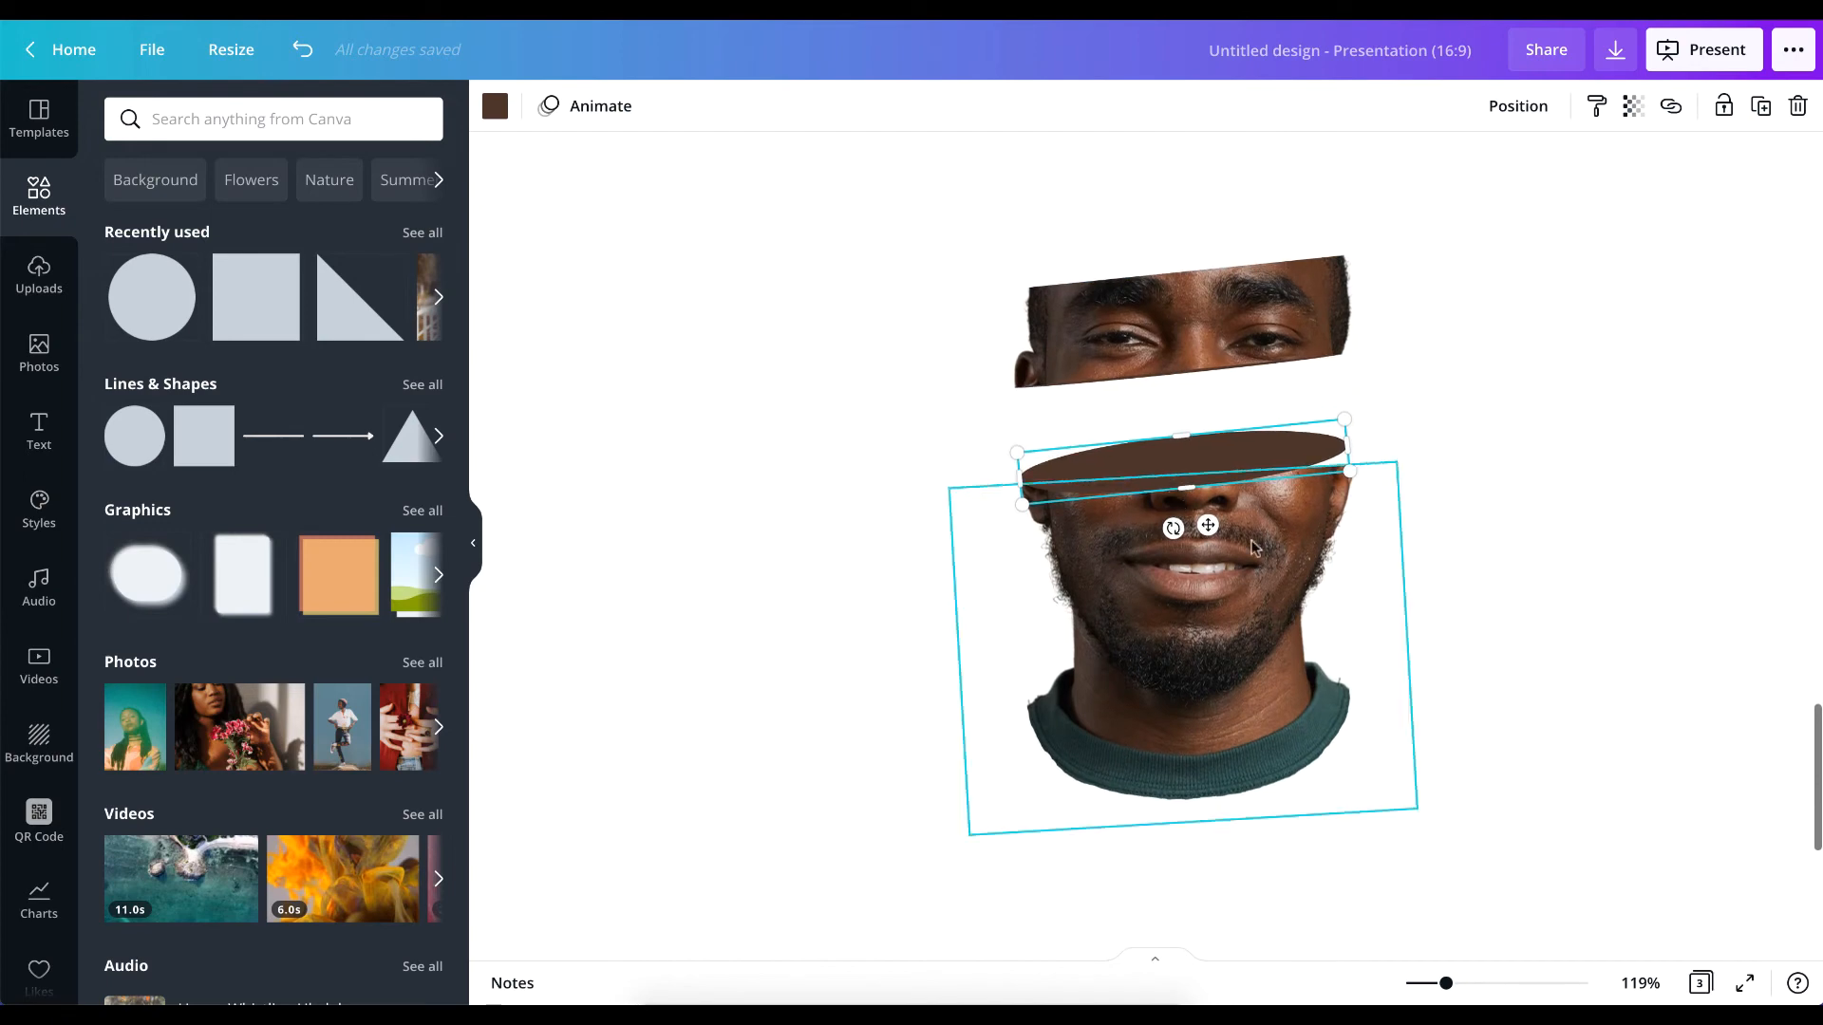
left_click(1264, 562)
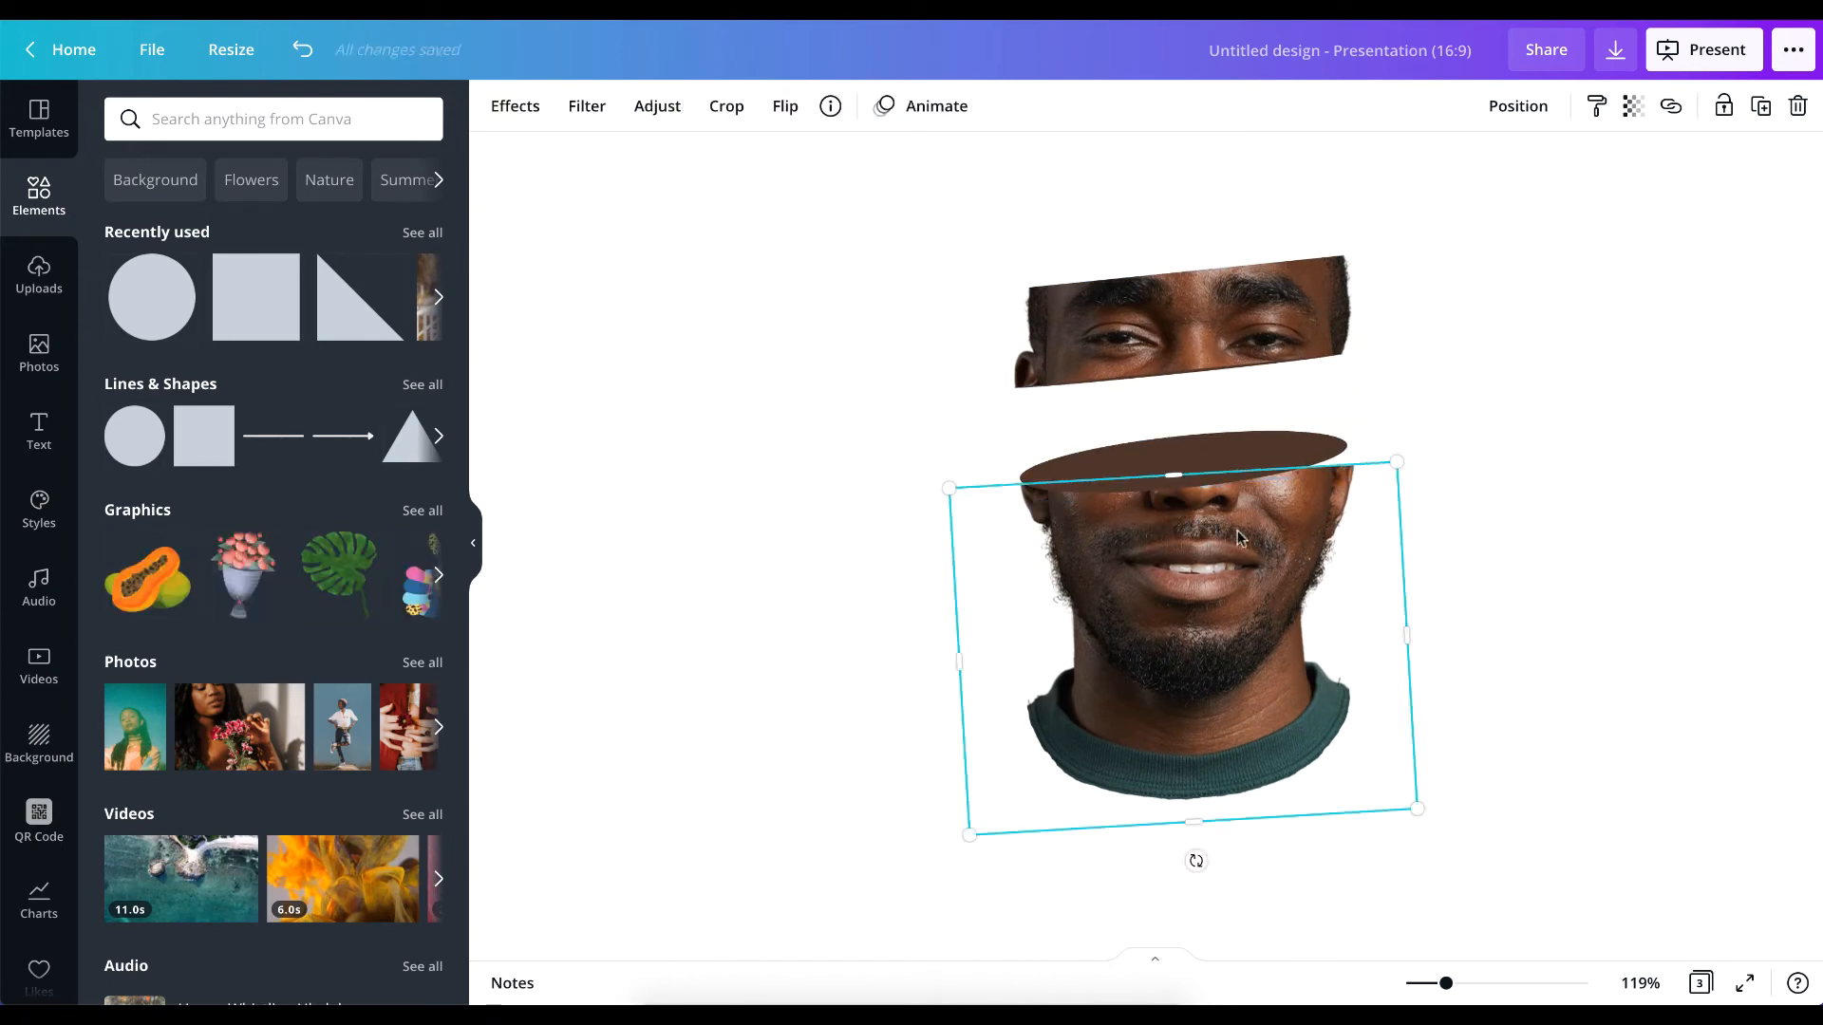
left_click(1203, 475)
left_click_drag(1186, 527, 1177, 537)
key("ctrl+z")
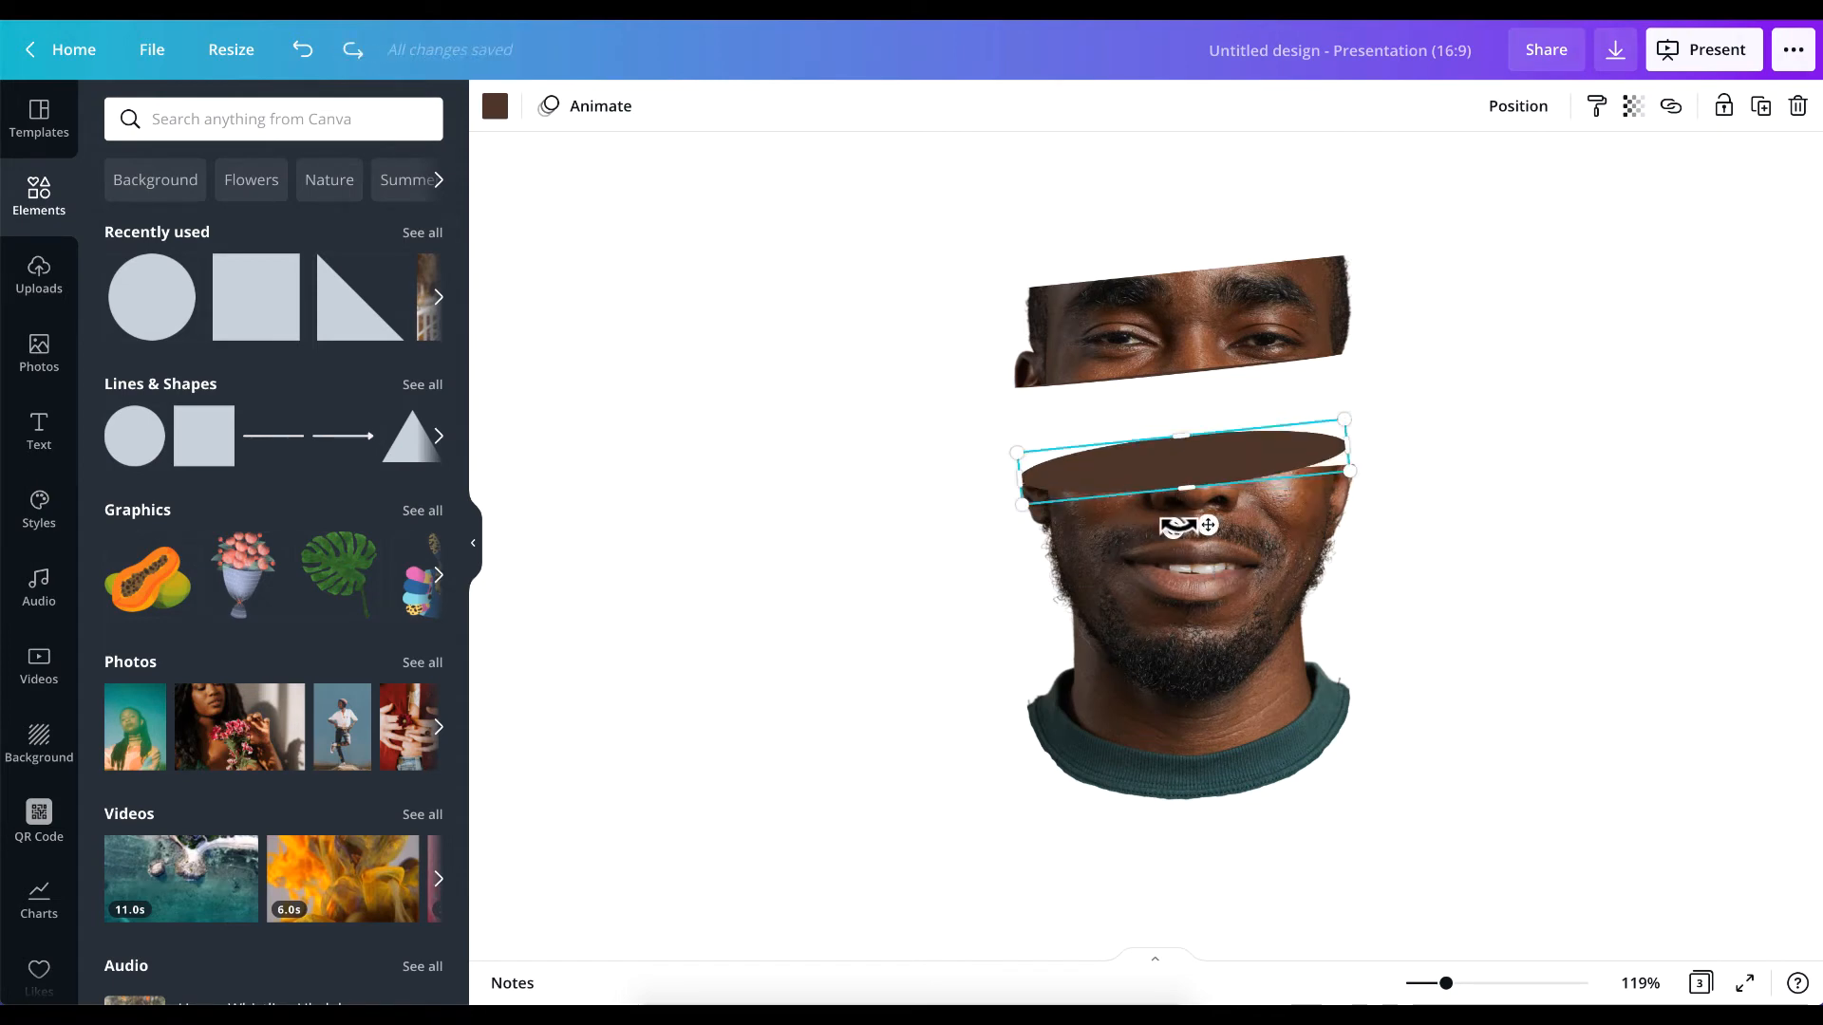
left_click_drag(1177, 525, 1179, 528)
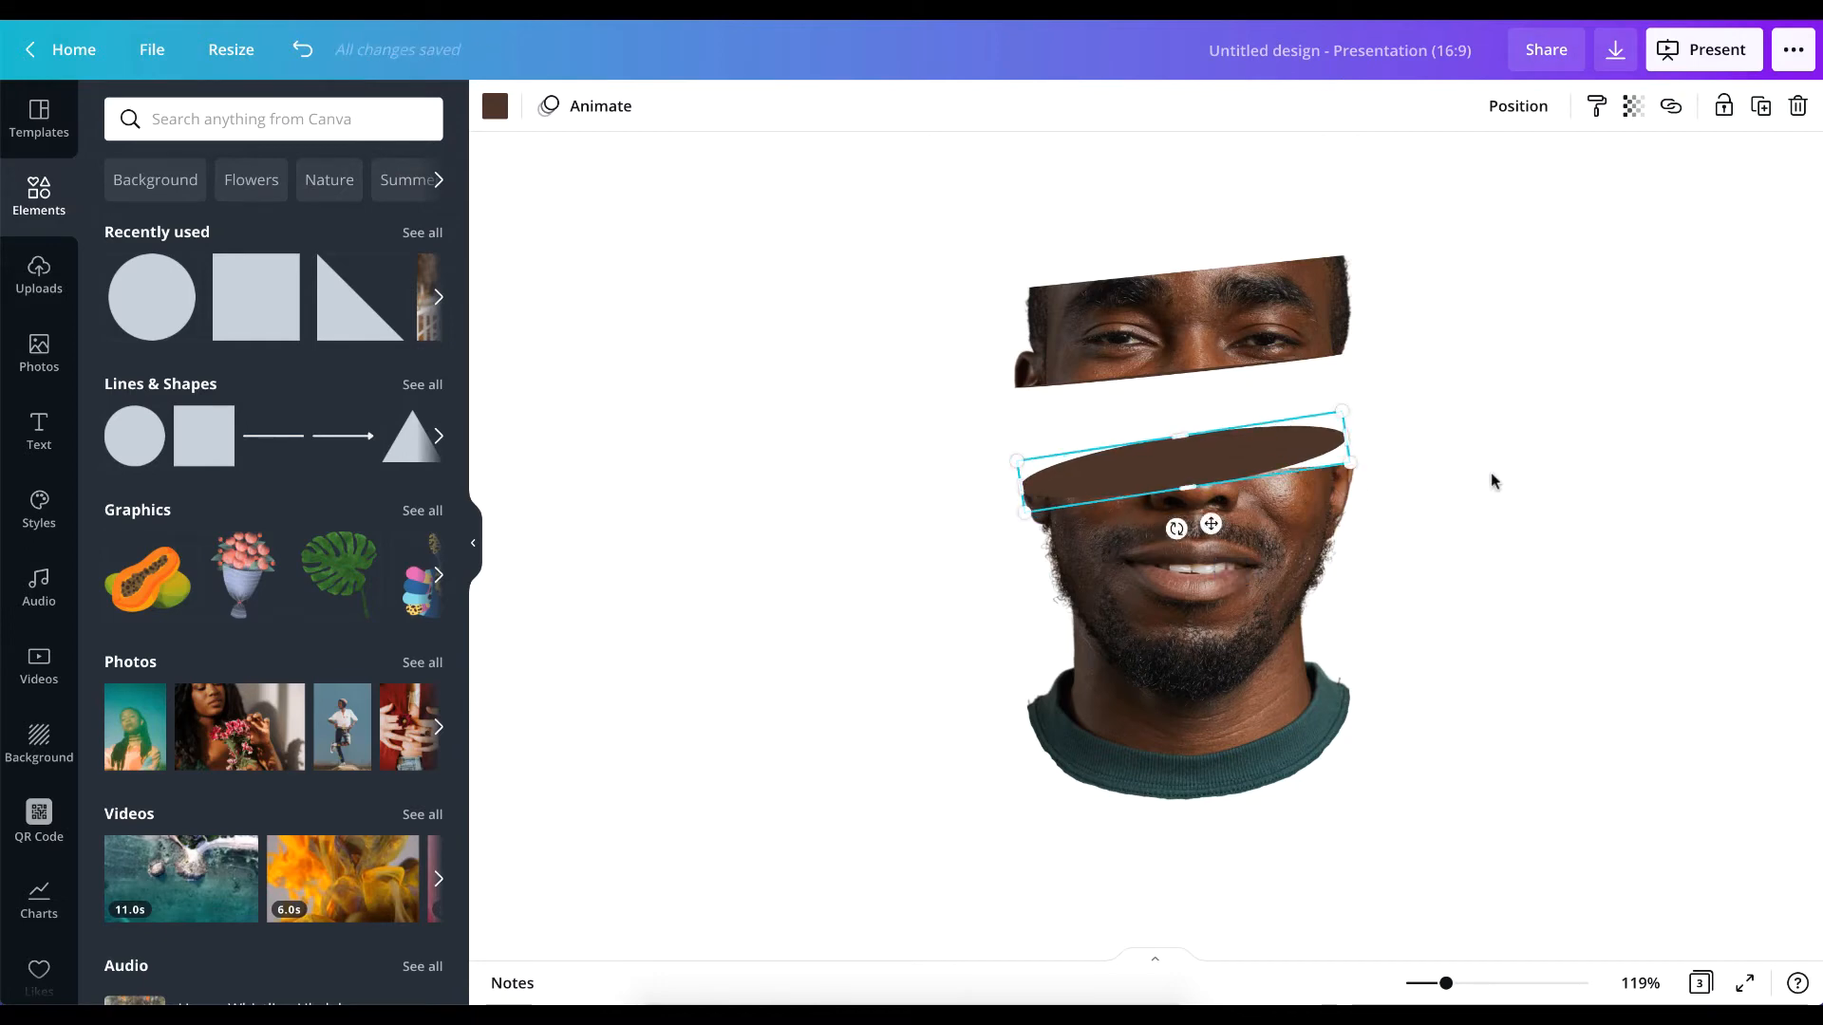
left_click(1490, 471)
left_click(1108, 480)
left_click_drag(1187, 486, 1187, 482)
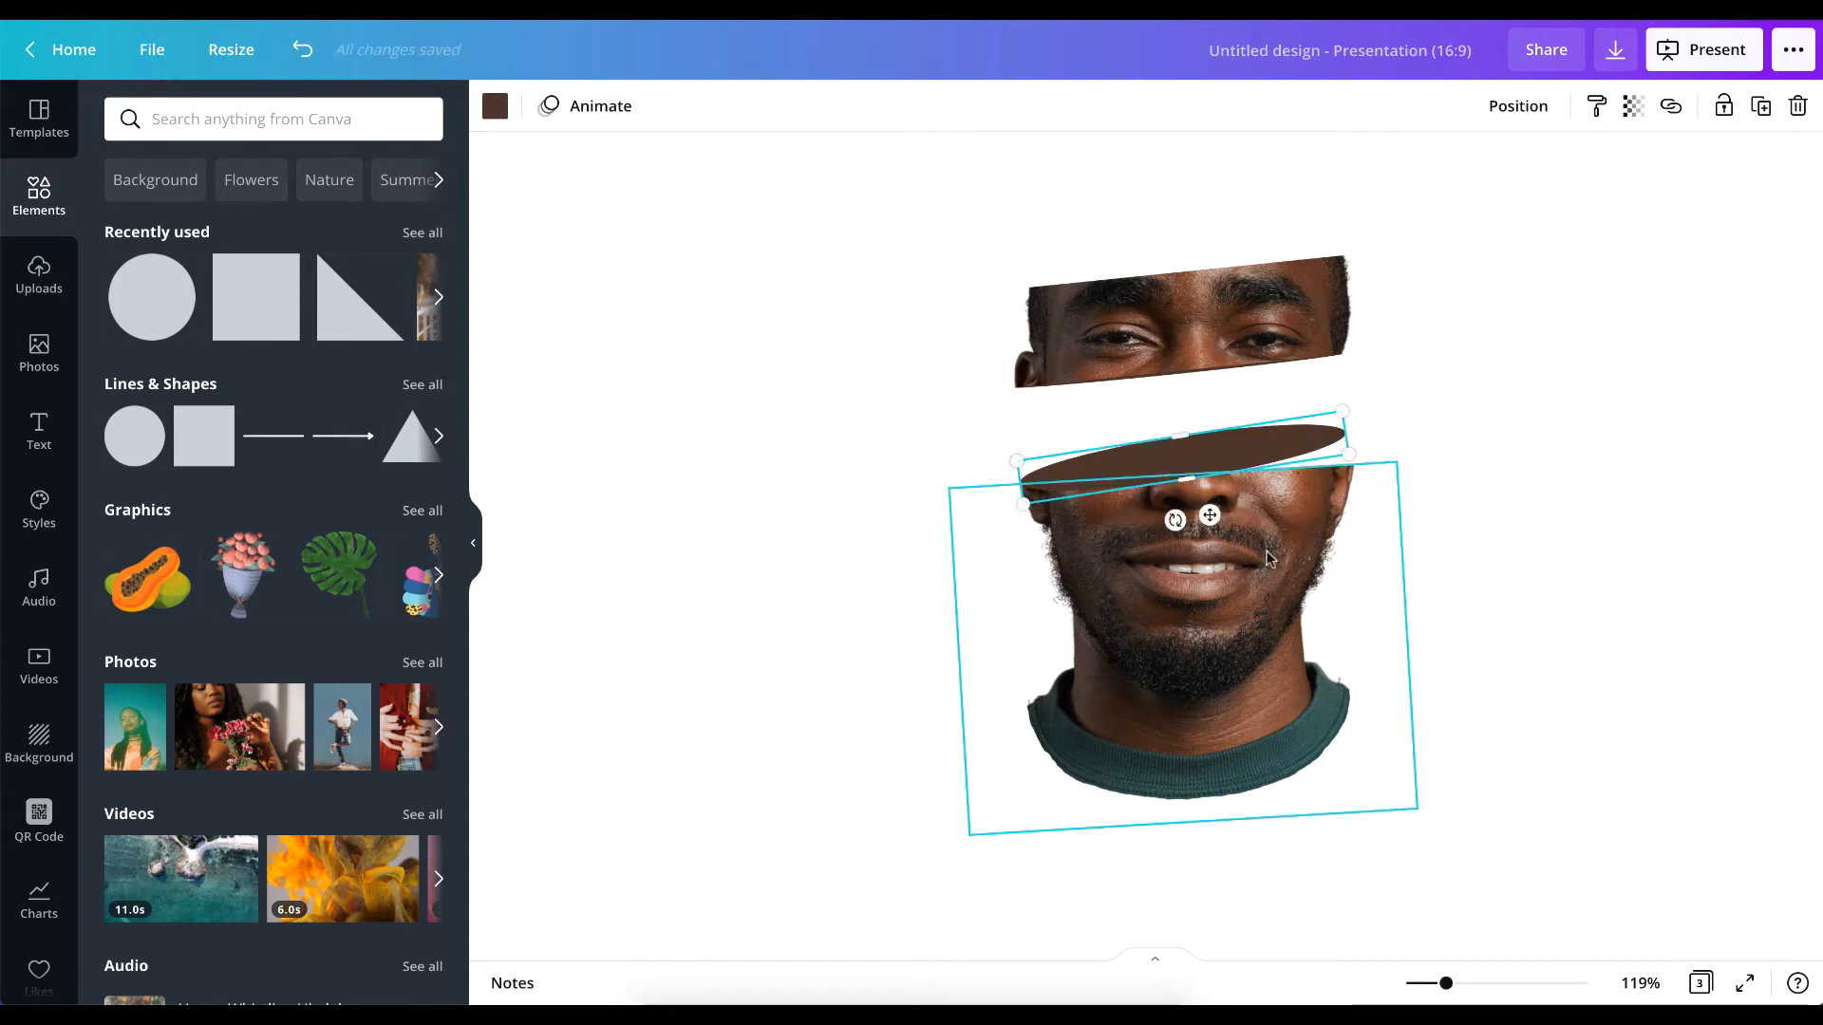
Extend the lower slice's top crop upward so the face reaches up around the dark ellipse.
left_click(1269, 559)
left_click_drag(1268, 558, 1268, 554)
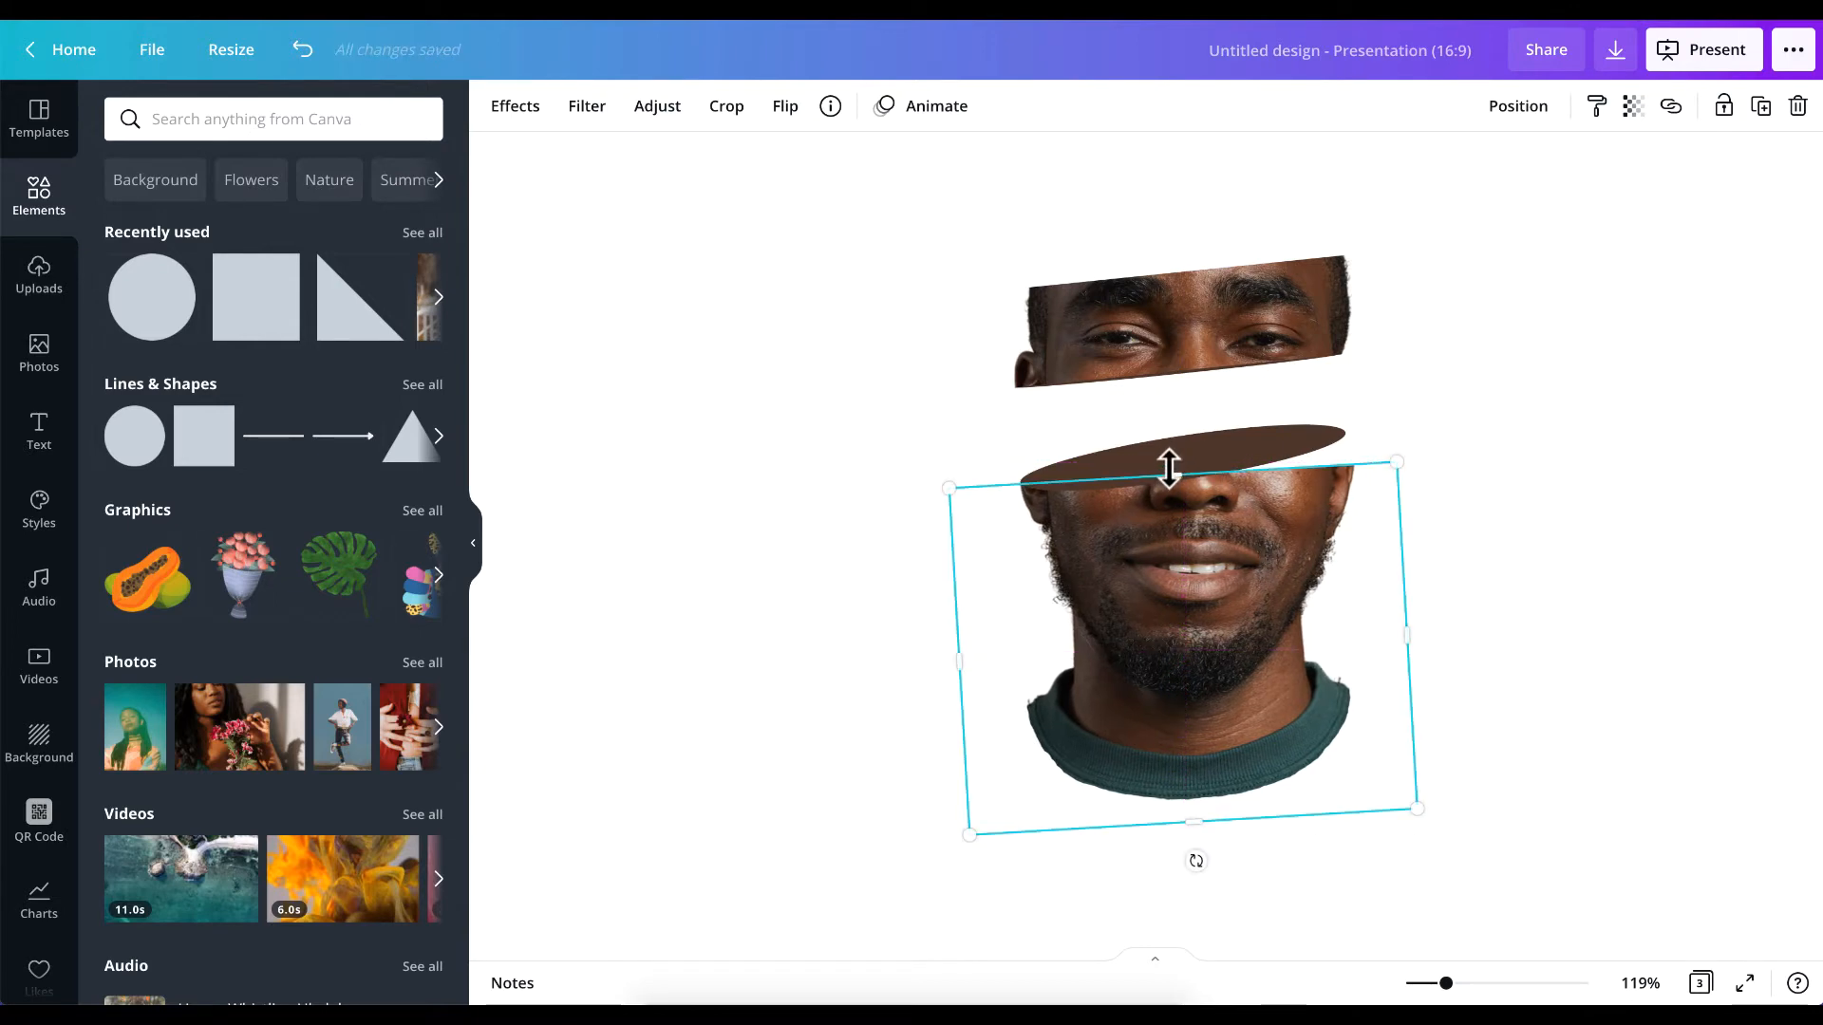
left_click_drag(1169, 466, 1162, 441)
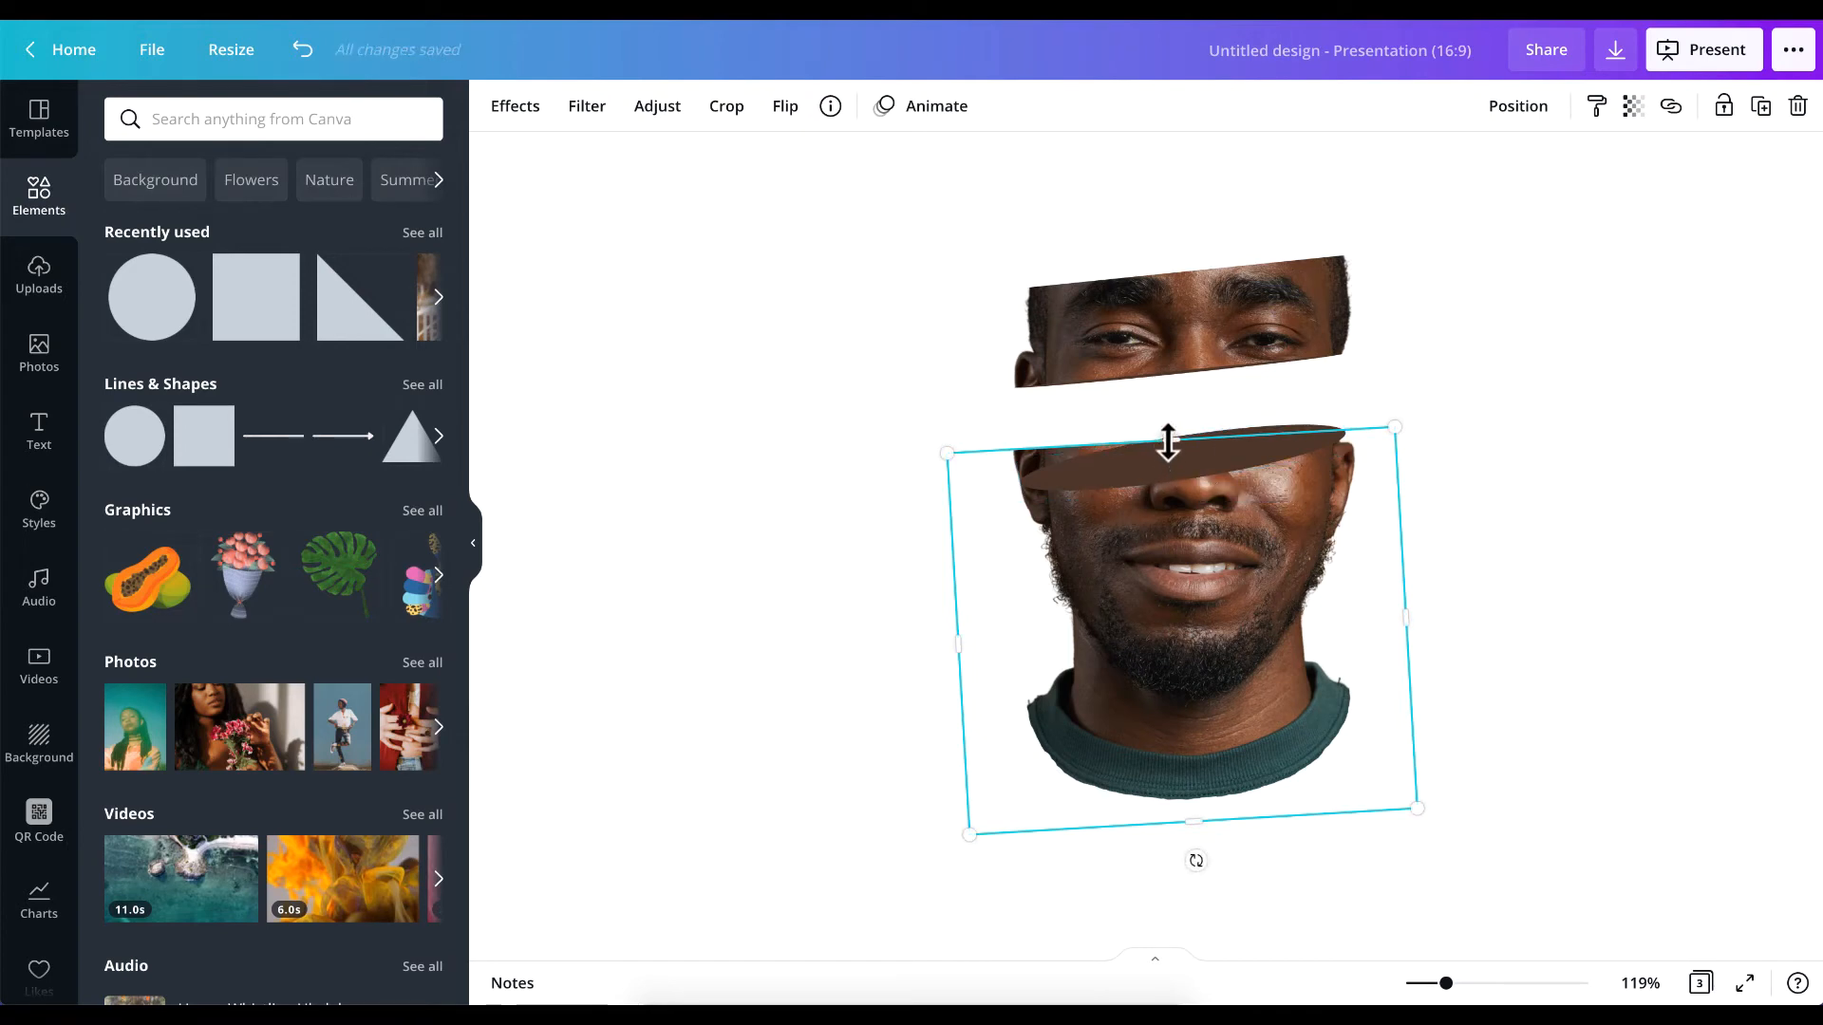
Crop the extended lower-slice image from its left, bottom and right sides, keeping the cheek and ear piece beneath the ellipse's right end.
left_click_drag(957, 650, 1176, 650)
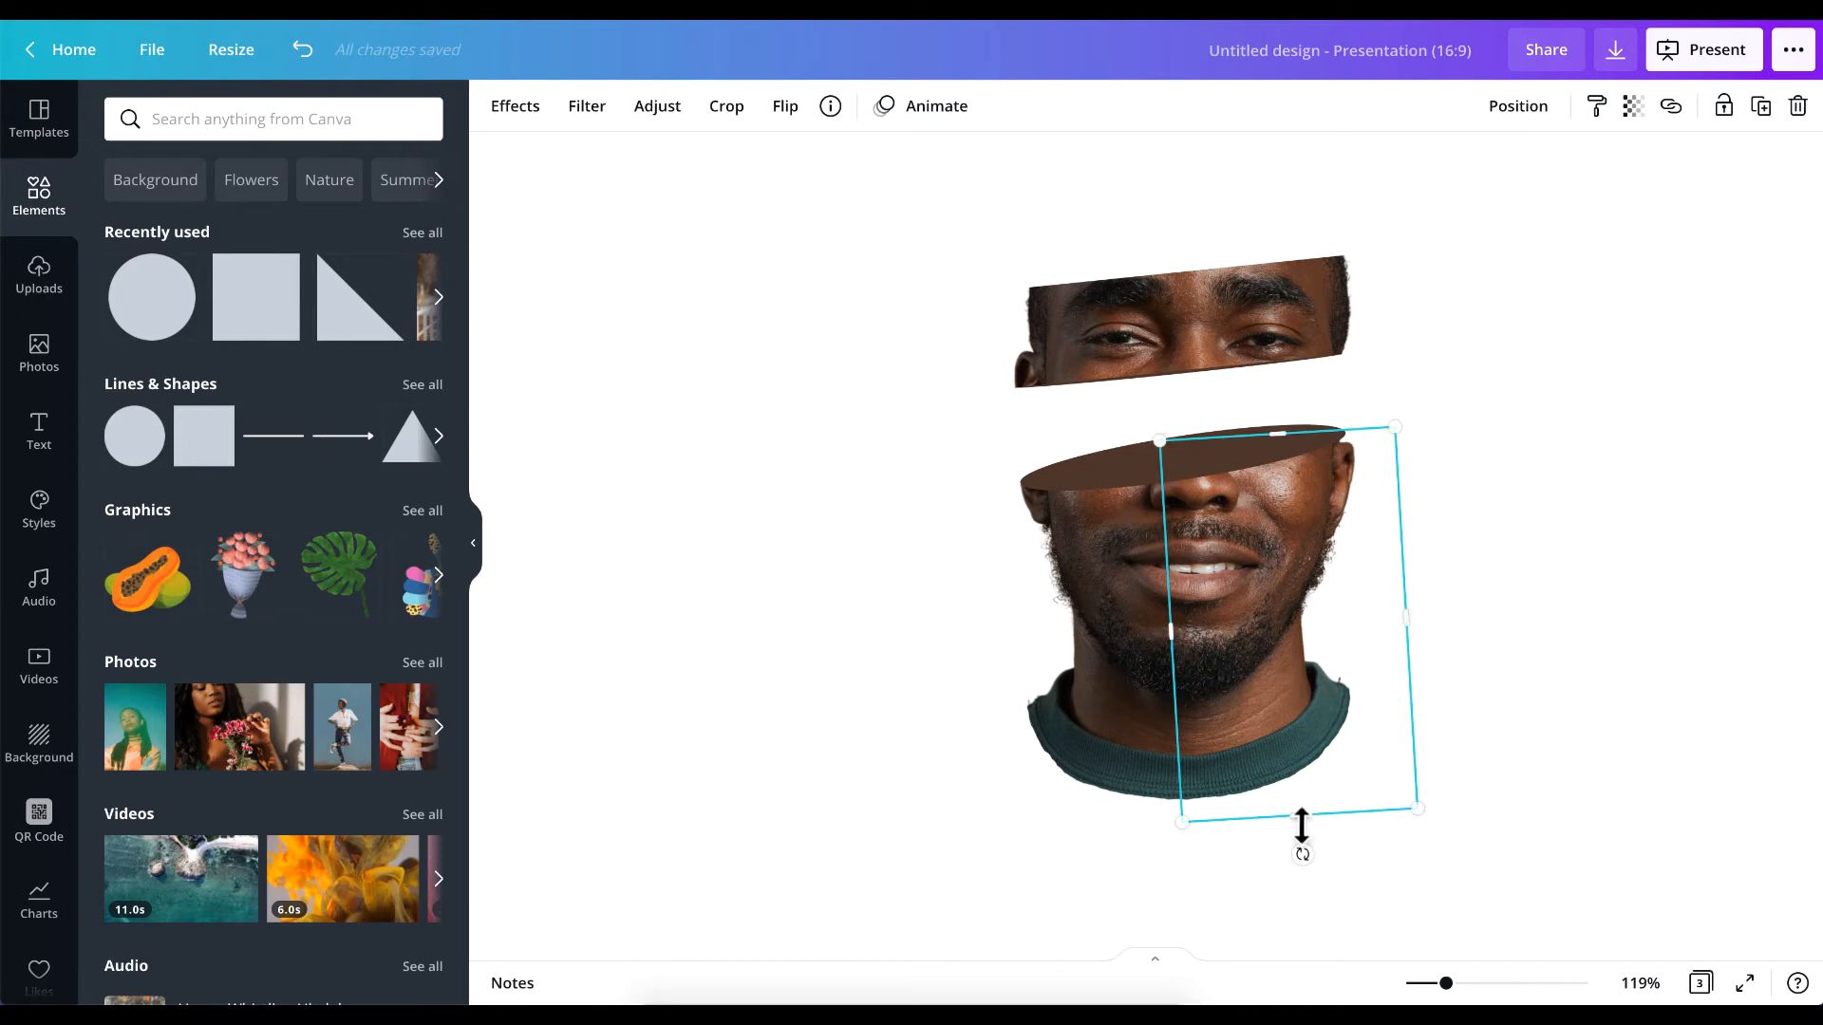
left_click_drag(1296, 816, 1310, 557)
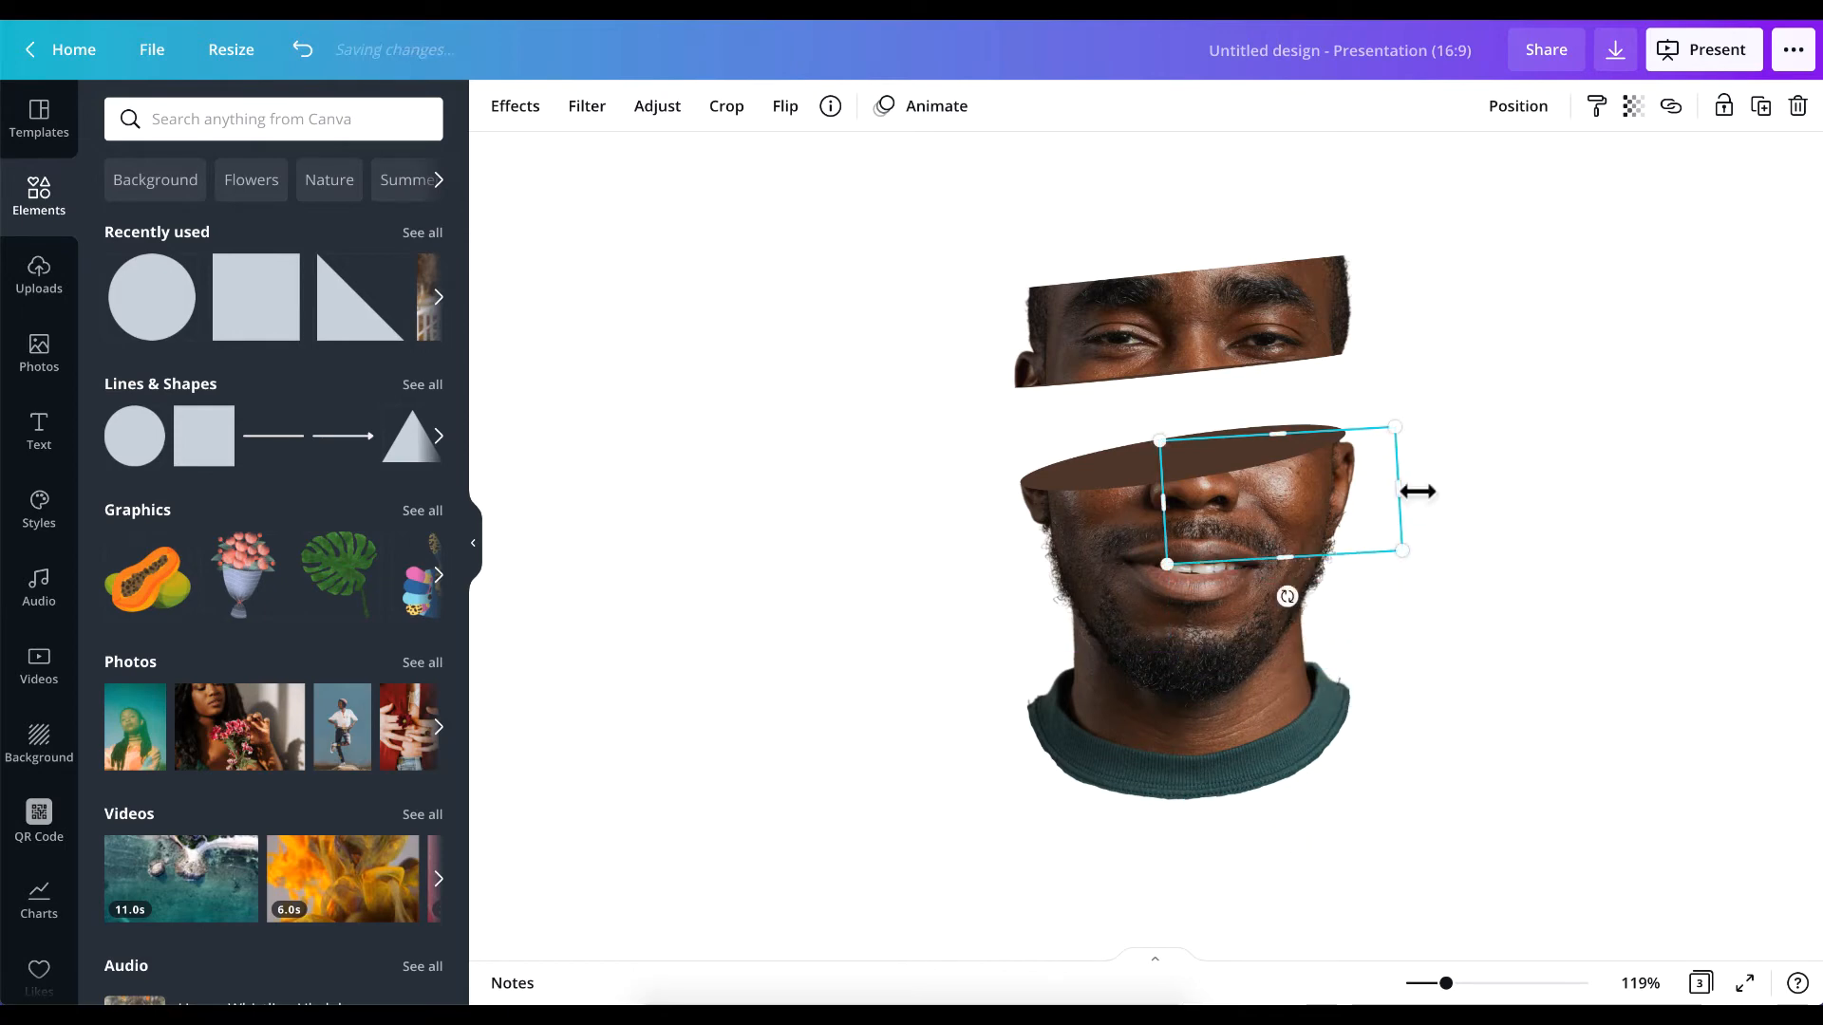
left_click_drag(1396, 485, 1371, 484)
left_click(1539, 502)
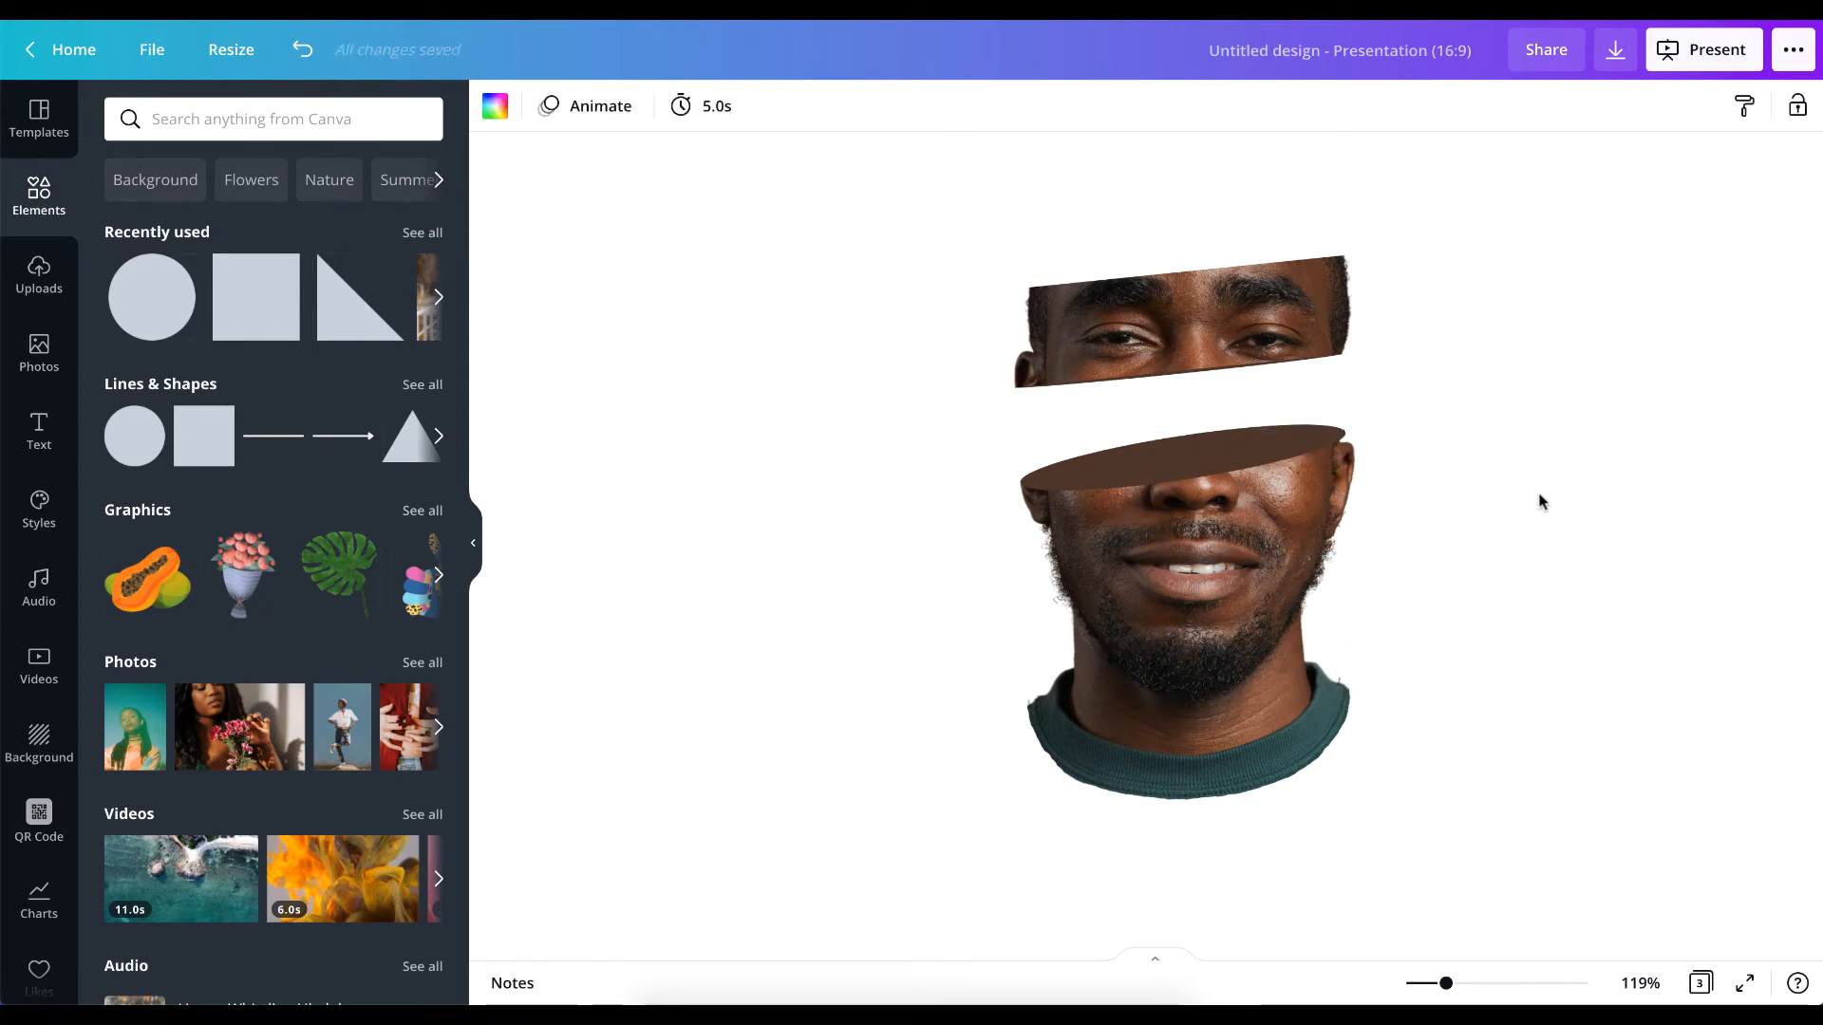
Widen the dark brown ellipse at its right end so it reaches the edge of the face.
left_click(1308, 446)
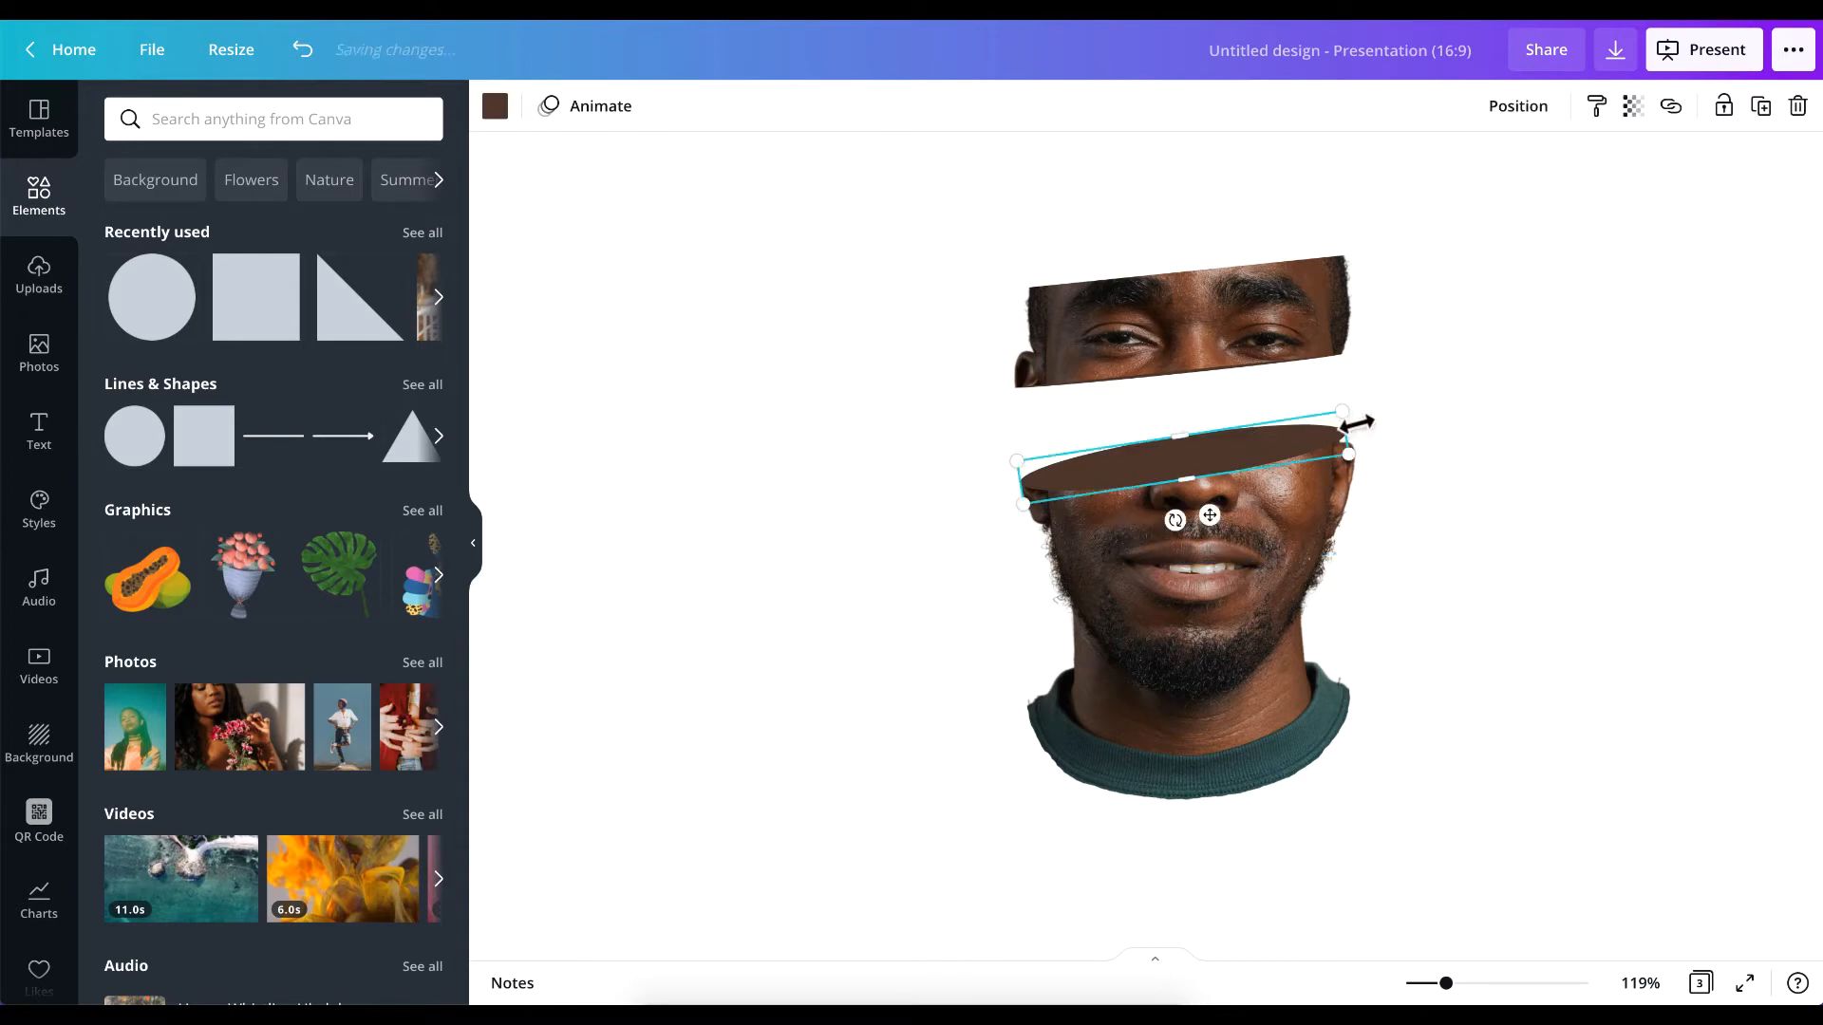
left_click_drag(1344, 426, 1348, 418)
scroll(1280, 515, "up", 5)
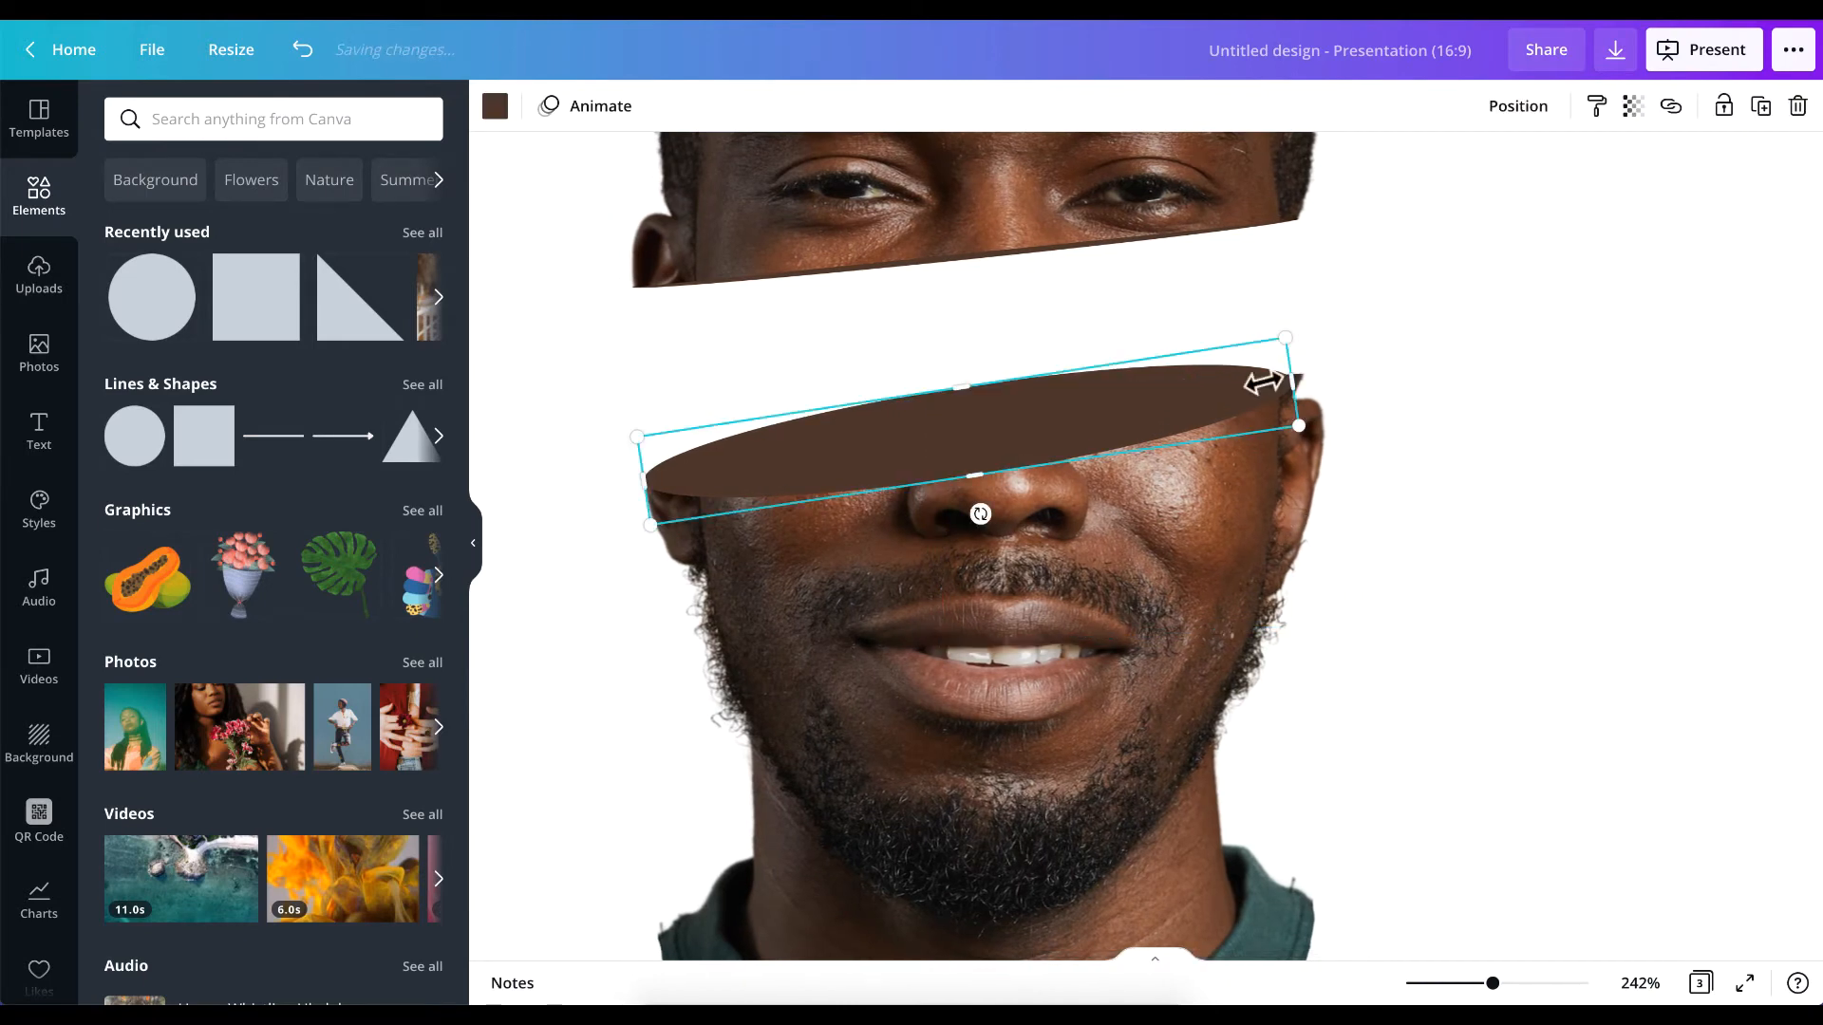
left_click_drag(1288, 380, 1311, 379)
left_click(1457, 467)
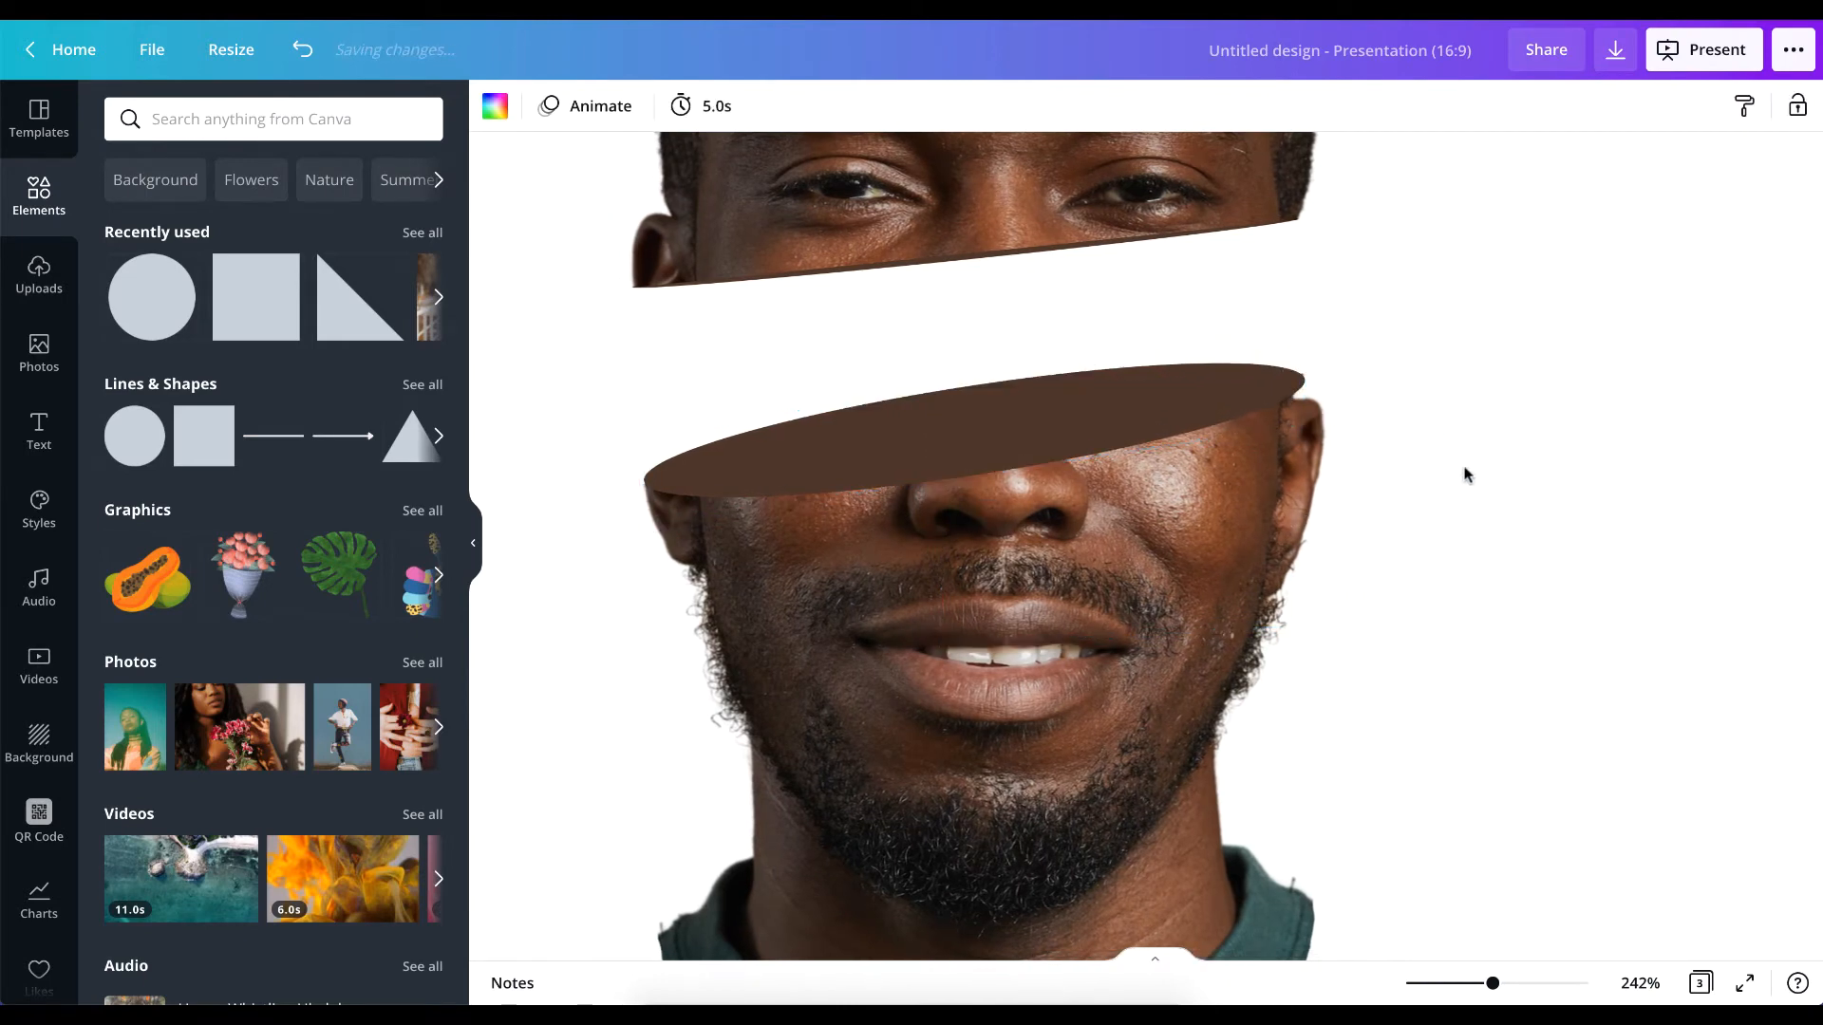
Nudge the dark brown ellipse slightly upward and fine-tune its left end against the side of the face.
left_click(1154, 406)
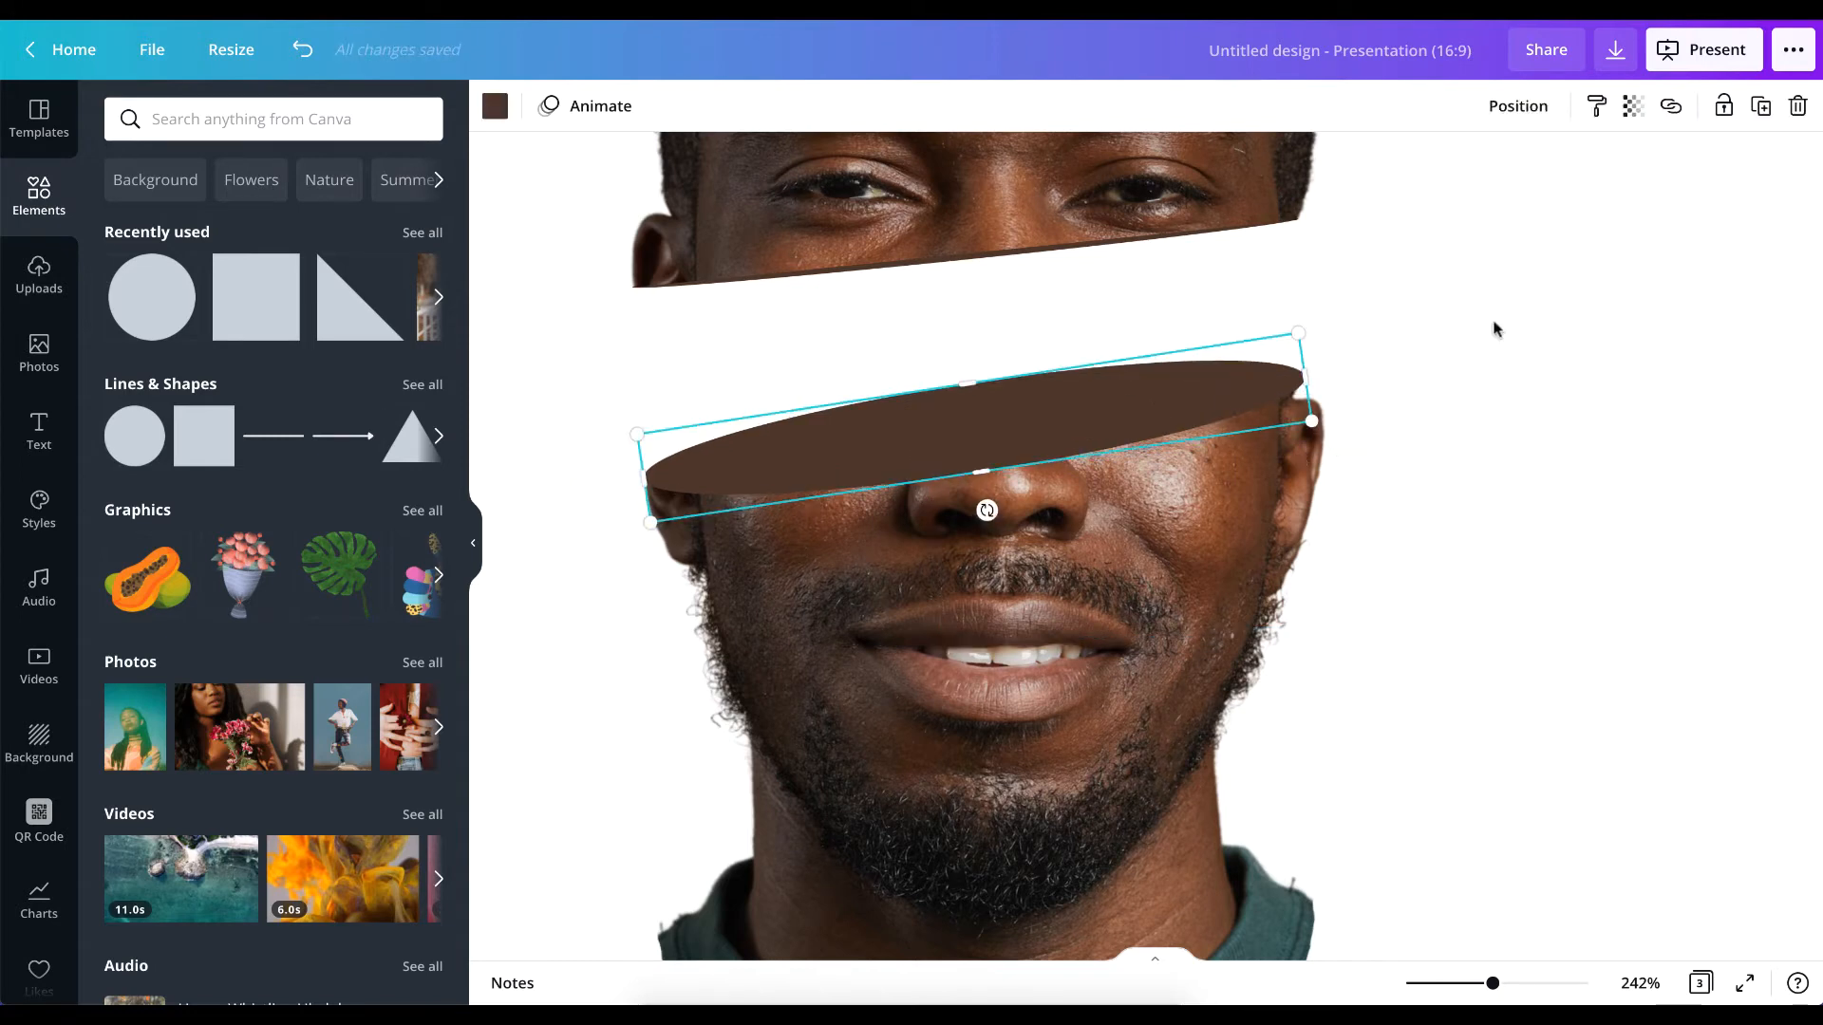
left_click(1633, 327)
left_click(774, 416)
left_click_drag(642, 473, 647, 472)
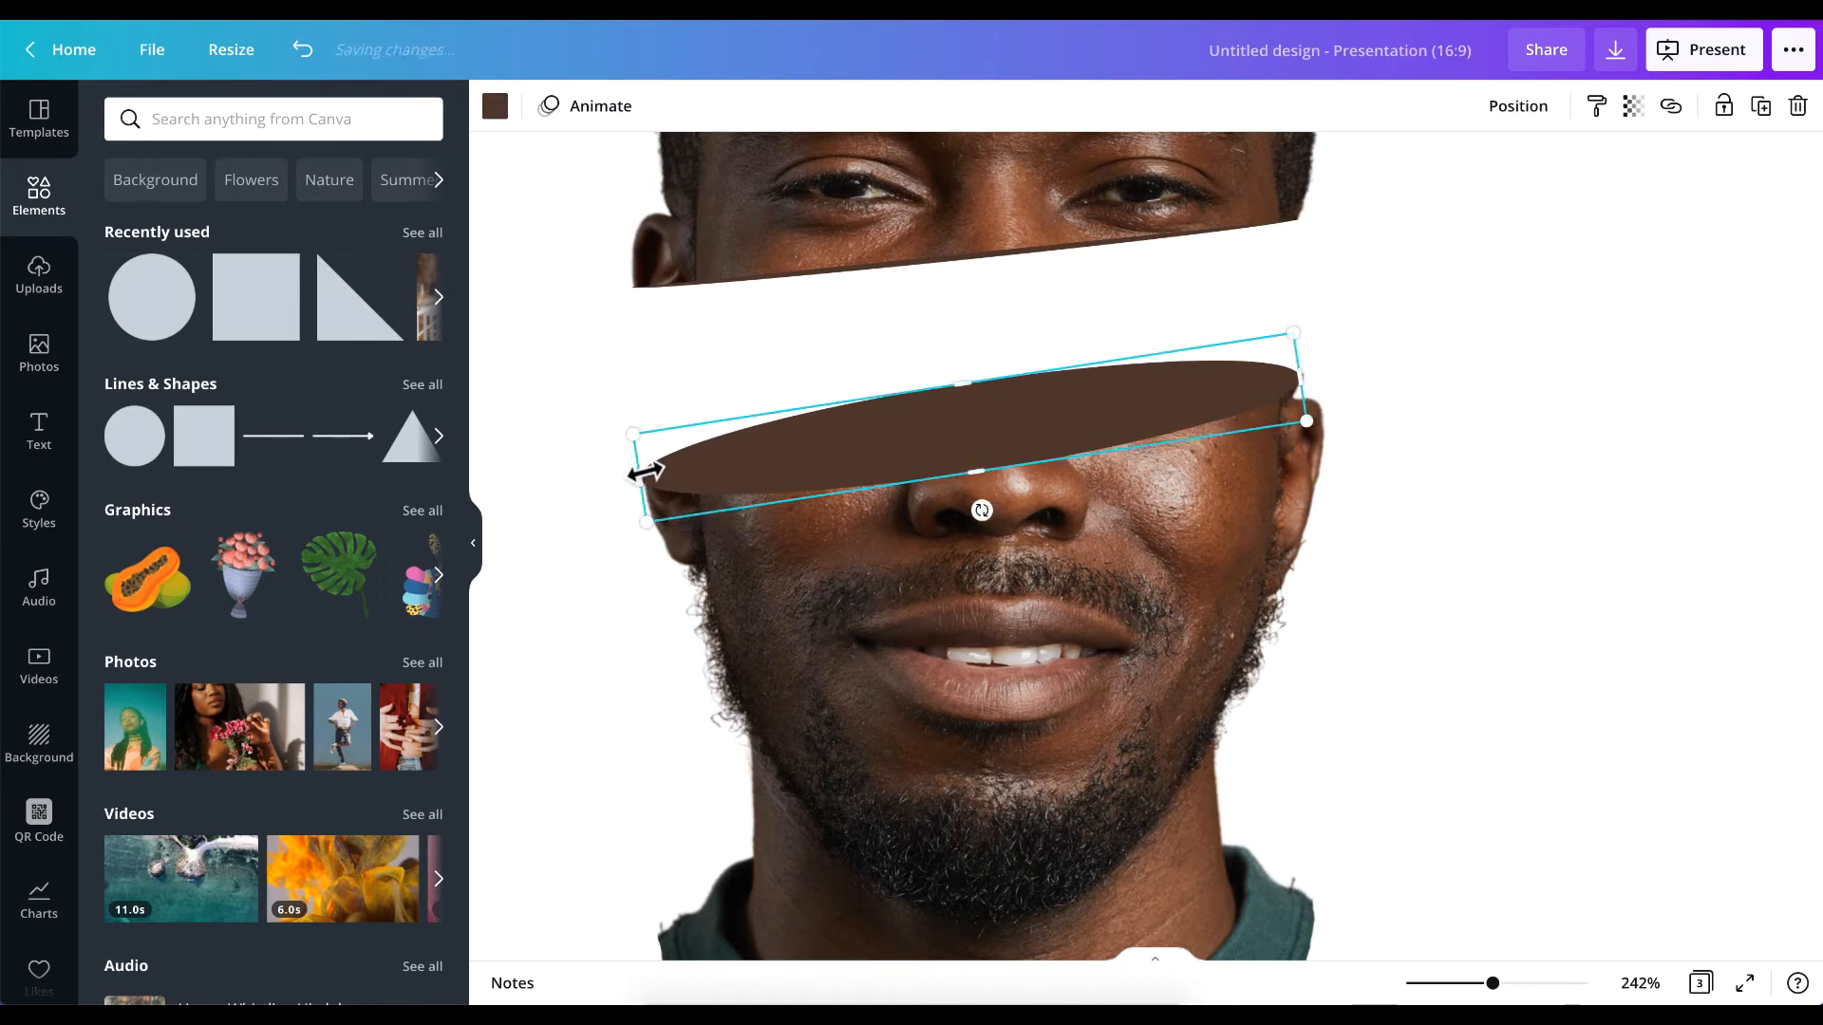
left_click(588, 524)
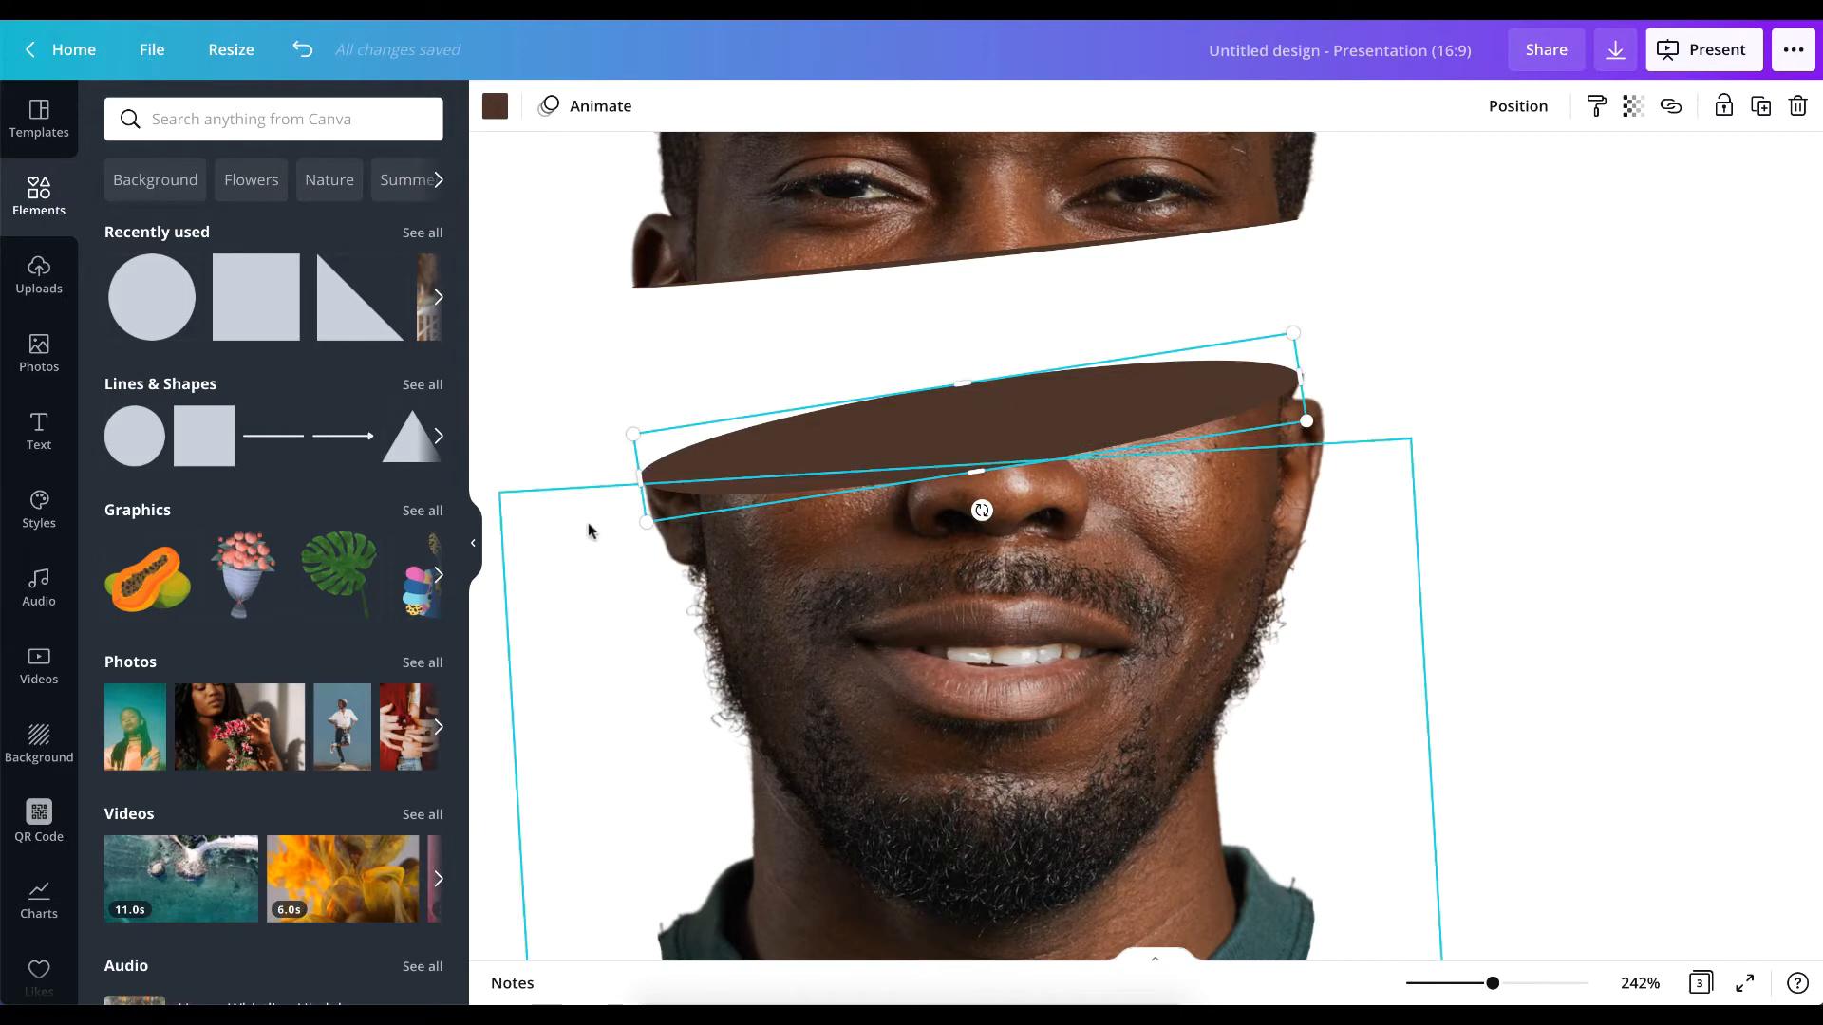
left_click(719, 446)
left_click(1416, 481)
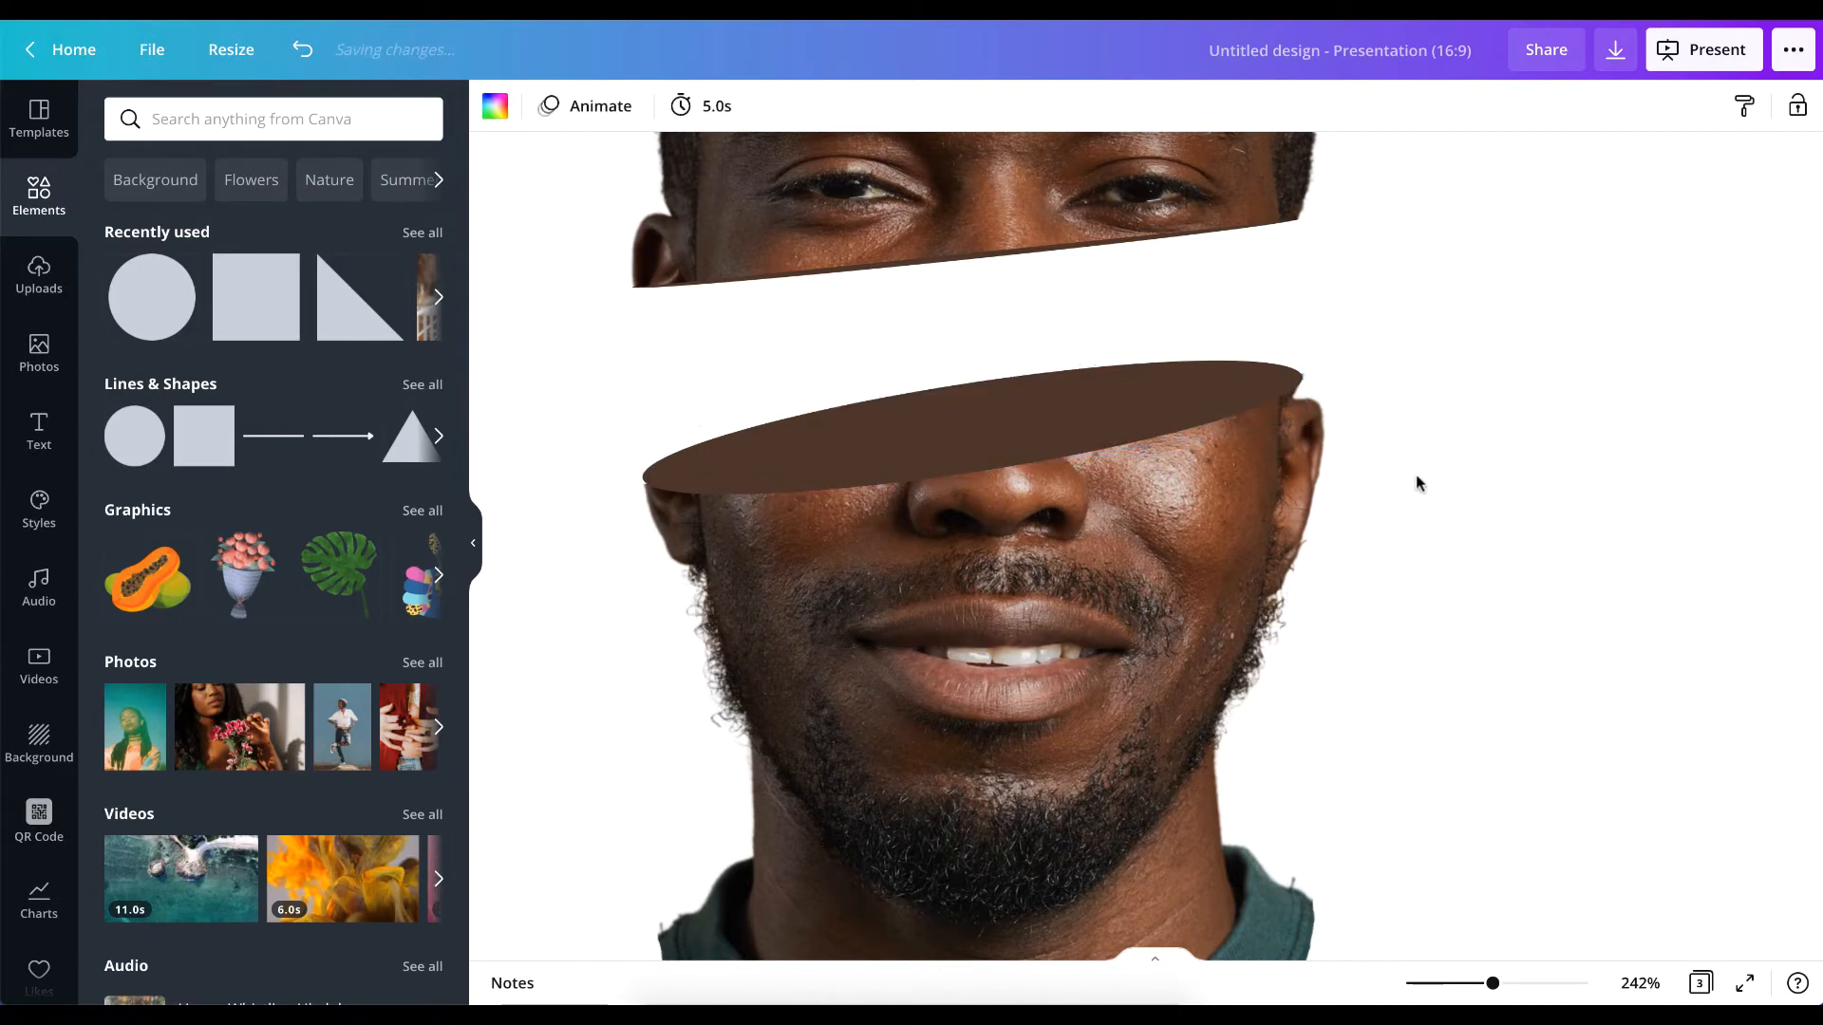
Trim the top of the small right-hand face piece slightly, to about 165 wide by 93 high.
left_click(1034, 447)
left_click(1284, 470)
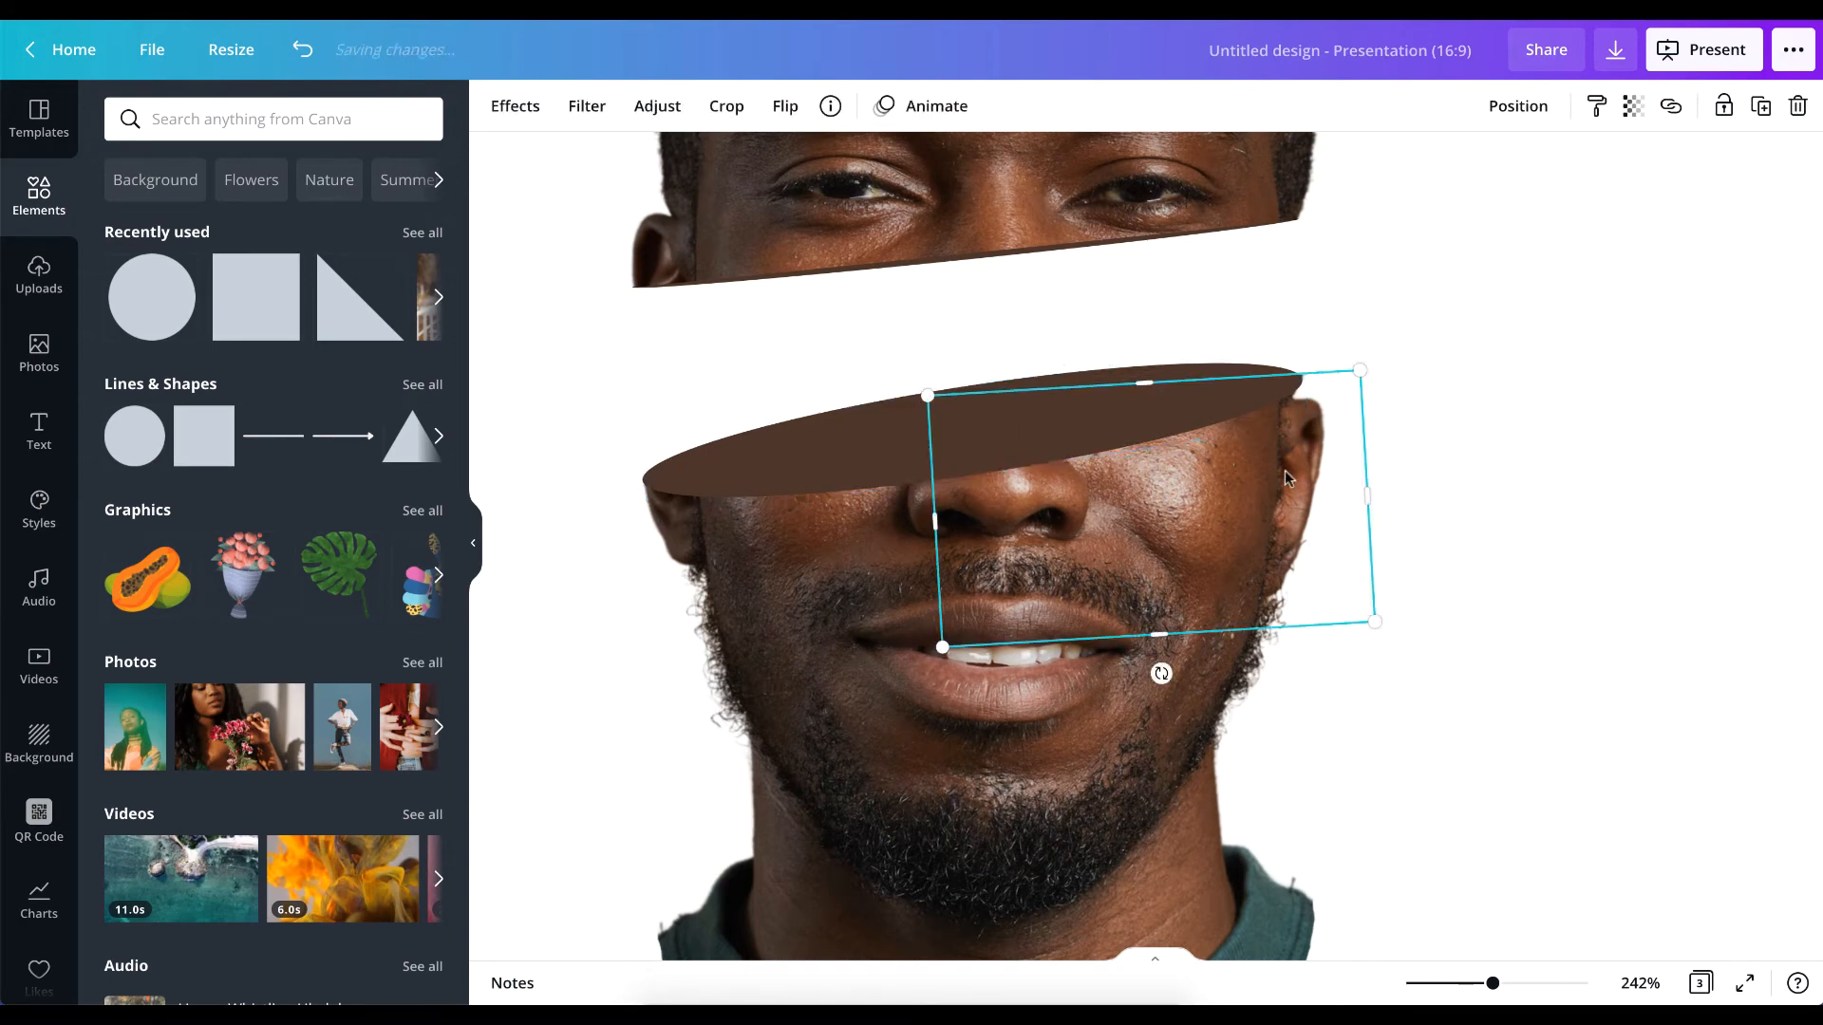
left_click(1390, 511)
left_click(1273, 443)
left_click_drag(1162, 380, 1157, 387)
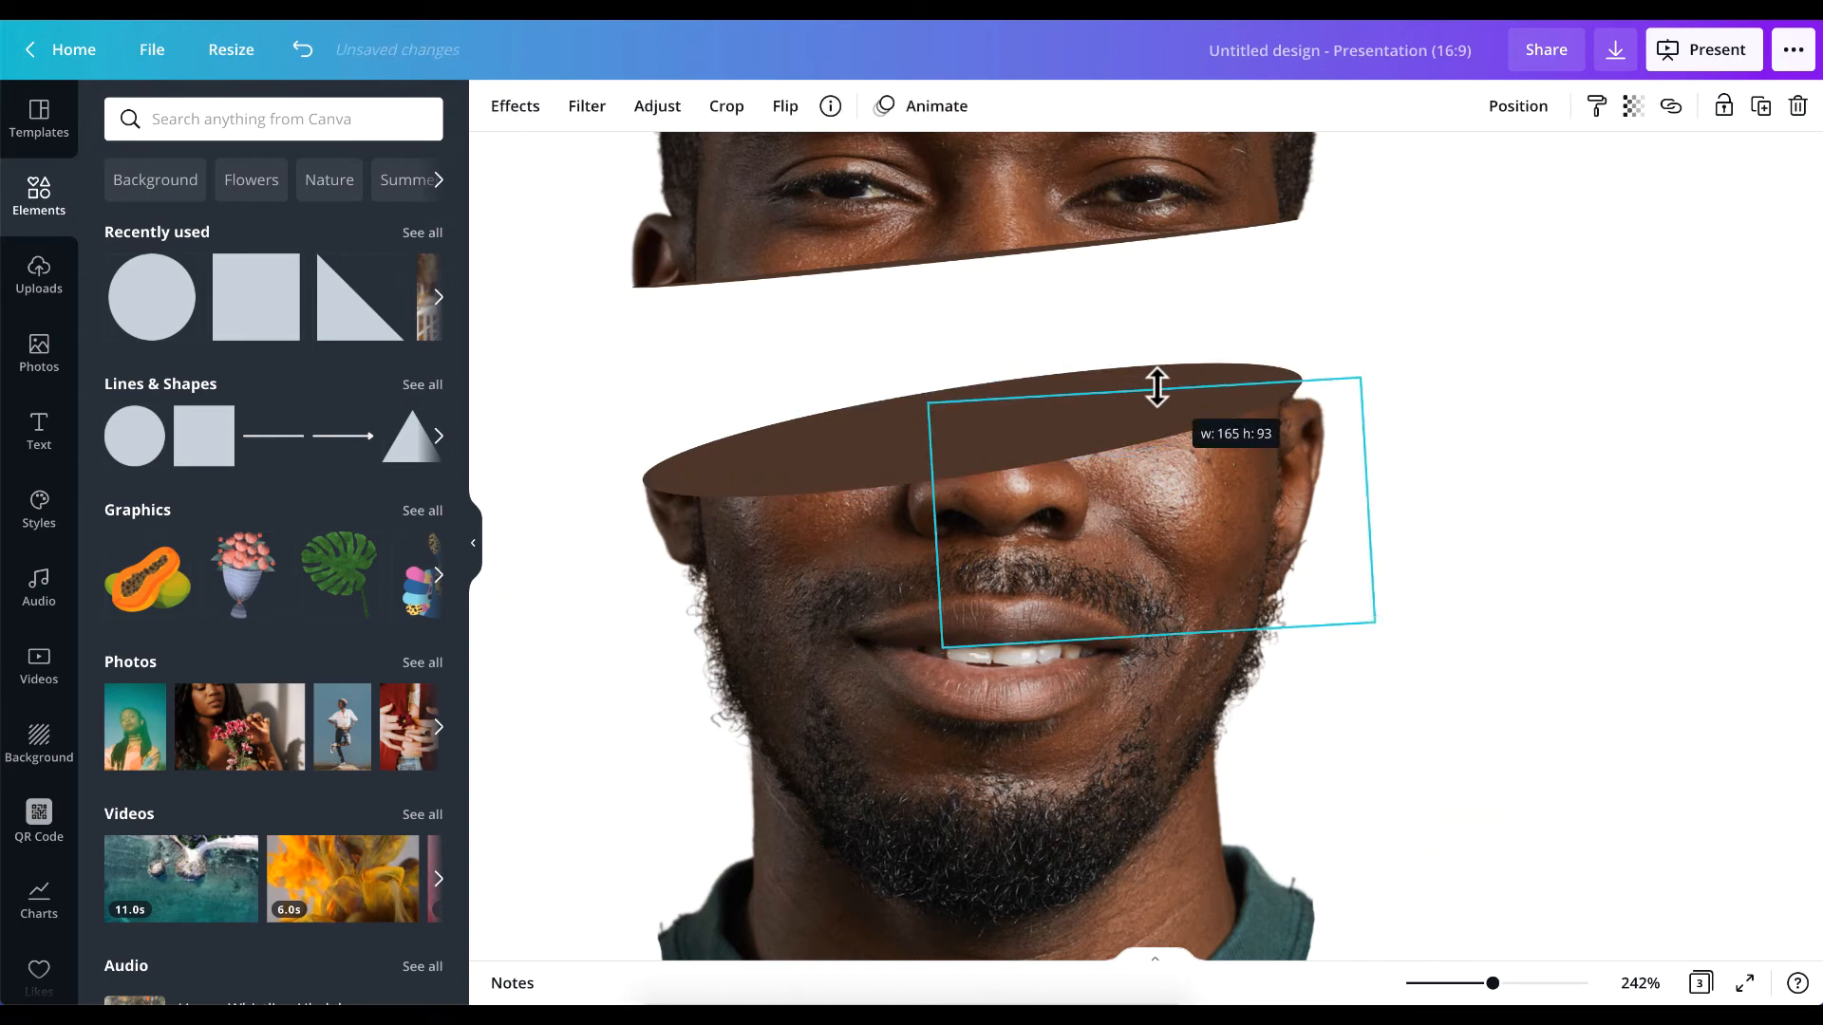
left_click(1571, 423)
Recolour the lower slice's ellipse with the yellow document colour.
scroll(1308, 596, "down", 5)
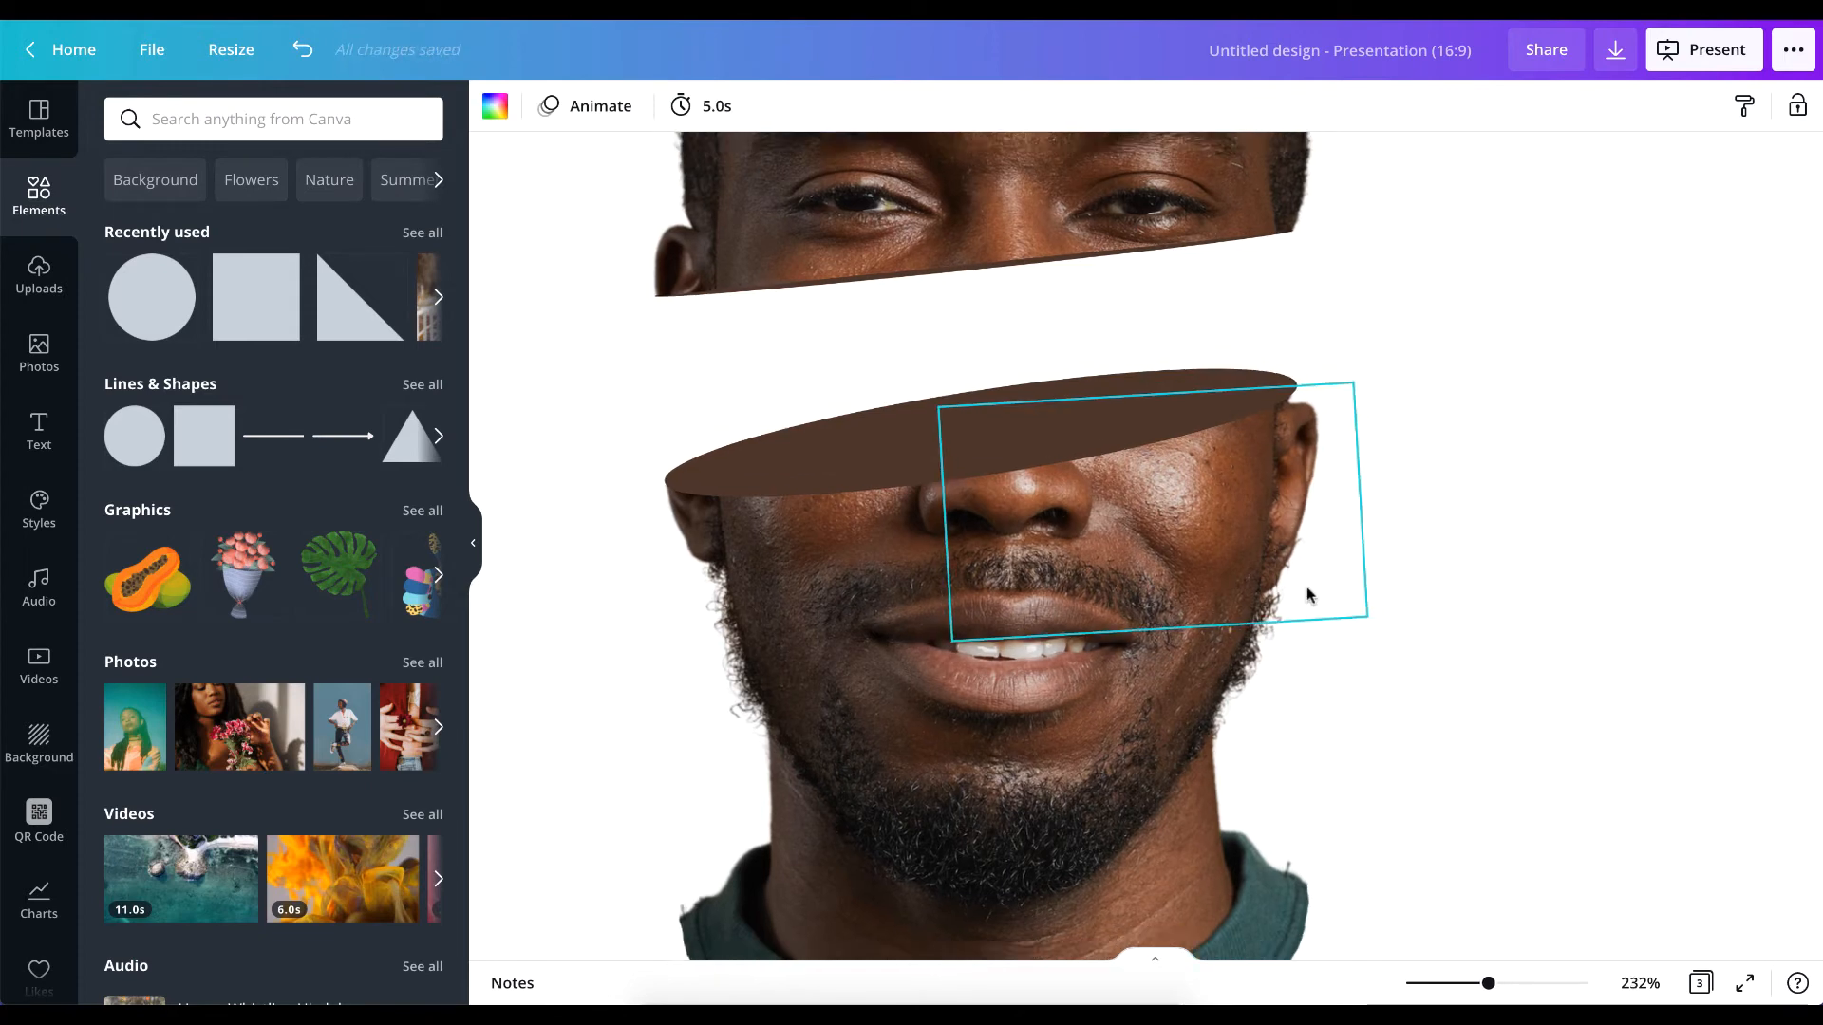
scroll(1307, 595, "down", 3)
left_click(1102, 465)
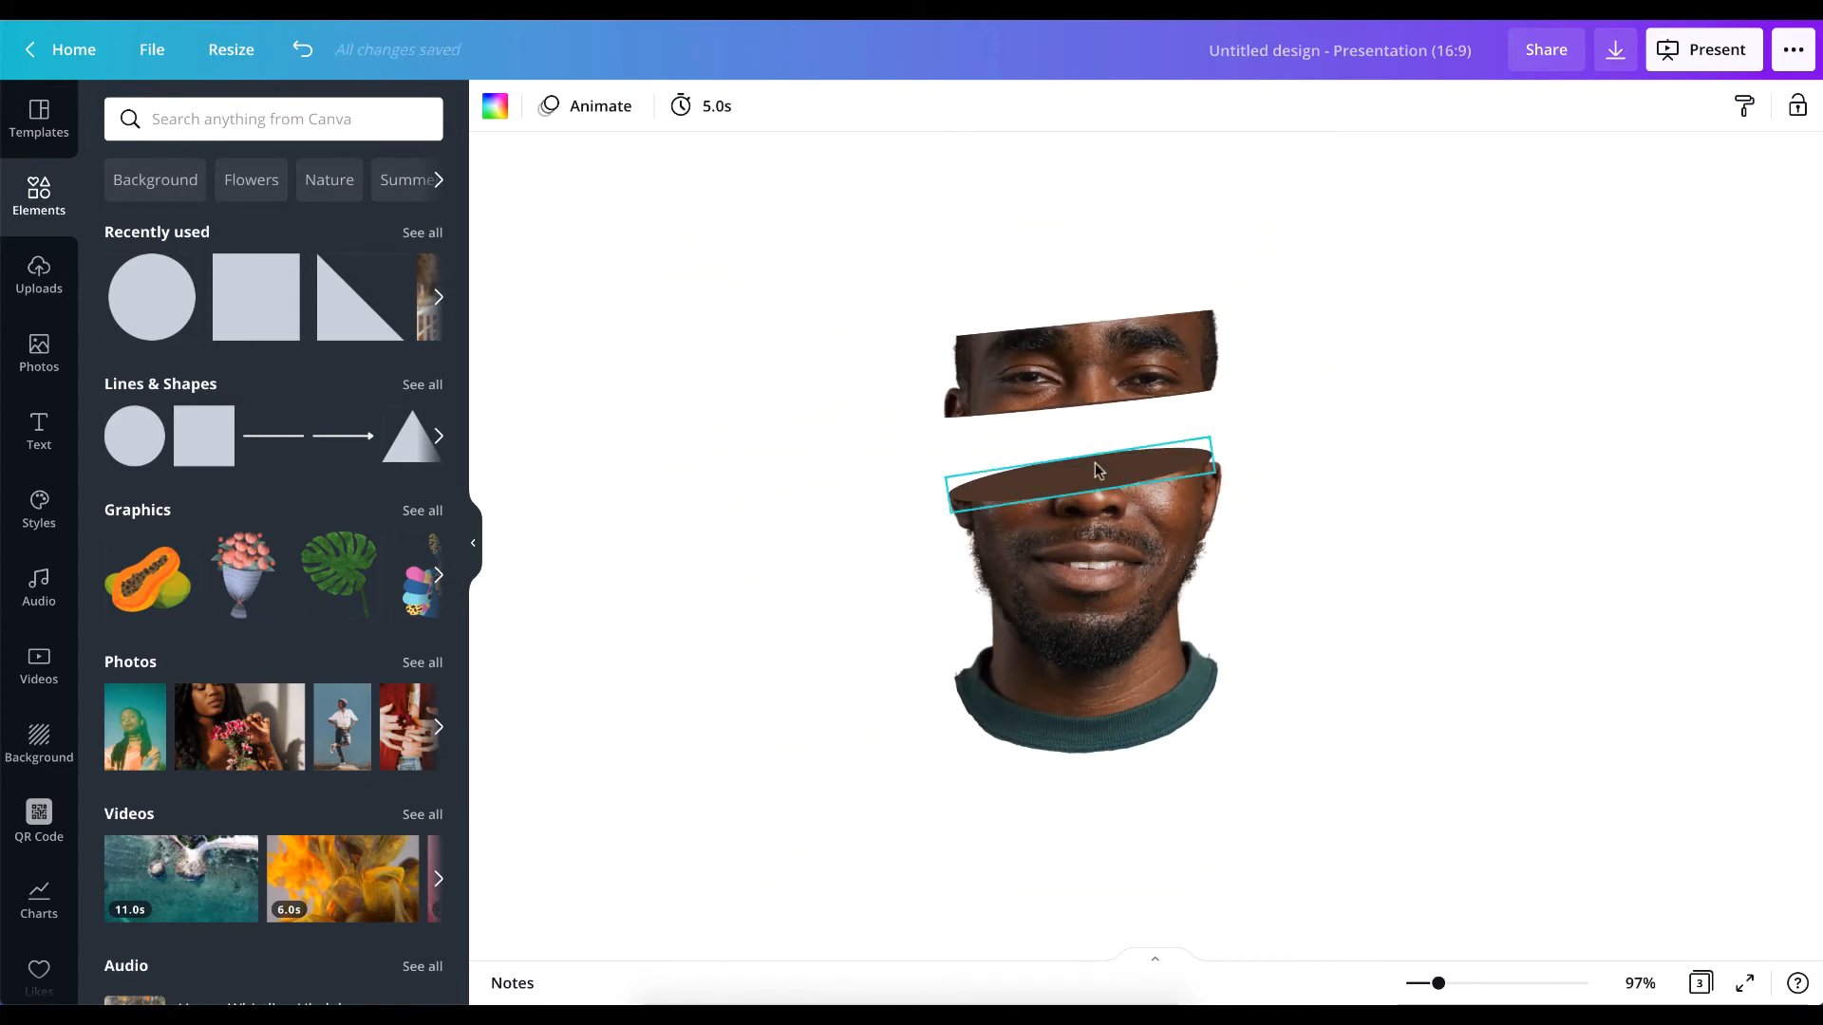
left_click(494, 105)
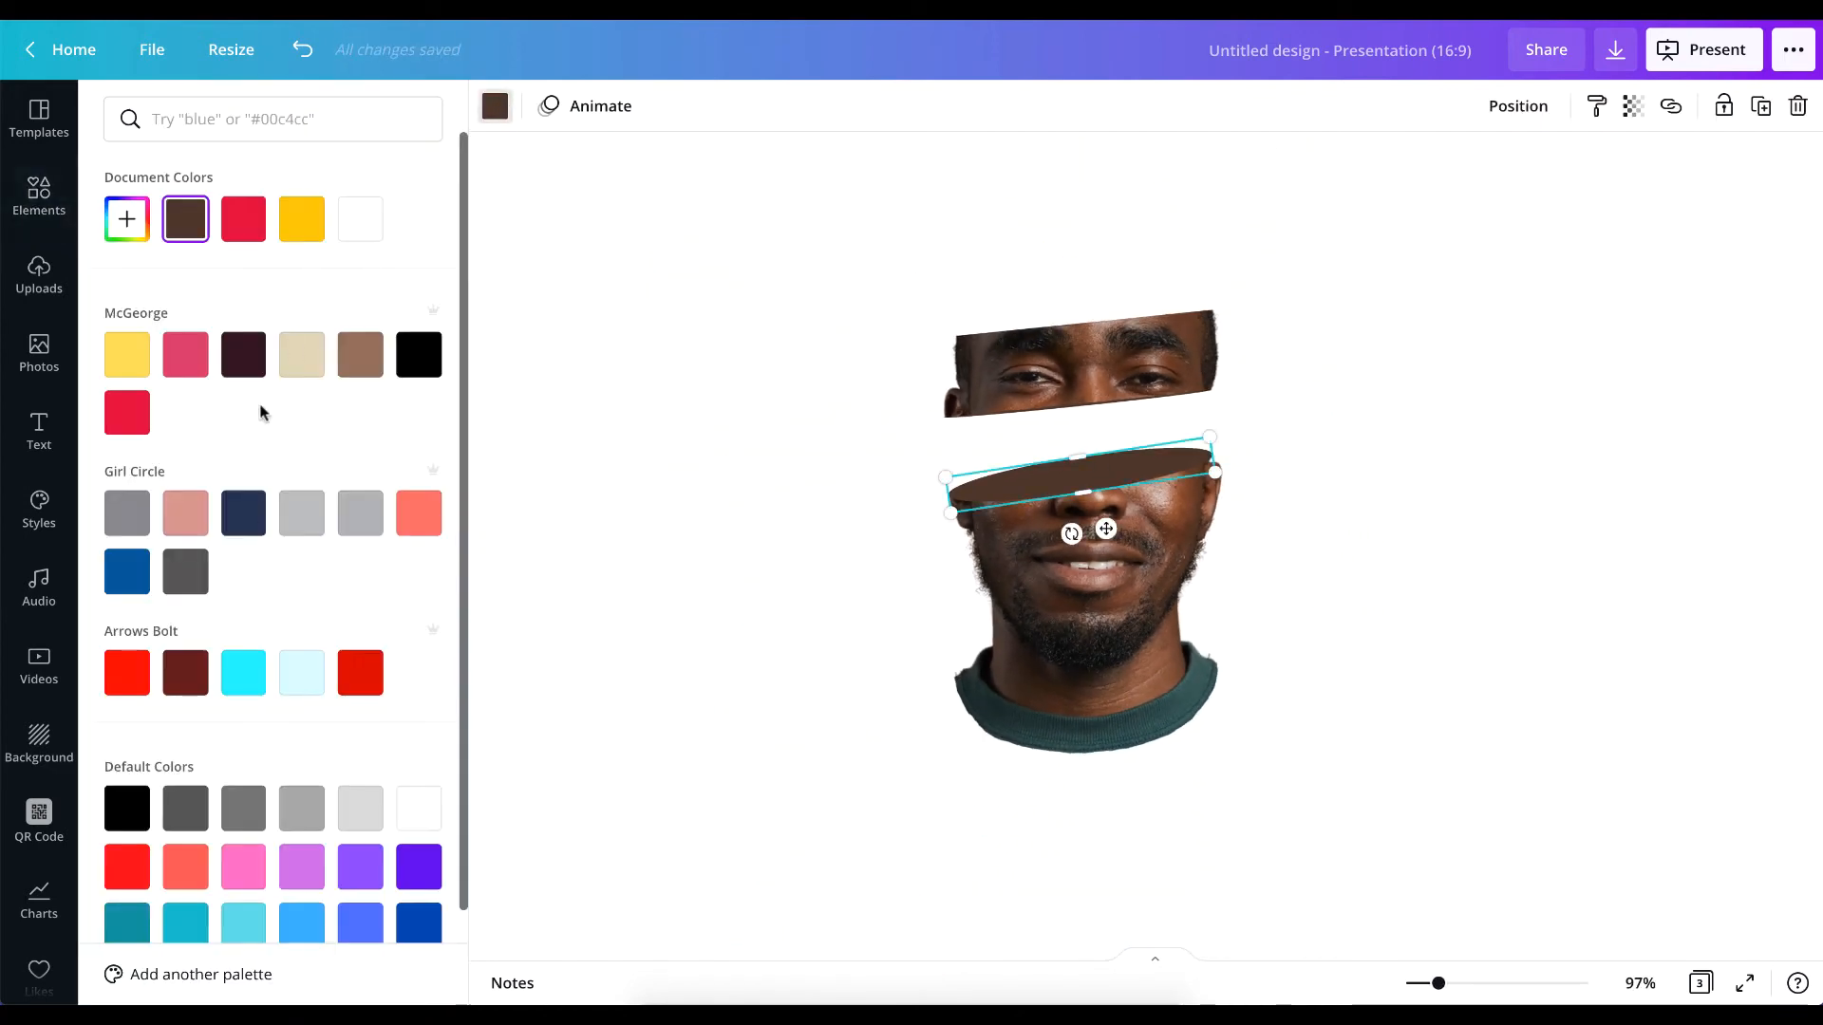
left_click(302, 227)
left_click(784, 437)
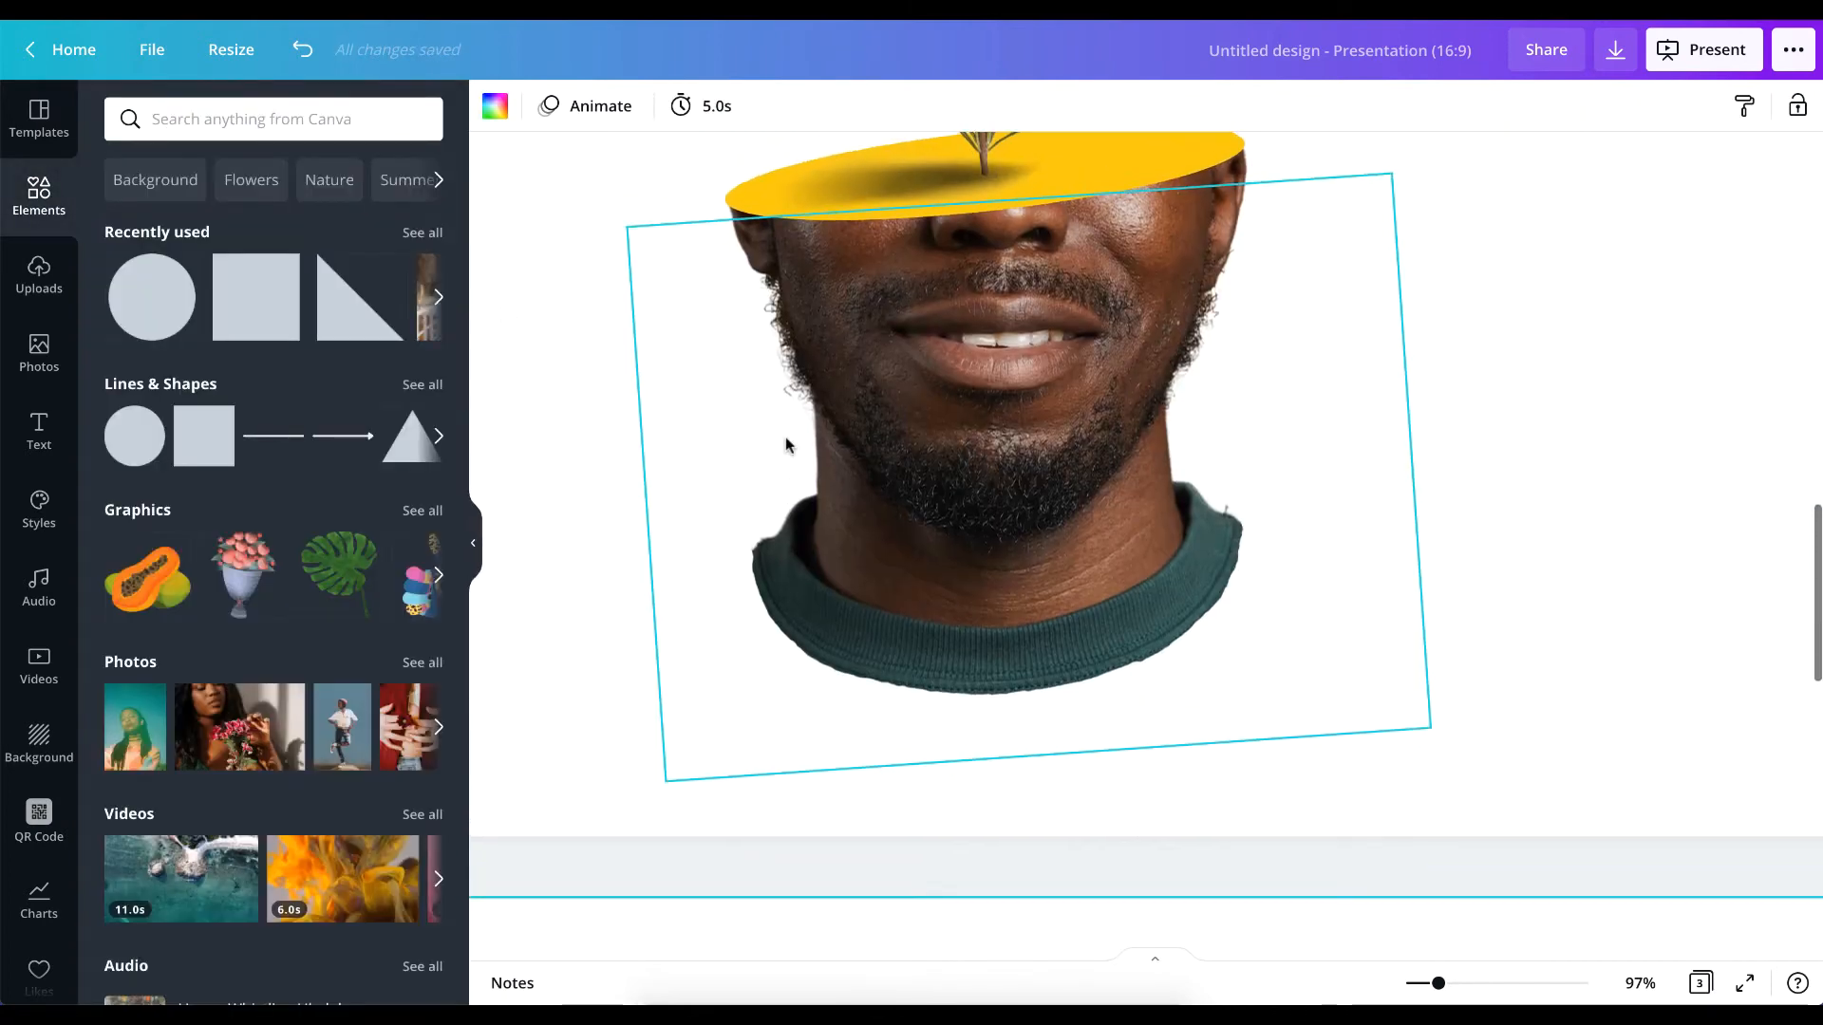
Try making the yellow ellipse slightly taller, and undo the resize.
scroll(786, 443, "down", 6)
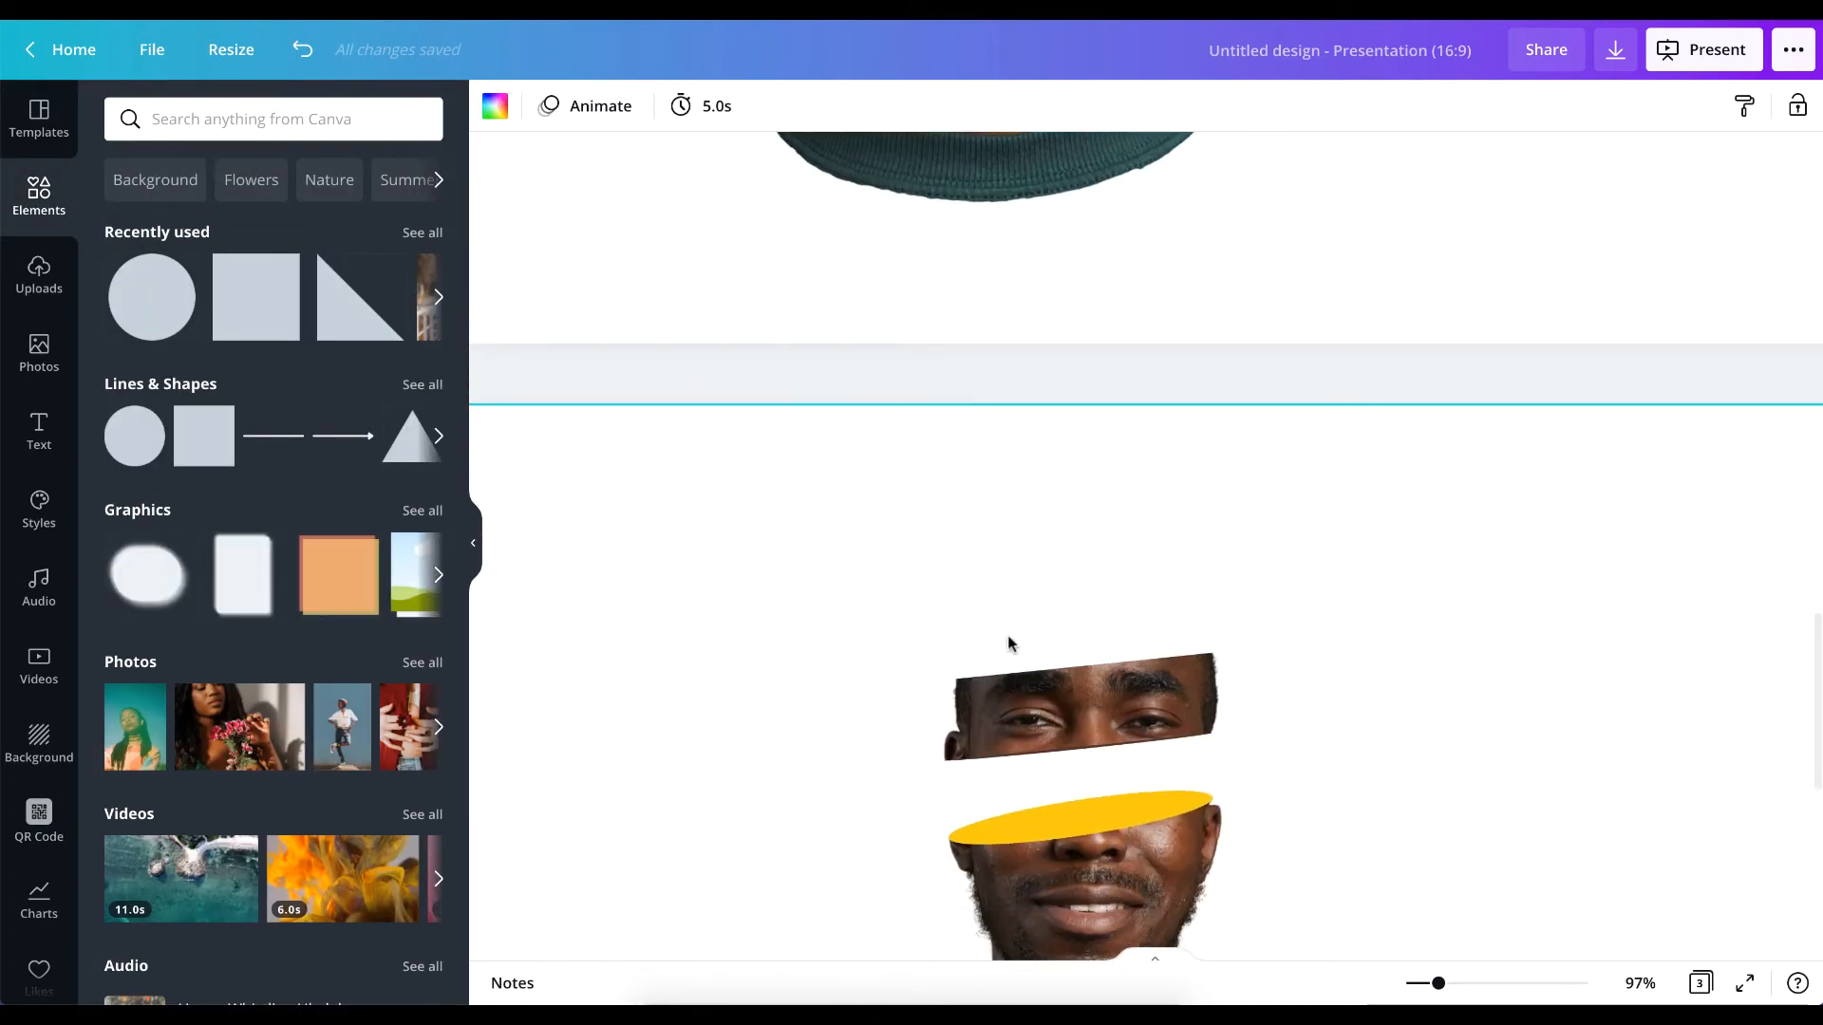
scroll(1070, 796, "up", 5)
scroll(1070, 795, "down", 5)
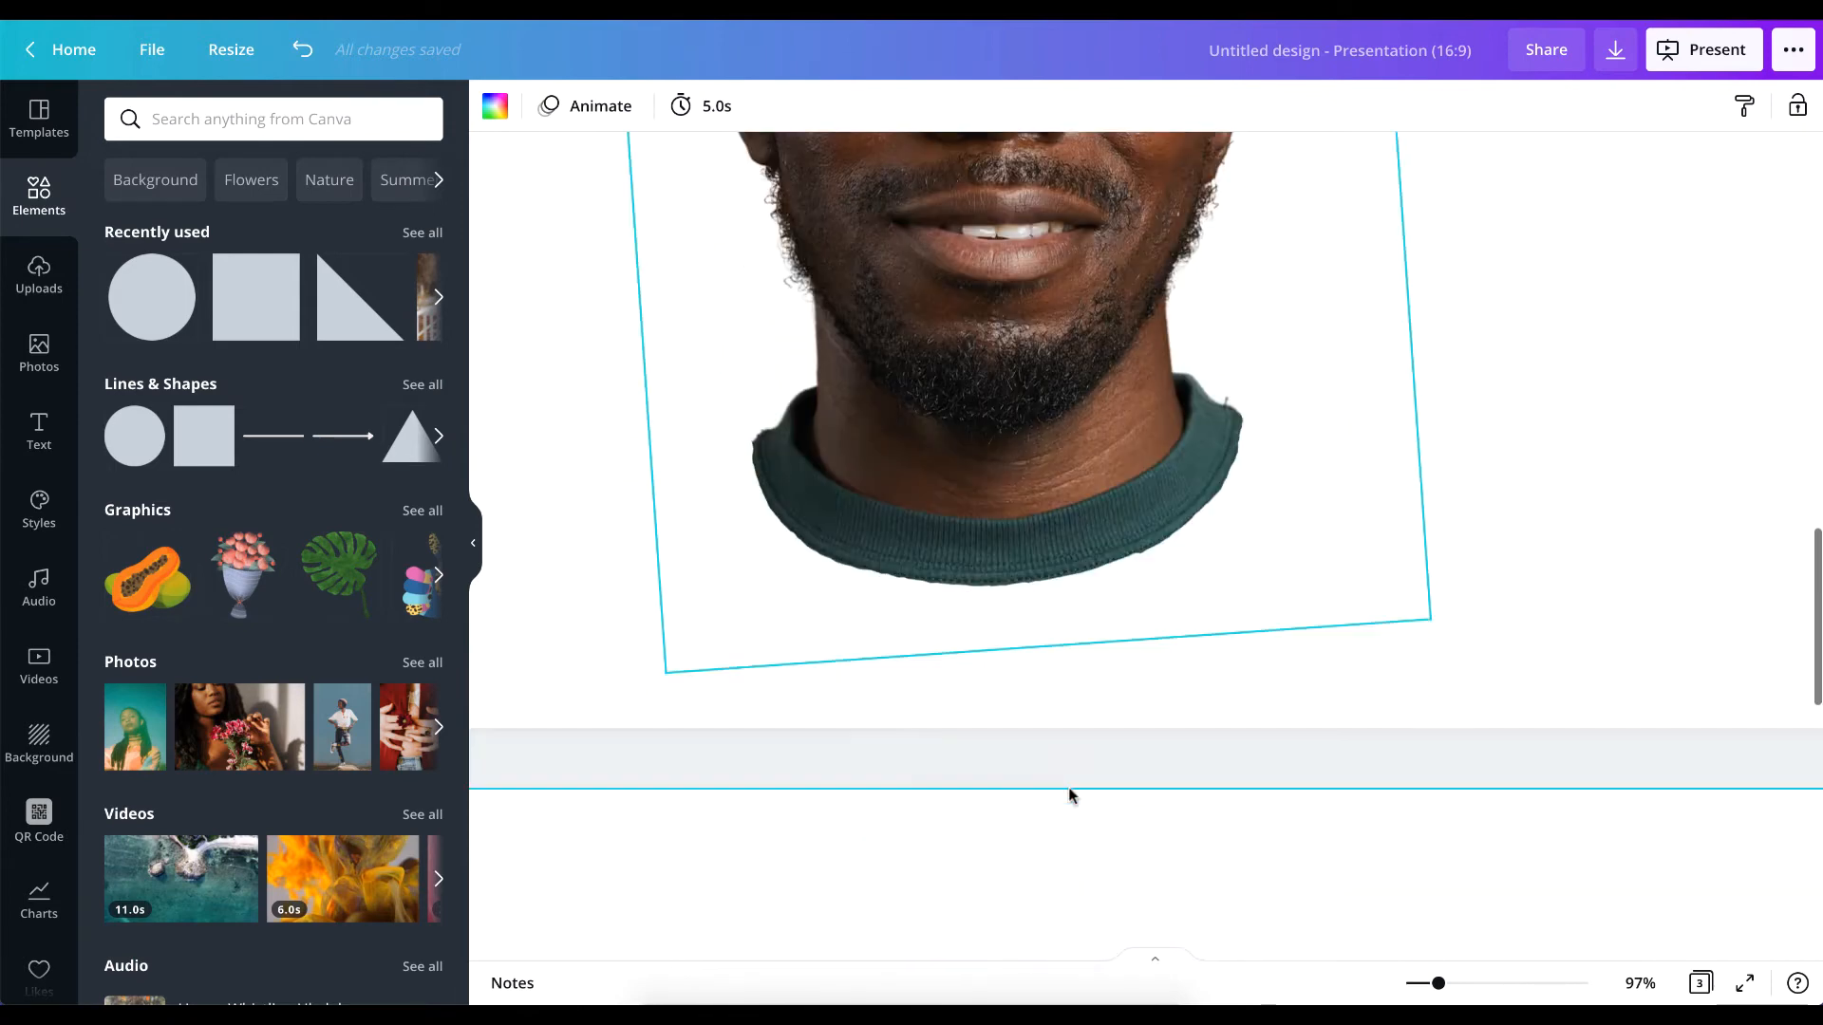
left_click(1077, 768)
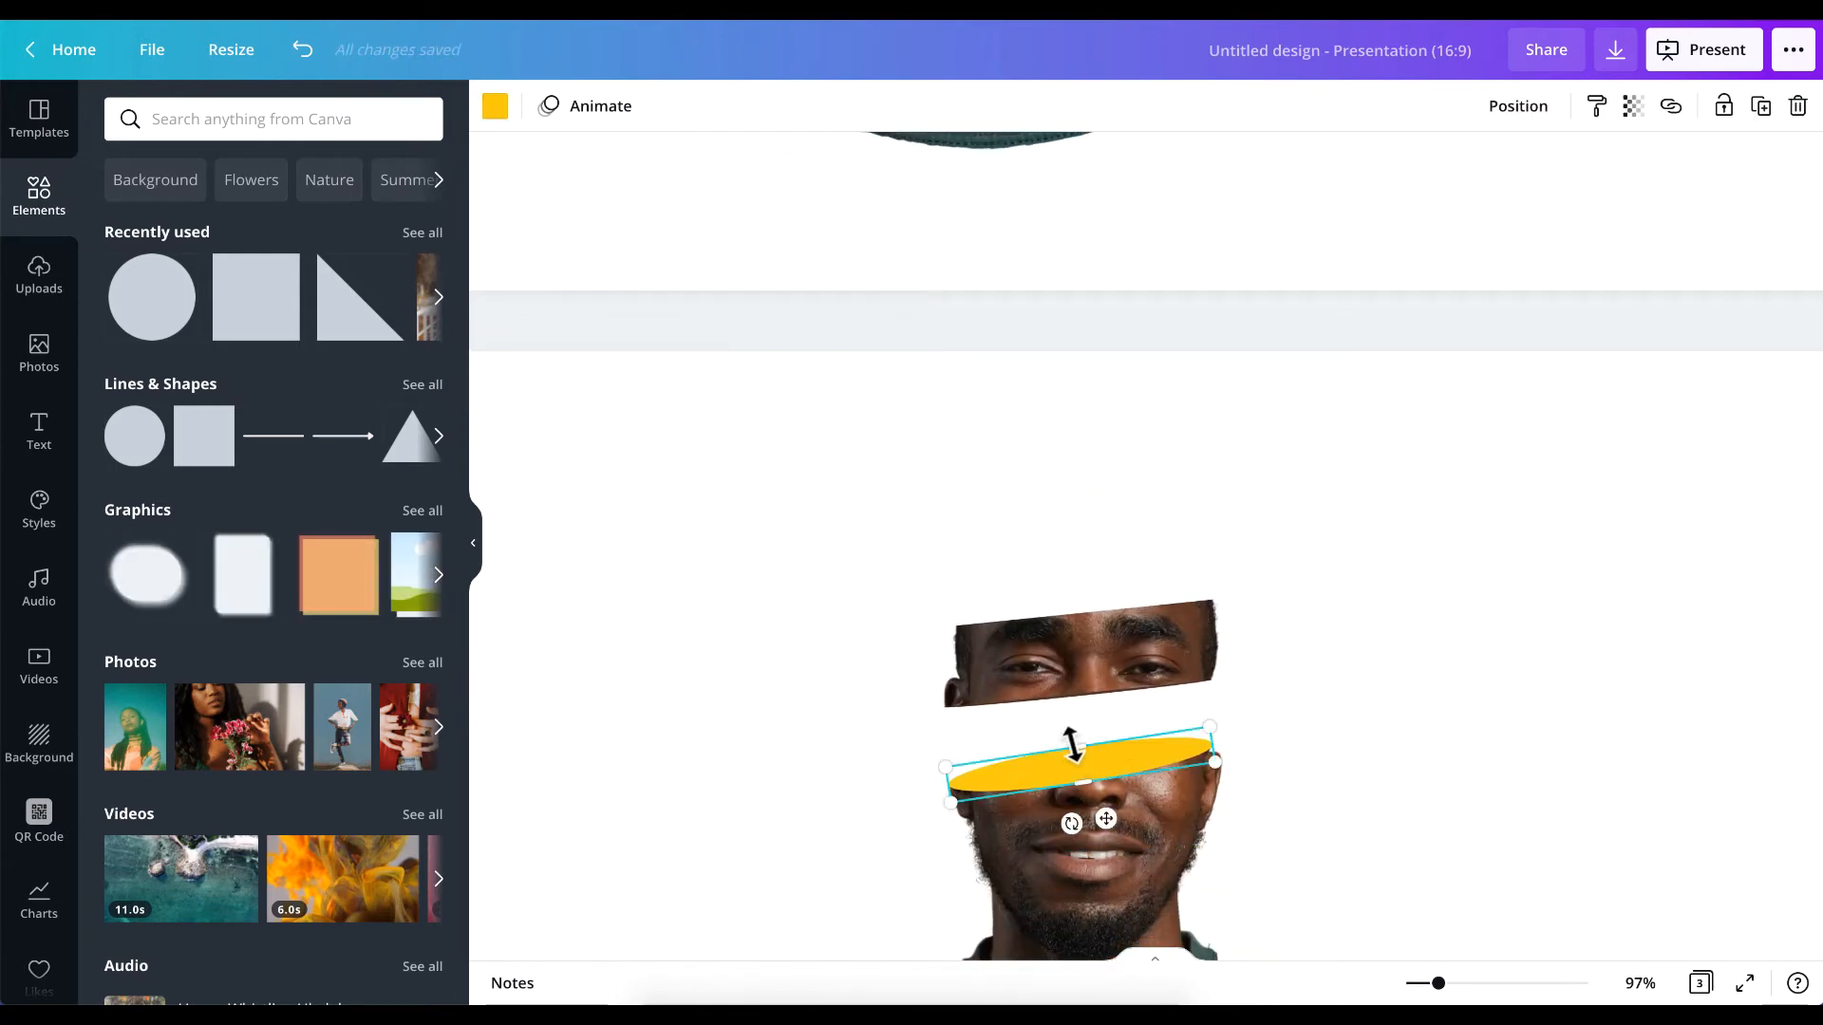
left_click_drag(1070, 742, 1070, 735)
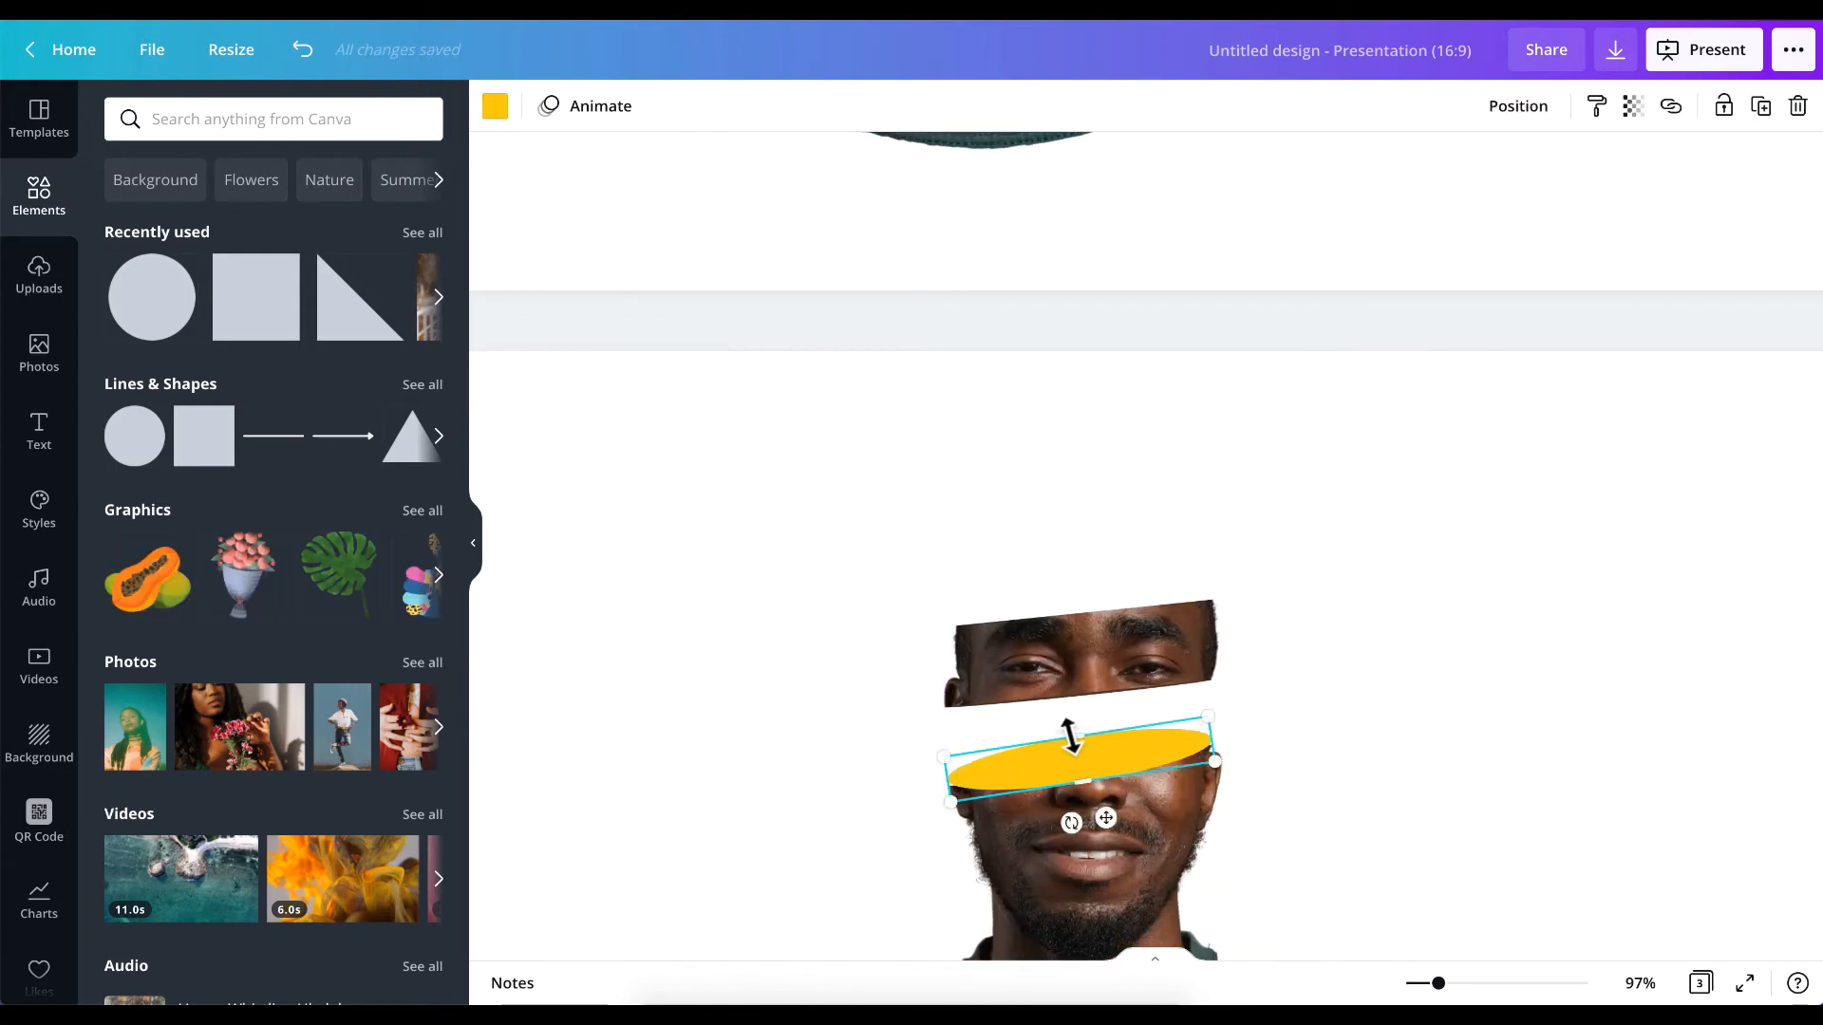
key("ctrl+z")
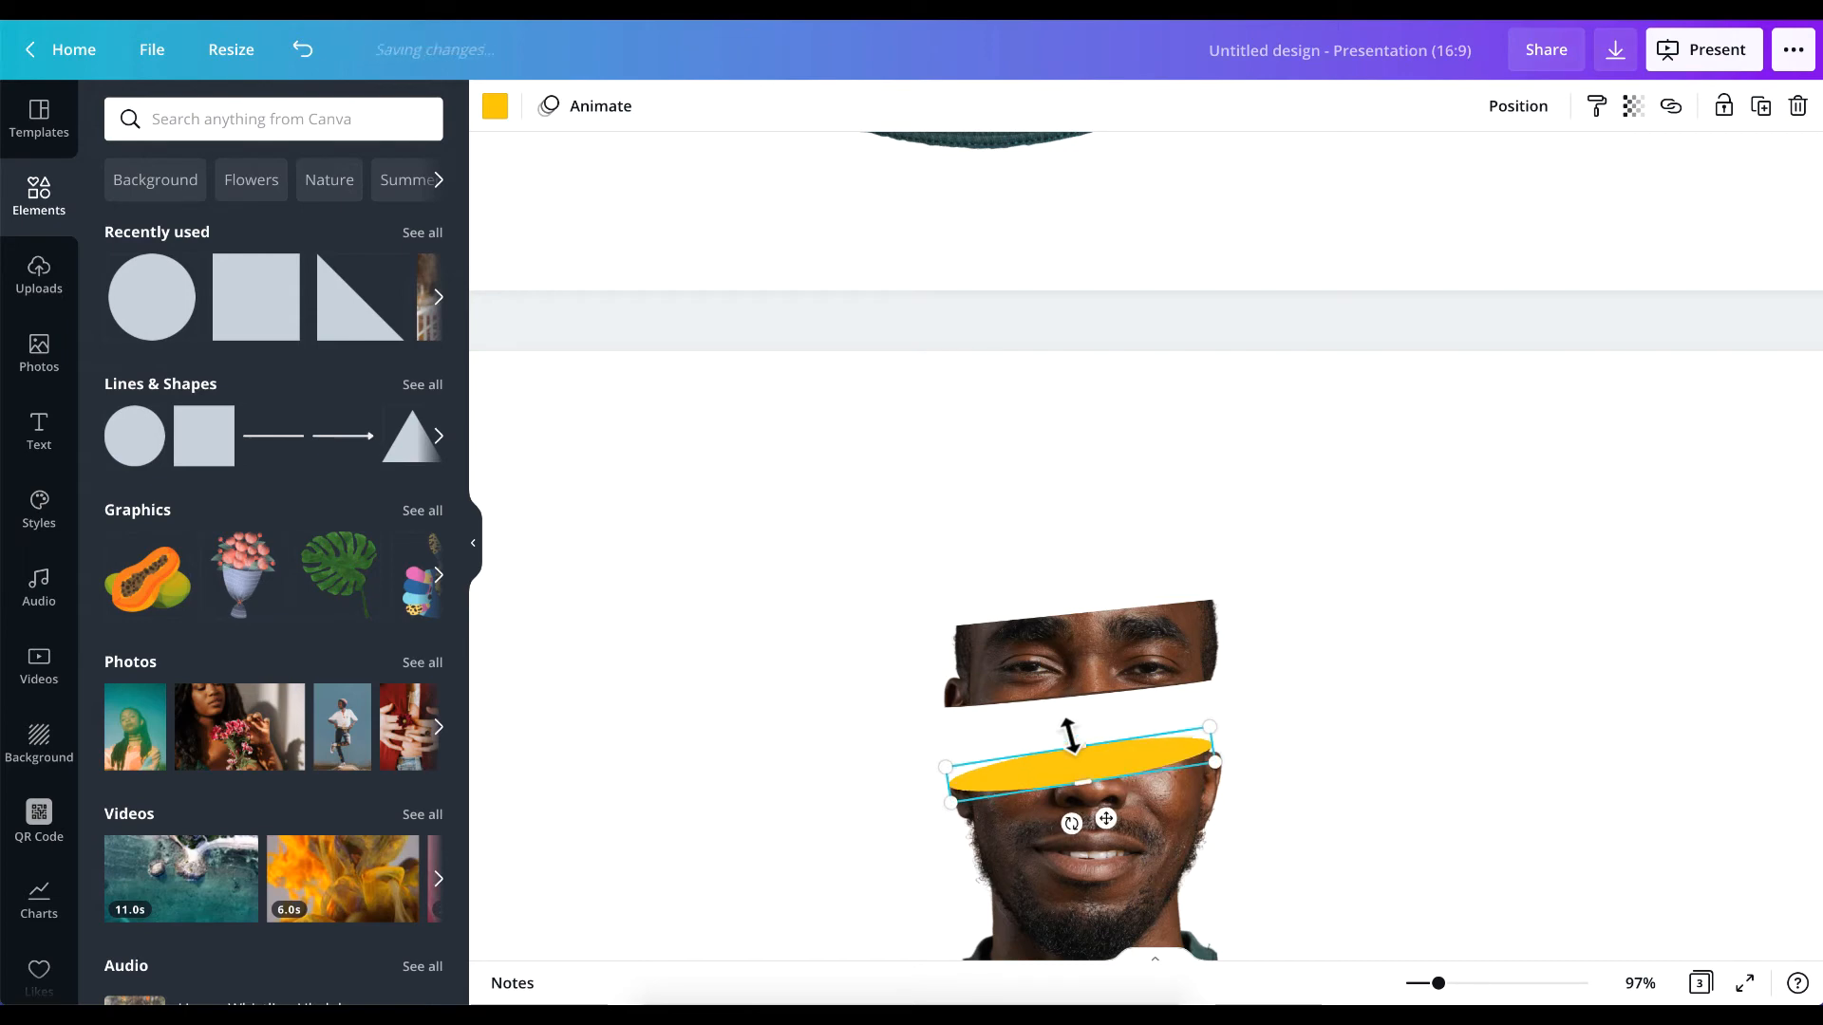
left_click(1586, 623)
Compare the sliced portrait with the finished version on the previous page, examining its ellipses and how they cap the slices.
scroll(1314, 631, "down", 3)
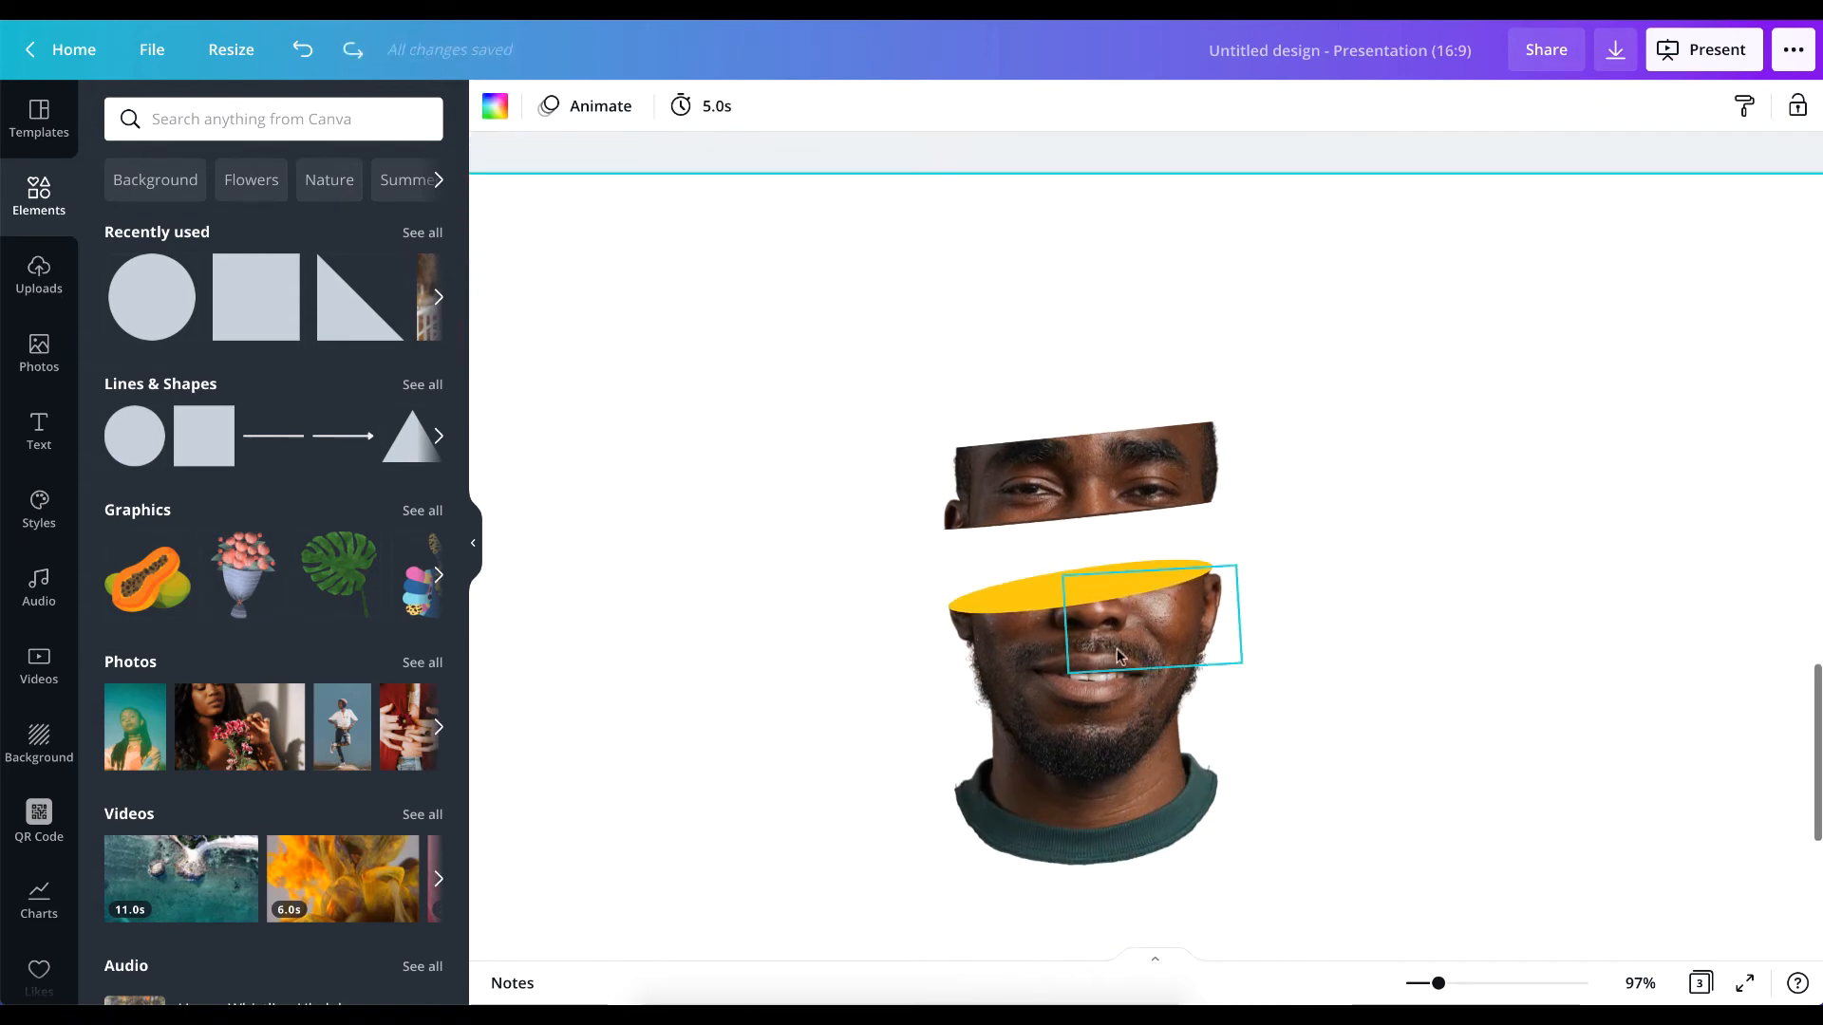
scroll(1116, 647, "down", 2)
scroll(1117, 647, "up", 5)
scroll(1116, 647, "down", 2)
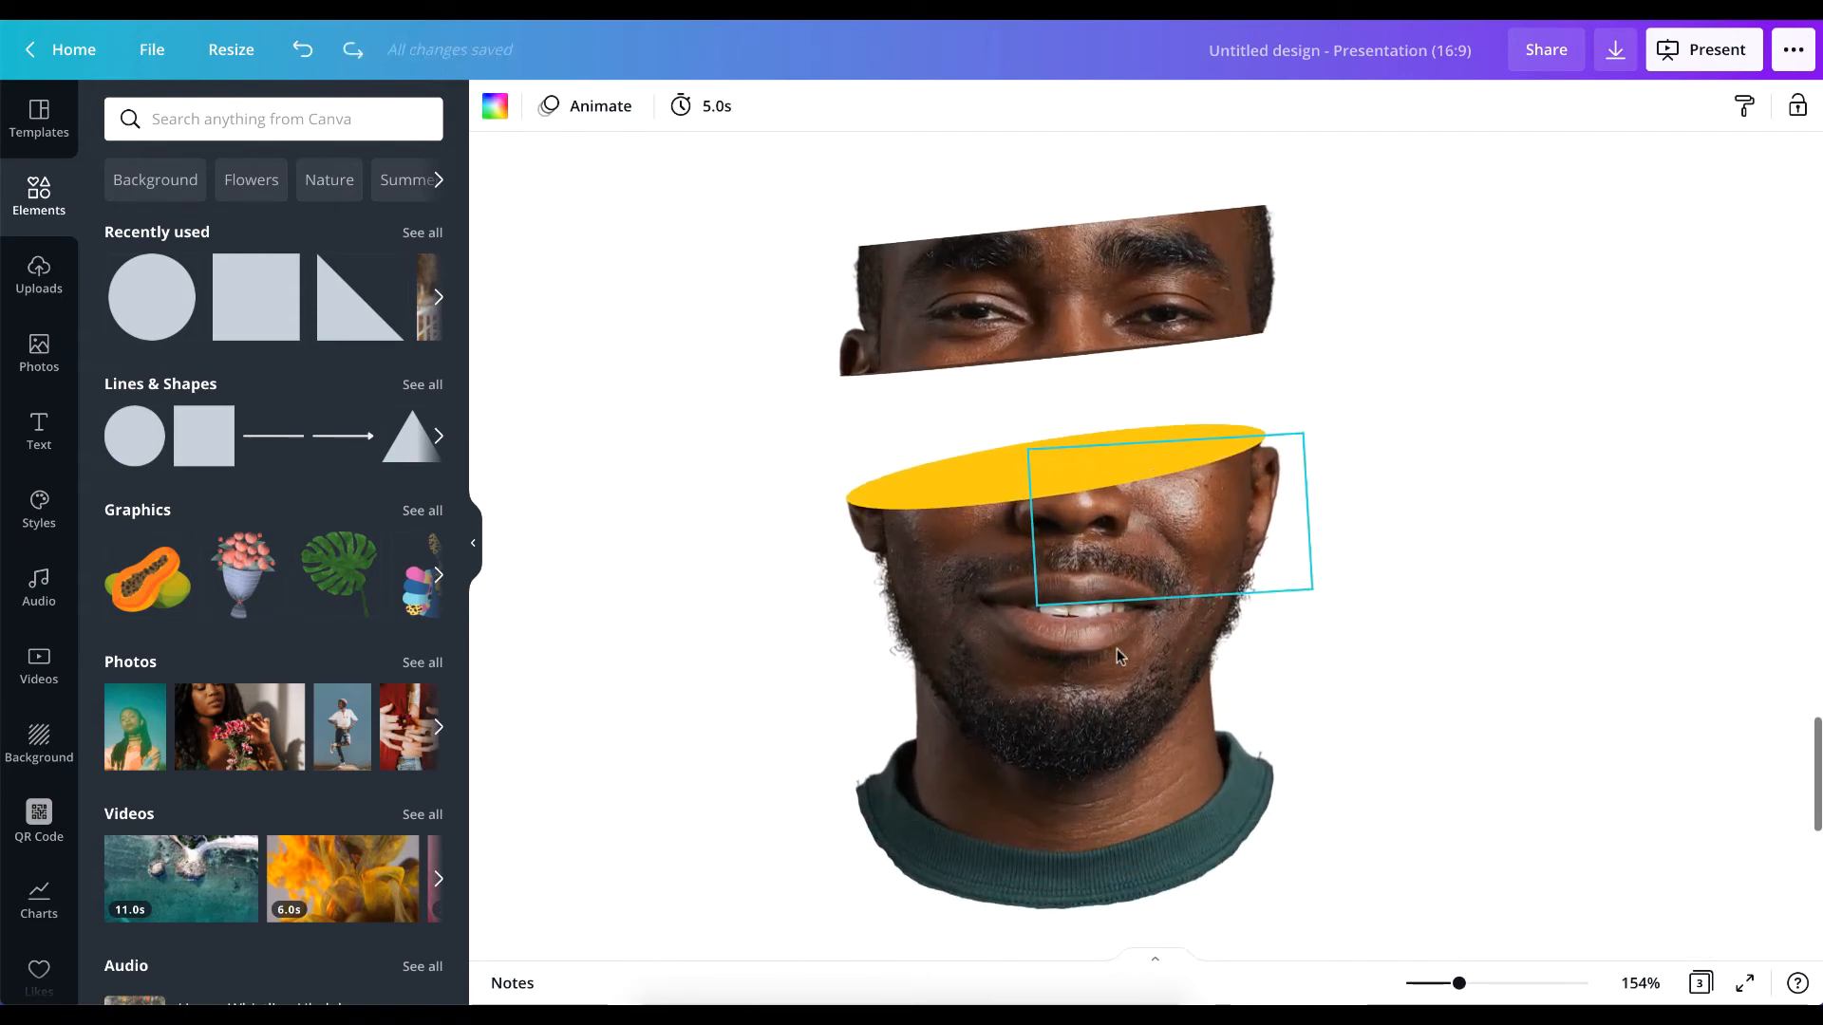
scroll(1424, 589, "up", 3)
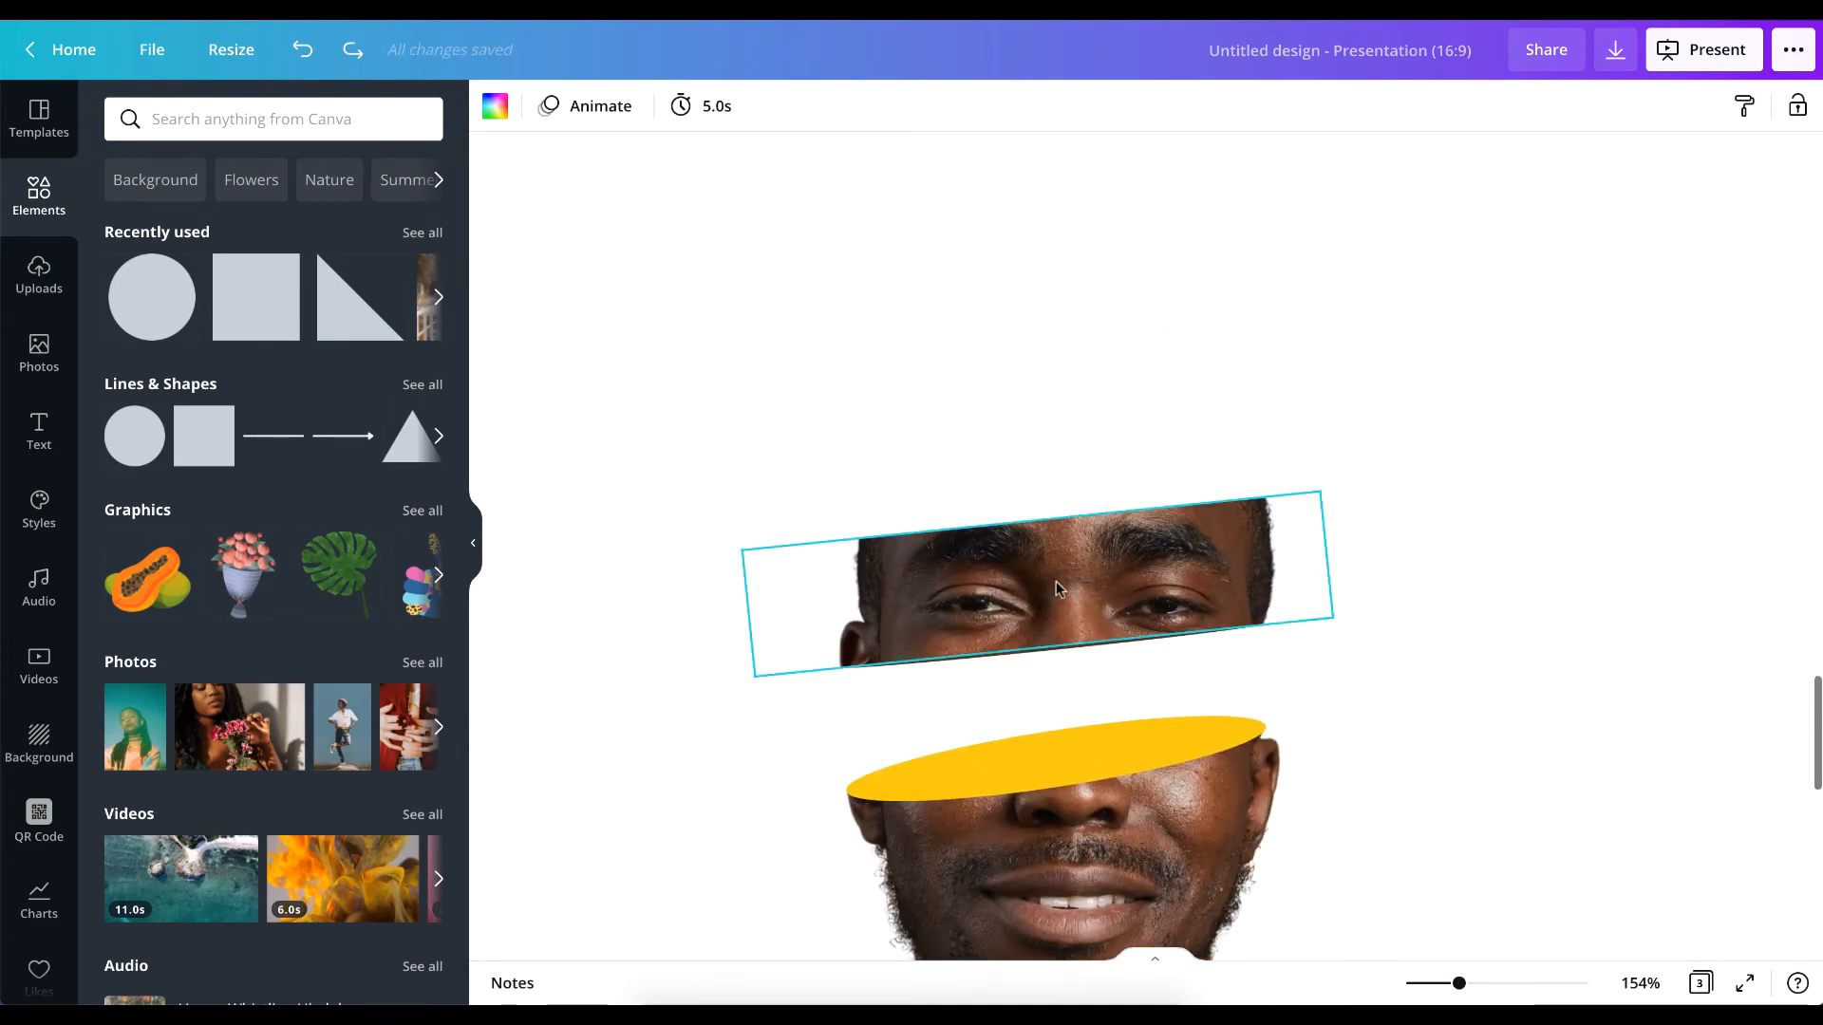
scroll(1056, 589, "down", 15)
scroll(1055, 581, "up", 6)
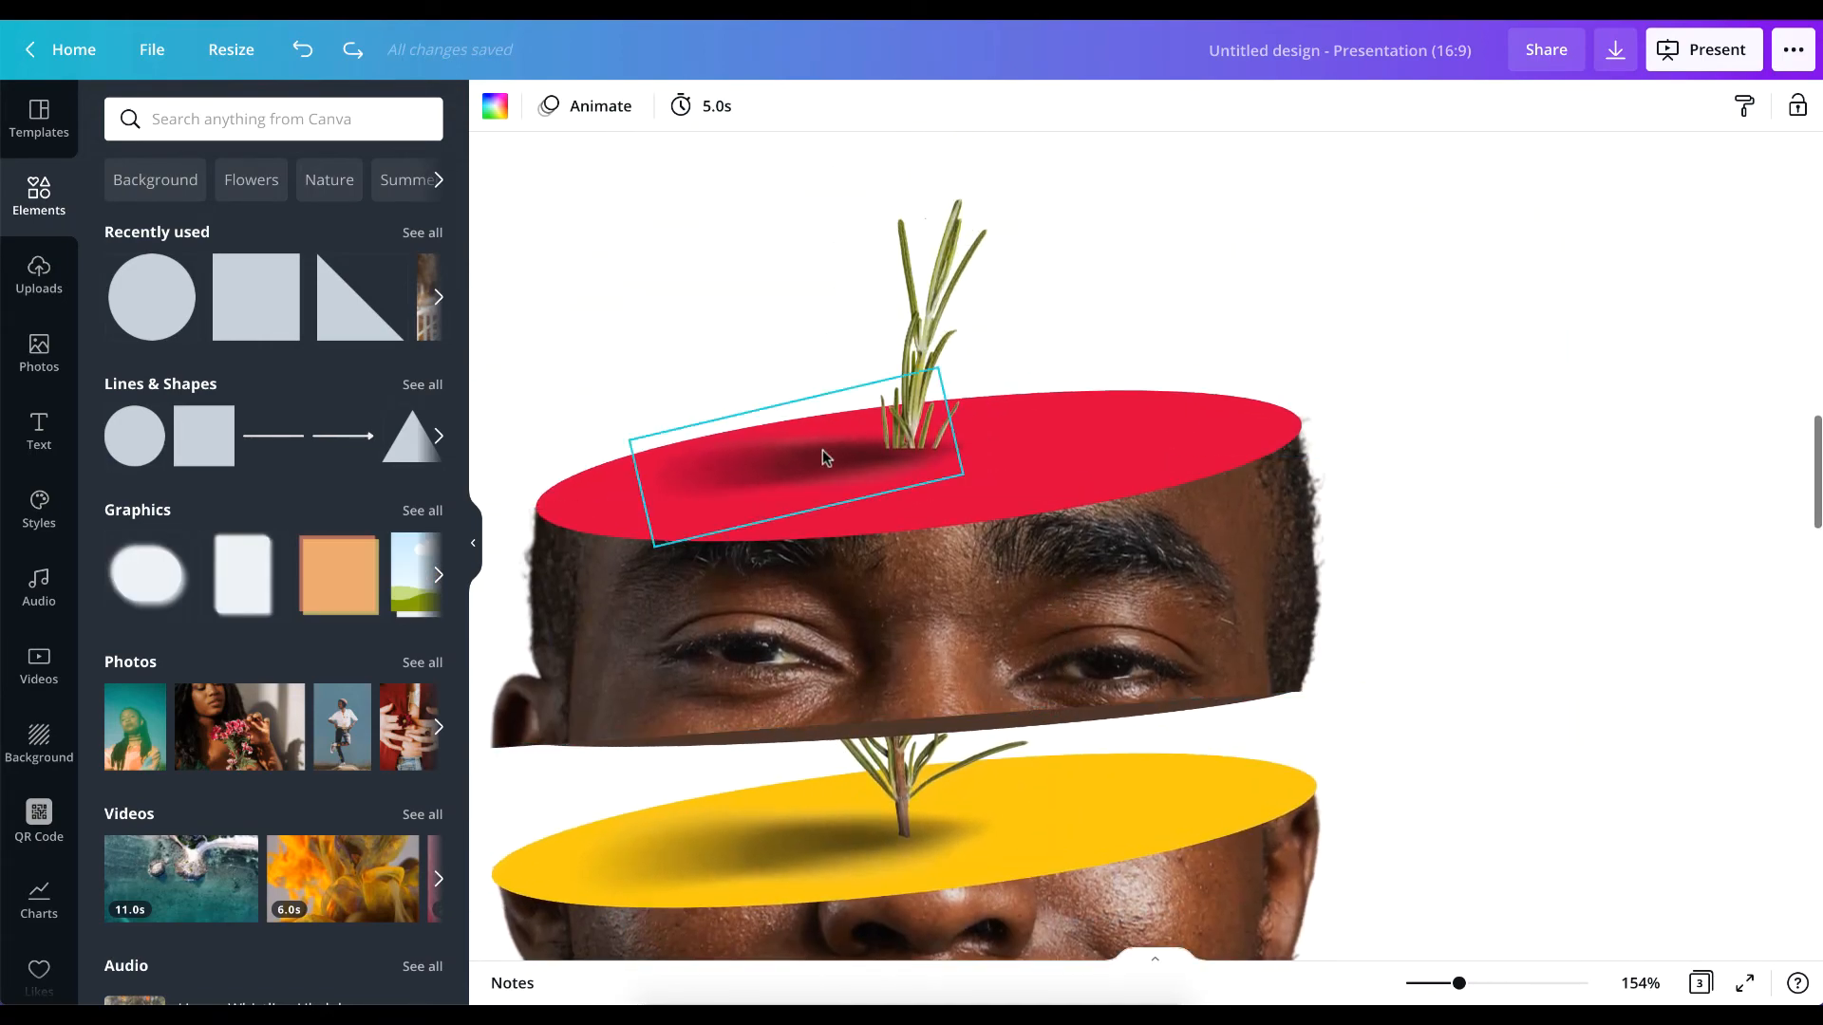
scroll(1141, 448, "down", 10)
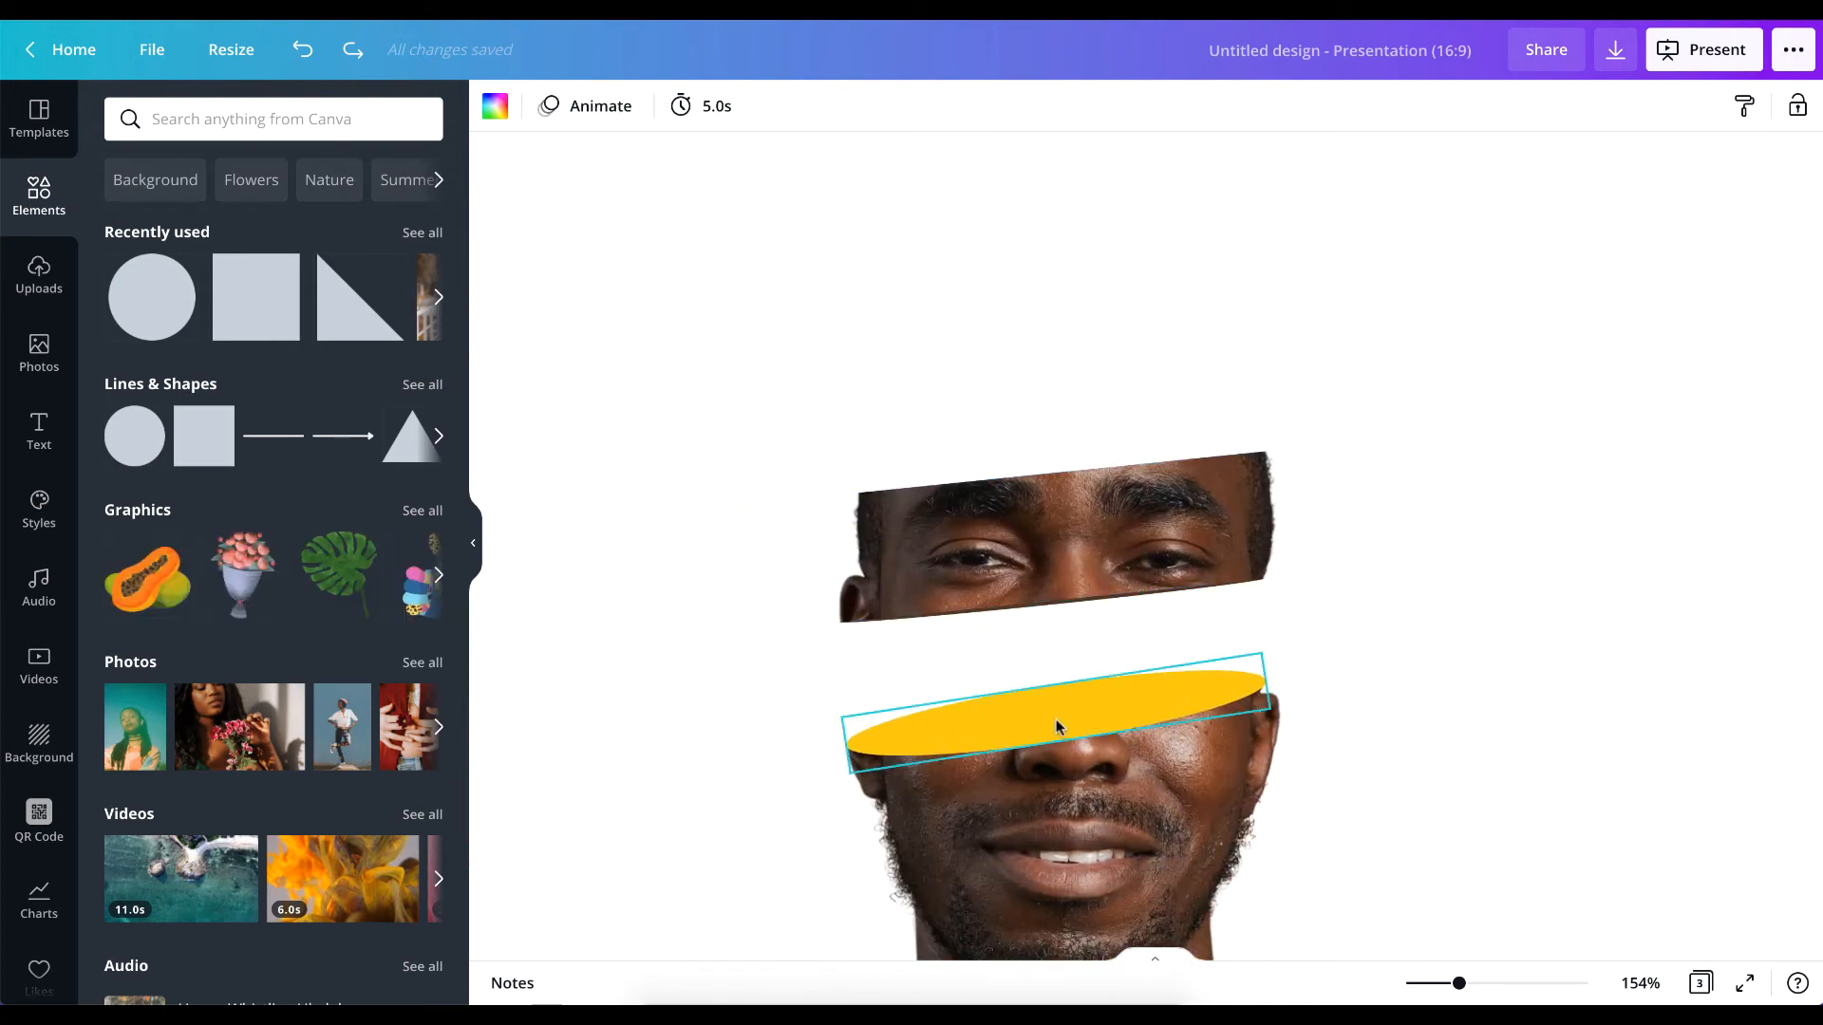
Duplicate the yellow ellipse onto the upper slice's top cut and rotate the copy until it is level.
left_click(1055, 722)
left_click_drag(1056, 722, 1052, 472)
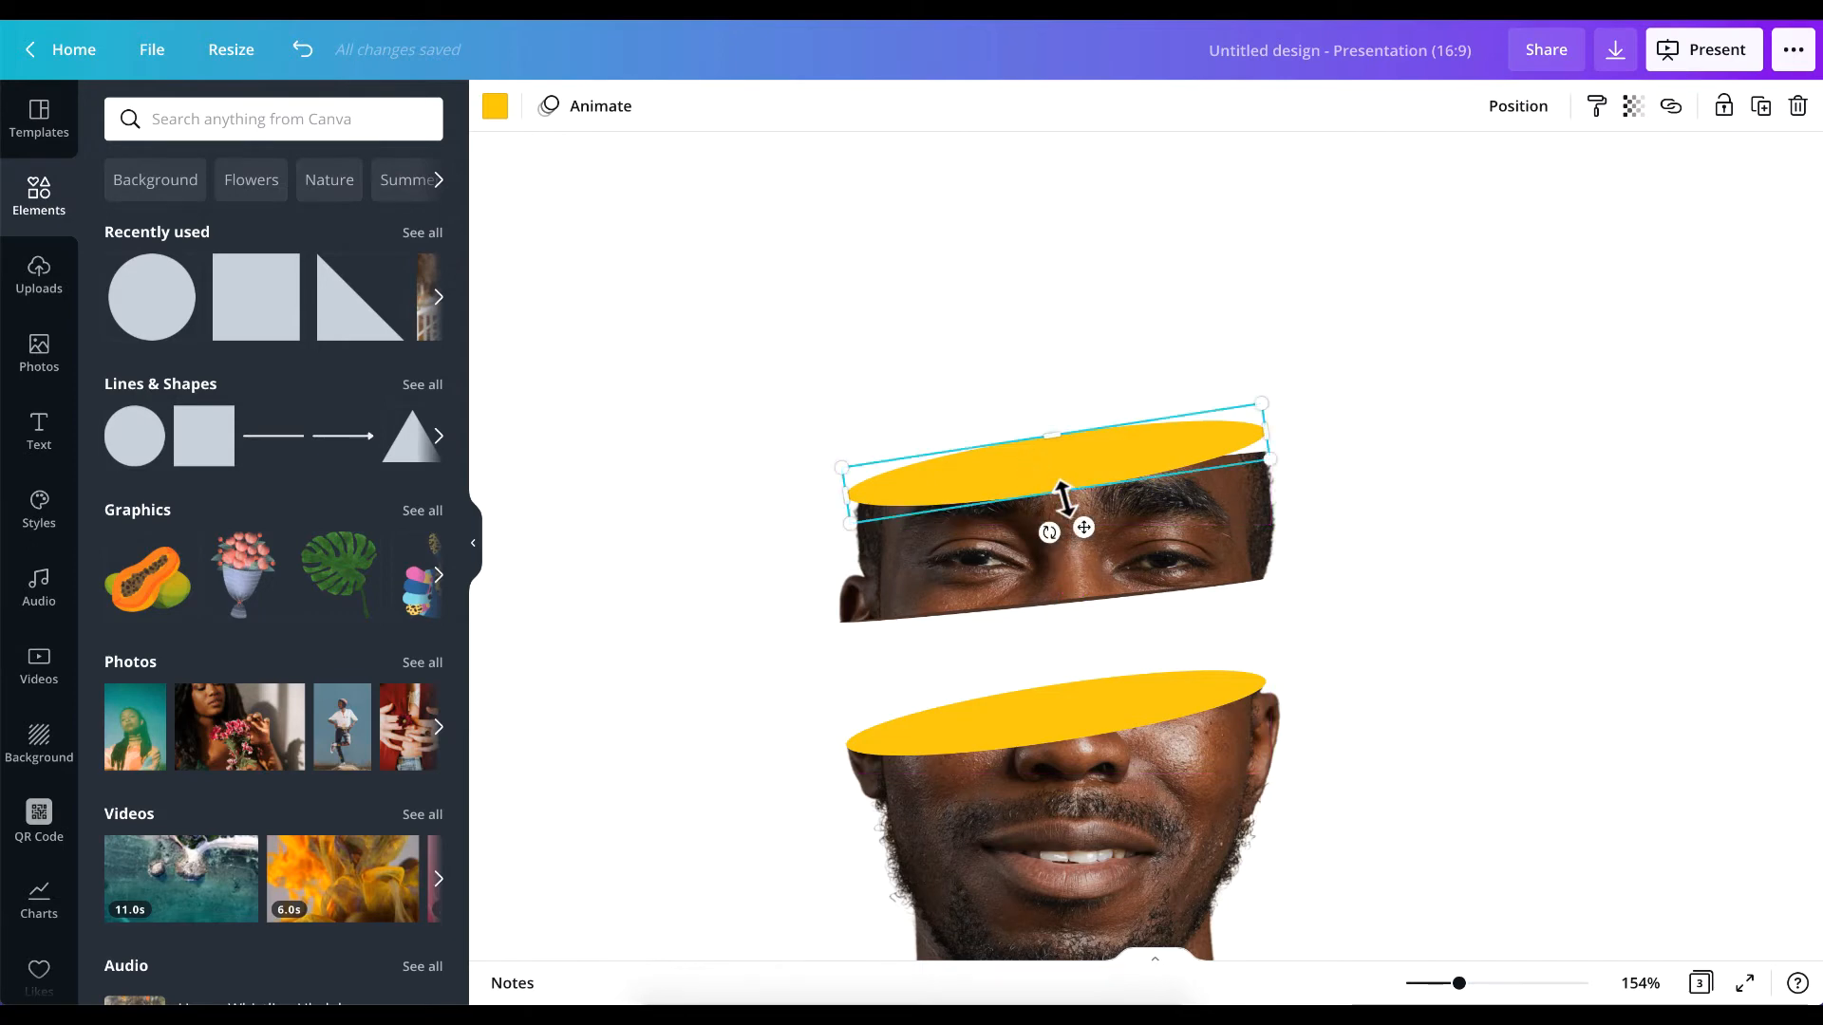
left_click_drag(1047, 532, 1031, 529)
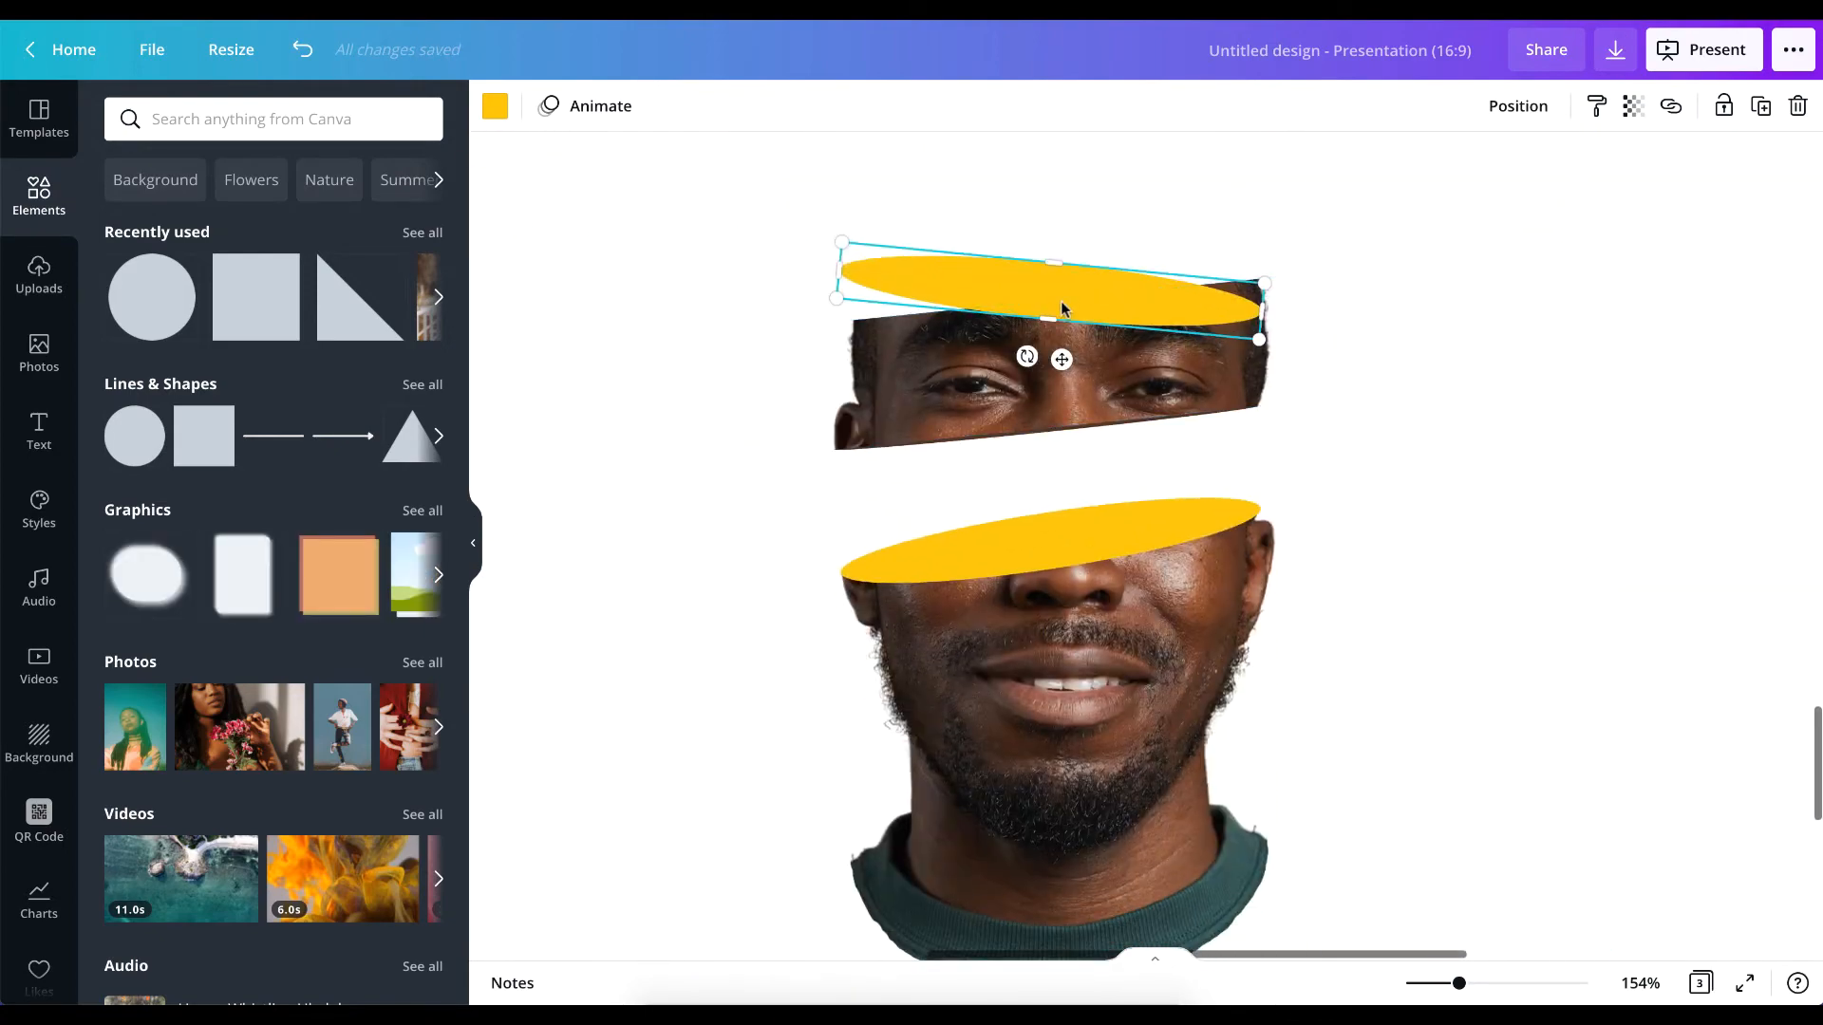
left_click_drag(1032, 357, 1033, 351)
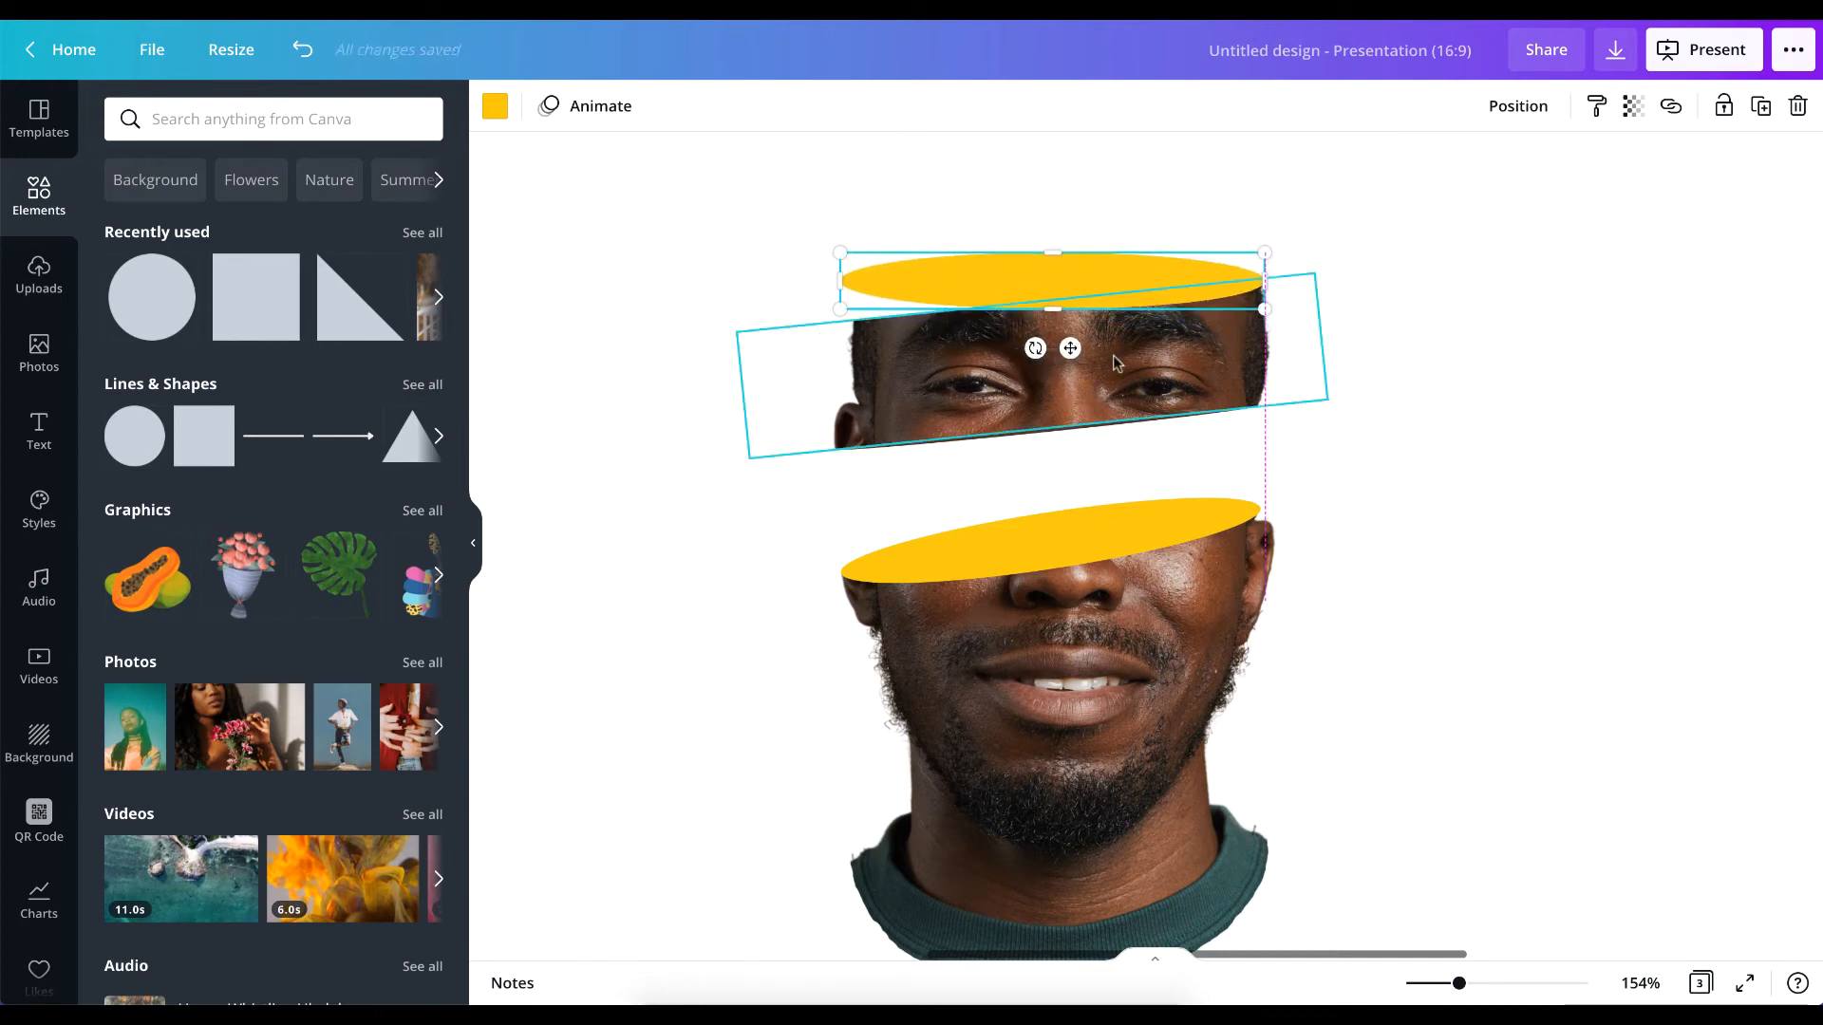
left_click(1045, 353)
left_click(1422, 373)
Fill the gap below the upper ellipse's left end with a copy of the upper slice, extended upward and cropped to its left half.
left_click(970, 381)
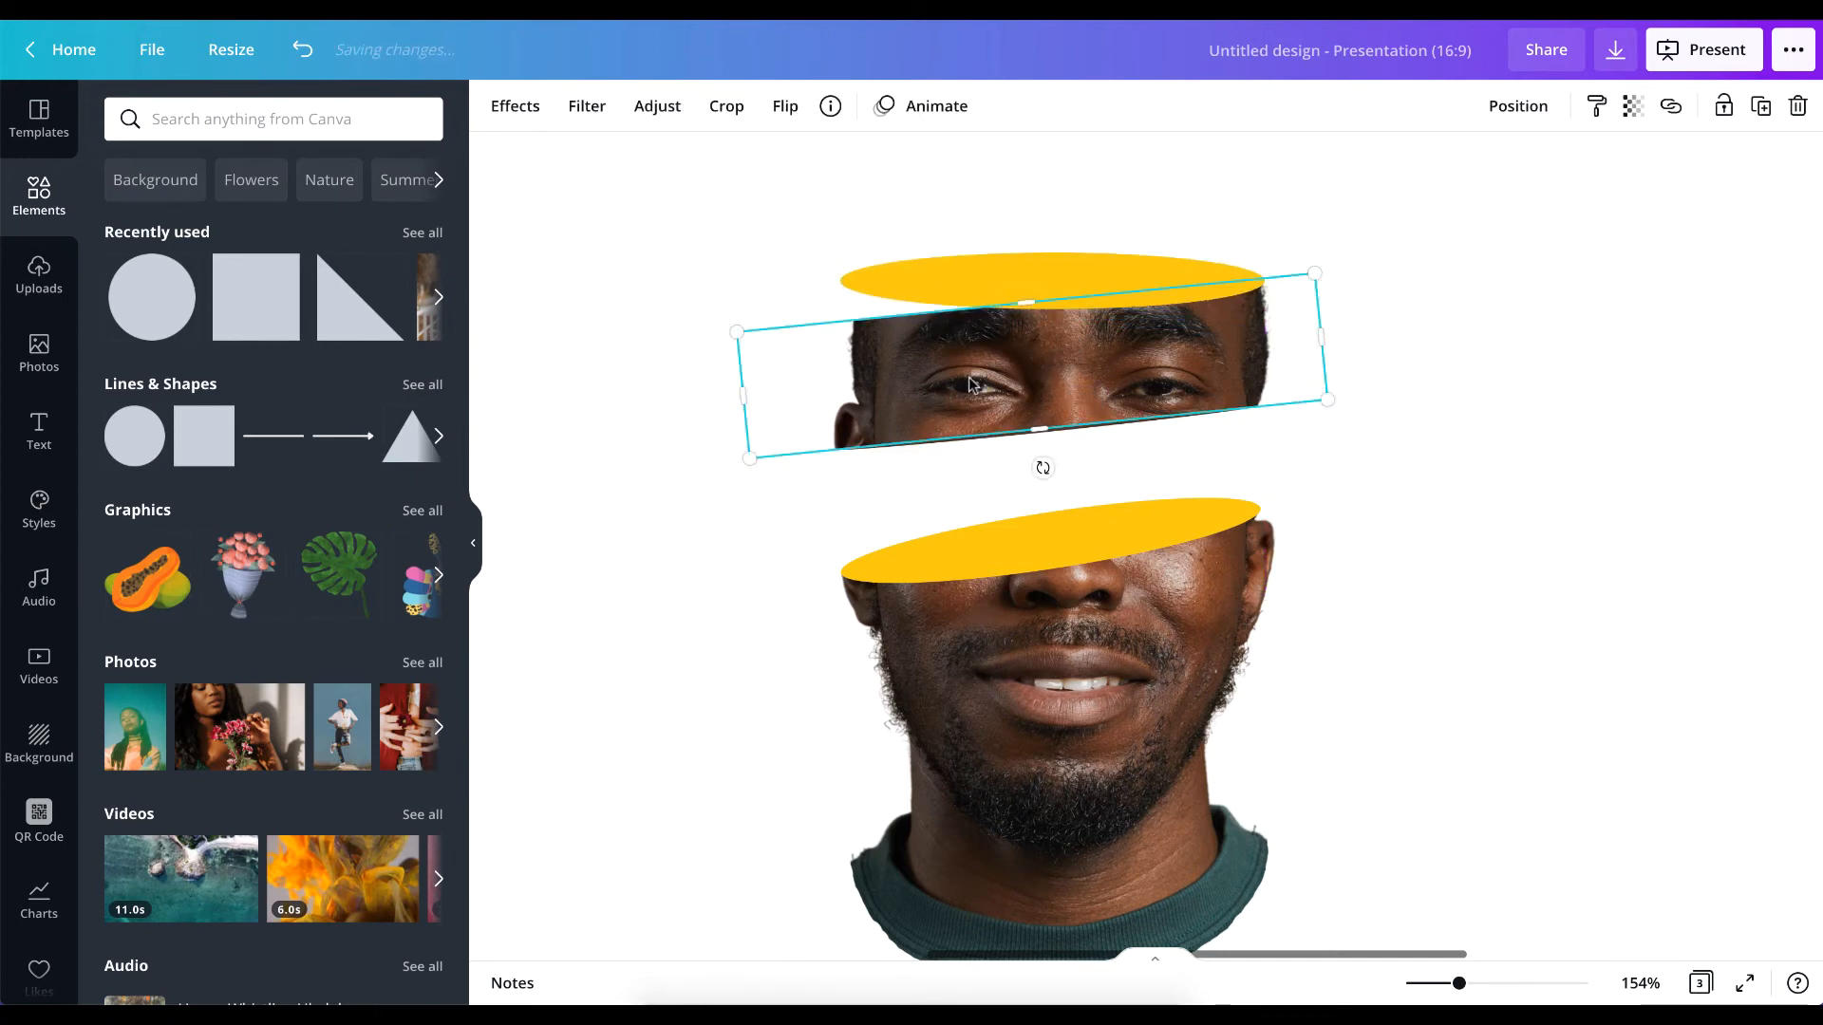
left_click_drag(967, 376, 974, 380)
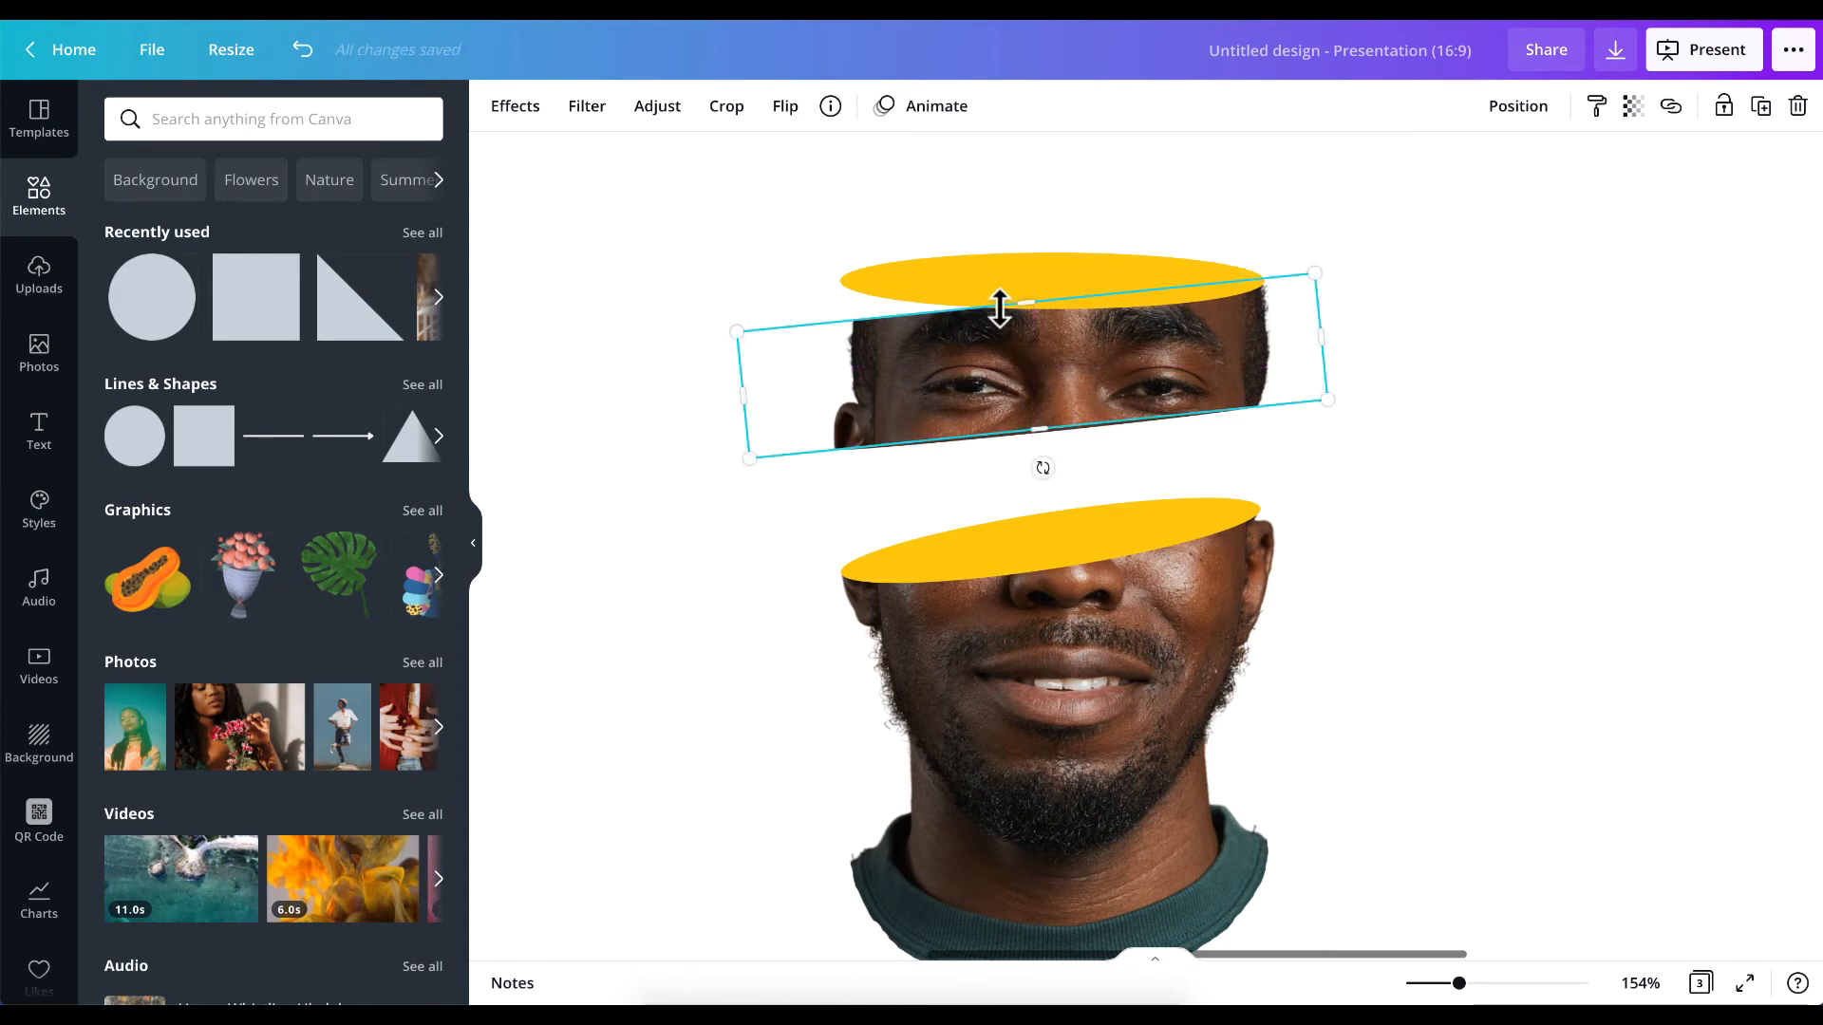
left_click_drag(1021, 304, 1021, 263)
left_click_drag(1316, 316, 1075, 342)
left_click(1789, 360)
Narrow the upper yellow ellipse at both ends to match the width of the forehead.
left_click(927, 281)
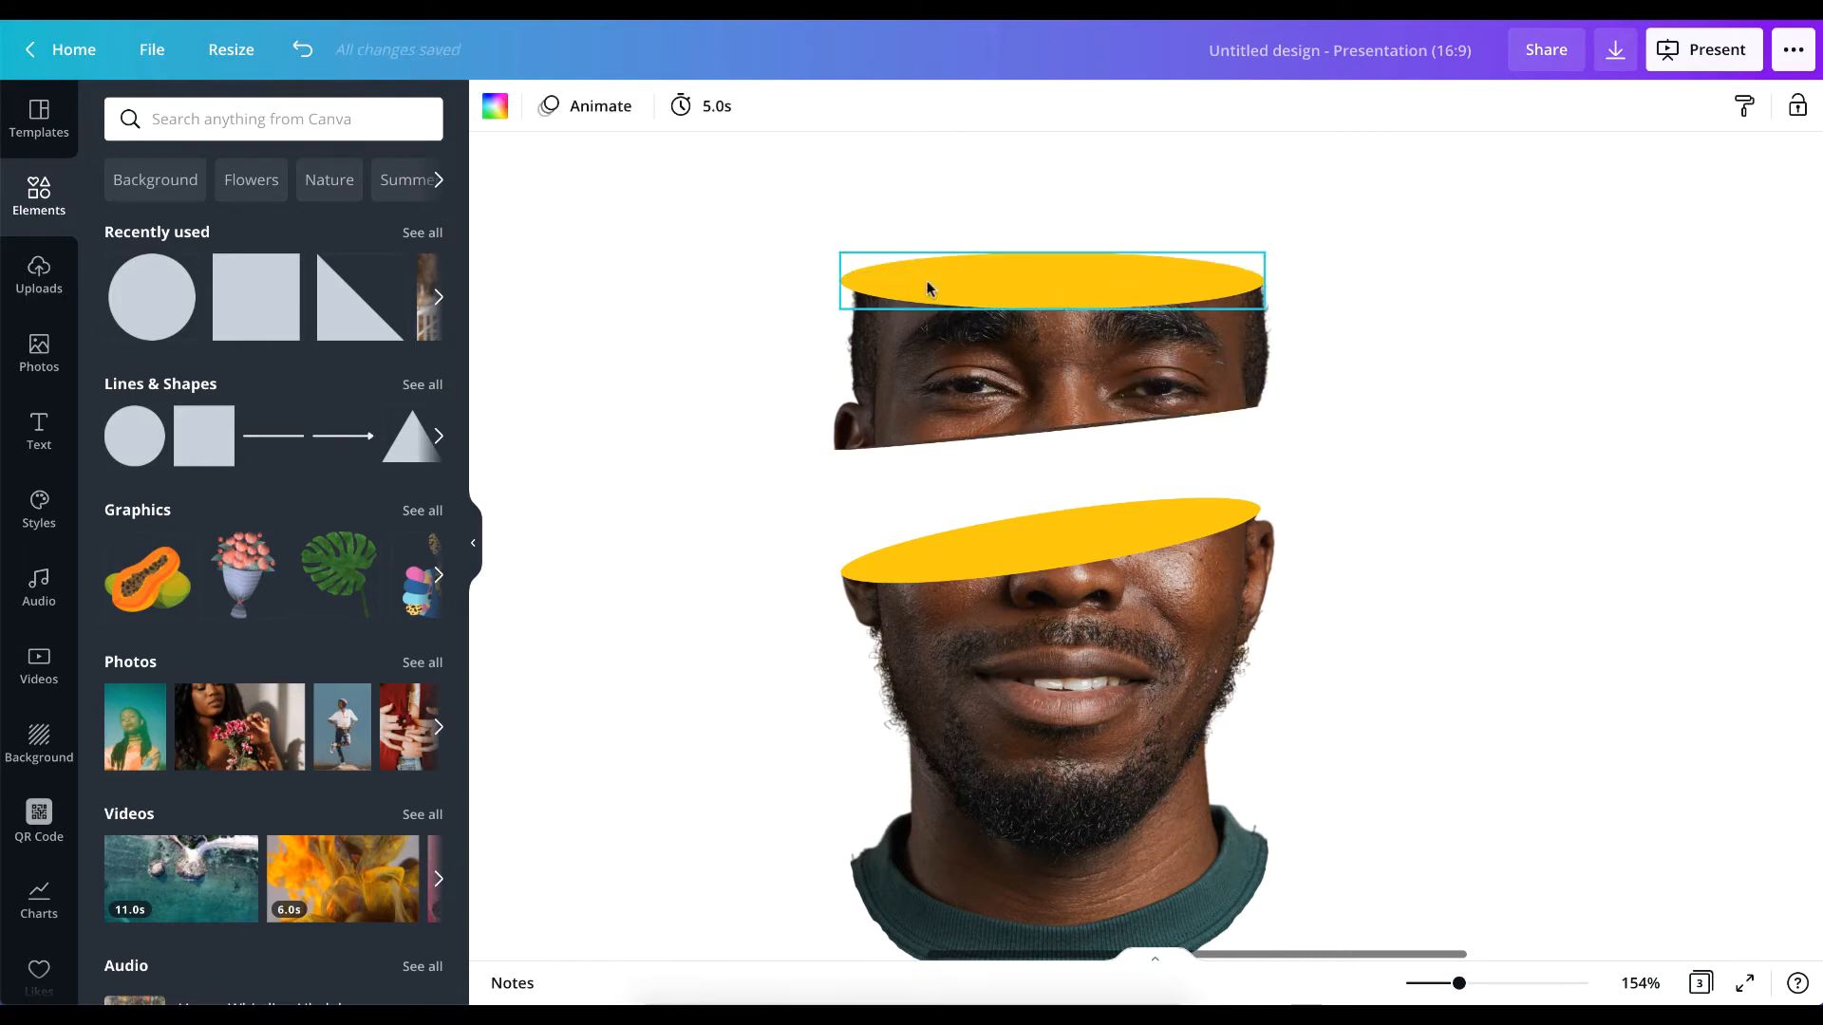
left_click(881, 281)
left_click_drag(836, 279, 847, 278)
left_click(731, 311)
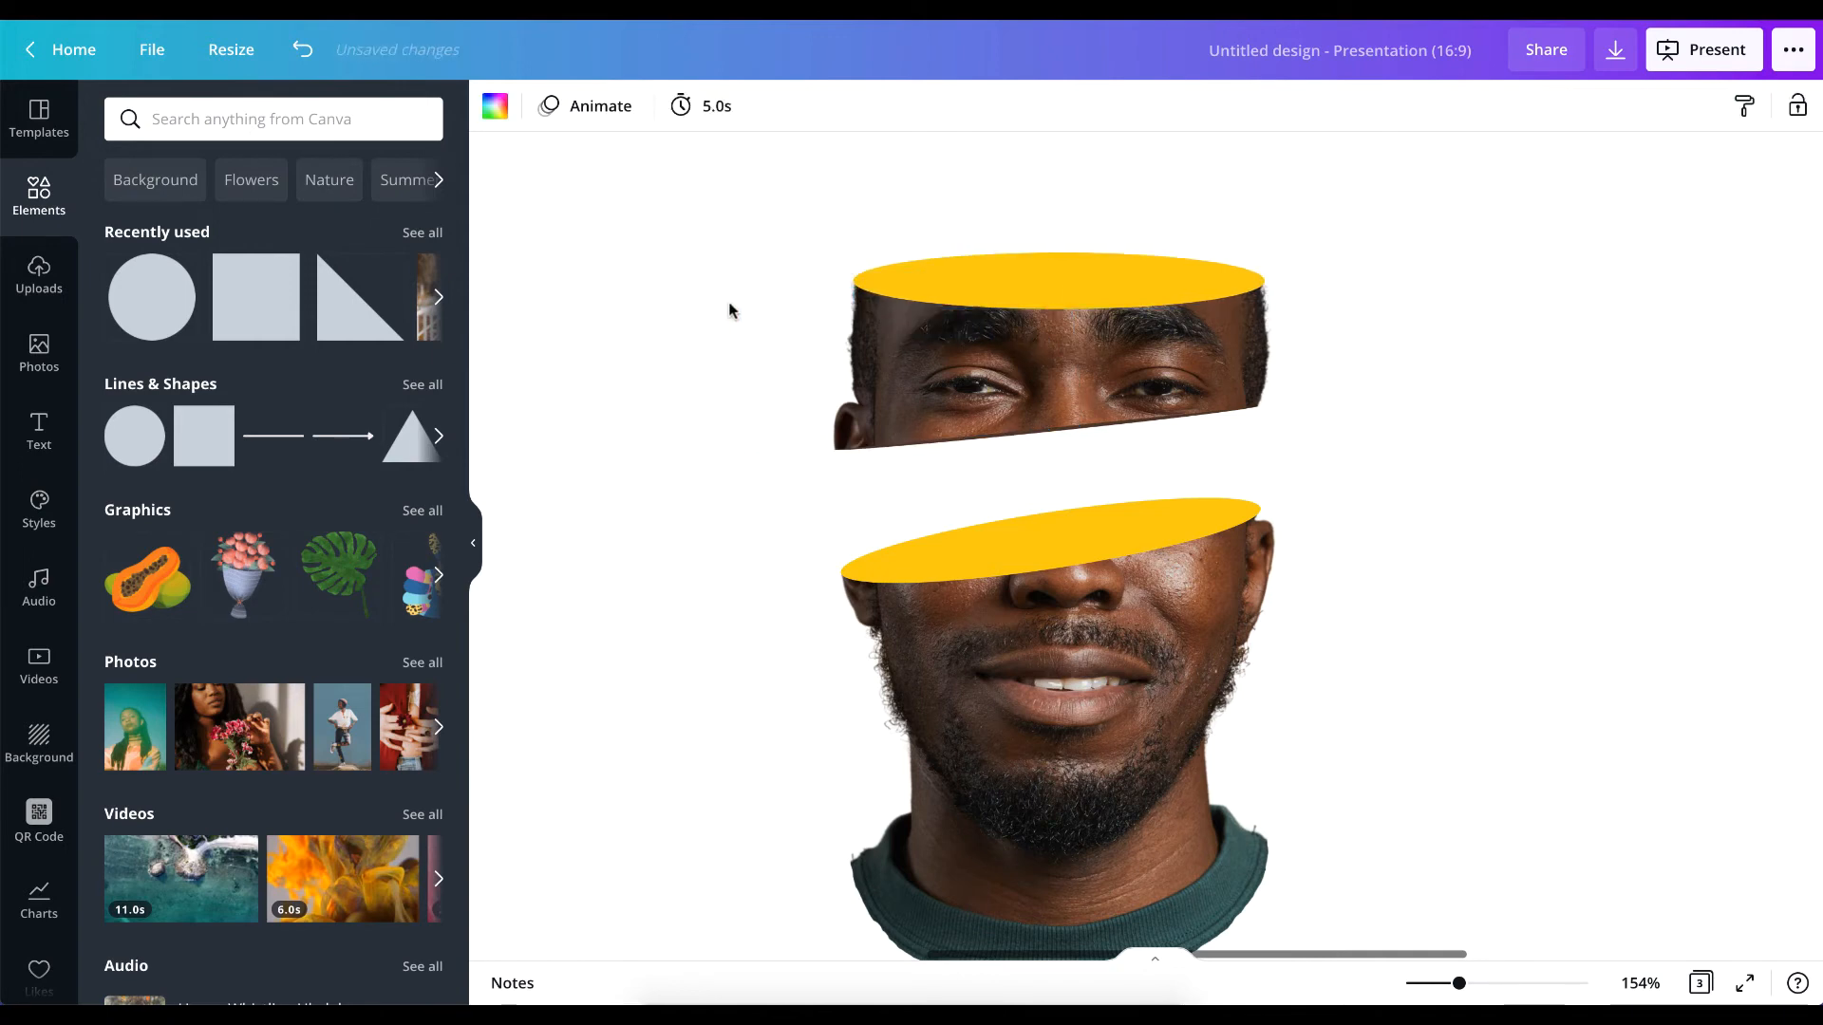
left_click(1245, 285)
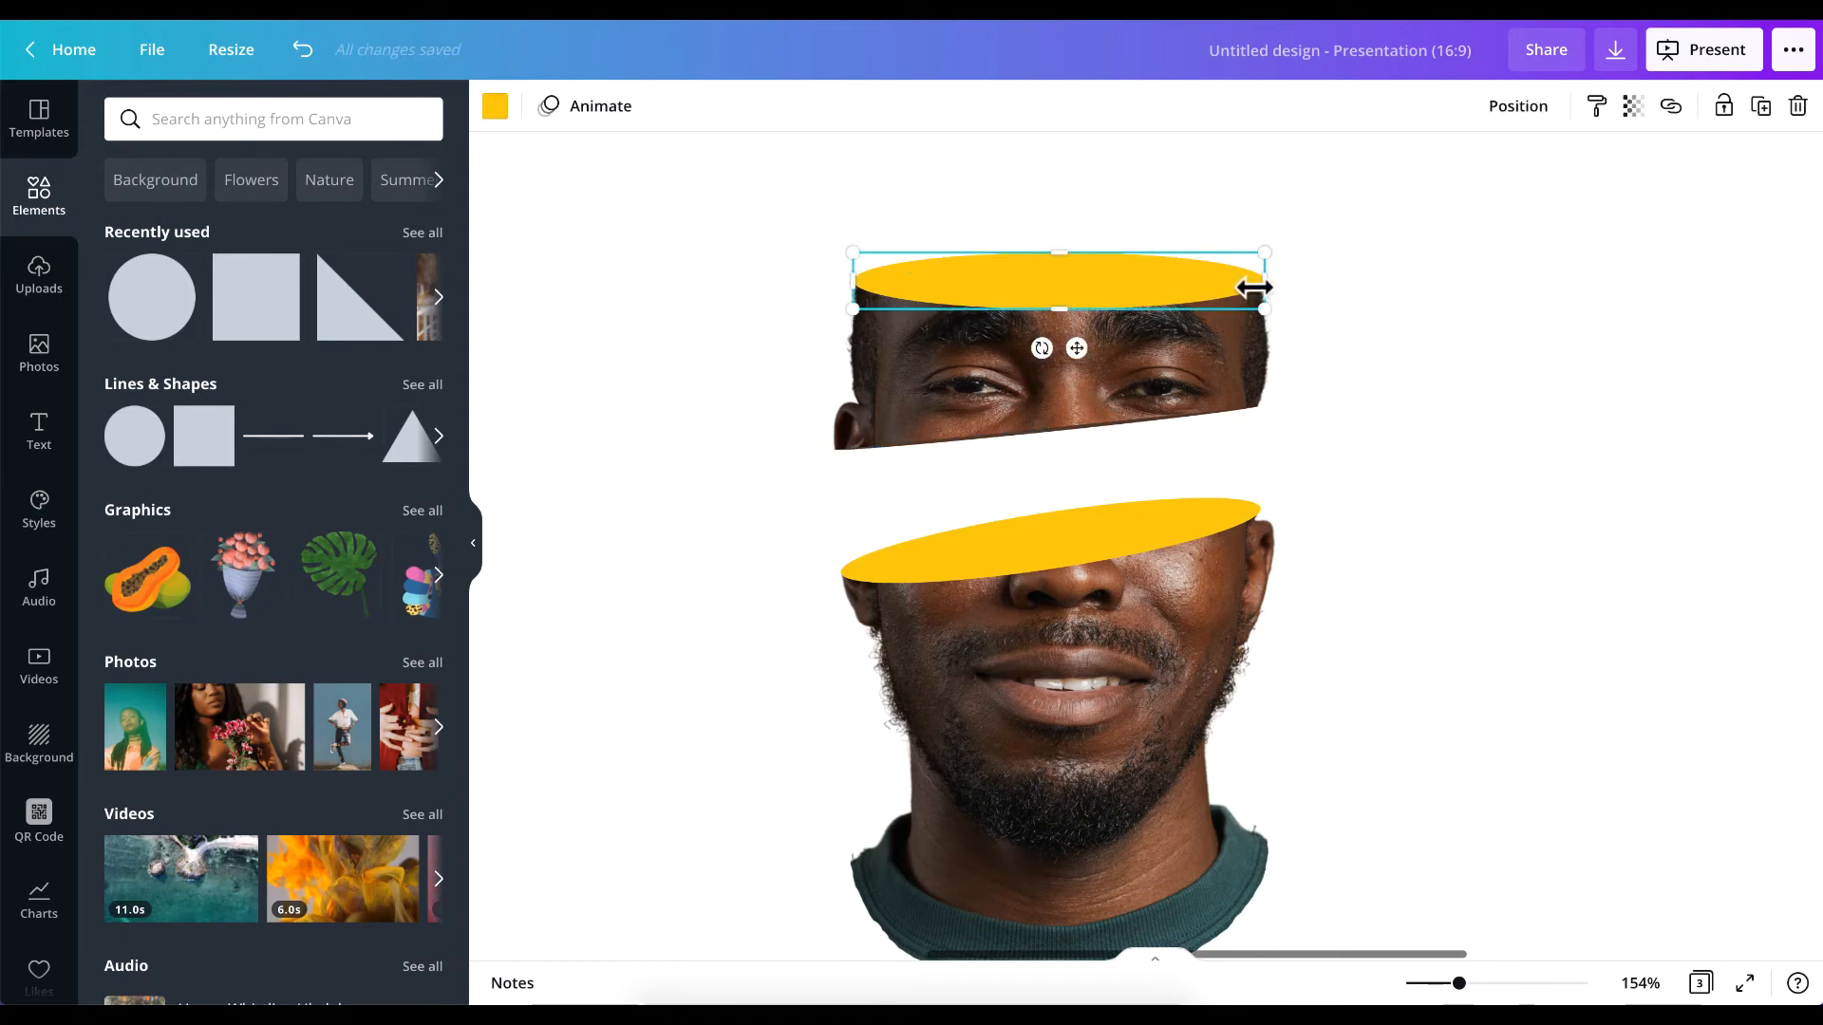
mouse_move(1262, 281)
left_mouse_down()
mouse_move(1200, 283)
mouse_move(1255, 287)
left_mouse_up()
scroll(1302, 357, "up", 5)
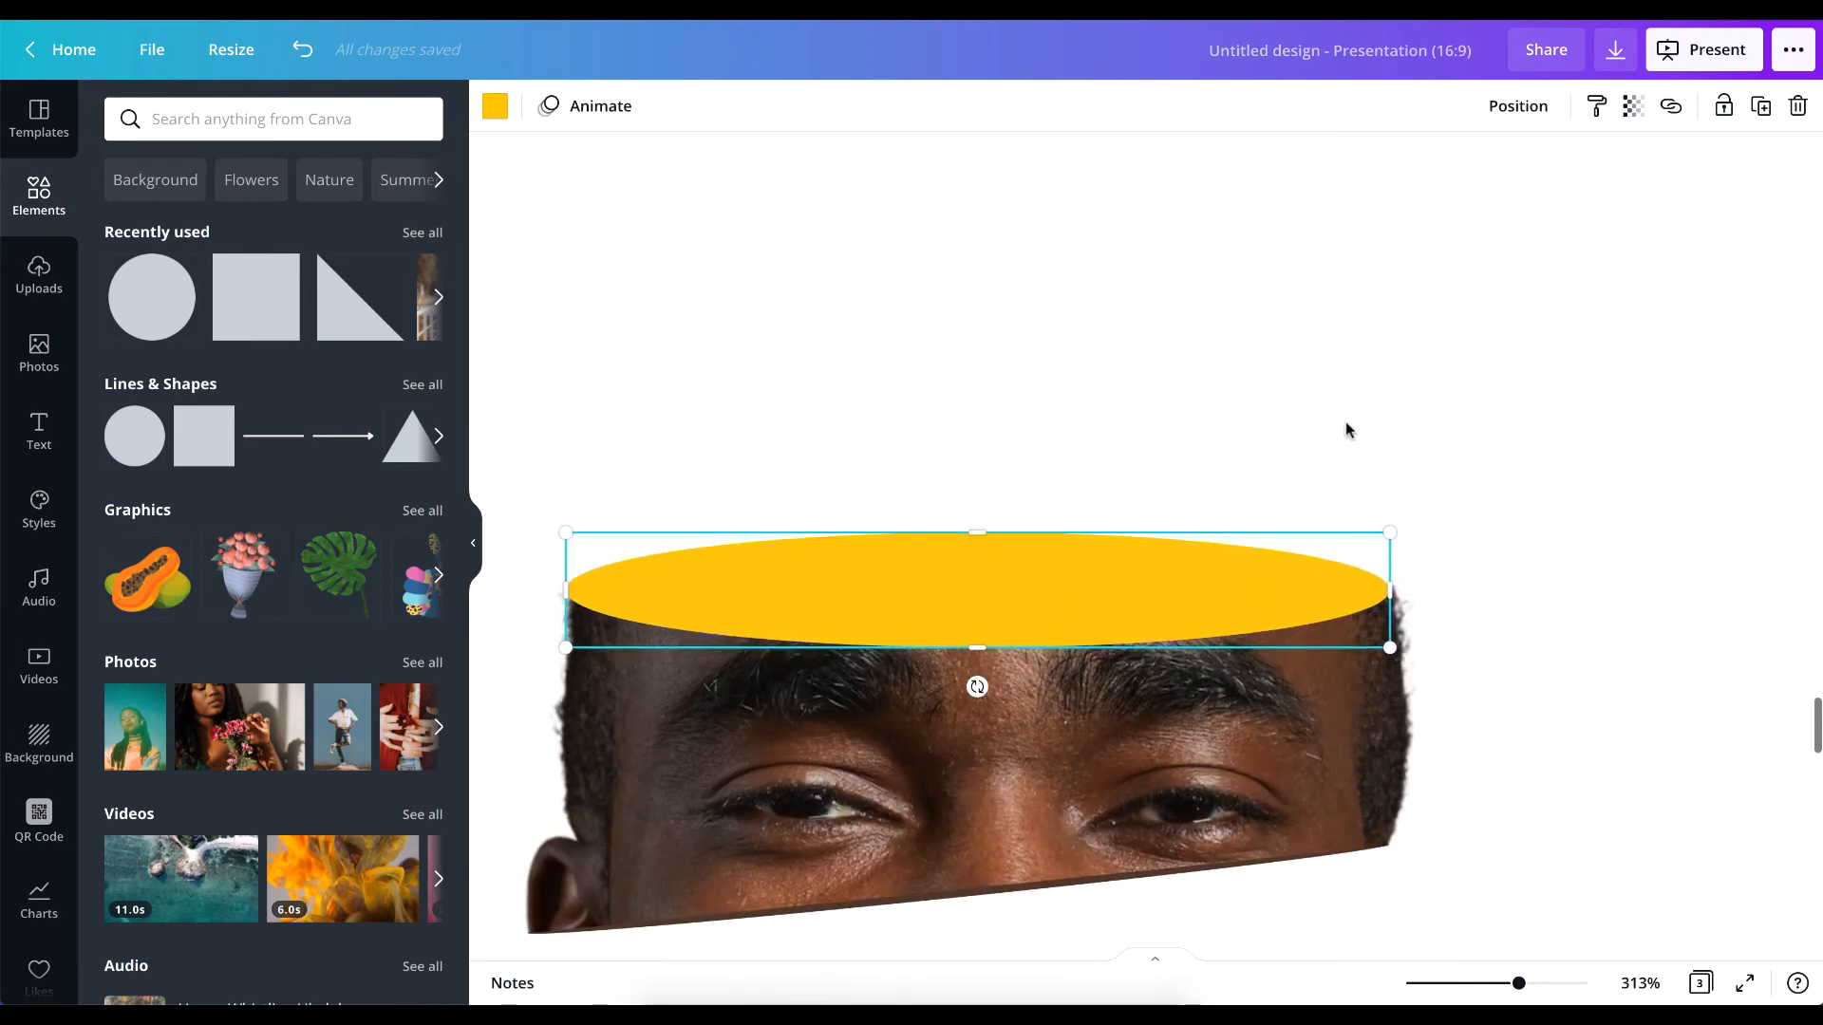
Extend the upper yellow ellipse slightly at its right end so it meets the edge of the forehead.
left_click(1522, 452)
left_click(1270, 591)
left_click_drag(1382, 586, 1397, 598)
left_click(1462, 674)
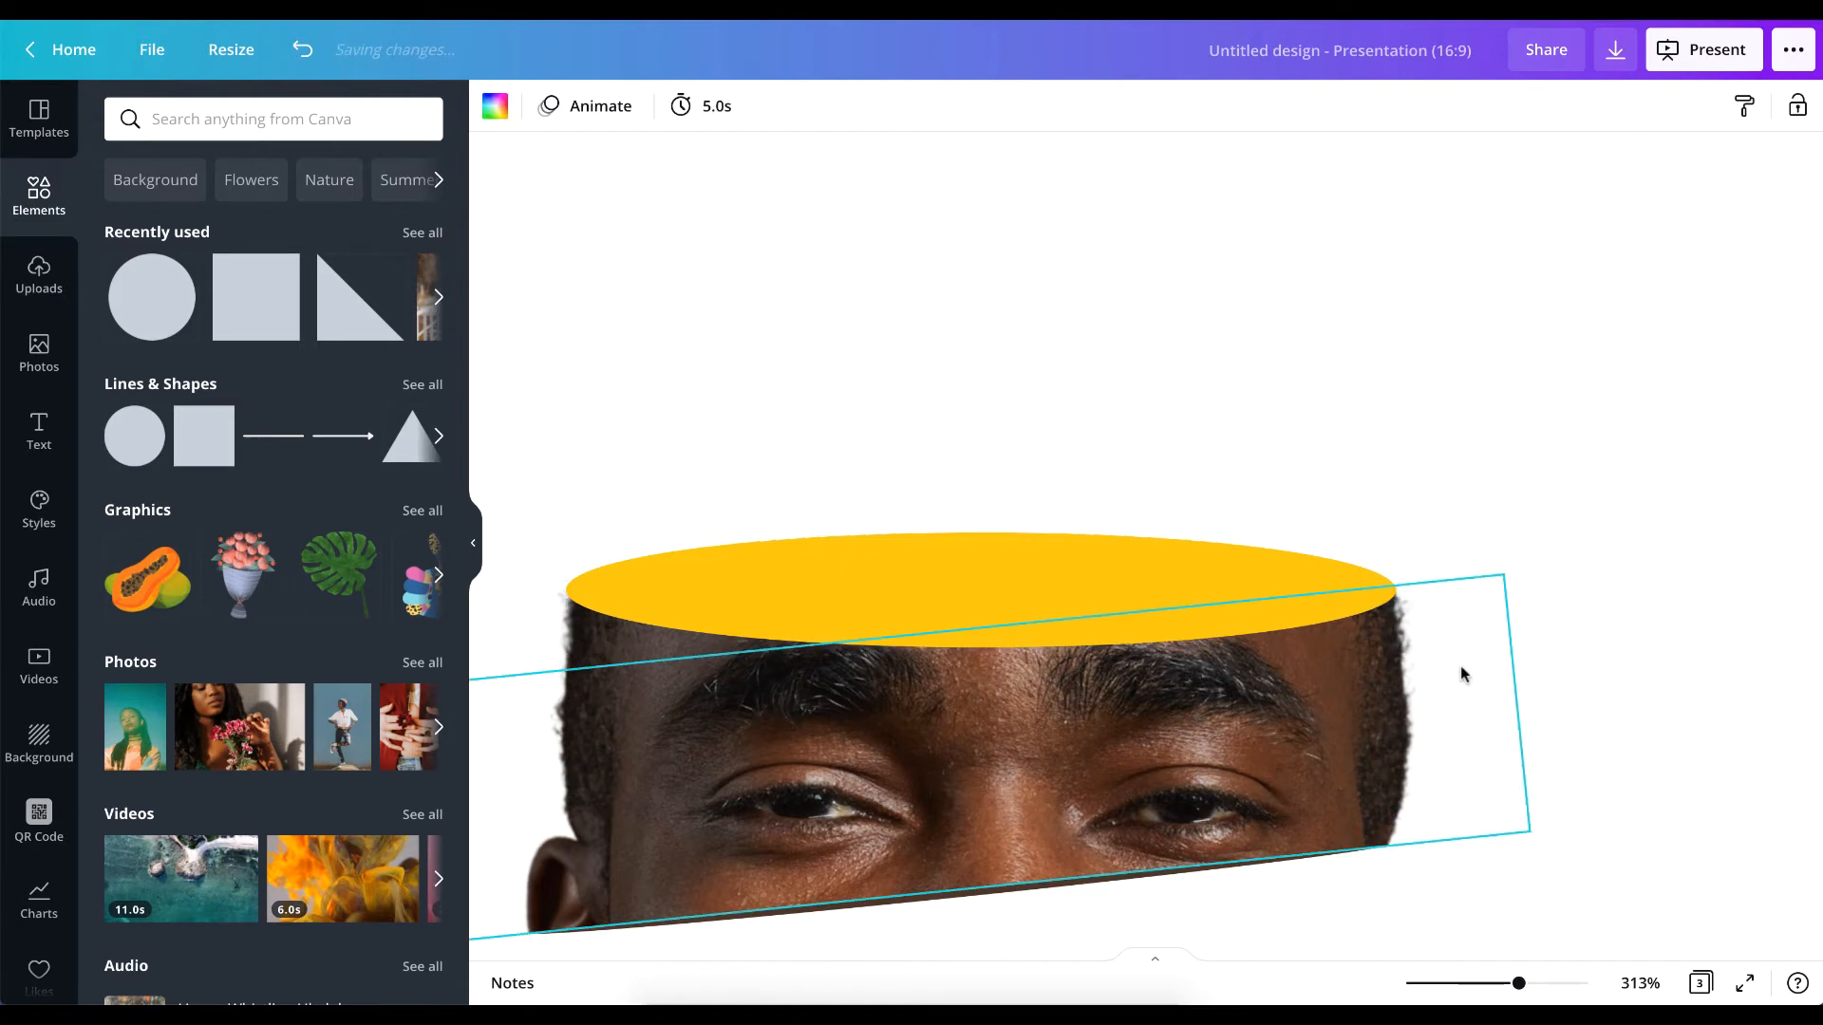
scroll(1293, 666, "down", 3)
scroll(1293, 667, "down", 5)
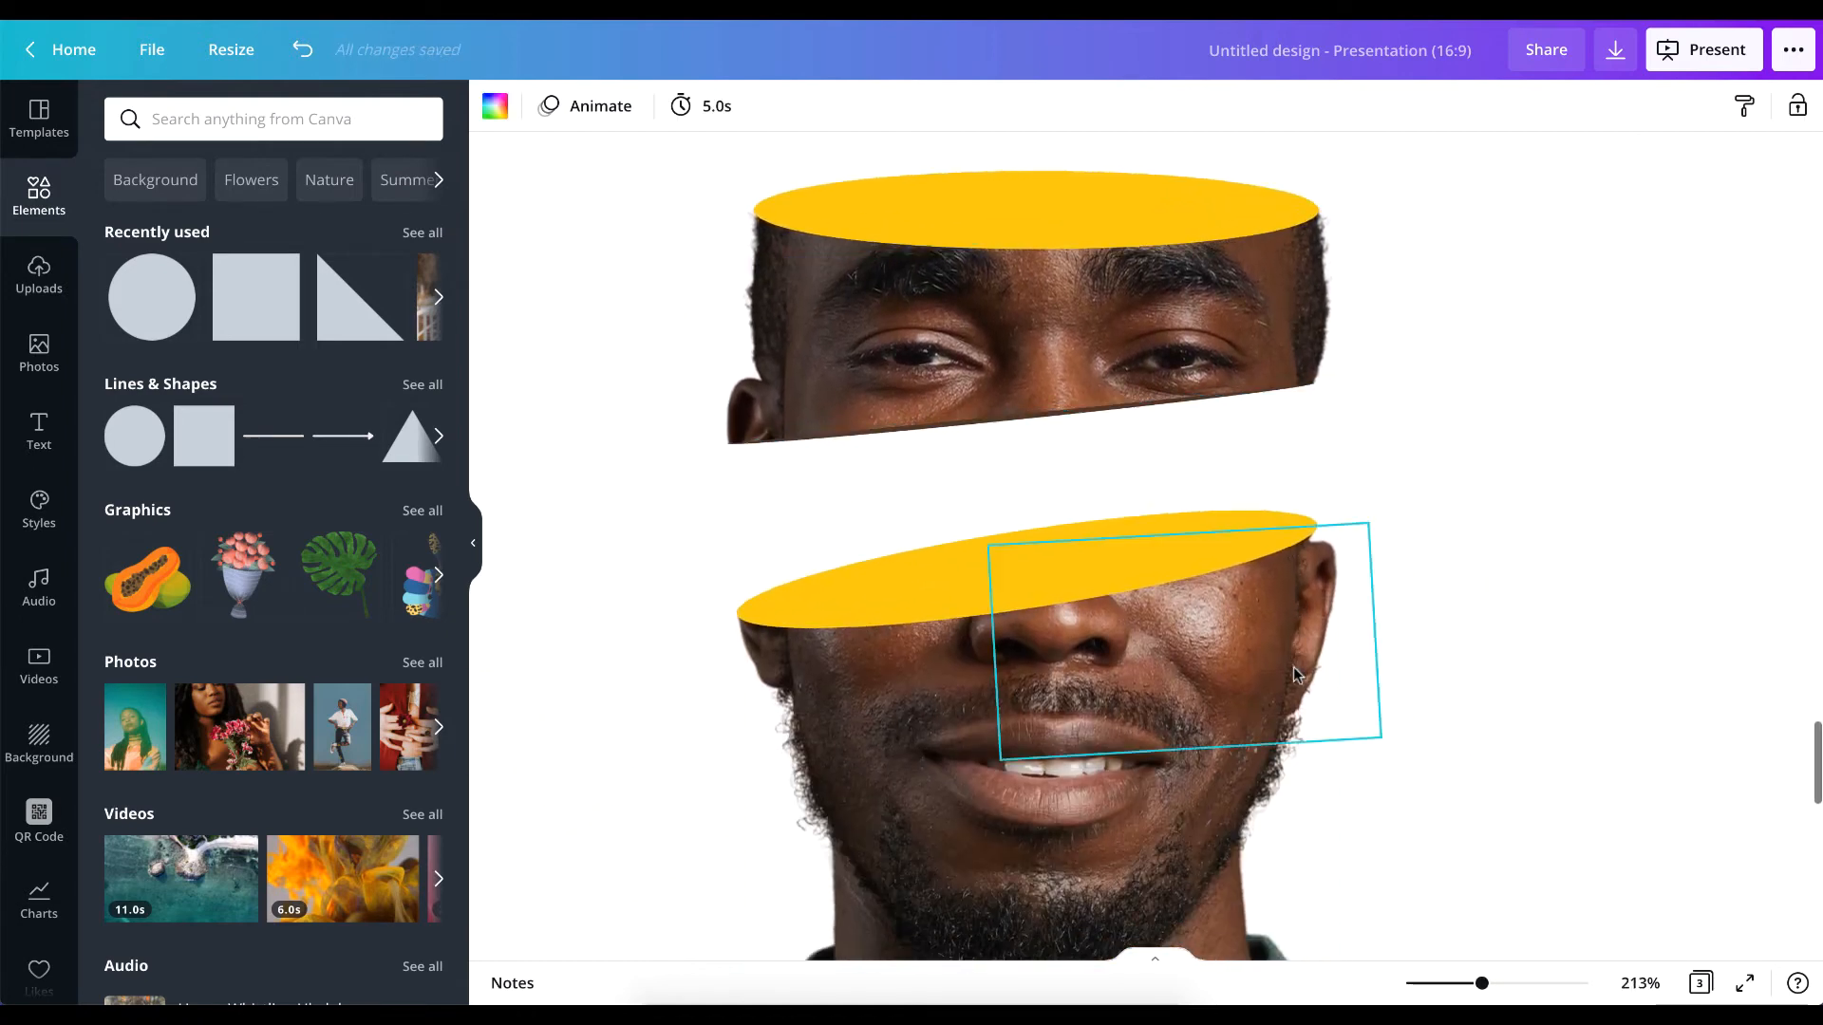
Recolour the upper ellipse on top of the forehead to red.
left_click(1009, 271)
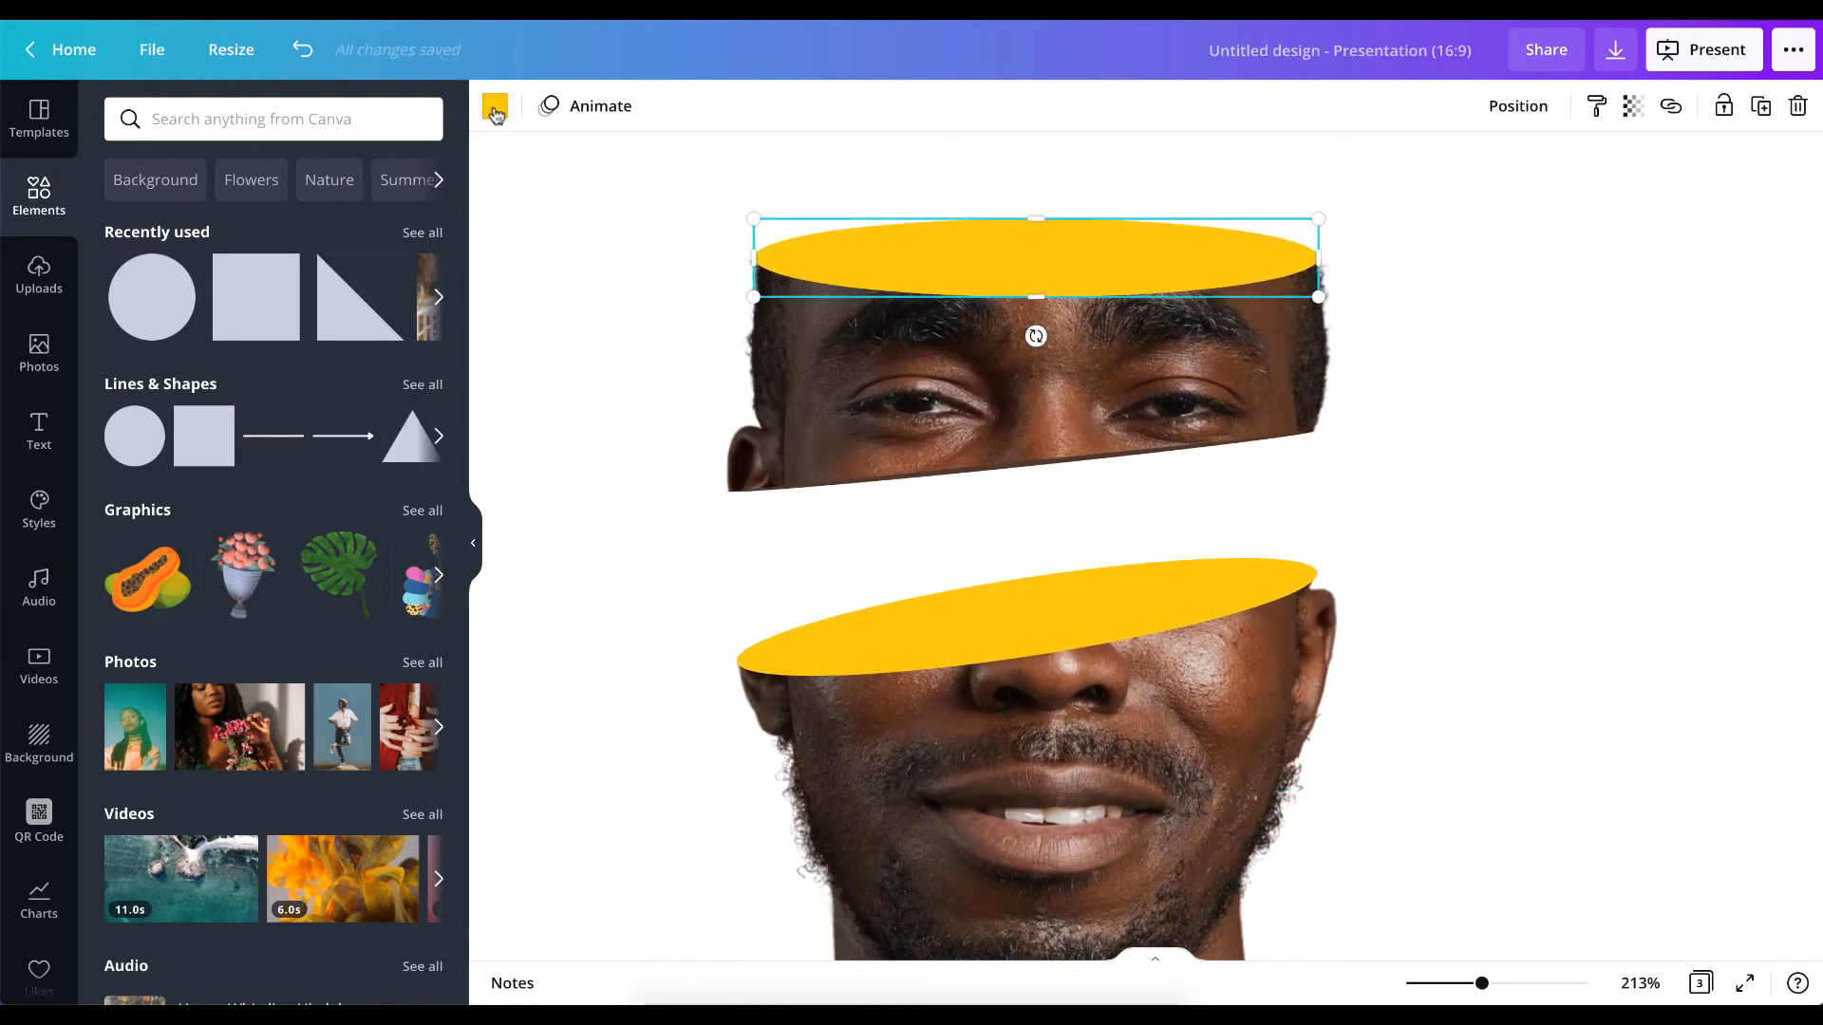
left_click(495, 107)
left_click(240, 219)
left_click(495, 105)
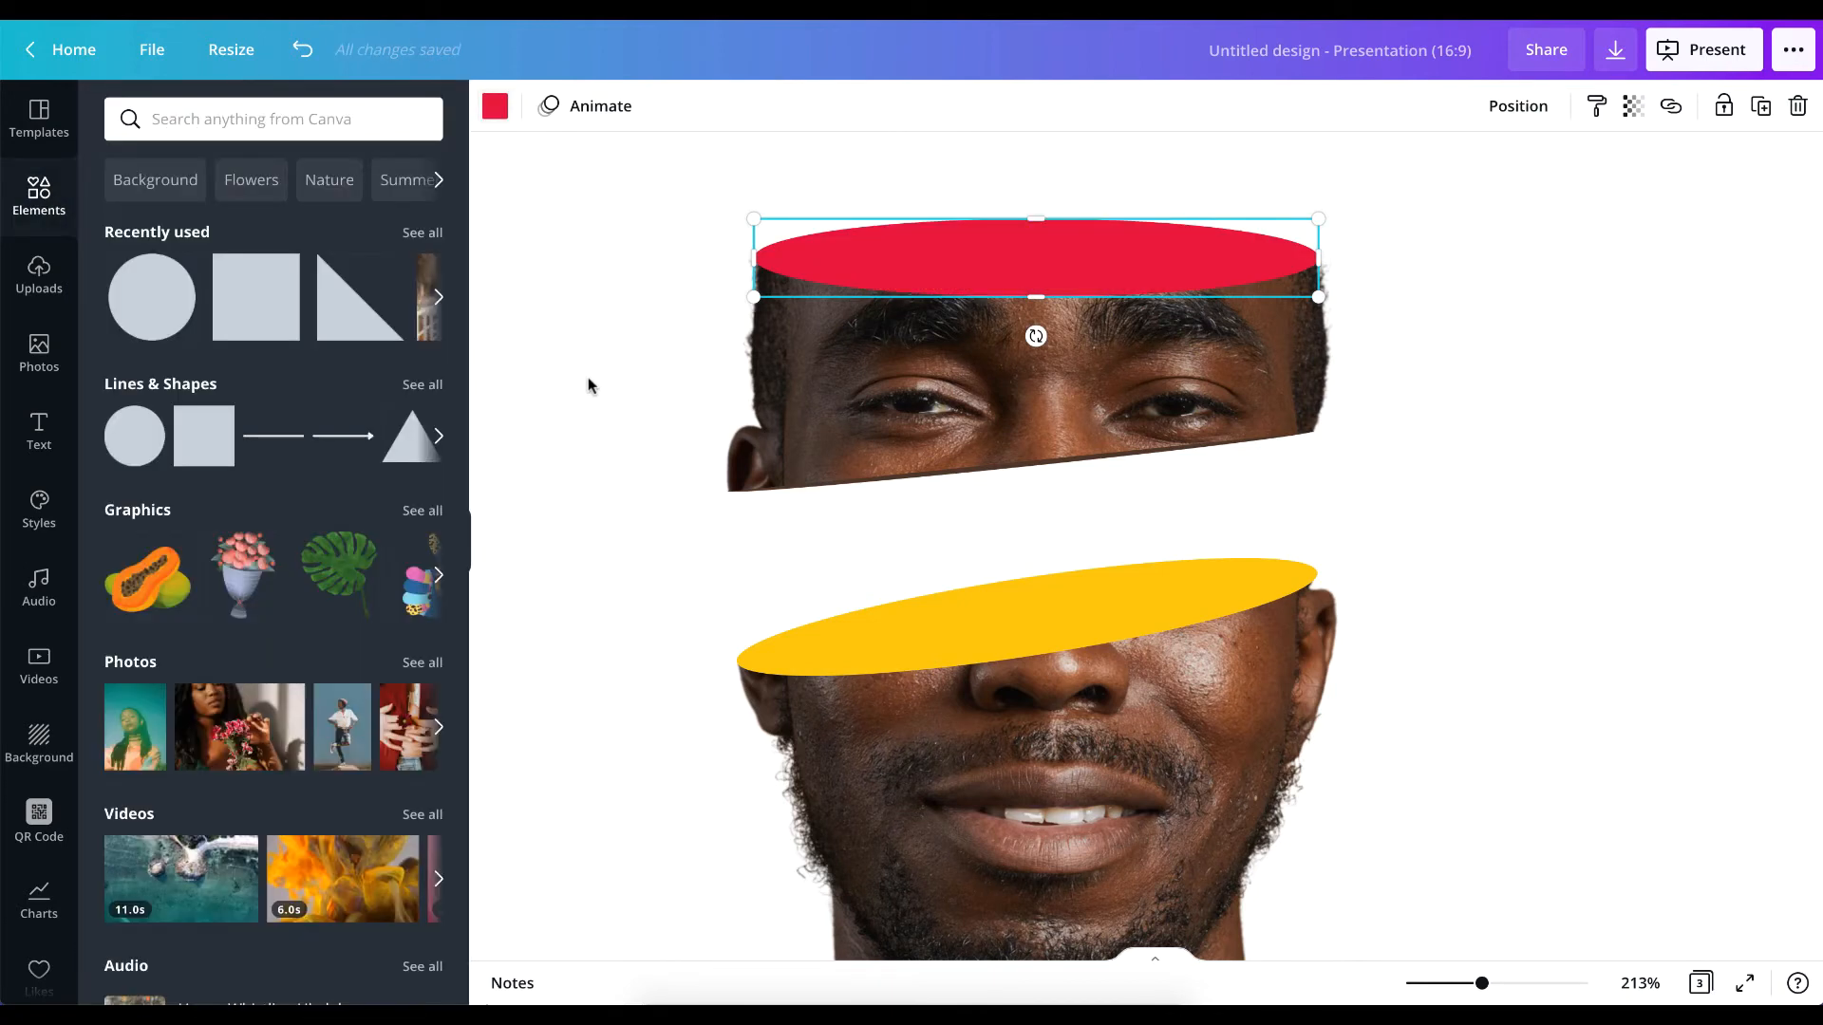
left_click(588, 385)
Enlarge all the sliced portrait pieces on page 3 together to about 629 × 784 and centre them on the page.
scroll(1018, 581, "down", 5)
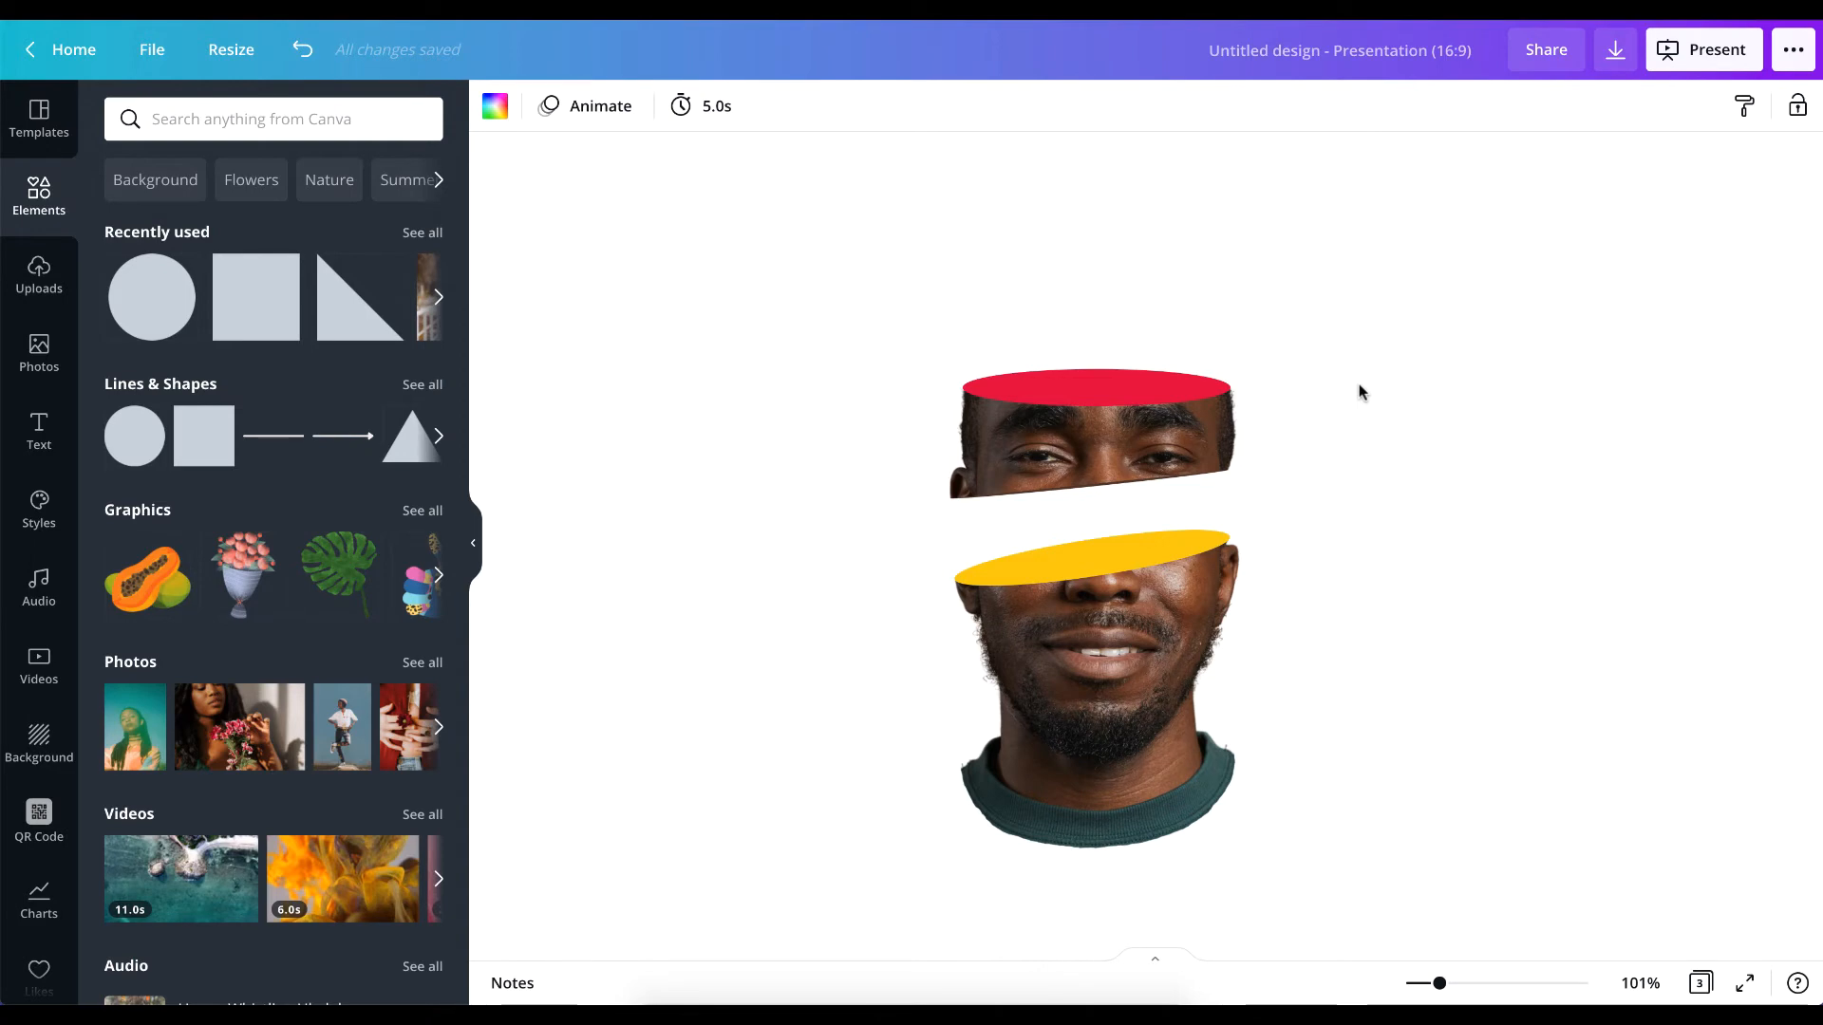
scroll(1359, 392, "up", 8)
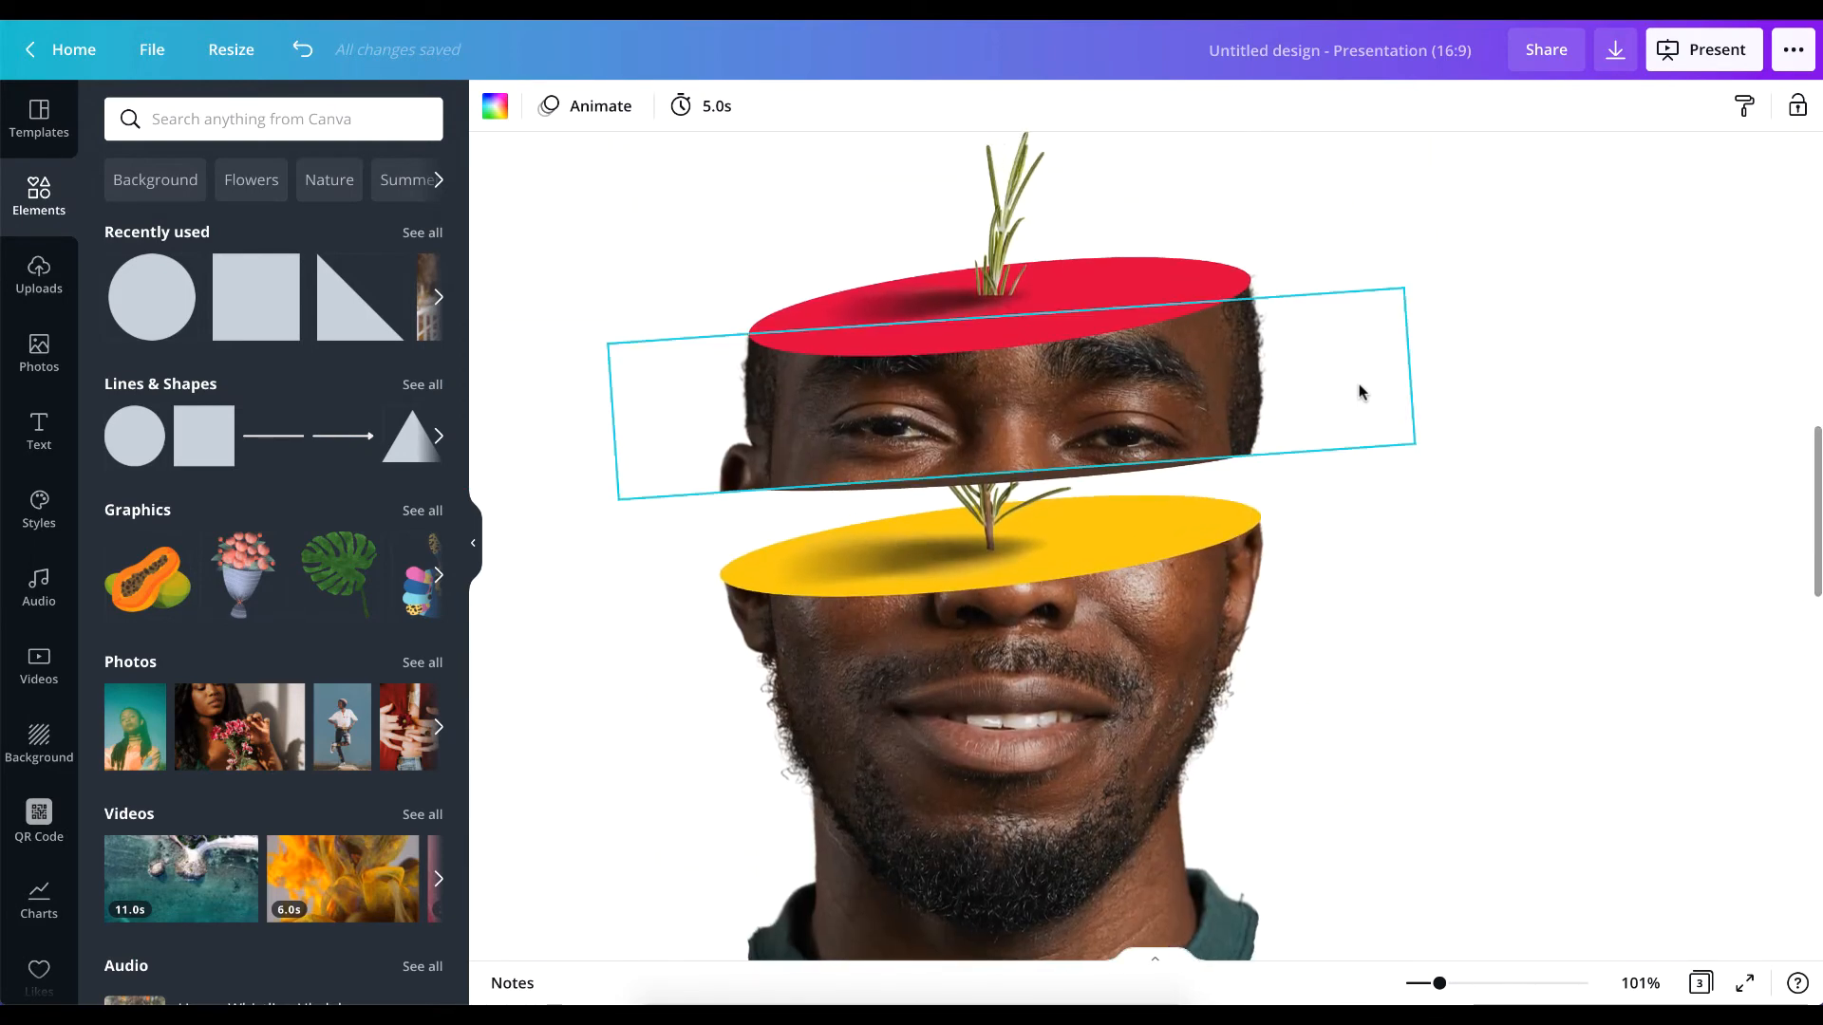
scroll(1359, 390, "down", 10)
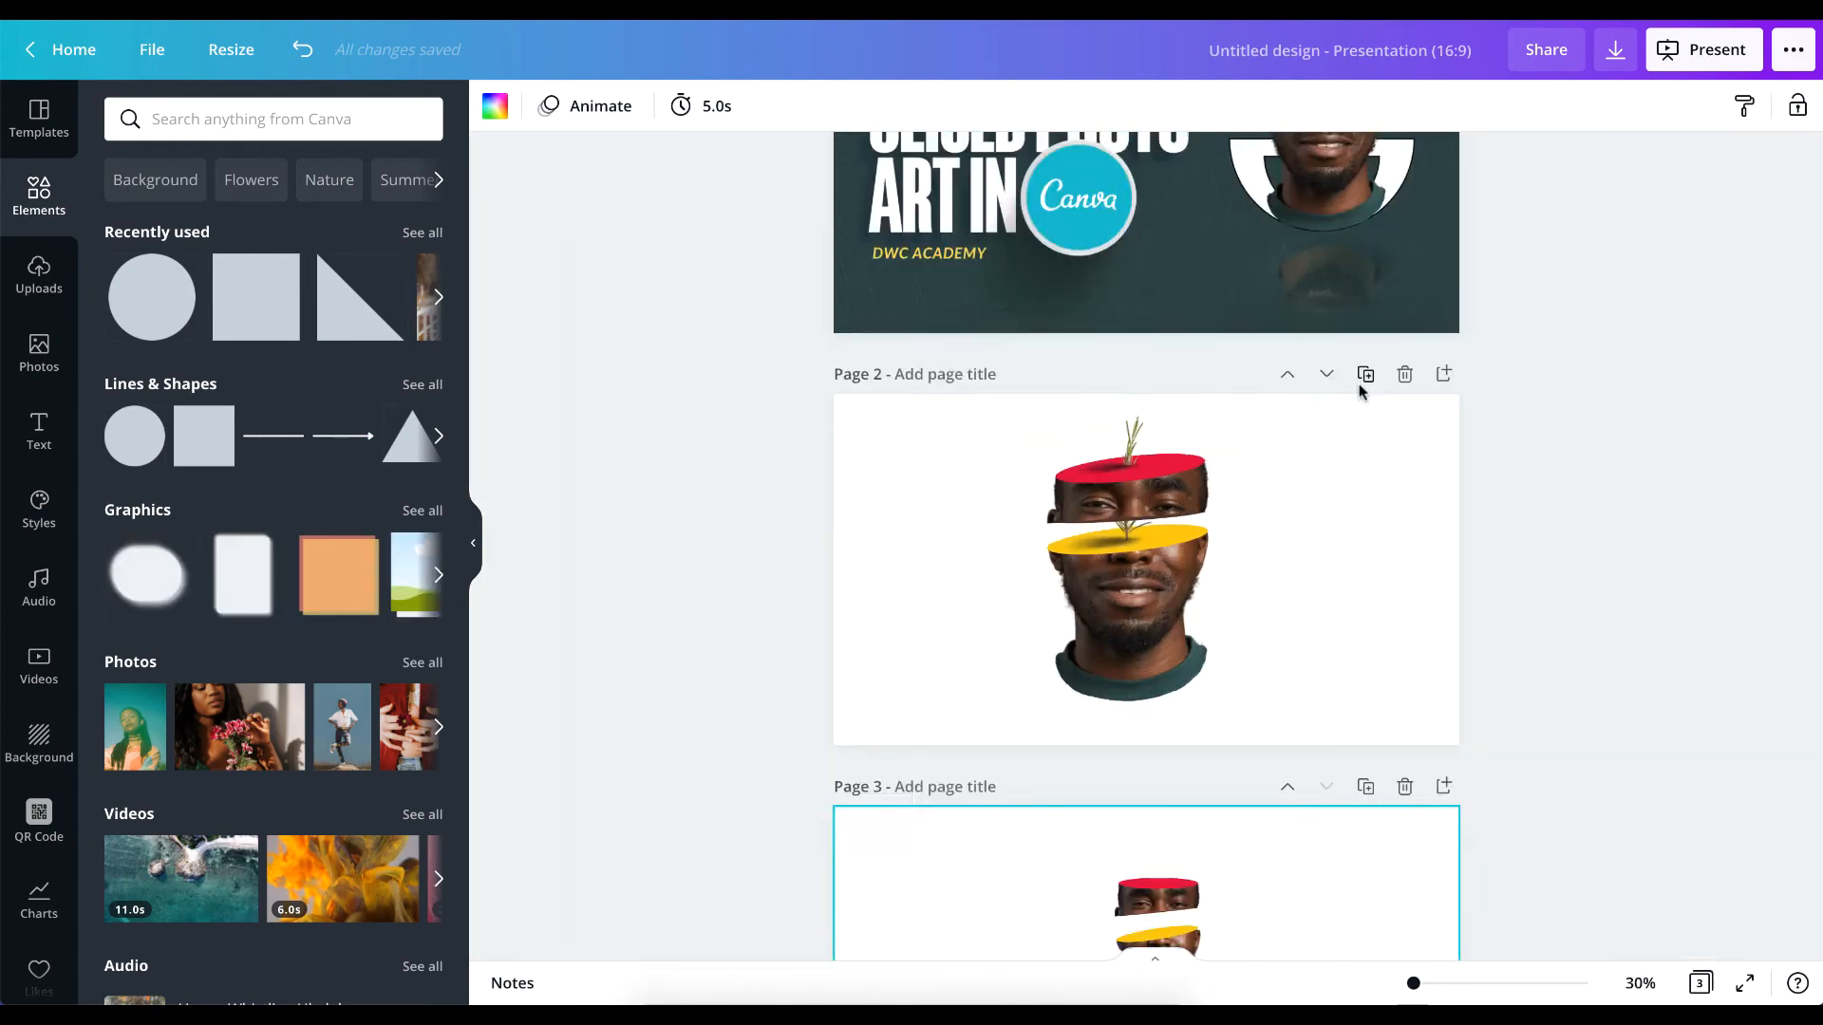
left_click(1638, 983)
left_click(1595, 874)
scroll(1355, 814, "down", 5)
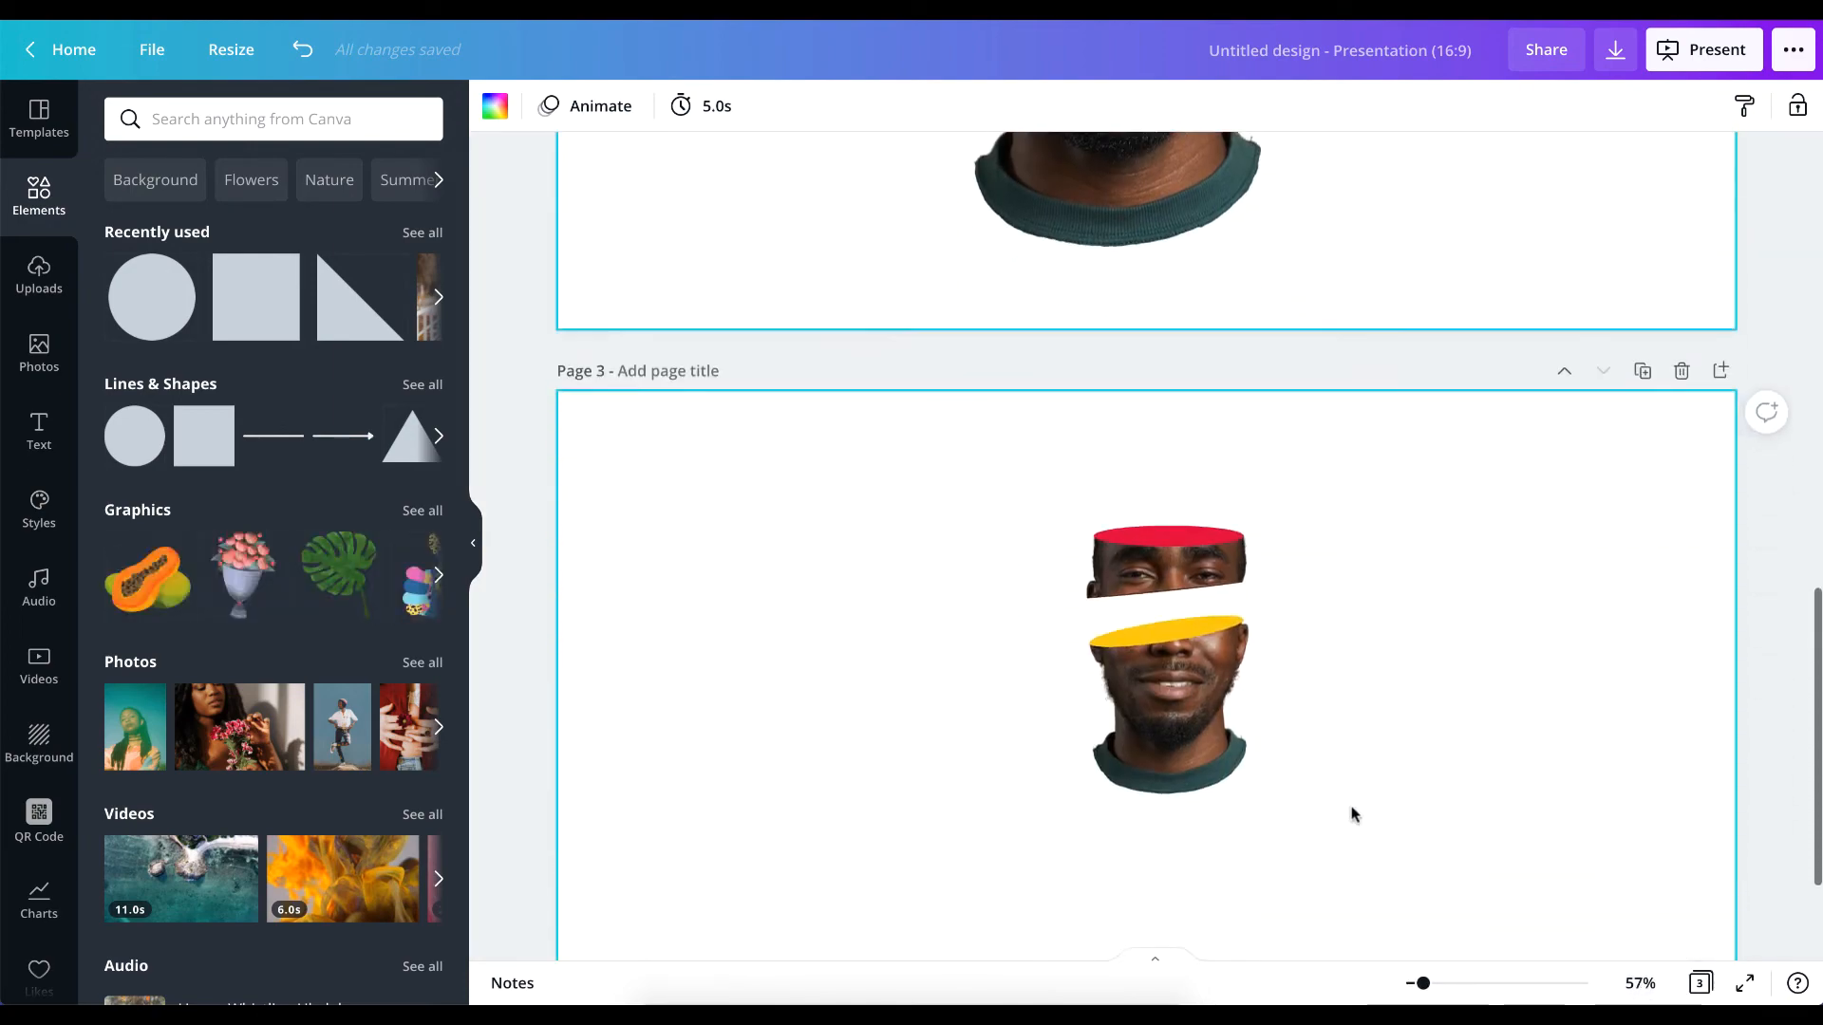
scroll(1352, 814, "down", 2)
left_click_drag(960, 327, 1372, 709)
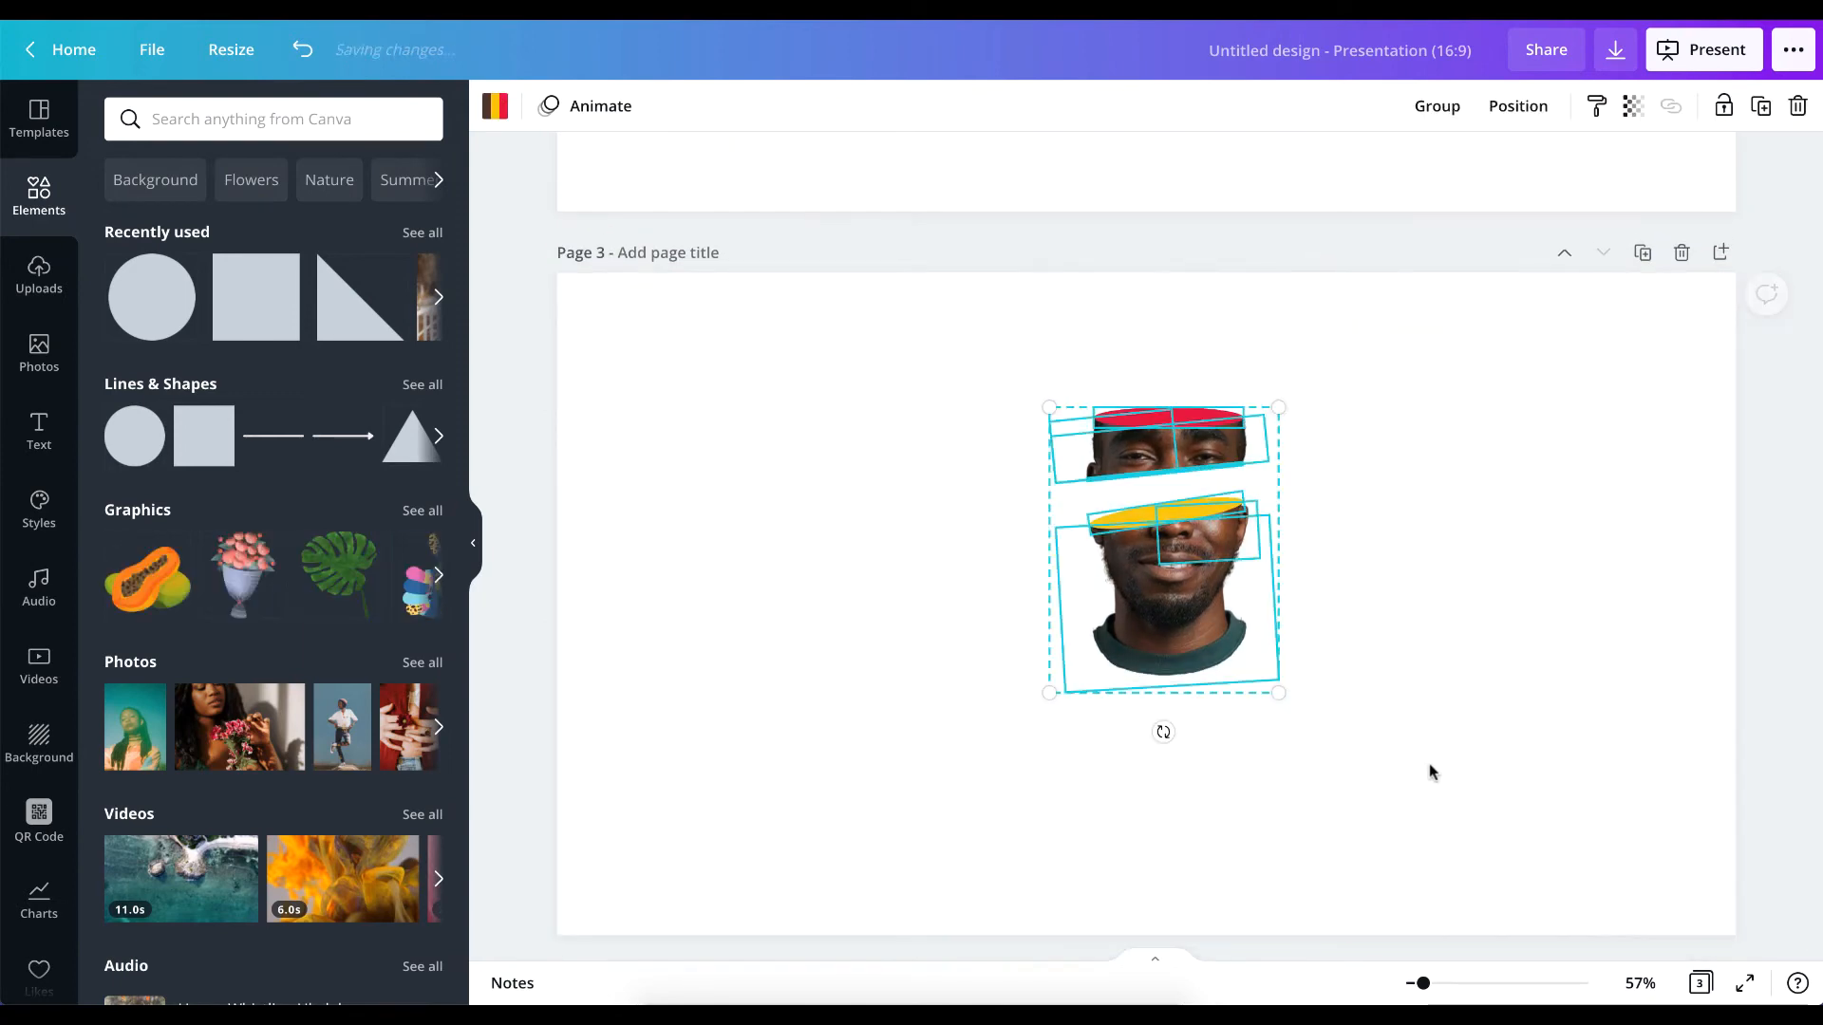
left_click_drag(1049, 693, 919, 853)
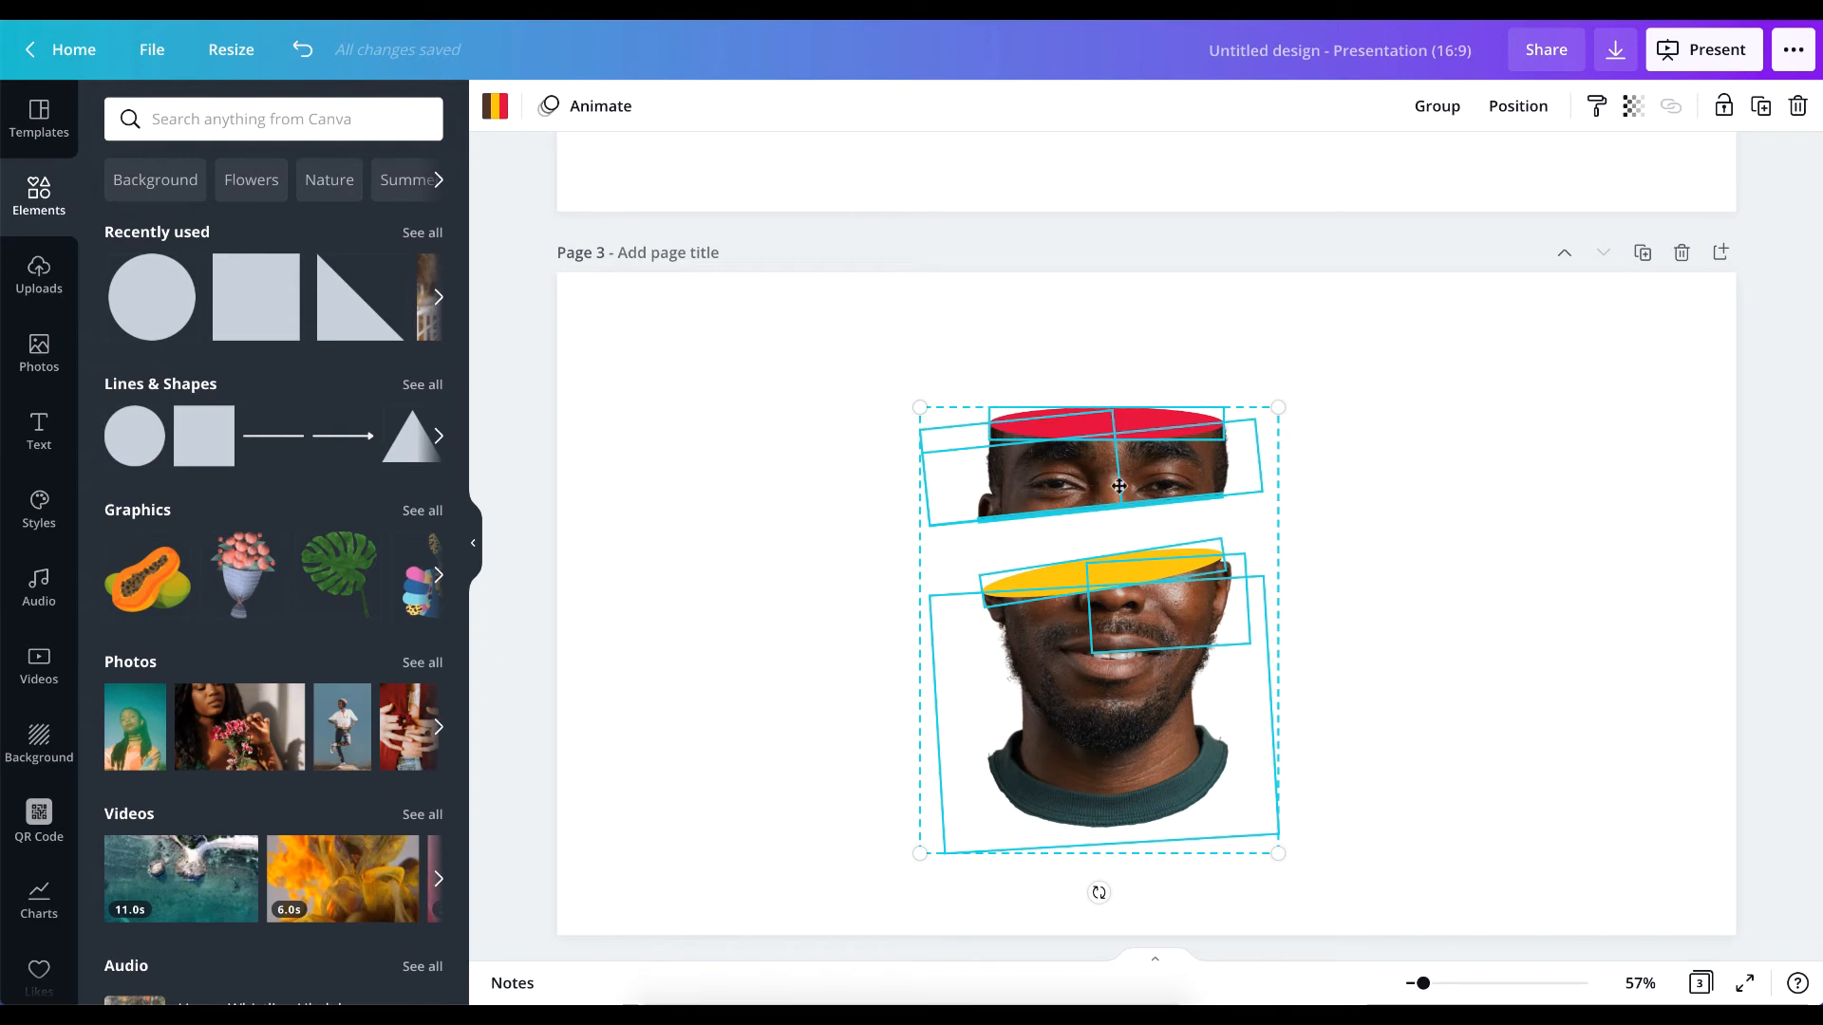
left_click_drag(1119, 486, 1135, 466)
left_click_drag(1337, 368, 1346, 358)
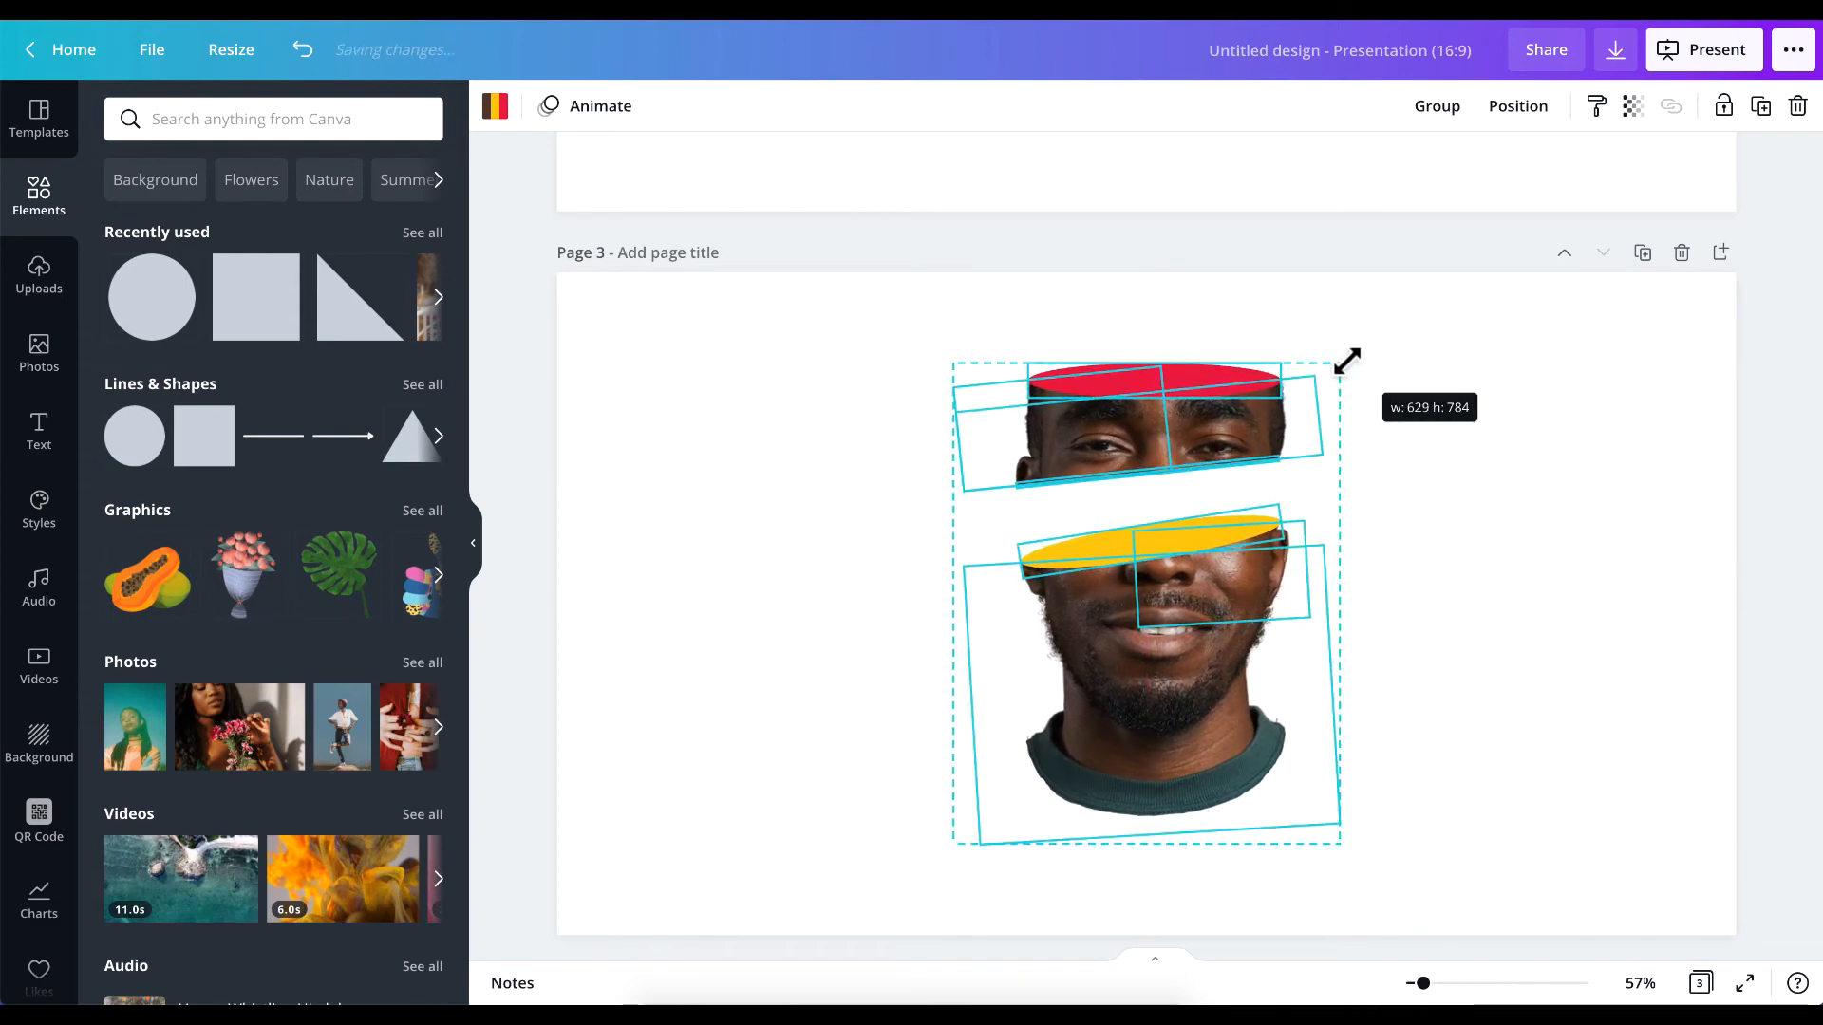
left_click(1517, 447)
Add the rosemary sprig (Hand Pressed Flora) from the liked items to page 3, enlarge it and move it beside the portrait.
scroll(50, 773, "down", 5)
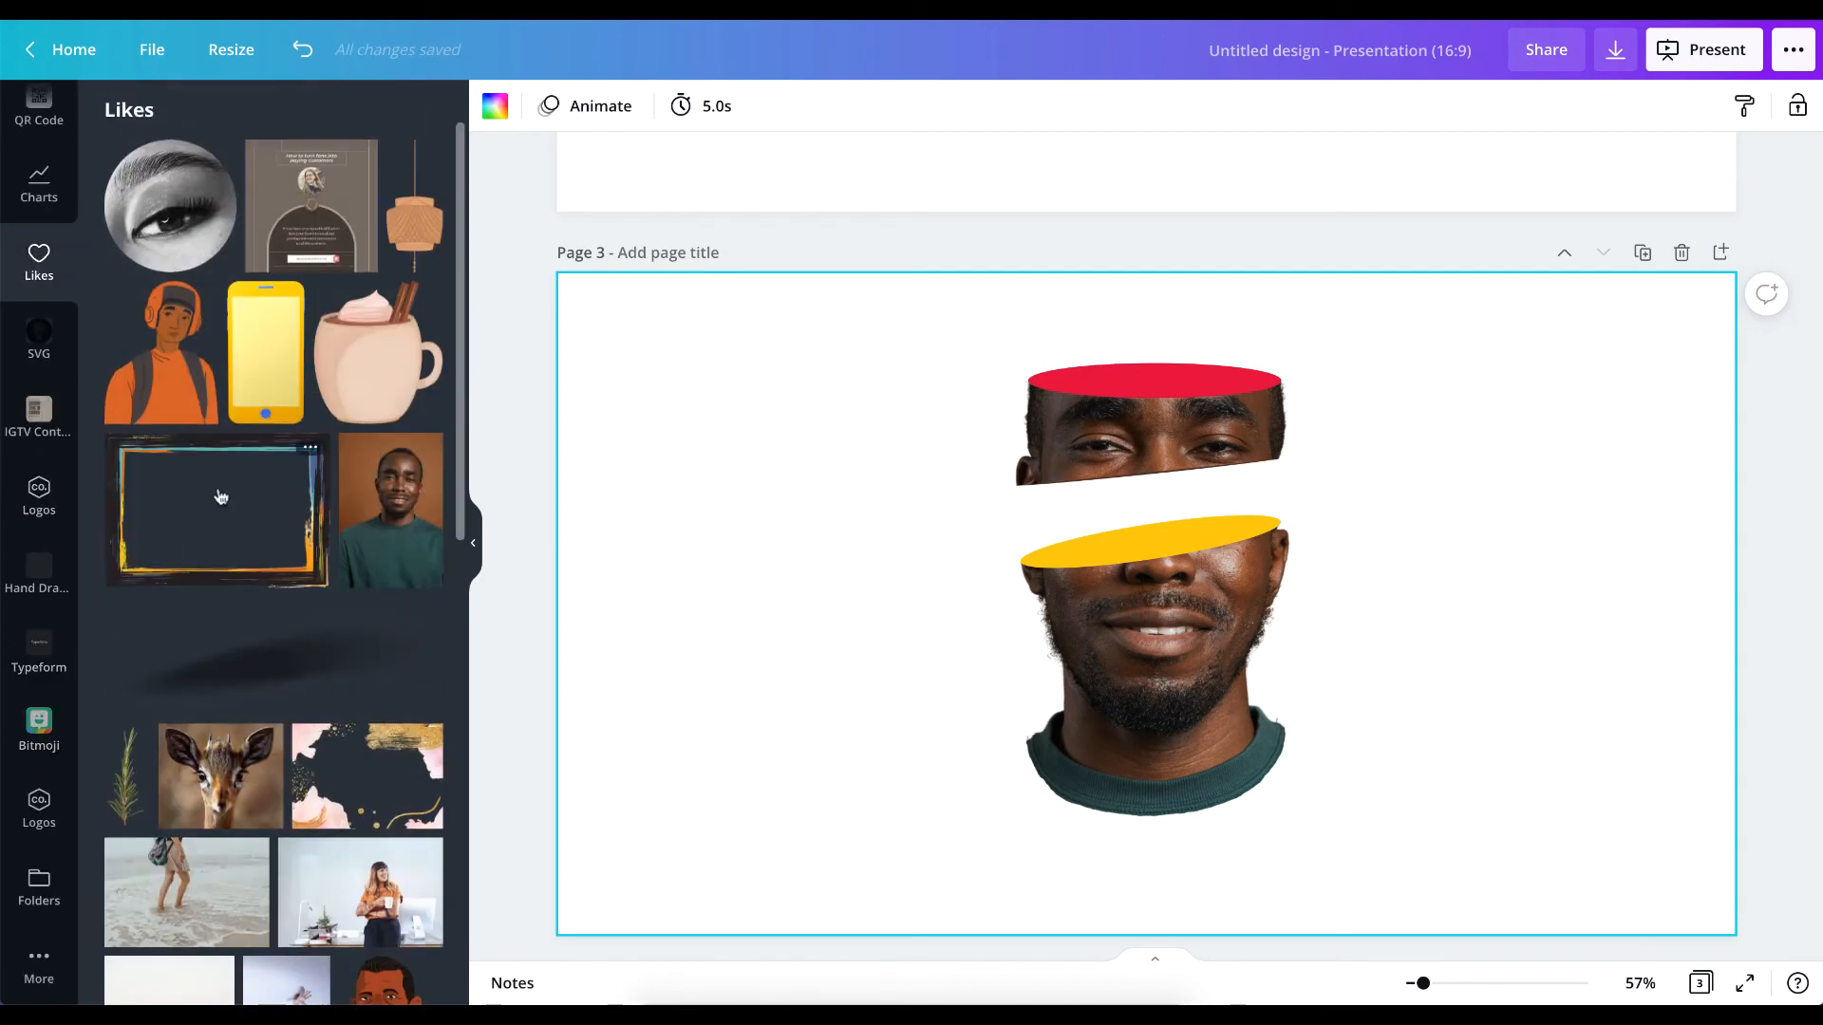
left_click(130, 739)
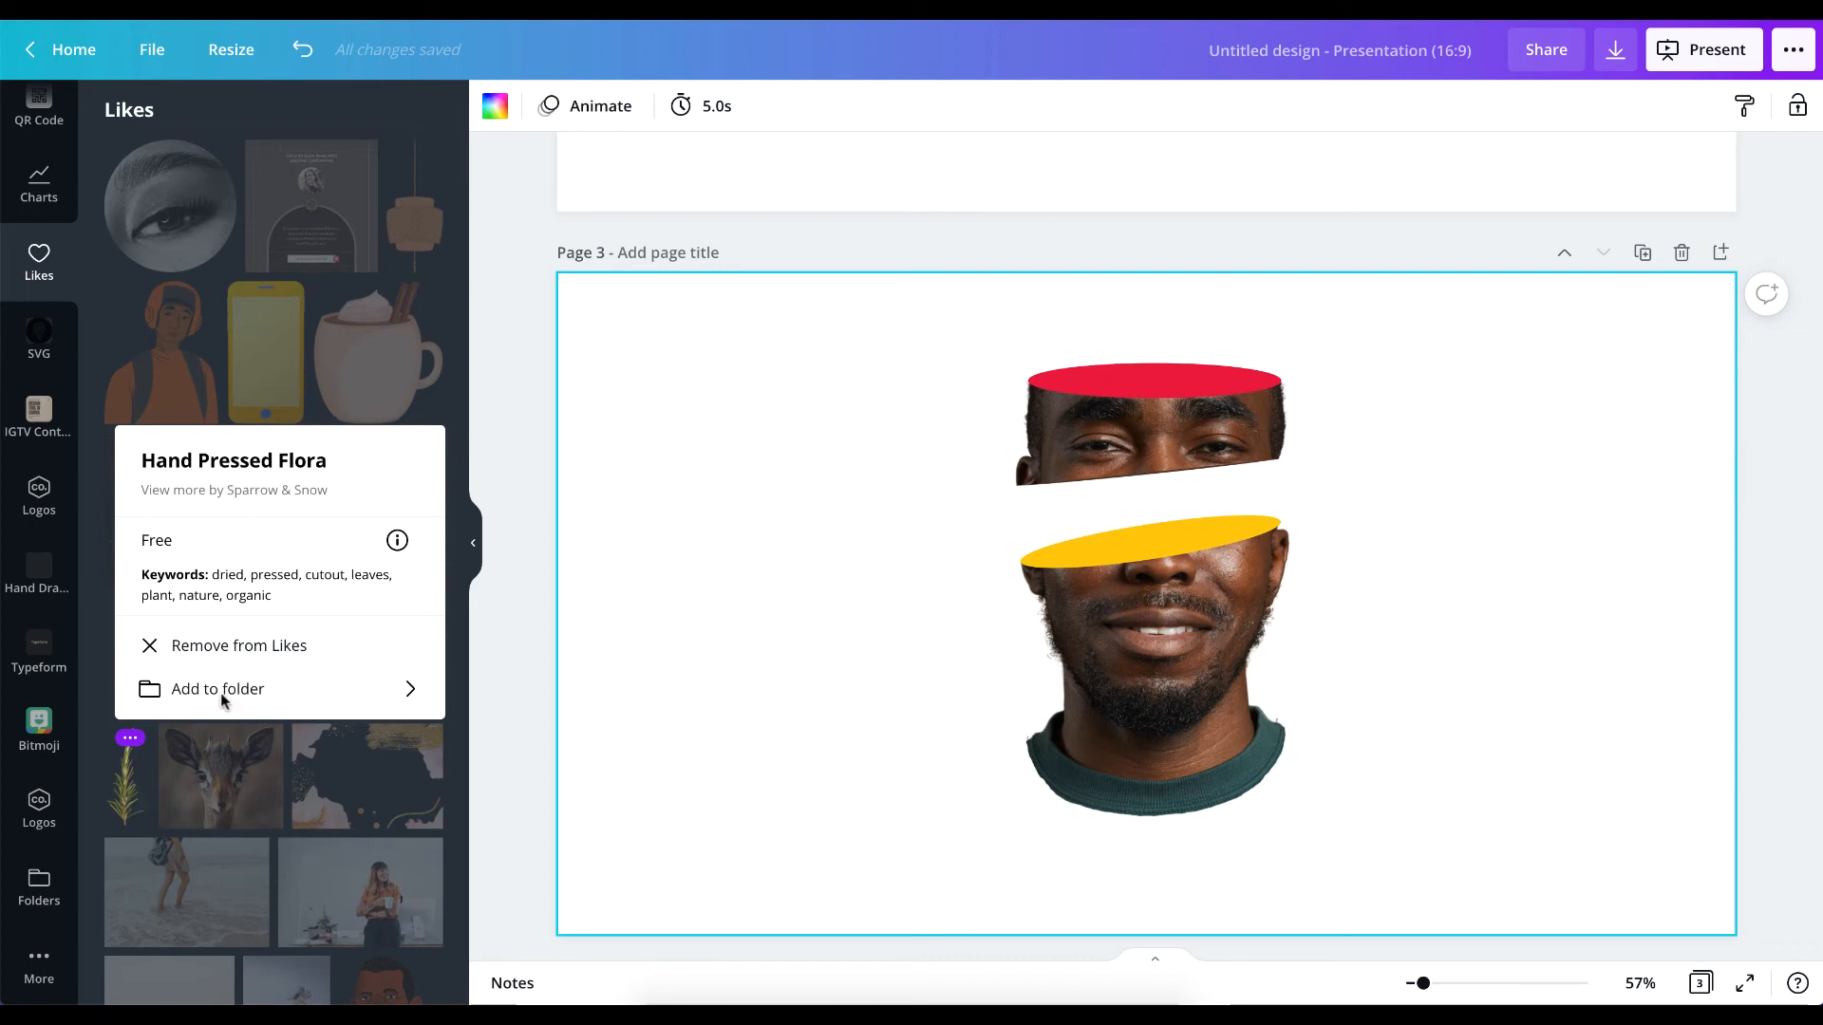
left_click(126, 769)
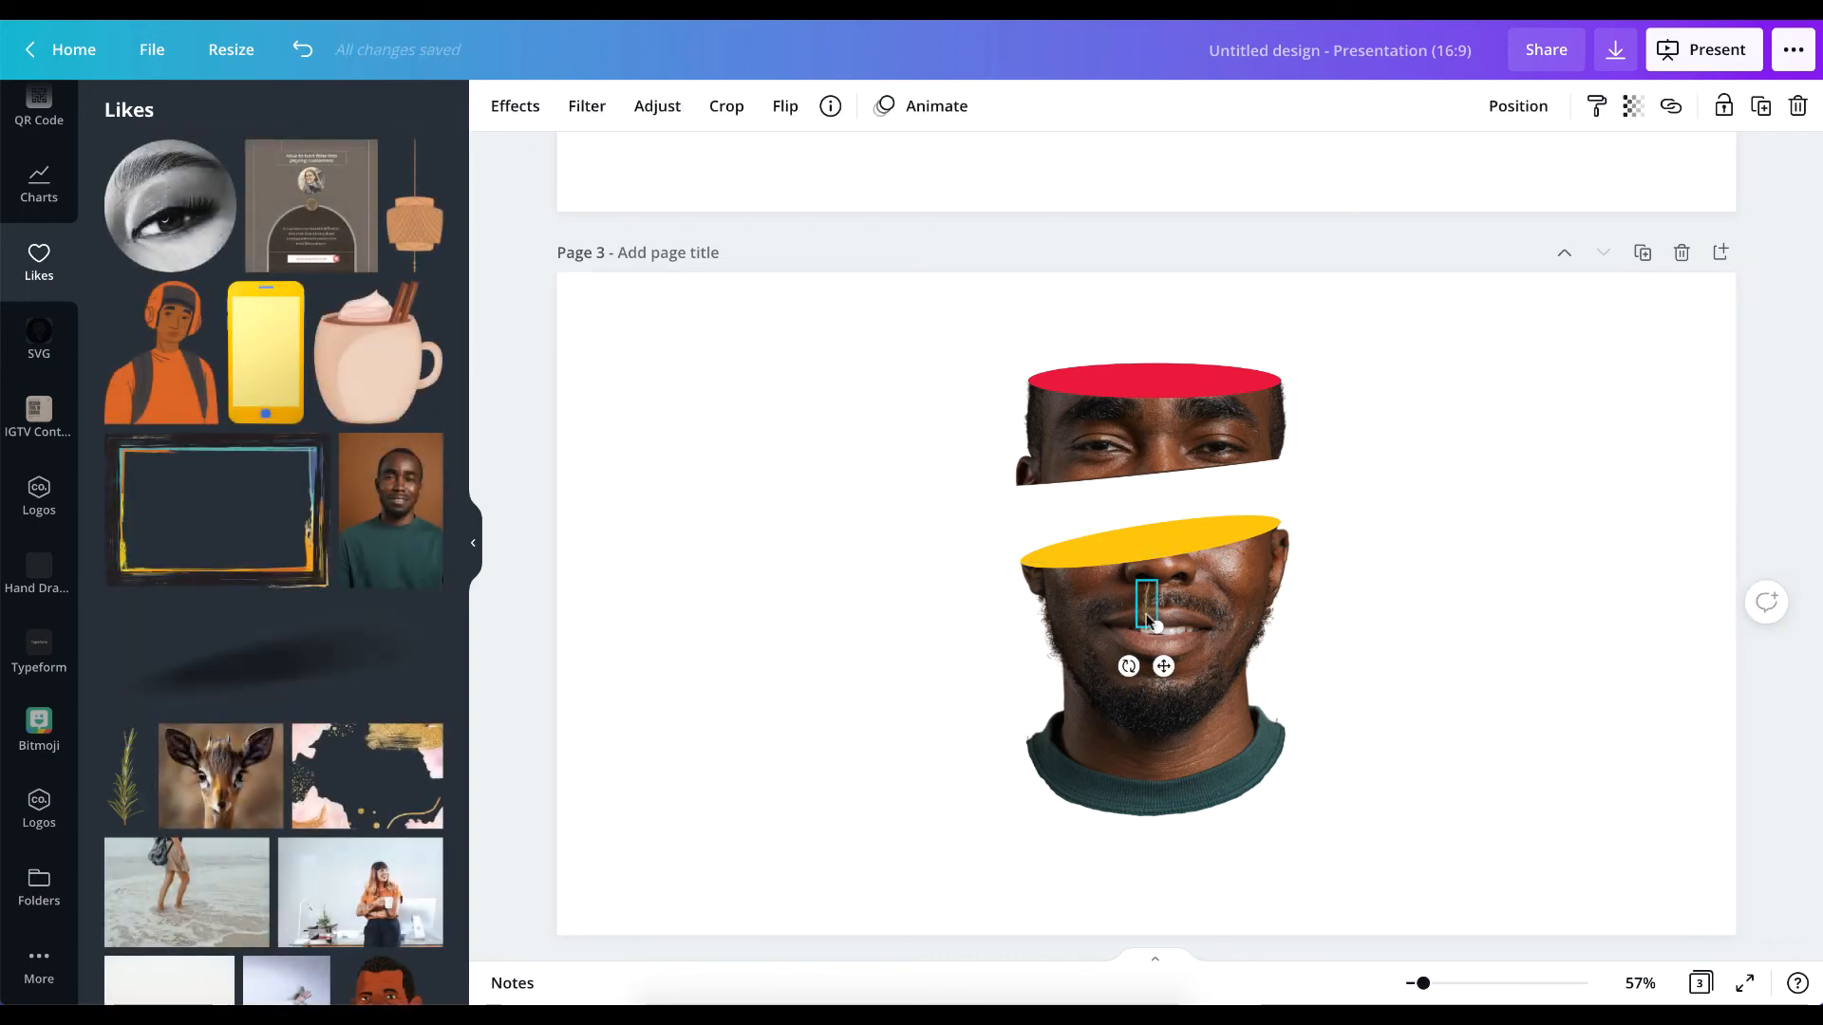
left_click_drag(1158, 622, 1437, 665)
left_click_drag(891, 353, 1419, 779)
left_click_drag(1198, 587, 718, 421)
Lower the portrait on the page and stand the sprig upright over the face with its stem base on the yellow ellipse.
left_click(1615, 610)
left_click(1156, 683)
left_click_drag(747, 485, 1149, 463)
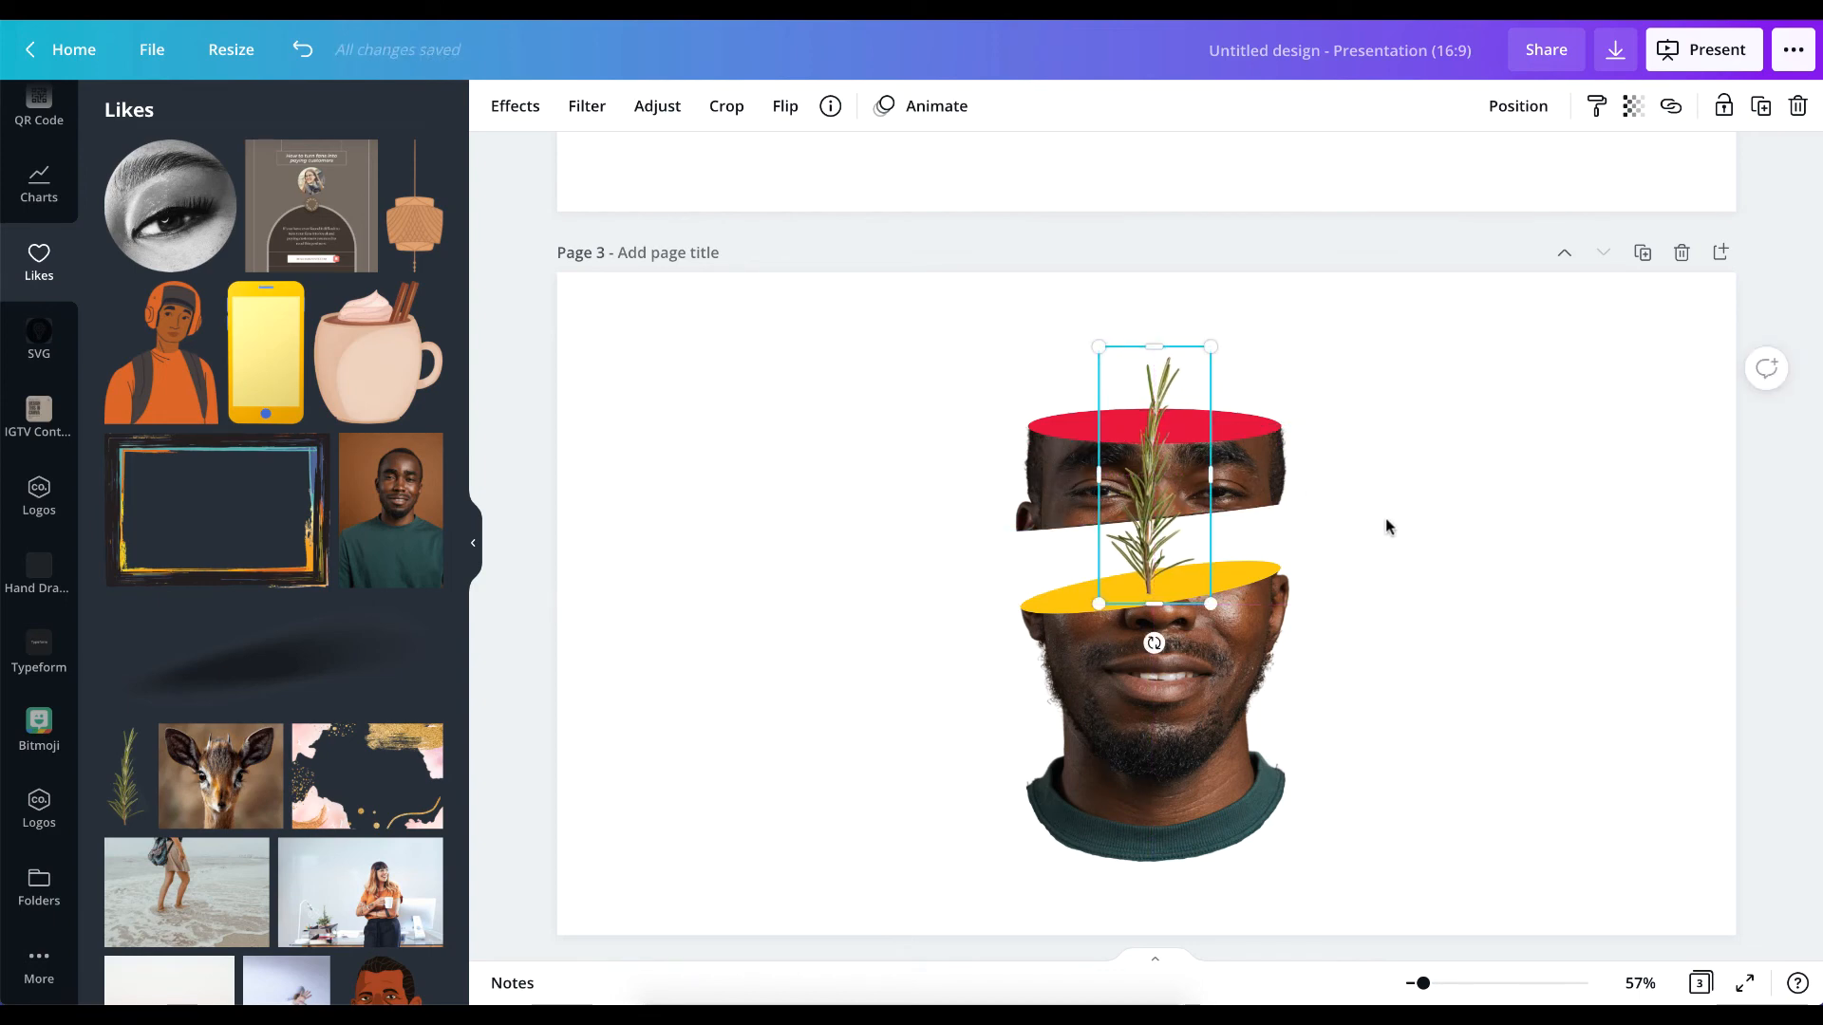
left_click(1475, 518)
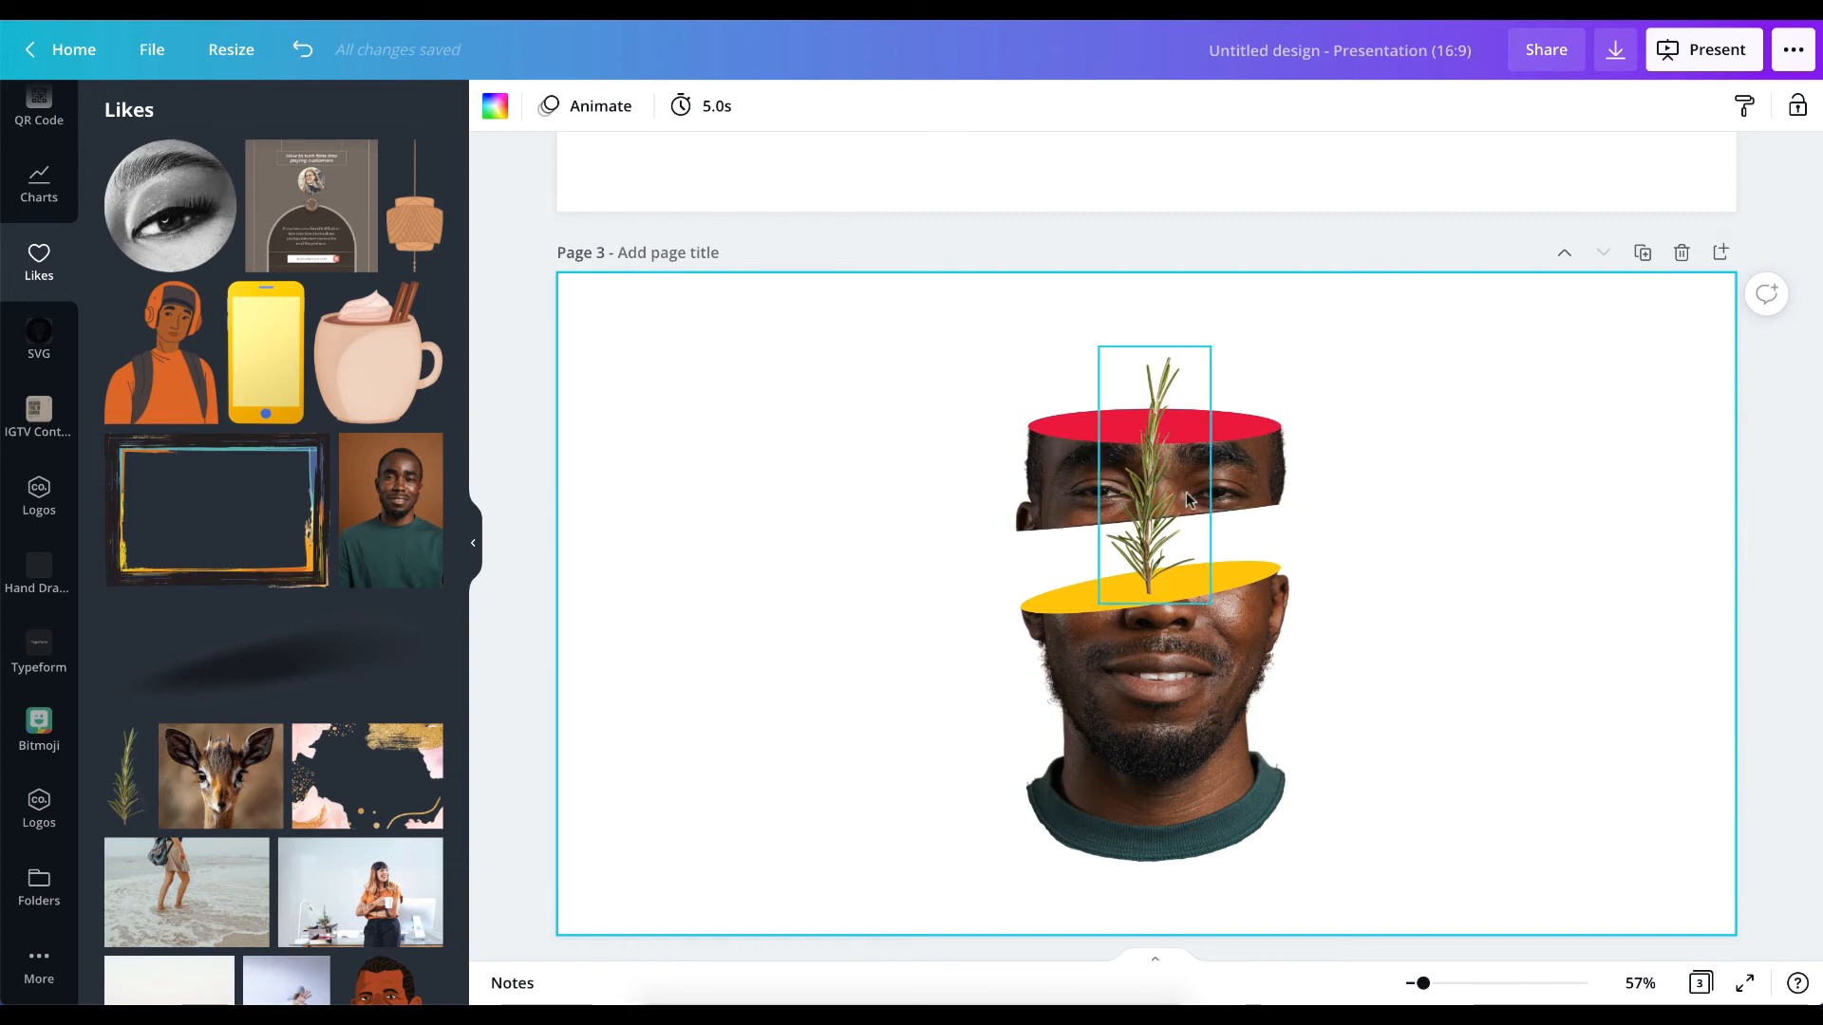
left_click(1135, 538)
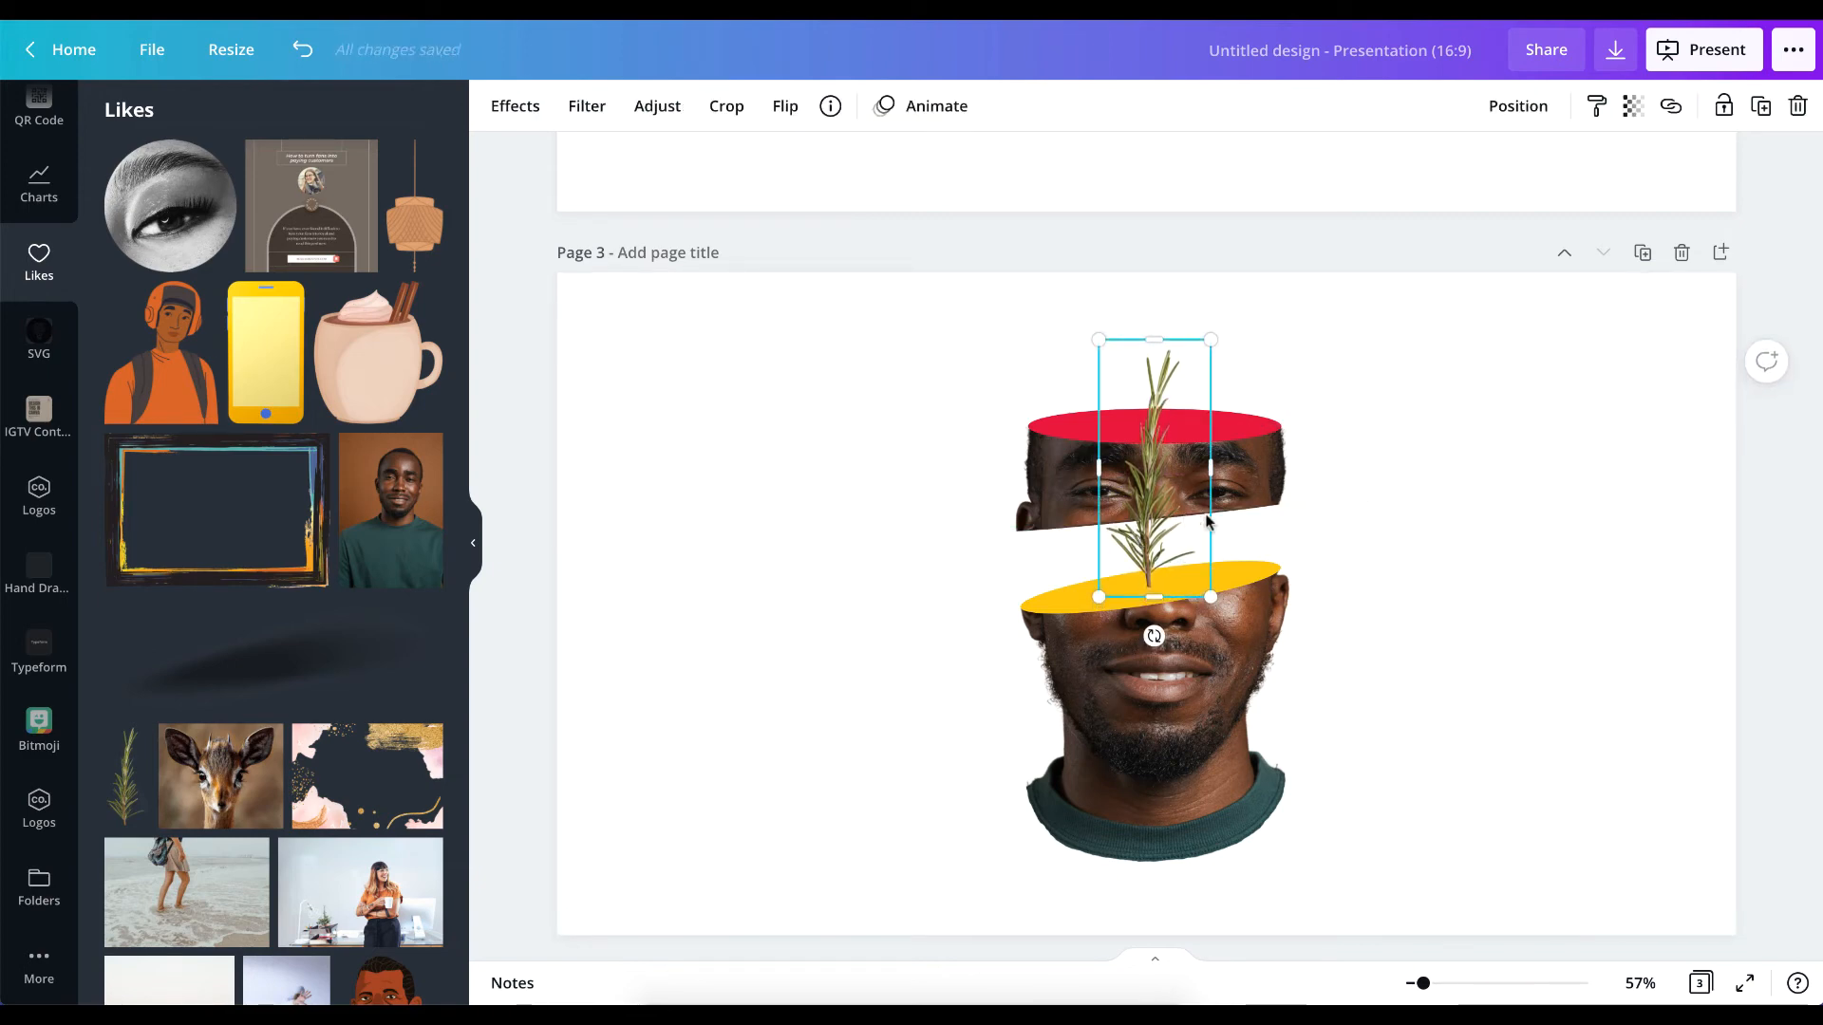
left_click(1460, 560)
Duplicate the sprig in place, cropping one copy to its tip above the red ellipse and the other to its base in the gap.
scroll(1300, 516, "up", 7)
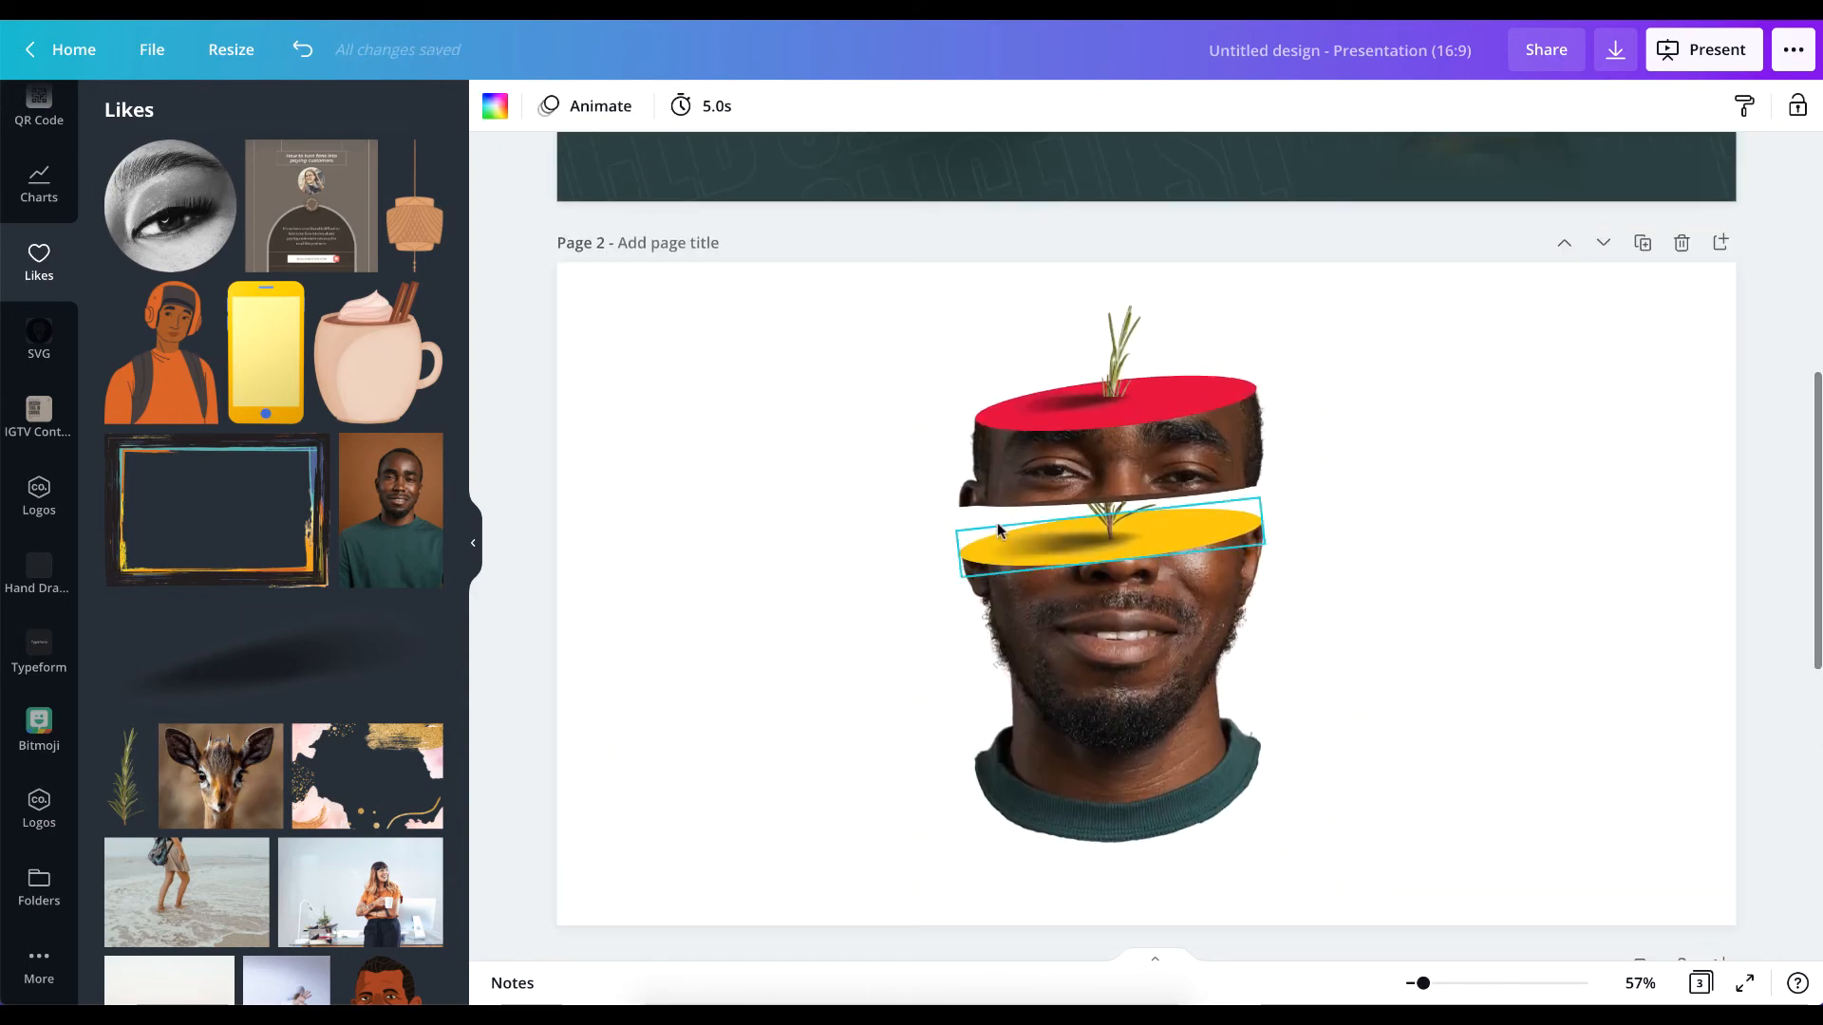
scroll(1064, 522, "down", 7)
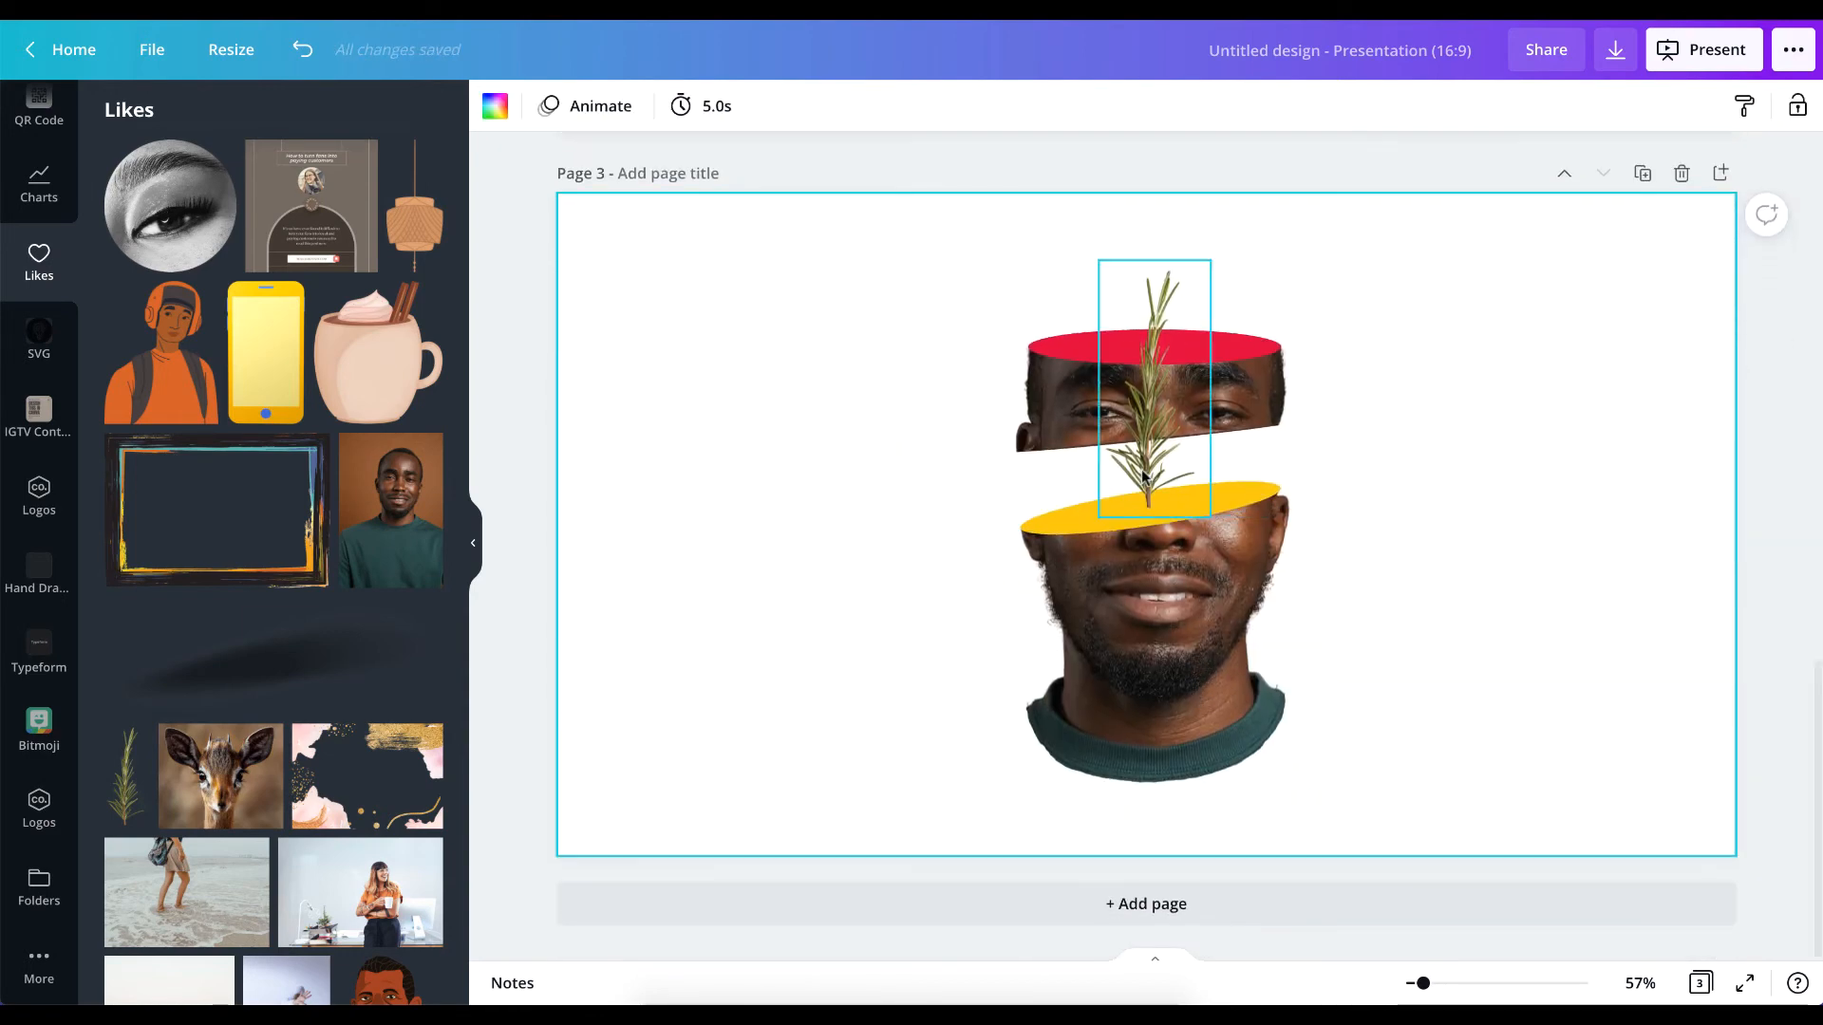
left_click(1145, 477)
left_click_drag(1145, 395, 1141, 391)
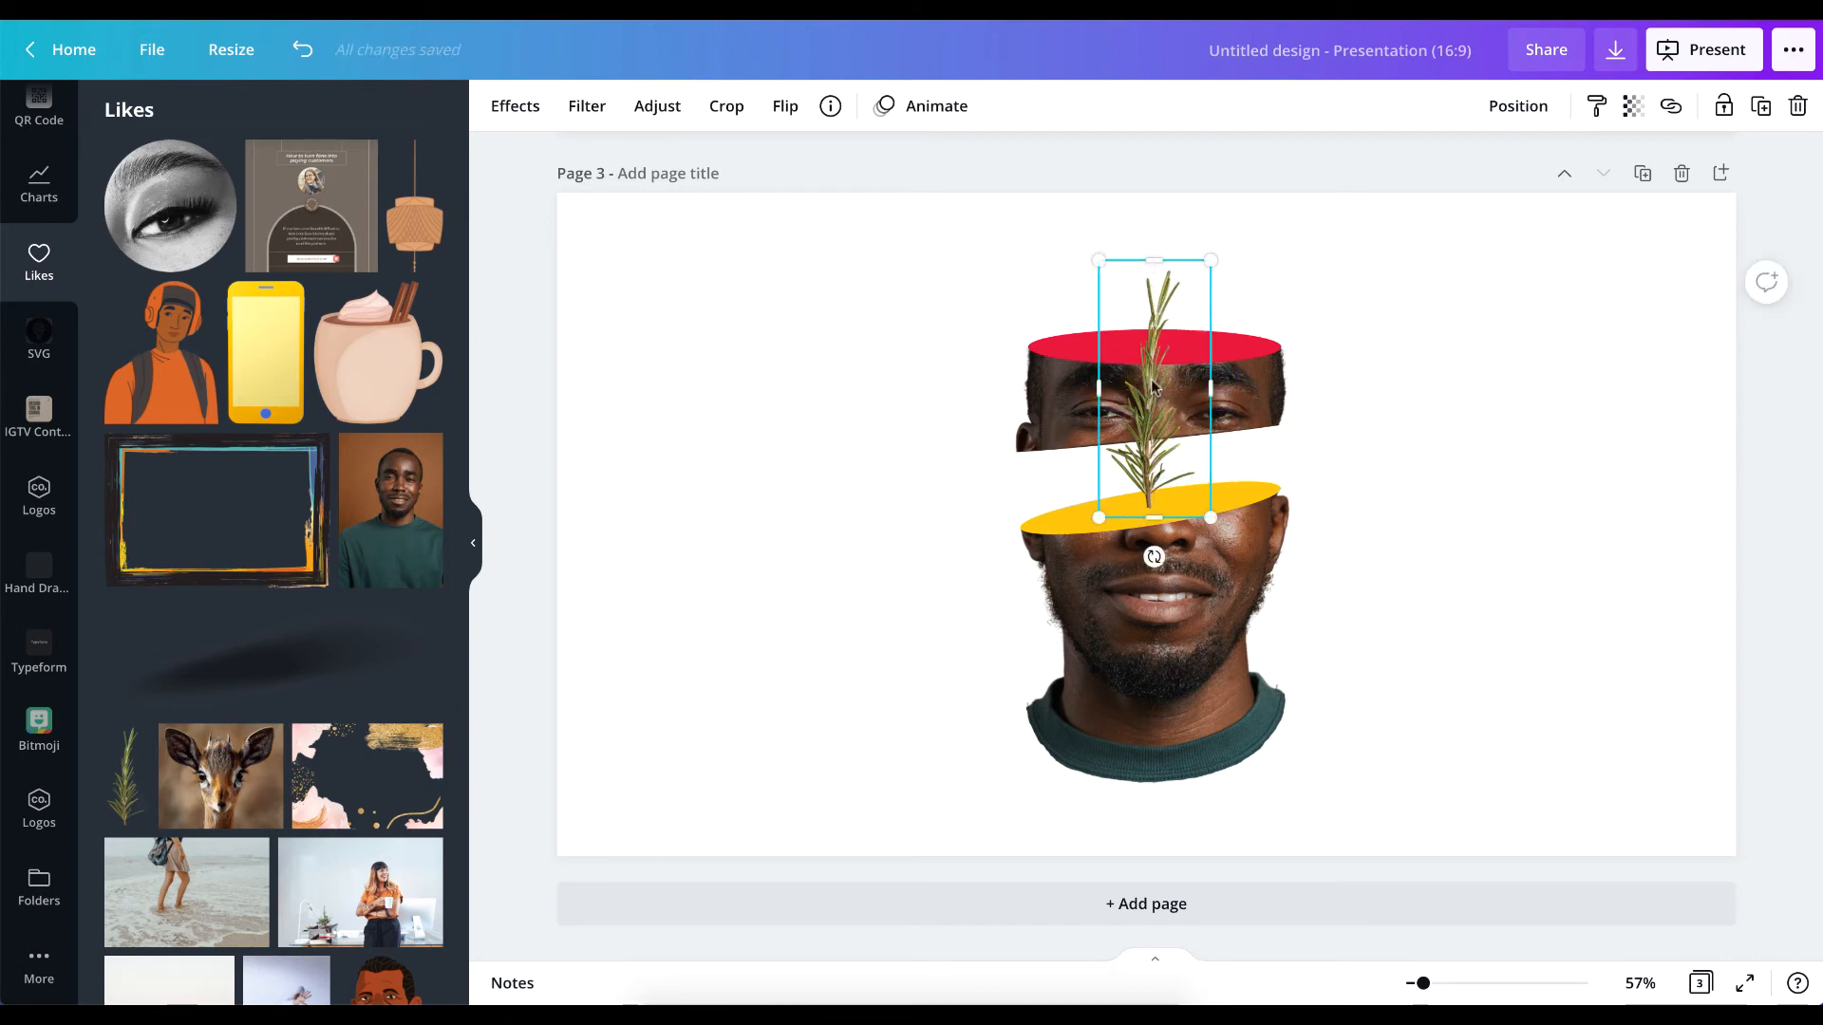
left_click_drag(1154, 518, 1165, 348)
left_click(1151, 420)
left_click_drag(1154, 261, 1163, 441)
left_click(1578, 469)
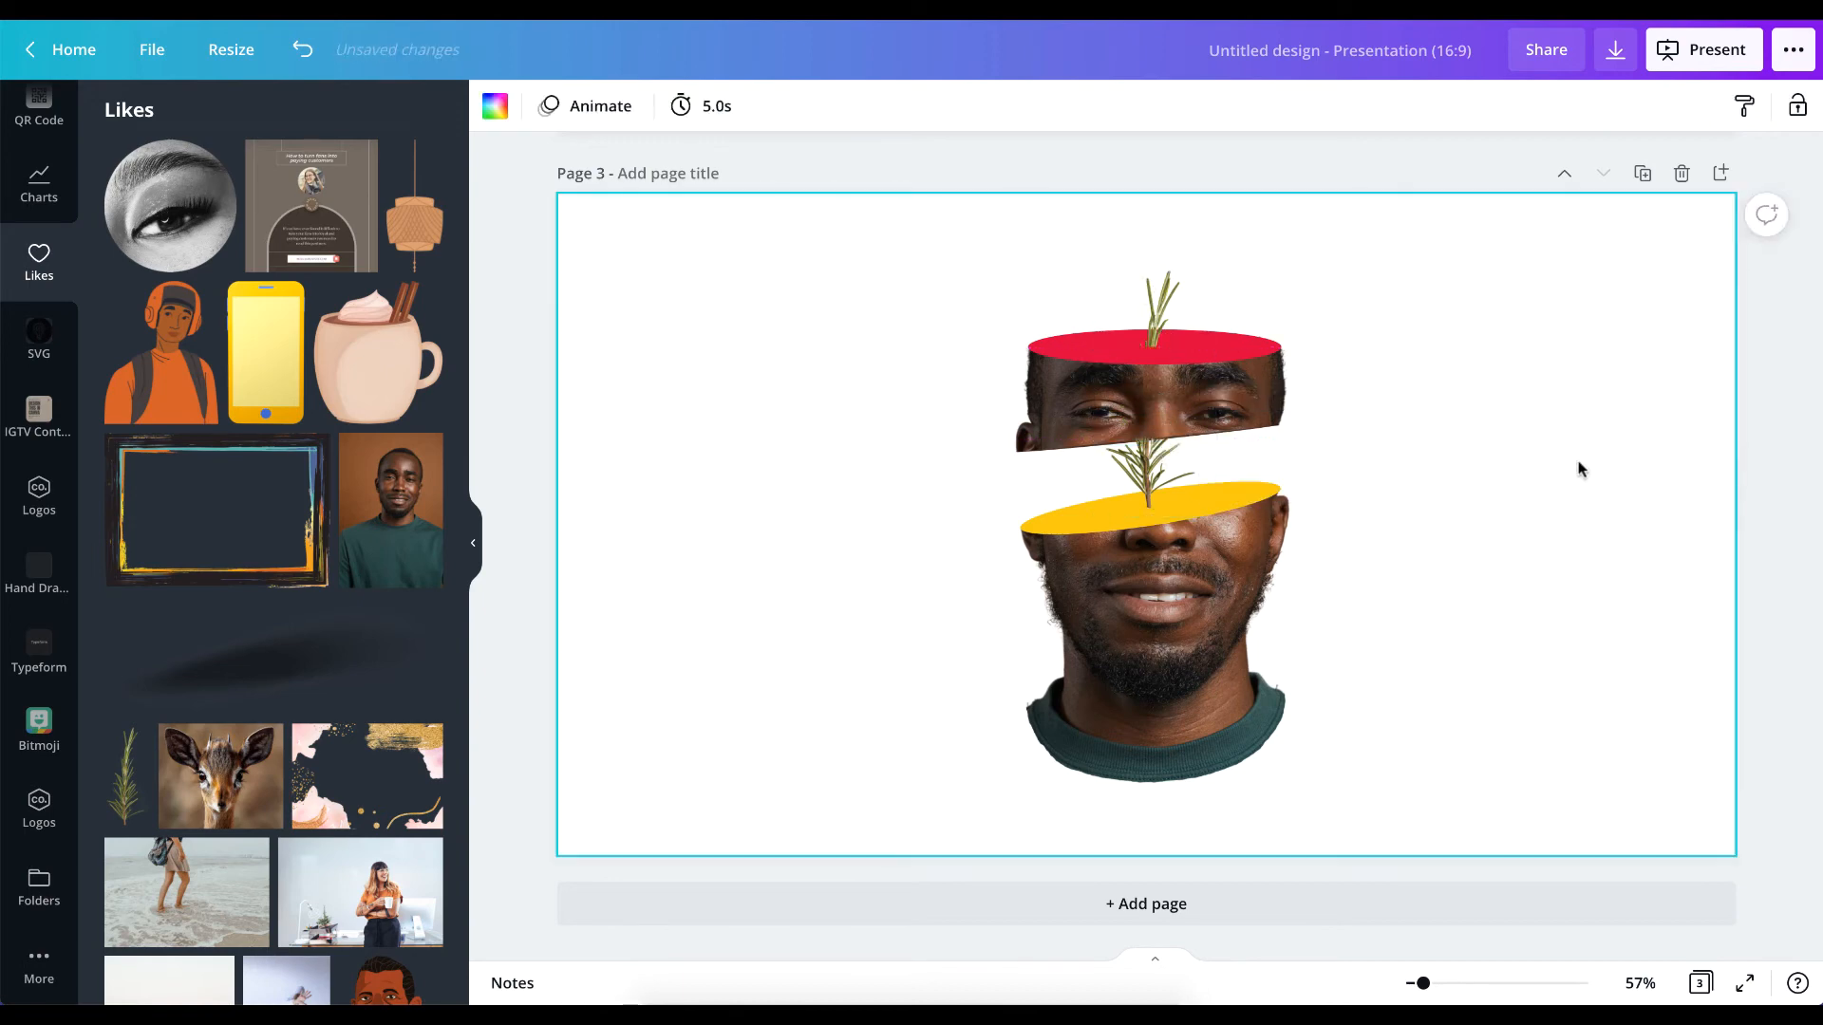
Trim the top of the lower sprig slightly so it ends just under the upper face slice.
scroll(1157, 462, "up", 6)
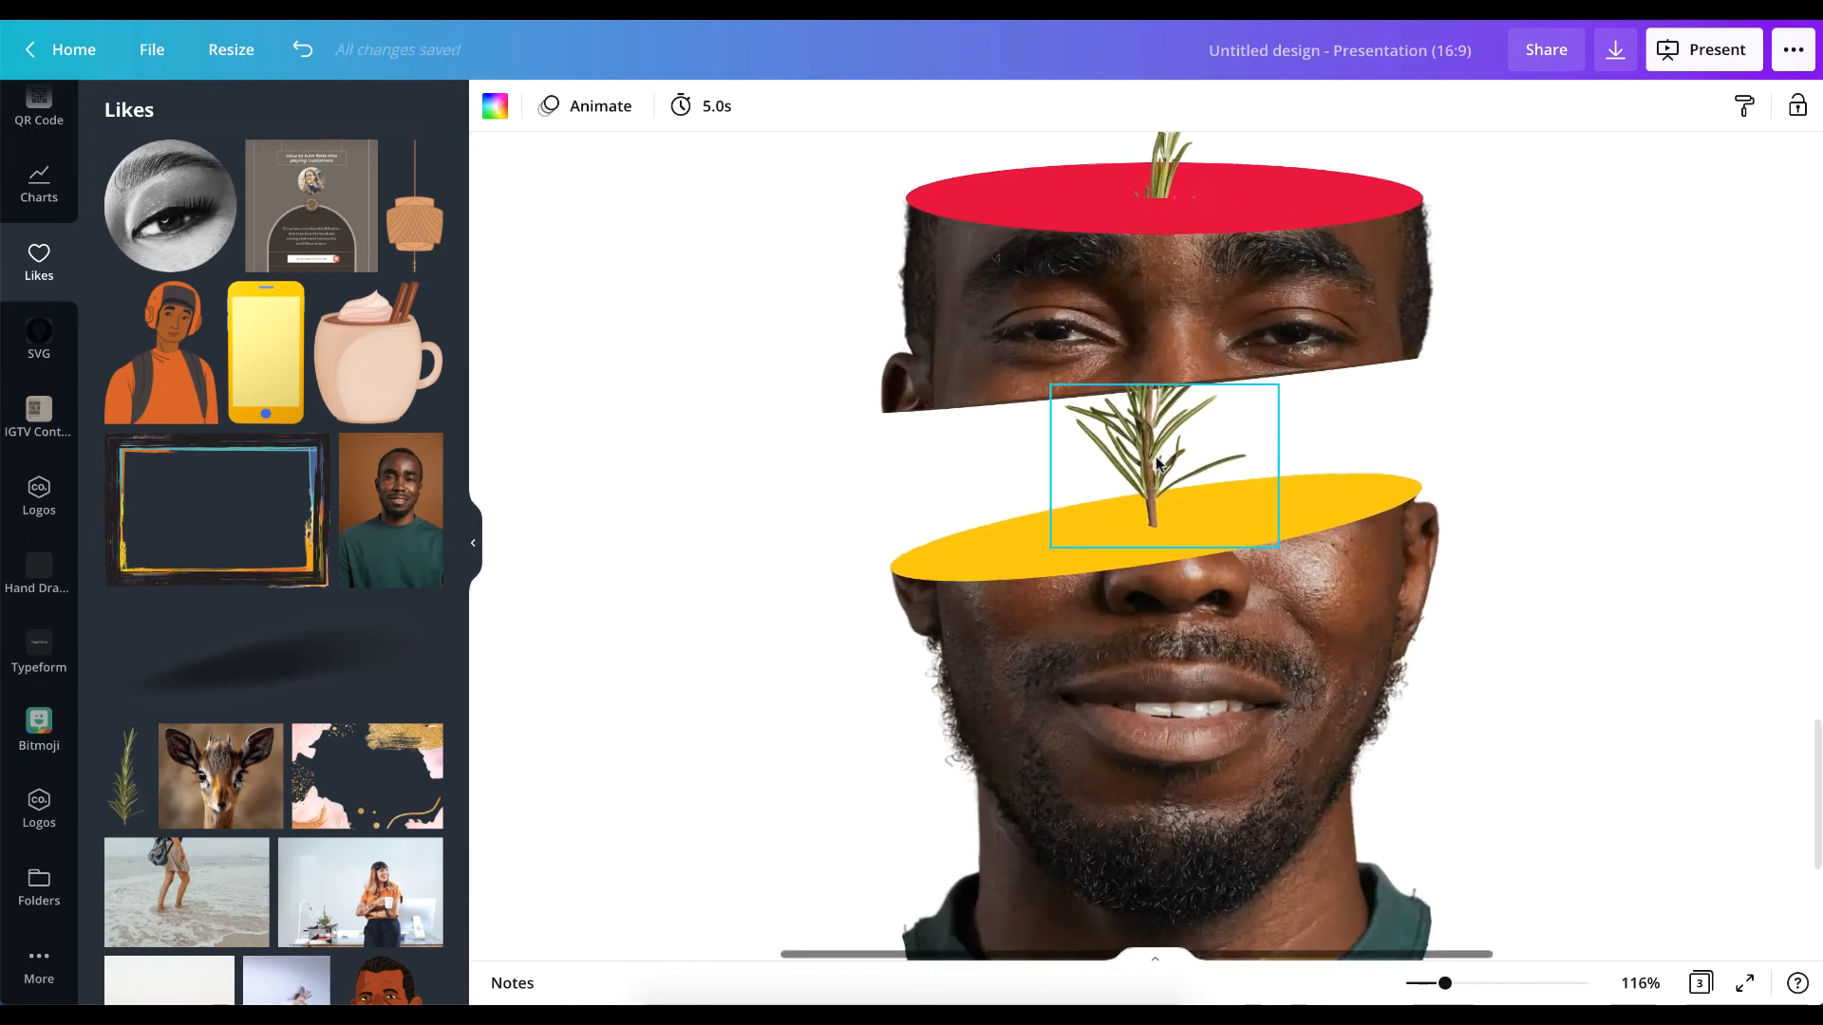
left_click(1172, 271)
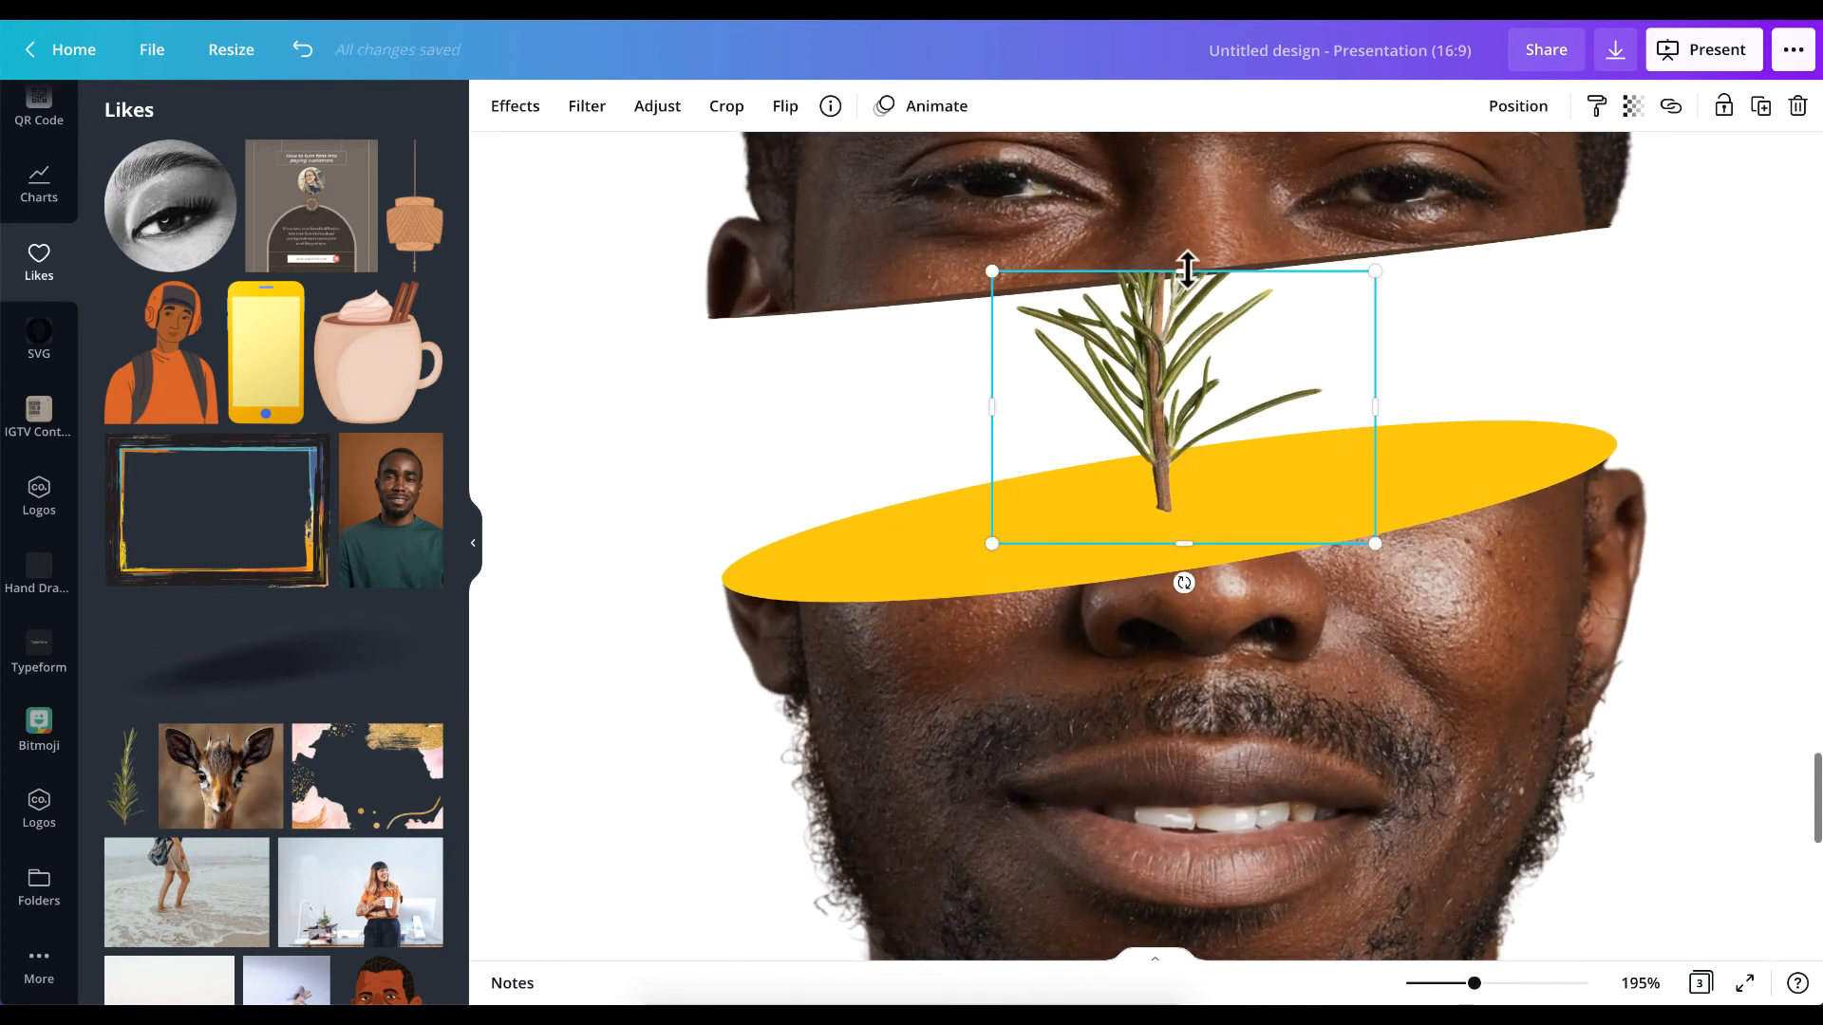
left_click_drag(1184, 272, 1191, 277)
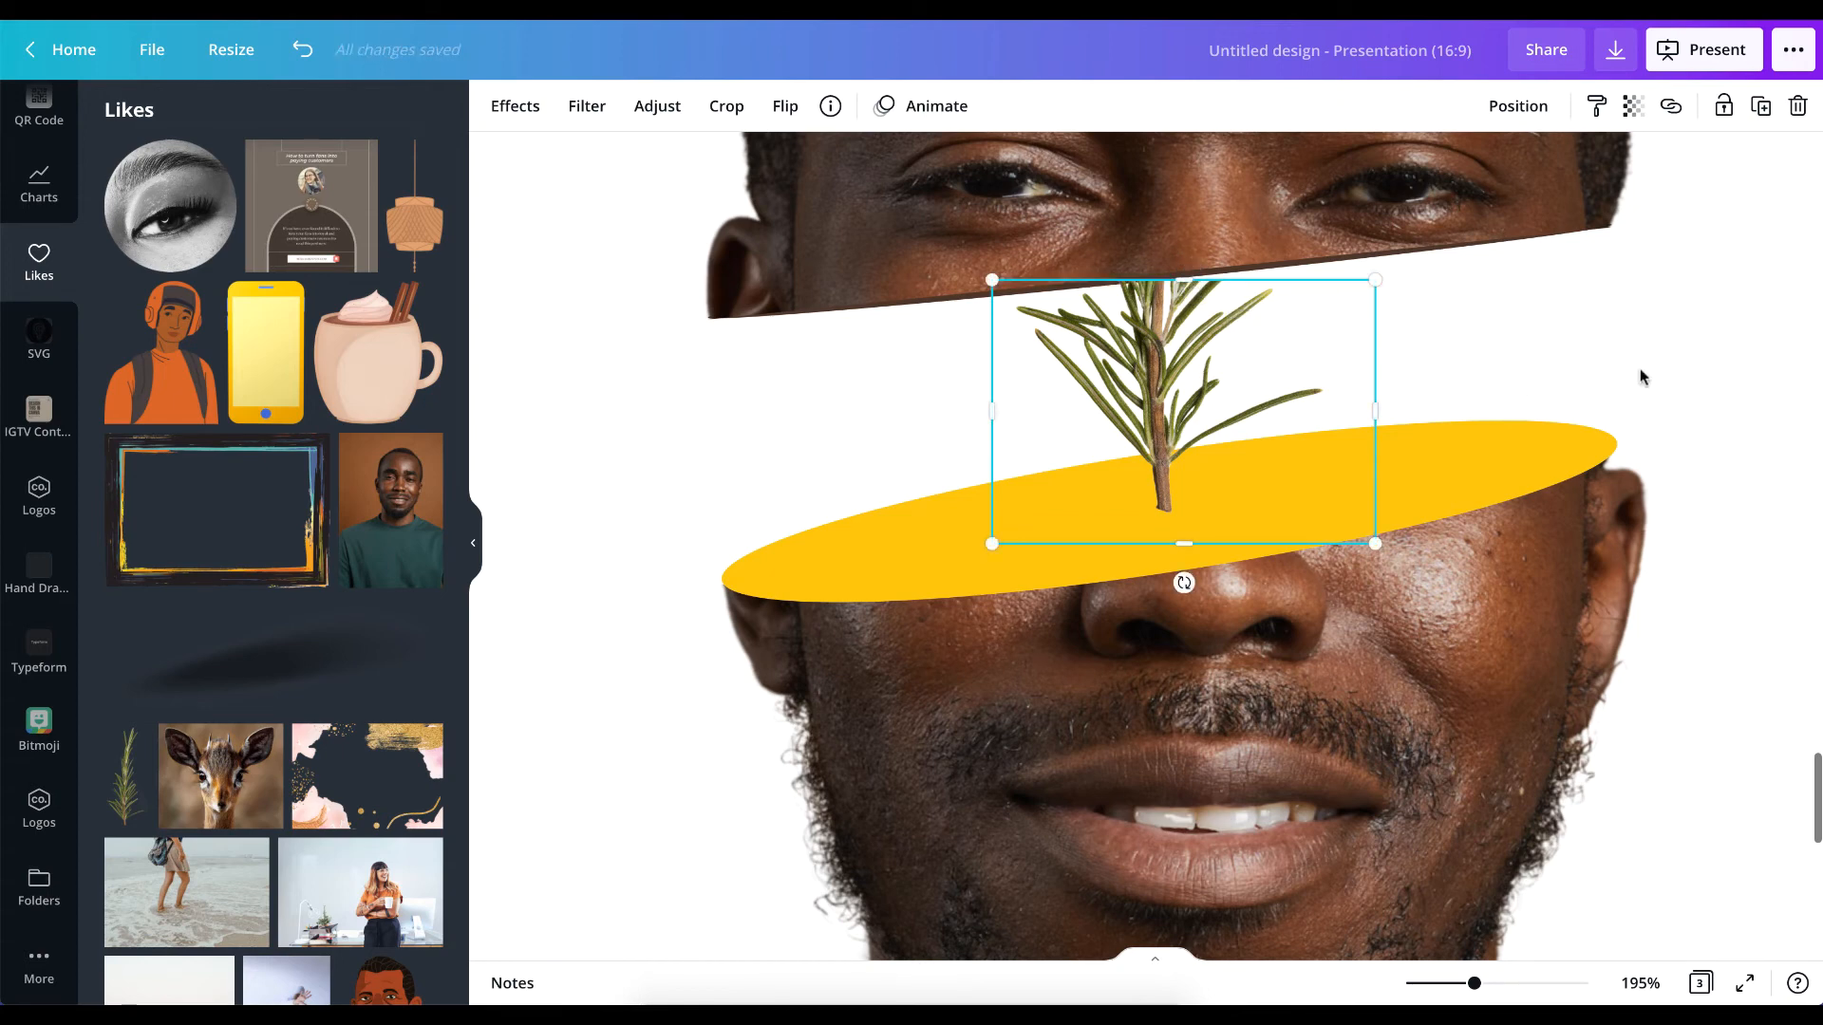
left_click(1639, 369)
Try to fill the lower sprig's cut top with a duplicate cropped to its right half and trimmed along the slice.
left_click(1179, 357)
mouse_move(1179, 357)
left_mouse_down()
mouse_move(1285, 358)
mouse_move(1183, 359)
left_mouse_up()
left_click_drag(1183, 281, 1183, 273)
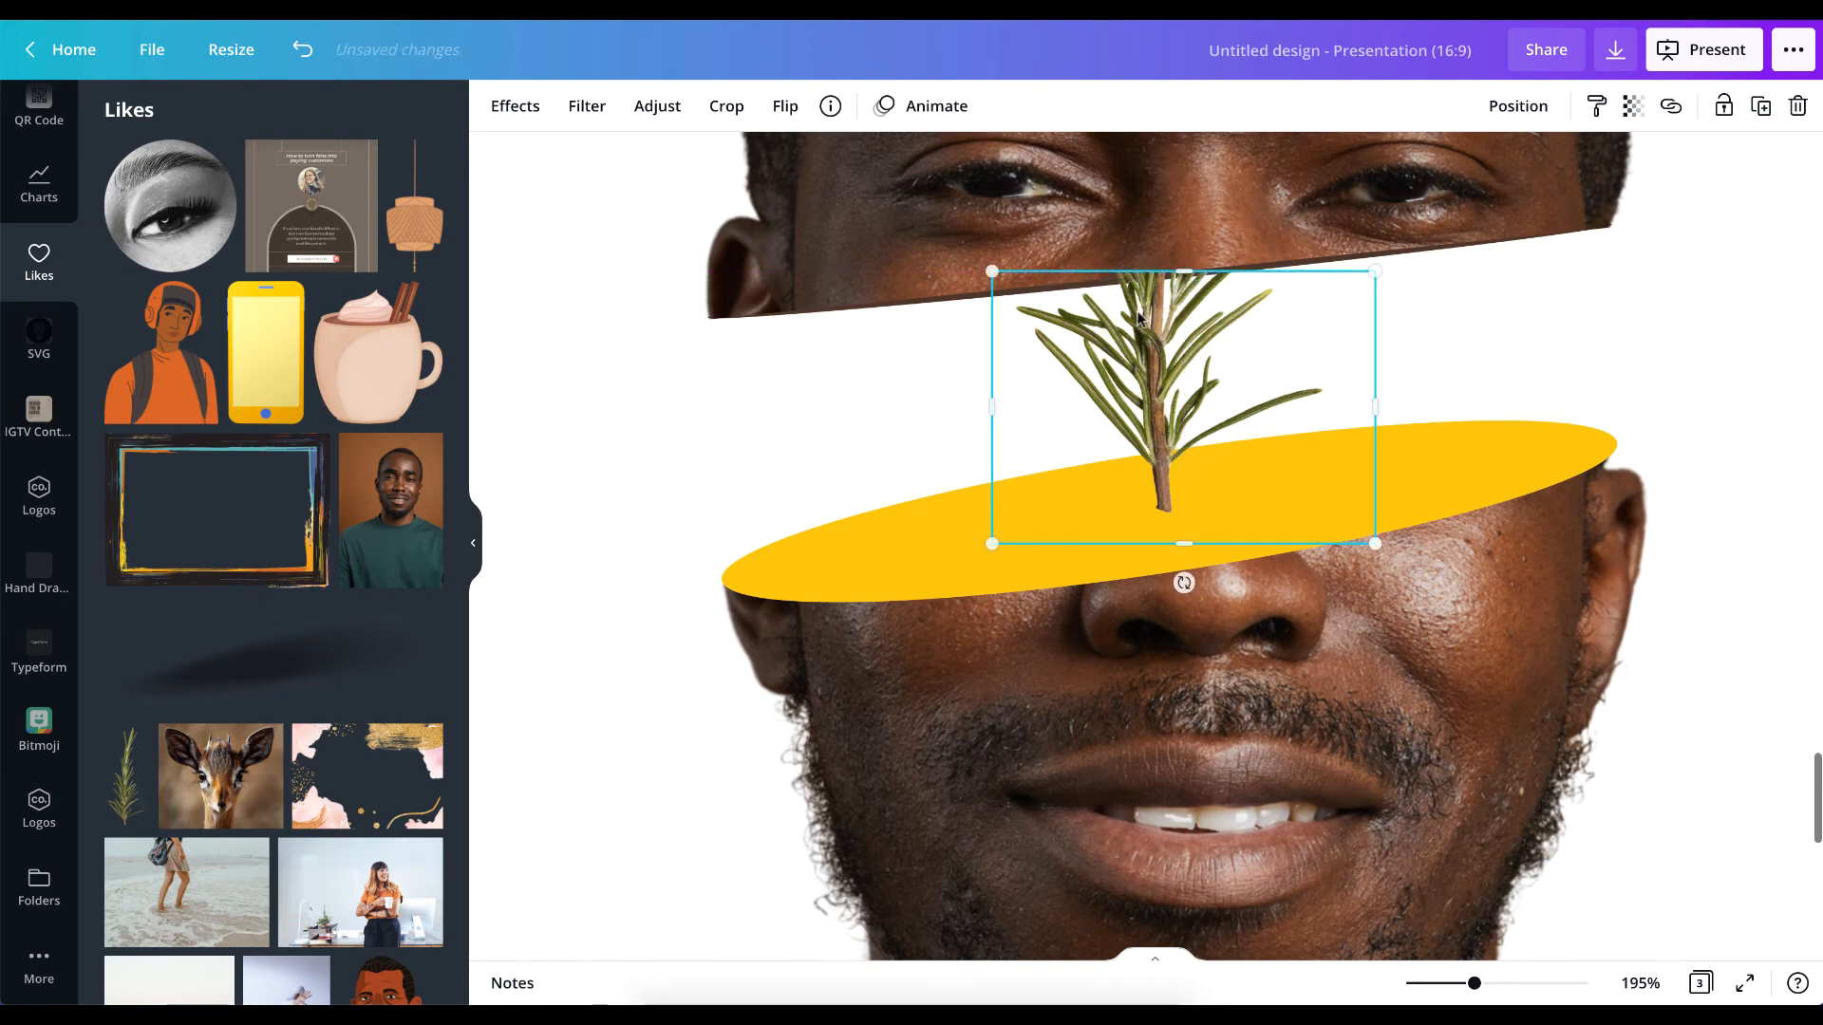
left_click_drag(992, 406, 1159, 423)
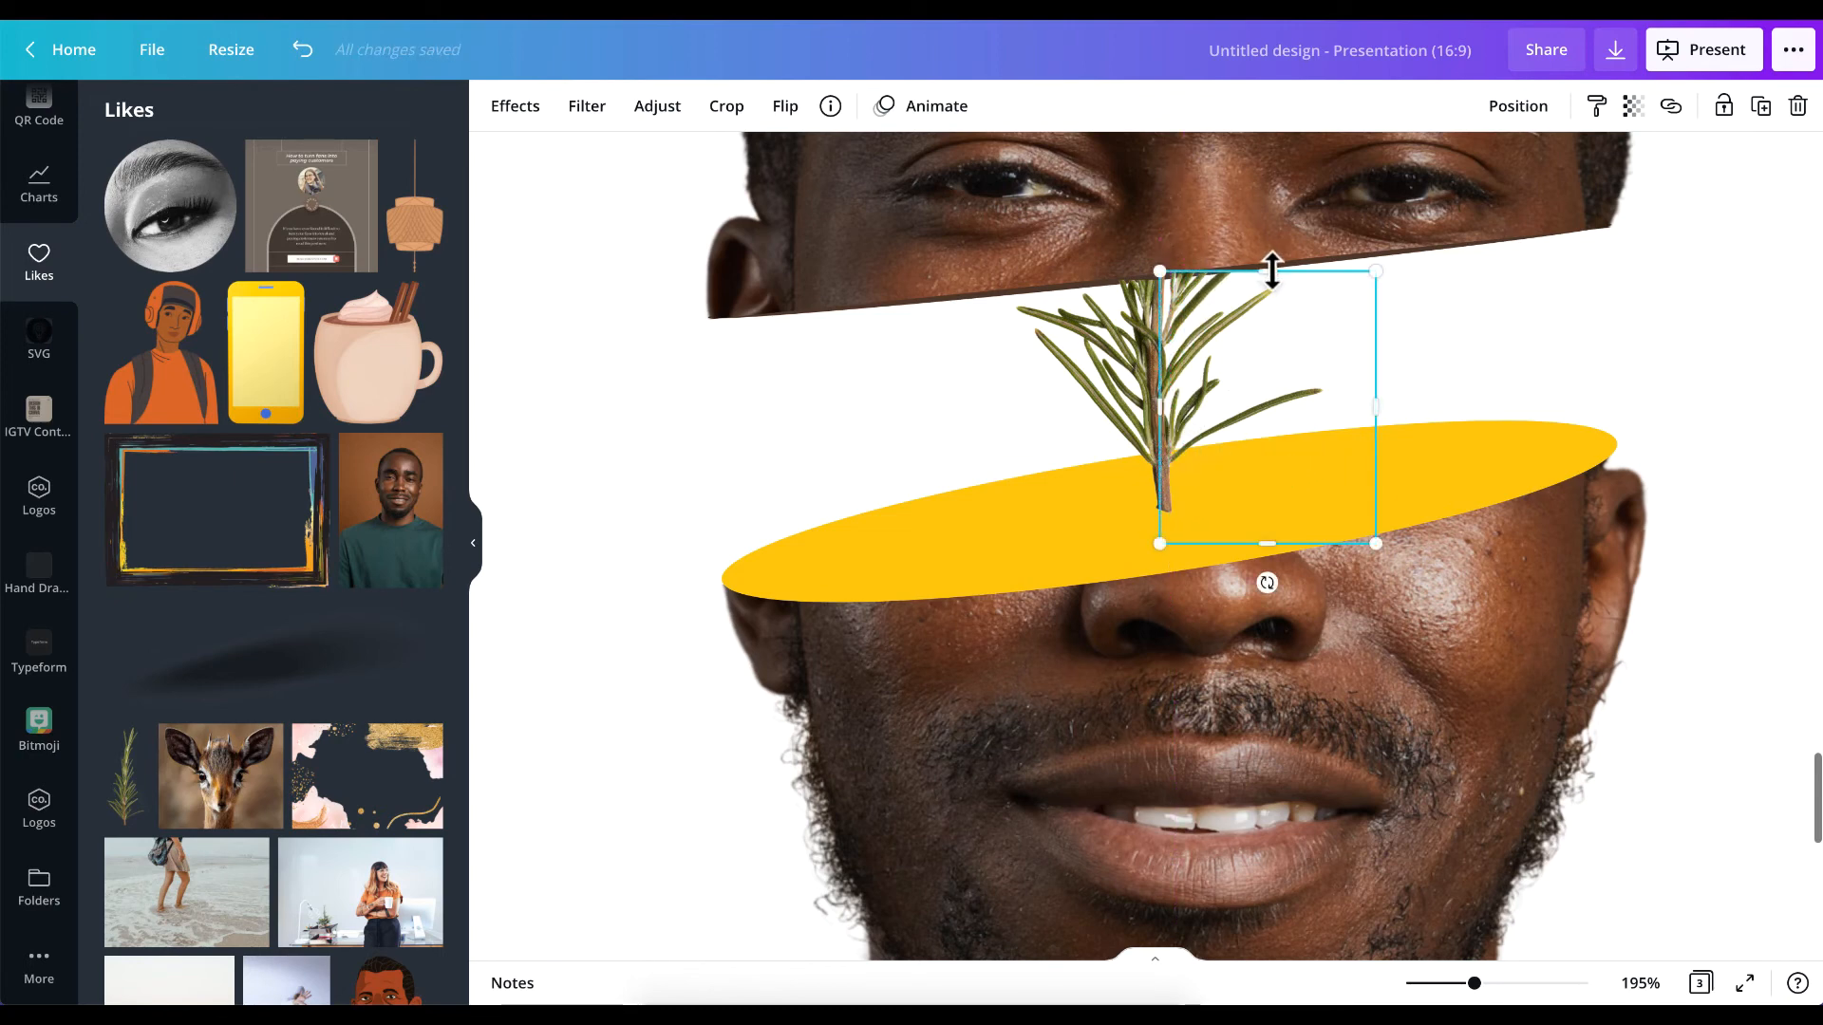
left_click_drag(1272, 271, 1273, 280)
left_click(1451, 299)
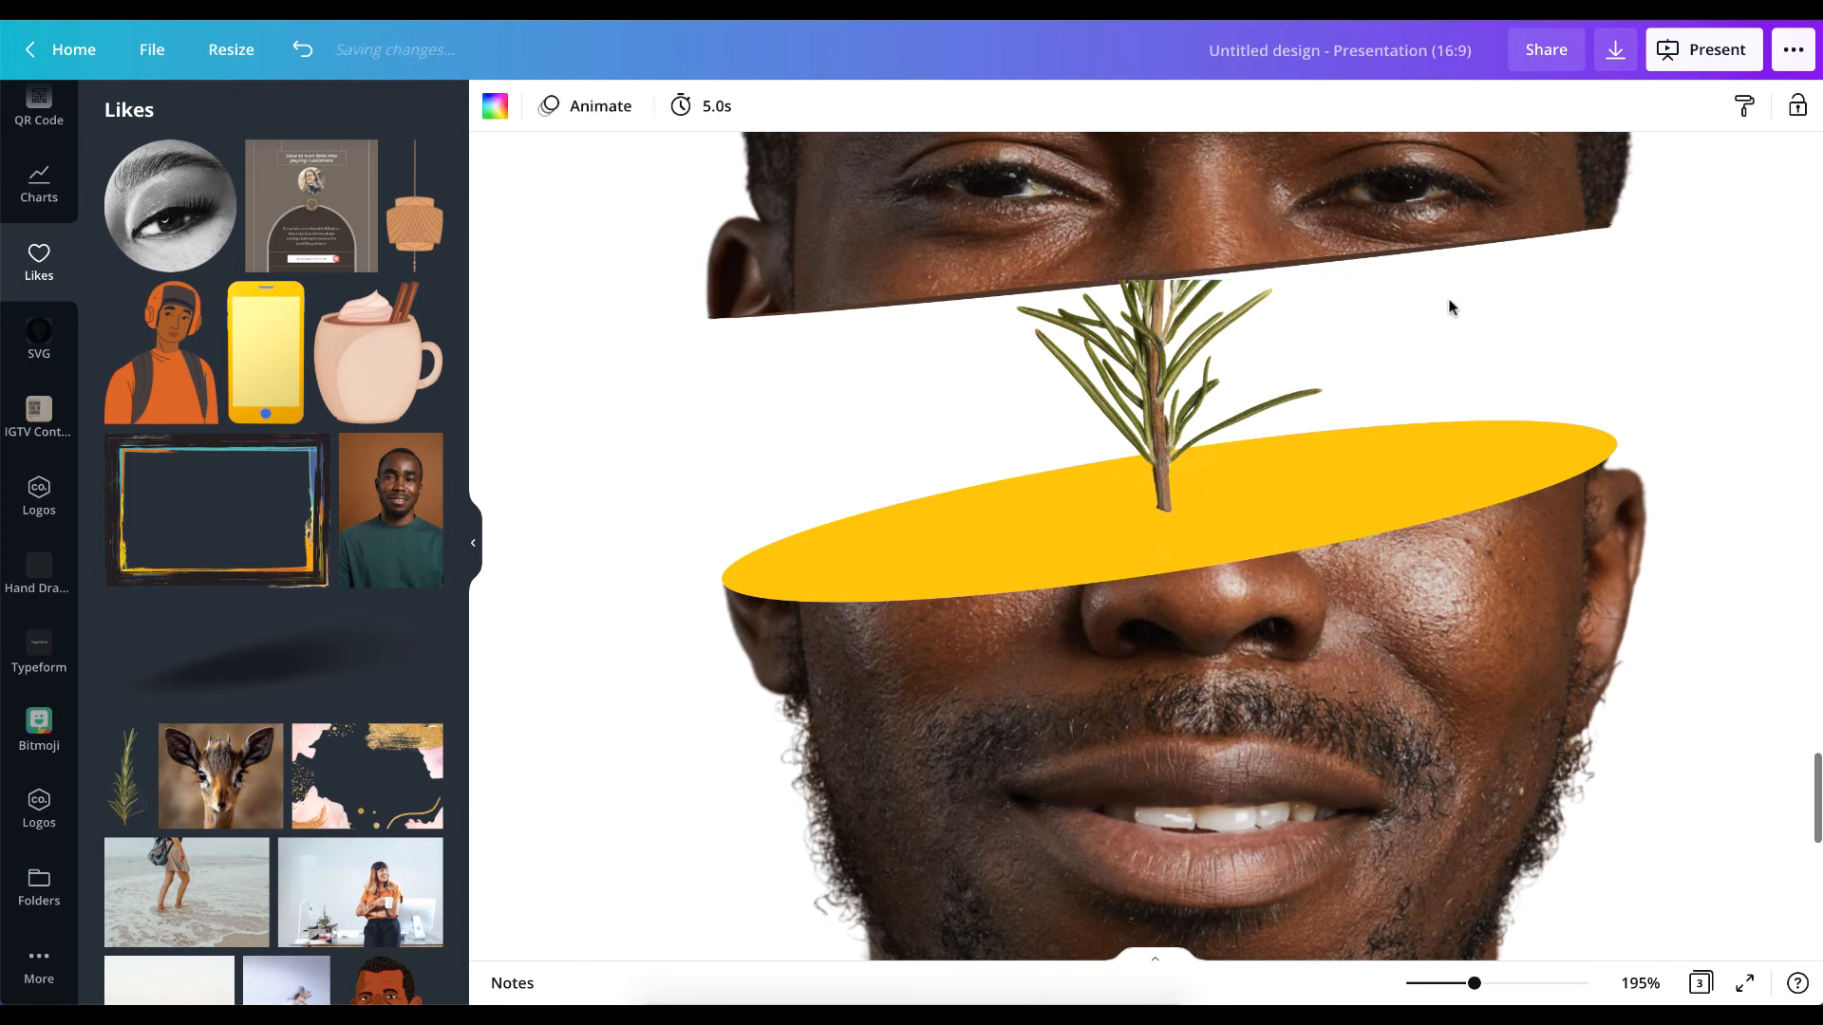
Delete the half-cropped duplicate of the lower sprig.
left_click(1111, 321)
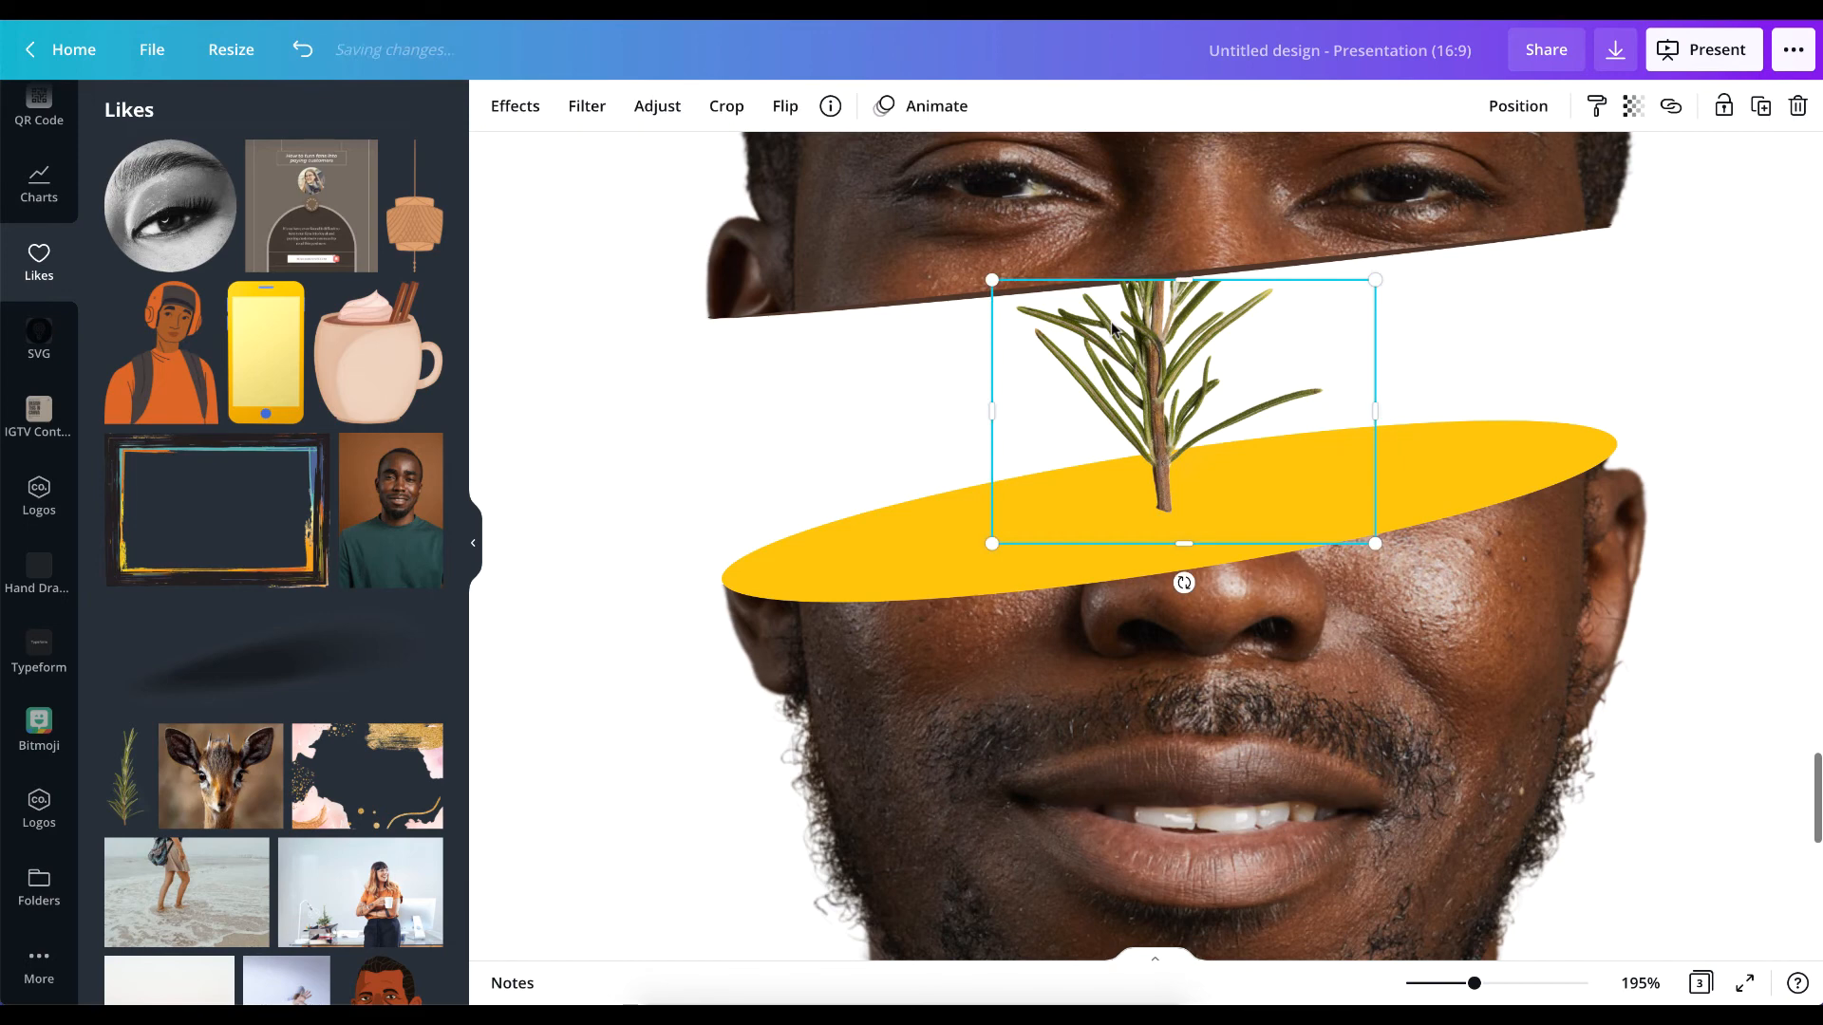
left_click(1449, 358)
left_click(1222, 308)
key("Delete")
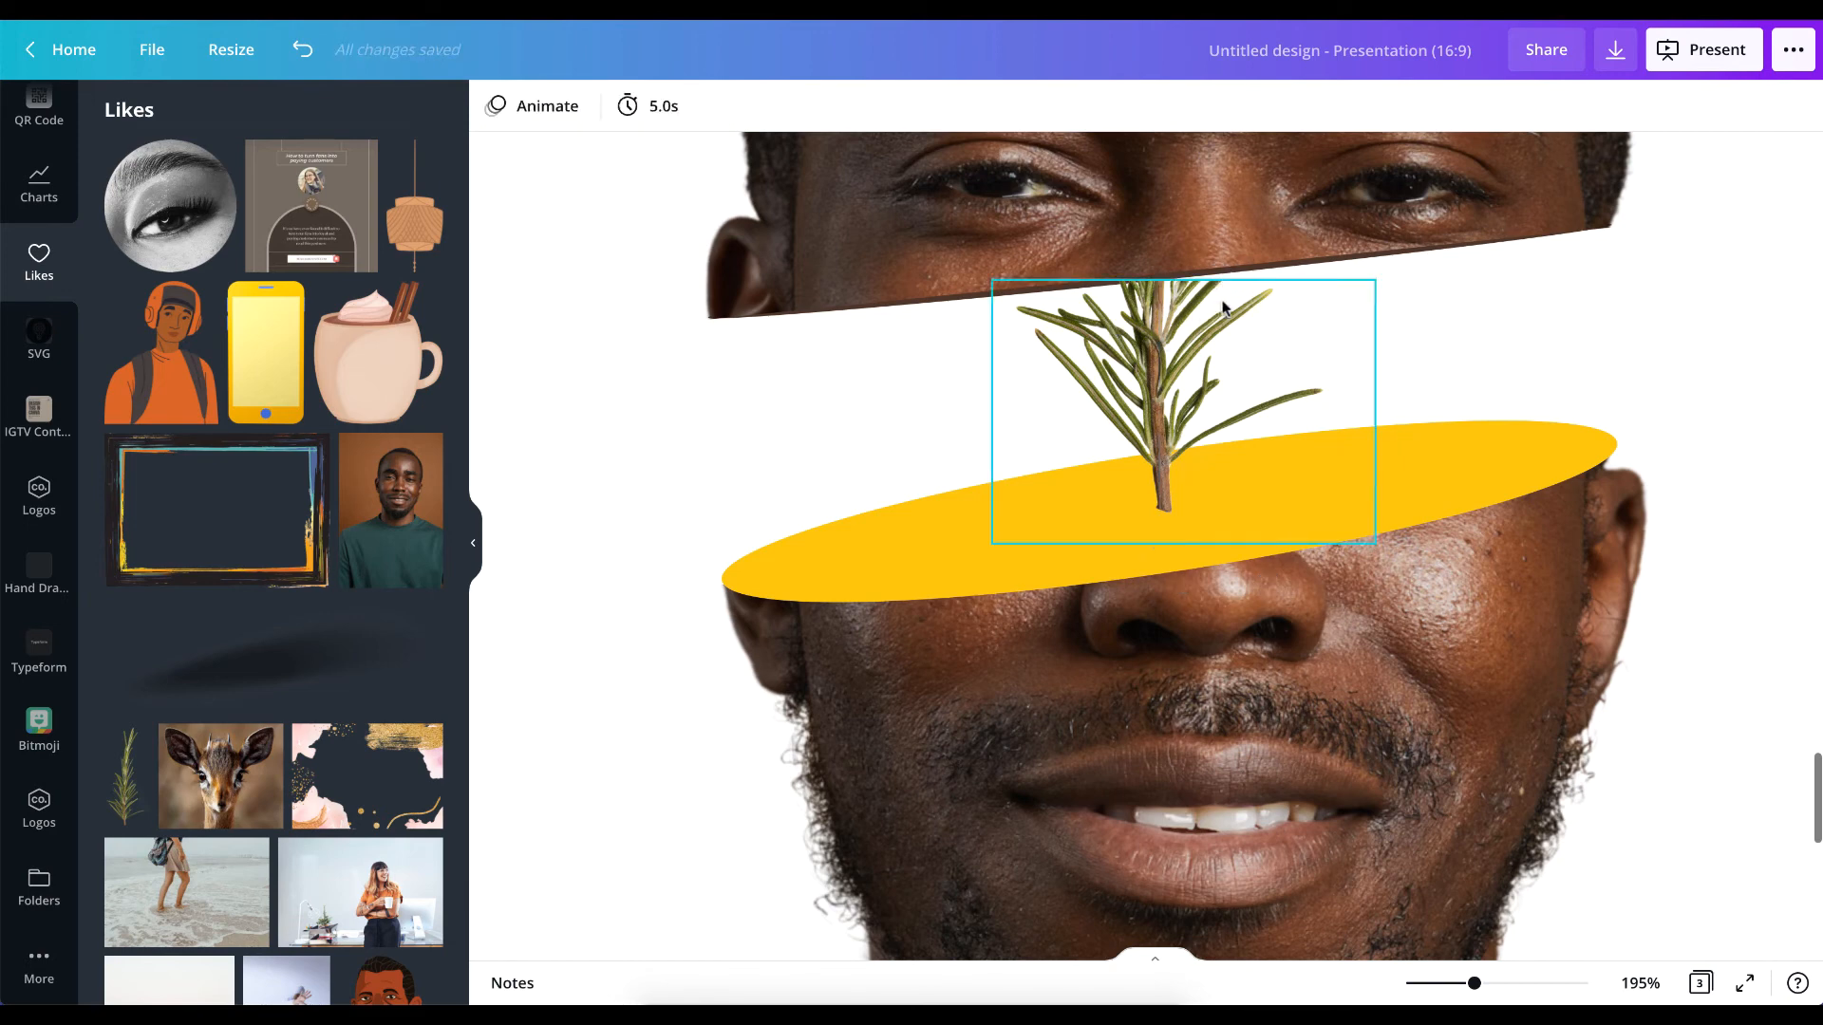
Rotate the lower sprig so its cropped top runs parallel to the slanted cut, and position it against the upper slice.
left_click(1136, 299)
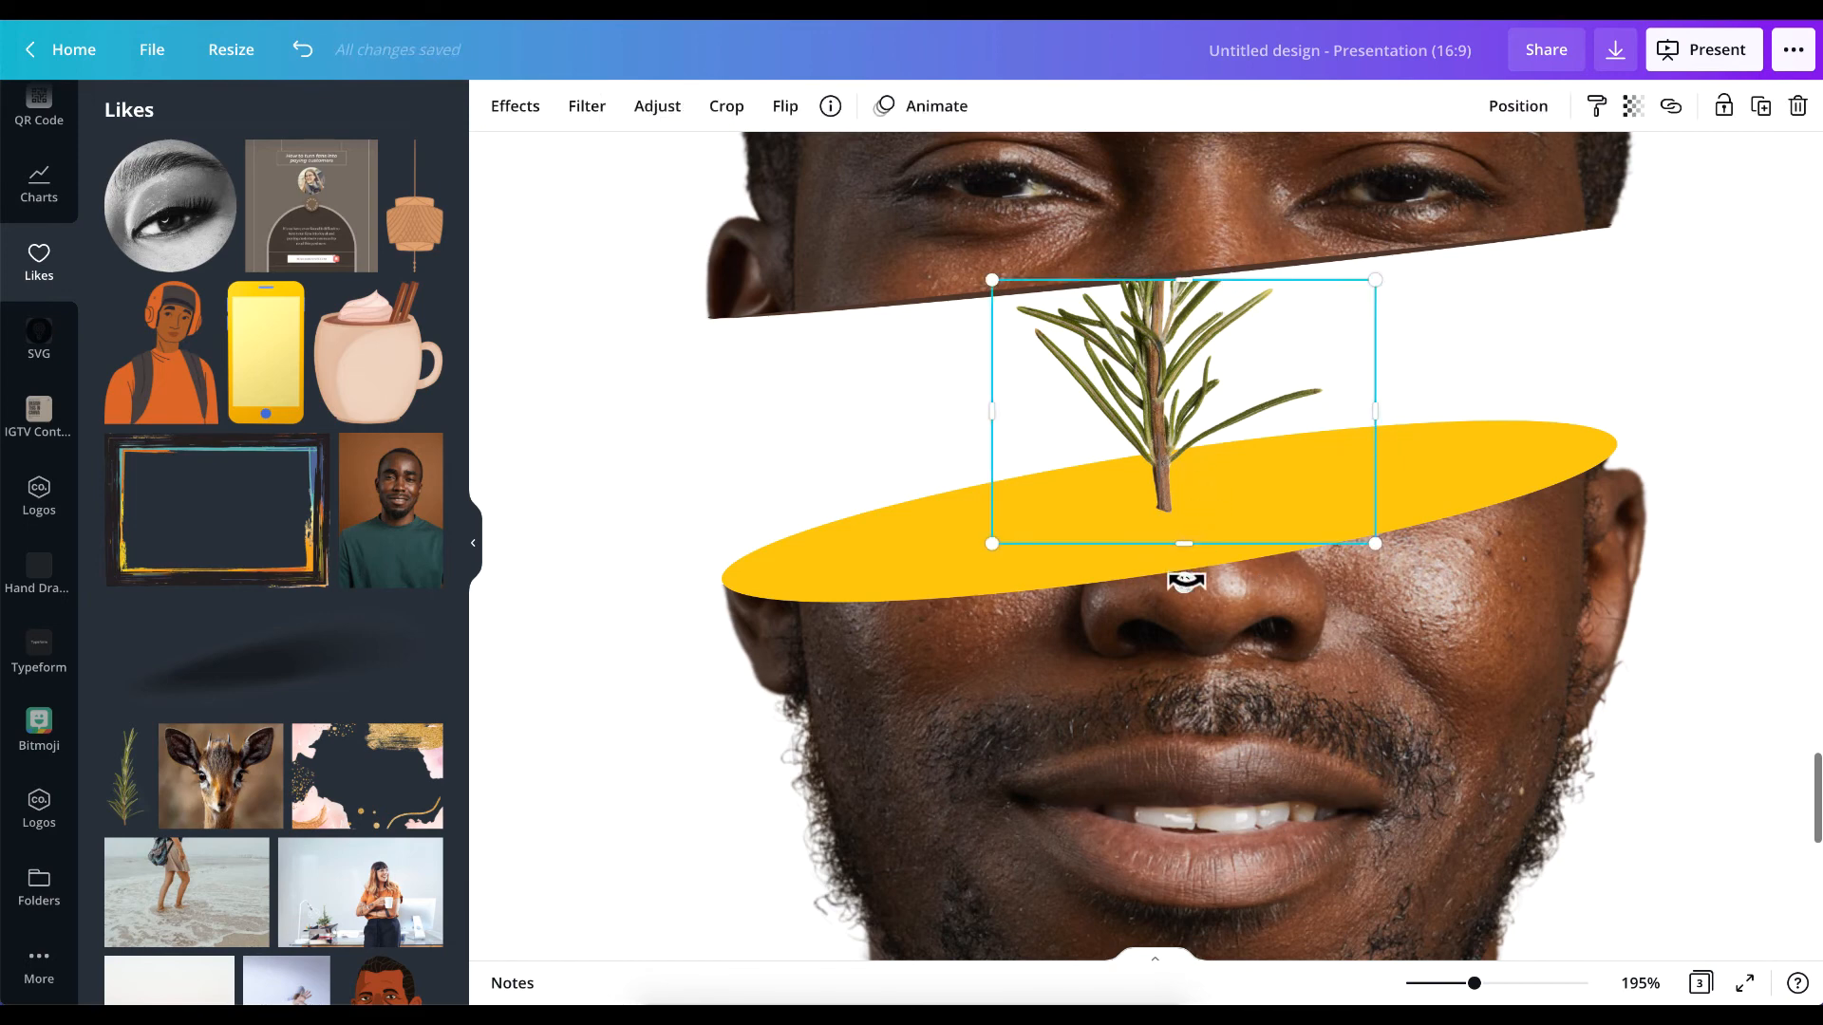
left_click_drag(1186, 581, 1202, 576)
left_click(1202, 579)
left_click(1120, 337)
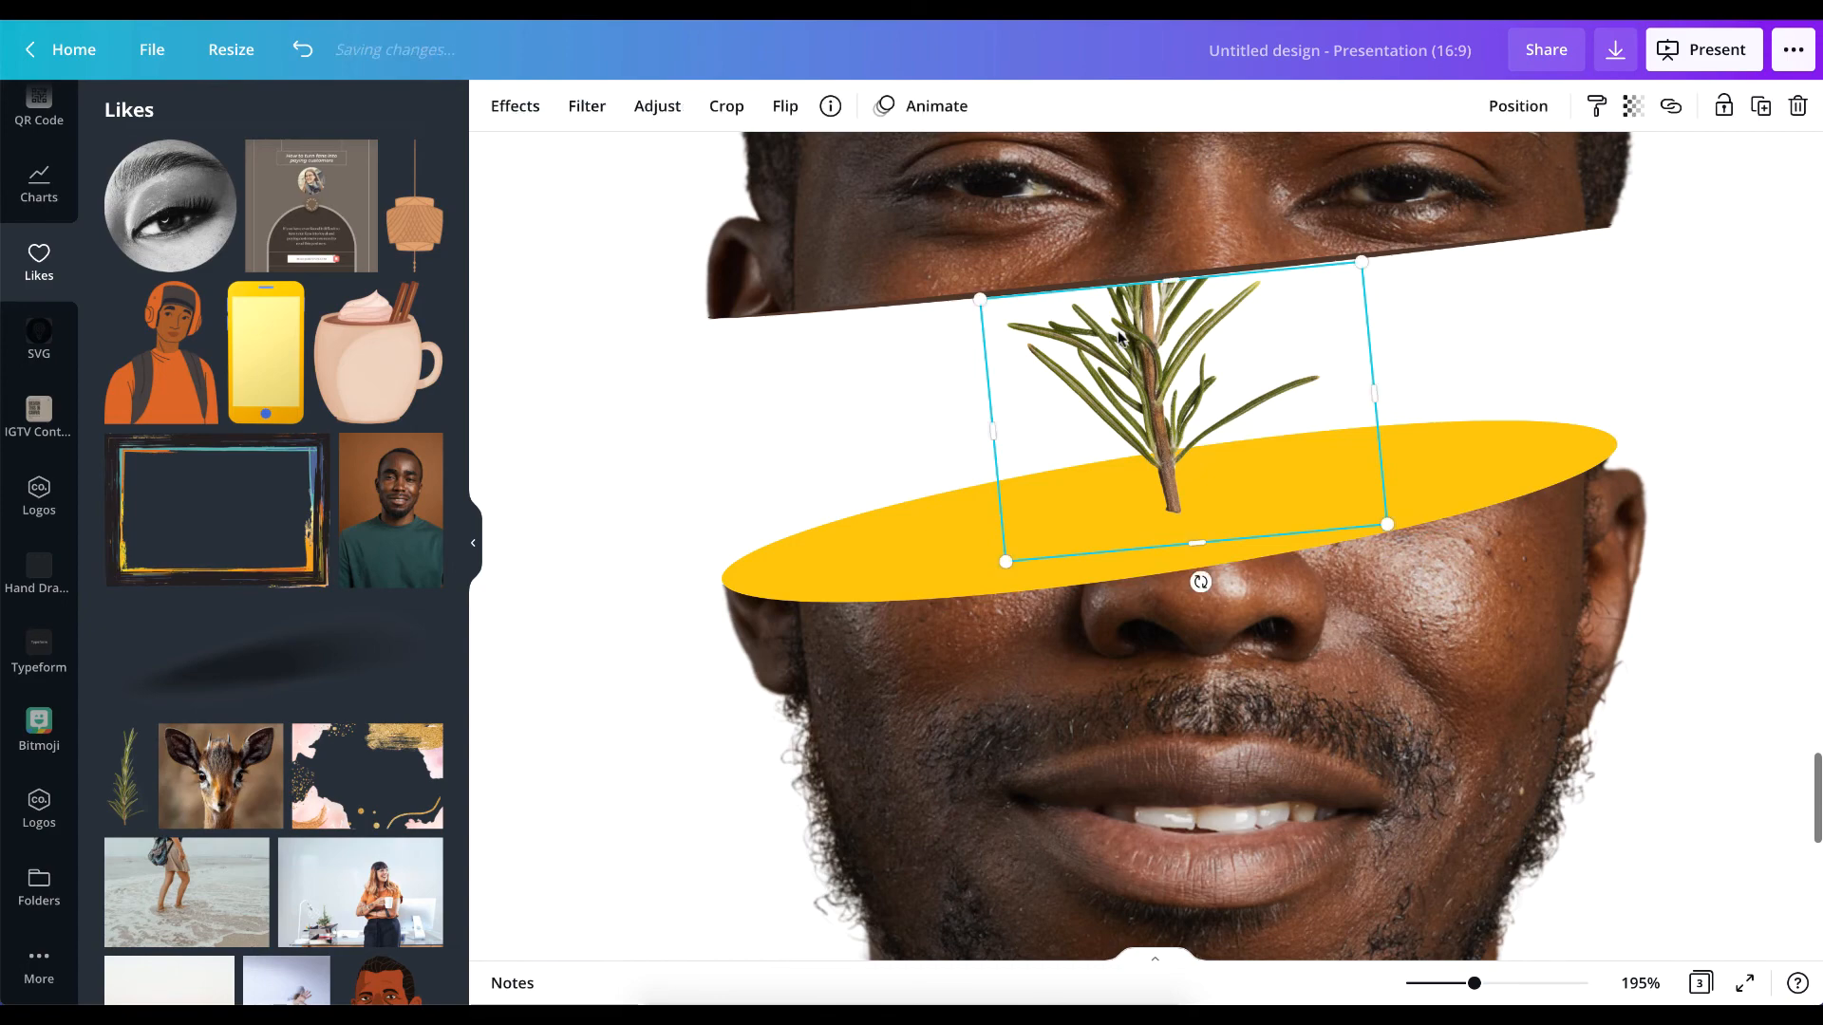
left_click(1568, 375)
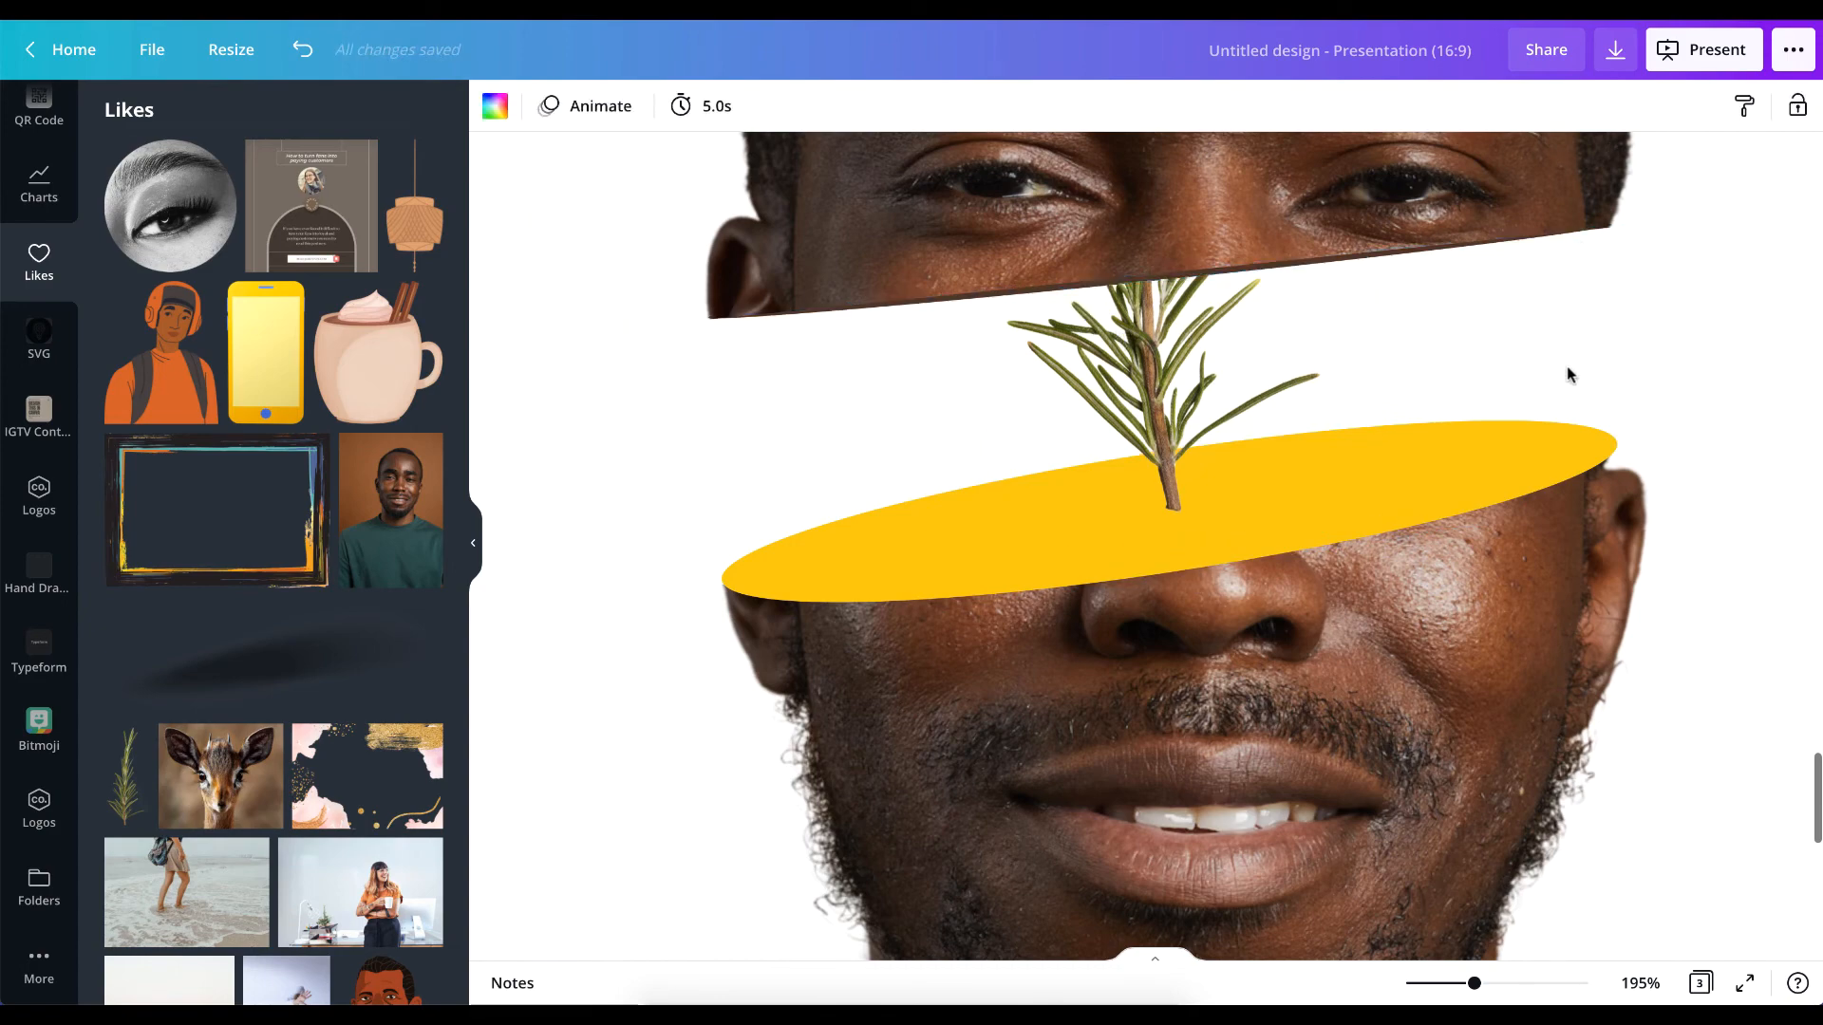
Nudge the upper sprig on the red ellipse slightly left to line up with the tilted lower sprig.
scroll(1204, 391, "down", 10)
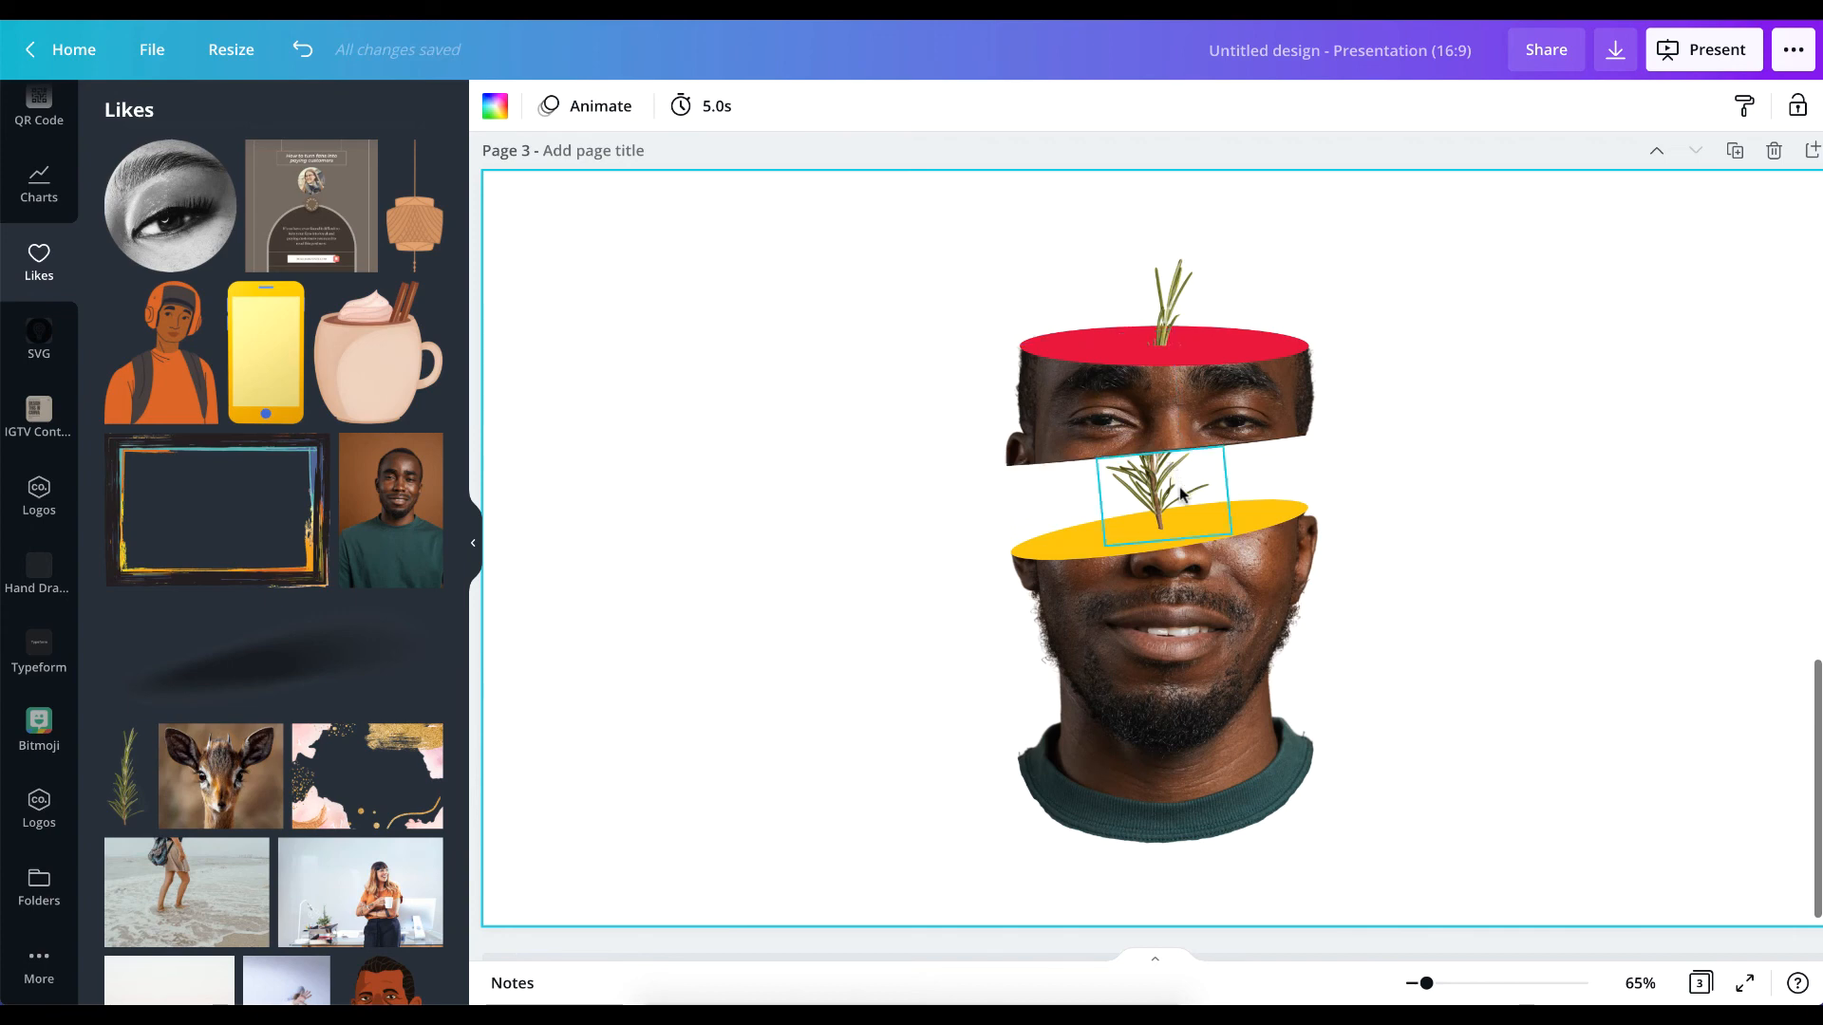
left_click(1172, 295)
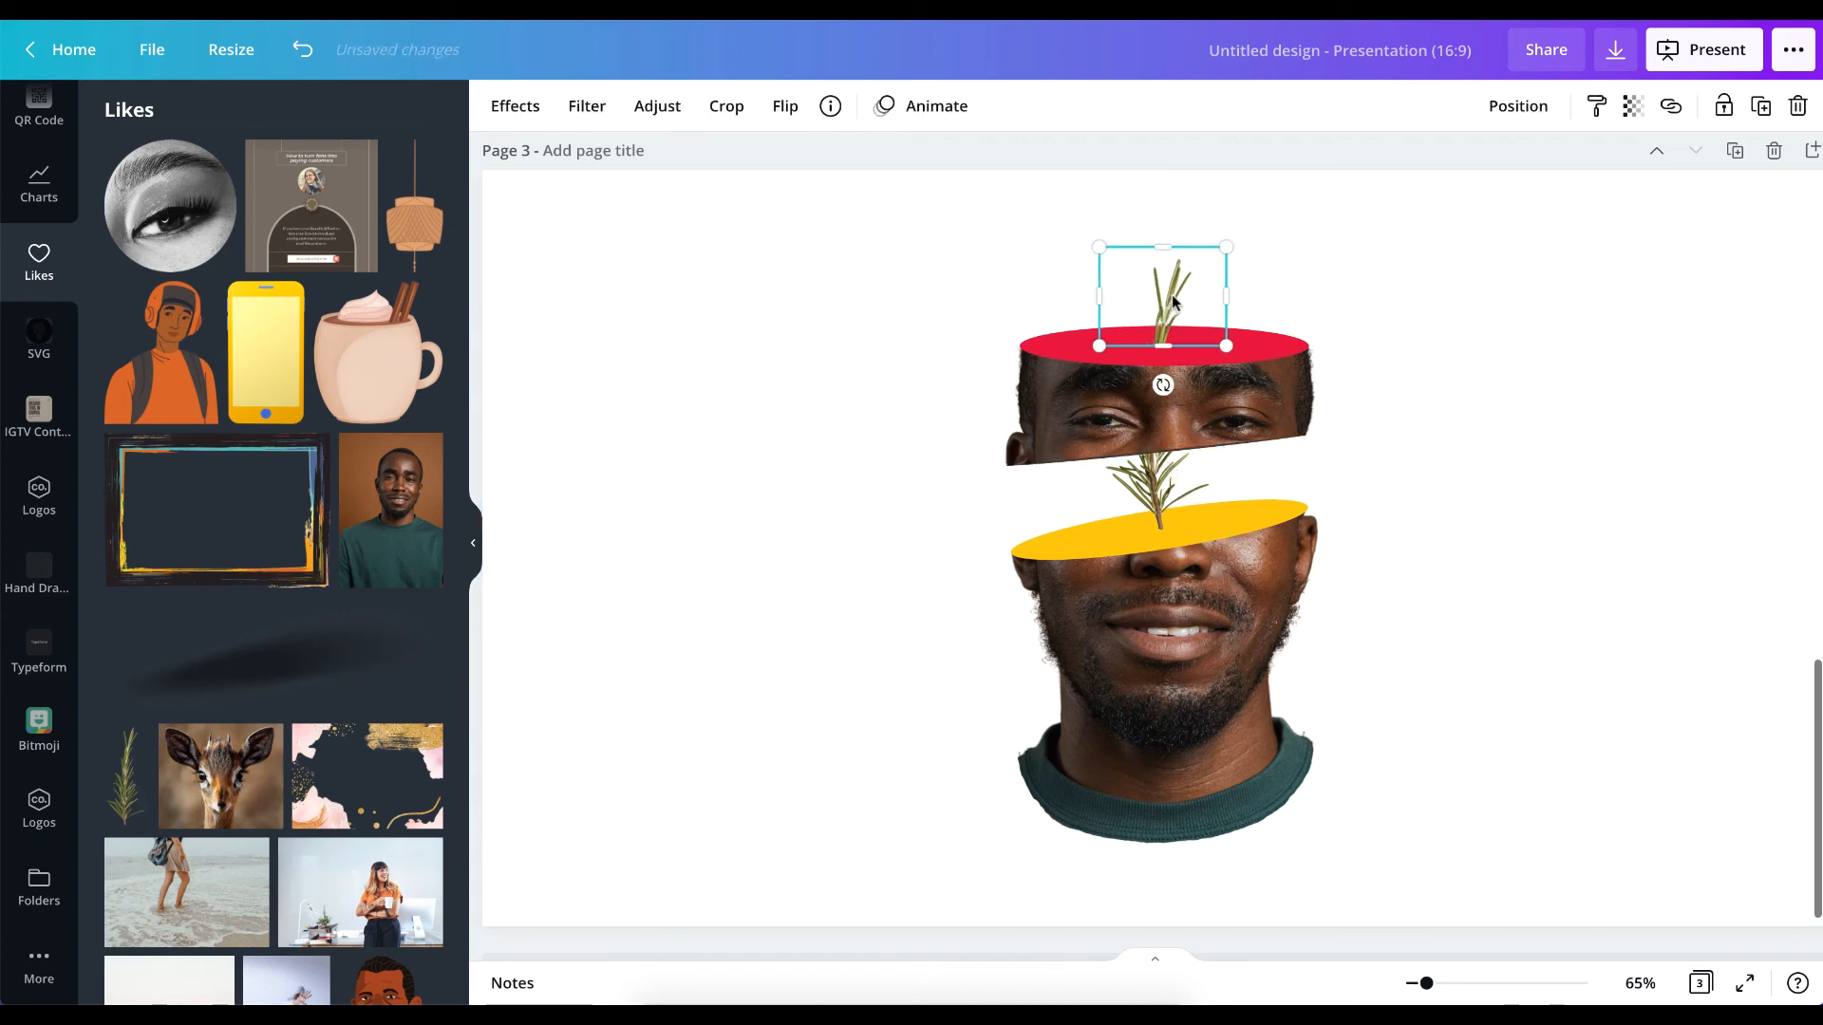
left_click(1465, 354)
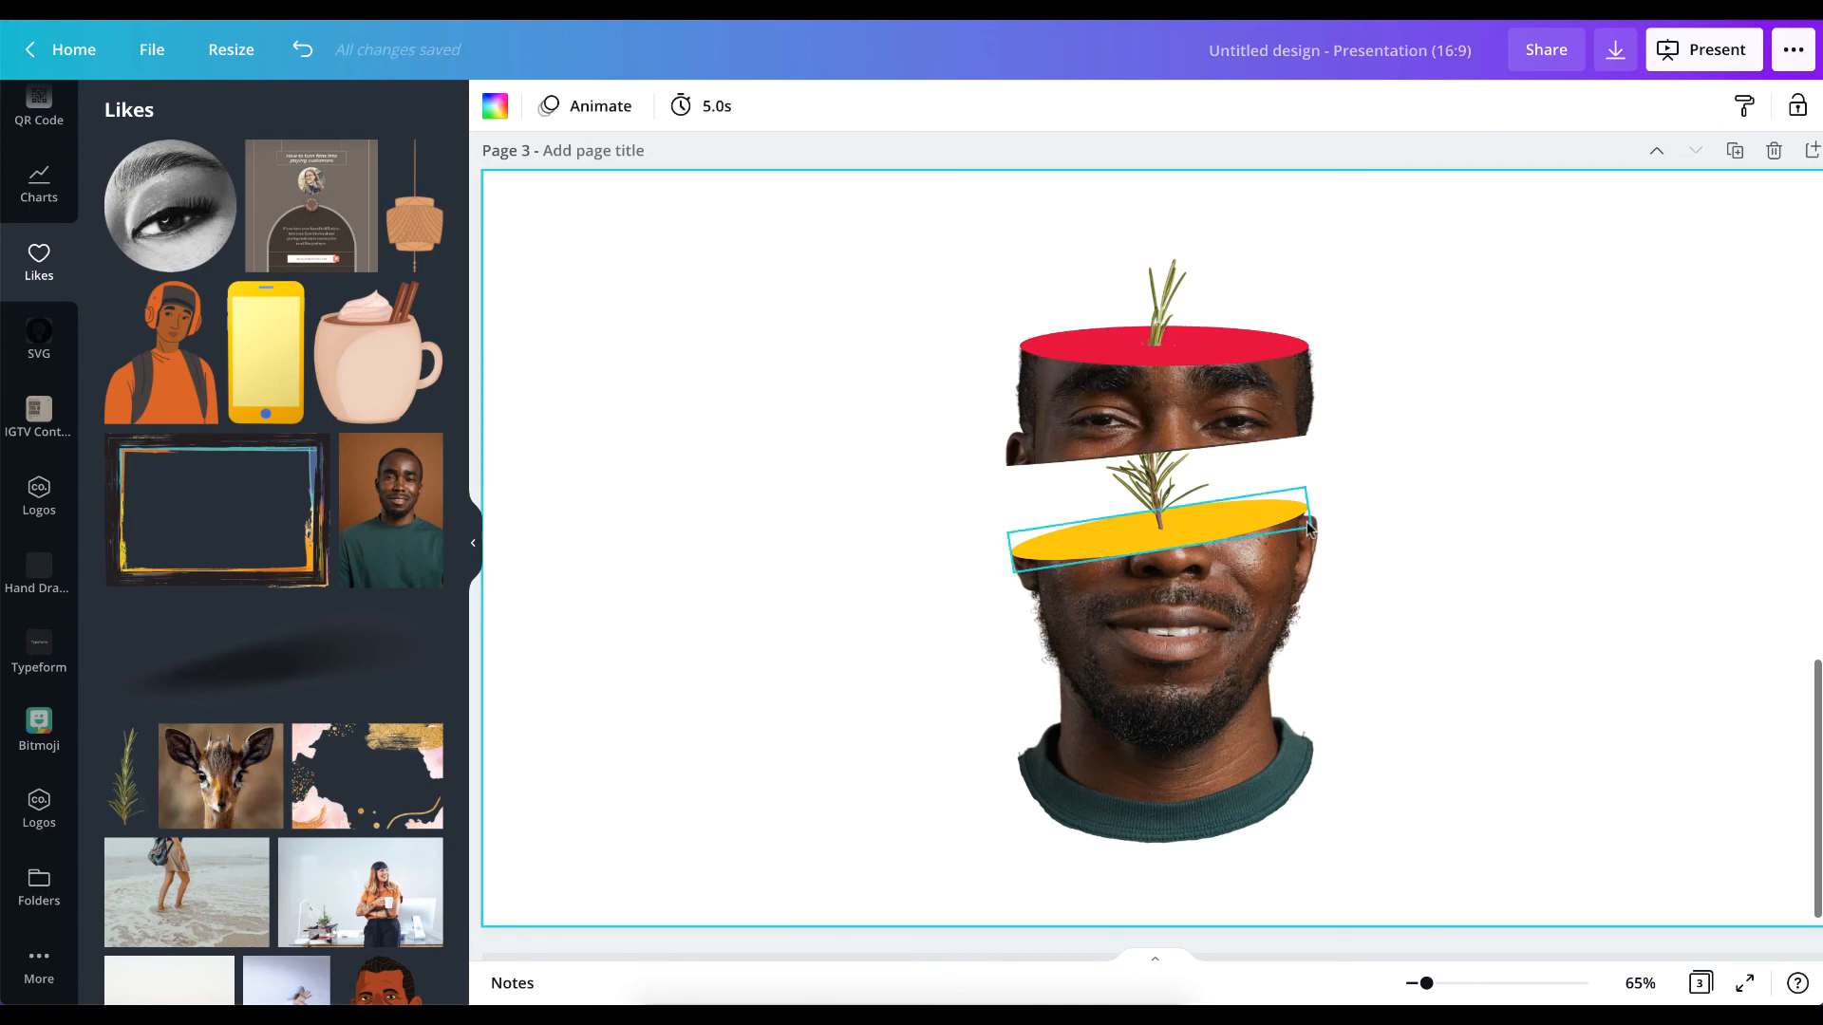
Add the Drop Shadow graphic from the liked items to page 3 and place it at the lower sprig's base on the yellow ellipse.
scroll(1306, 525, "up", 6)
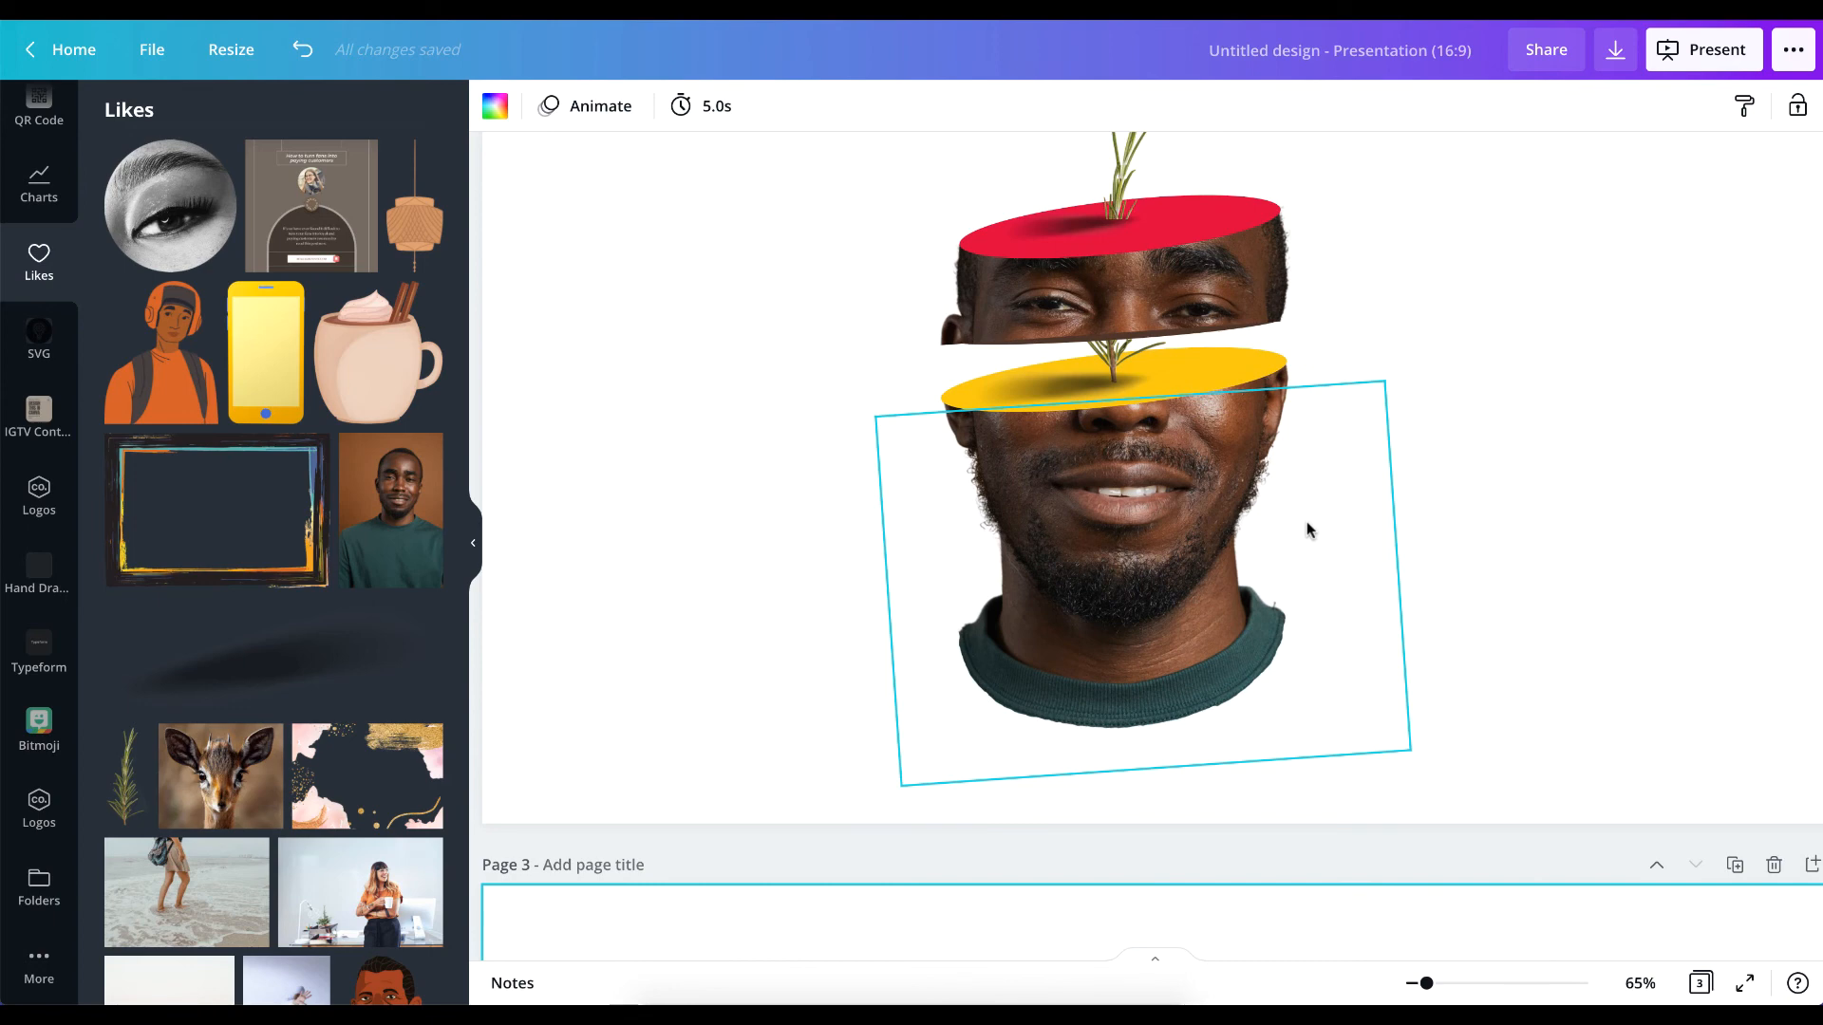
scroll(1307, 521, "down", 6)
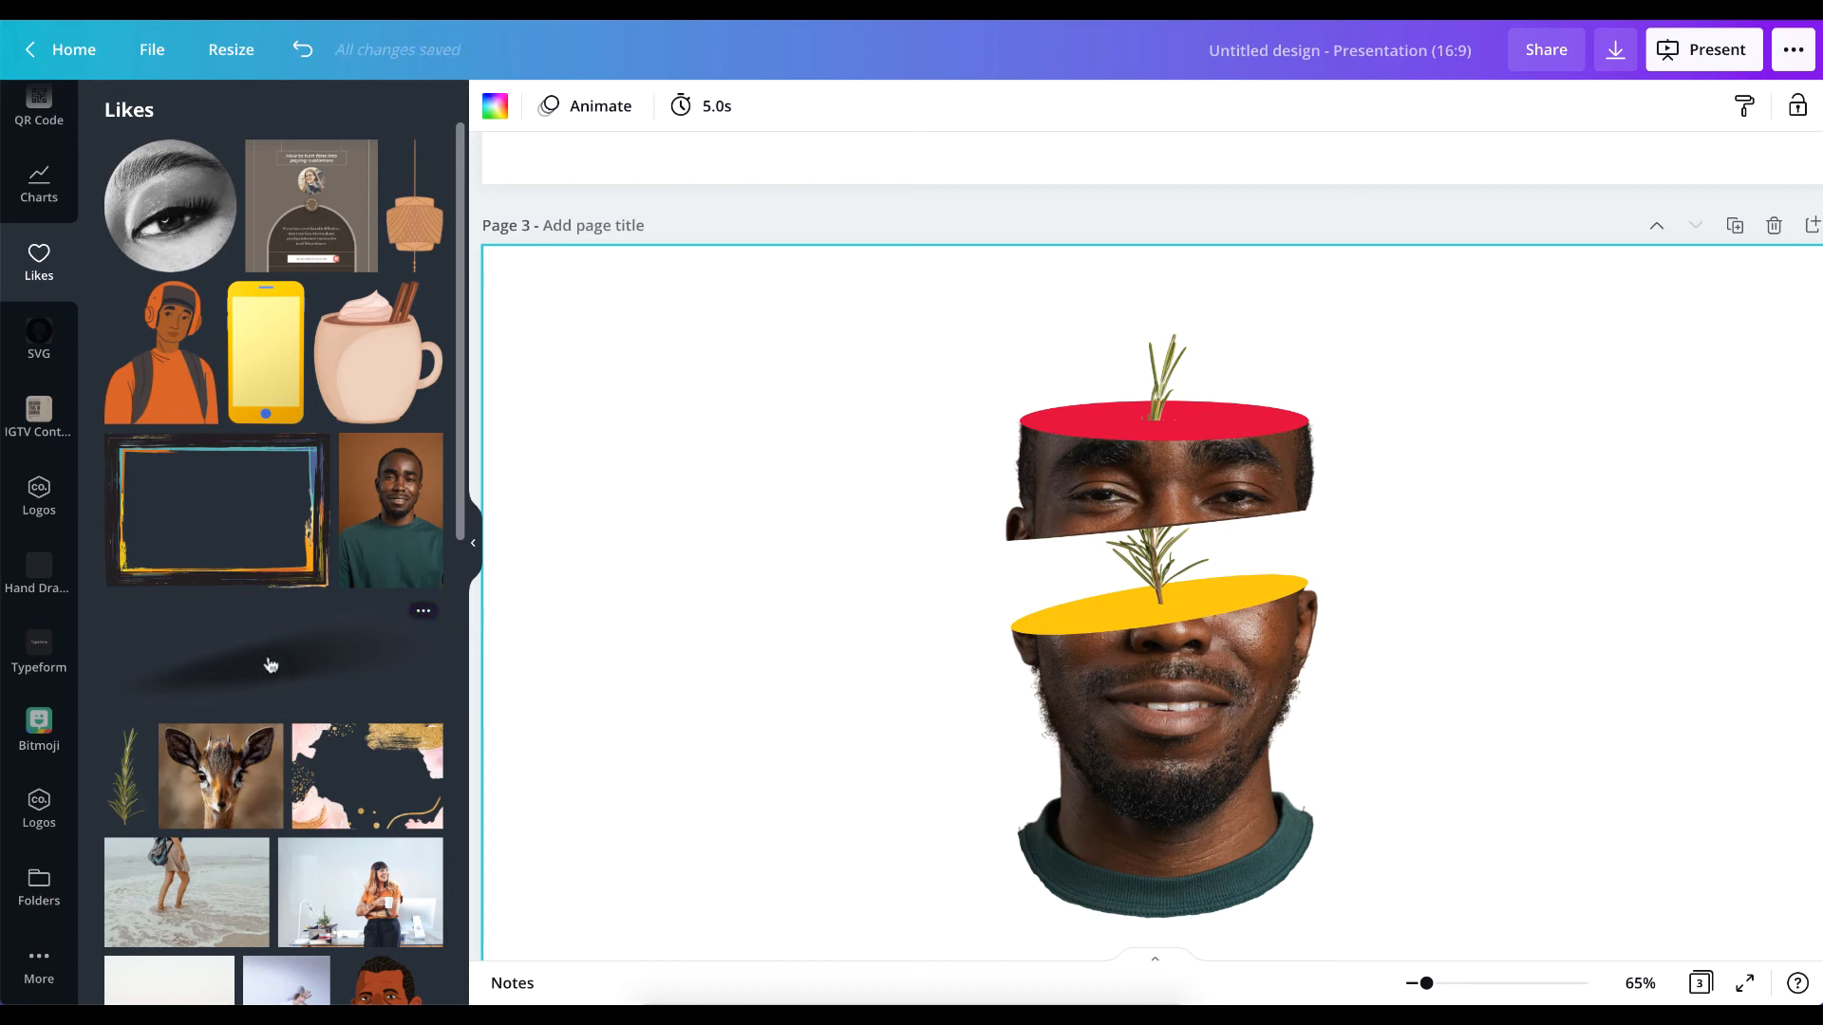
left_click(423, 612)
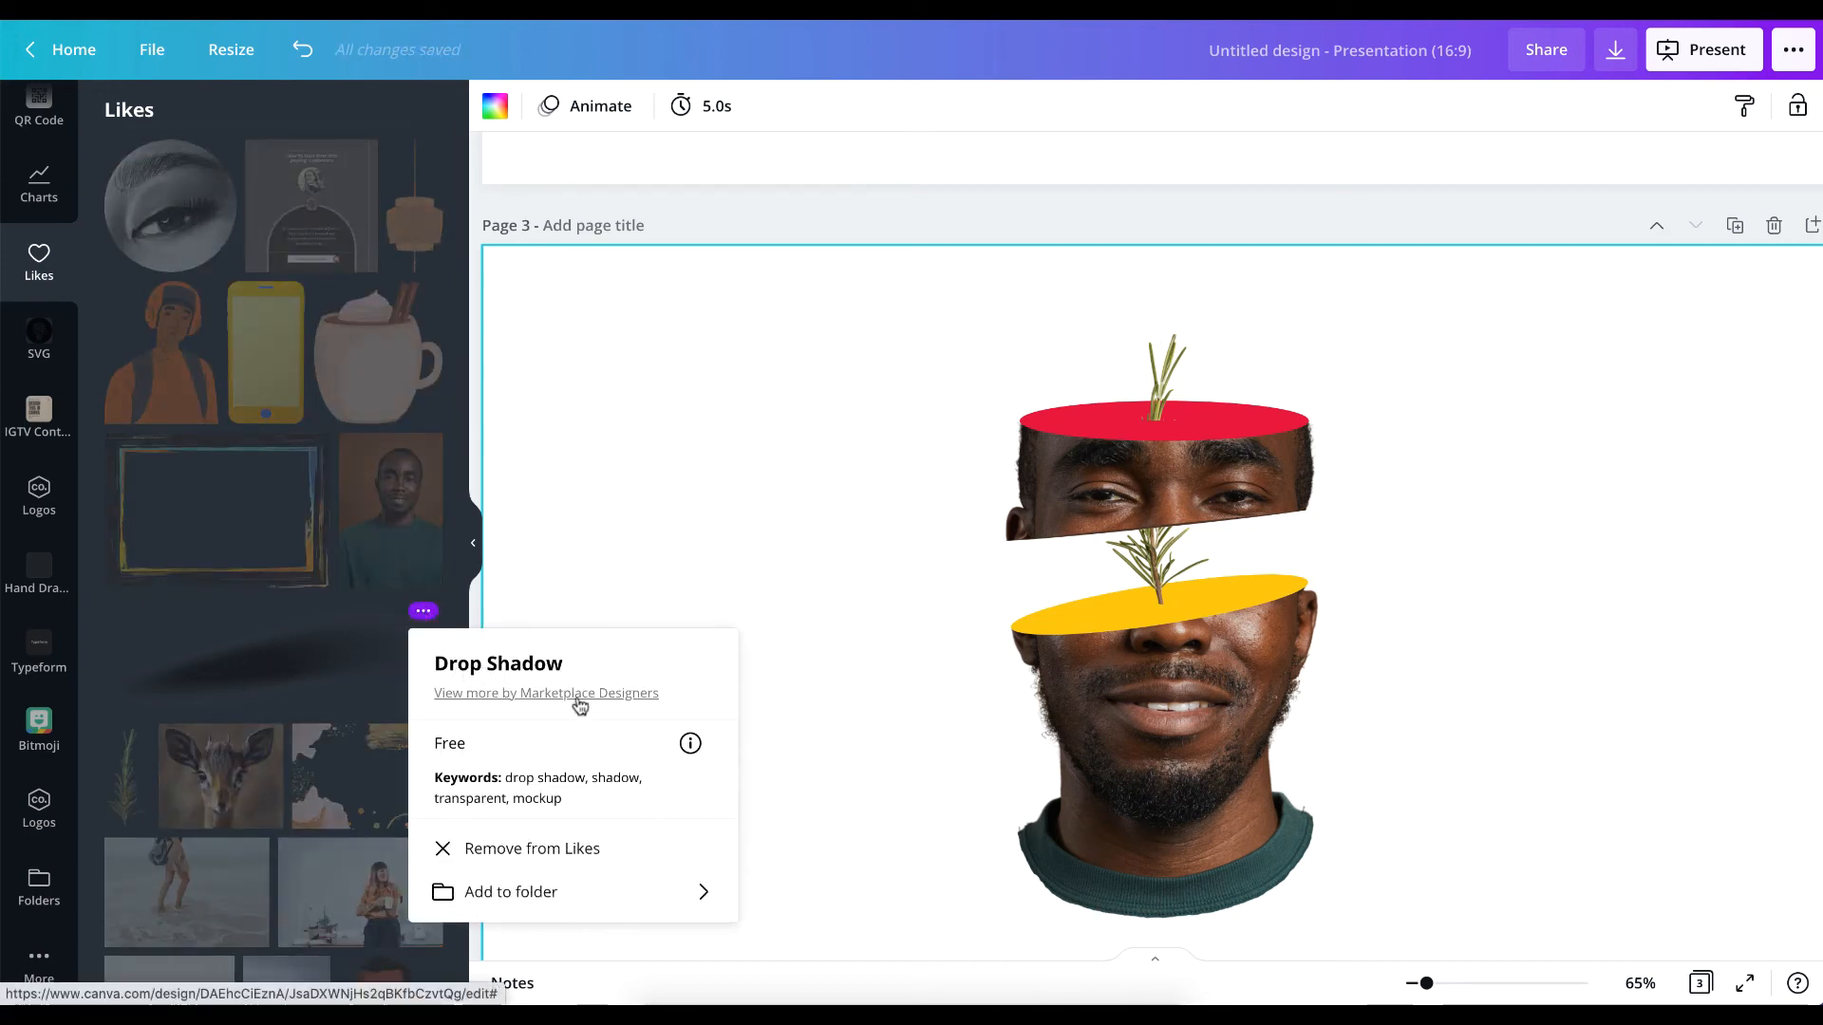
left_click(381, 801)
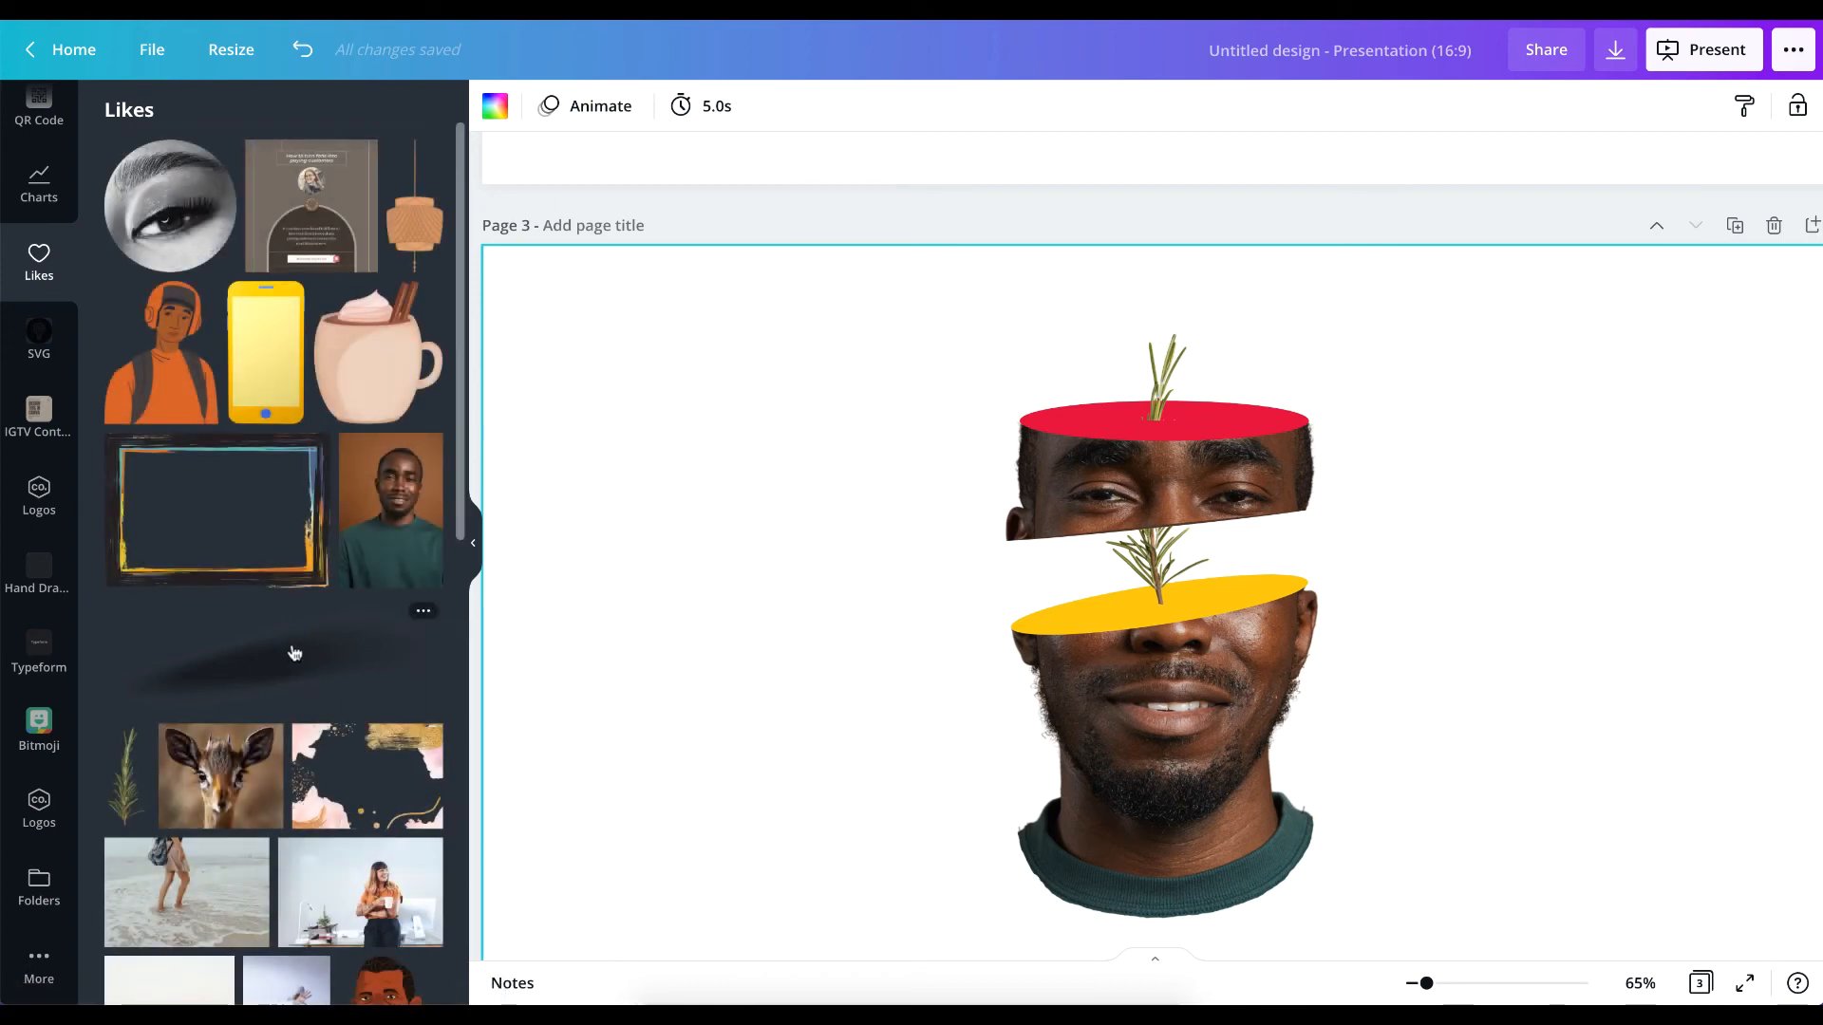
left_click(295, 653)
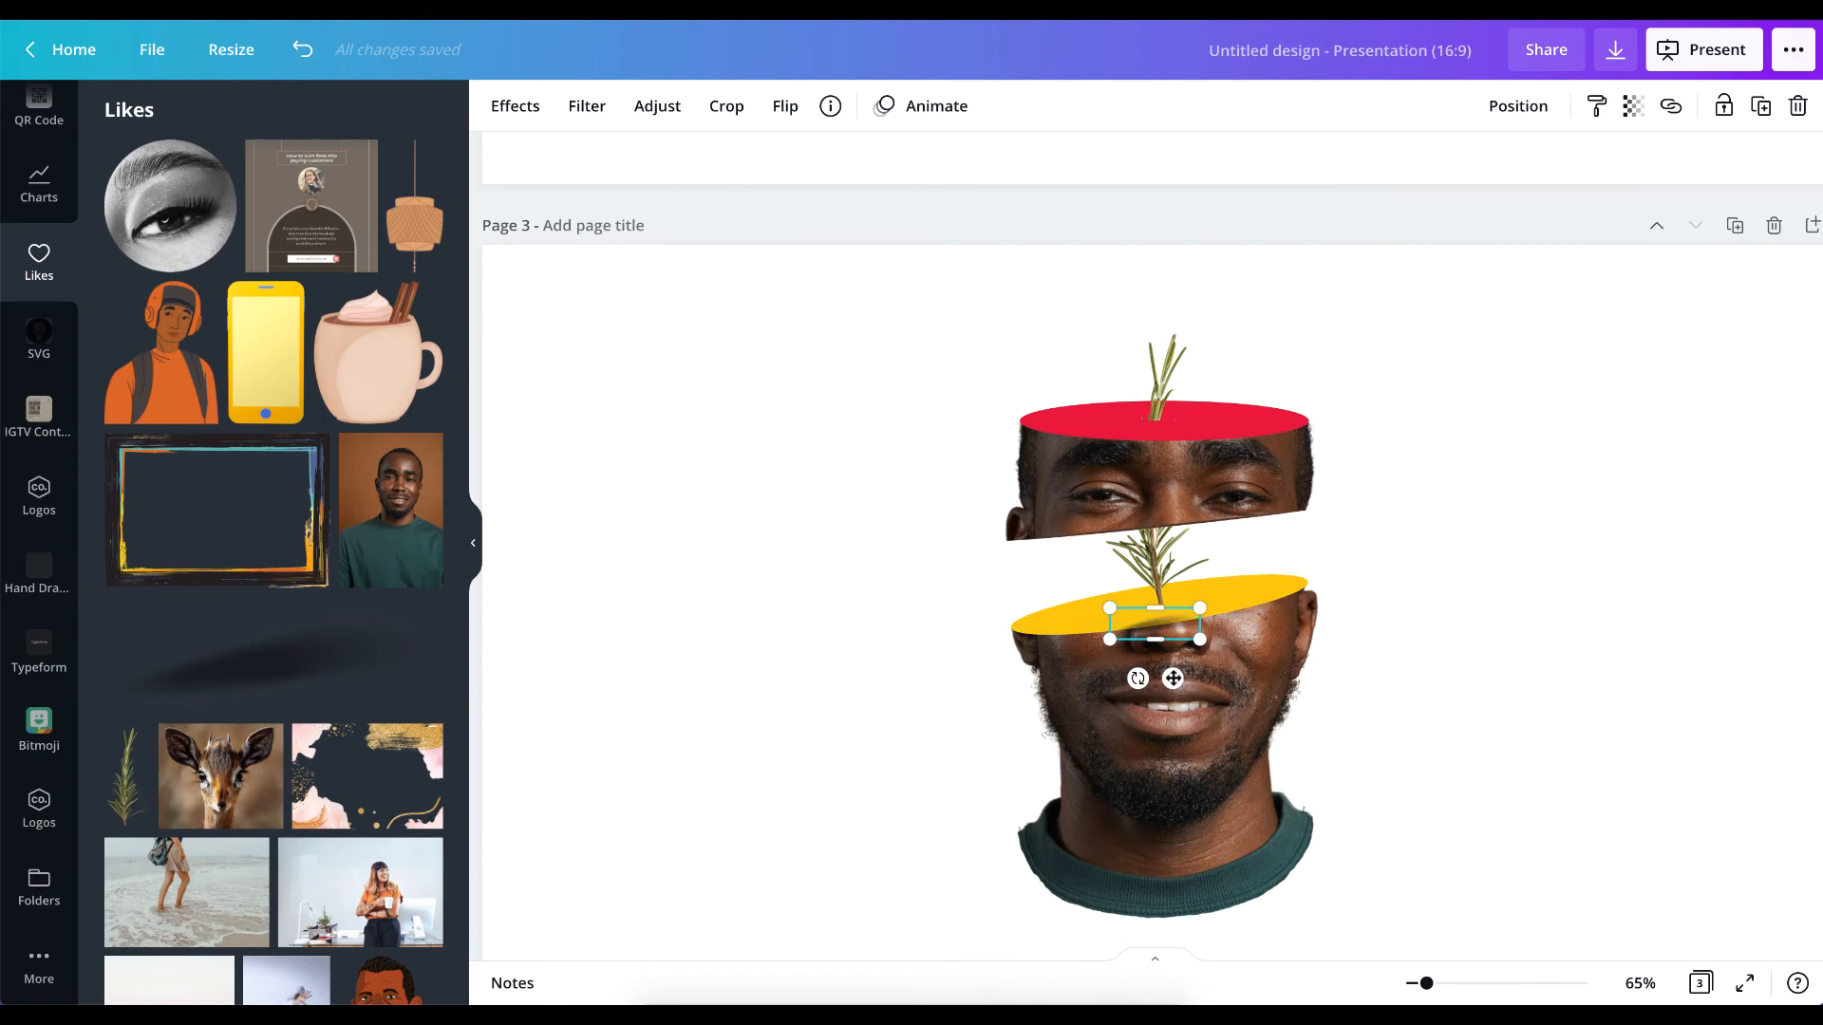
mouse_move(1173, 677)
left_mouse_down()
mouse_move(1167, 642)
mouse_move(1166, 661)
left_mouse_up()
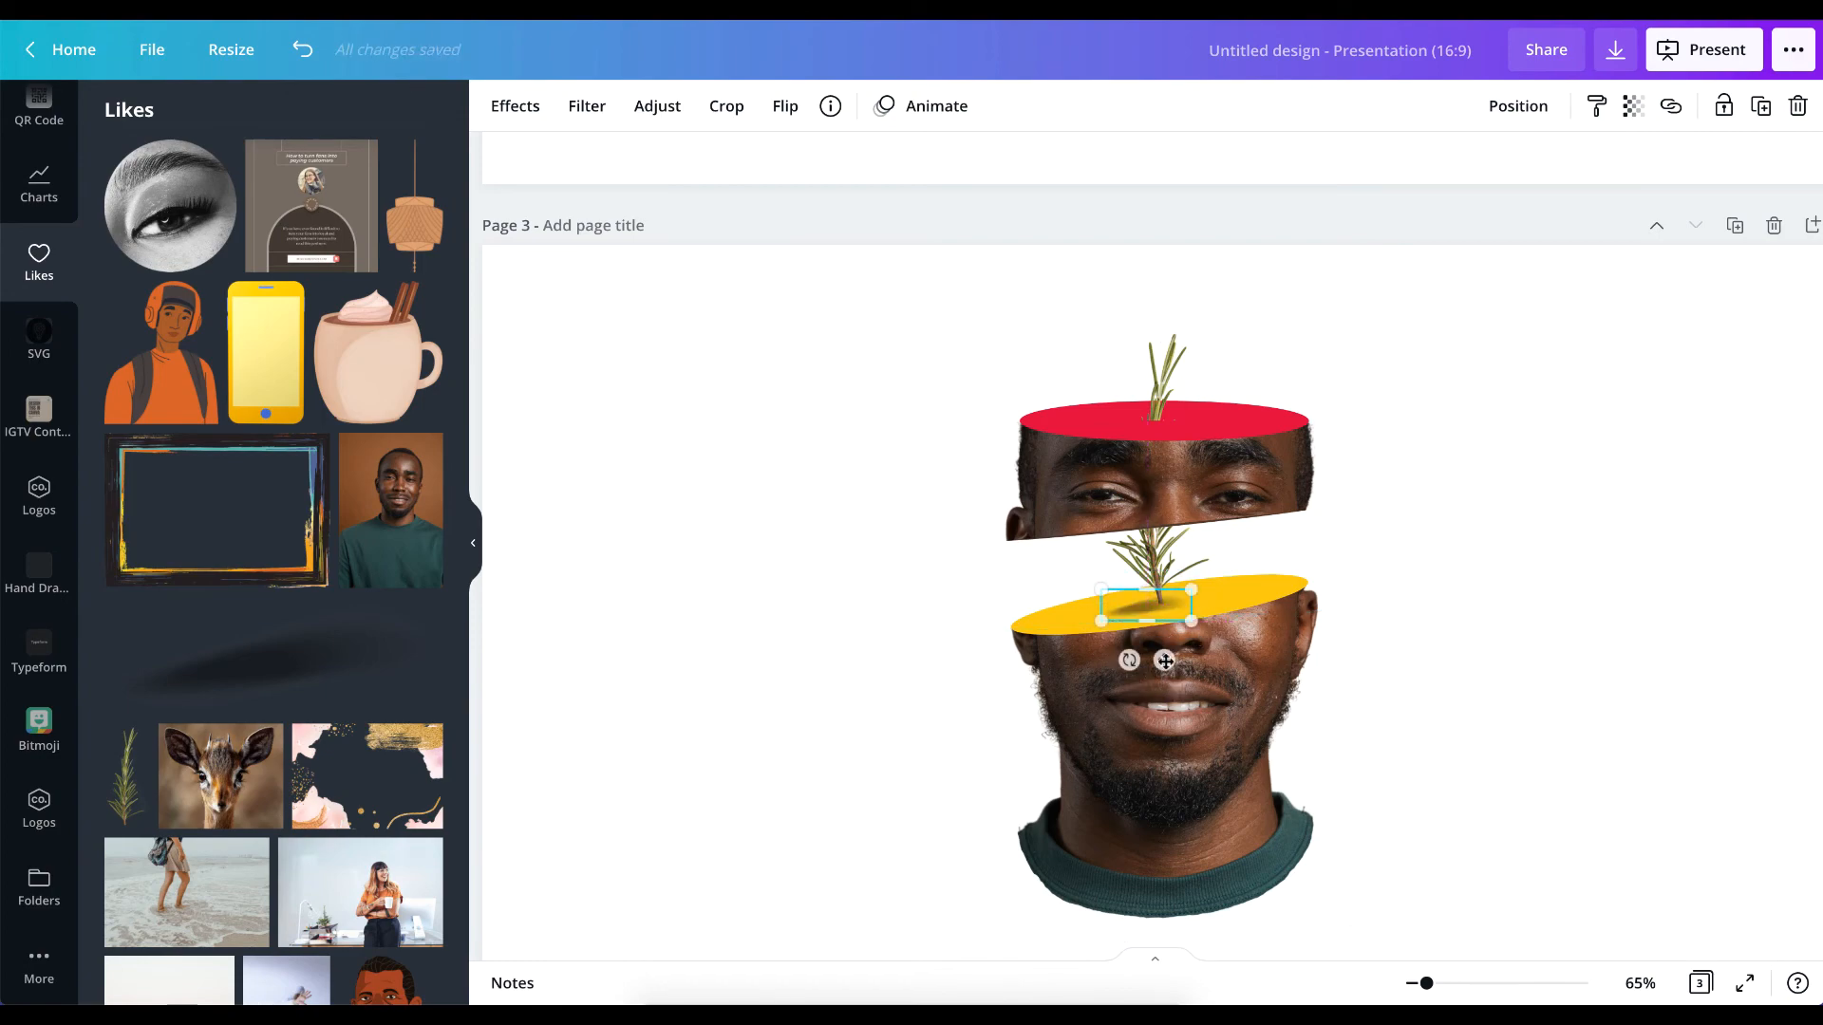
Rotate the shadow to follow the yellow ellipse's slant and enlarge it so it spreads left from the lower sprig's base.
scroll(1164, 659, "down", 3)
scroll(1164, 658, "up", 2)
scroll(1164, 659, "down", 1)
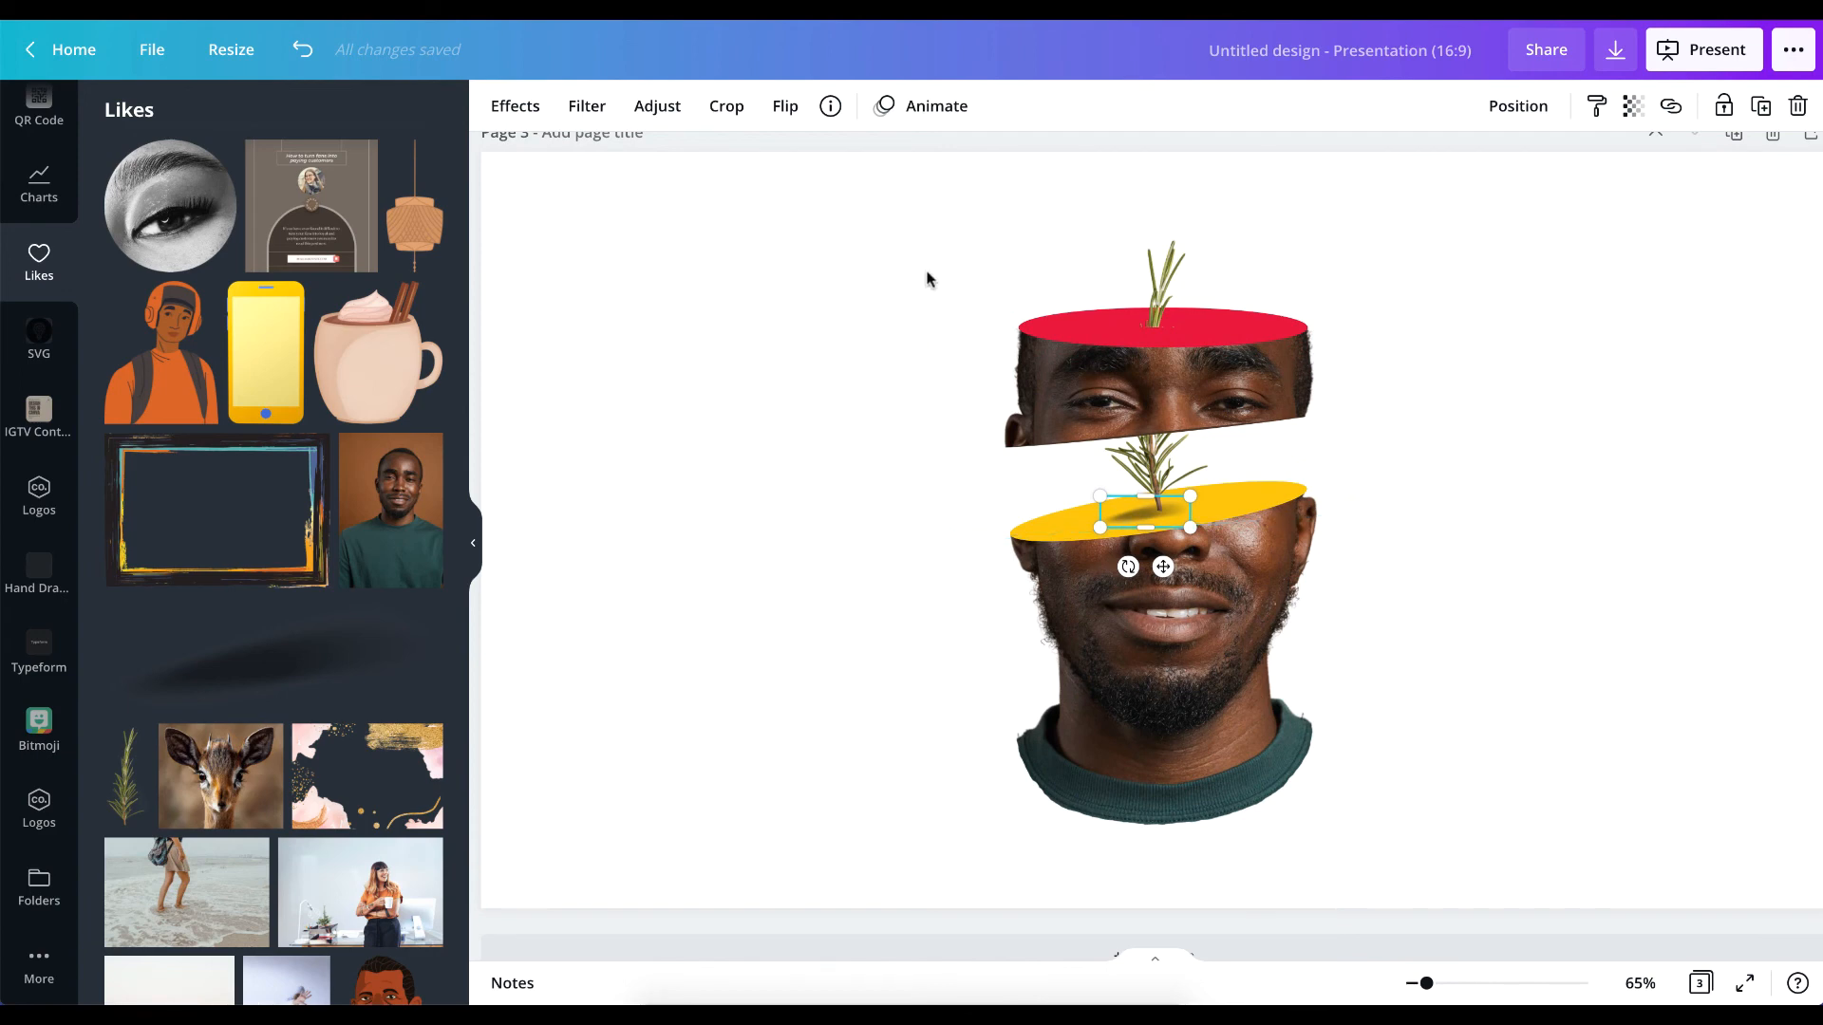
left_click(785, 109)
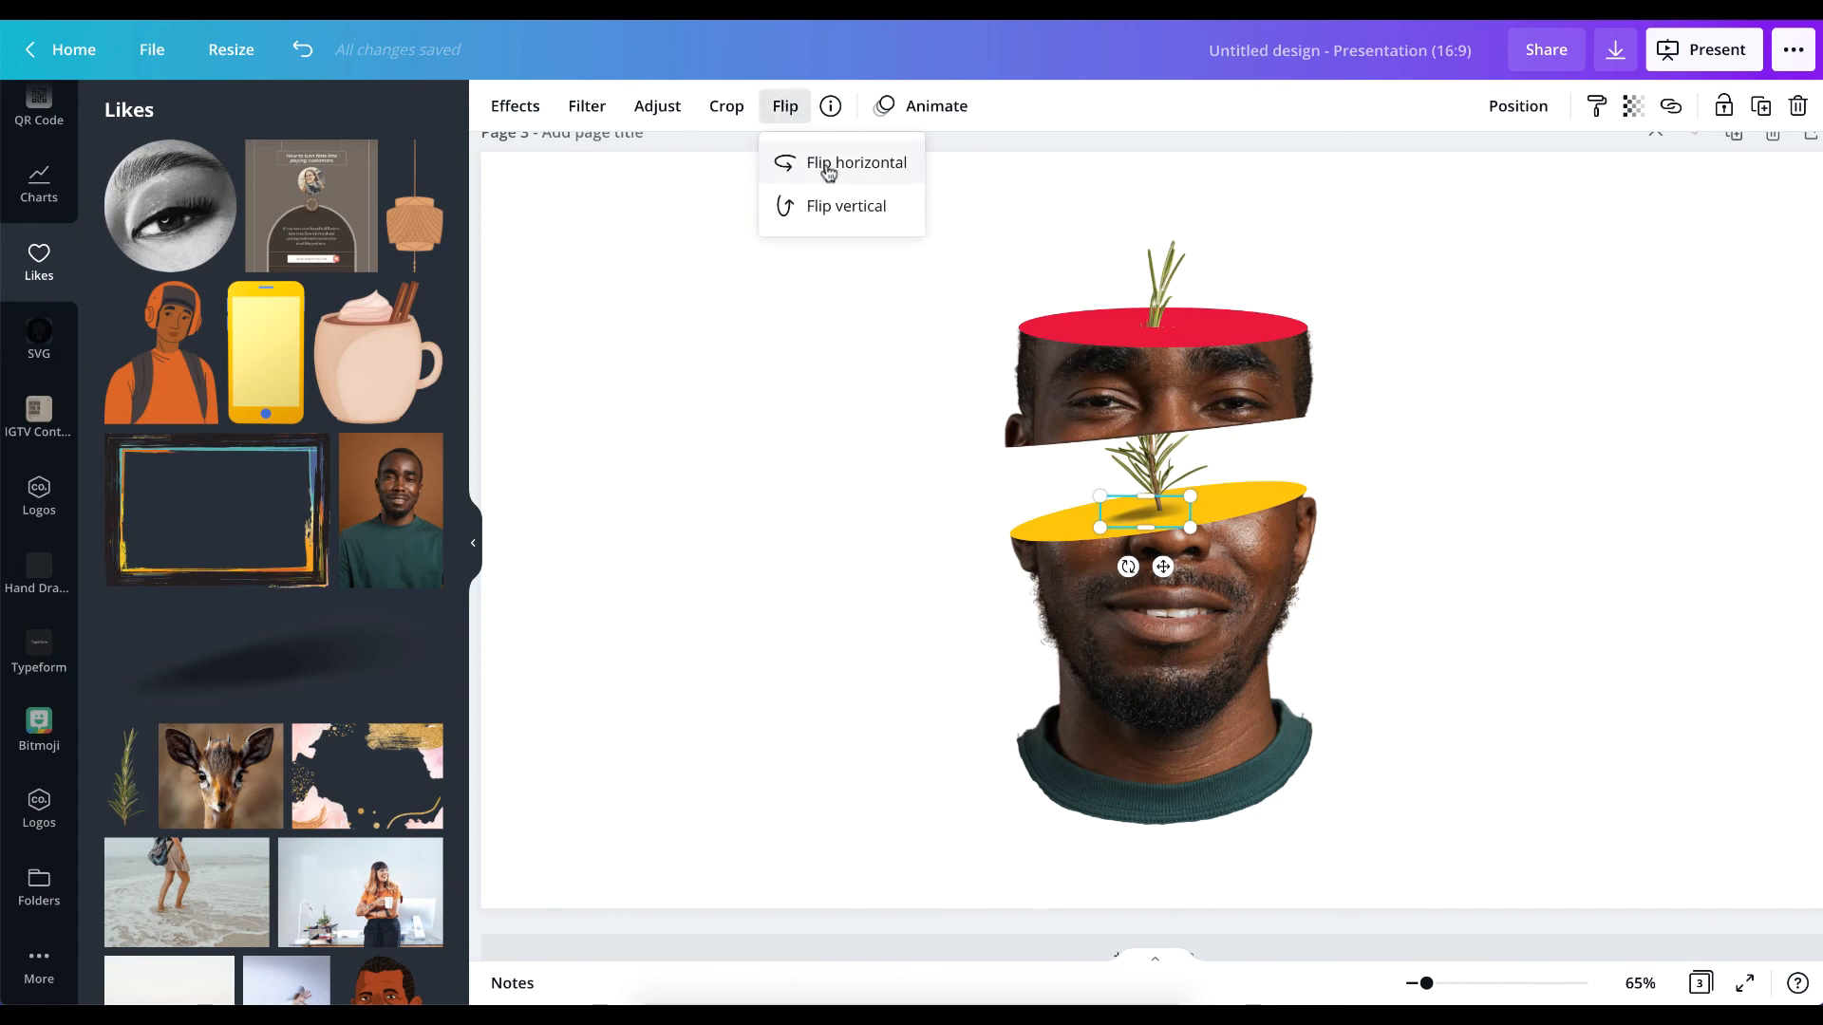
left_click_drag(1130, 565, 1204, 610)
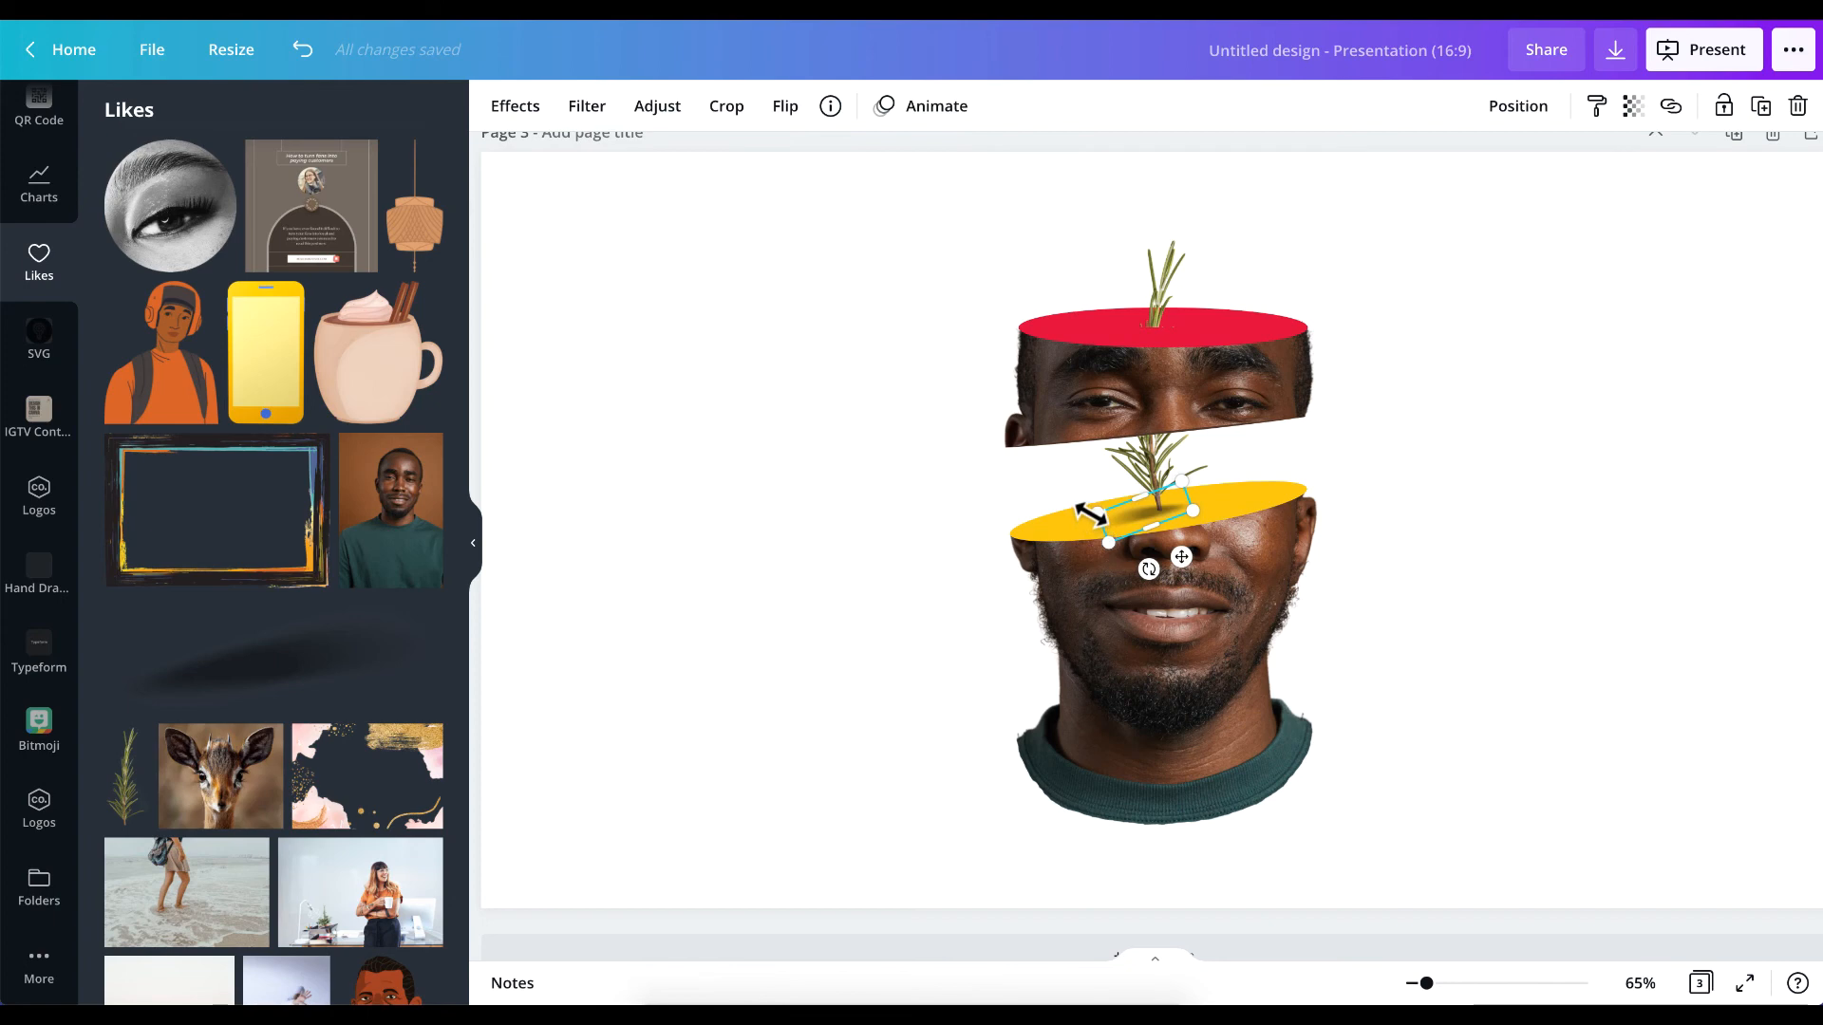
left_click_drag(1096, 523, 1027, 525)
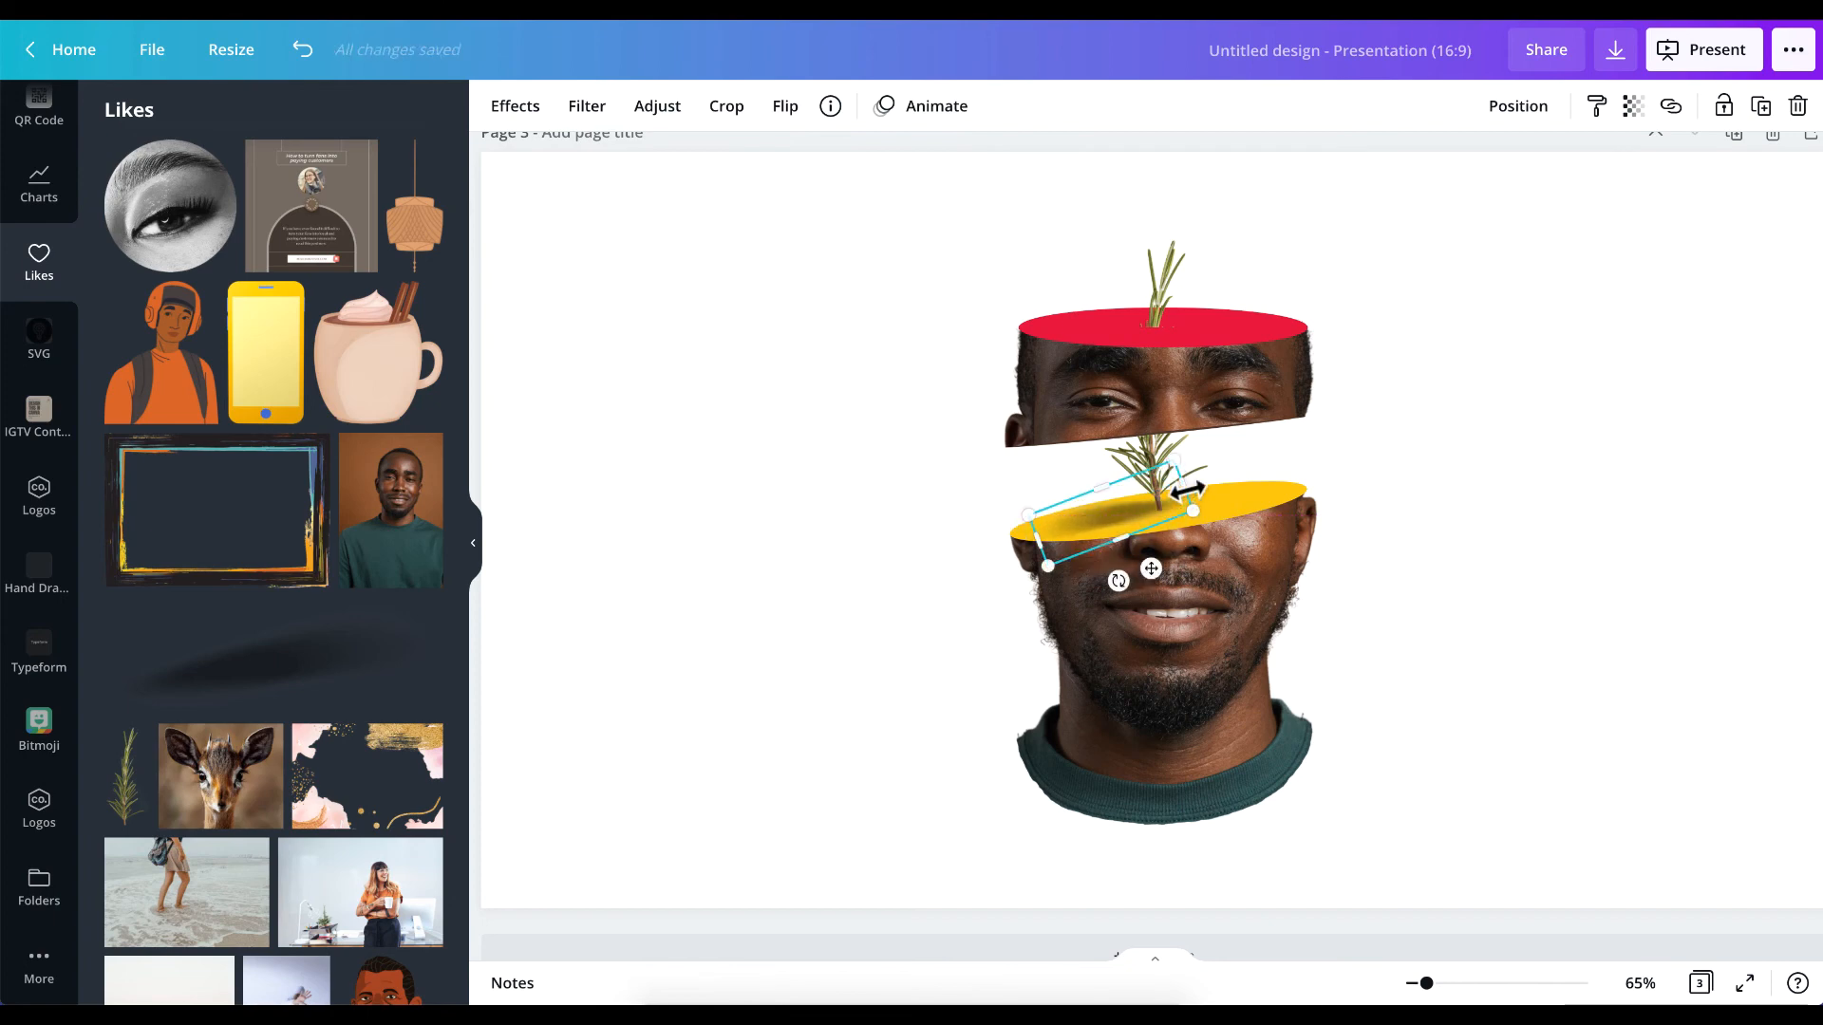
left_click_drag(1176, 462, 1169, 461)
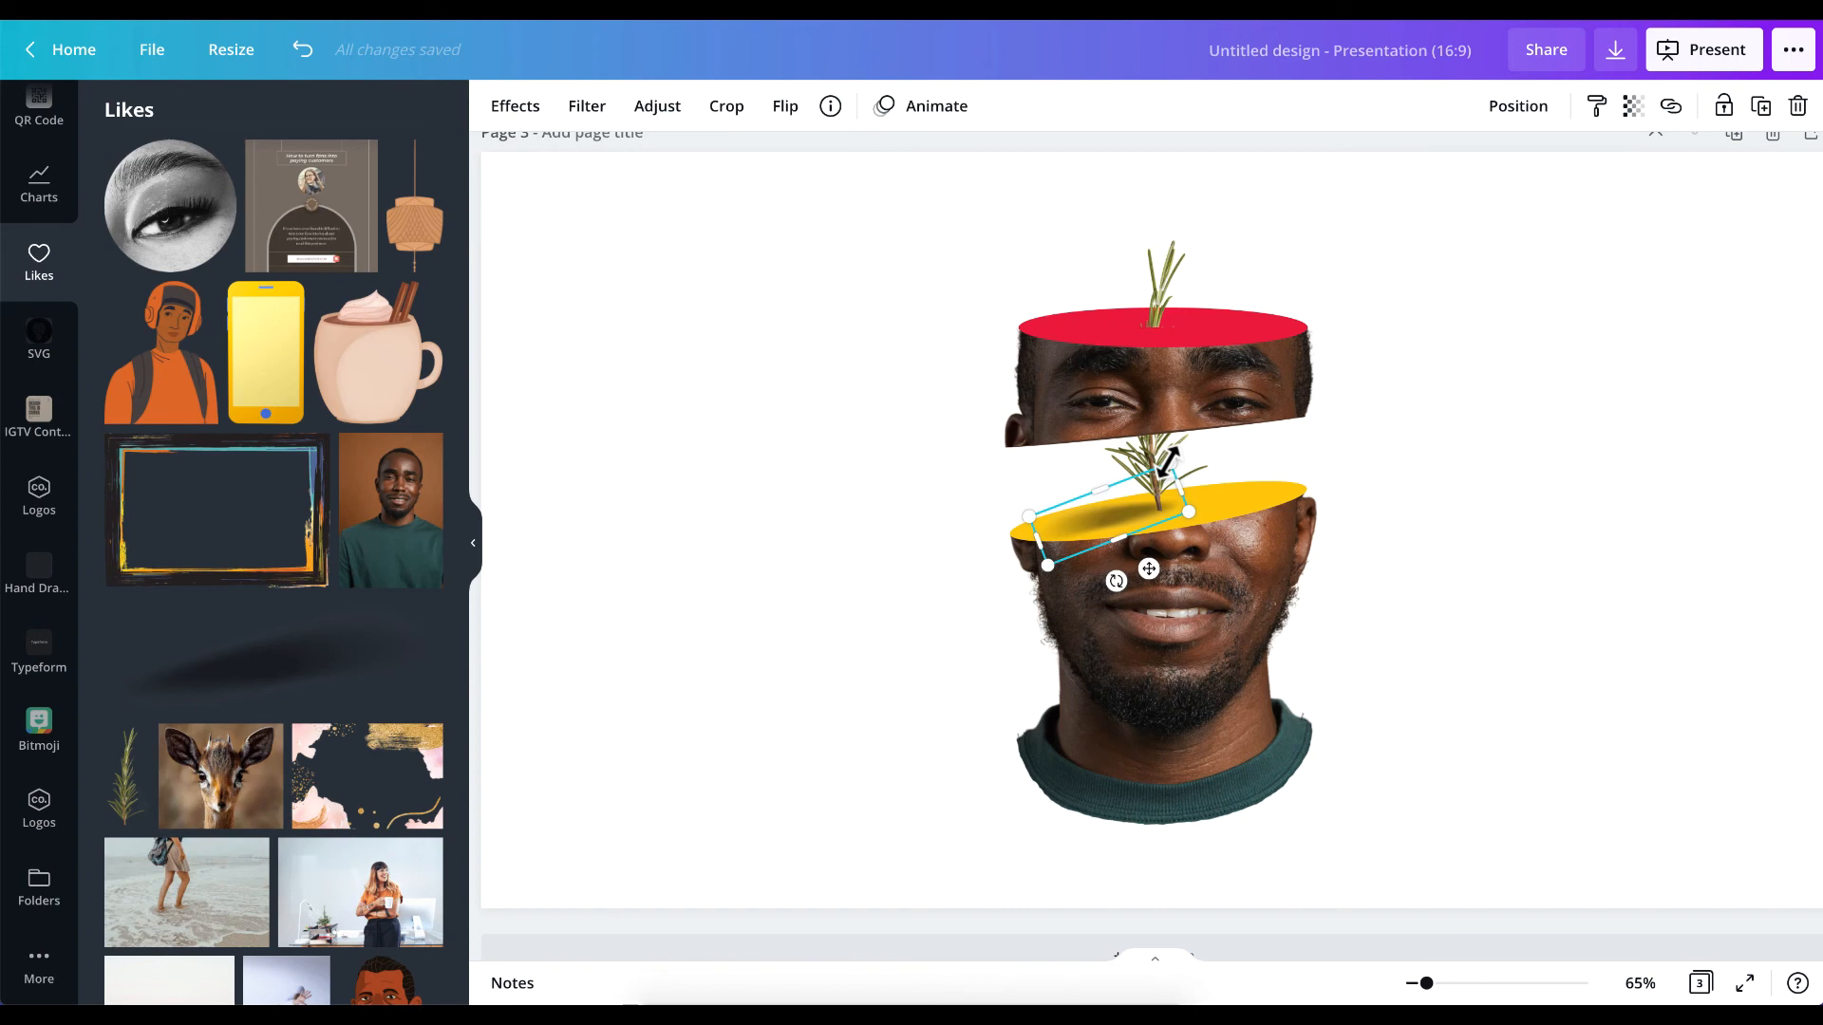
Nudge the lower sprig's shadow slightly right and layer a smaller duplicate over it close to the stem.
left_click(1586, 582)
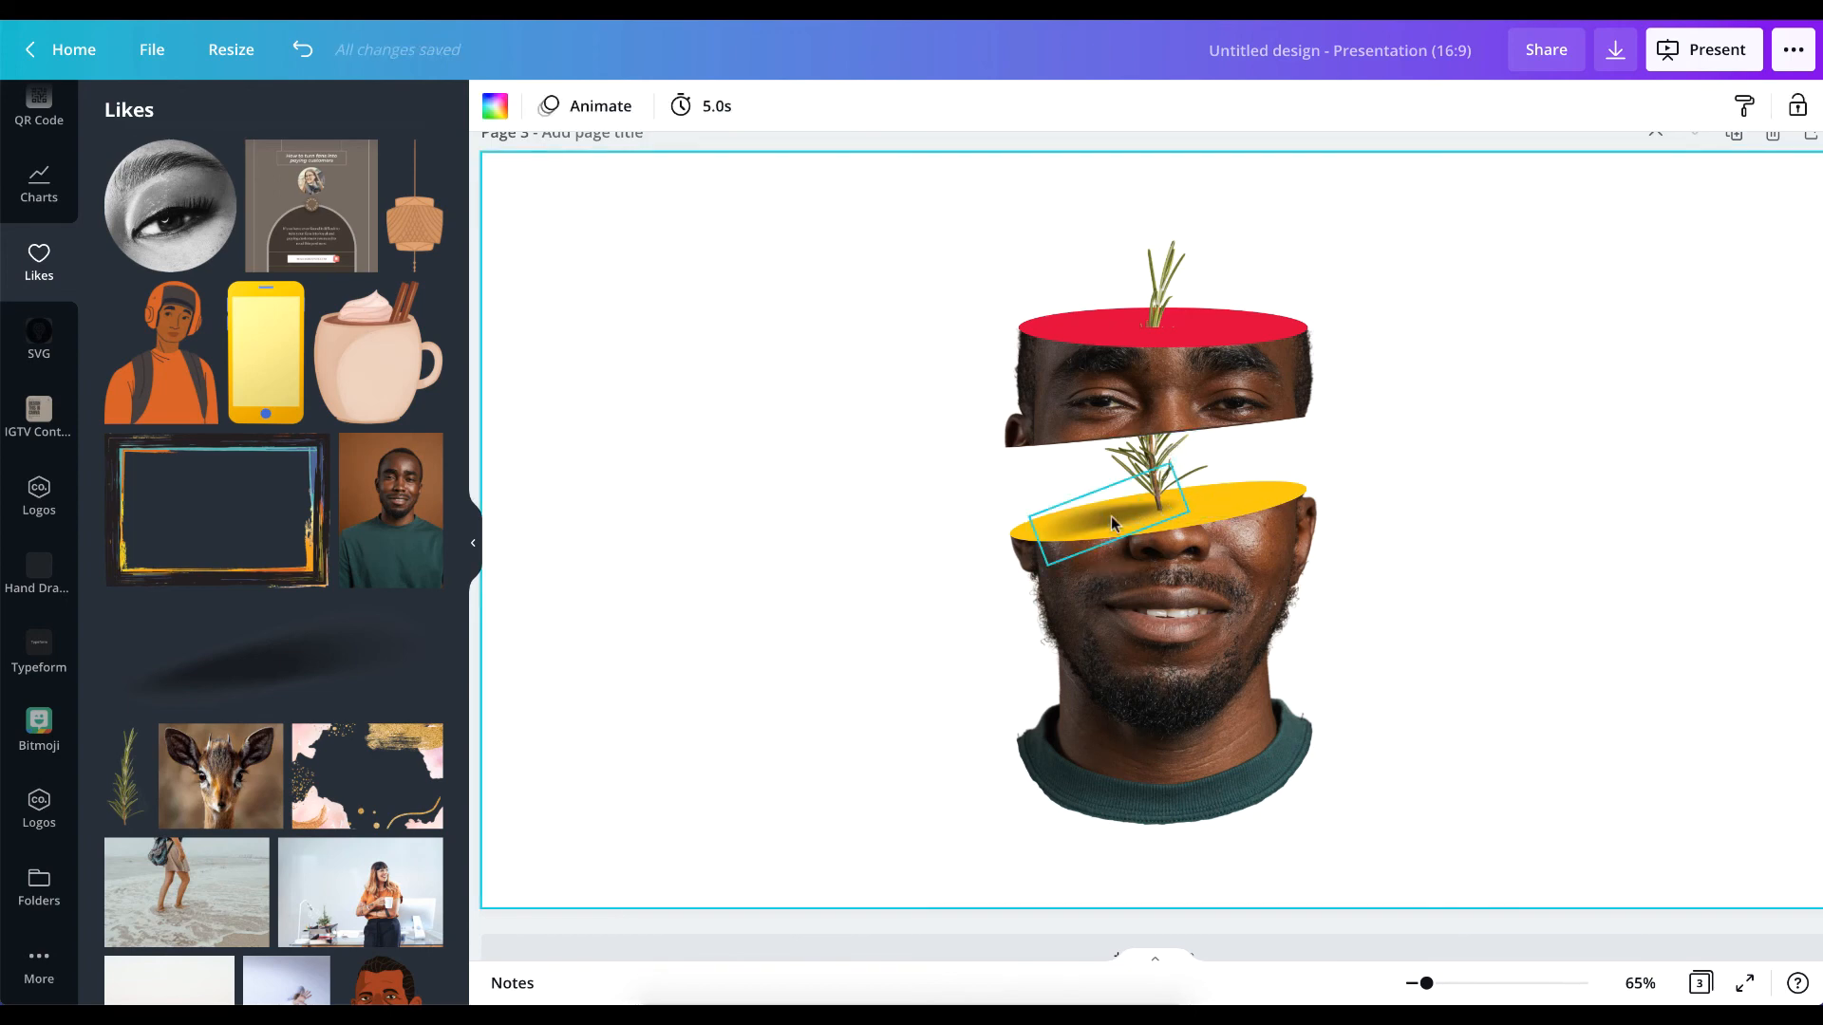
left_click(1113, 522)
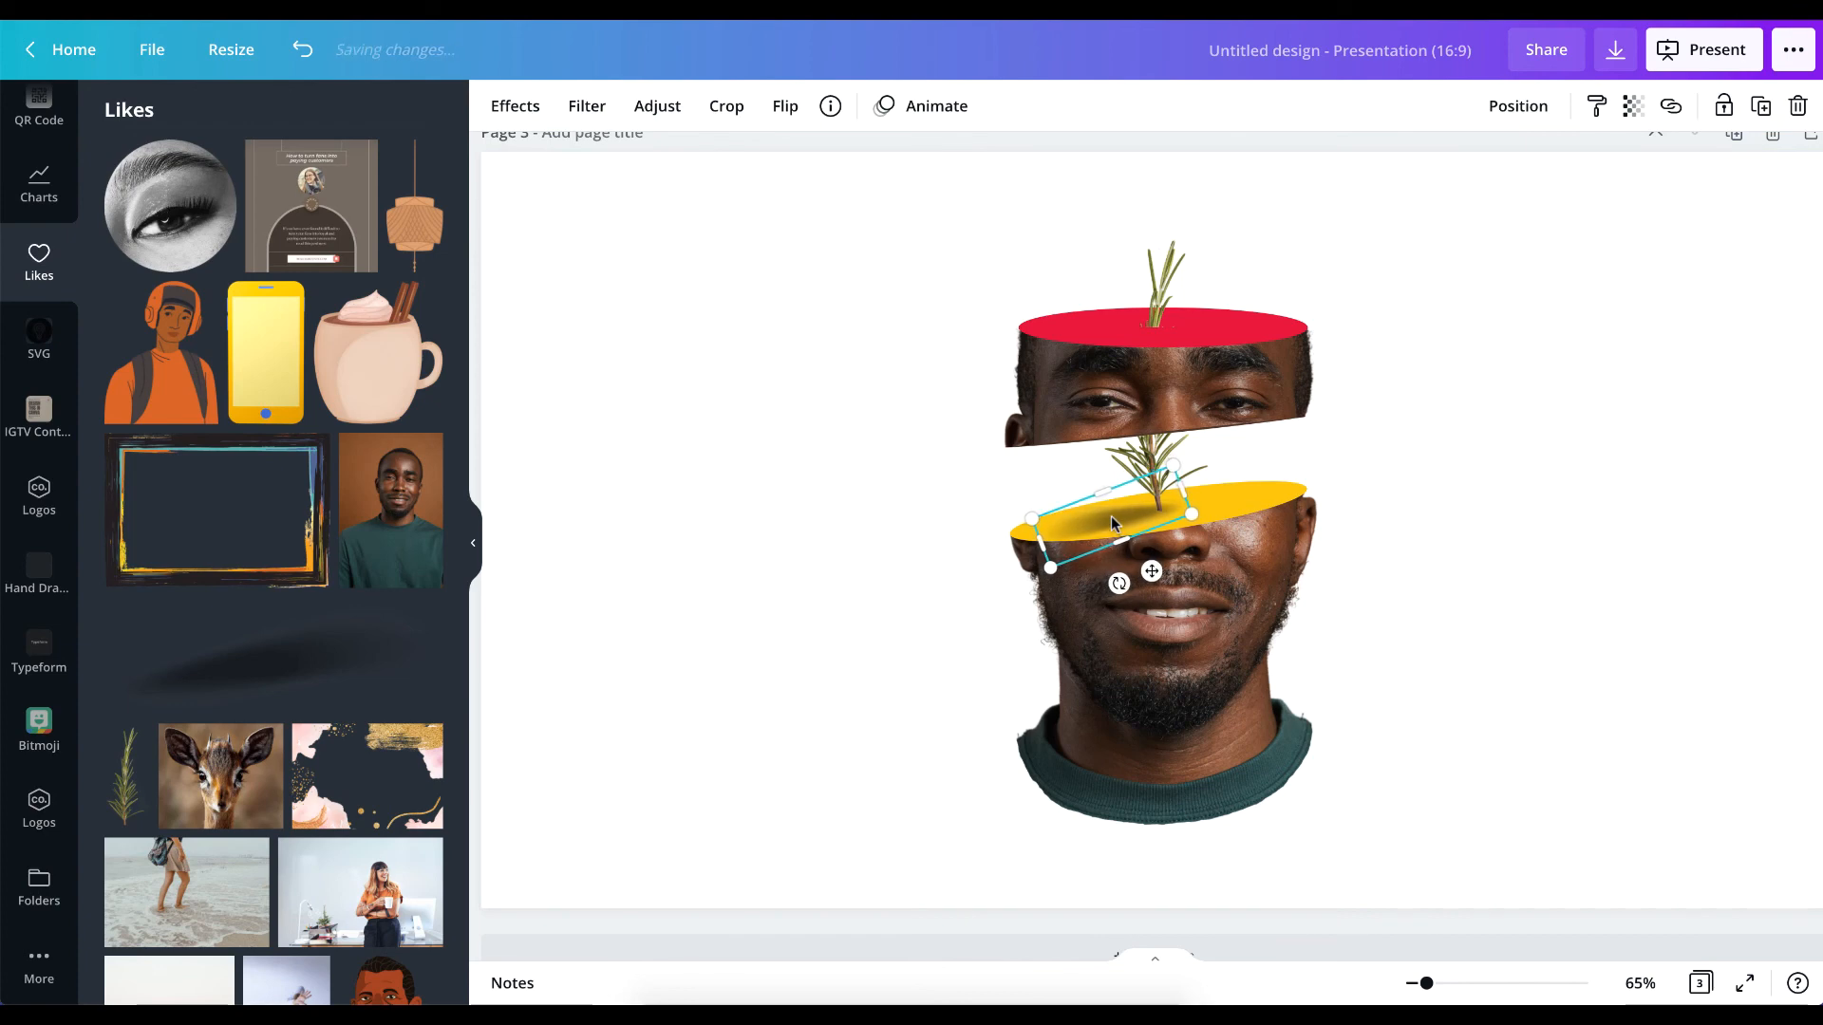
key("Right")
key("Right")
key("Right")
key("Right")
key("Right")
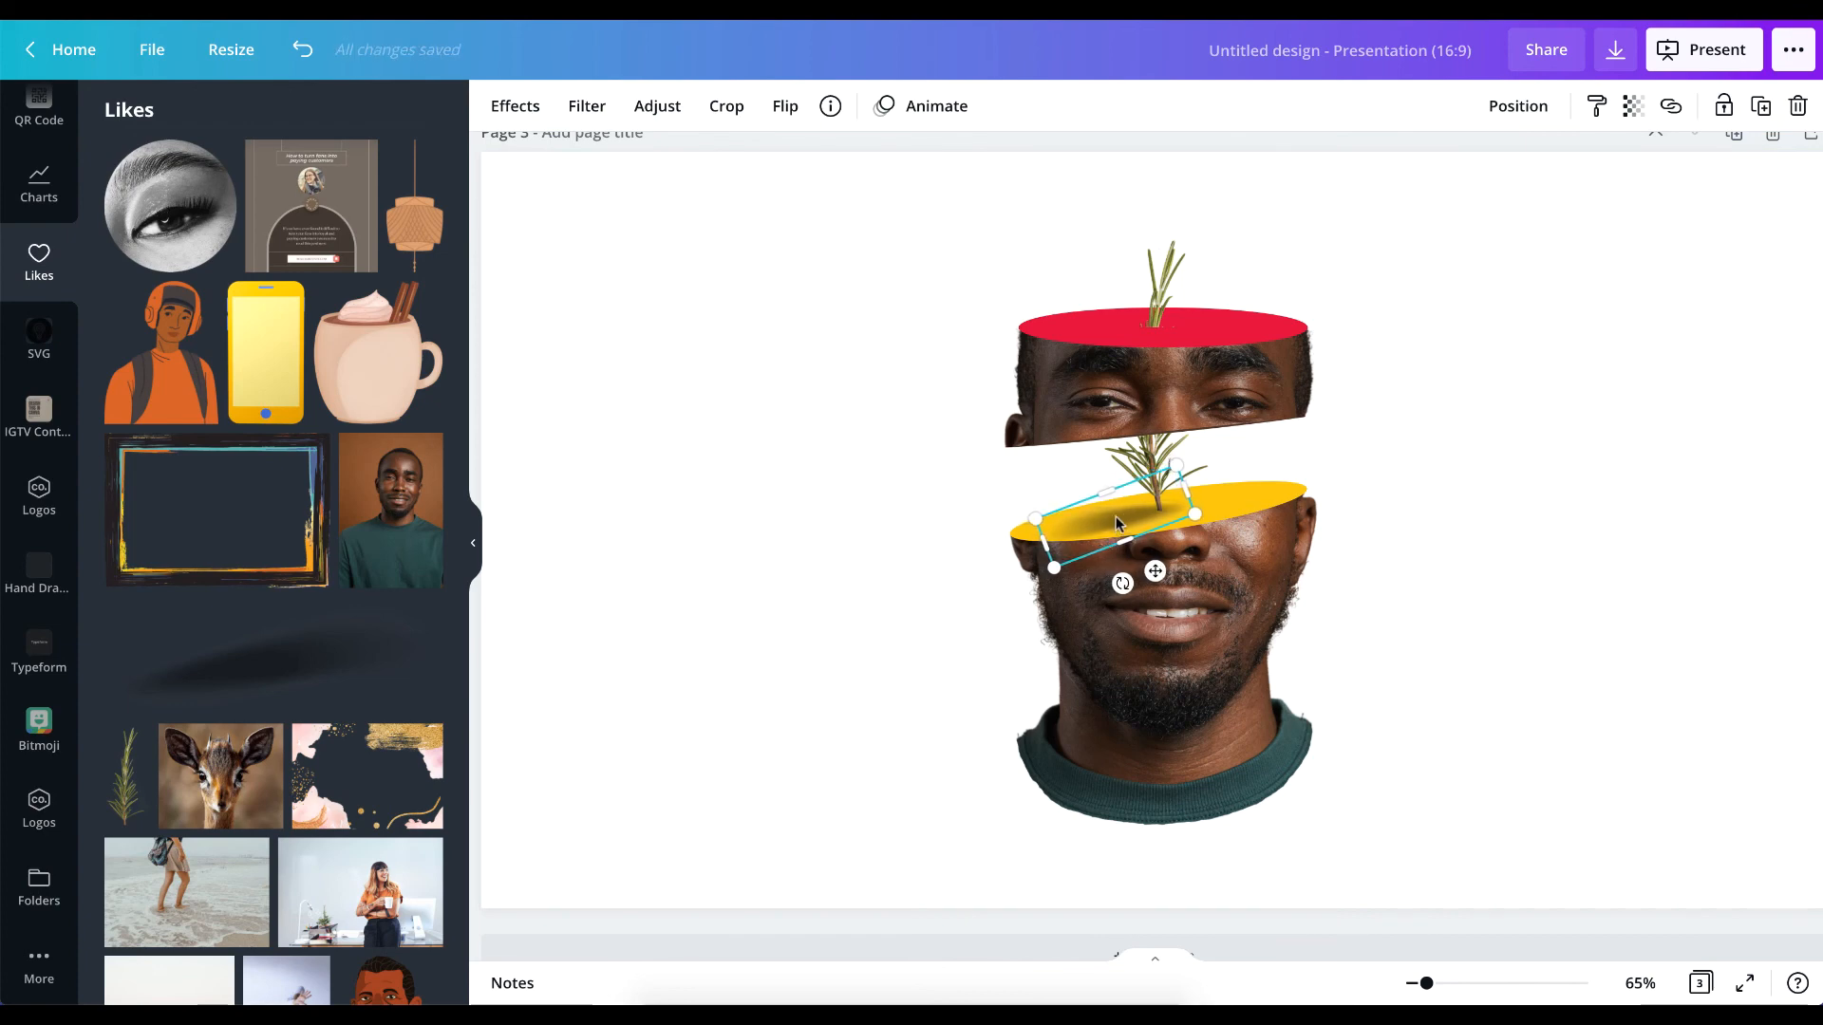
left_click_drag(1117, 523, 1081, 553)
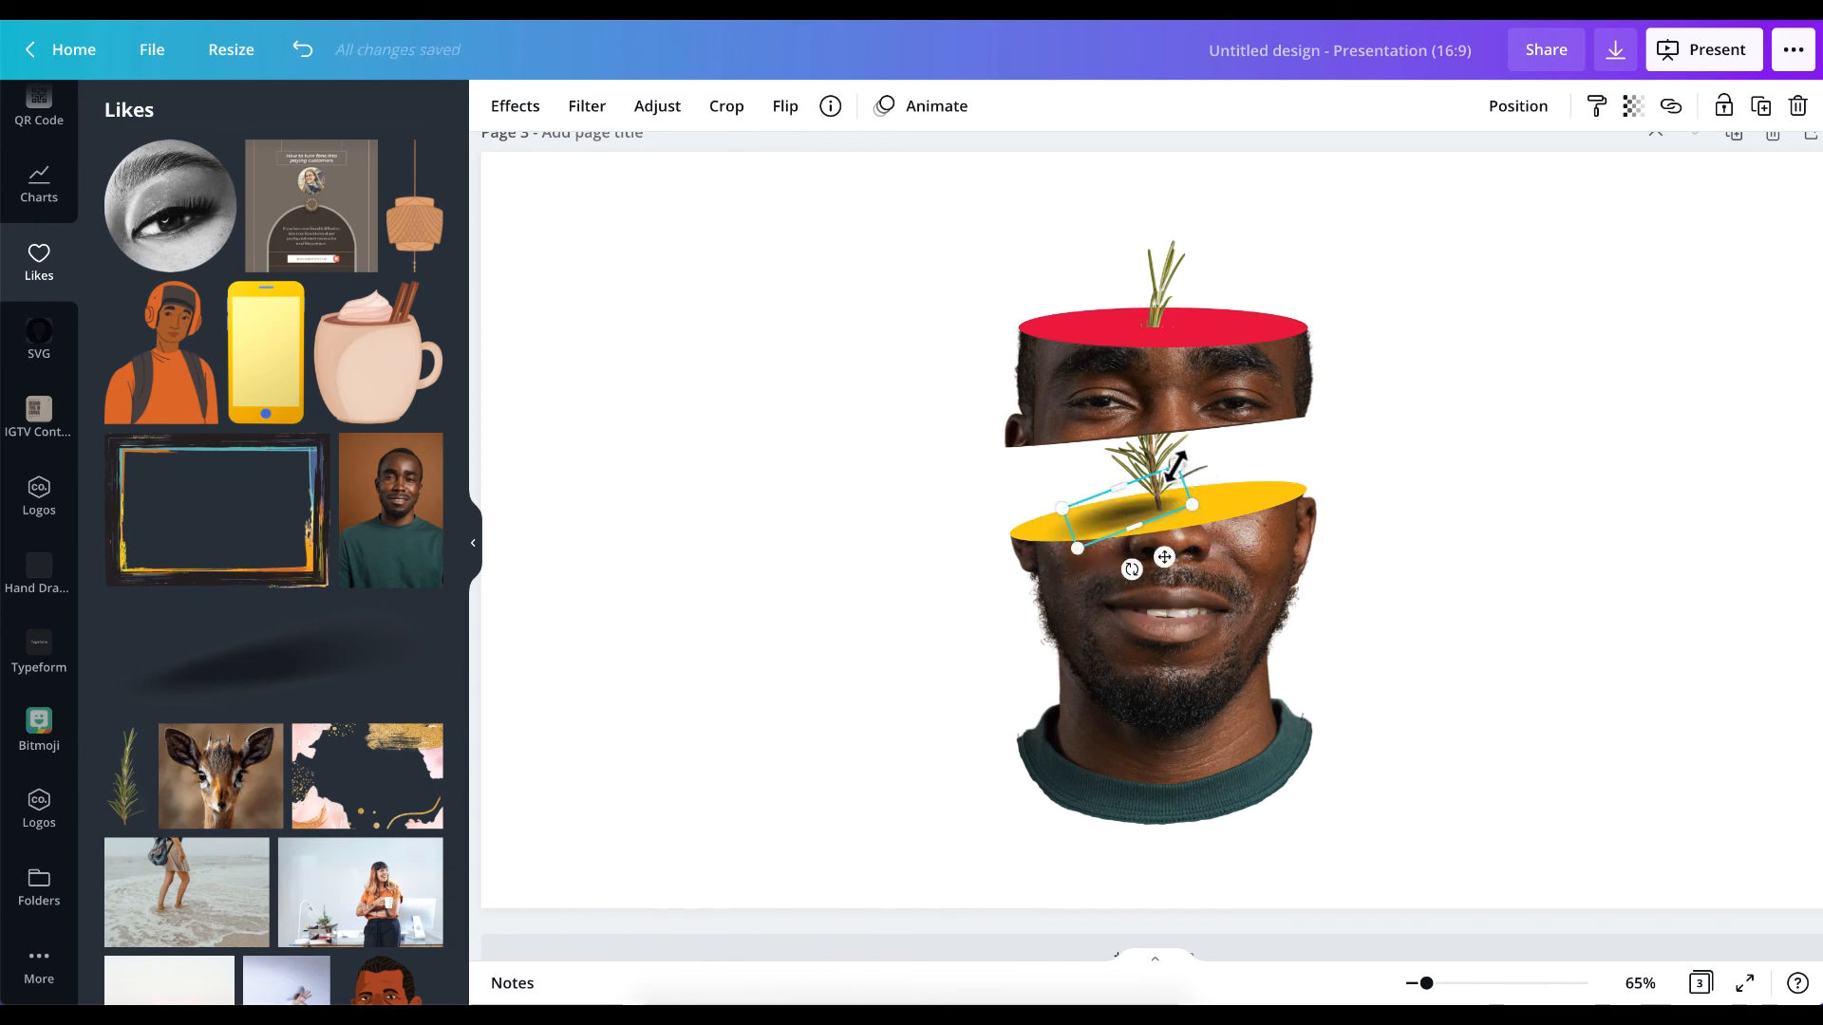
left_click_drag(1179, 464, 1167, 469)
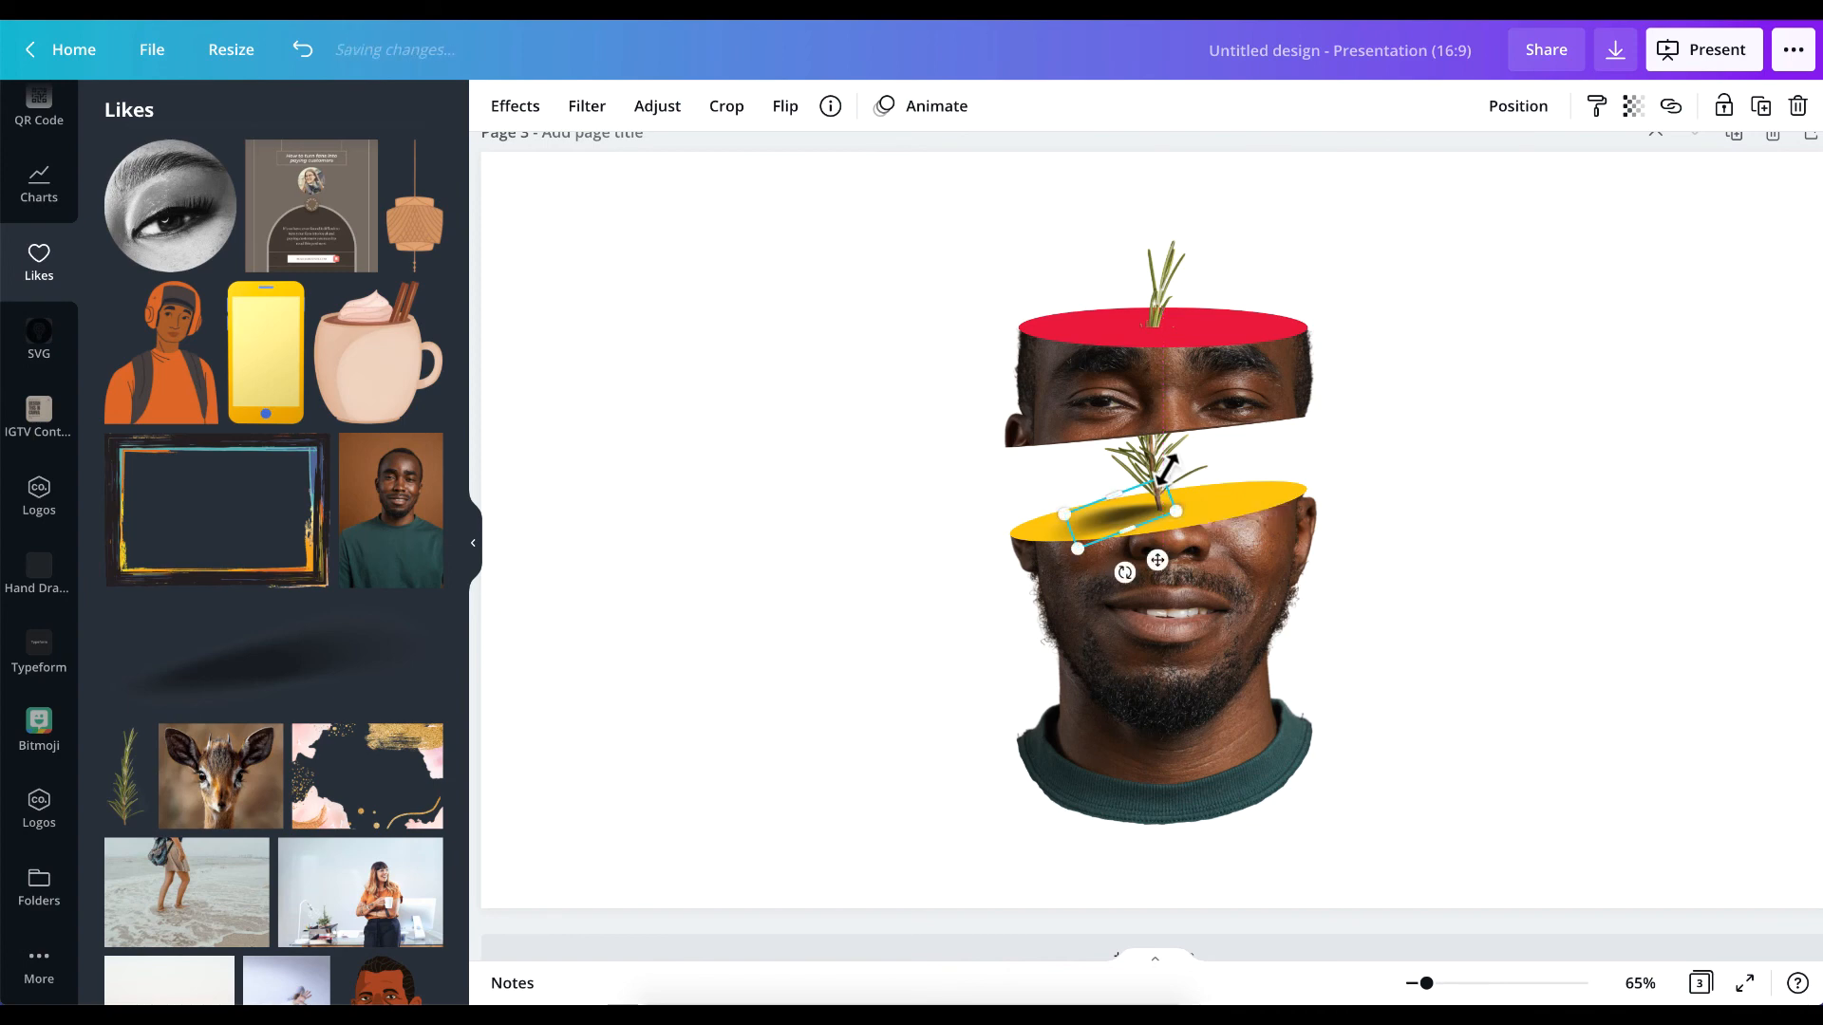
Copy both shadows onto the red ellipse at the upper sprig's base, rotate them to suit the flatter cut and shrink them slightly.
left_click(1045, 535, "shift")
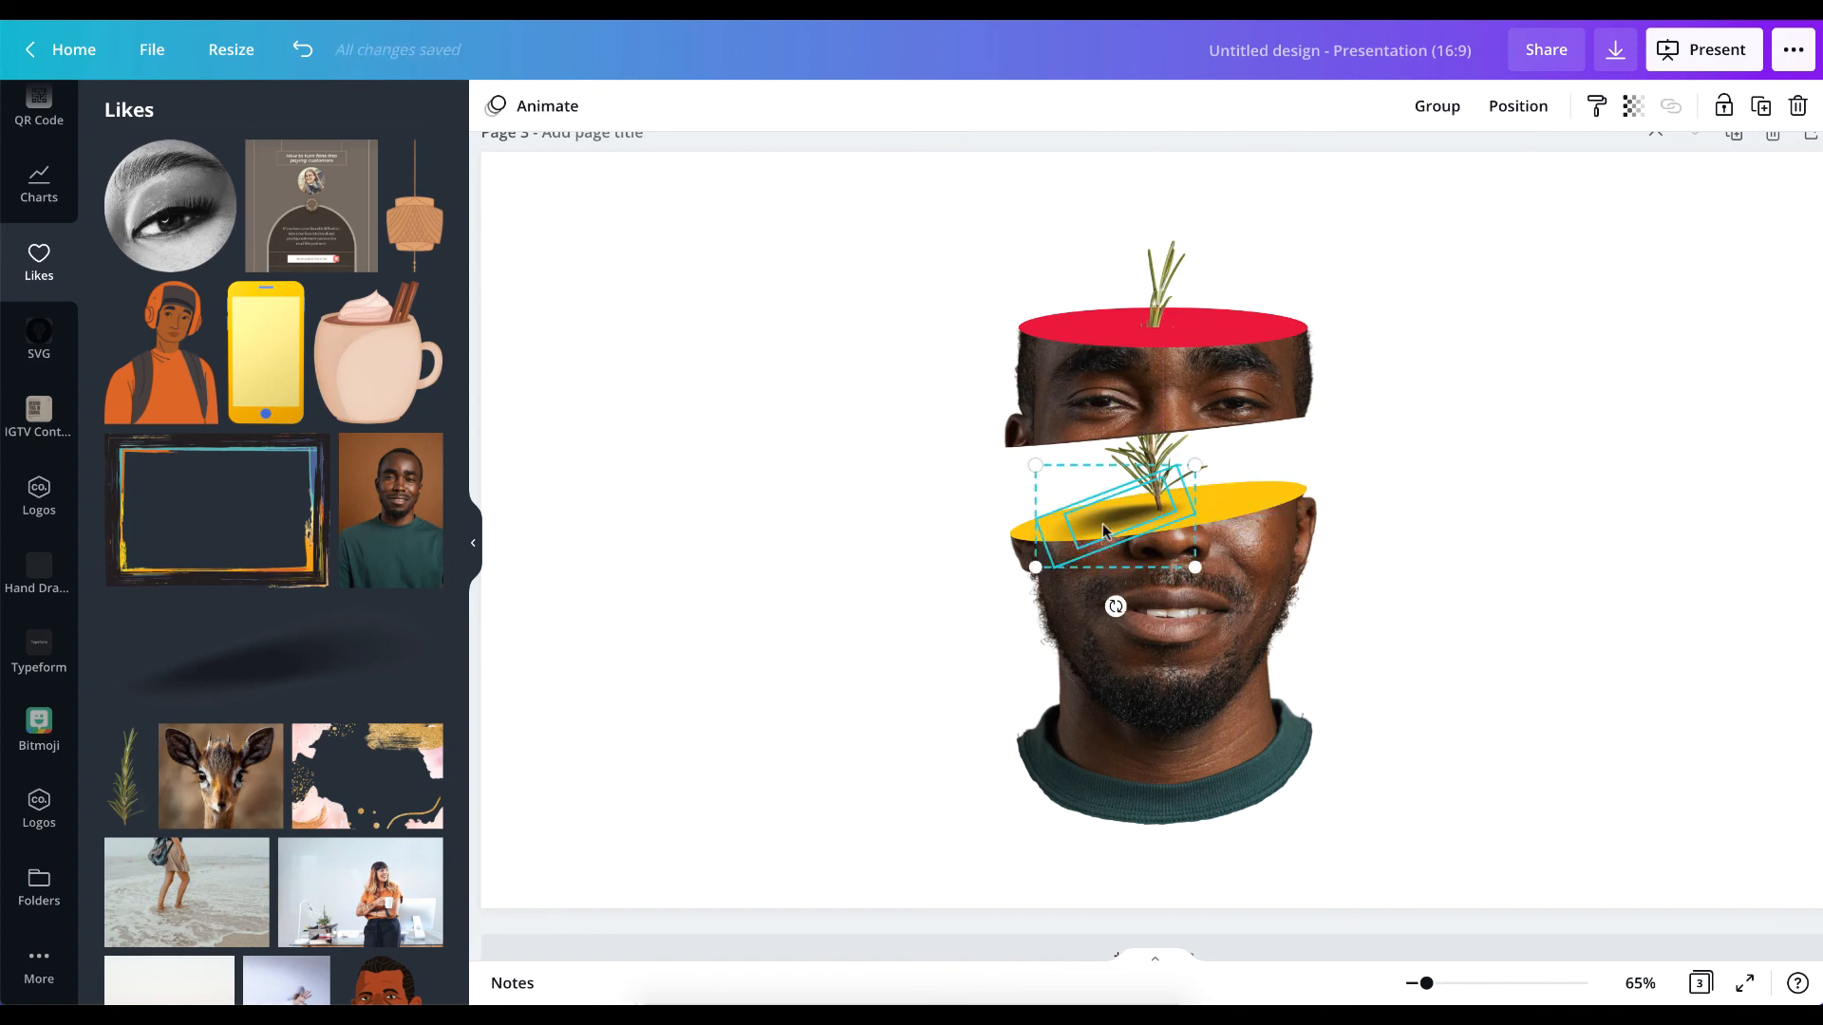
left_click_drag(1102, 528, 1102, 340)
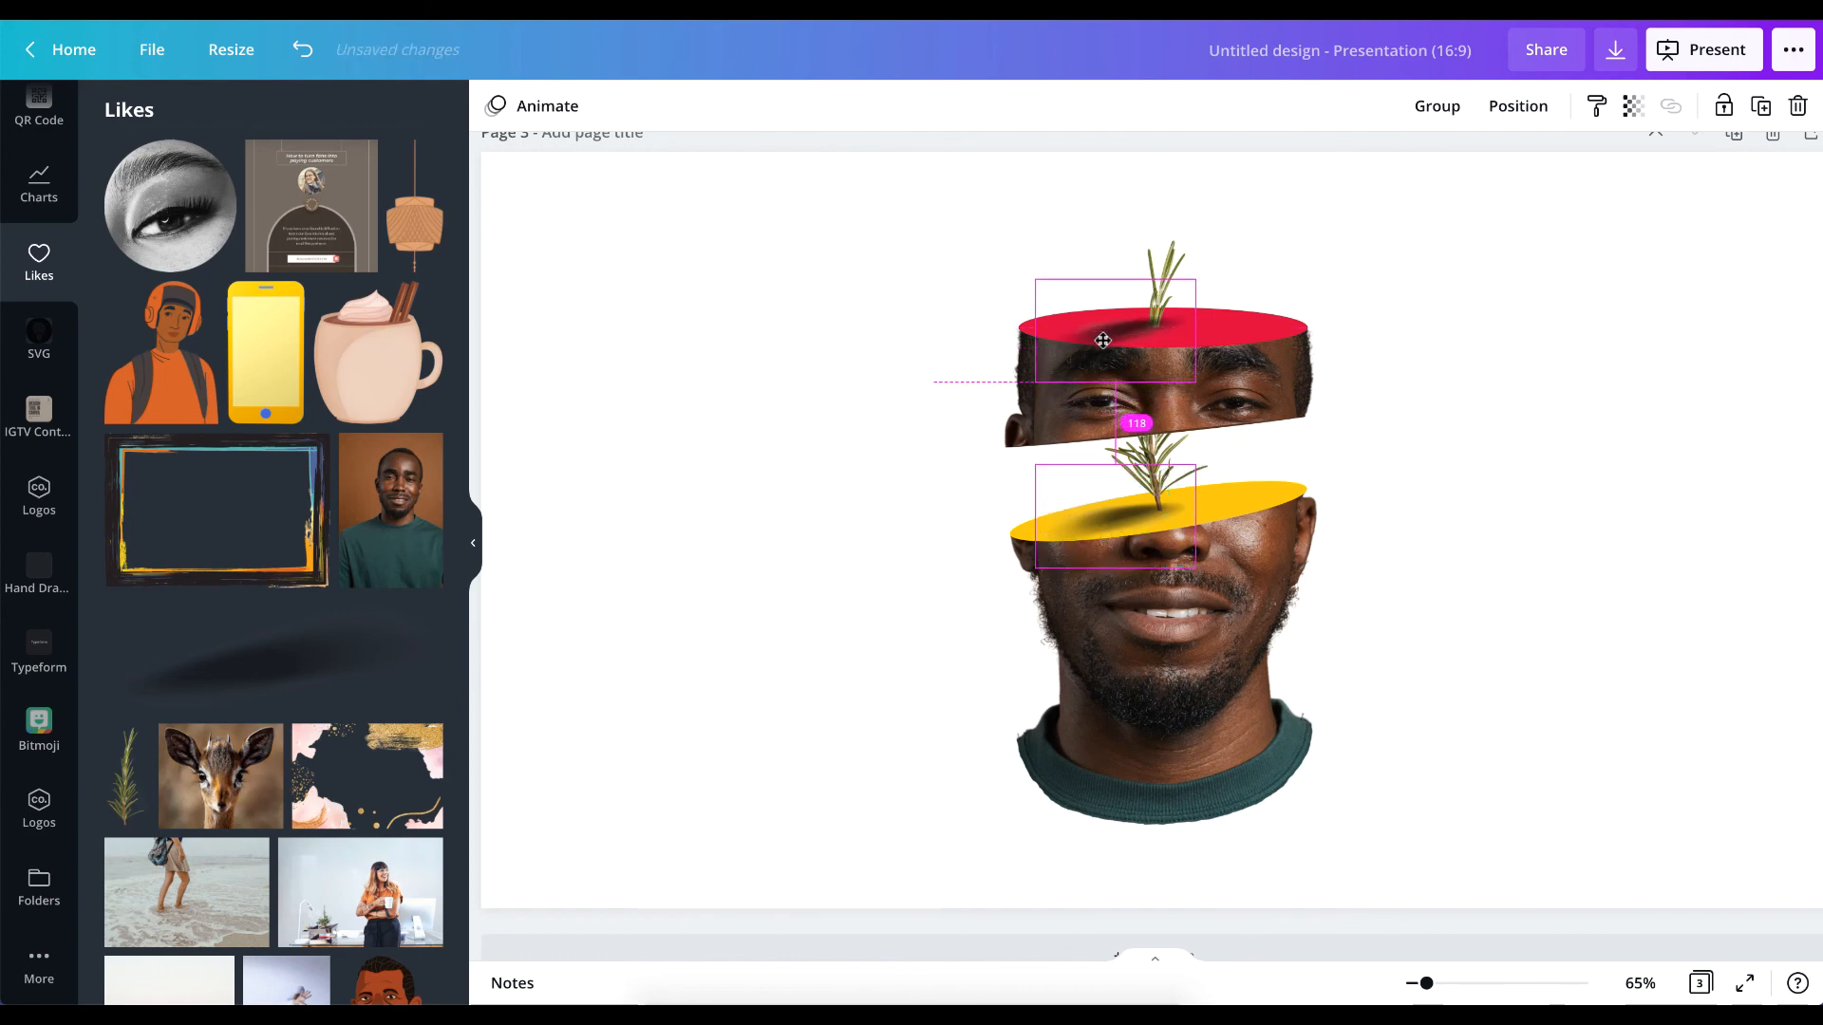
mouse_move(1115, 418)
left_mouse_down()
mouse_move(1068, 404)
mouse_move(1098, 419)
left_mouse_up()
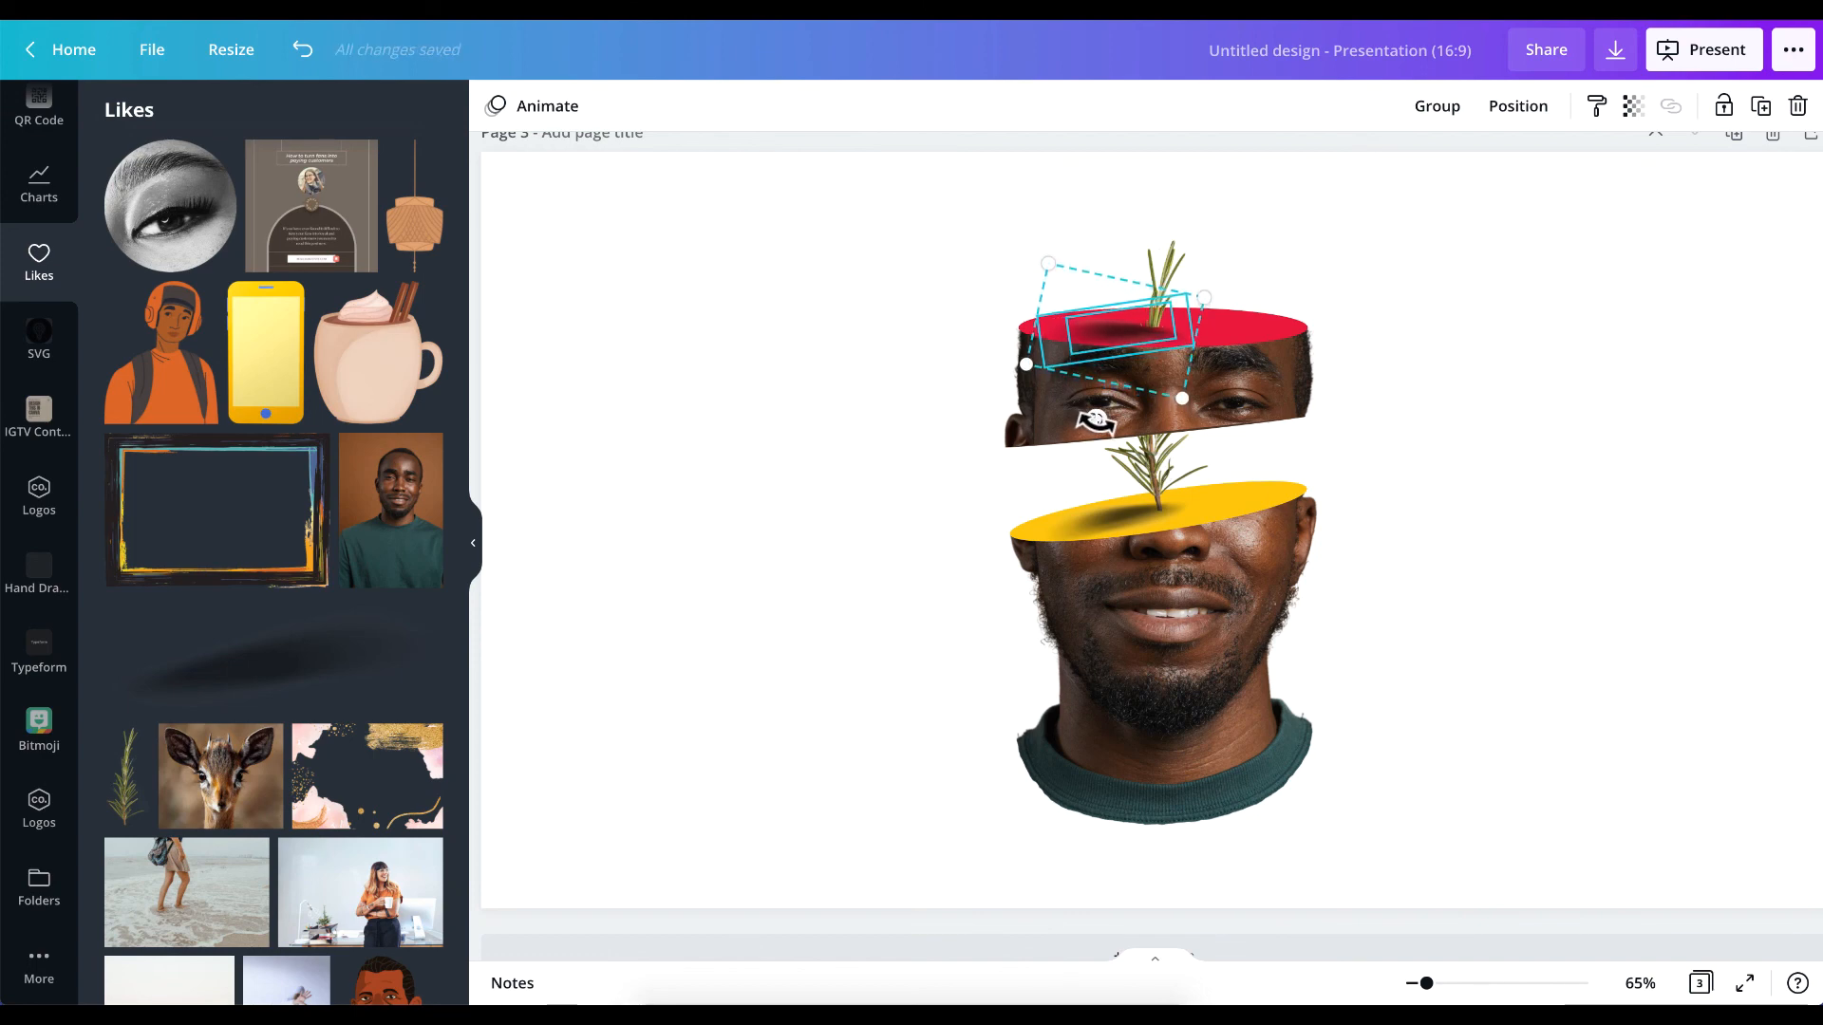
left_click_drag(1097, 421, 1171, 389)
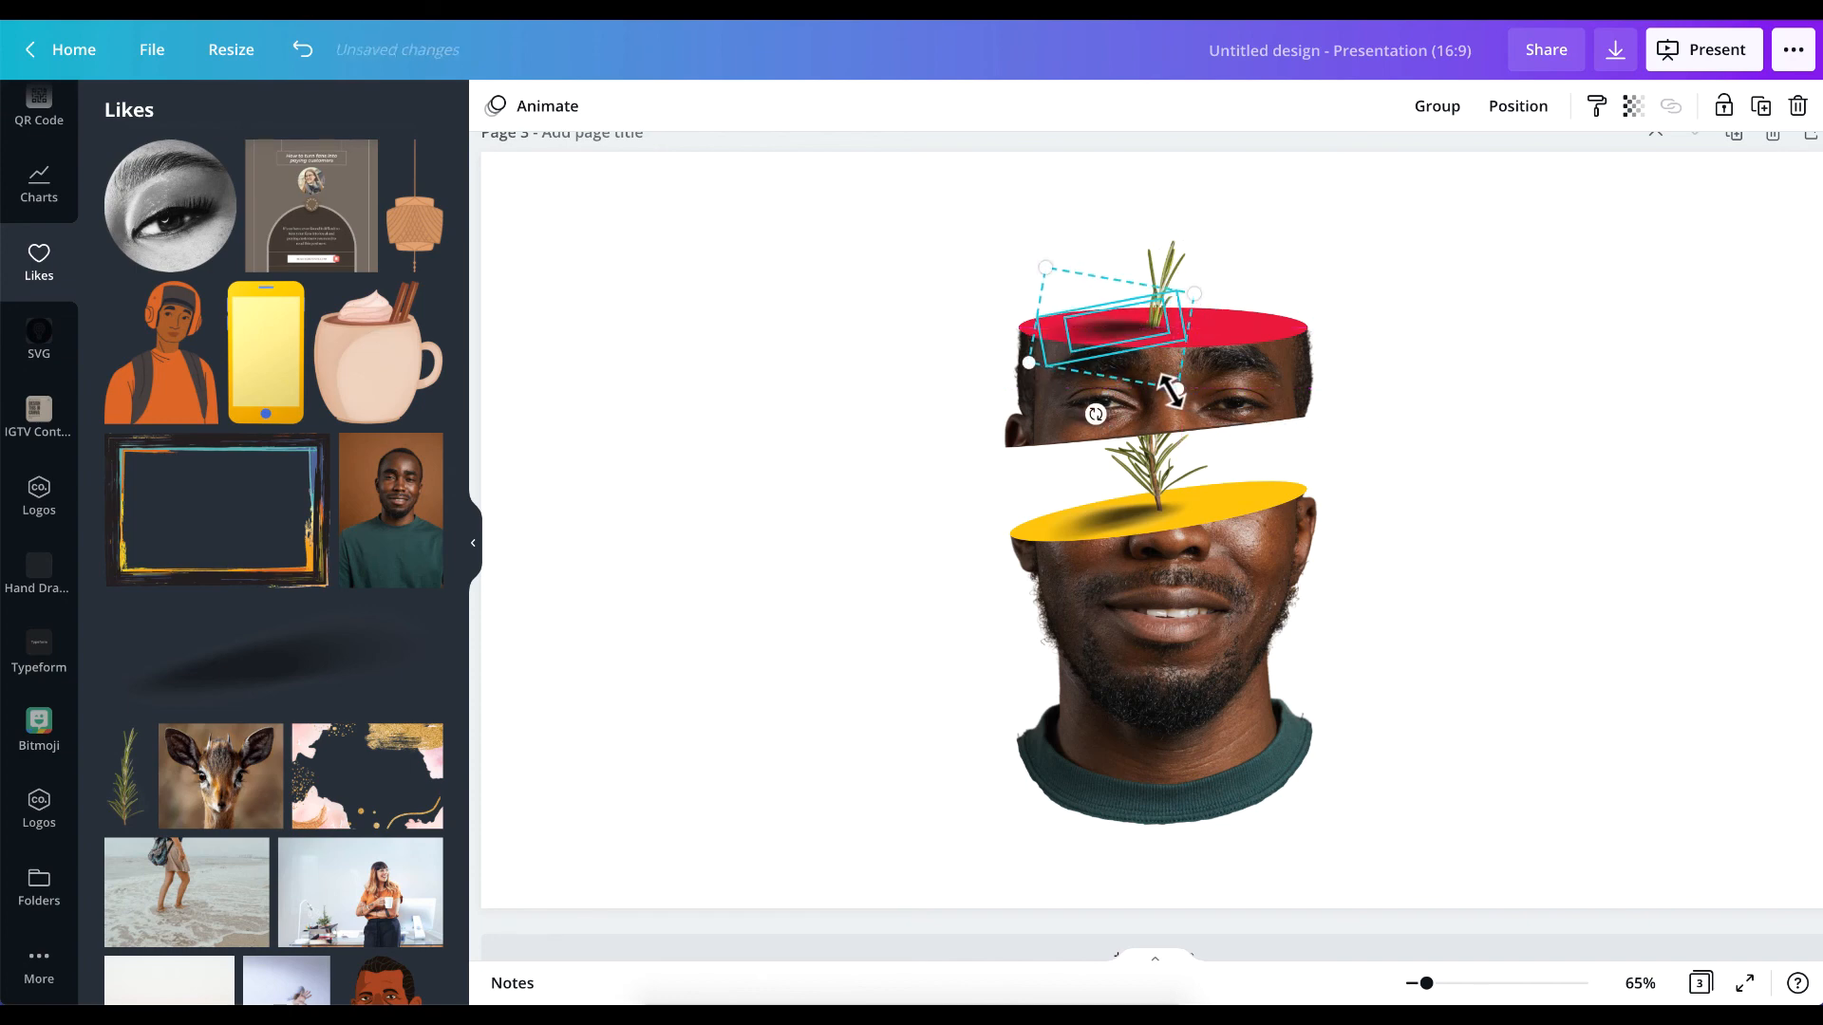
left_click(1609, 427)
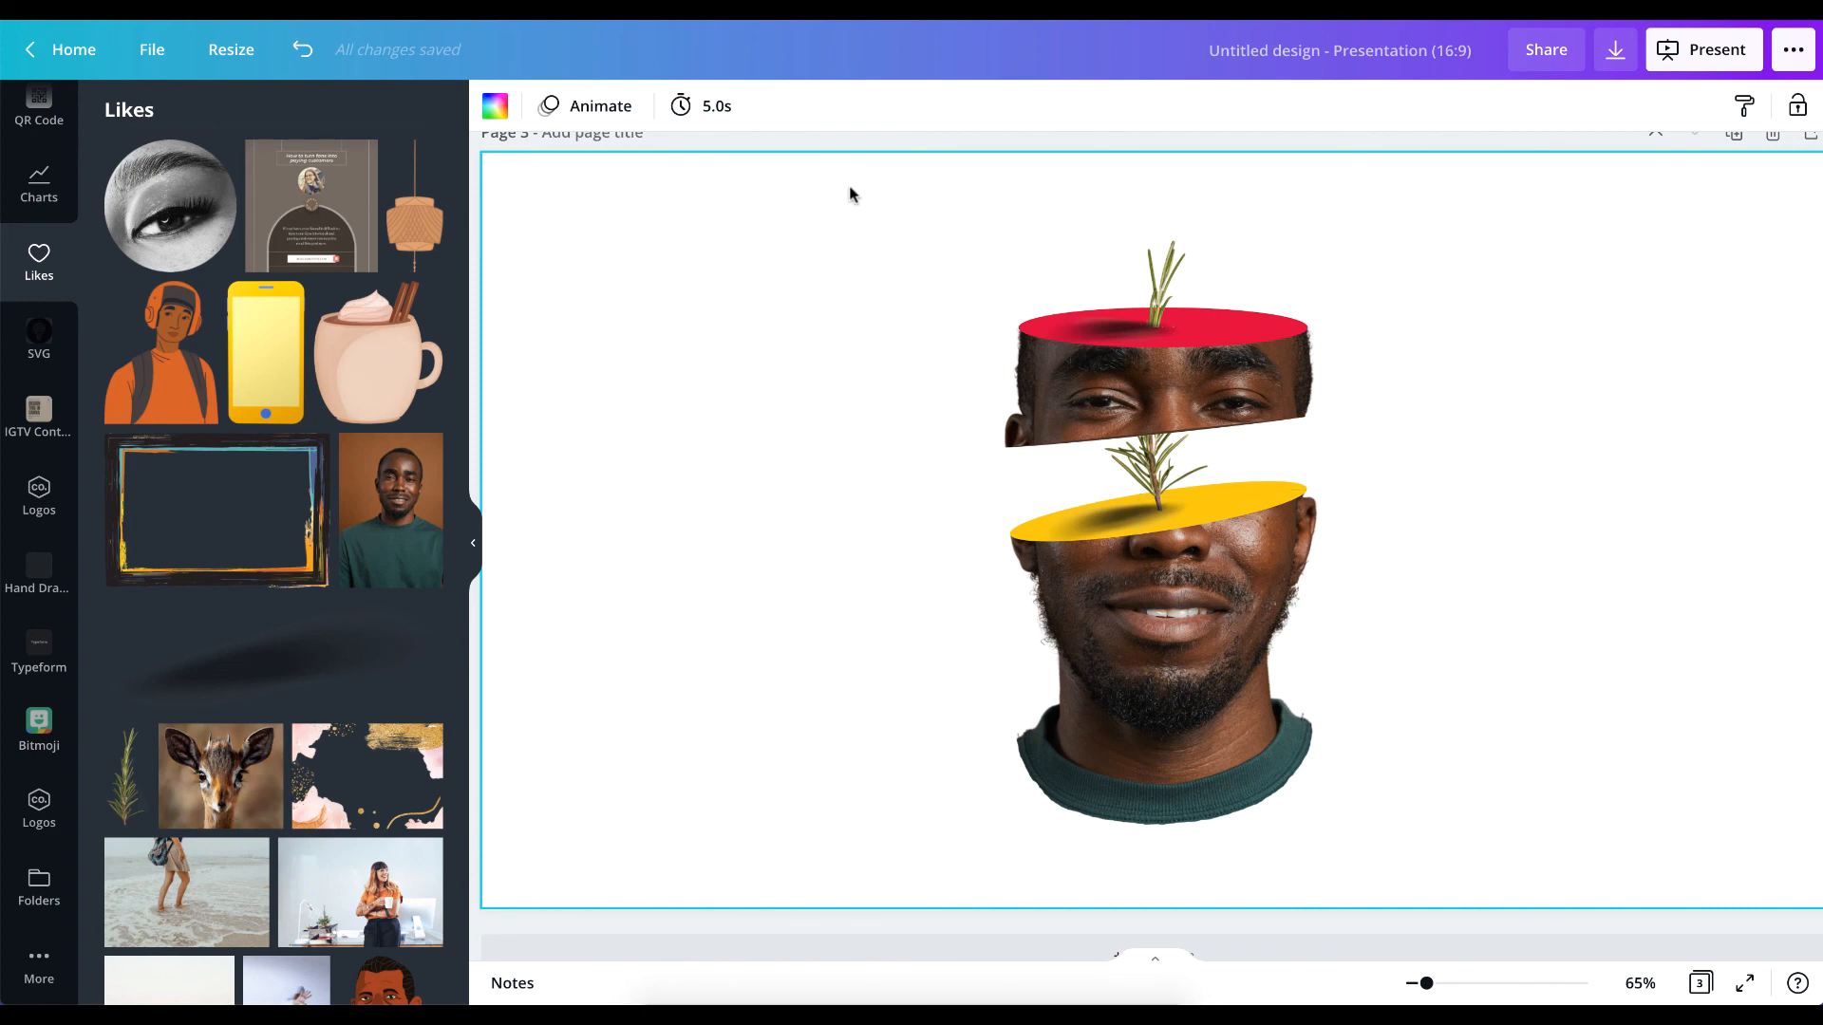
Scale down all the sliced-head elements on page 3 together and group them.
left_click_drag(850, 188, 1332, 798)
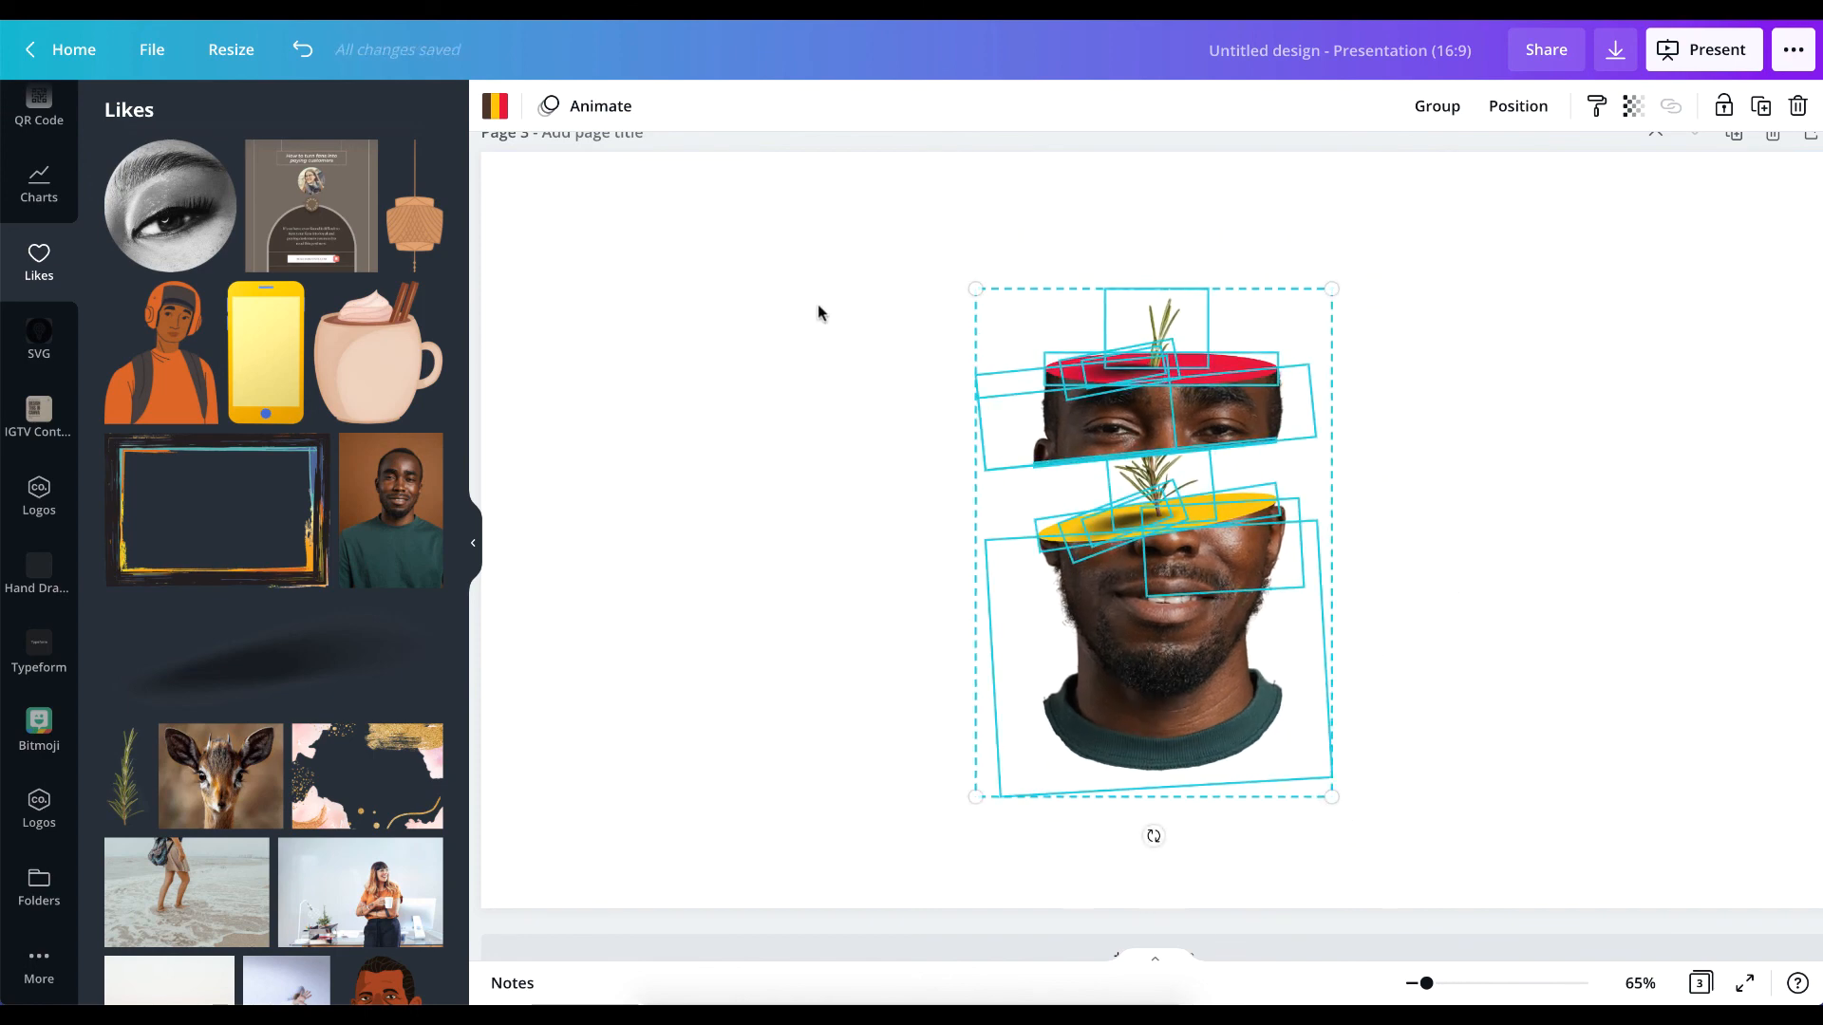
scroll(818, 304, "up", 8)
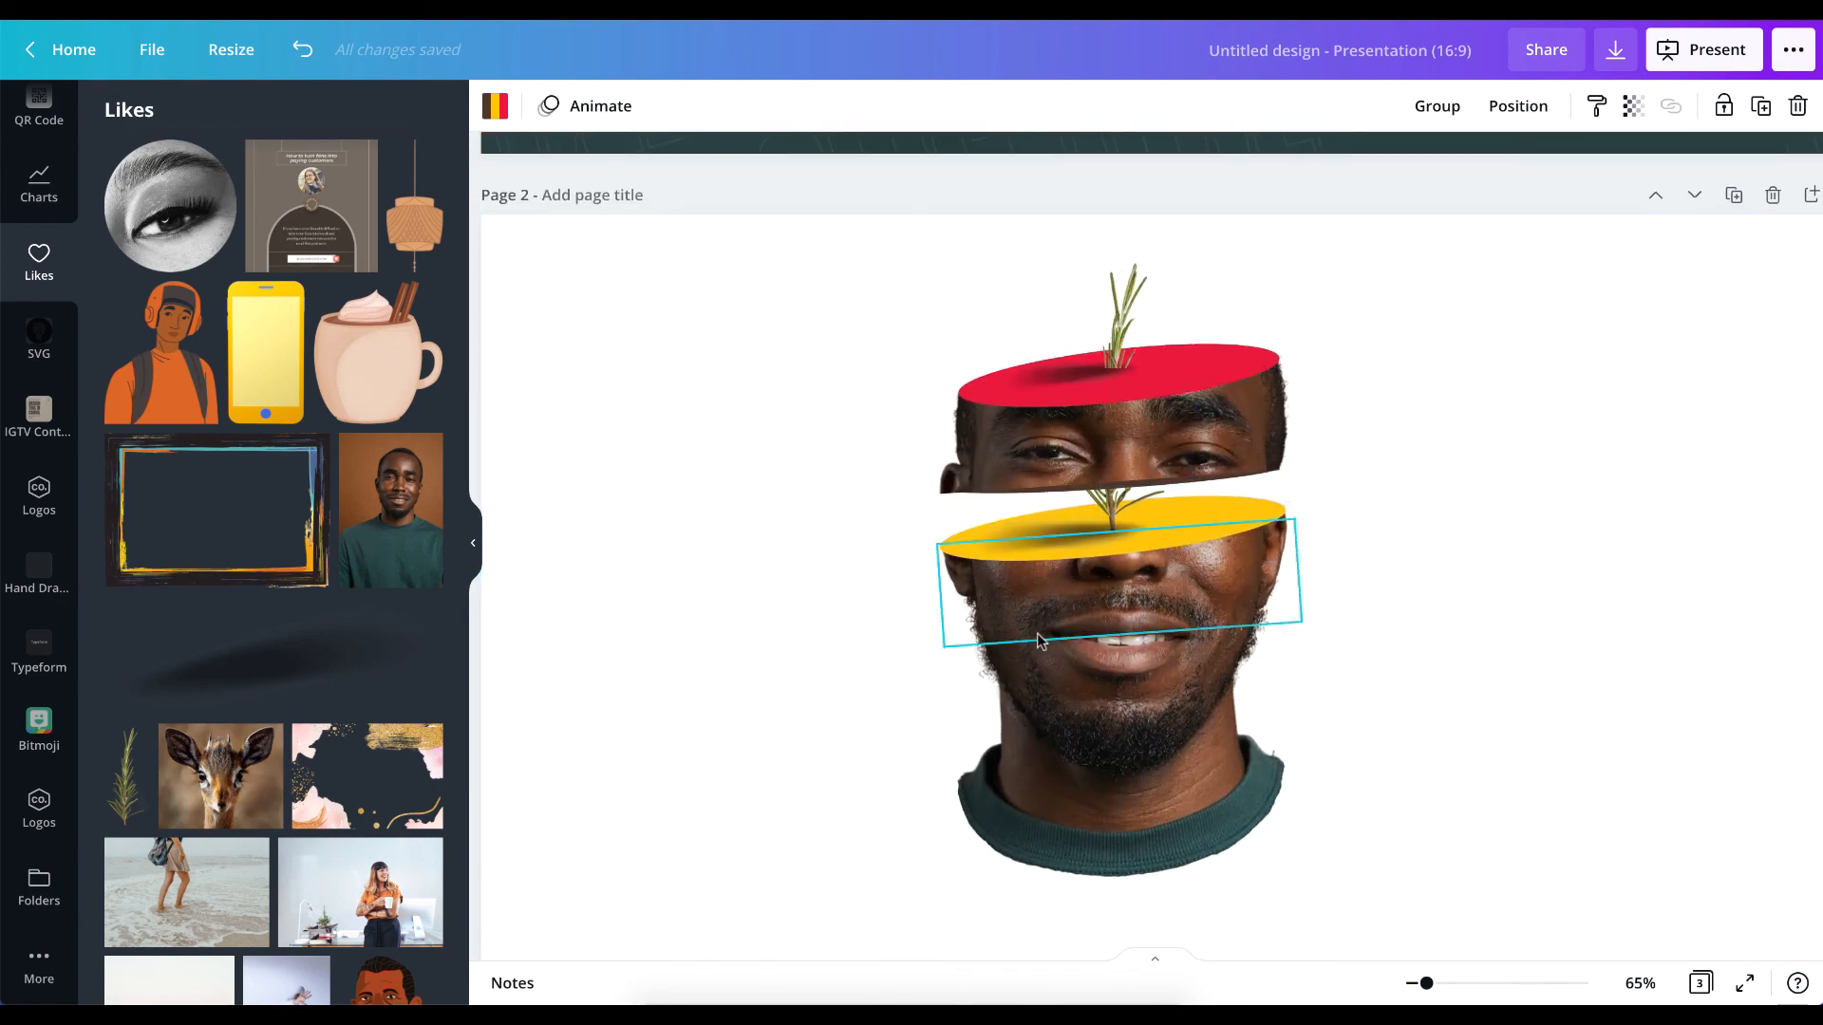
scroll(1037, 634, "down", 8)
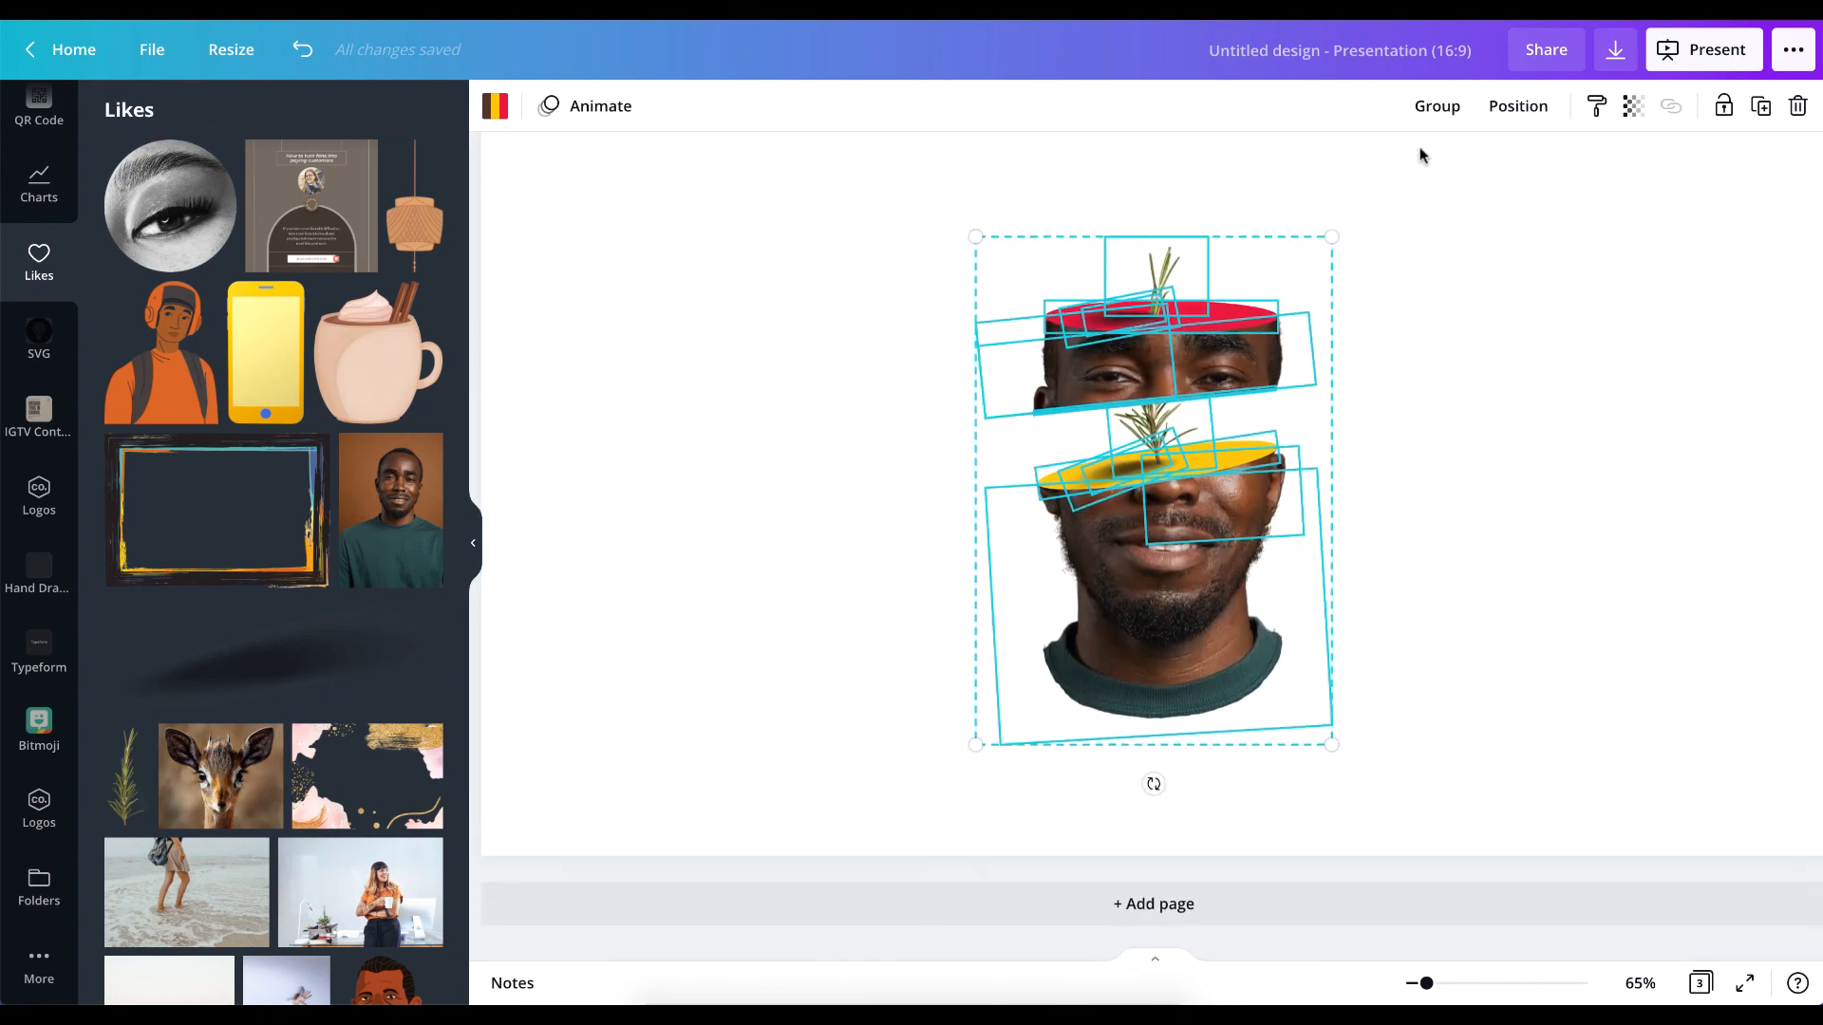
left_click(1436, 105)
left_click(1488, 484)
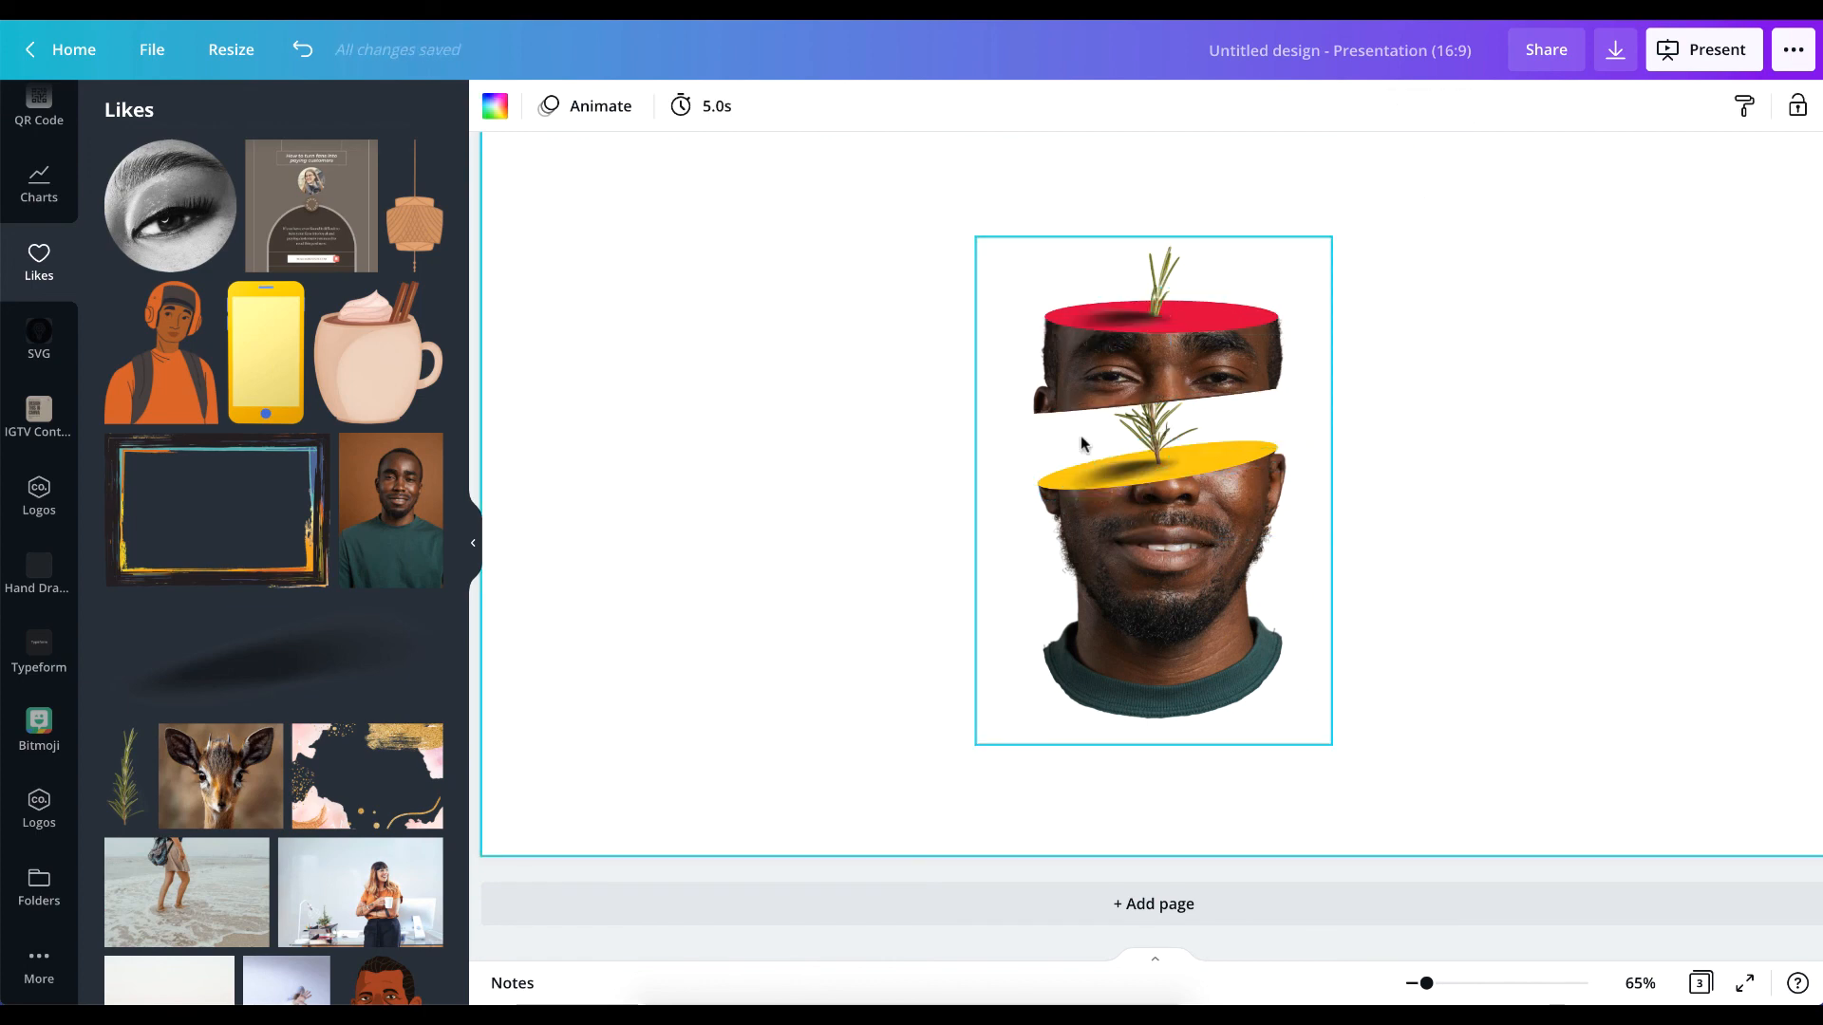
Ungroup the sliced-head artwork and group all its pieces again.
left_click(1181, 434)
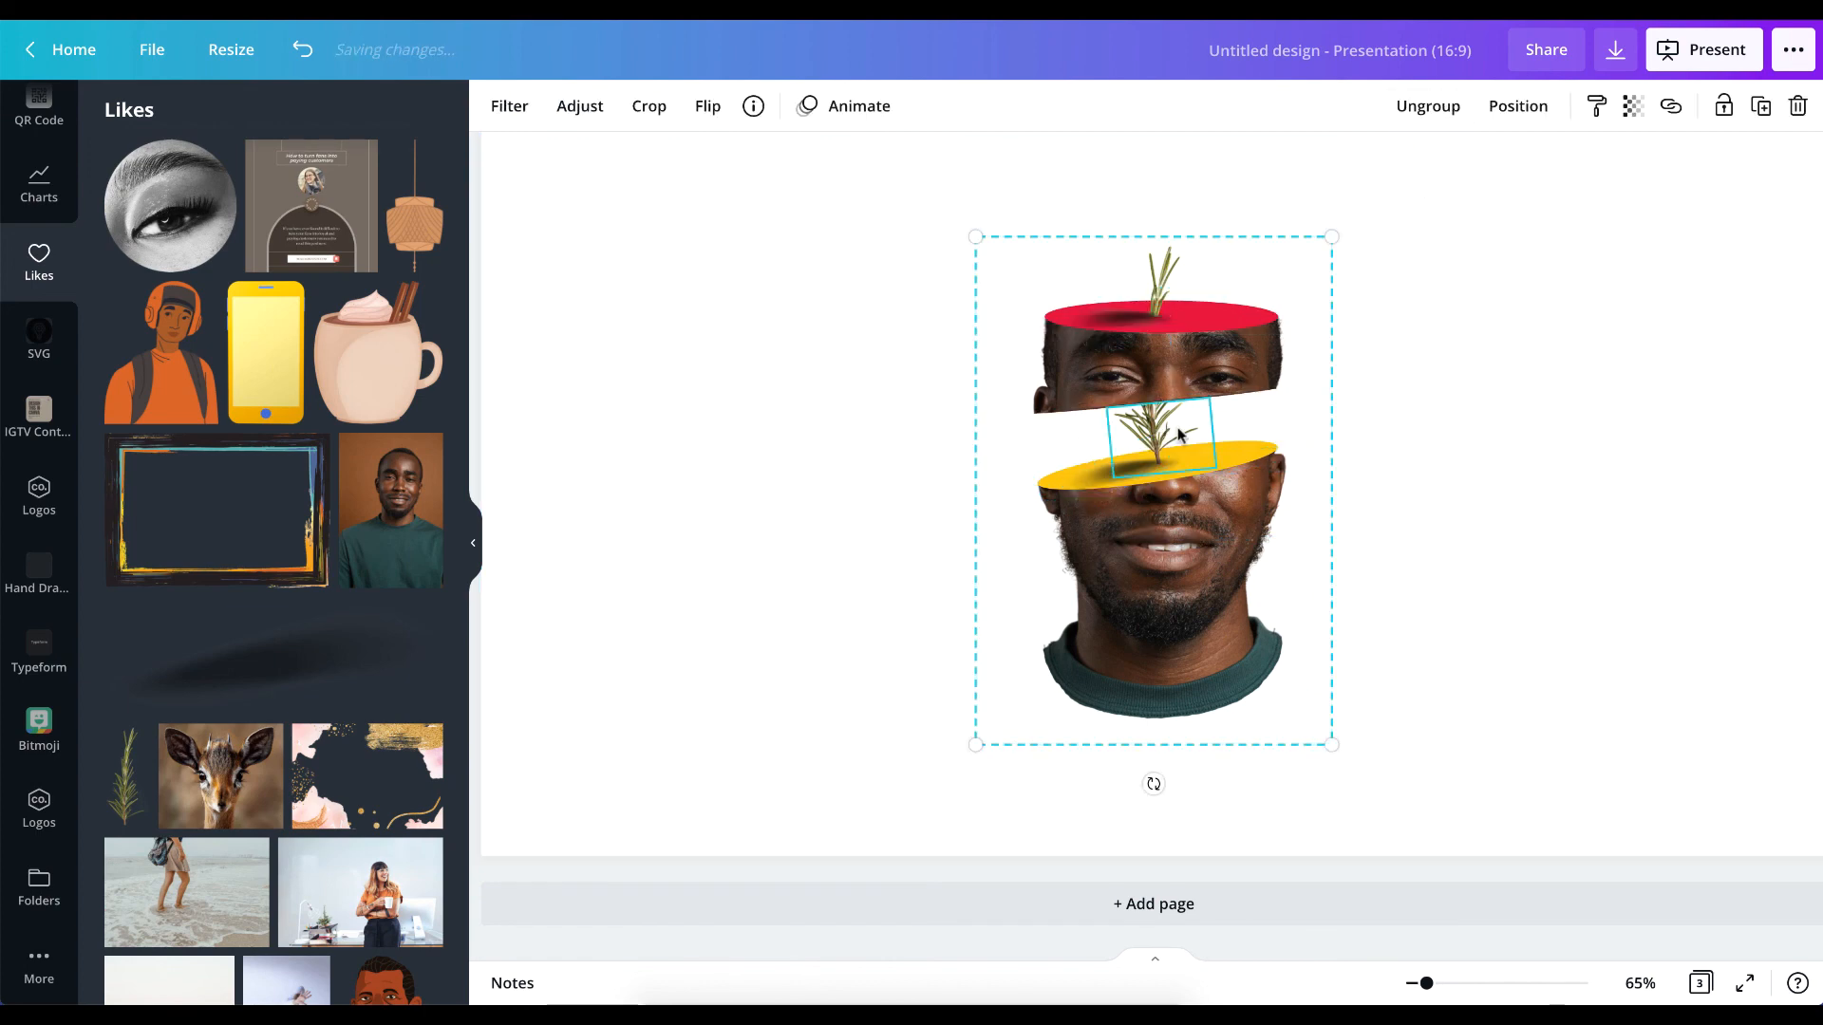
left_click_drag(1177, 434, 1177, 420)
left_click_drag(1177, 428, 1175, 430)
left_click(1434, 105)
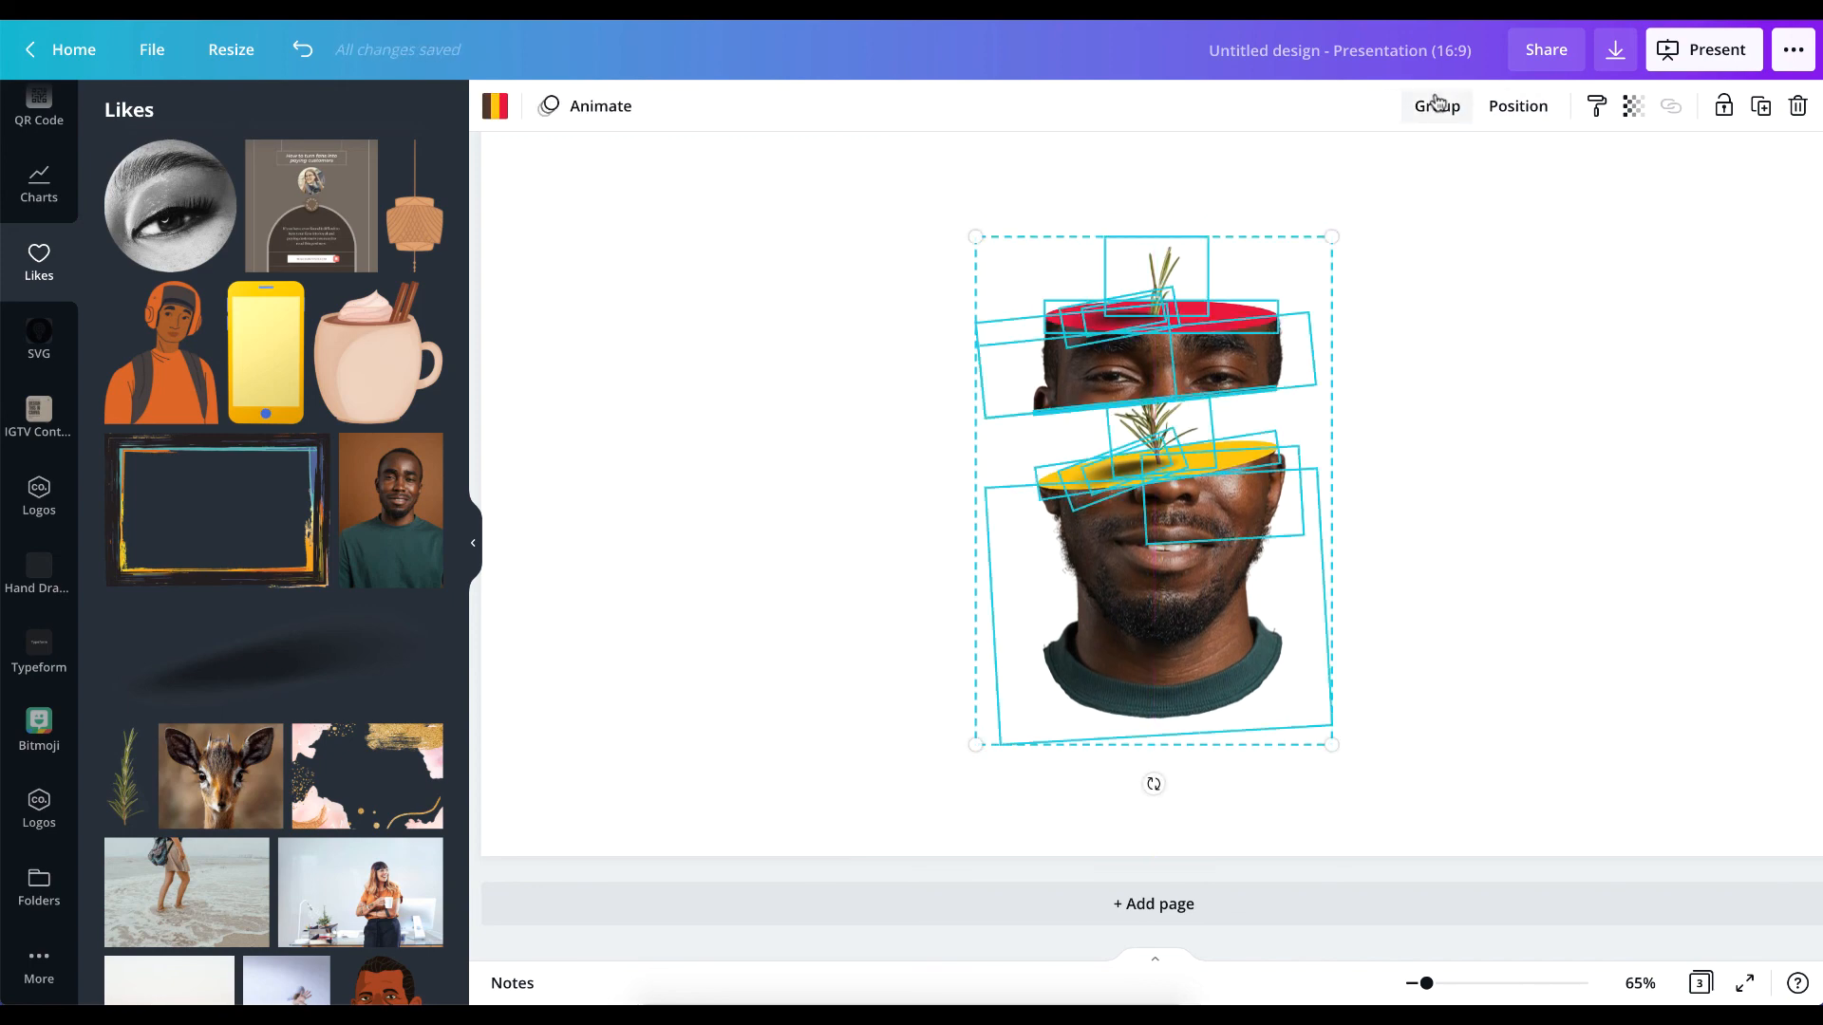
left_click(1436, 103)
Preview page 3's background in brown and white, and set it to black.
scroll(1336, 375, "up", 5)
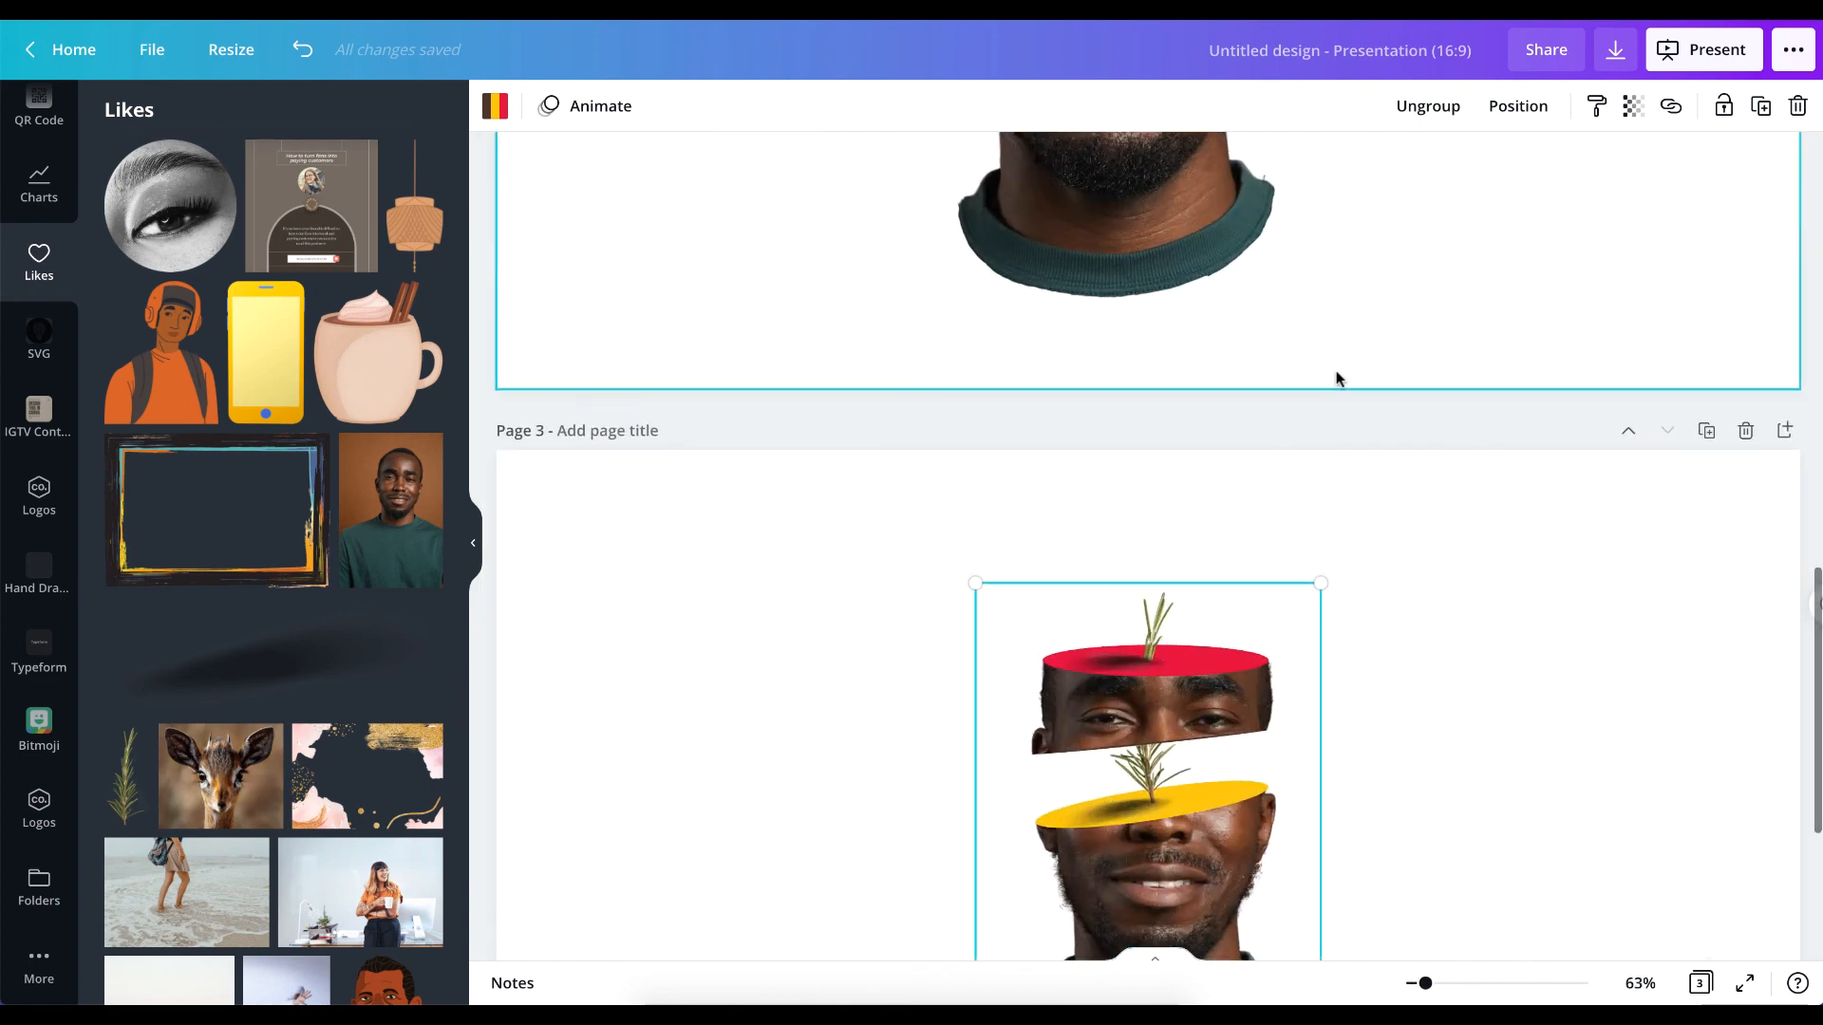
scroll(1399, 553, "down", 3)
left_click(1472, 419)
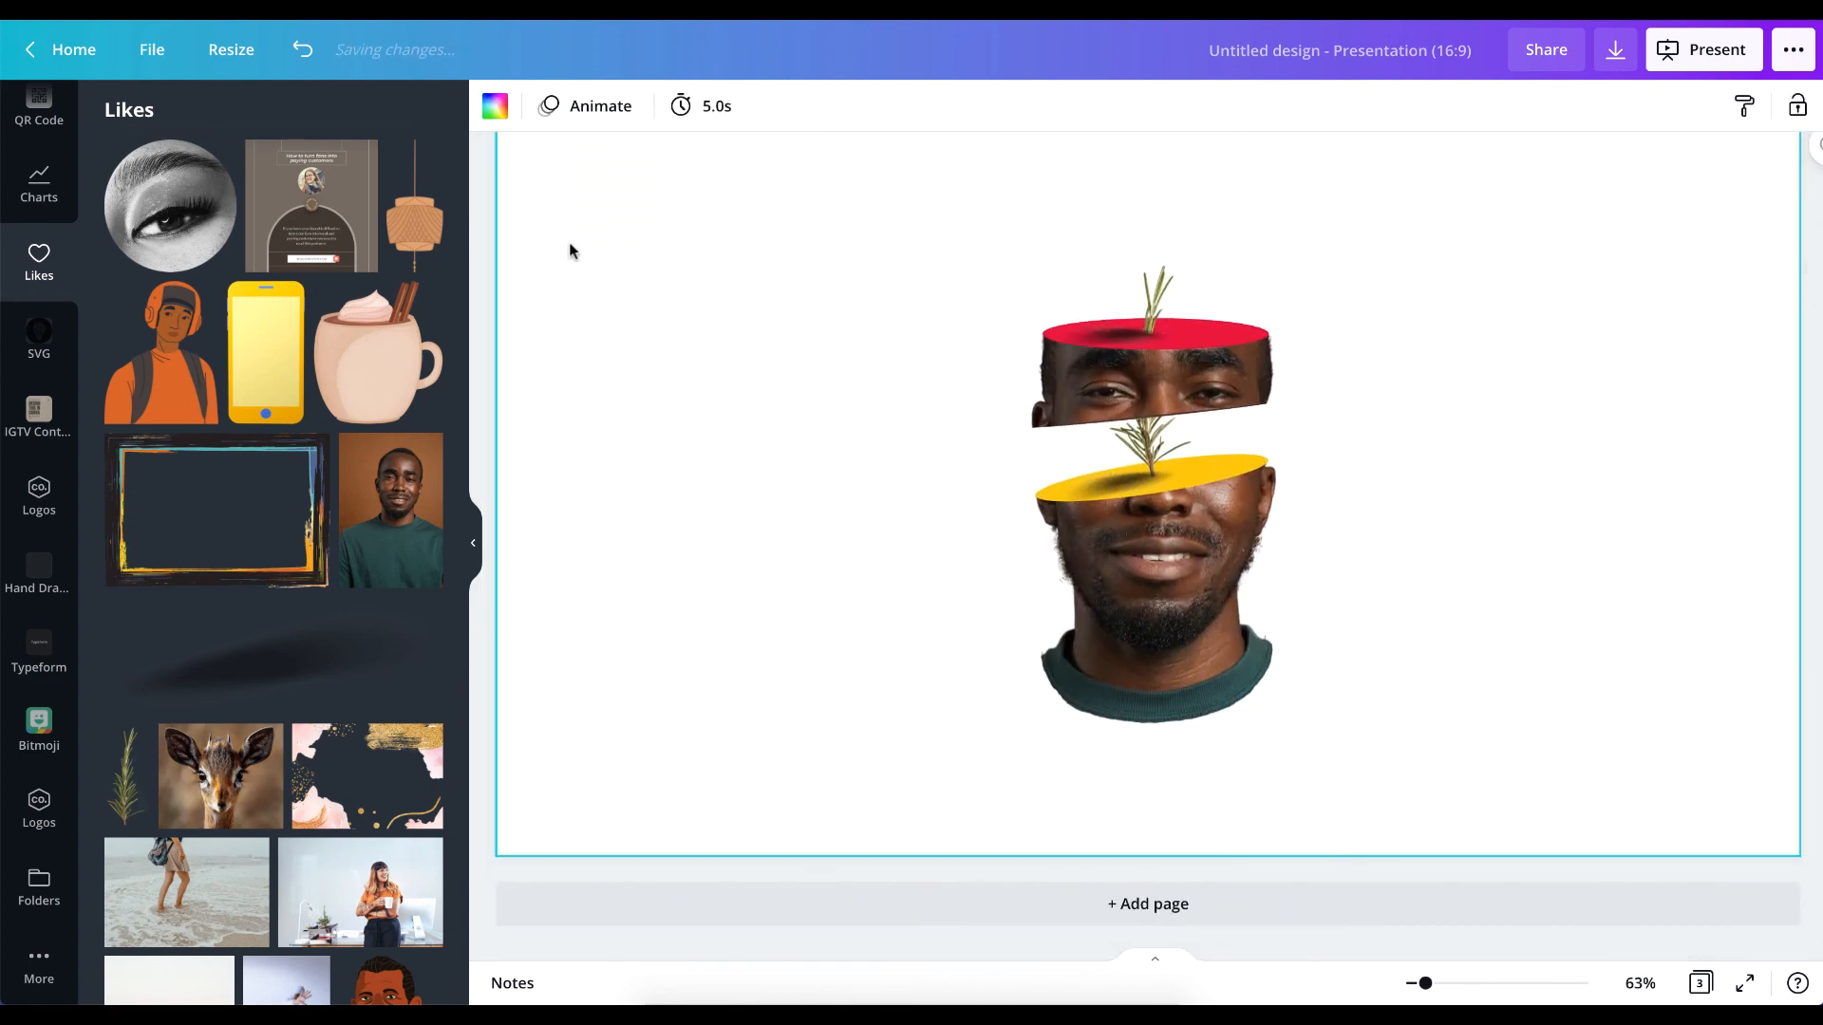
left_click(495, 106)
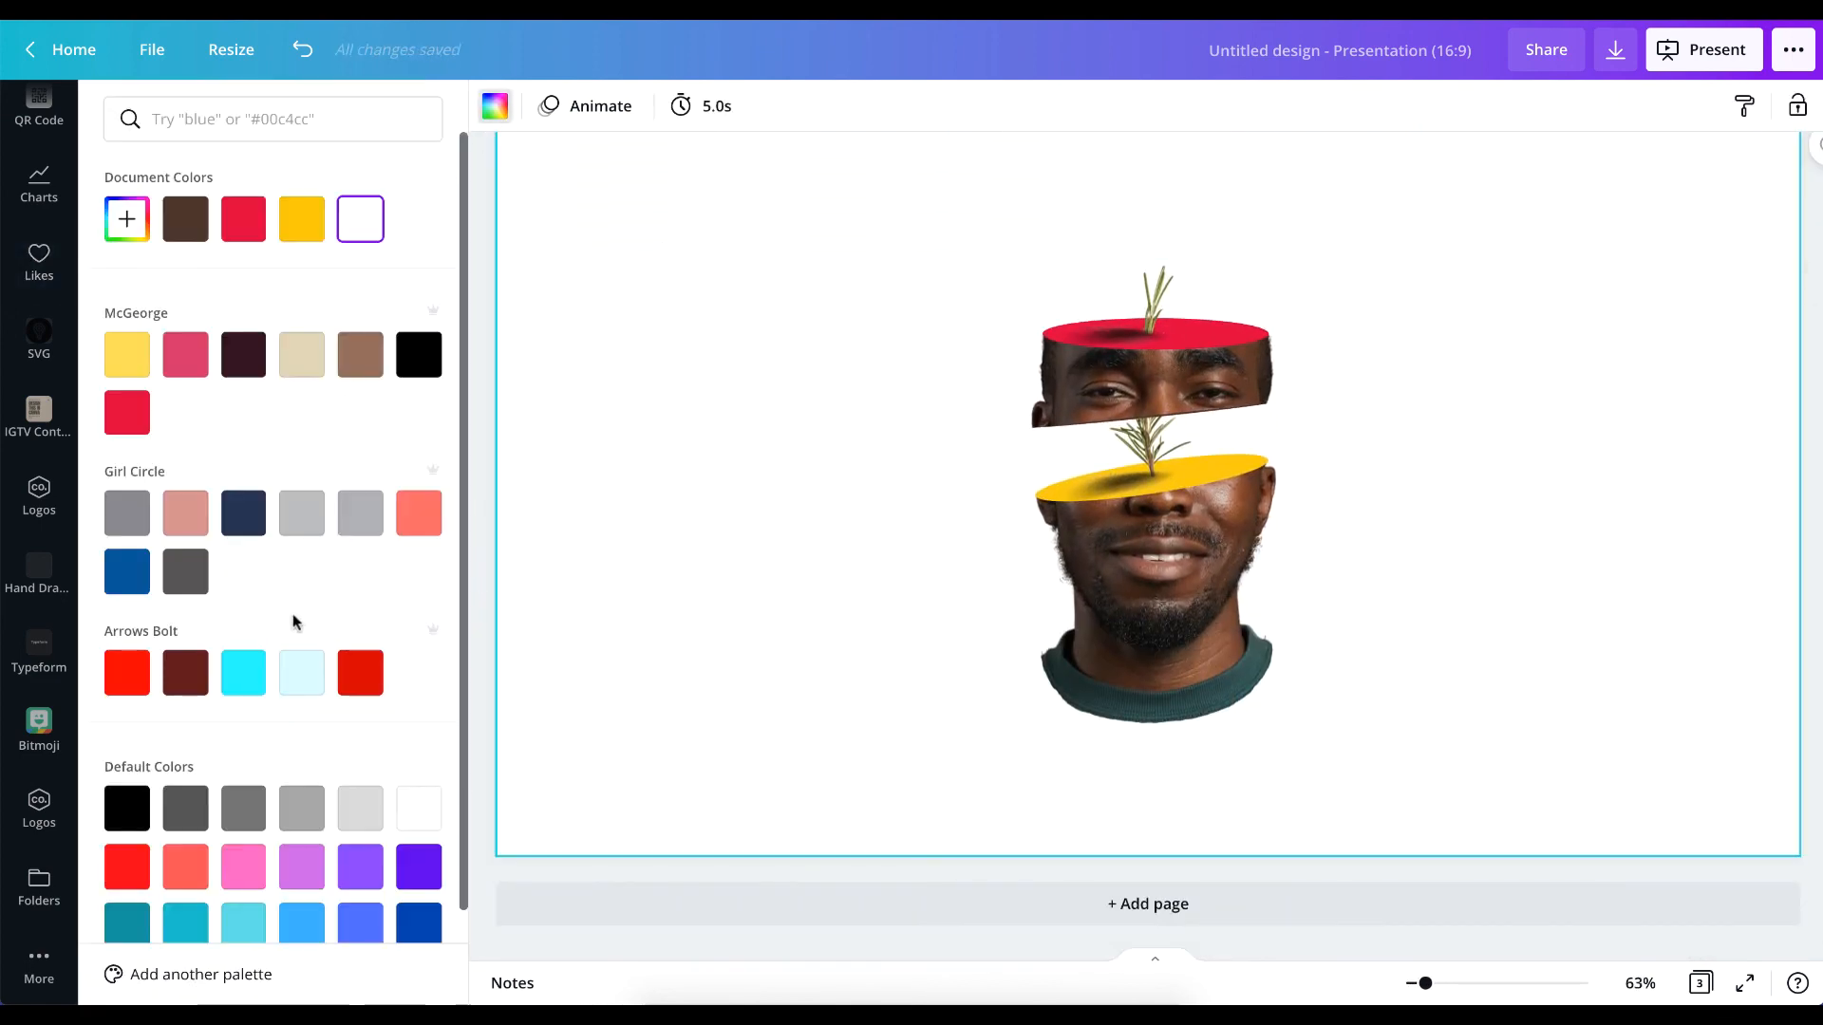
left_click(187, 224)
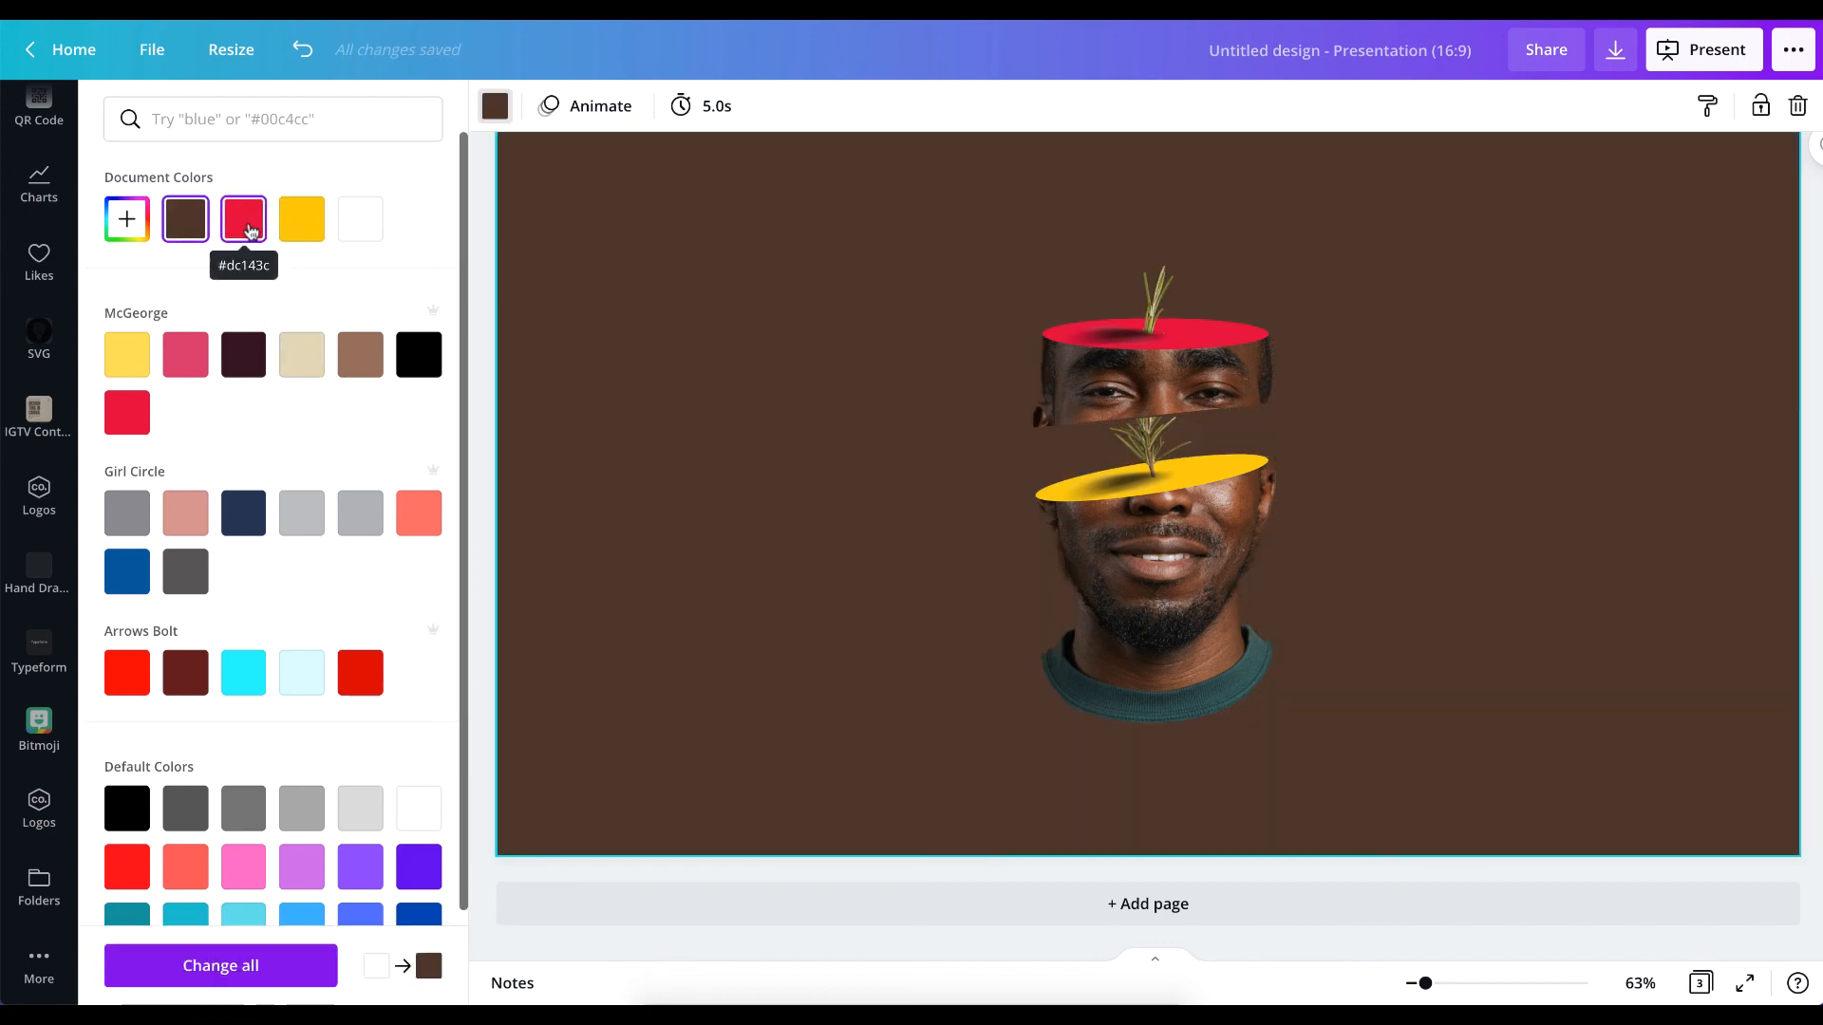
left_click(421, 361)
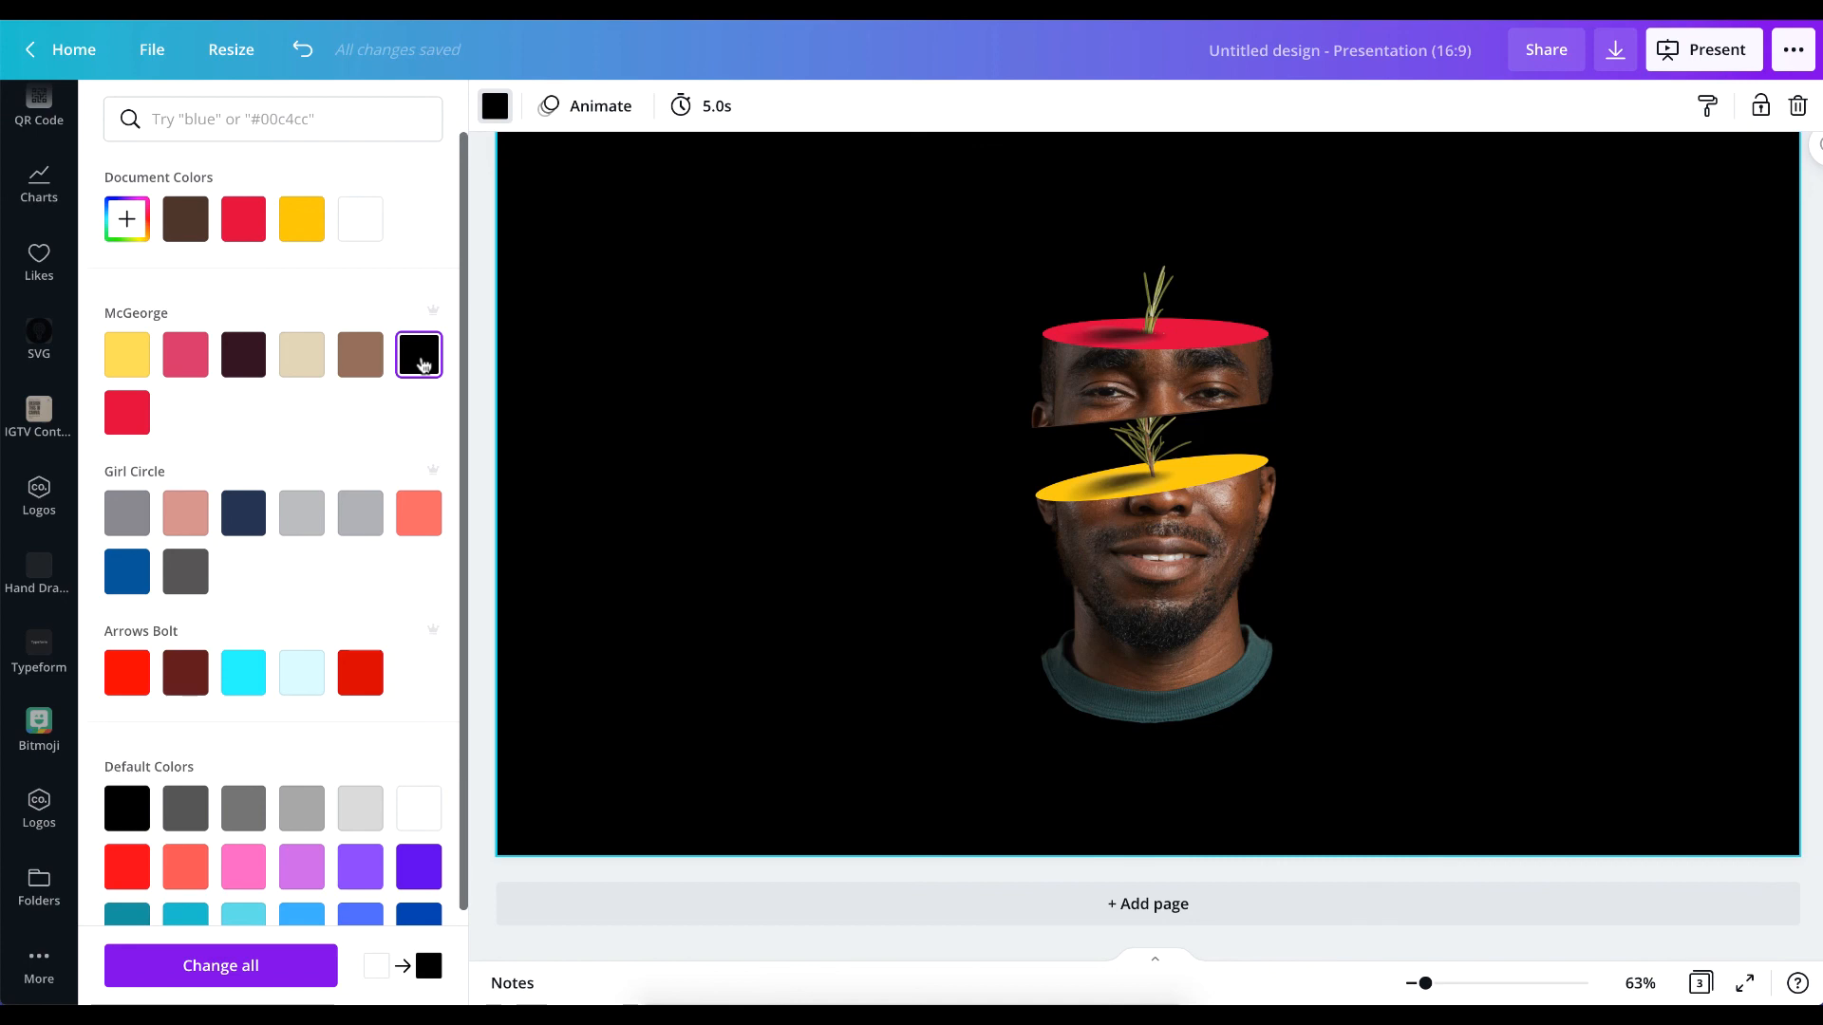
left_click(359, 217)
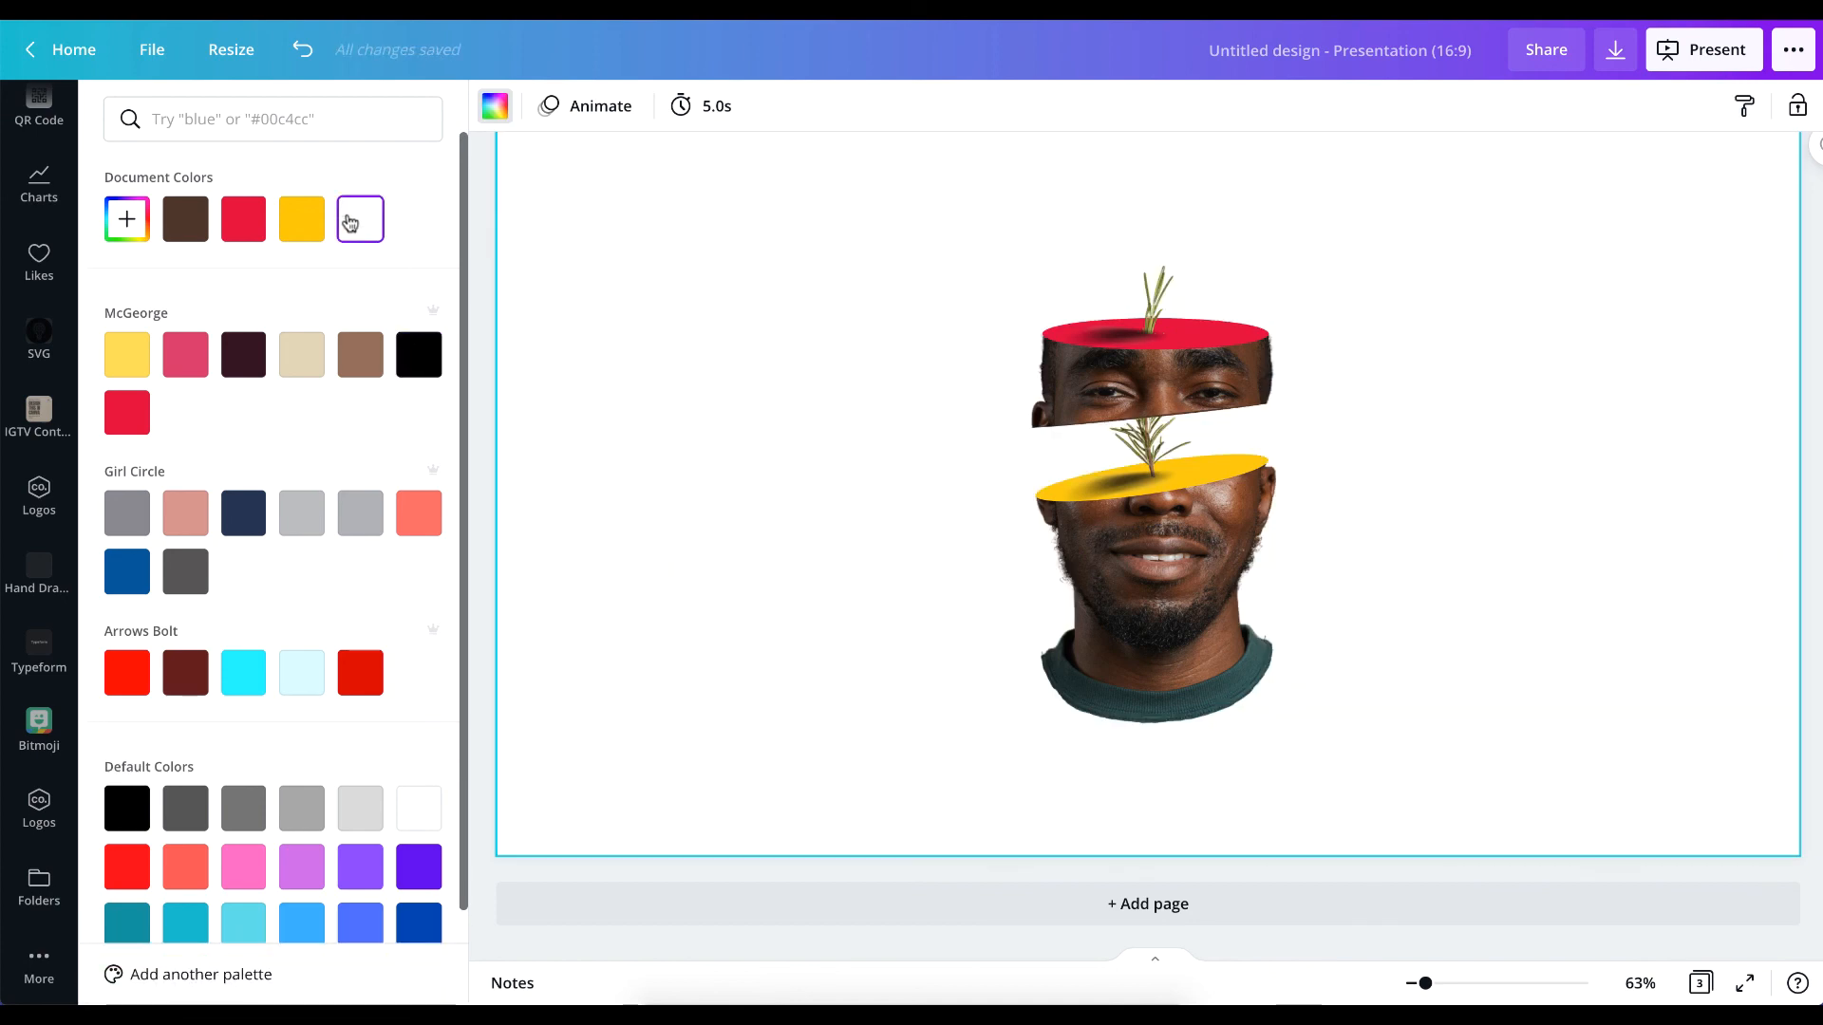
left_click(416, 371)
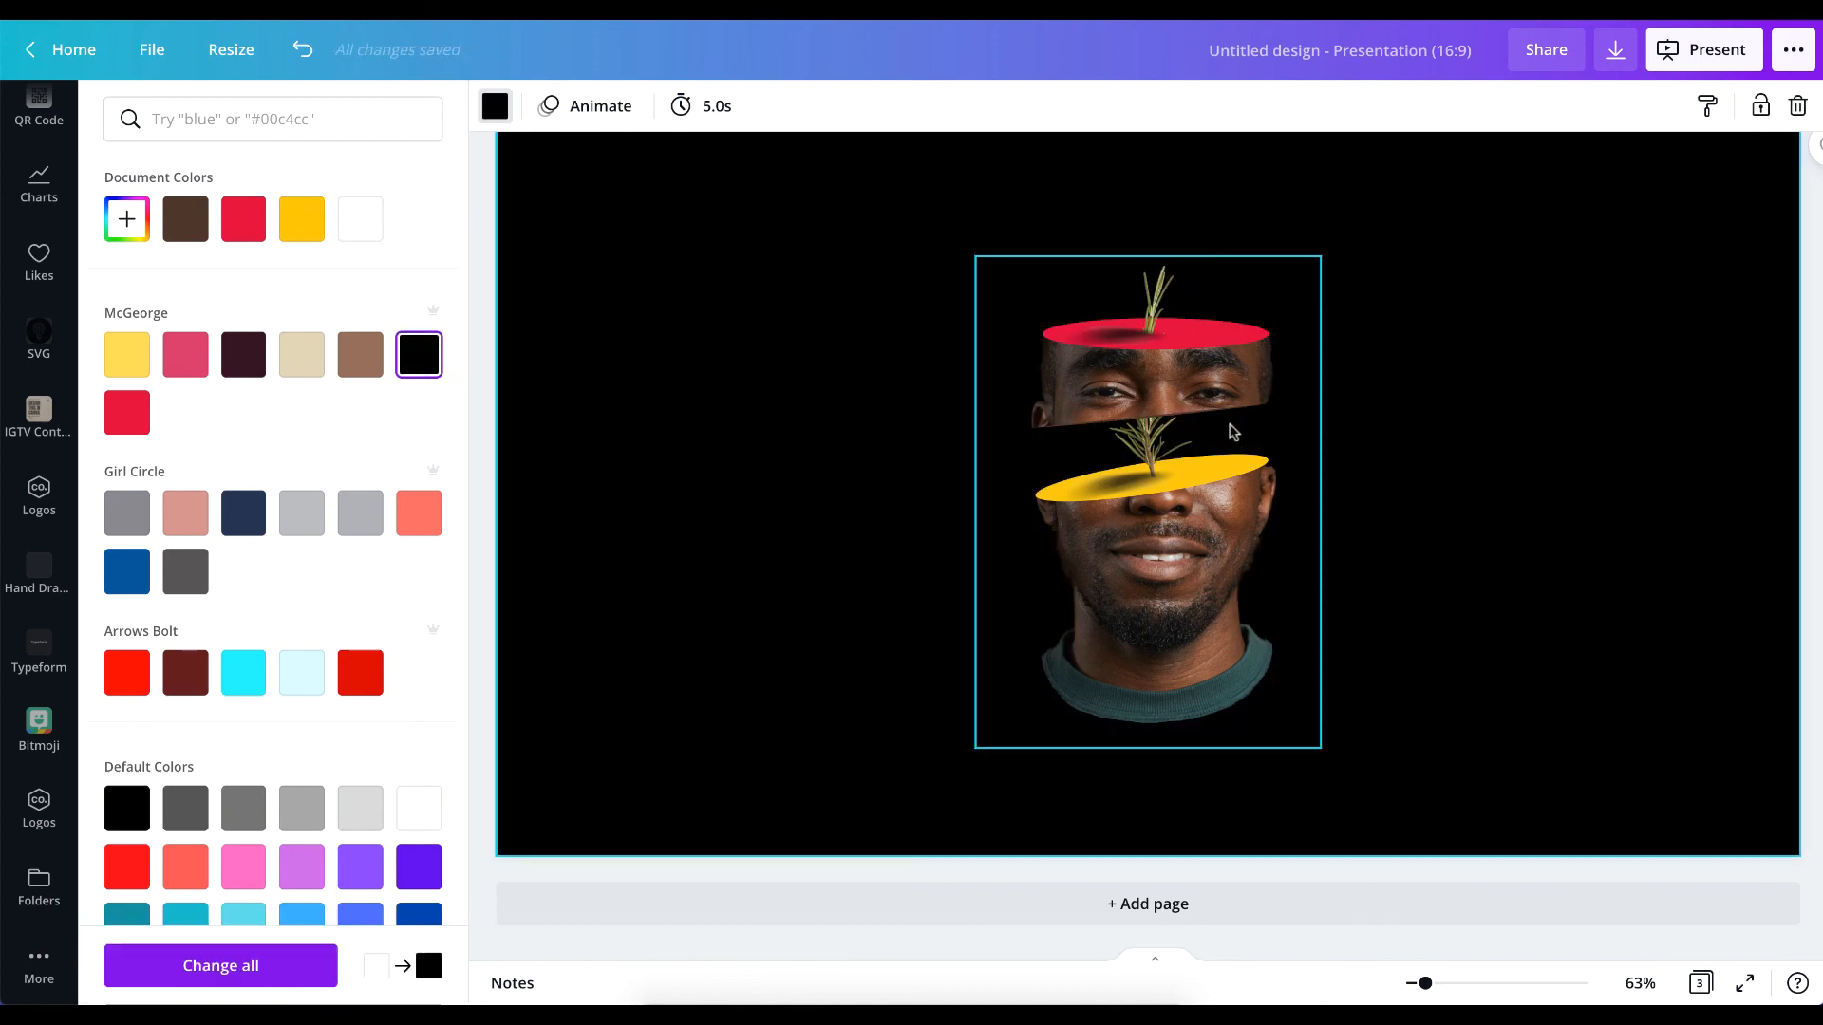
Fit the whole of page 3 in the view to check the portrait against the black background.
scroll(1338, 507, "down", 5)
scroll(1338, 507, "up", 4)
scroll(1338, 507, "down", 1)
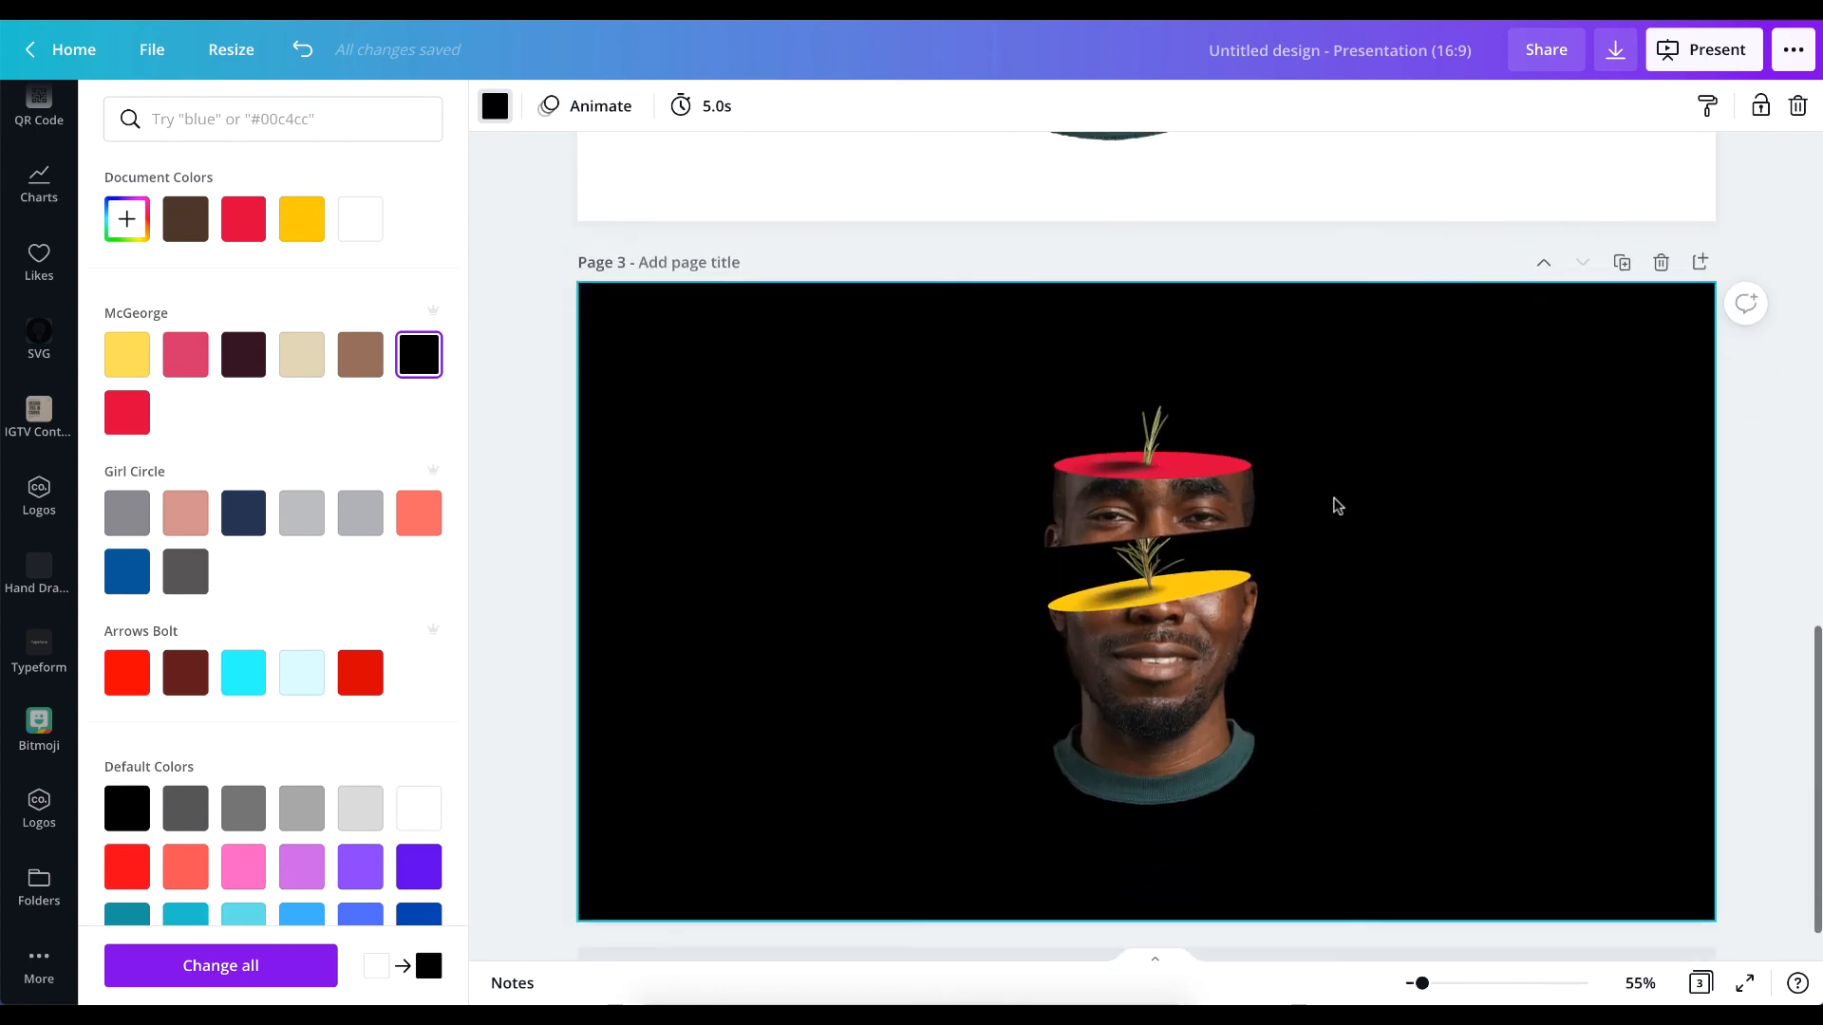
scroll(1338, 507, "down", 1)
left_click(1641, 983)
left_click(1622, 887)
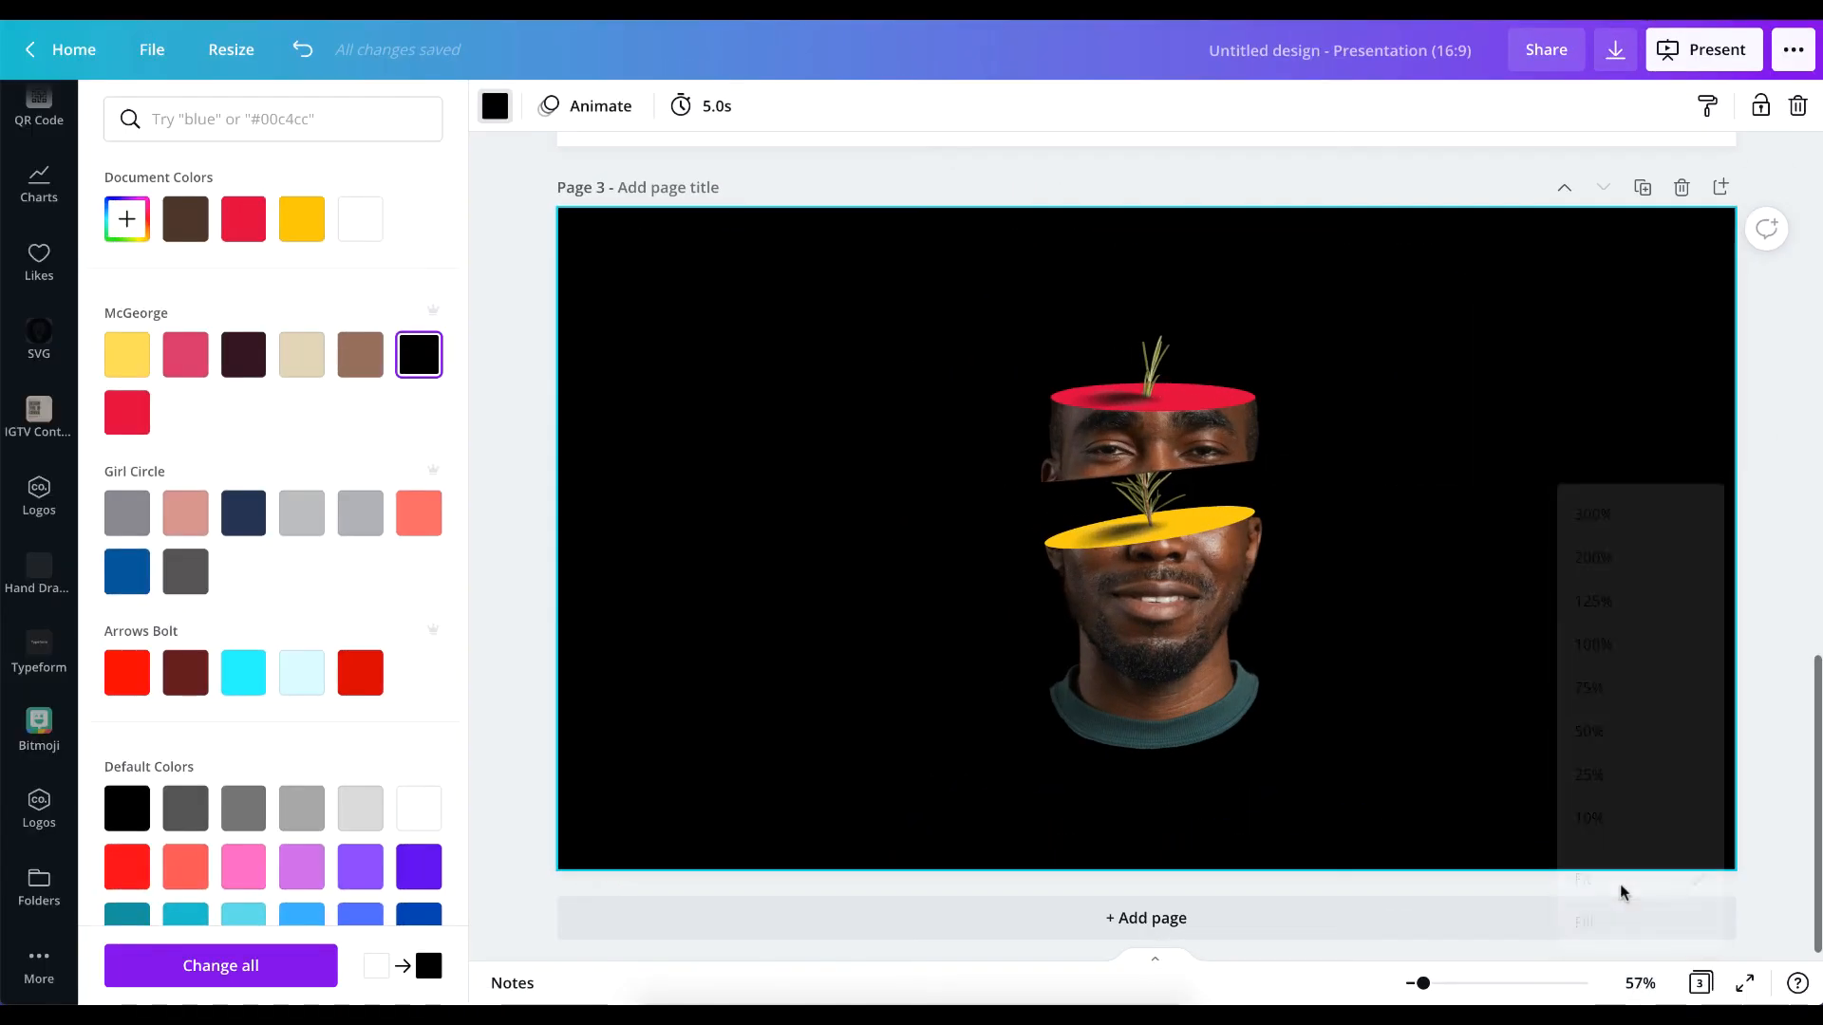